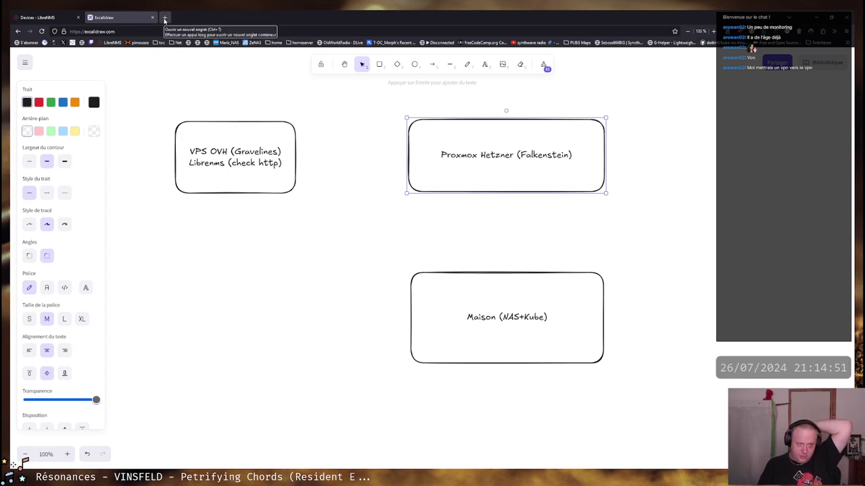
# - Load the UptimeRobot website by entering 'uptimerobot' in a new Firefox tab
pyautogui.click(164, 18)
pyautogui.write('uptimerobot')
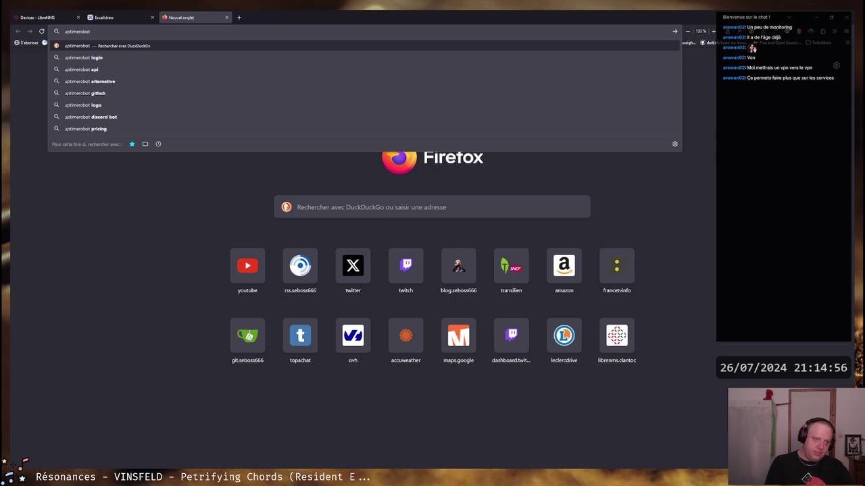
pyautogui.press('Return')
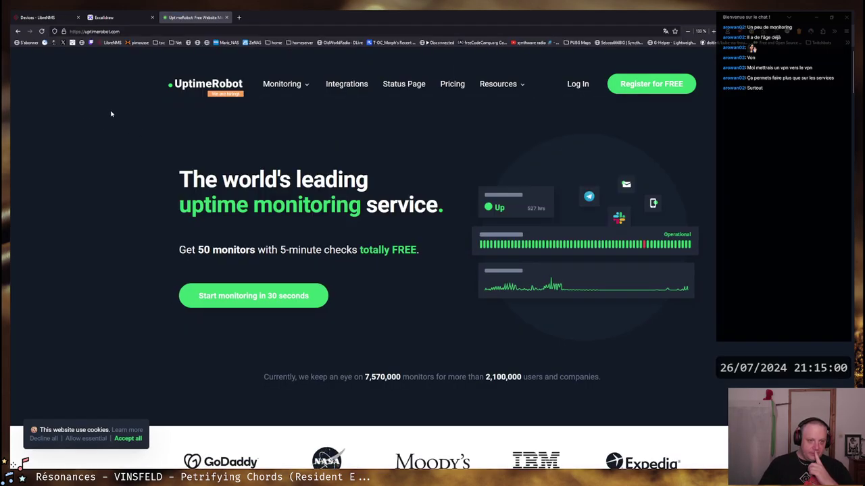
# - Open the Pricing page and highlight the Free plan's 50 monitors and 5-minute interval
pyautogui.scroll(-1, 141, 148)
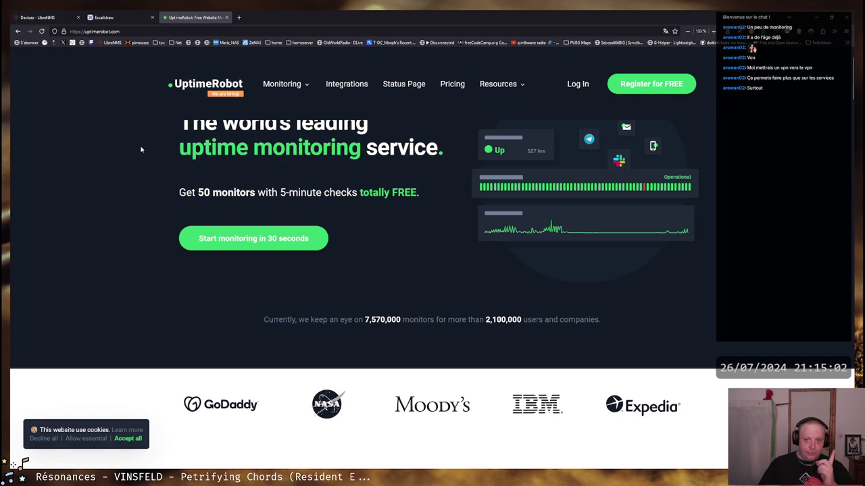
pyautogui.click(454, 86)
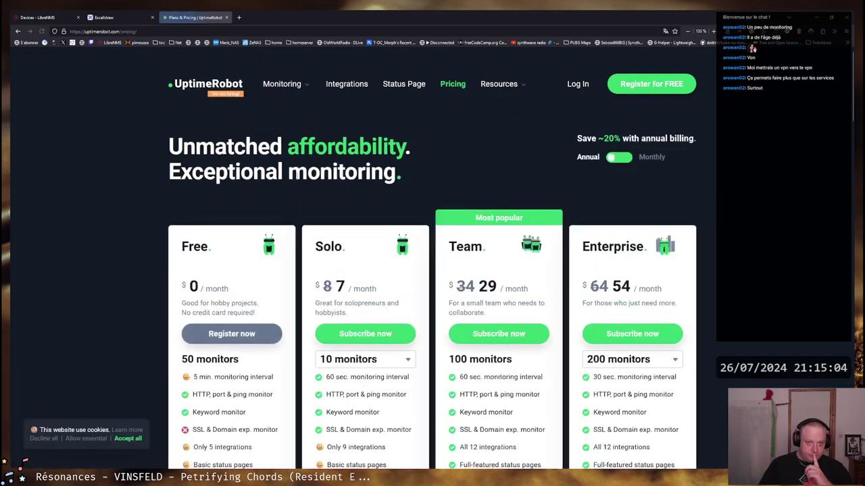
pyautogui.scroll(-3, 122, 172)
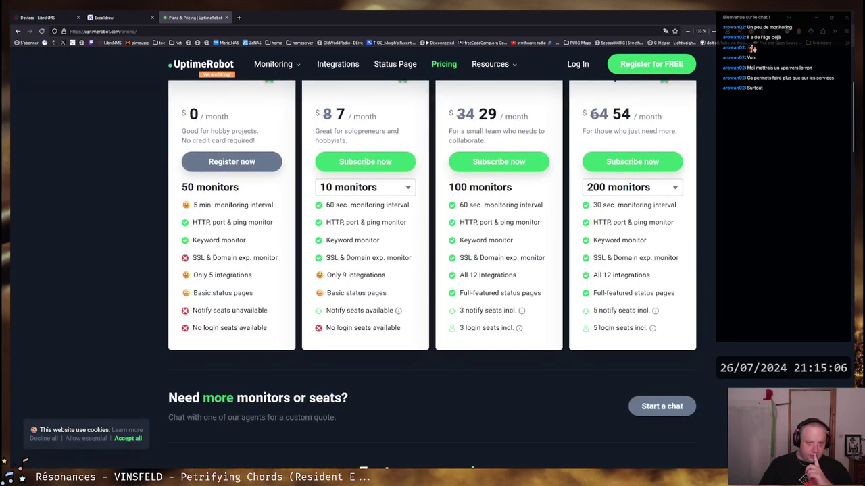
pyautogui.moveTo(182, 187); pyautogui.dragTo(238, 188)
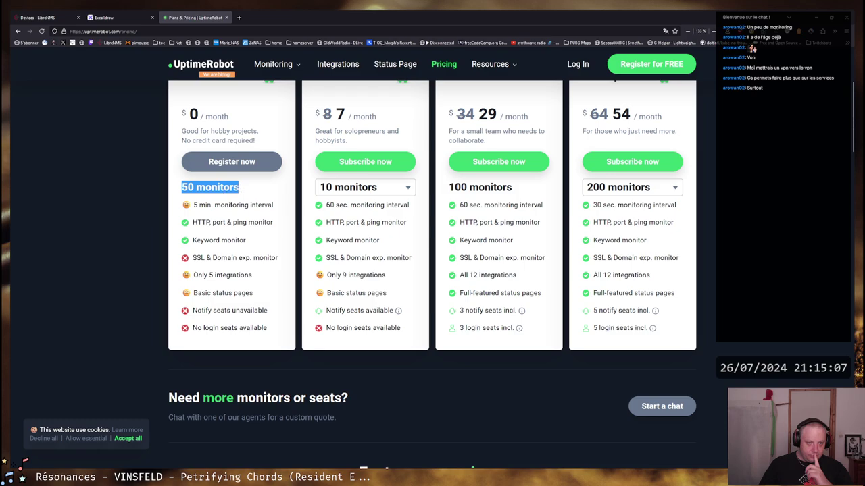
pyautogui.moveTo(193, 205); pyautogui.dragTo(272, 205)
pyautogui.click(231, 207)
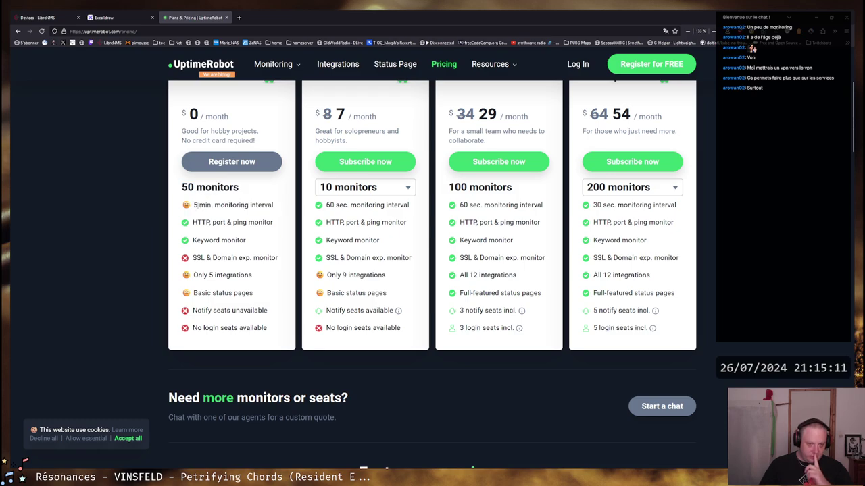
# - Point out the Free plan's SSL & Domain expiry, notify seats and login seats lines
pyautogui.moveTo(192, 257)
pyautogui.mouseDown()
pyautogui.moveTo(277, 258)
pyautogui.moveTo(196, 259)
pyautogui.mouseUp()
pyautogui.click(196, 257)
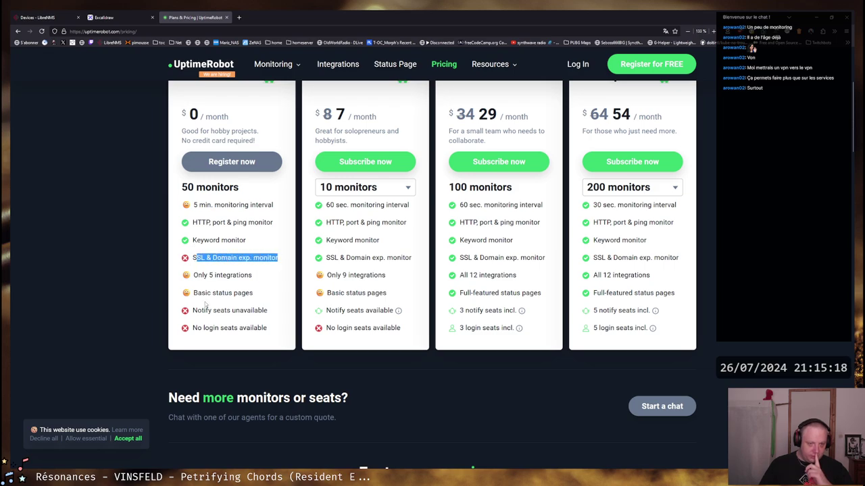
pyautogui.moveTo(196, 310); pyautogui.dragTo(266, 310)
pyautogui.moveTo(203, 327); pyautogui.dragTo(195, 311)
pyautogui.click(222, 312)
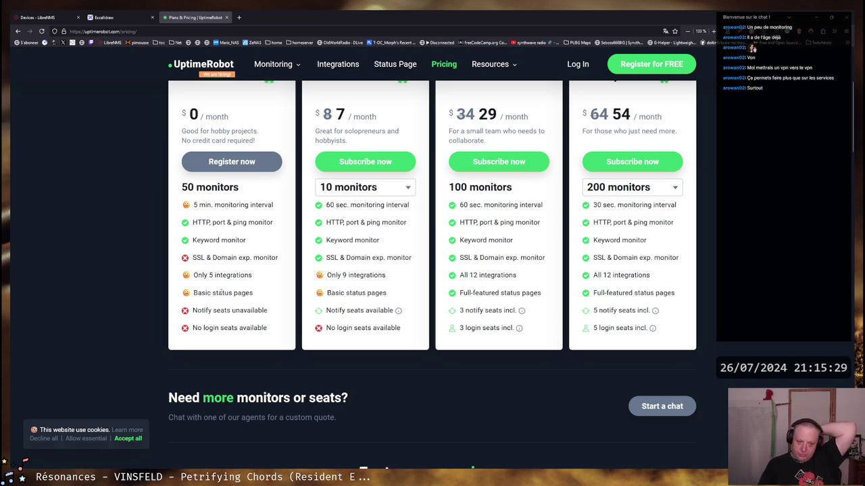
pyautogui.scroll(3, 221, 293)
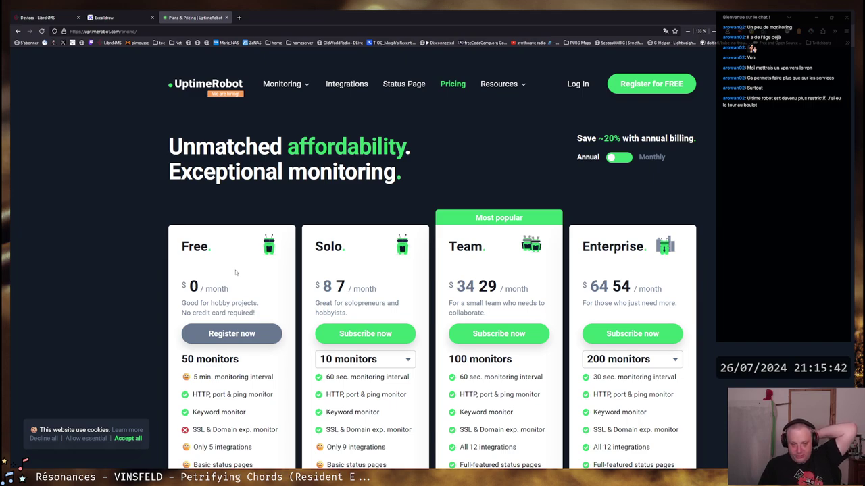
pyautogui.scroll(-1, 236, 271)
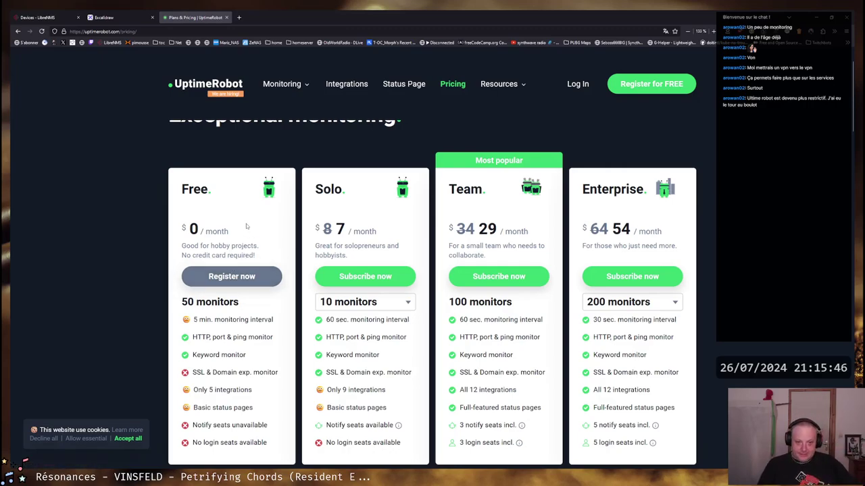
pyautogui.scroll(-1, 246, 227)
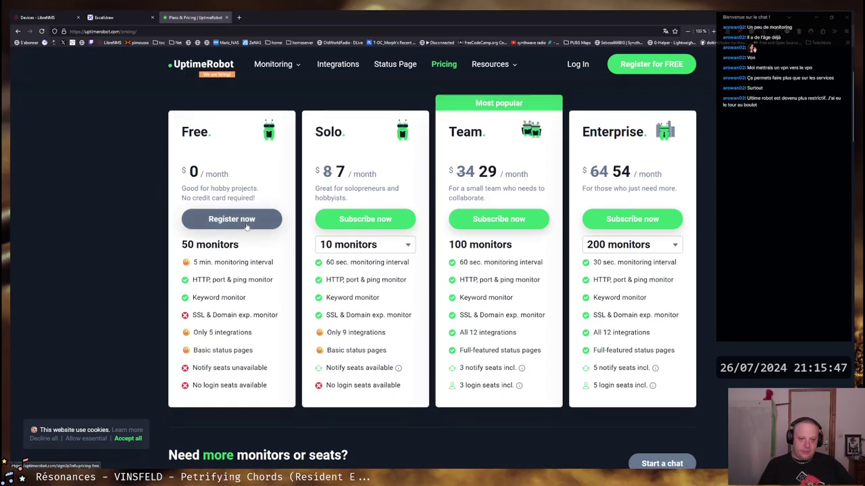
# - Set the Solo plan to 50 monitors and highlight its discounted $15 monthly price
pyautogui.click(370, 245)
pyautogui.click(370, 275)
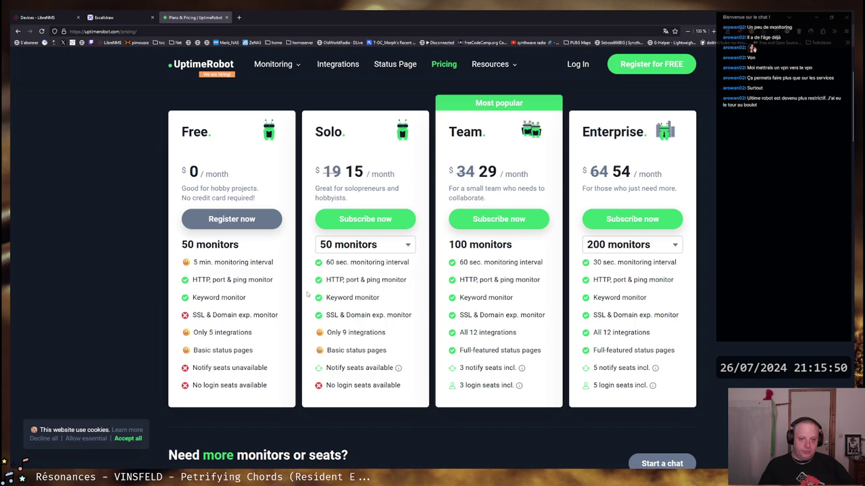
pyautogui.click(375, 252)
pyautogui.click(359, 246)
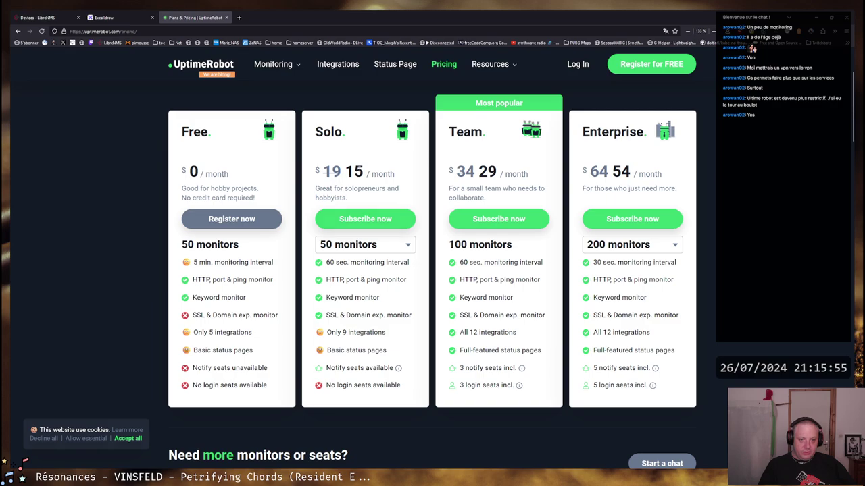
pyautogui.moveTo(316, 190); pyautogui.dragTo(386, 172)
pyautogui.click(385, 190)
pyautogui.click(316, 192)
pyautogui.click(387, 175)
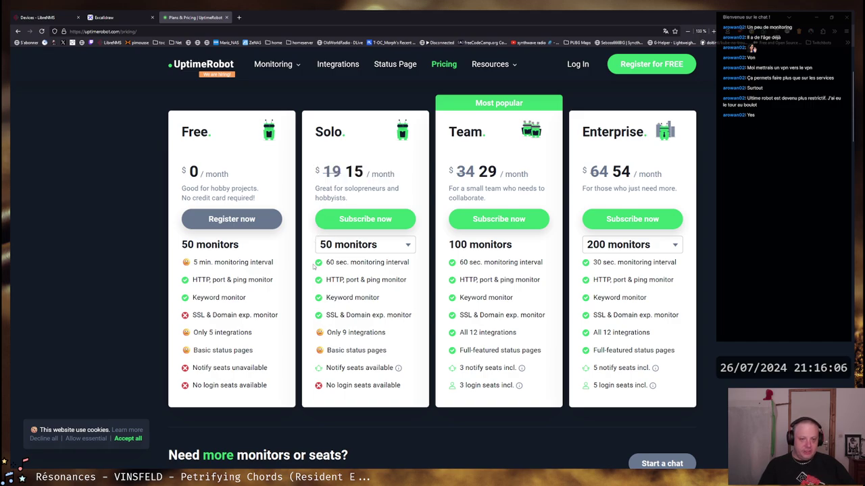
pyautogui.scroll(-1, 314, 259)
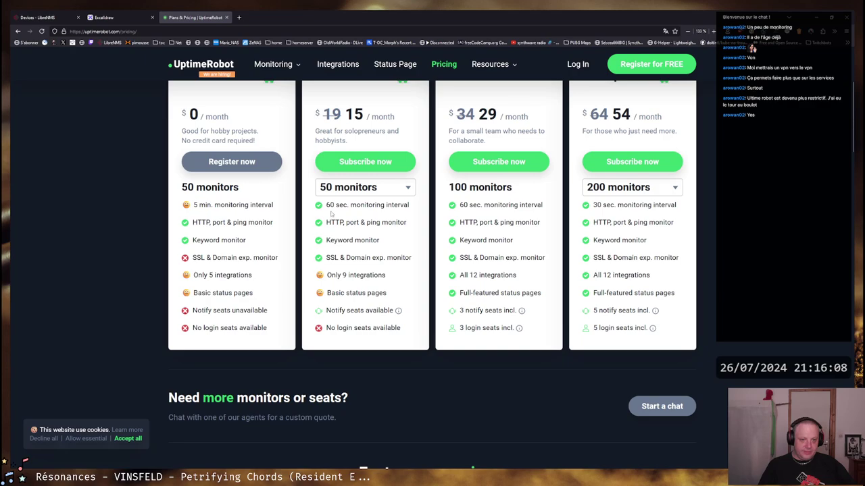
# - Compare Solo's 60-second checks, SSL line and 9 integrations against Free's 5, then close the chat greeting
pyautogui.moveTo(325, 205); pyautogui.dragTo(410, 207)
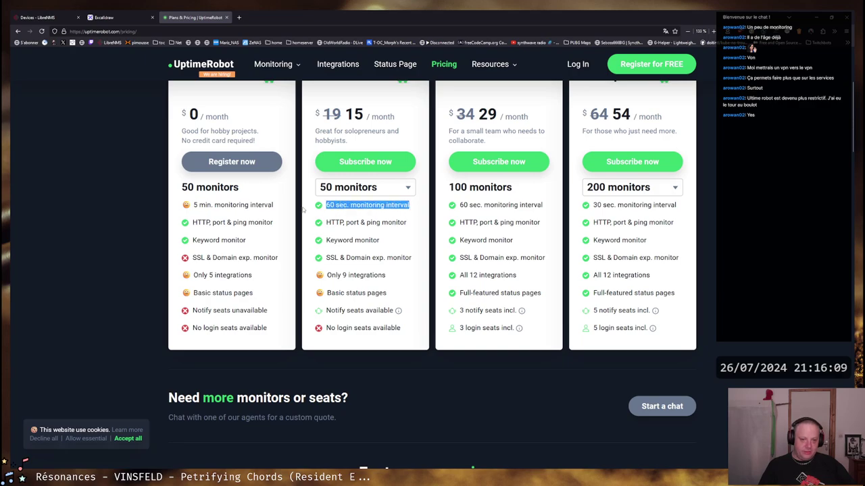
pyautogui.moveTo(325, 257); pyautogui.dragTo(415, 260)
pyautogui.click(362, 255)
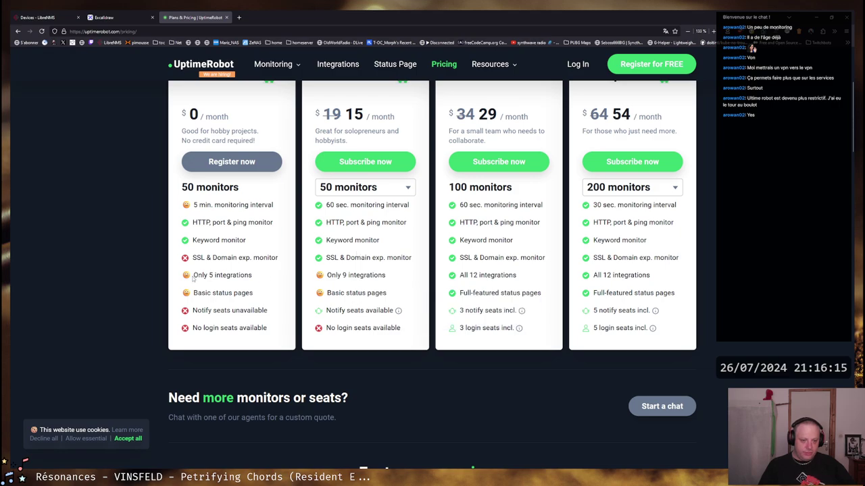
pyautogui.moveTo(193, 277); pyautogui.dragTo(255, 281)
pyautogui.moveTo(387, 275); pyautogui.dragTo(232, 275)
pyautogui.click(246, 276)
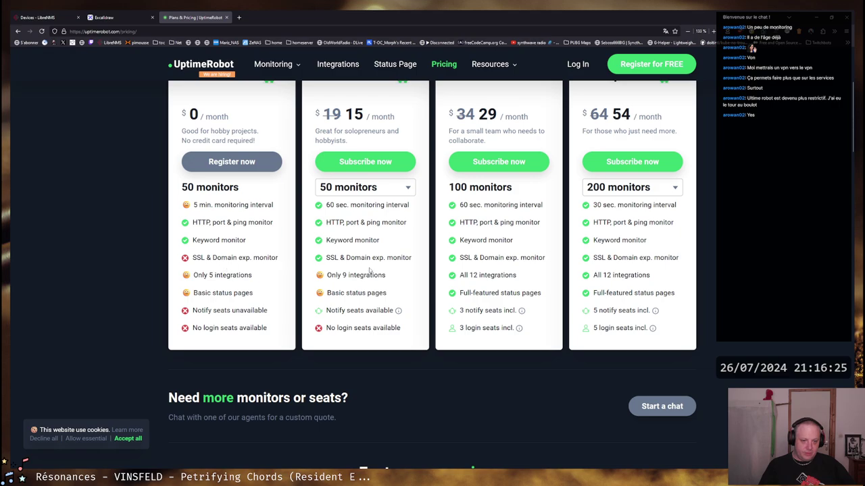
pyautogui.moveTo(320, 312)
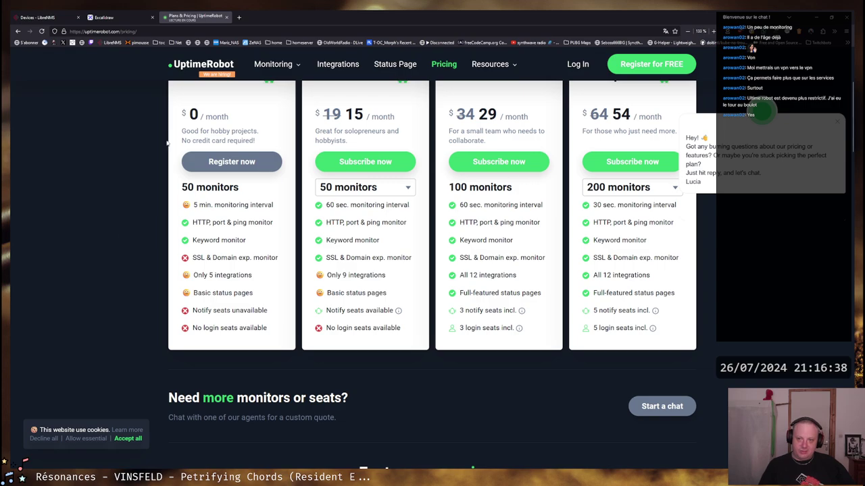
pyautogui.click(839, 125)
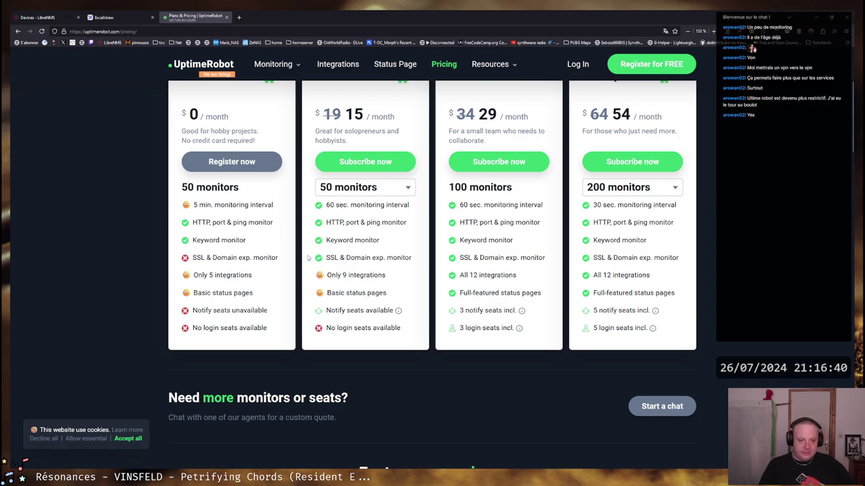
pyautogui.scroll(-4, 256, 294)
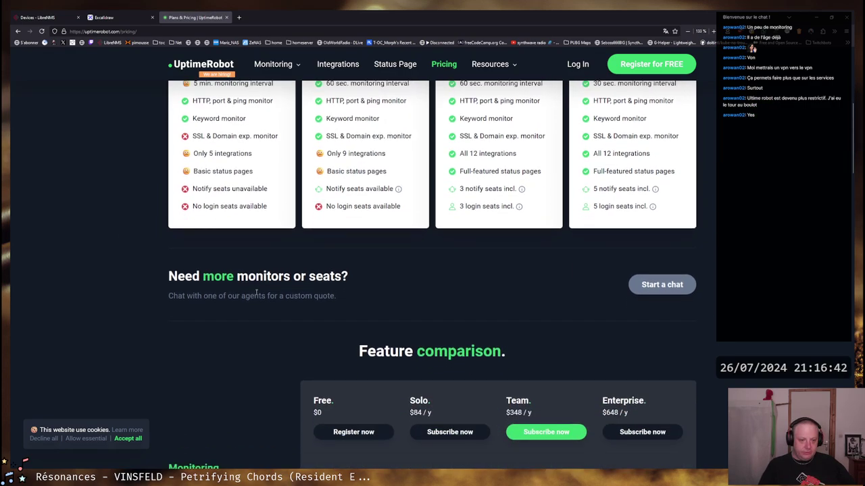
pyautogui.scroll(-2, 263, 284)
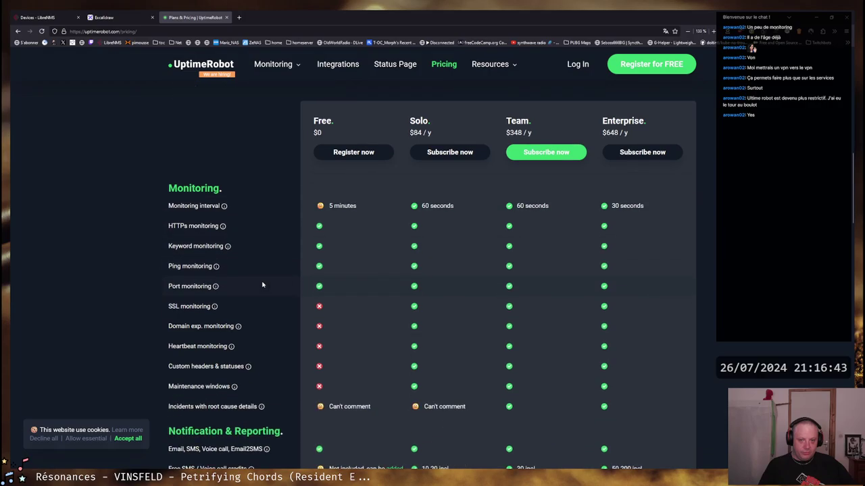
pyautogui.scroll(-1, 263, 285)
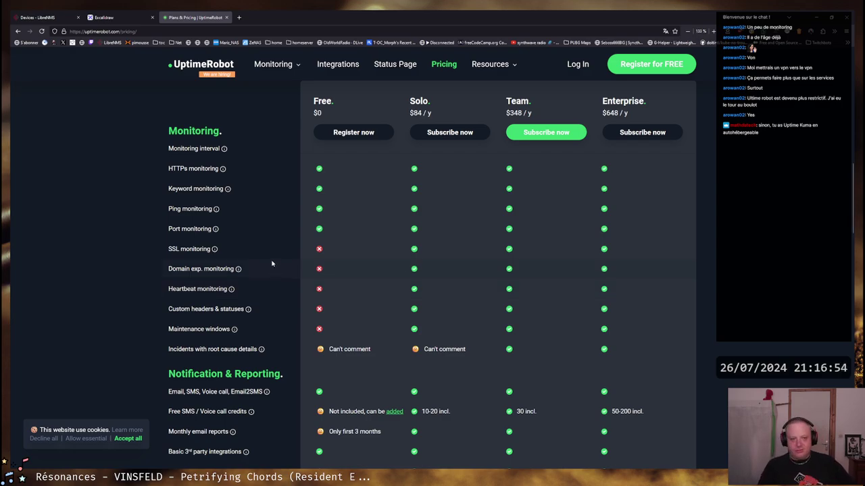
pyautogui.scroll(5, 272, 264)
pyautogui.scroll(5, 270, 196)
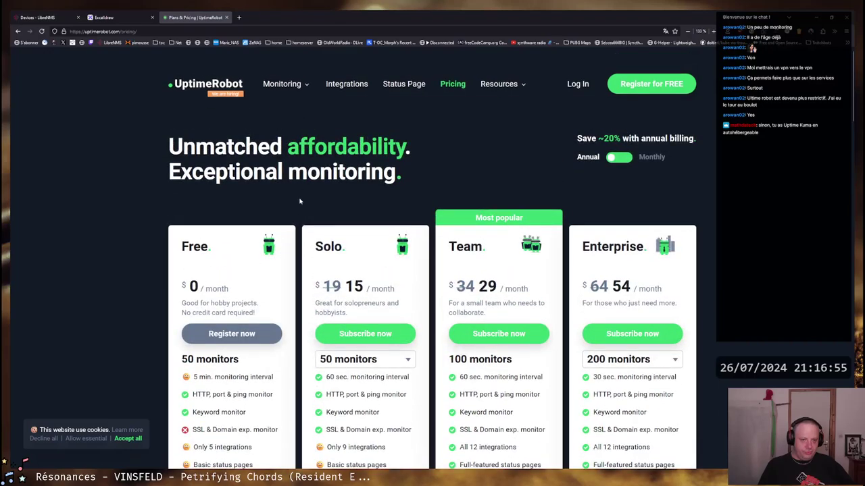
# - Highlight the 'Exceptional monitoring.' pricing heading and scroll through the Free, Solo, Team and Enterprise plans
pyautogui.moveTo(170, 174); pyautogui.dragTo(399, 174)
pyautogui.click(399, 174)
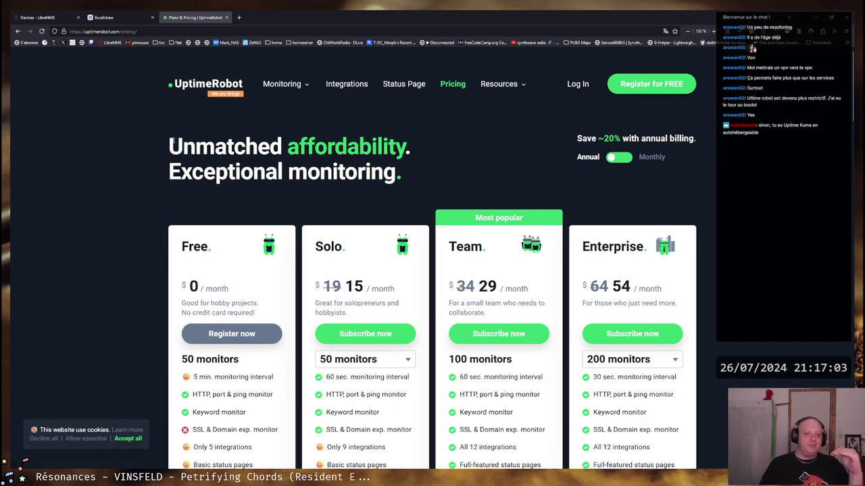
pyautogui.moveTo(169, 144); pyautogui.dragTo(419, 171)
pyautogui.click(419, 169)
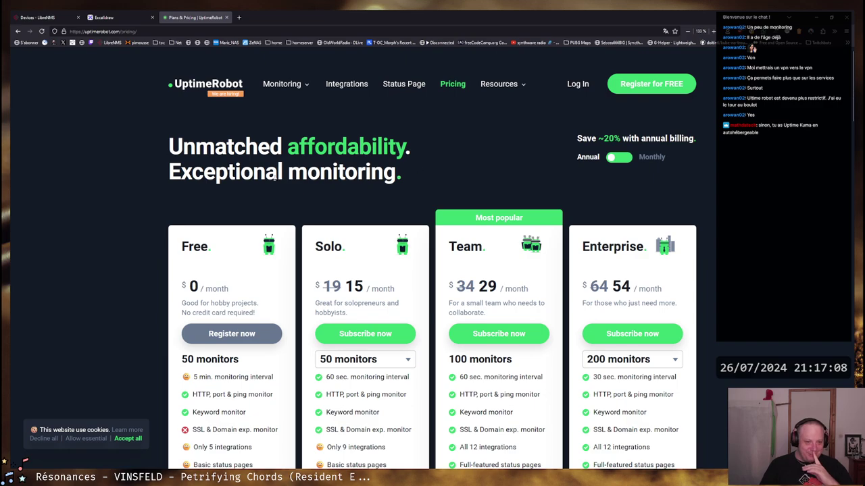
pyautogui.scroll(-3, 304, 317)
pyautogui.scroll(-1, 303, 317)
pyautogui.scroll(-4, 302, 316)
pyautogui.scroll(8, 302, 316)
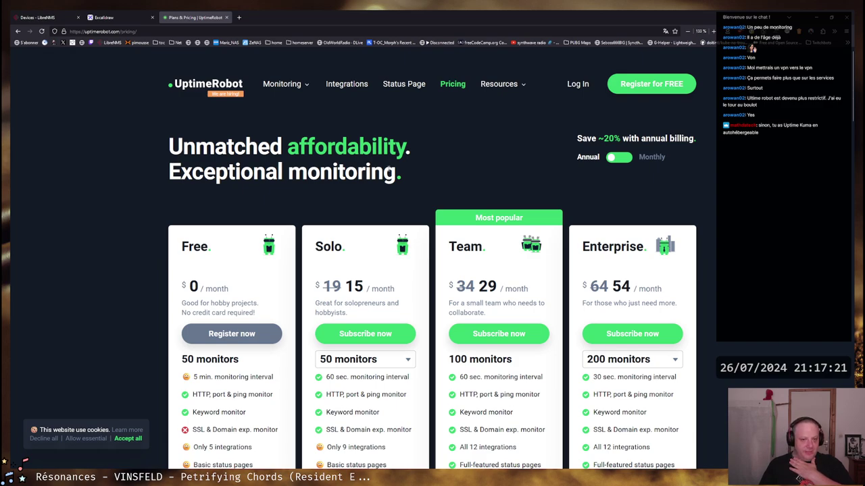
pyautogui.scroll(-5, 209, 173)
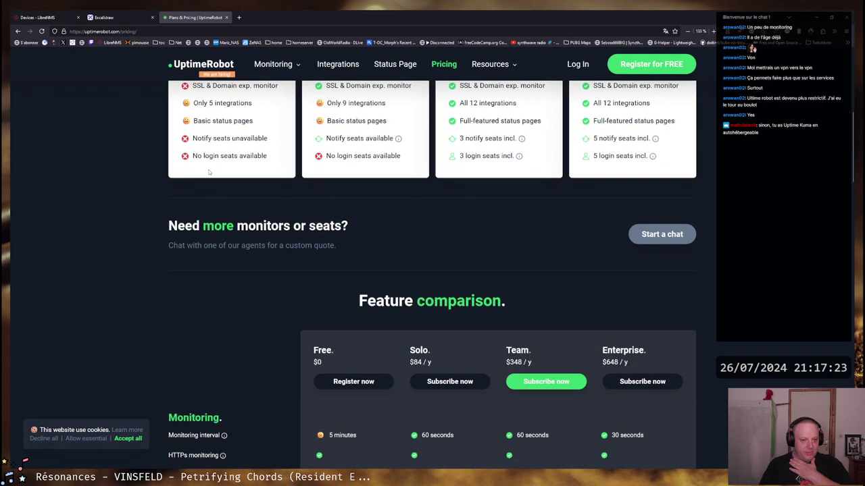
pyautogui.scroll(5, 209, 172)
# - Highlight the 'Unmatched affordability' heading and the Free plan's 50 monitors
pyautogui.moveTo(169, 145); pyautogui.dragTo(398, 173)
pyautogui.click(398, 173)
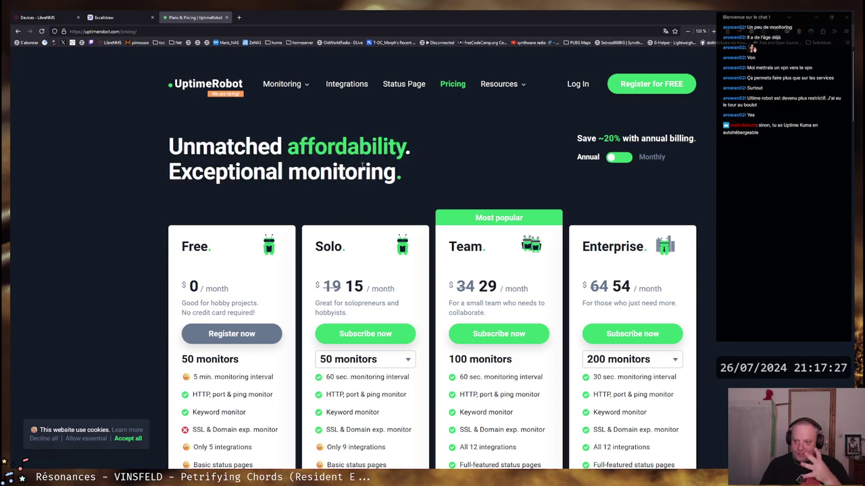
pyautogui.scroll(-2, 181, 244)
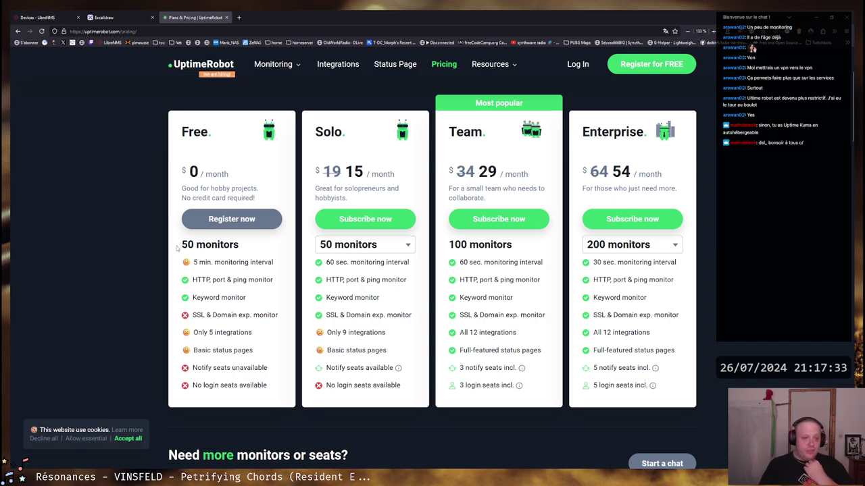
pyautogui.moveTo(181, 247); pyautogui.dragTo(245, 247)
pyautogui.click(218, 248)
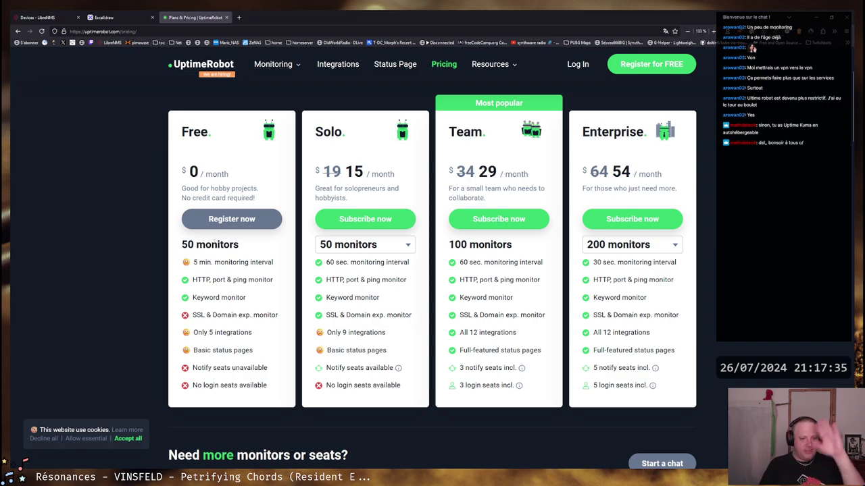
pyautogui.scroll(-1, 157, 244)
pyautogui.scroll(3, 156, 240)
pyautogui.moveTo(169, 147); pyautogui.dragTo(223, 177)
pyautogui.click(237, 178)
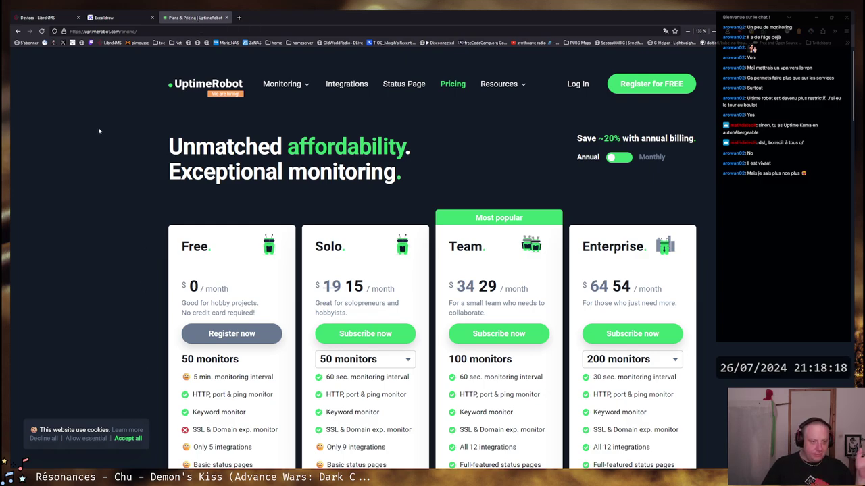
# - Glance at the Excalidraw server diagram, then return to UptimeRobot pricing and highlight its heading
pyautogui.click(105, 17)
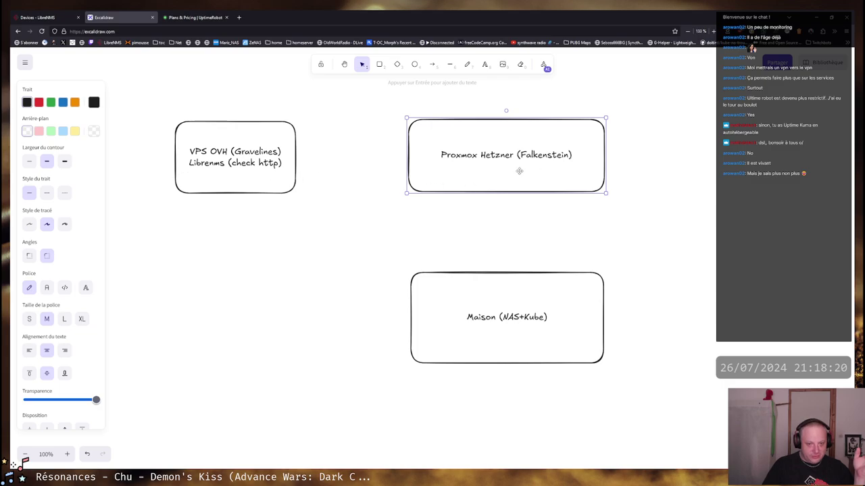
pyautogui.click(196, 17)
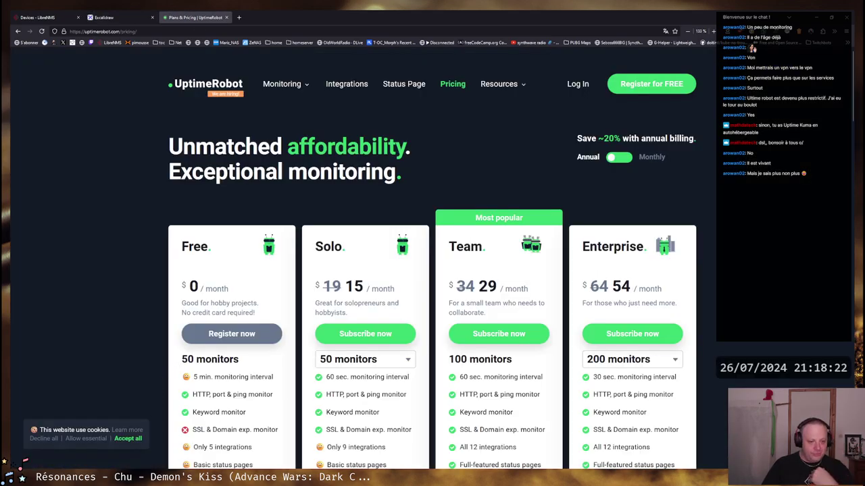
pyautogui.moveTo(143, 465)
pyautogui.moveTo(171, 144); pyautogui.dragTo(462, 174)
pyautogui.click(462, 174)
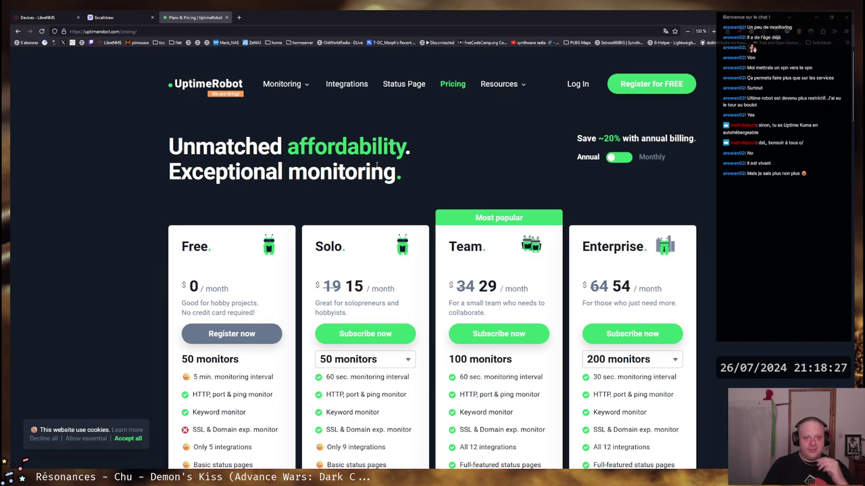
# - Switch to Joplin, raise its window to the top and highlight the Uptime Kuma line
pyautogui.hotkey('alt', 'Tab')
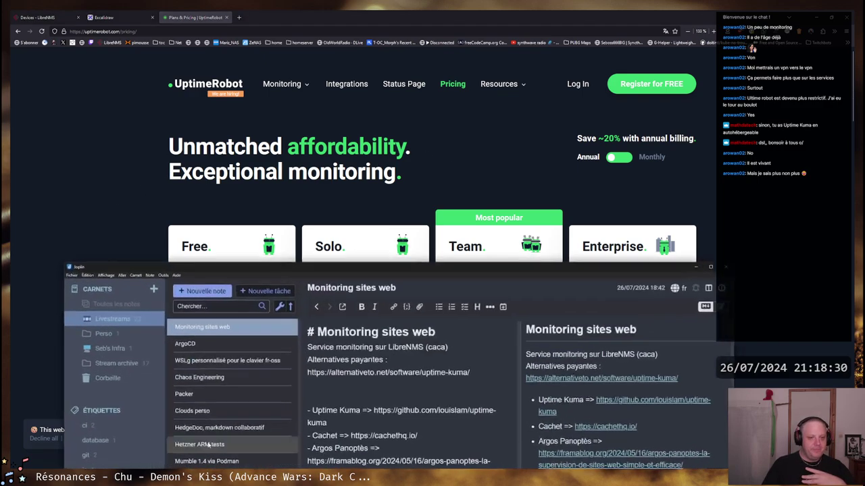
pyautogui.moveTo(401, 269); pyautogui.dragTo(418, 77)
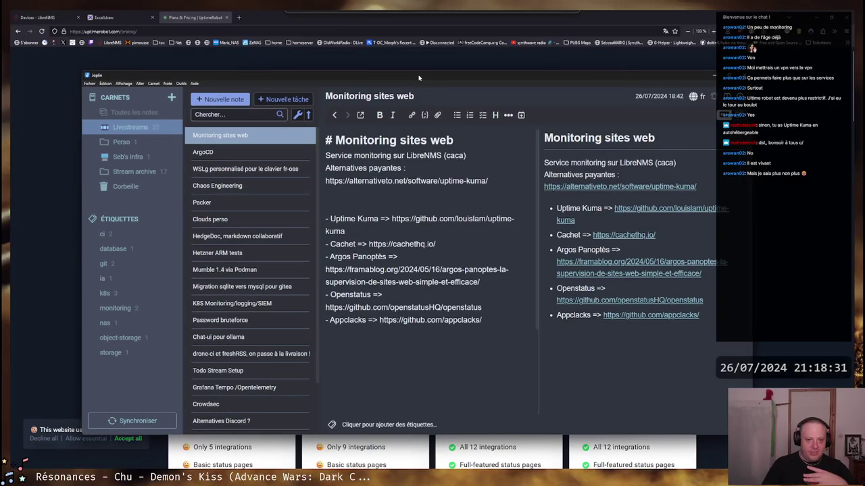
pyautogui.moveTo(326, 219); pyautogui.dragTo(531, 217)
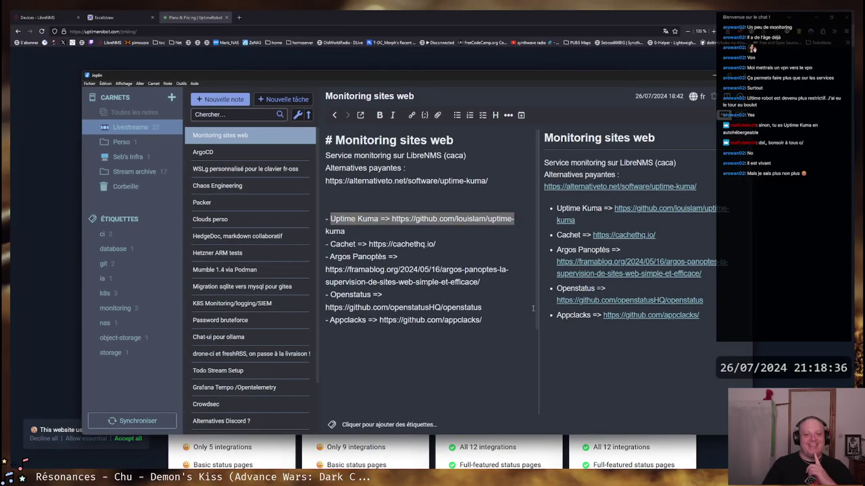
pyautogui.click(357, 234)
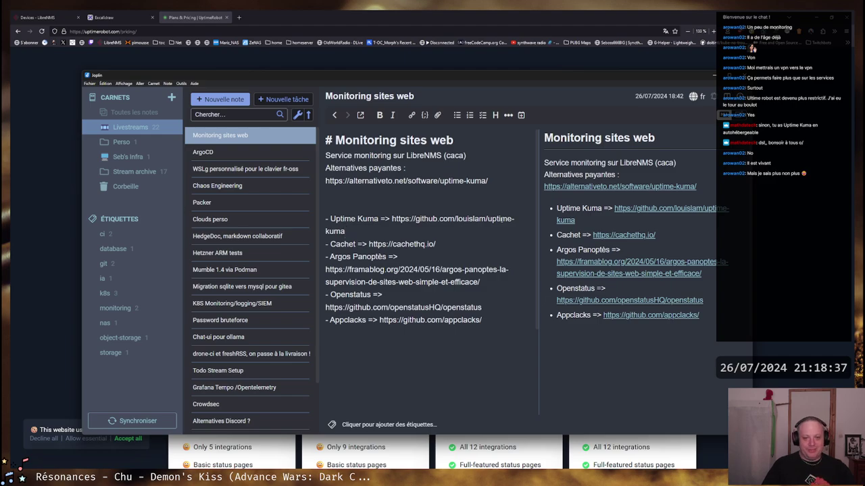
# - Open the louislam/uptime-kuma repository from the note and scroll to its README
pyautogui.click(683, 208)
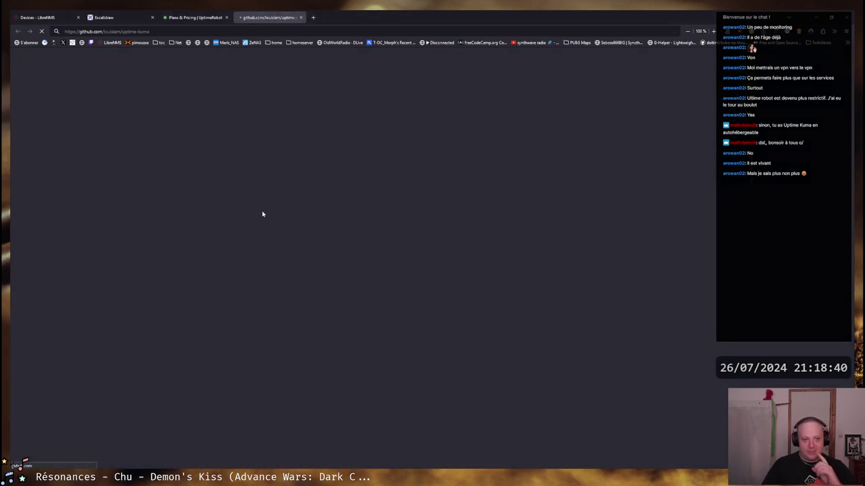
pyautogui.scroll(-5, 155, 247)
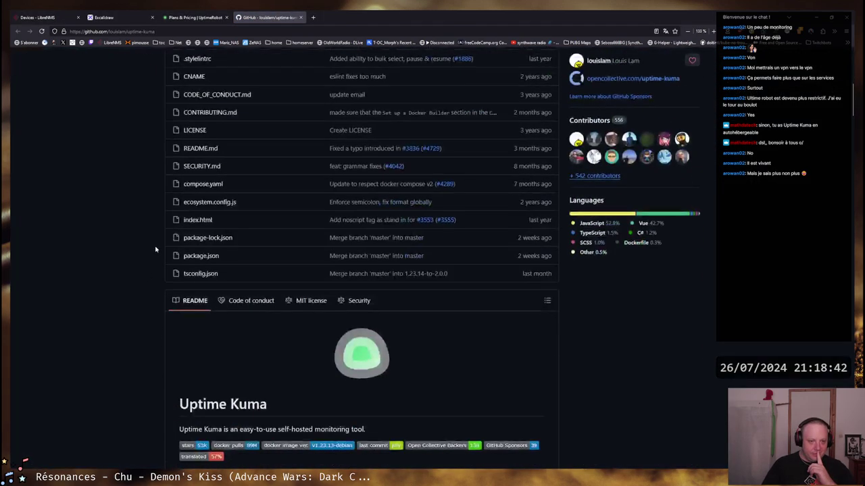
pyautogui.scroll(-2, 155, 250)
pyautogui.scroll(-4, 155, 250)
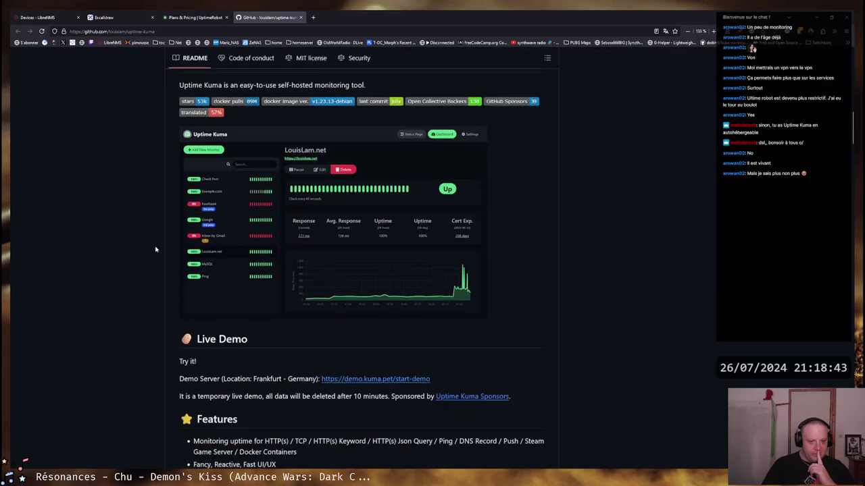
pyautogui.scroll(1, 155, 249)
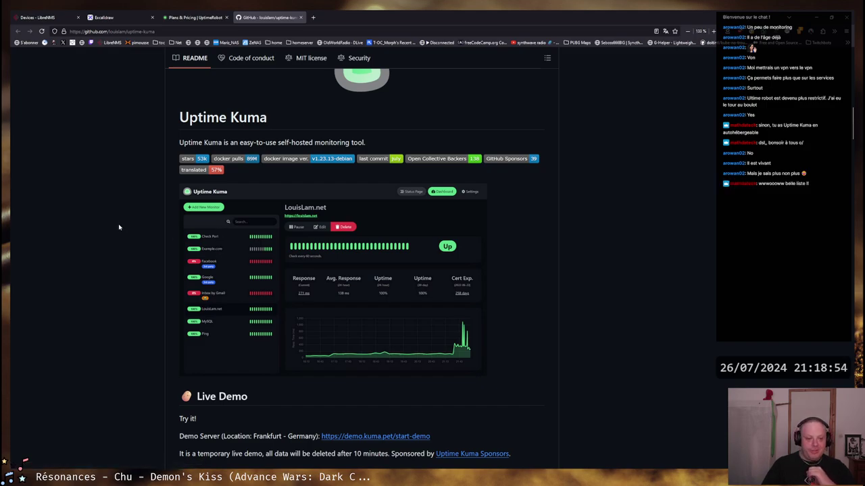
pyautogui.hotkey('alt', 'Tab')
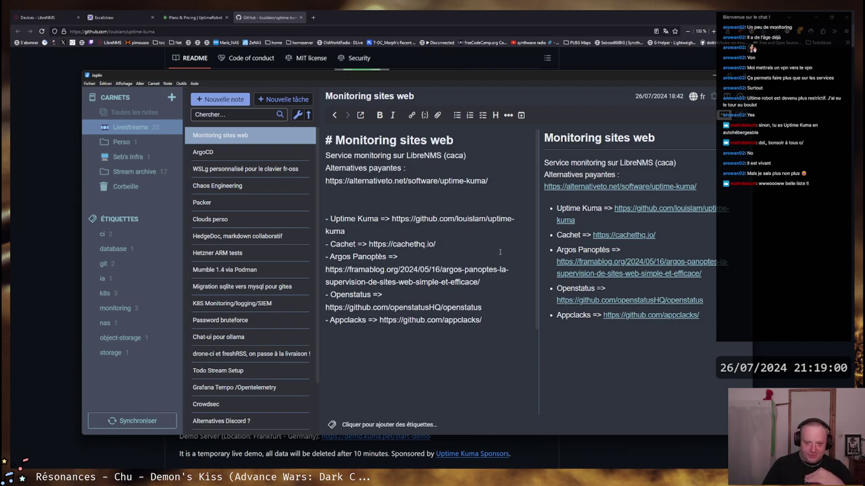
pyautogui.click(259, 18)
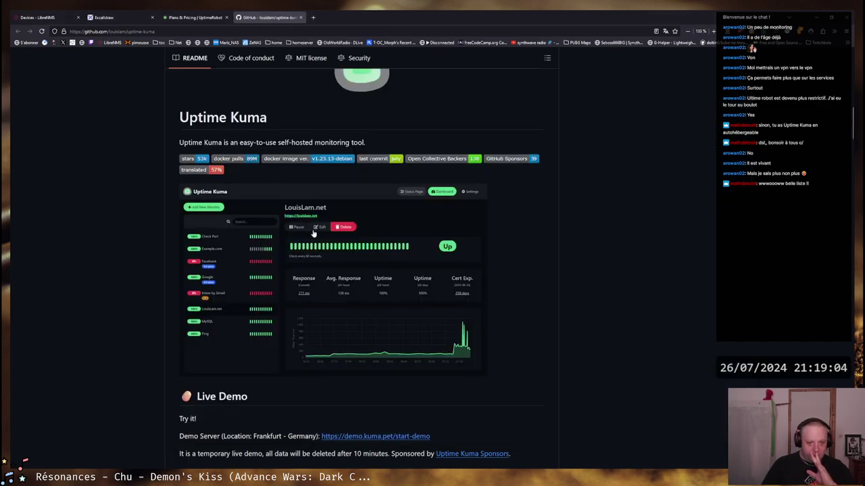
pyautogui.scroll(-1, 299, 283)
pyautogui.scroll(-5, 299, 282)
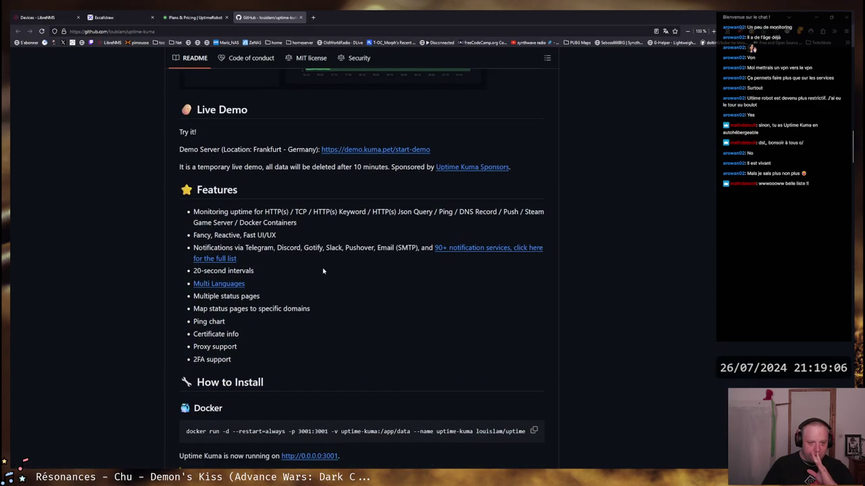
pyautogui.scroll(-2, 323, 271)
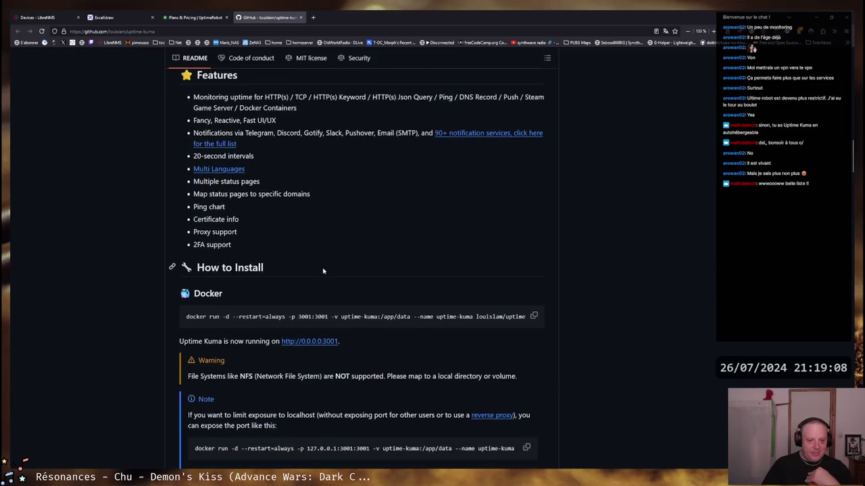
pyautogui.scroll(-2, 335, 245)
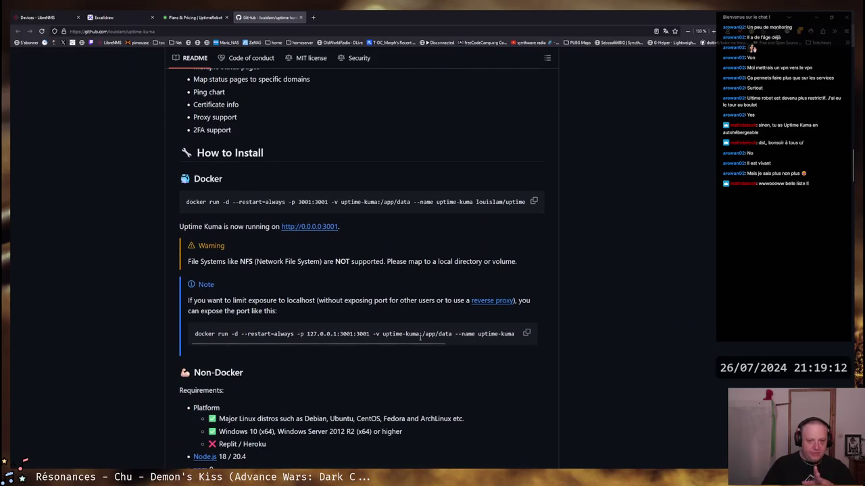
pyautogui.moveTo(410, 344); pyautogui.dragTo(375, 348)
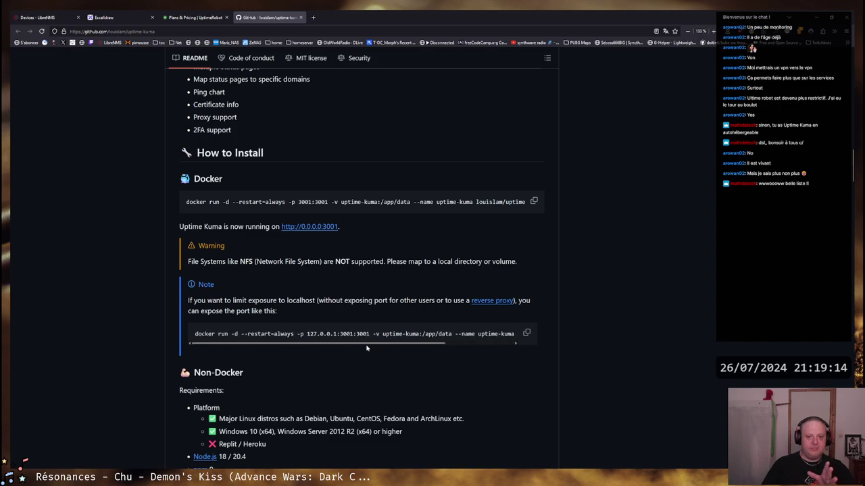
pyautogui.moveTo(190, 261); pyautogui.dragTo(516, 261)
pyautogui.click(403, 262)
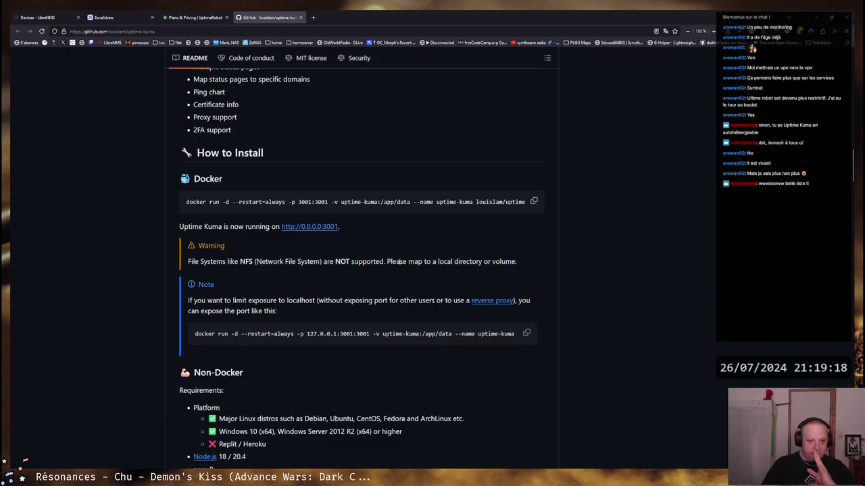
pyautogui.moveTo(189, 262); pyautogui.dragTo(517, 262)
pyautogui.click(338, 262)
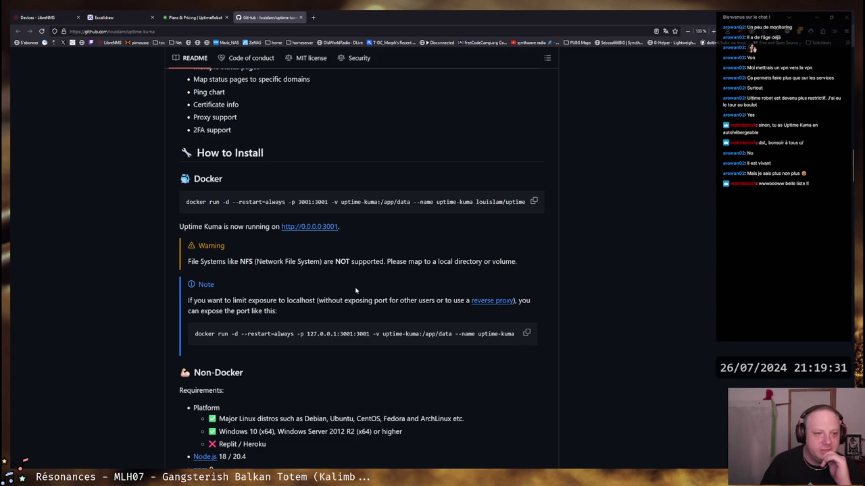
pyautogui.scroll(-5, 351, 284)
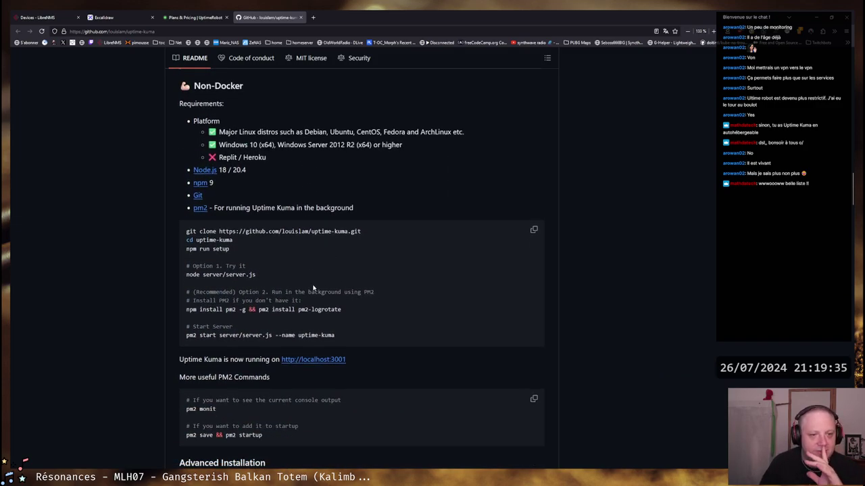
pyautogui.scroll(-5, 313, 288)
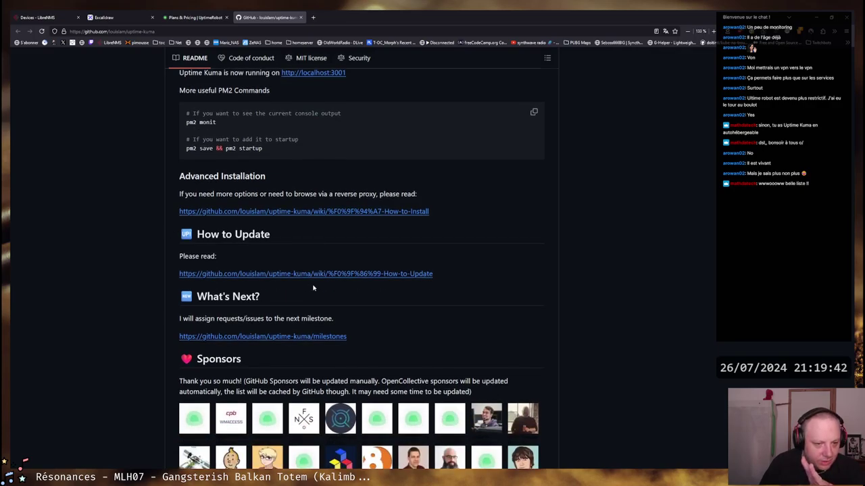
pyautogui.scroll(6, 312, 289)
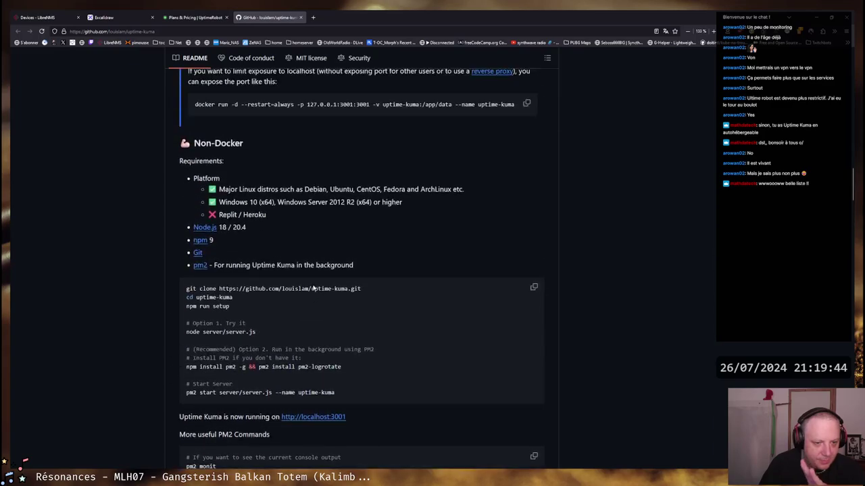
pyautogui.scroll(5, 313, 285)
pyautogui.scroll(-3, 325, 279)
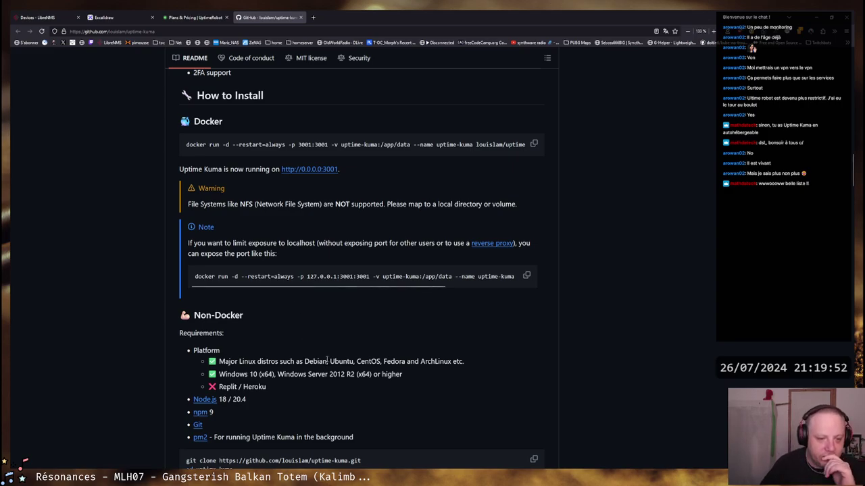
pyautogui.moveTo(137, 480)
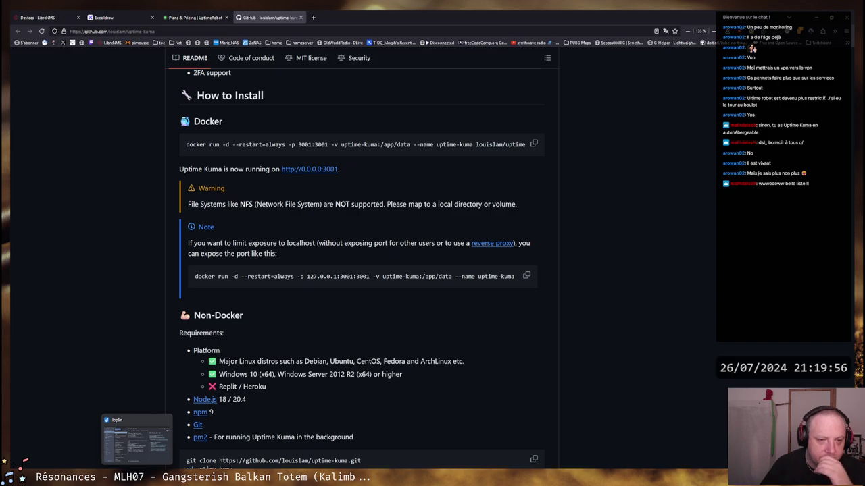
pyautogui.scroll(15, 277, 318)
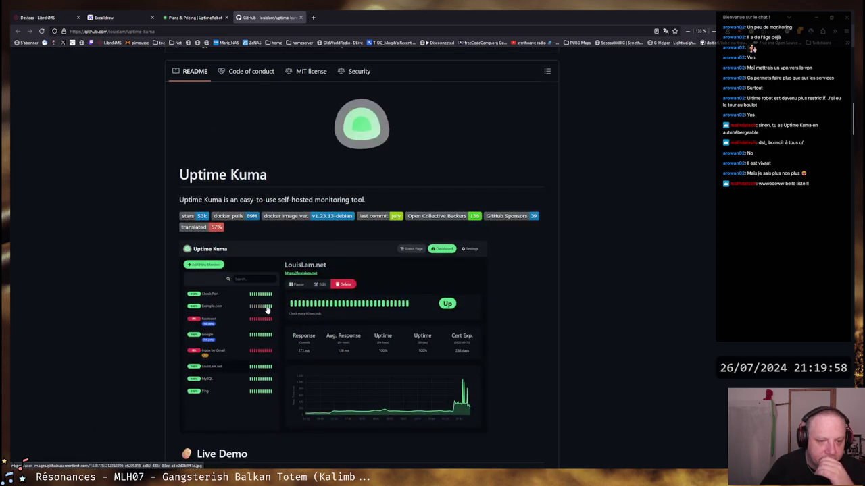
pyautogui.click(307, 317)
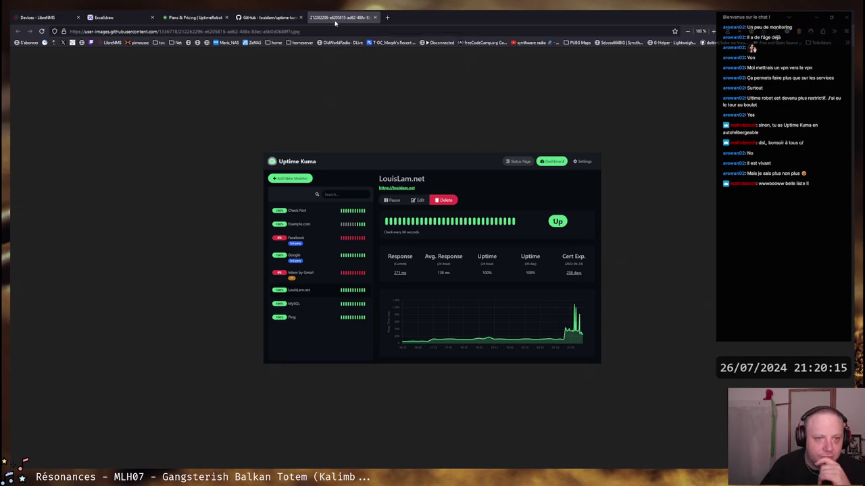
pyautogui.middleClick(335, 19)
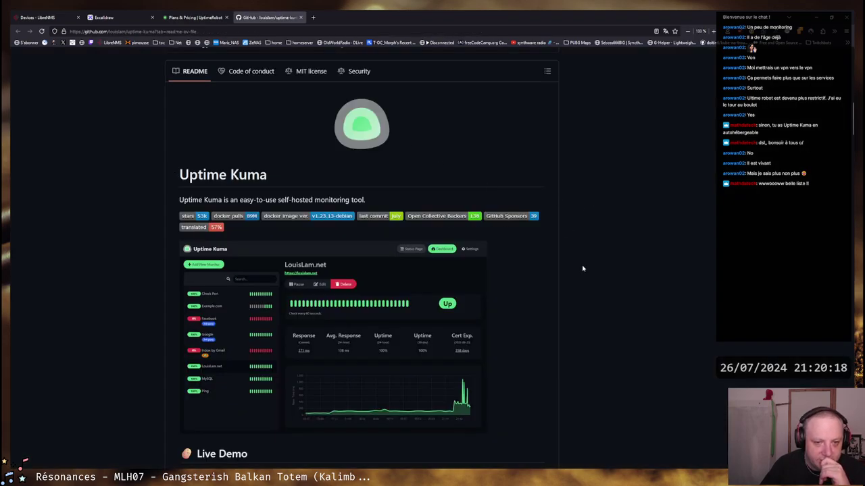
pyautogui.scroll(-4, 583, 269)
pyautogui.scroll(3, 581, 268)
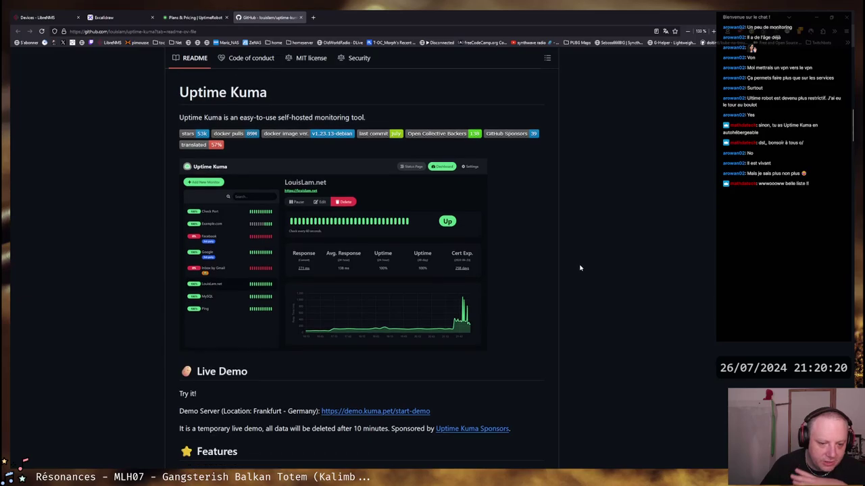
pyautogui.scroll(1, 579, 269)
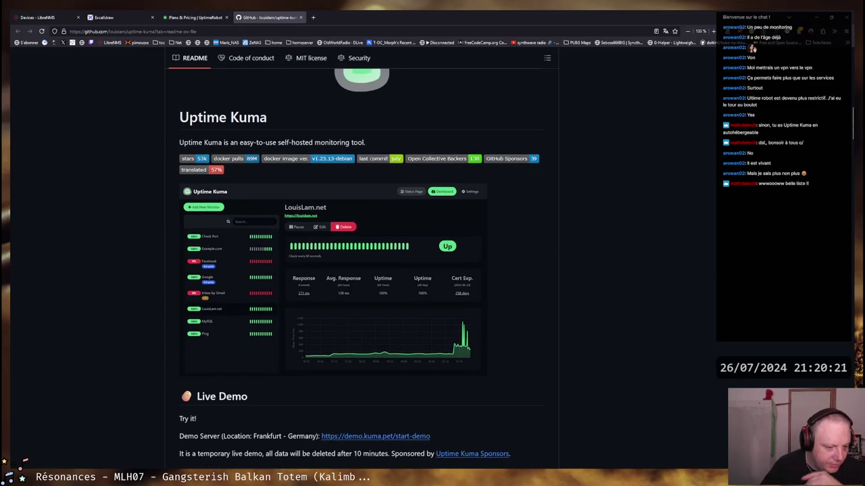
pyautogui.hotkey('alt', 'Tab')
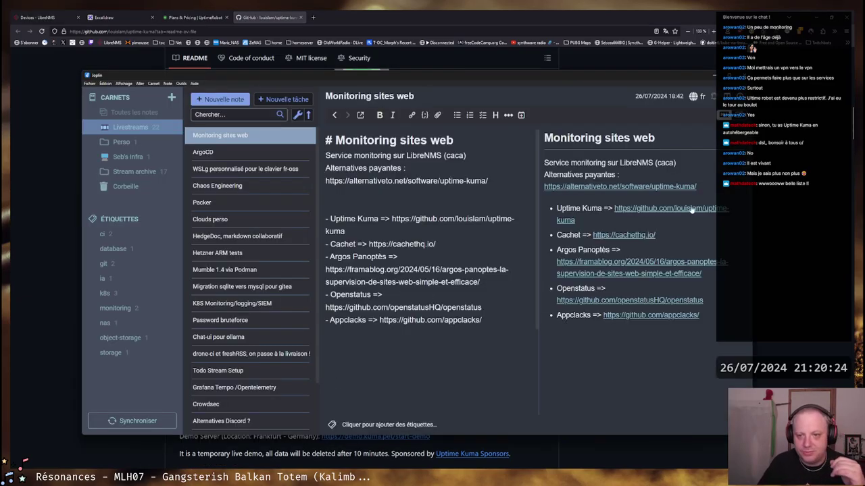
pyautogui.click(623, 235)
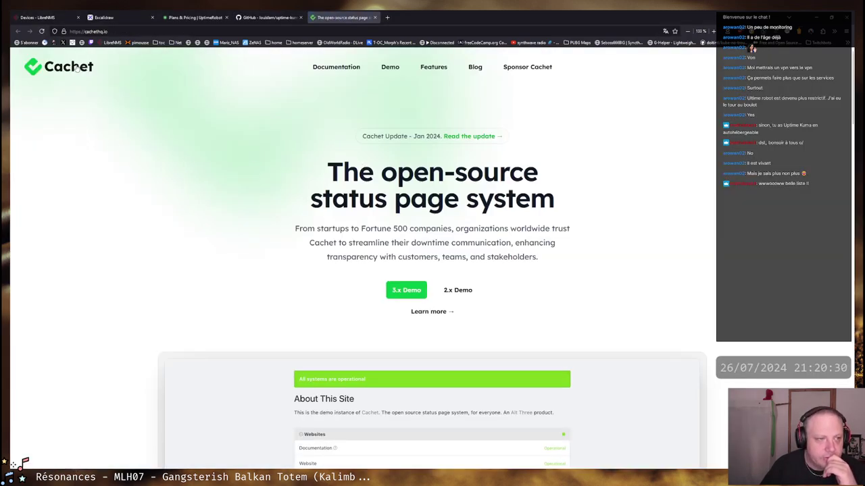
pyautogui.moveTo(313, 198); pyautogui.dragTo(555, 200)
pyautogui.click(556, 200)
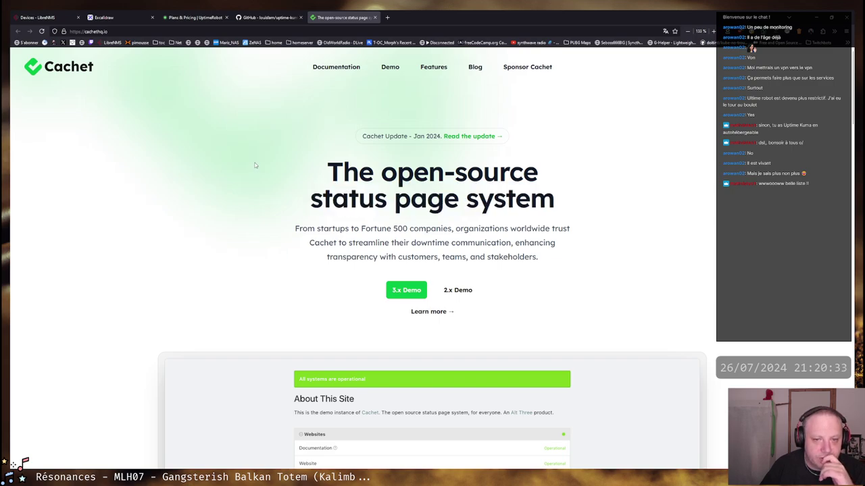
pyautogui.moveTo(298, 197); pyautogui.dragTo(579, 209)
pyautogui.click(576, 208)
pyautogui.scroll(-1, 236, 176)
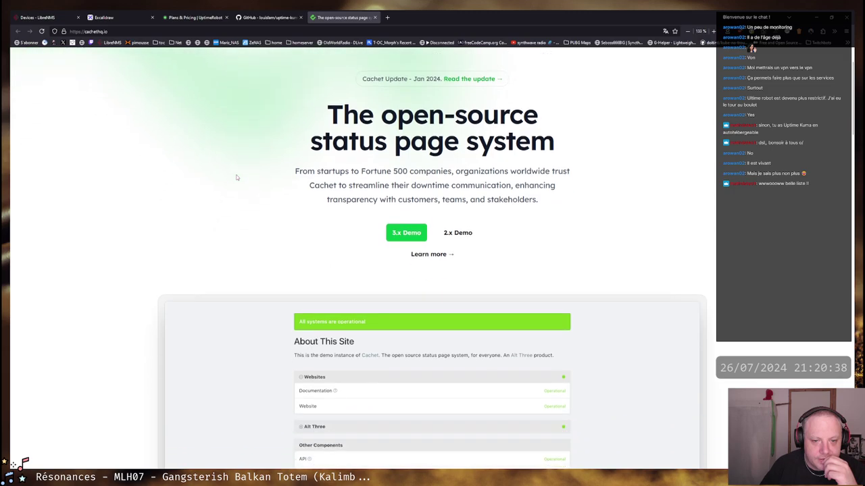
pyautogui.scroll(-5, 236, 177)
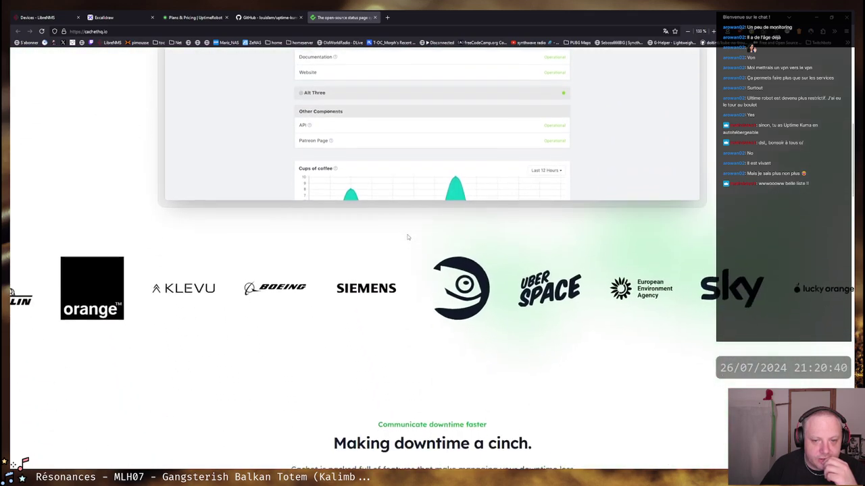
pyautogui.scroll(3, 407, 237)
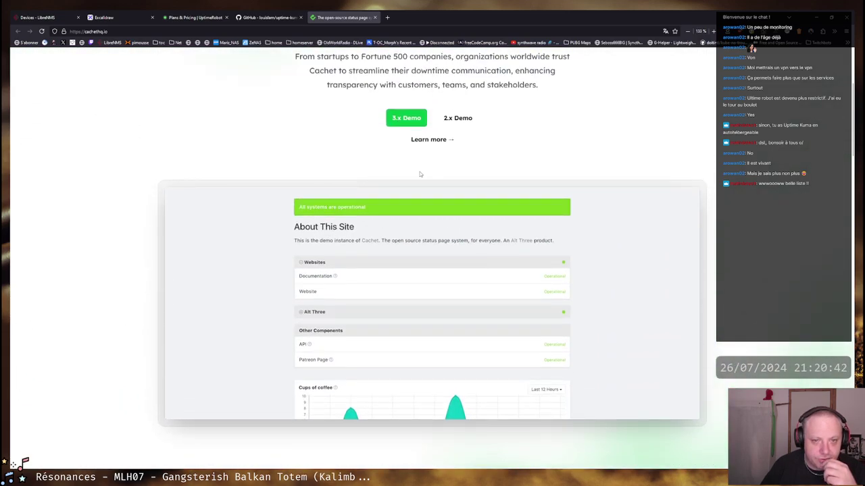
pyautogui.scroll(3, 426, 173)
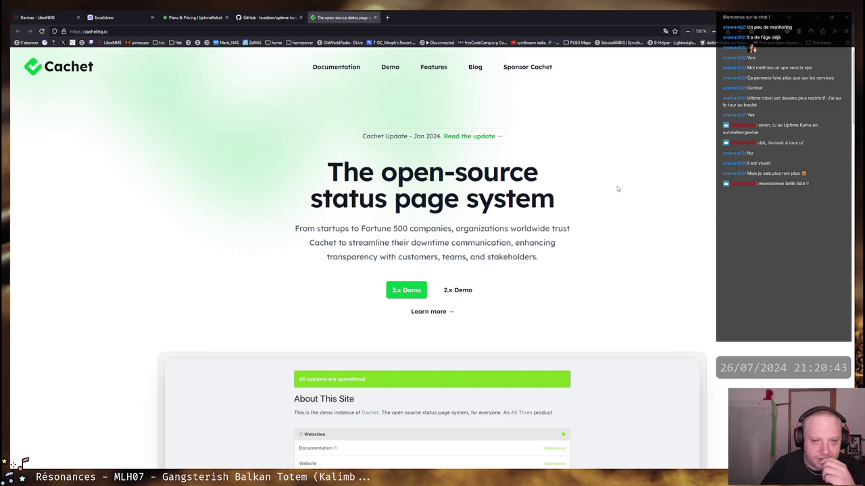
pyautogui.scroll(-10, 659, 193)
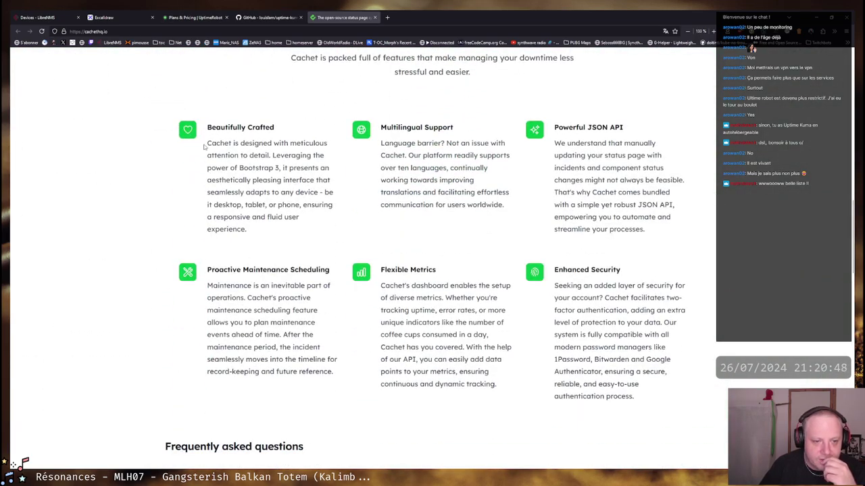
pyautogui.scroll(-5, 204, 146)
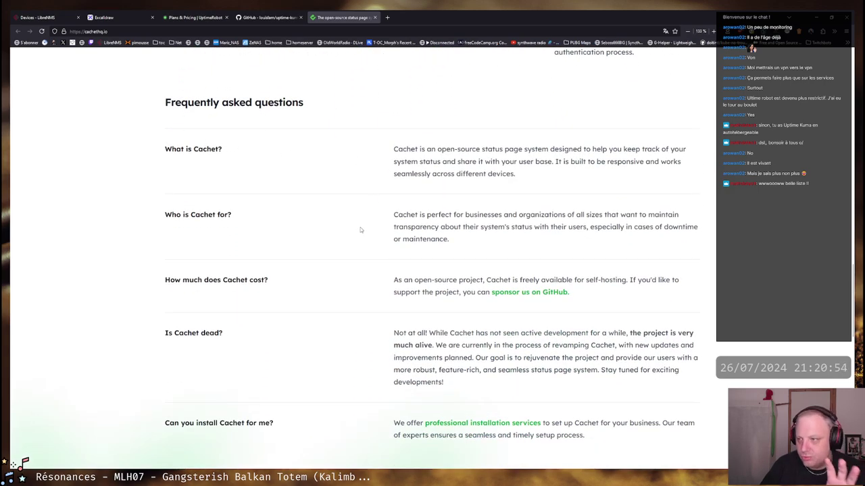
pyautogui.scroll(-4, 373, 283)
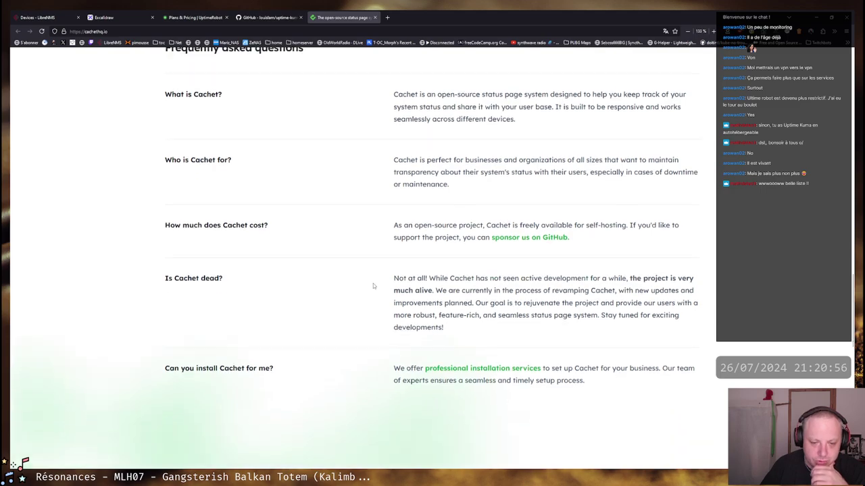
pyautogui.scroll(-3, 310, 250)
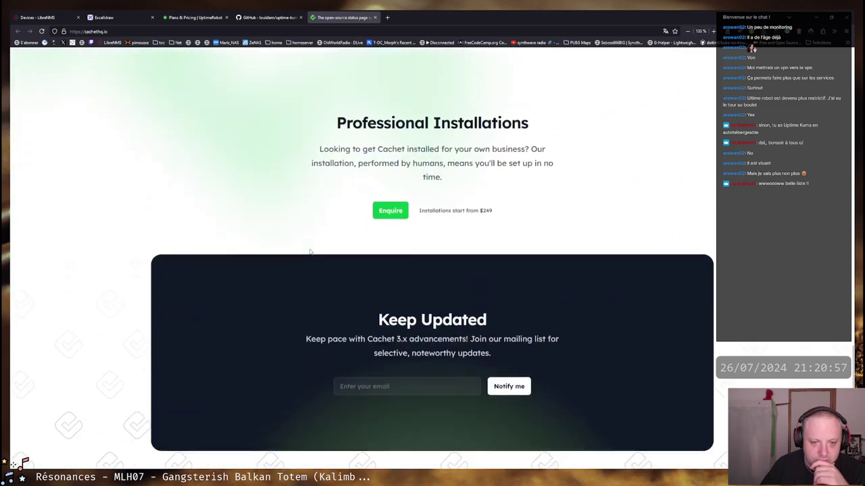
pyautogui.scroll(3, 309, 250)
pyautogui.scroll(1, 310, 252)
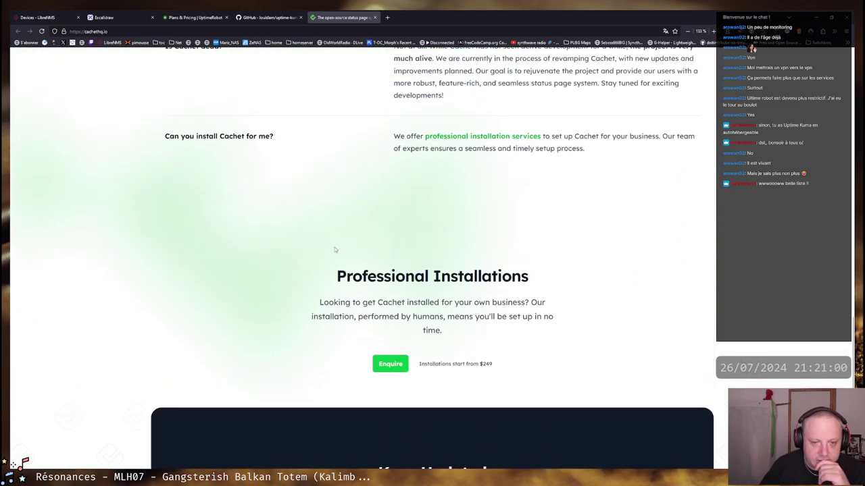
pyautogui.scroll(20, 334, 250)
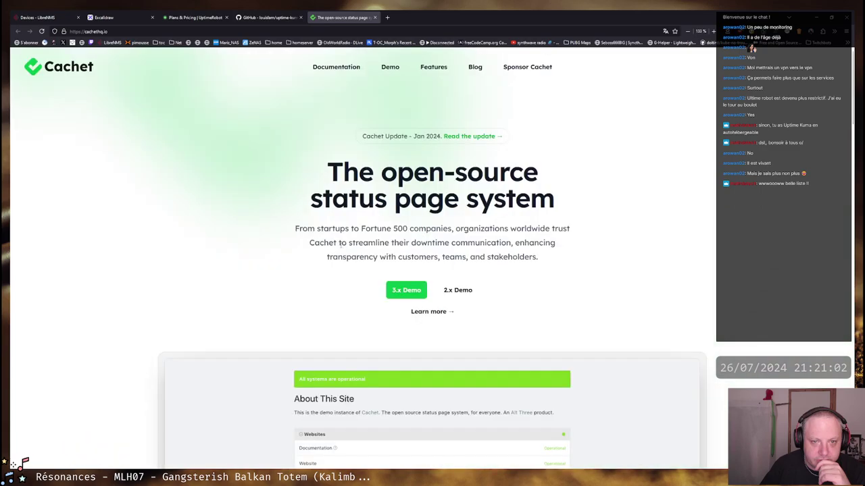
# - Open the Cachet Documentation and its Installation with Docker guide
pyautogui.click(328, 68)
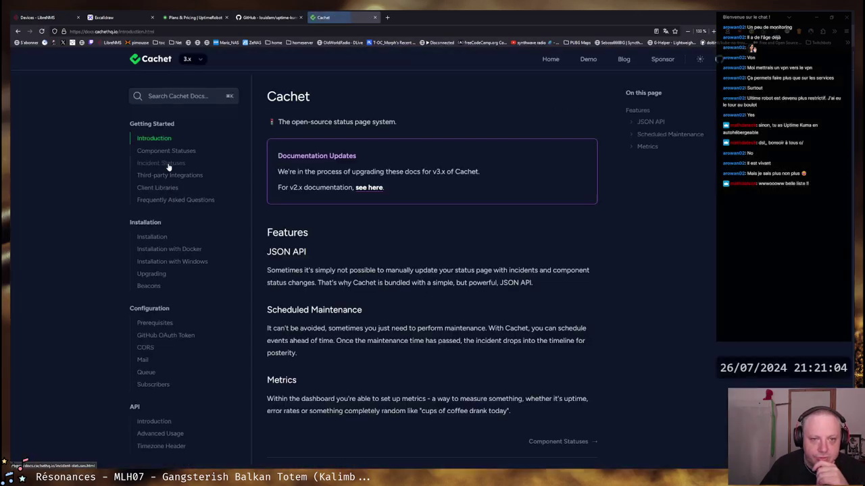
pyautogui.scroll(-1, 419, 231)
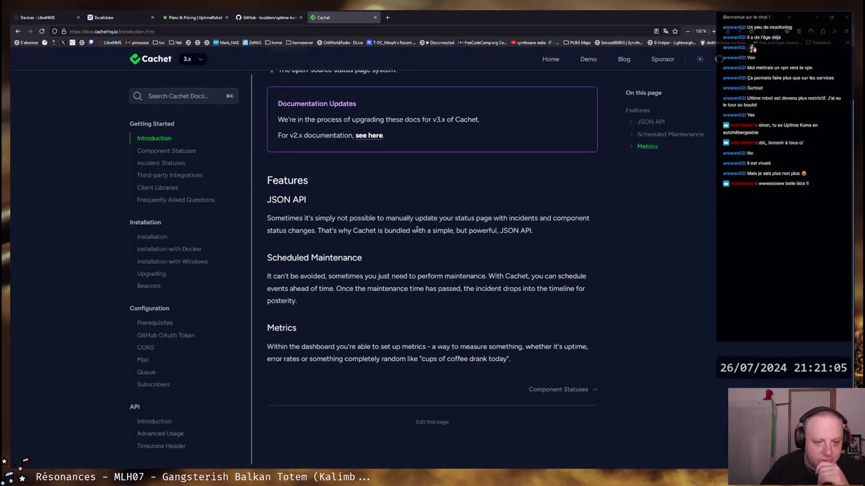
pyautogui.click(155, 248)
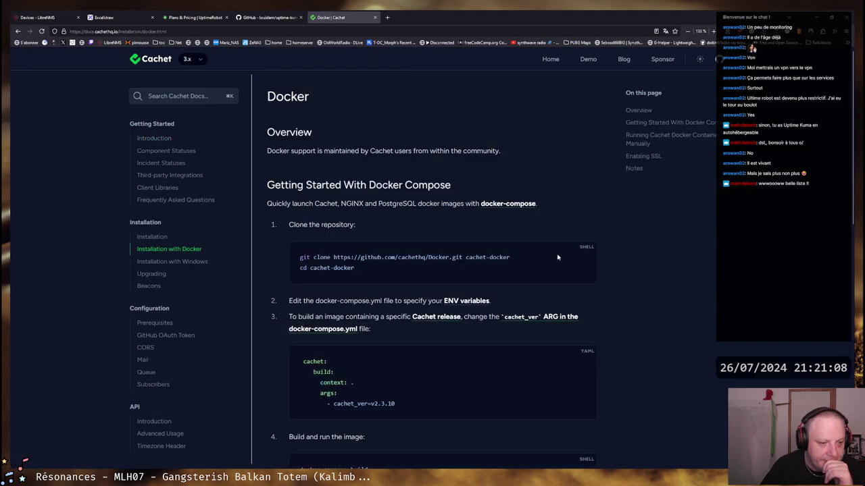
pyautogui.scroll(-2, 573, 199)
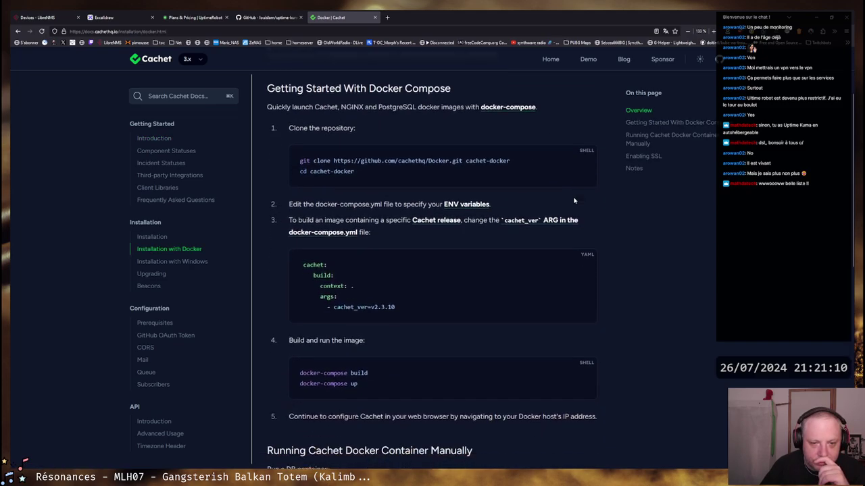
pyautogui.scroll(-1, 534, 272)
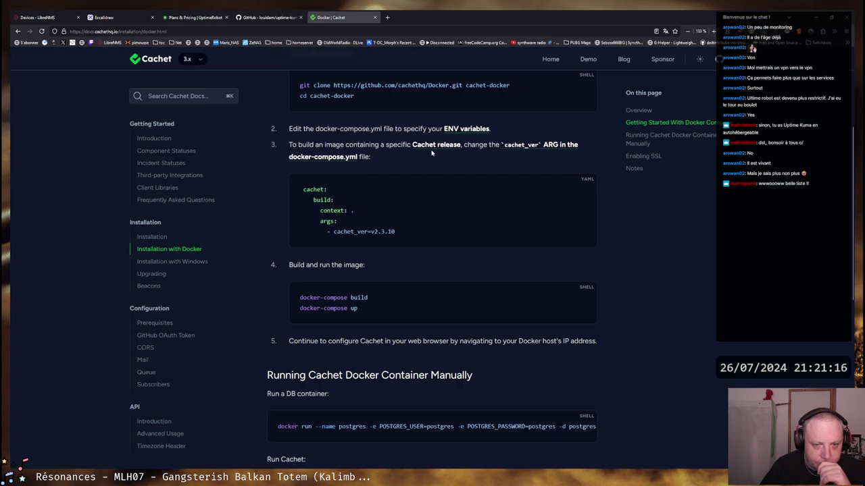
# - Highlight the docker-compose.yml step and the postgres user setting in the DB command
pyautogui.moveTo(288, 128); pyautogui.dragTo(441, 131)
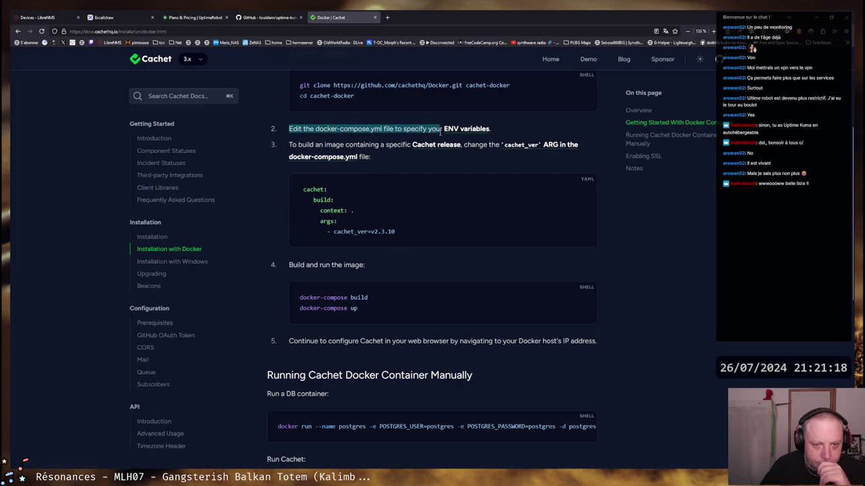
pyautogui.click(339, 127)
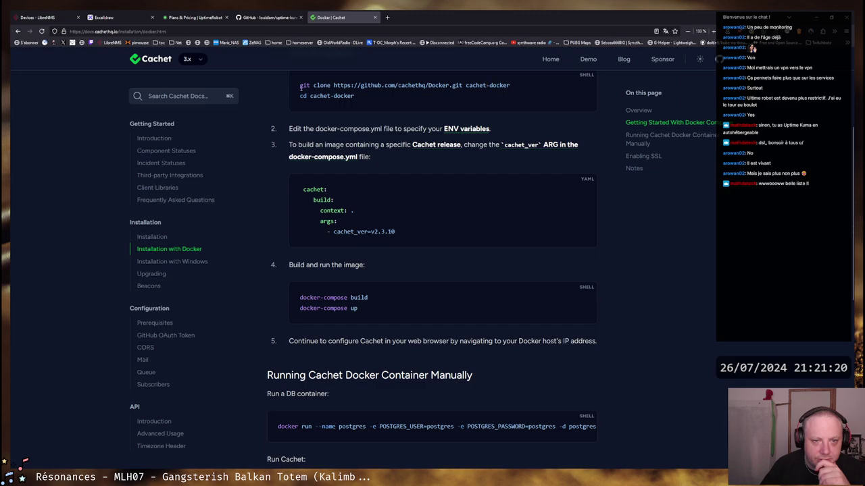
pyautogui.moveTo(315, 129); pyautogui.dragTo(439, 130)
pyautogui.click(439, 130)
pyautogui.scroll(-2, 480, 218)
pyautogui.scroll(-4, 480, 218)
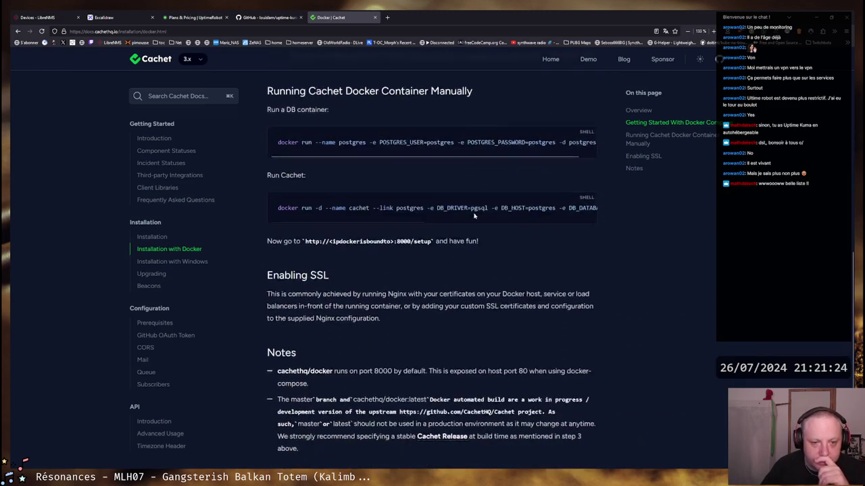
pyautogui.moveTo(456, 154); pyautogui.dragTo(473, 154)
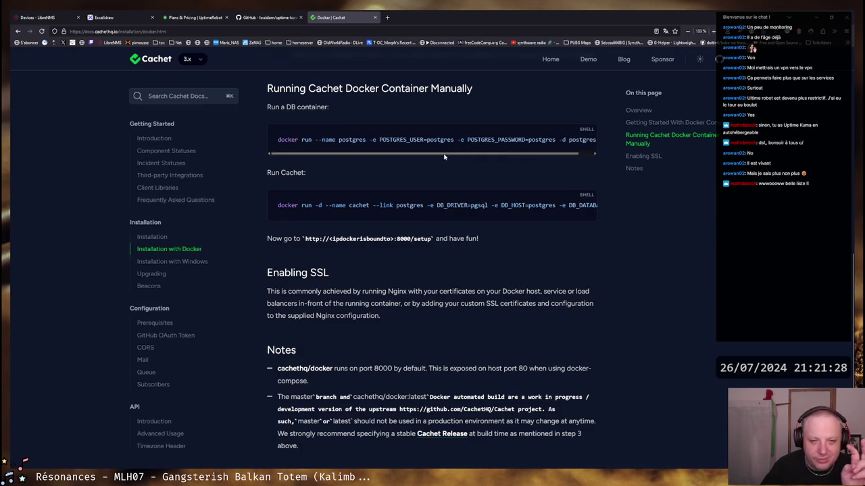
pyautogui.moveTo(377, 140); pyautogui.dragTo(476, 139)
pyautogui.click(560, 137)
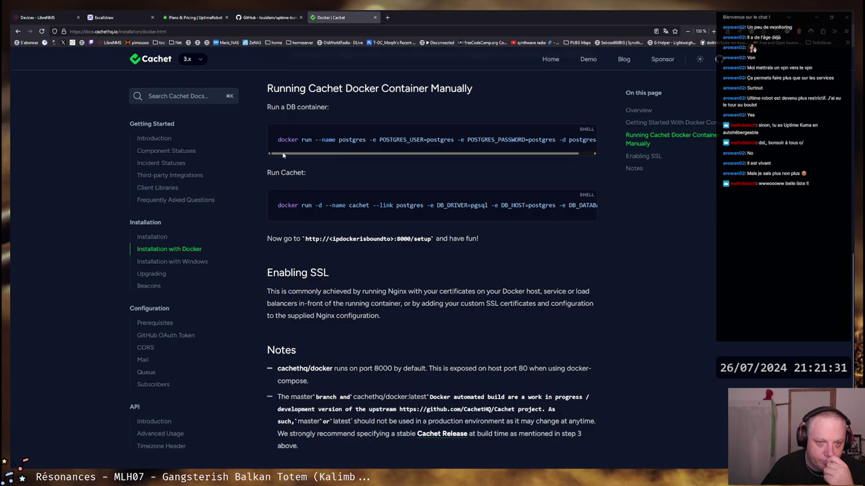
pyautogui.moveTo(395, 221)
pyautogui.mouseDown()
pyautogui.moveTo(565, 221)
pyautogui.moveTo(398, 223)
pyautogui.mouseUp()
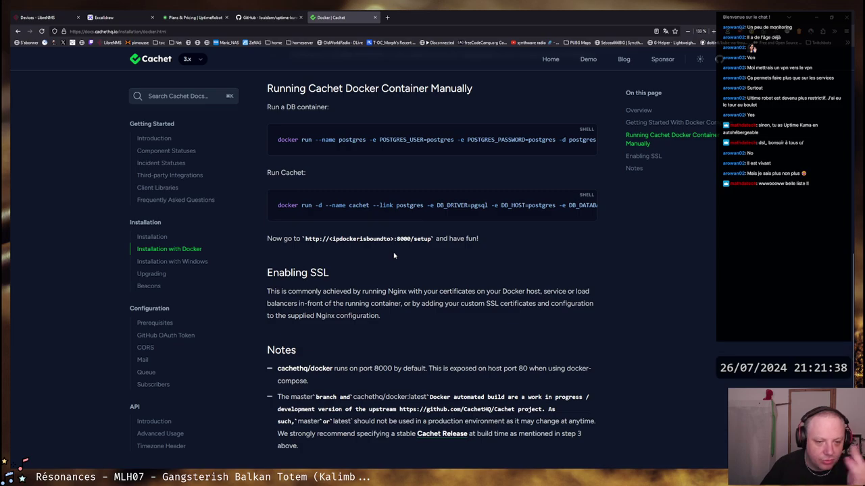
# - Scroll across the docker run command and select the postgres version 9.5
pyautogui.scroll(-2, 394, 256)
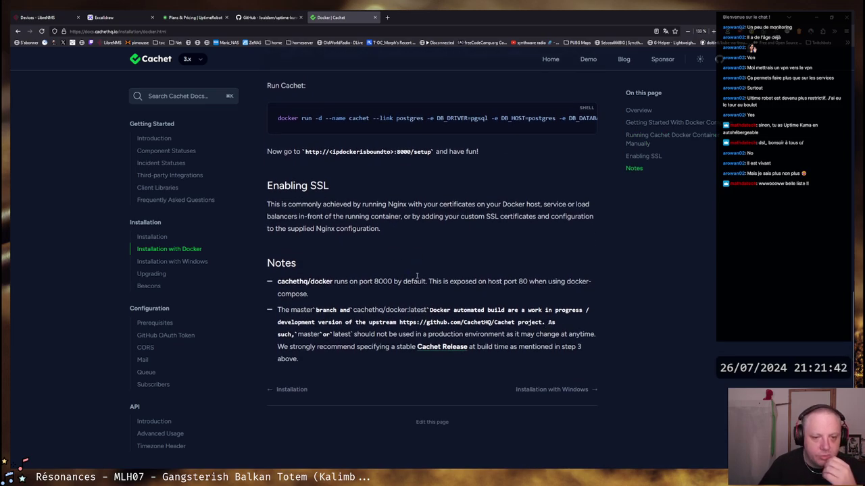
pyautogui.scroll(6, 398, 259)
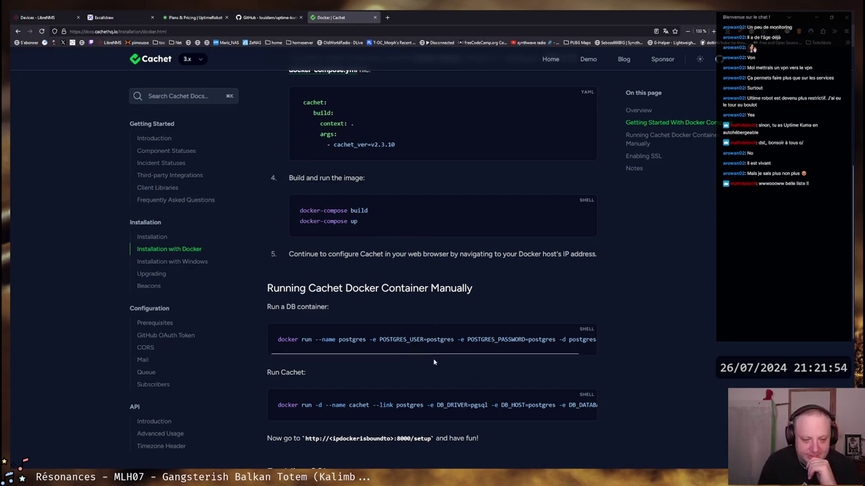
pyautogui.hscroll(2, 436, 357)
pyautogui.hscroll(-2, 473, 356)
pyautogui.hscroll(2, 405, 355)
pyautogui.hscroll(-2, 342, 355)
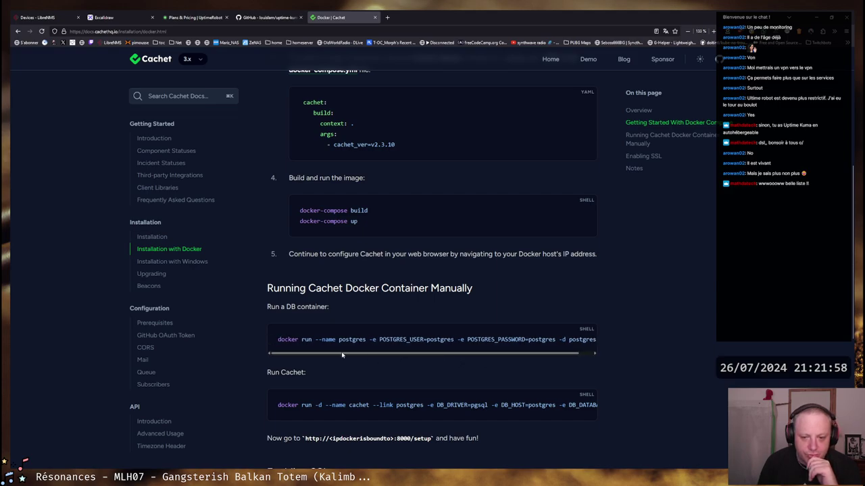
pyautogui.scroll(3, 384, 328)
pyautogui.scroll(-4, 406, 338)
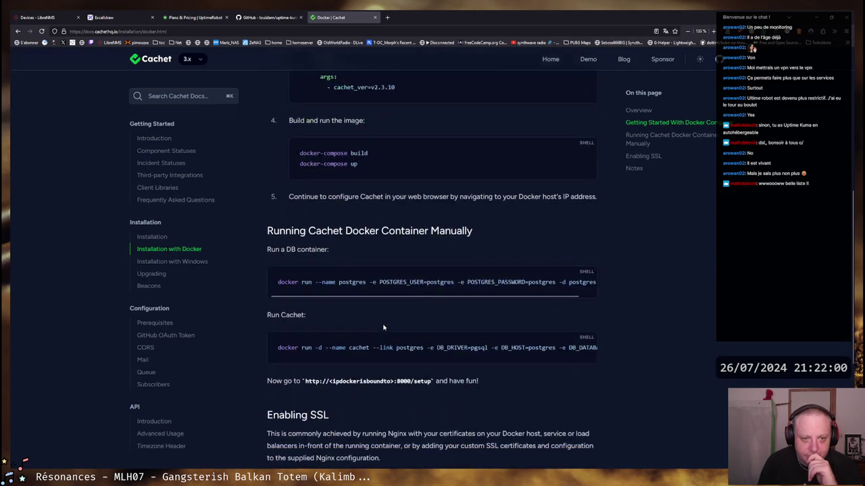
pyautogui.hscroll(2, 478, 351)
pyautogui.hscroll(1, 478, 362)
pyautogui.hscroll(-3, 432, 348)
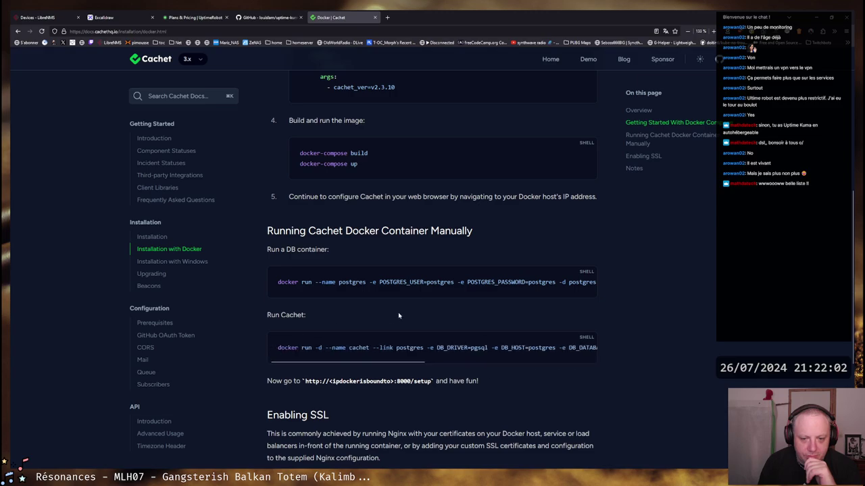
pyautogui.hscroll(1, 473, 298)
pyautogui.doubleClick(587, 282)
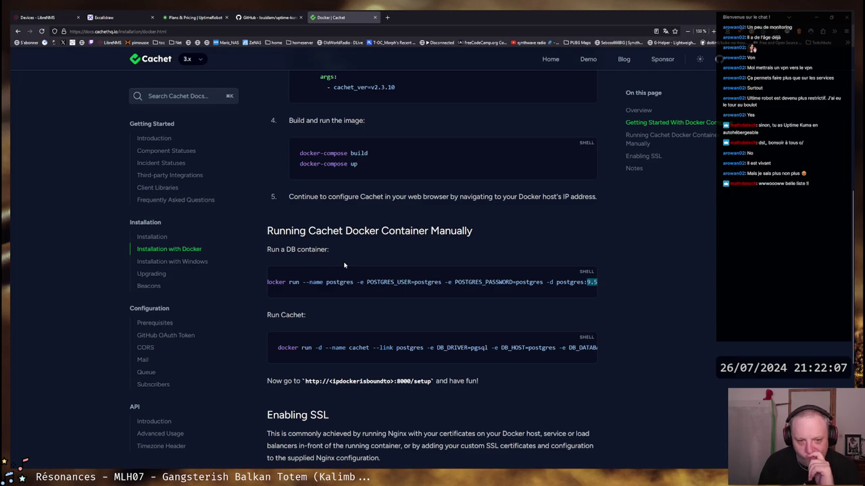
pyautogui.click(387, 17)
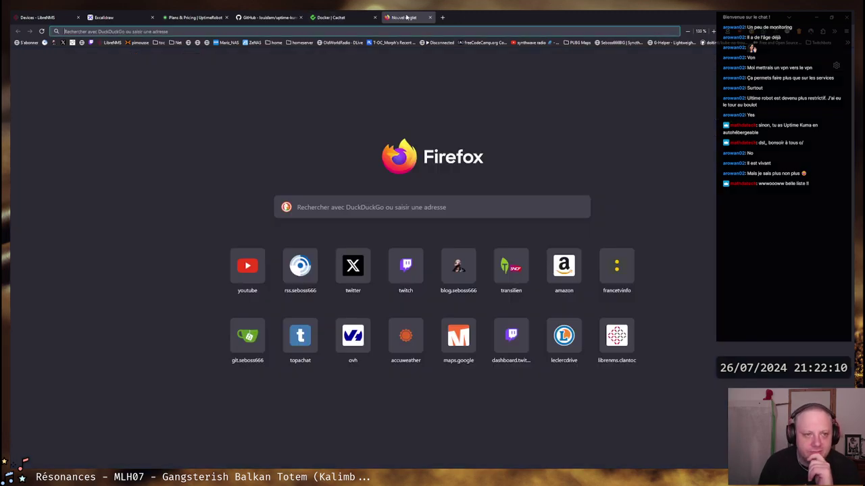
pyautogui.write('postgre')
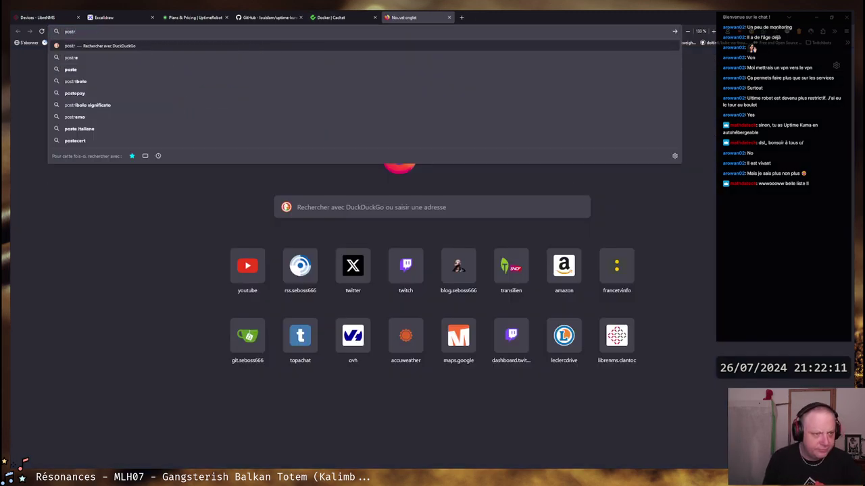
pyautogui.write('sql')
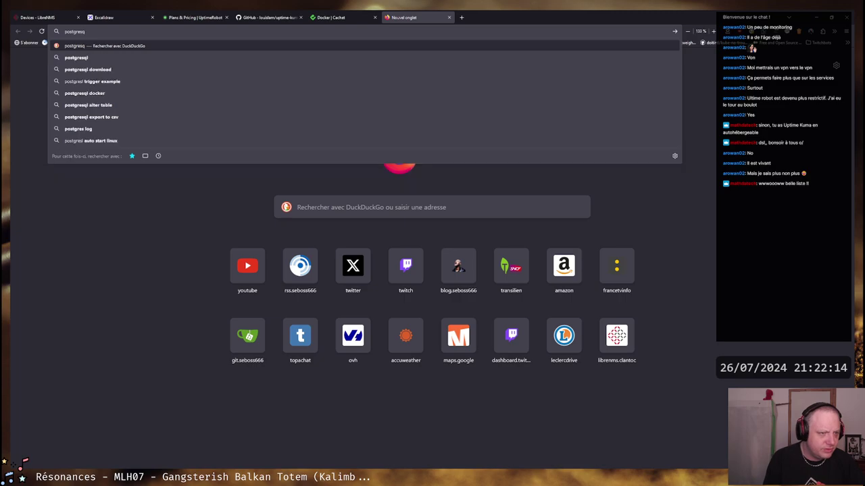
pyautogui.press('Return')
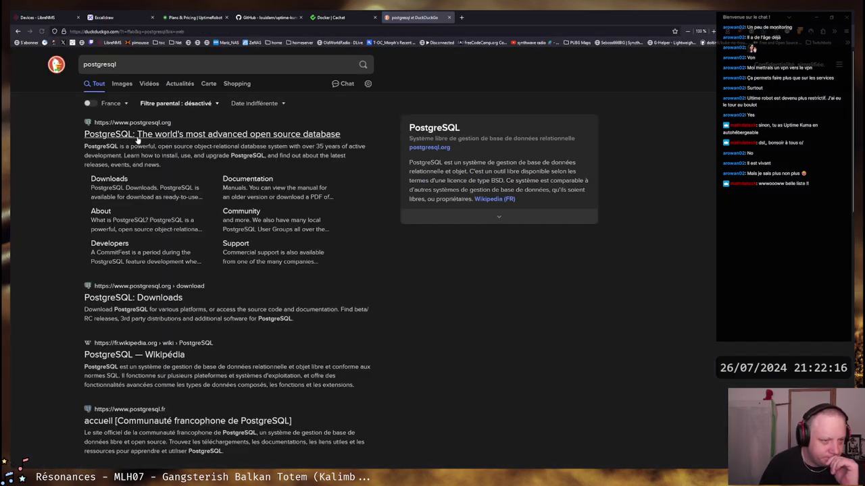
pyautogui.click(310, 135)
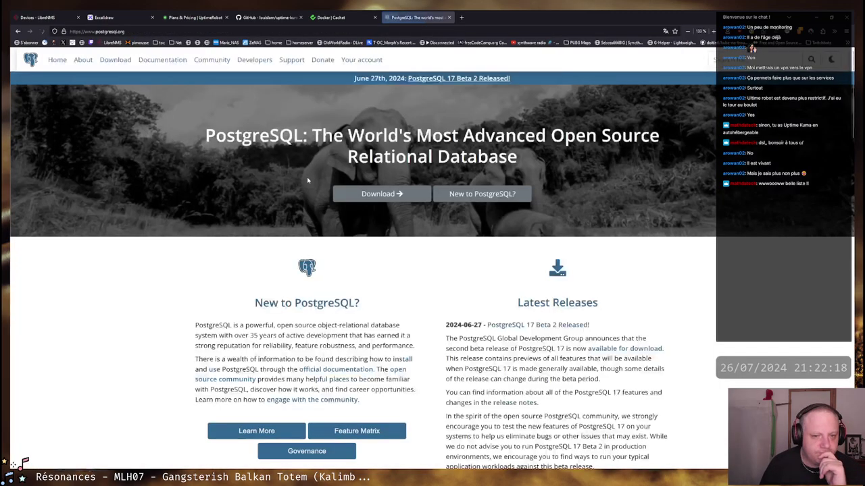
pyautogui.click(398, 194)
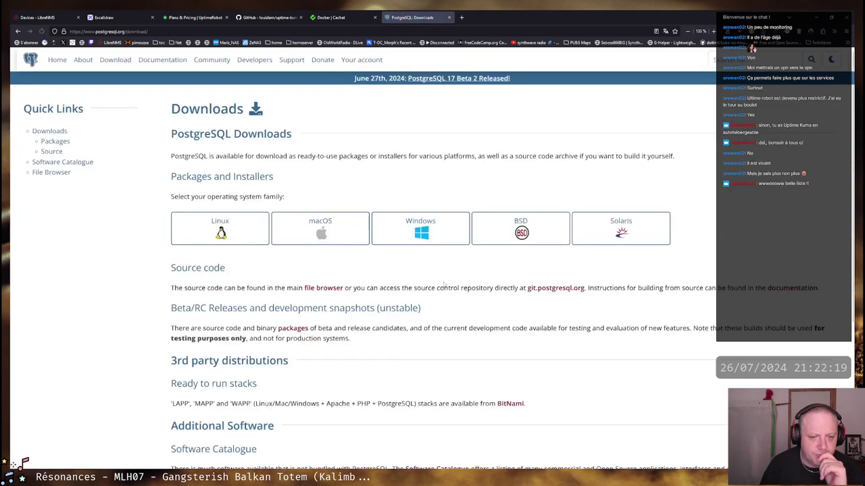
pyautogui.hotkey('alt', 'Left')
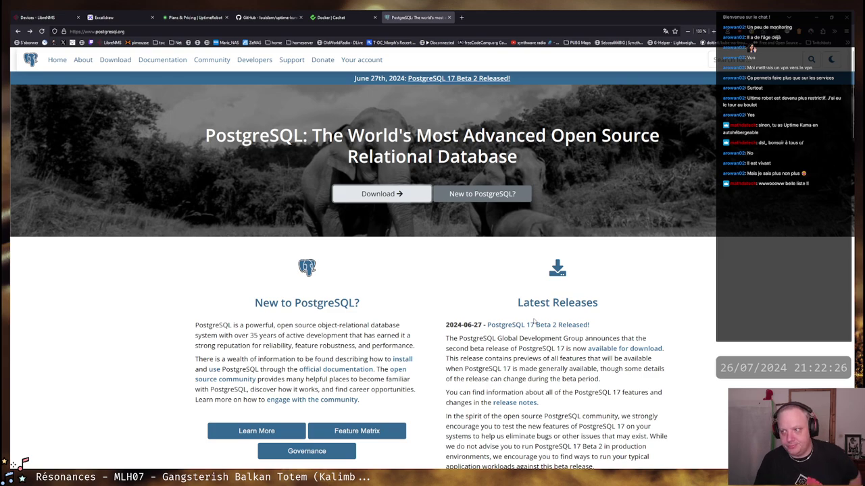
pyautogui.middleClick(405, 12)
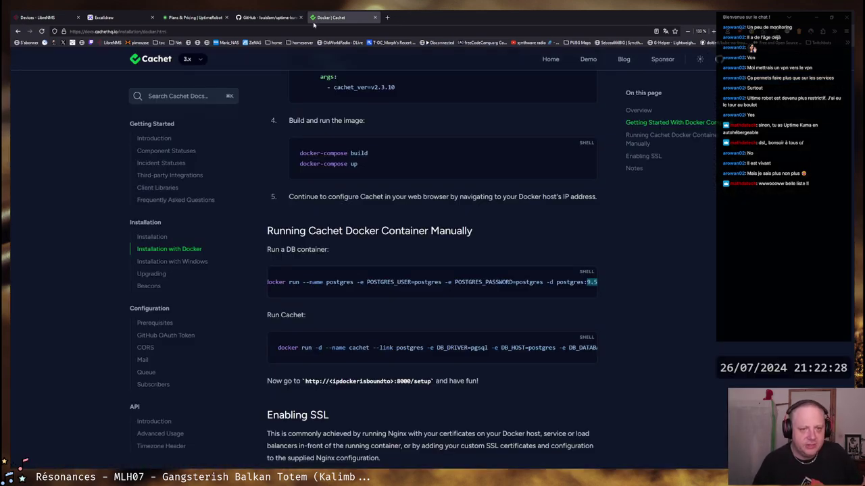
# - Switch from the Cachet Docker page to Joplin and open the Argos Panoptès article link
pyautogui.scroll(5, 436, 238)
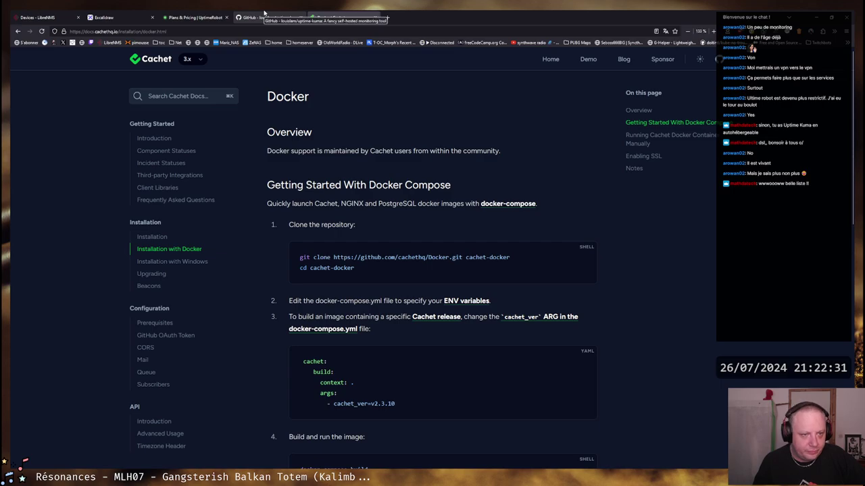
pyautogui.hotkey('alt', 'Tab')
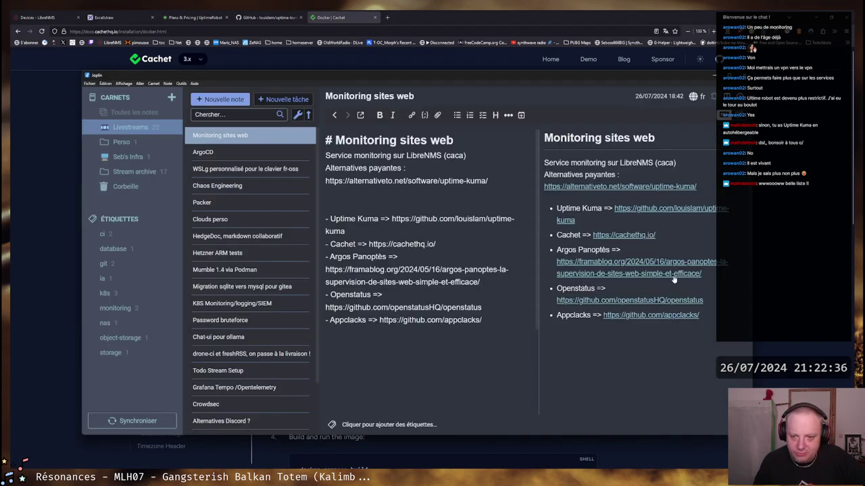
pyautogui.click(646, 263)
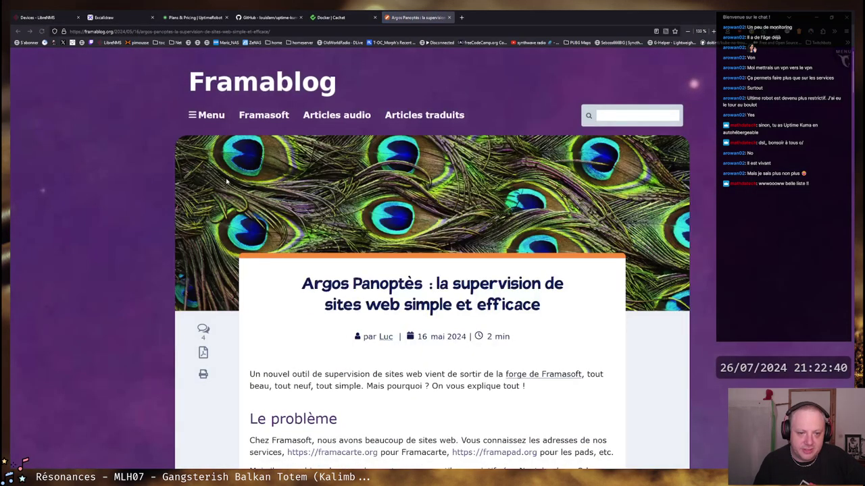
pyautogui.scroll(-3, 283, 170)
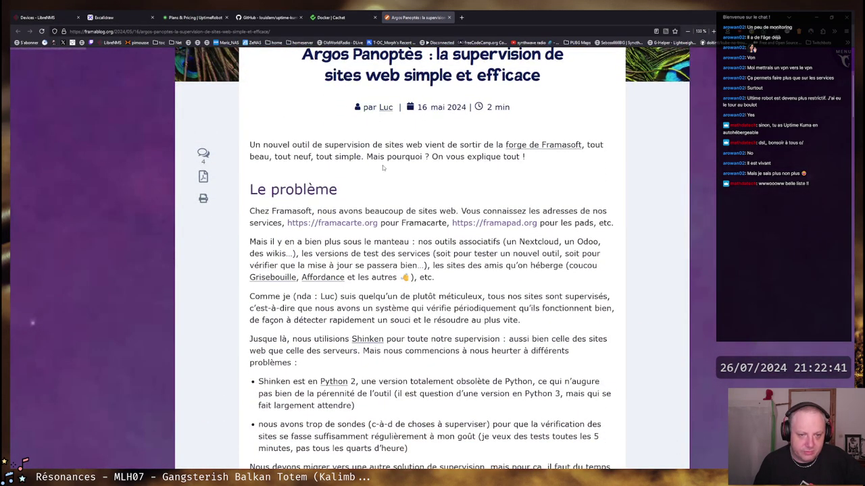
pyautogui.scroll(-2, 423, 202)
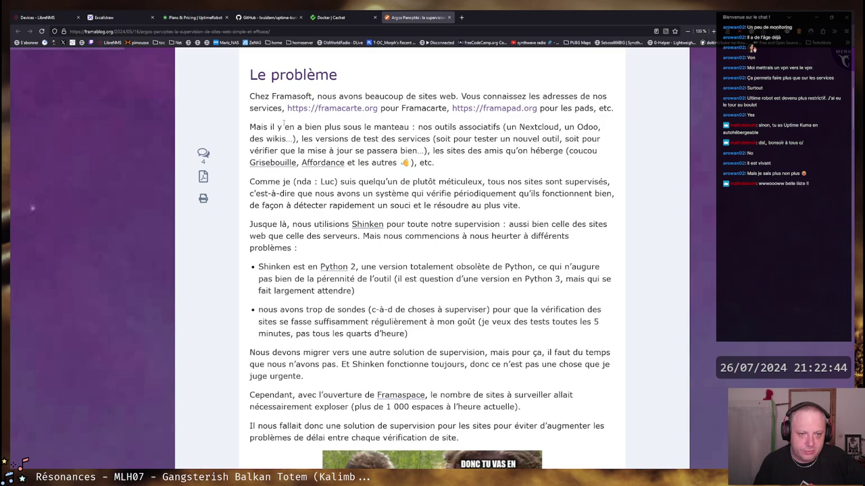
pyautogui.scroll(-7, 399, 135)
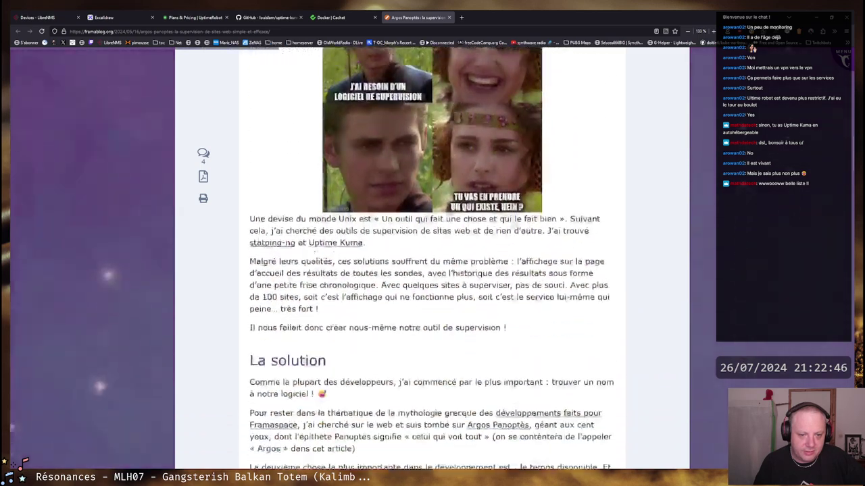
pyautogui.scroll(-2, 428, 125)
pyautogui.scroll(-1, 423, 97)
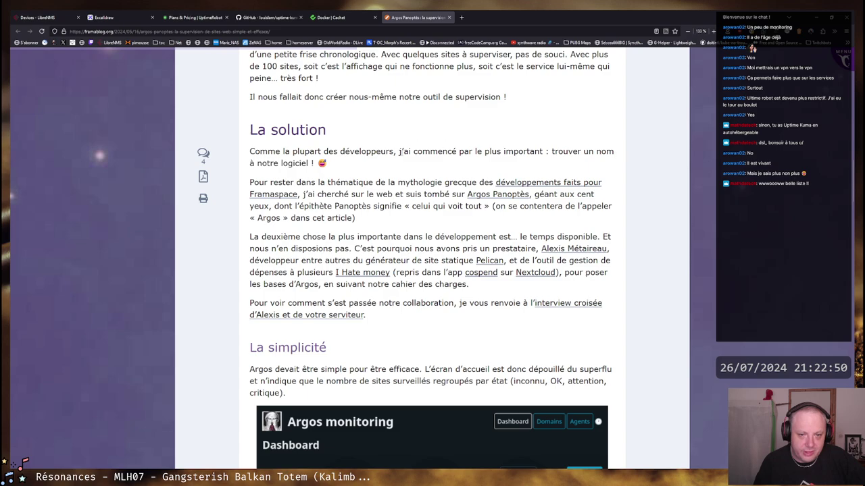
pyautogui.scroll(-1, 400, 151)
pyautogui.moveTo(315, 137); pyautogui.dragTo(464, 137)
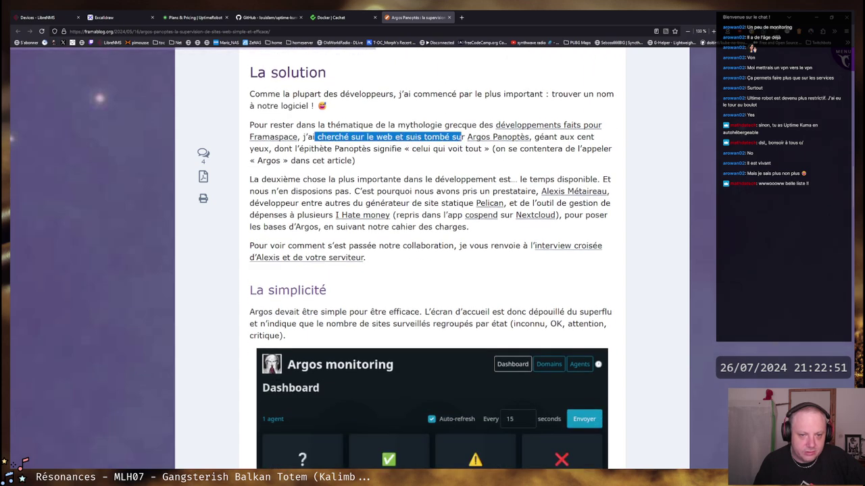
pyautogui.click(465, 137)
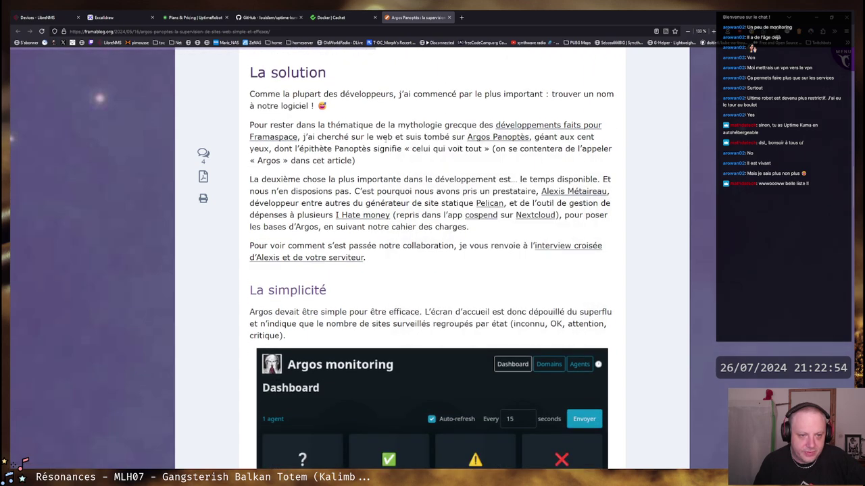
pyautogui.scroll(-1, 99, 98)
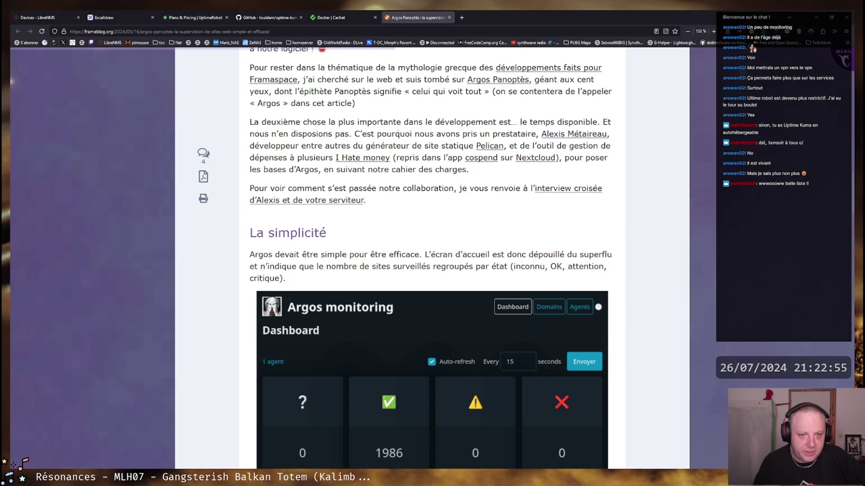
pyautogui.scroll(-2, 425, 128)
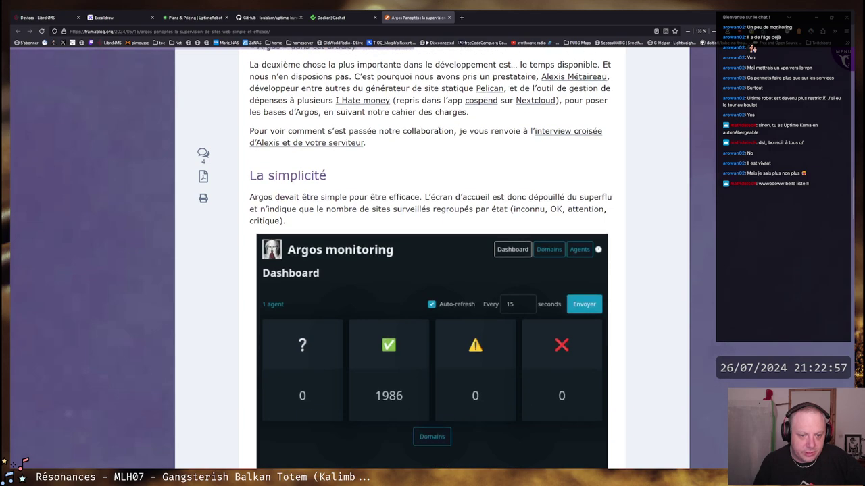
pyautogui.scroll(-5, 383, 189)
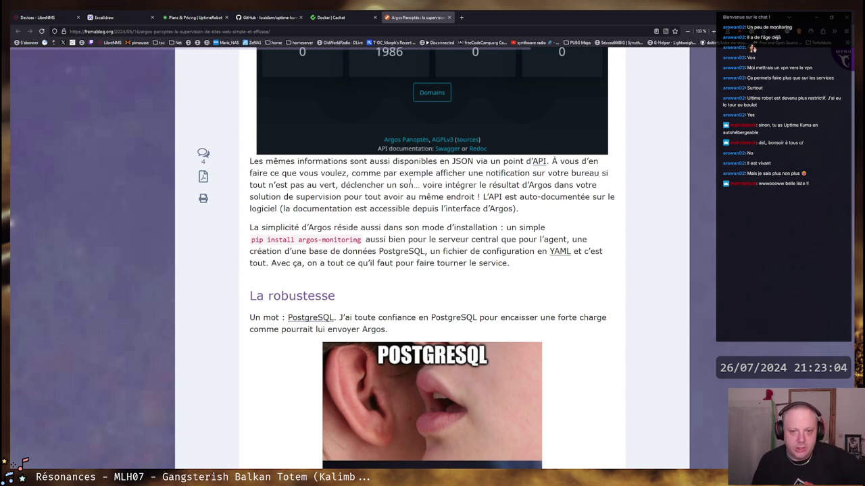
pyautogui.scroll(-2, 410, 181)
pyautogui.moveTo(251, 136); pyautogui.dragTo(535, 136)
pyautogui.click(535, 136)
pyautogui.moveTo(400, 137); pyautogui.dragTo(541, 137)
pyautogui.click(541, 136)
pyautogui.moveTo(271, 148); pyautogui.dragTo(472, 148)
pyautogui.click(473, 148)
pyautogui.moveTo(250, 125); pyautogui.dragTo(362, 125)
pyautogui.click(359, 125)
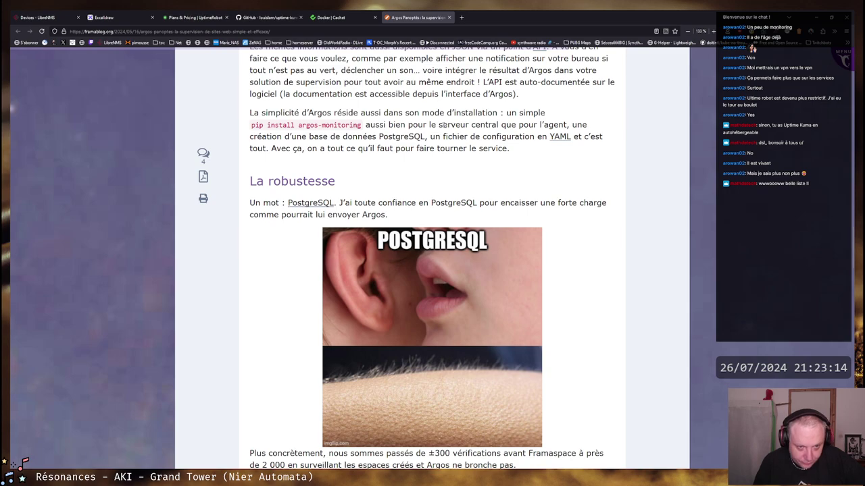
pyautogui.scroll(-5, 413, 173)
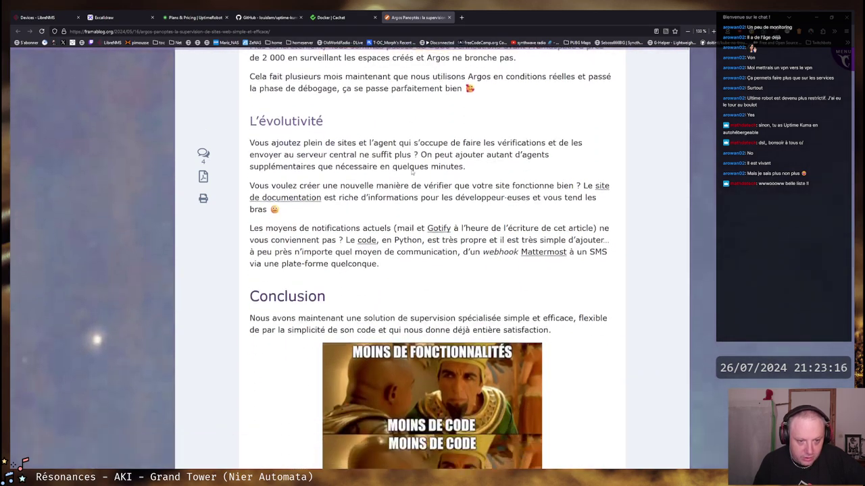
pyautogui.scroll(-5, 412, 172)
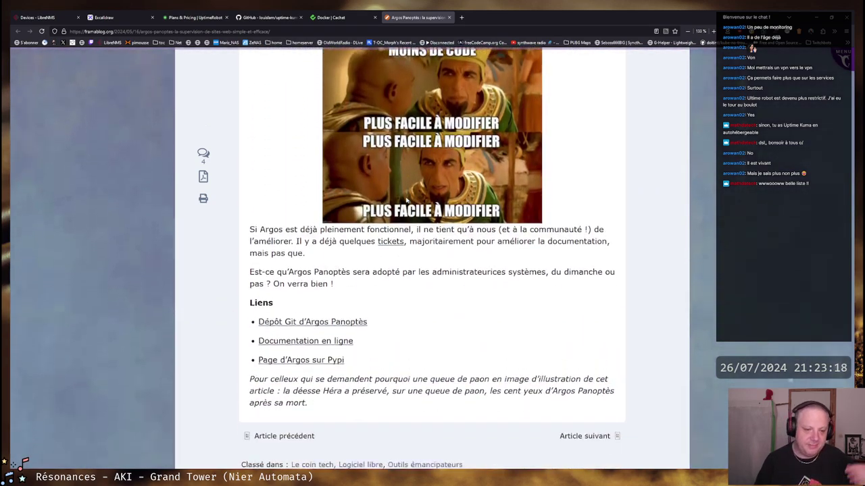
pyautogui.scroll(-2, 412, 192)
pyautogui.scroll(2, 420, 185)
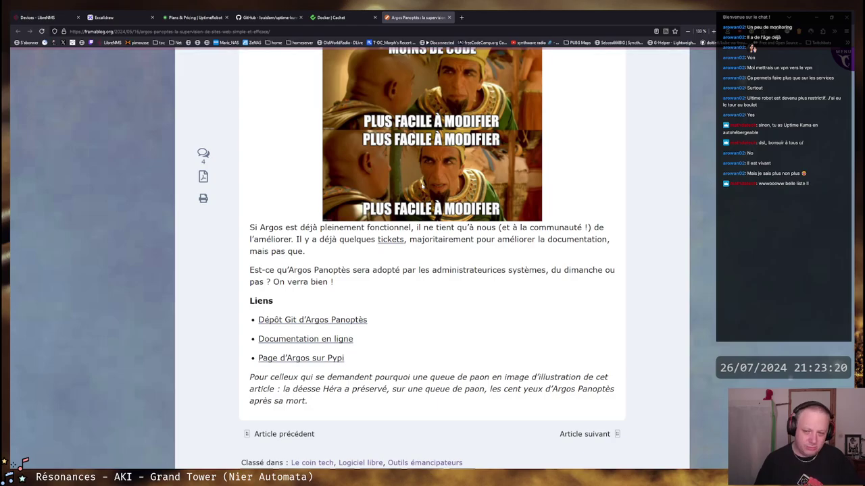
pyautogui.scroll(12, 421, 184)
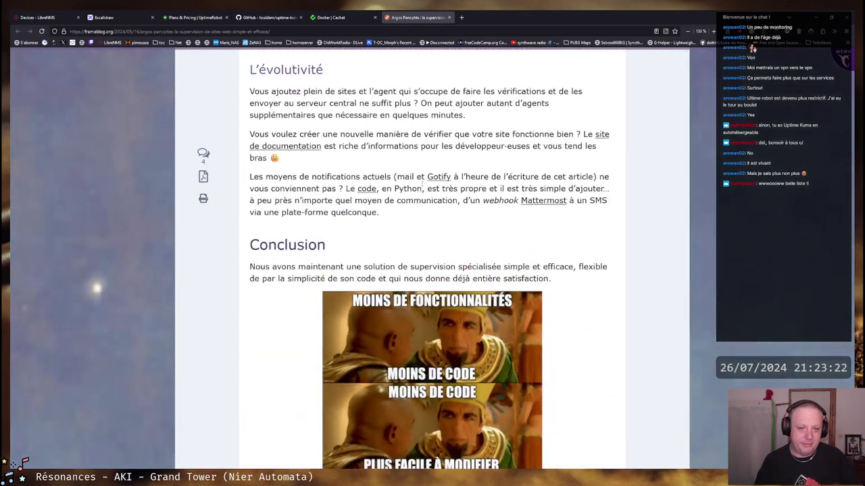
pyautogui.scroll(15, 423, 174)
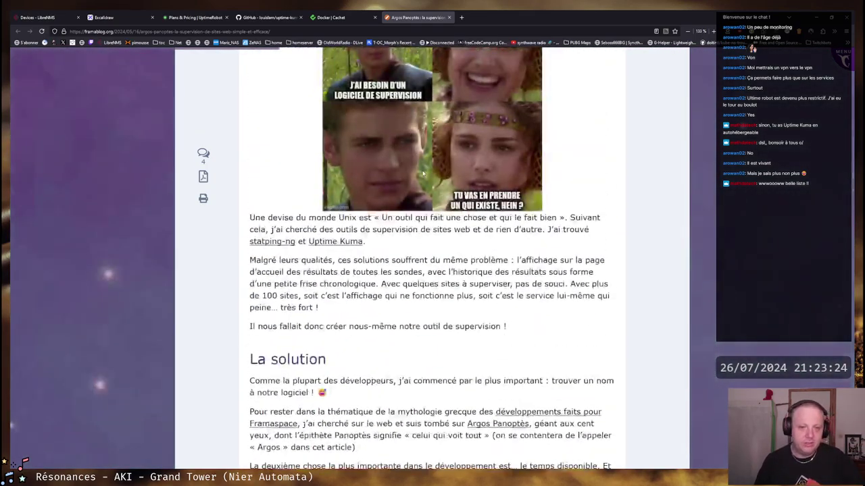
pyautogui.scroll(3, 423, 173)
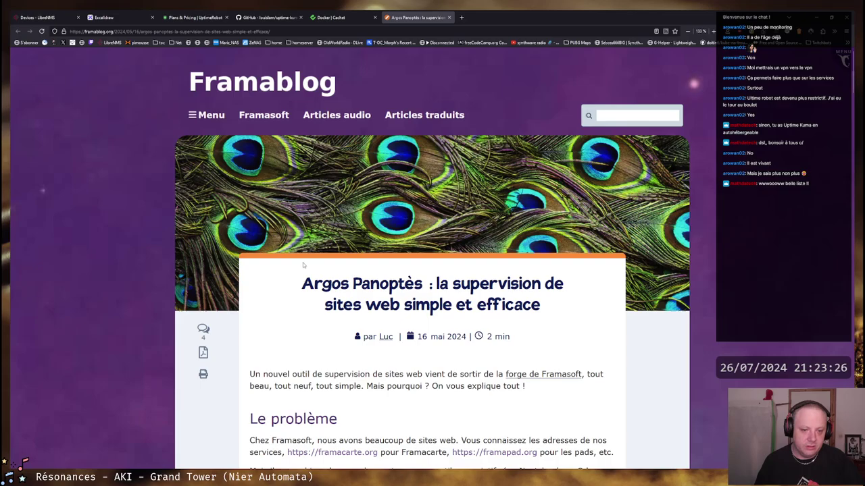
pyautogui.scroll(-15, 448, 384)
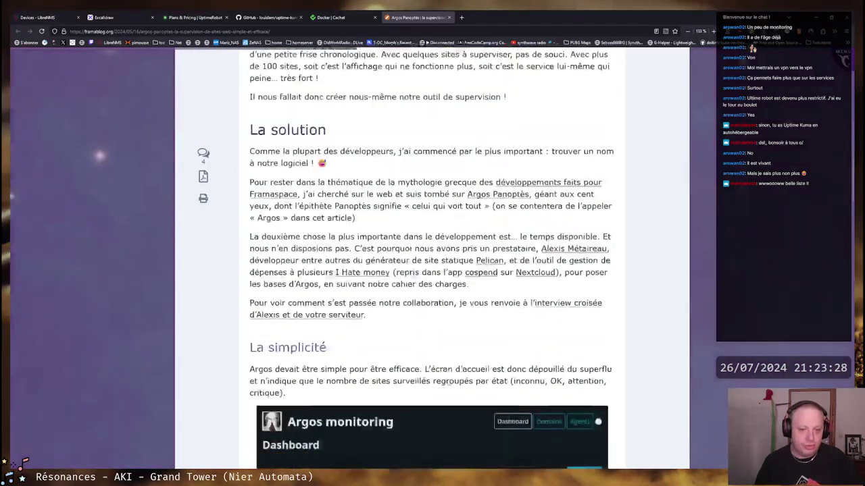
pyautogui.scroll(-5, 429, 212)
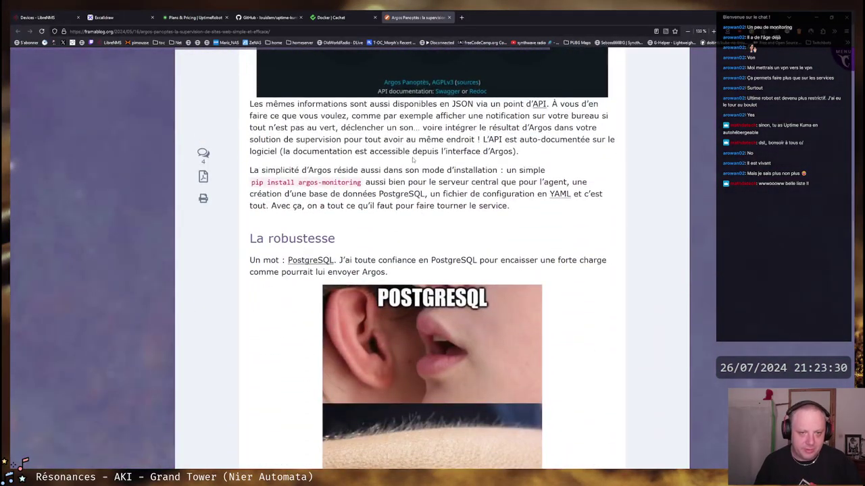
pyautogui.scroll(5, 416, 136)
pyautogui.scroll(-2, 416, 136)
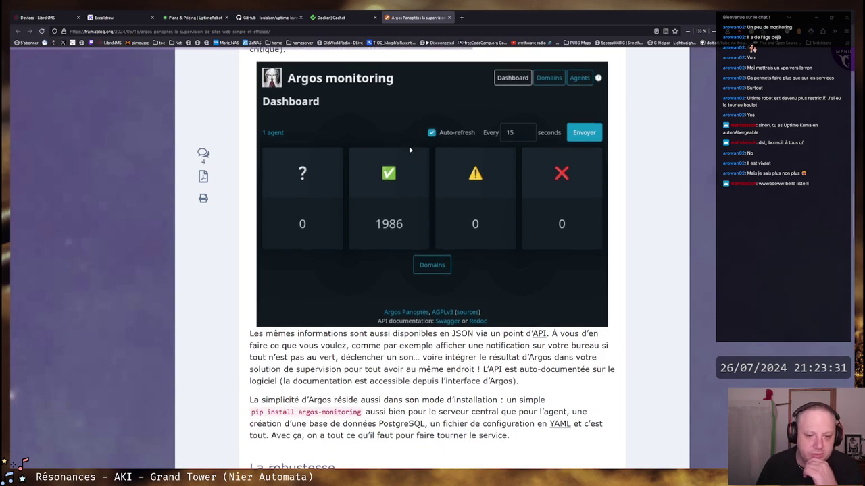
pyautogui.scroll(-2, 443, 393)
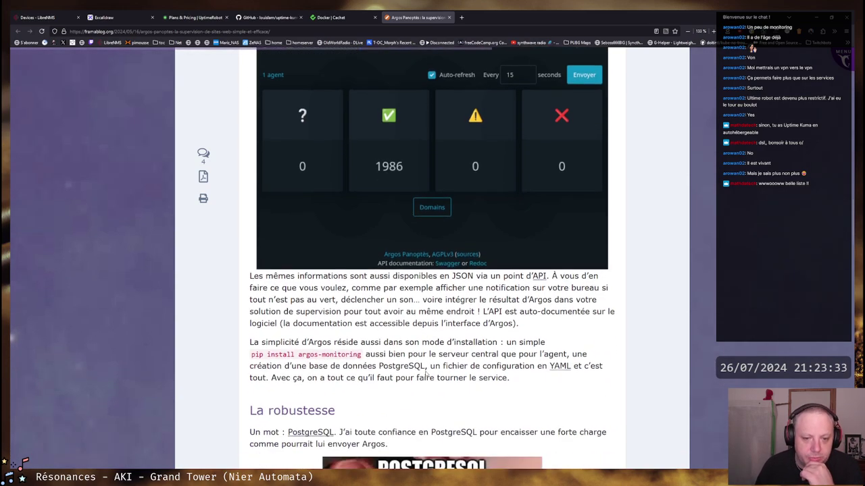
pyautogui.scroll(2, 443, 393)
pyautogui.scroll(2, 444, 393)
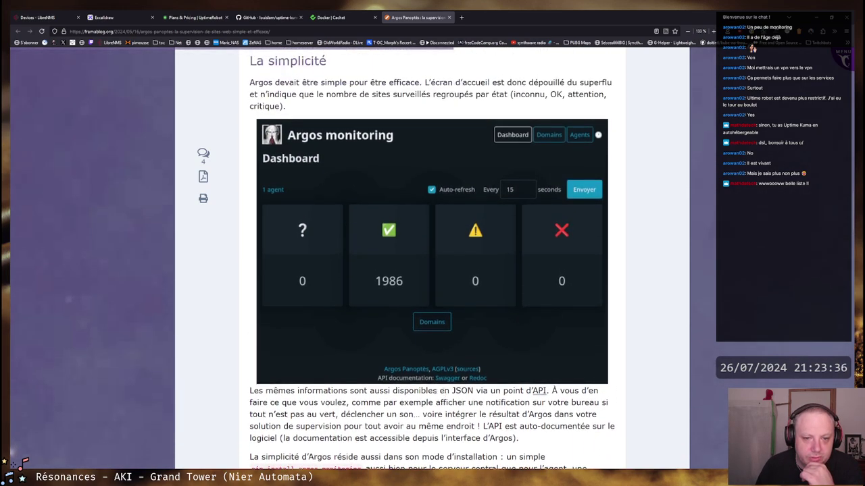
pyautogui.scroll(-9, 376, 156)
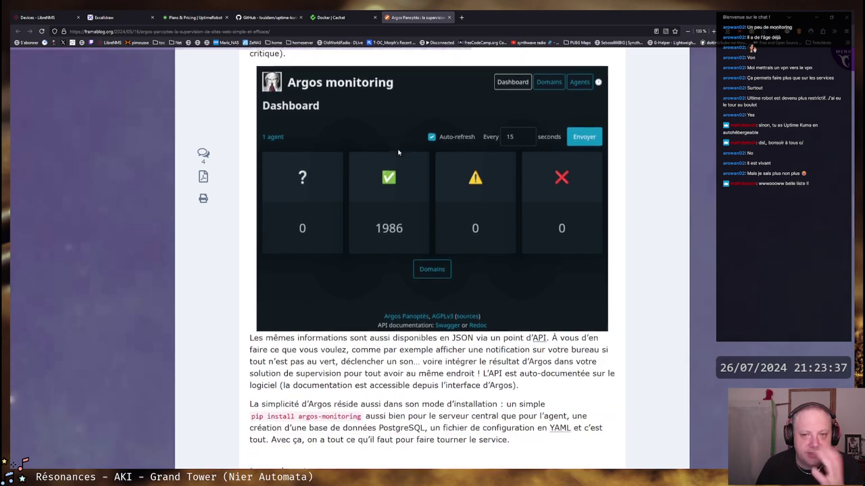
pyautogui.scroll(1, 415, 145)
pyautogui.scroll(1, 415, 146)
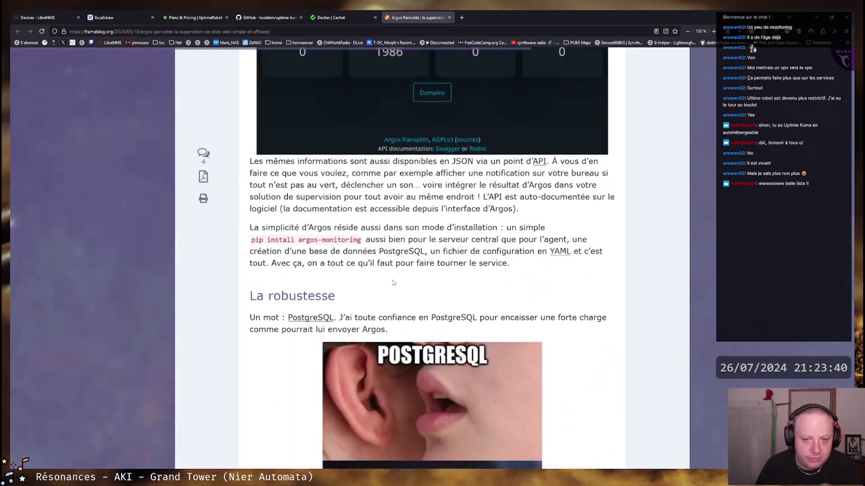
pyautogui.scroll(-15, 413, 249)
pyautogui.scroll(-4, 412, 249)
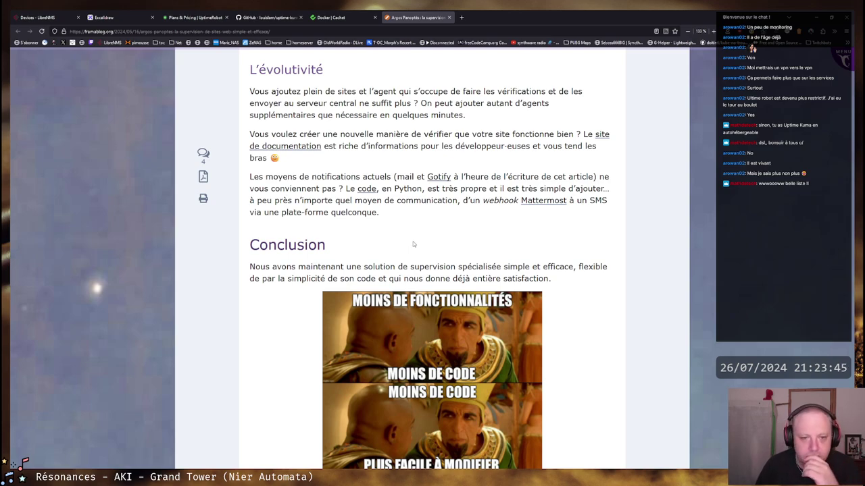
pyautogui.moveTo(259, 201); pyautogui.dragTo(502, 200)
pyautogui.click(412, 205)
pyautogui.moveTo(259, 210); pyautogui.dragTo(381, 213)
pyautogui.click(389, 215)
pyautogui.moveTo(251, 176); pyautogui.dragTo(389, 178)
pyautogui.click(412, 168)
pyautogui.moveTo(488, 176); pyautogui.dragTo(583, 177)
pyautogui.click(483, 174)
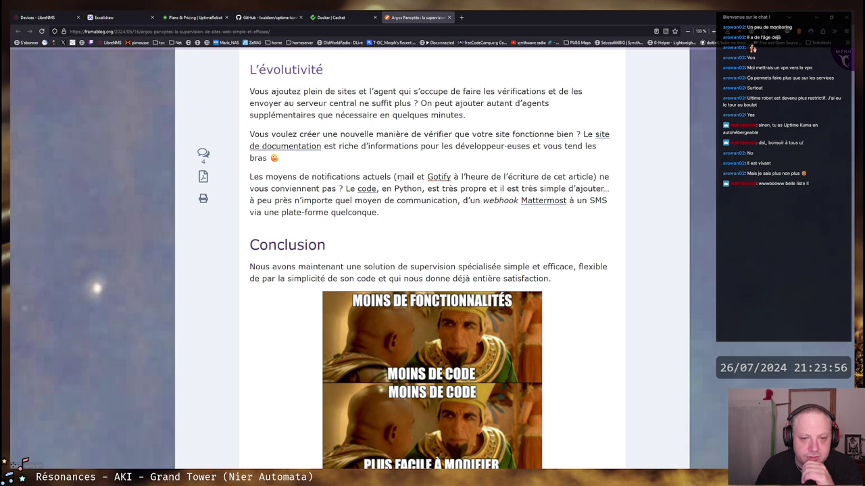
# - Open and browse the gotify.net homepage, then go back to the Argos article and Joplin note
pyautogui.click(438, 178)
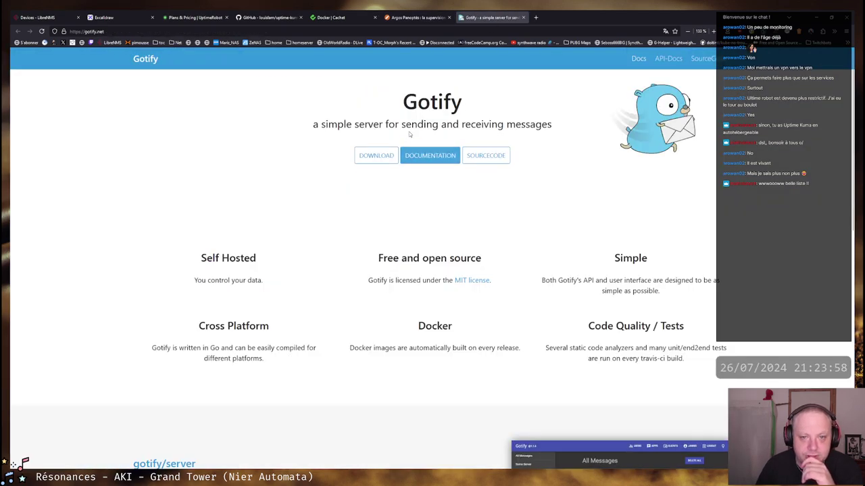
pyautogui.moveTo(324, 124)
pyautogui.mouseDown()
pyautogui.moveTo(508, 124)
pyautogui.moveTo(321, 125)
pyautogui.mouseUp()
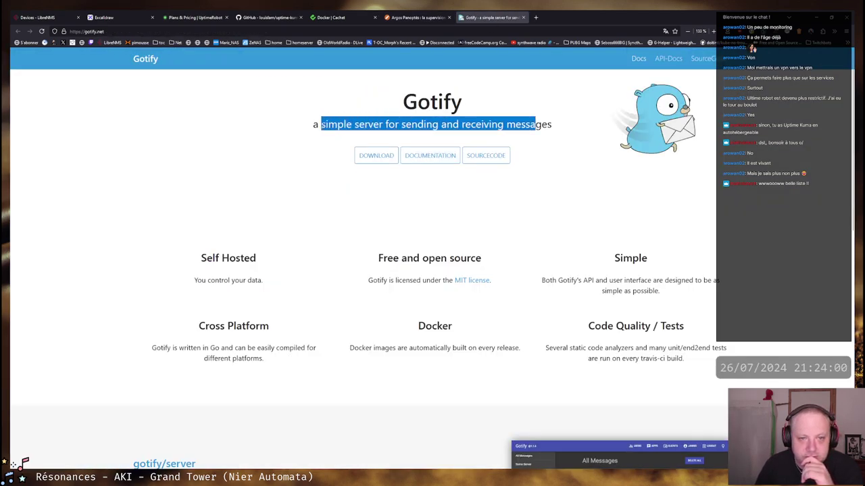
pyautogui.click(345, 122)
pyautogui.scroll(-3, 506, 288)
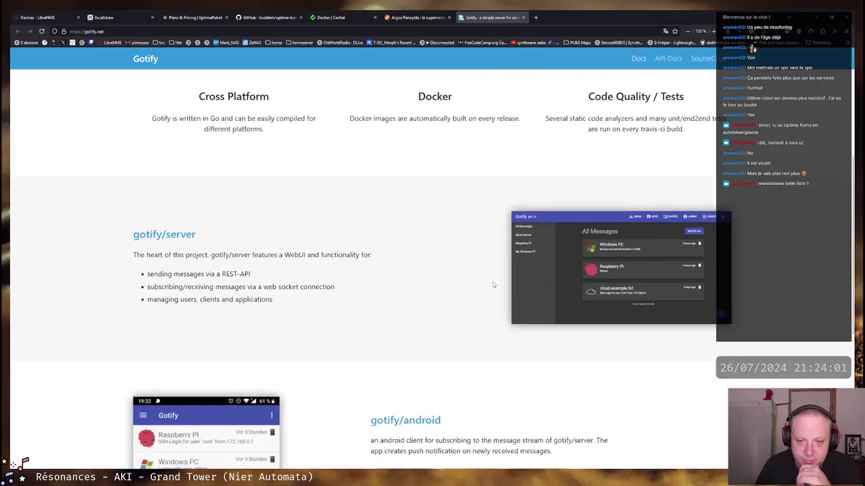
pyautogui.scroll(-2, 515, 280)
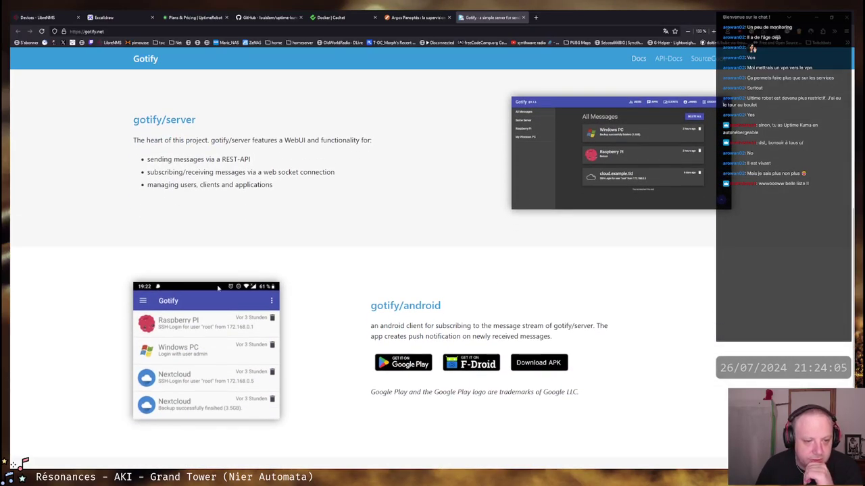
pyautogui.scroll(5, 477, 340)
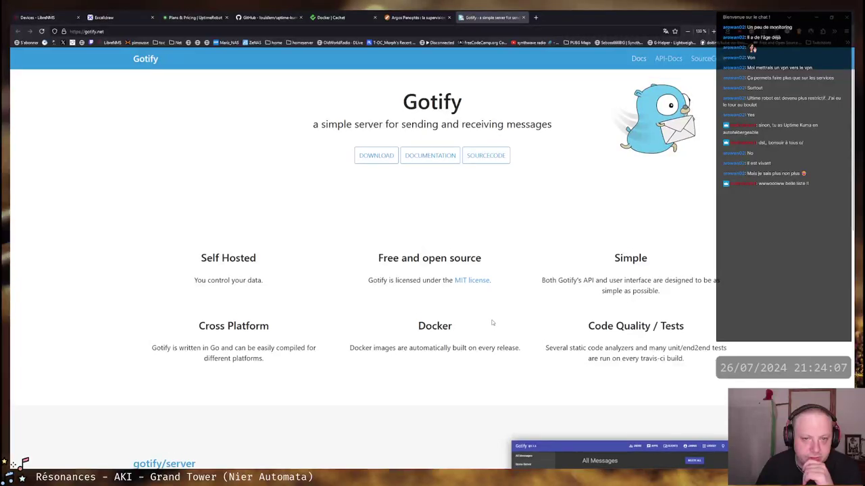
pyautogui.click(404, 16)
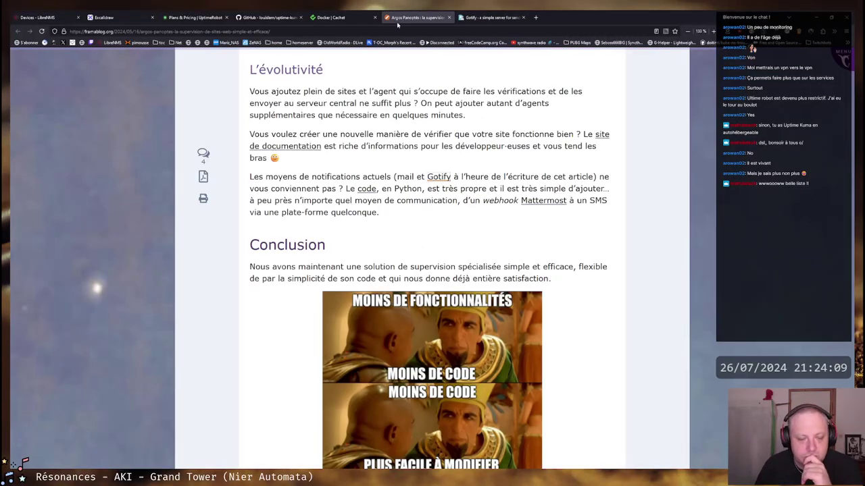
pyautogui.hotkey('alt', 'Tab')
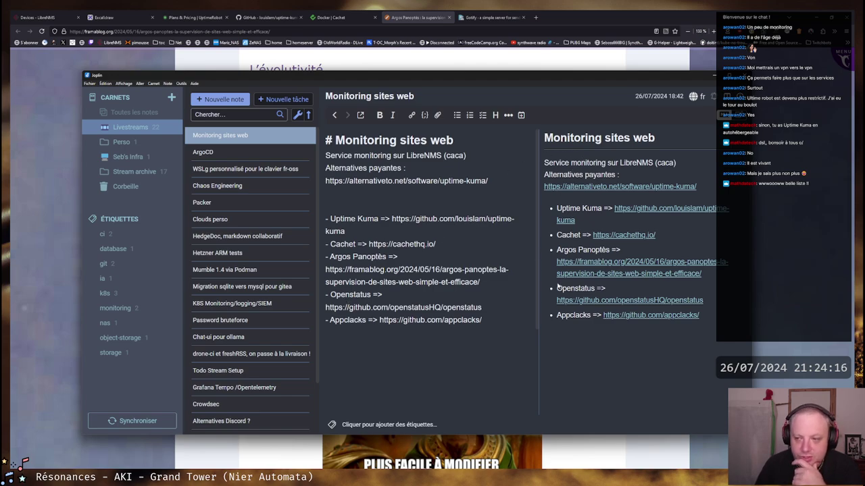
# - Open the openstatusHQ/openstatus GitHub repo from the note, skim its README, then open X
pyautogui.click(640, 302)
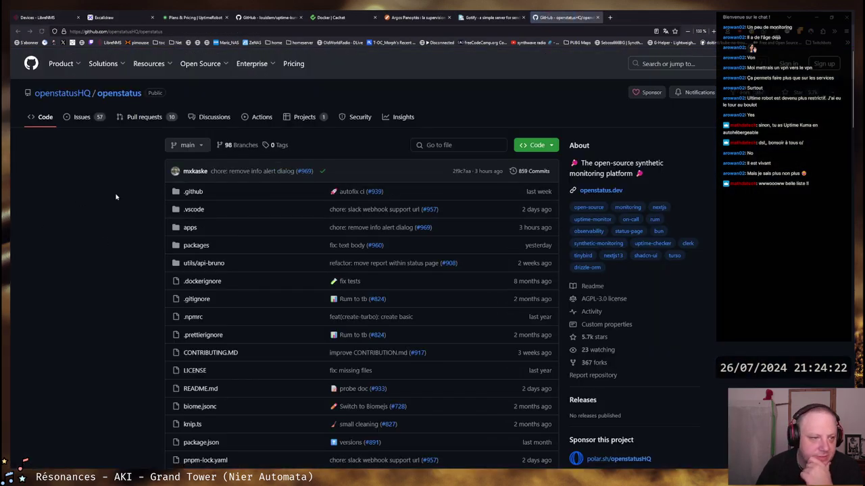
pyautogui.scroll(-10, 138, 201)
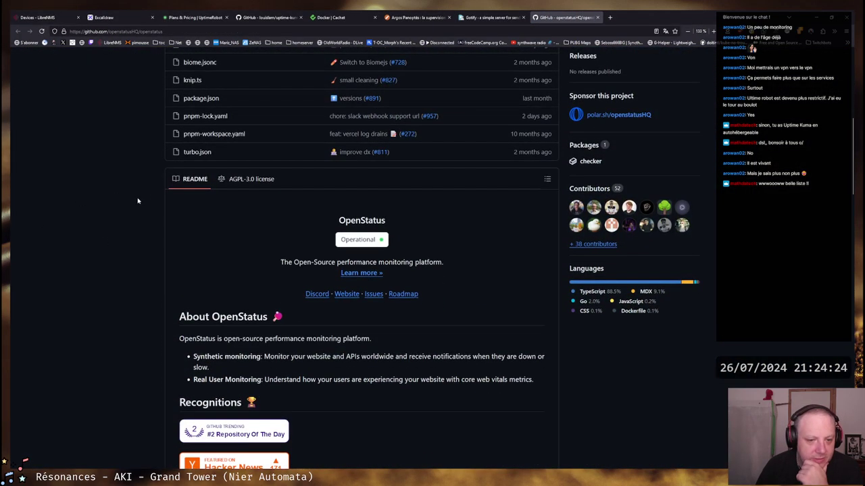
pyautogui.scroll(-2, 138, 201)
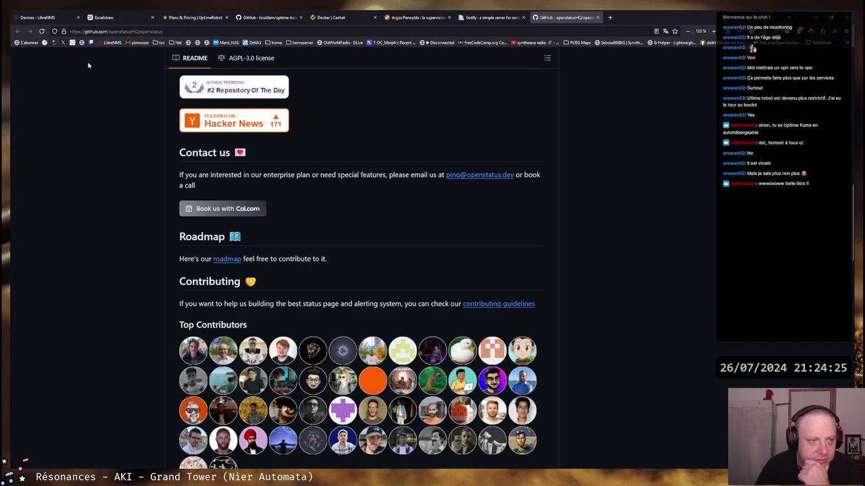
pyautogui.click(54, 42)
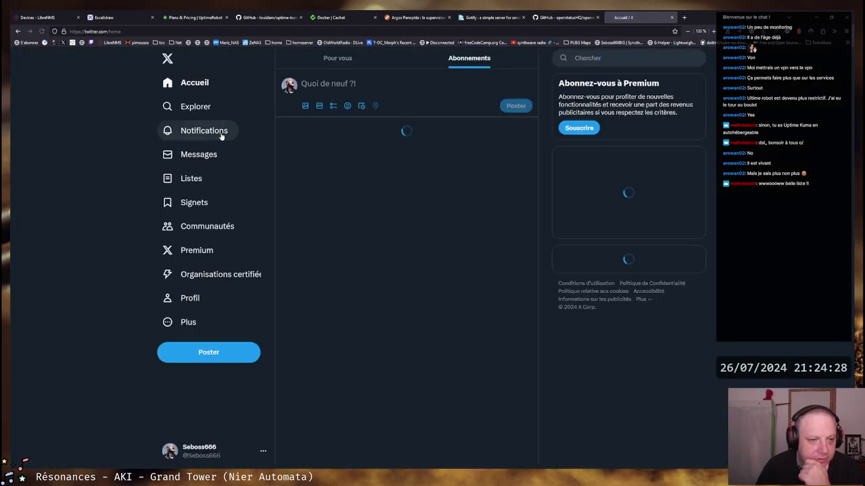
pyautogui.click(206, 131)
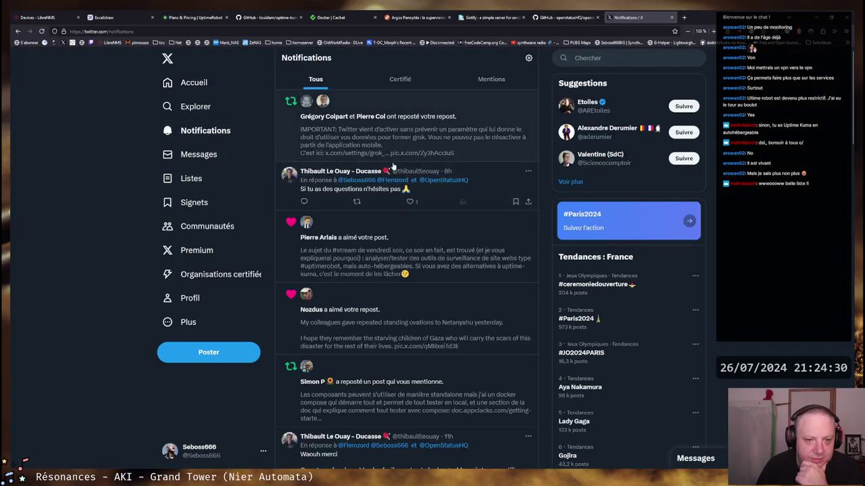
pyautogui.moveTo(343, 174)
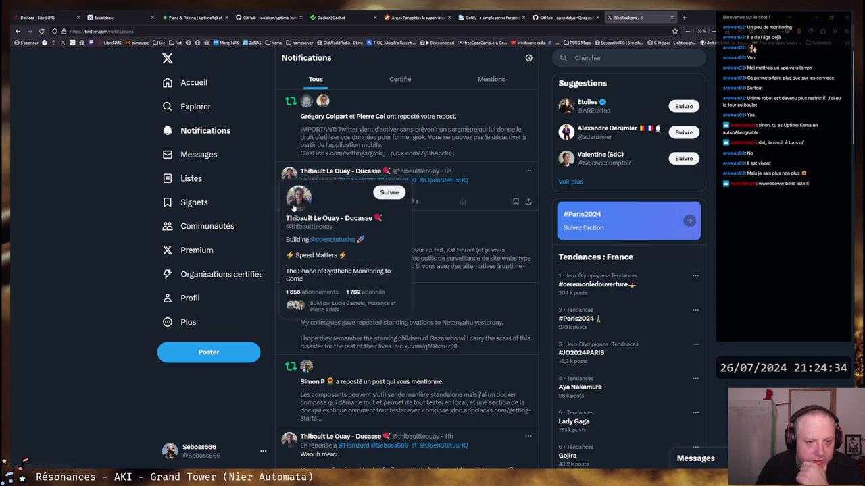
pyautogui.click(331, 240)
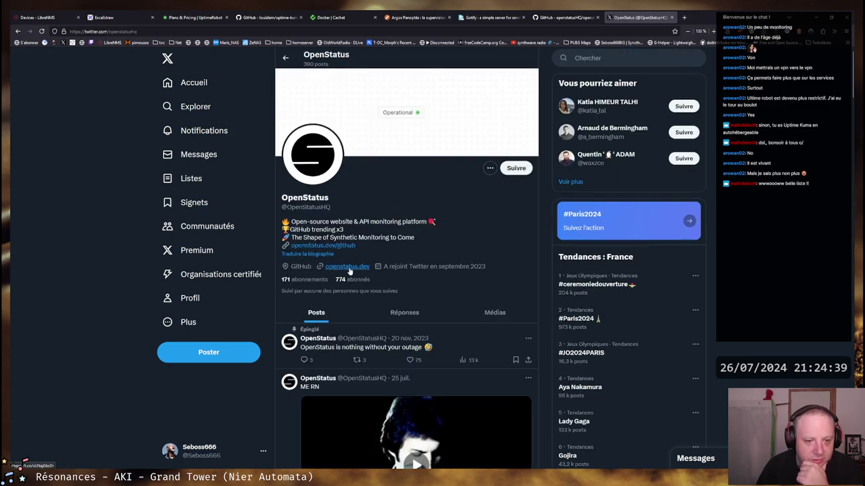
pyautogui.click(347, 267)
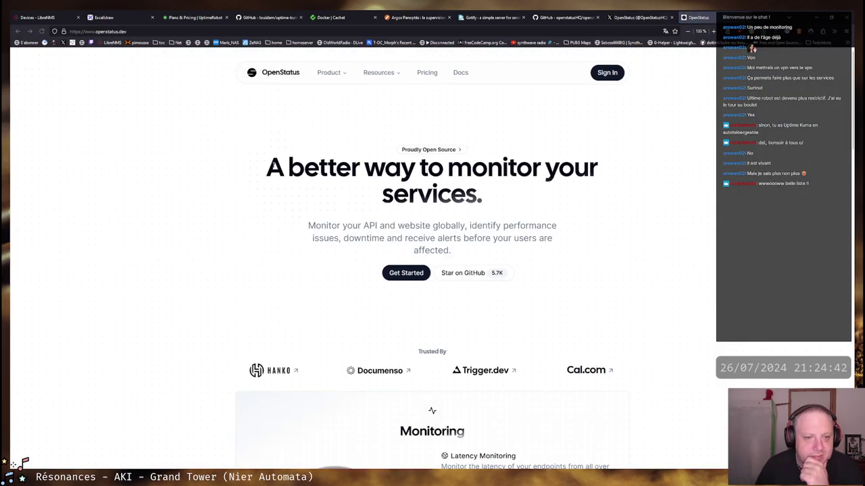
# - Skim the openstatus.dev homepage and glance at its Terms of Service page
pyautogui.moveTo(273, 164); pyautogui.dragTo(604, 169)
pyautogui.click(606, 172)
pyautogui.scroll(-15, 653, 179)
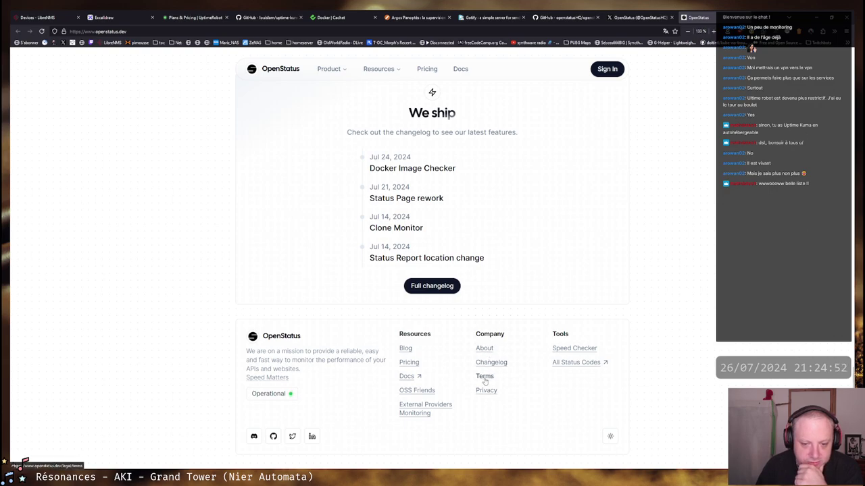
pyautogui.click(485, 376)
pyautogui.hotkey('alt', 'Left')
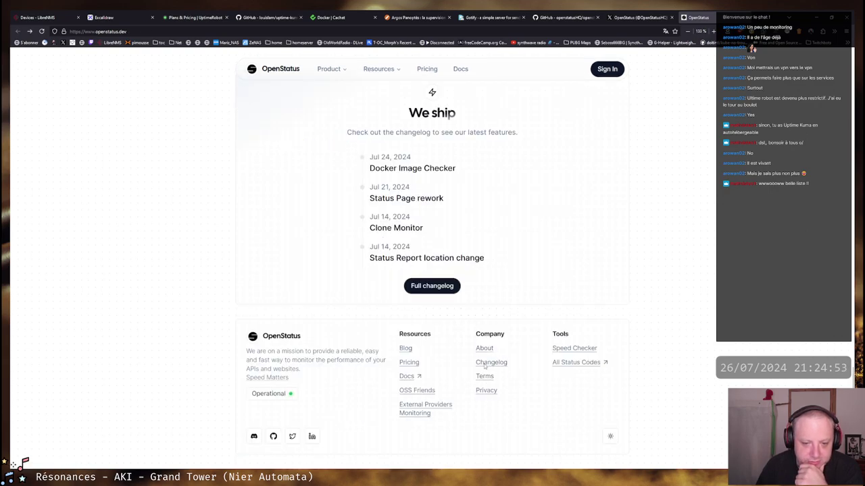
# - Read the About OpenStatus mission statement, then return to the homepage
pyautogui.click(484, 348)
pyautogui.moveTo(236, 149); pyautogui.dragTo(545, 162)
pyautogui.click(551, 162)
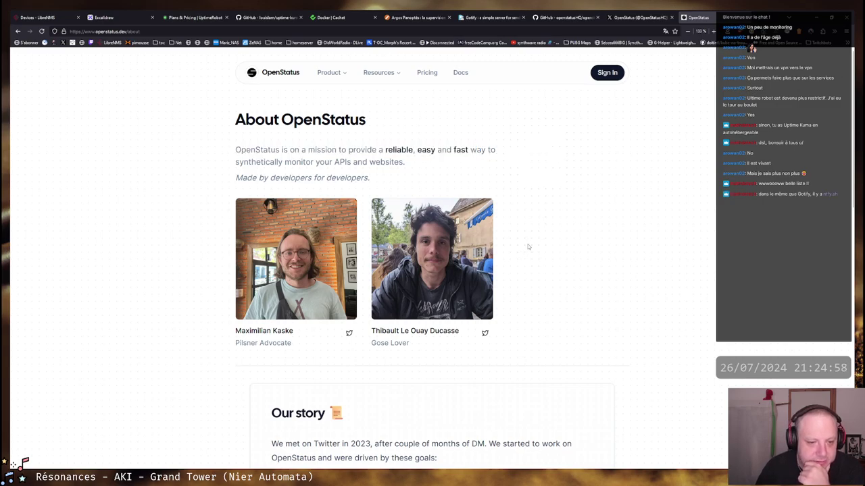
pyautogui.scroll(-3, 539, 244)
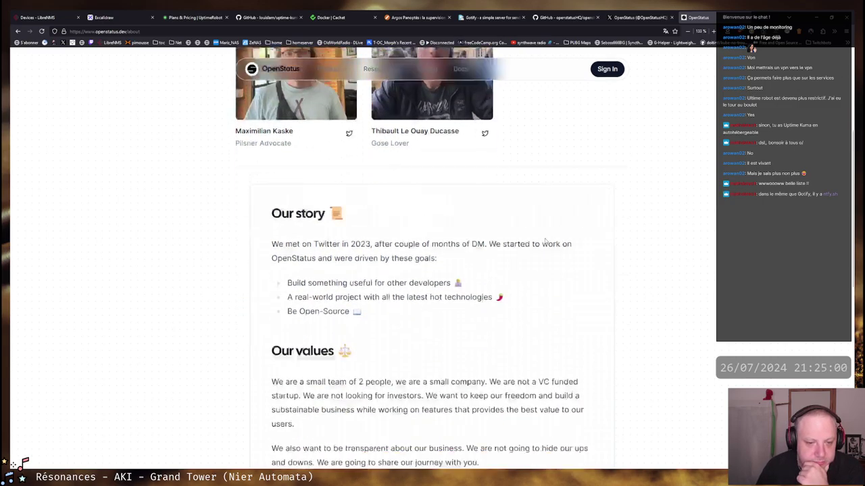
pyautogui.scroll(4, 544, 238)
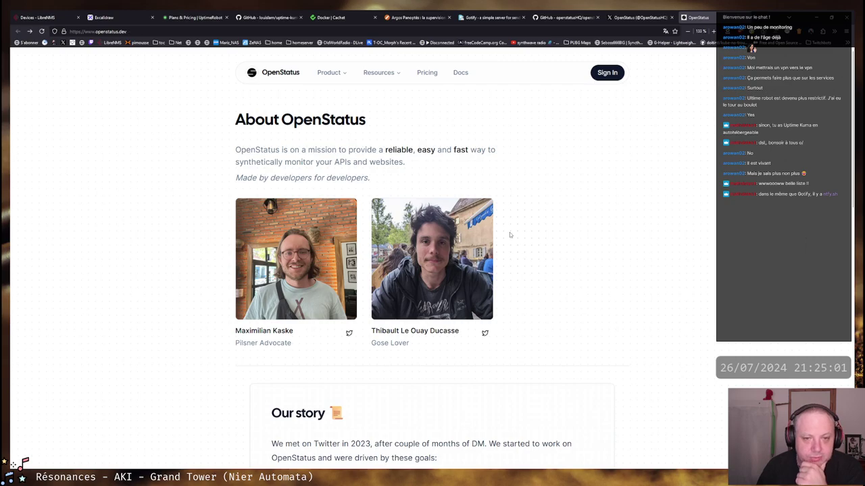
pyautogui.hotkey('alt', 'Left')
# - Reread the 'A better way to monitor your services' headline and downtime-alerts line, then return to the X profile
pyautogui.scroll(8, 315, 227)
pyautogui.scroll(5, 315, 228)
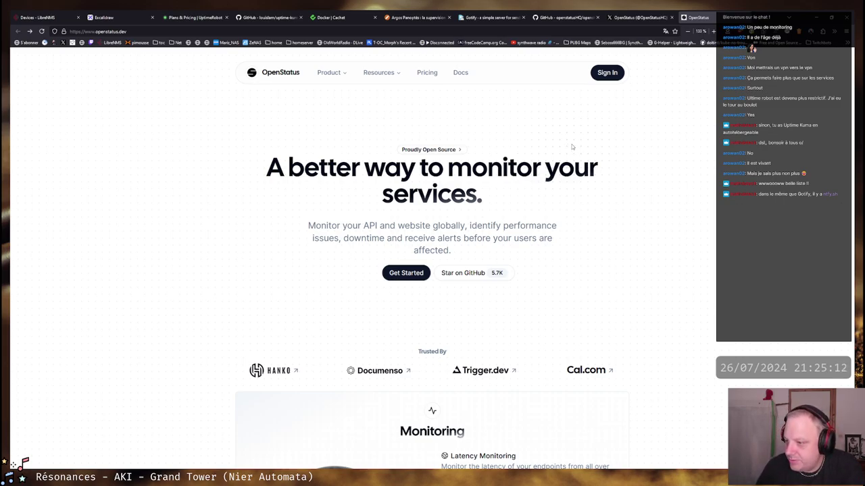
pyautogui.moveTo(289, 172); pyautogui.dragTo(559, 171)
pyautogui.click(543, 172)
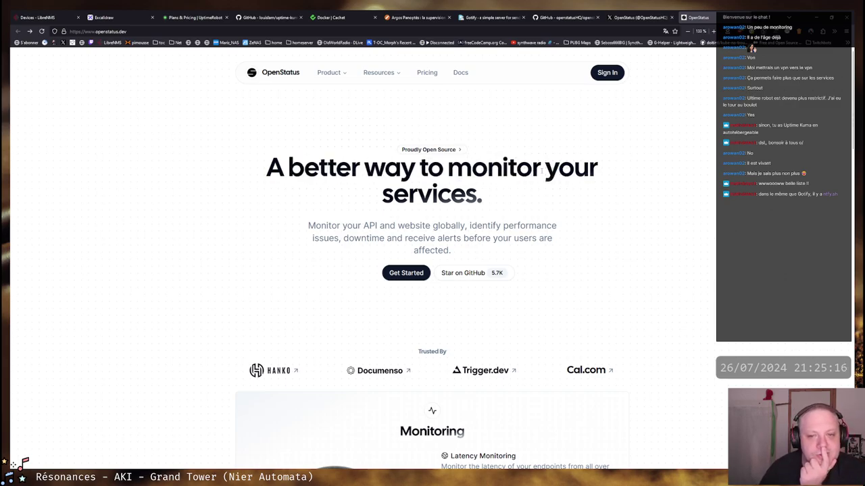
pyautogui.moveTo(289, 172); pyautogui.dragTo(540, 169)
pyautogui.click(291, 165)
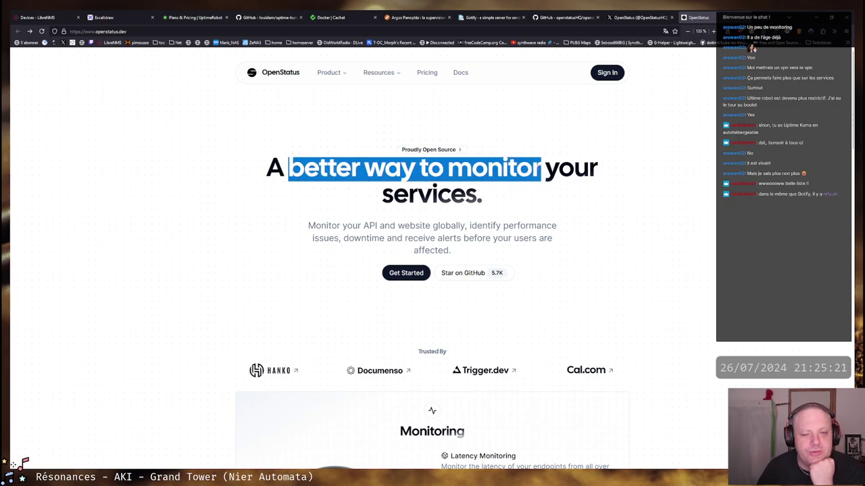
pyautogui.click(539, 166)
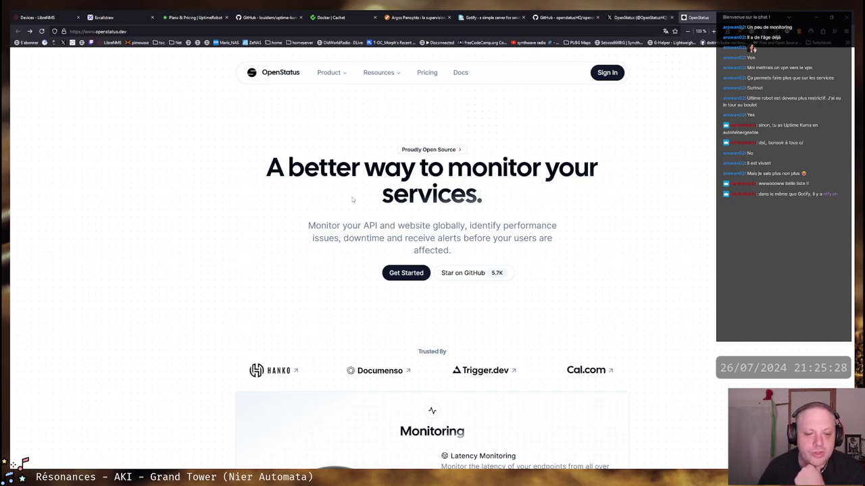
pyautogui.moveTo(313, 241); pyautogui.dragTo(544, 242)
pyautogui.click(549, 251)
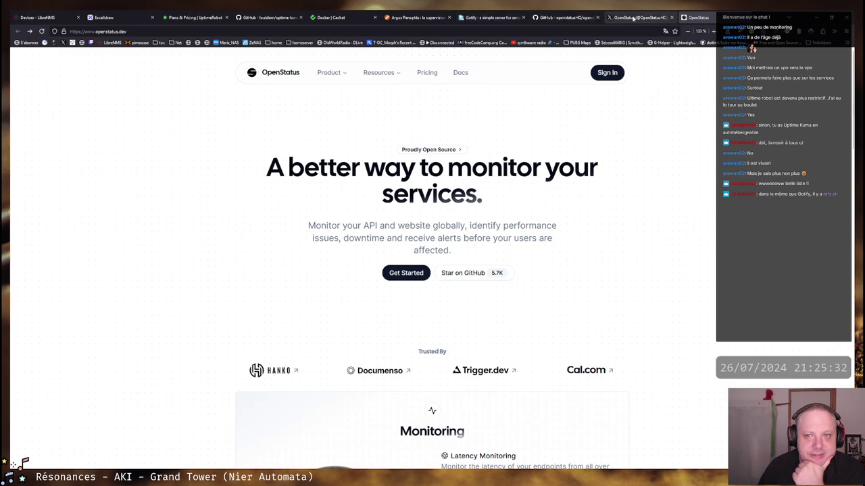
pyautogui.click(633, 18)
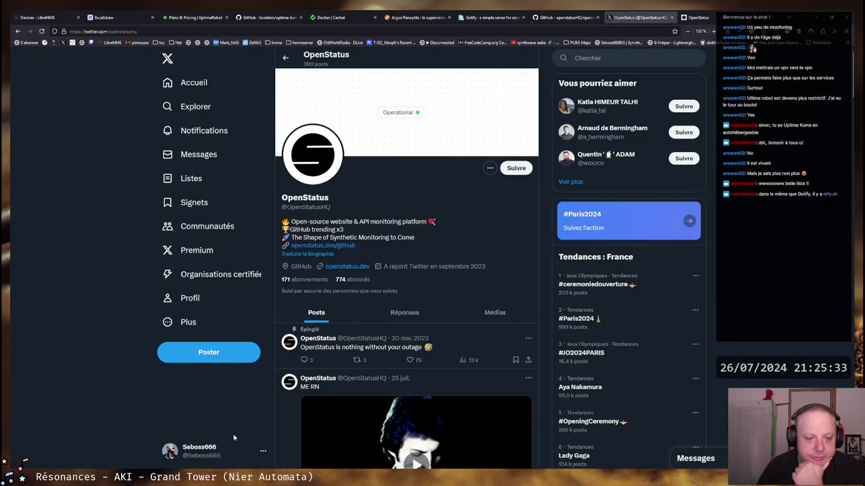
# - Return to the openstatusHQ/openstatus GitHub tab and scroll to the README's Getting Started section
pyautogui.hotkey('alt', 'Tab')
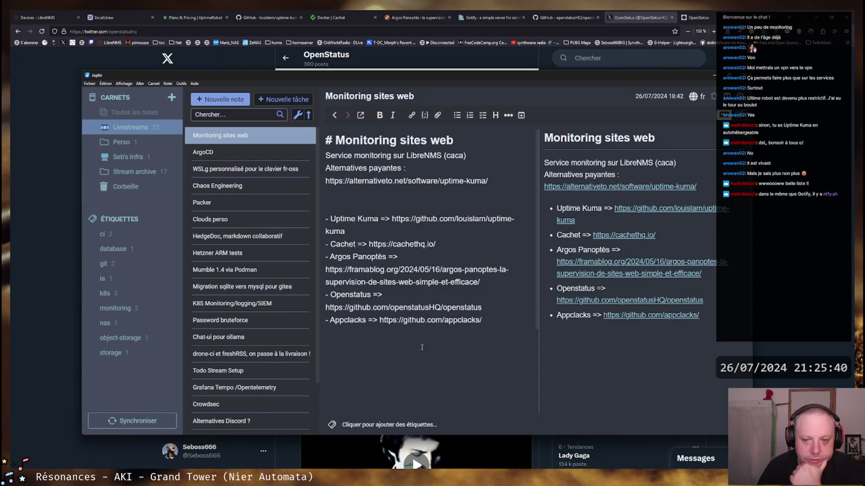
pyautogui.click(565, 17)
pyautogui.scroll(1, 140, 278)
pyautogui.scroll(15, 139, 279)
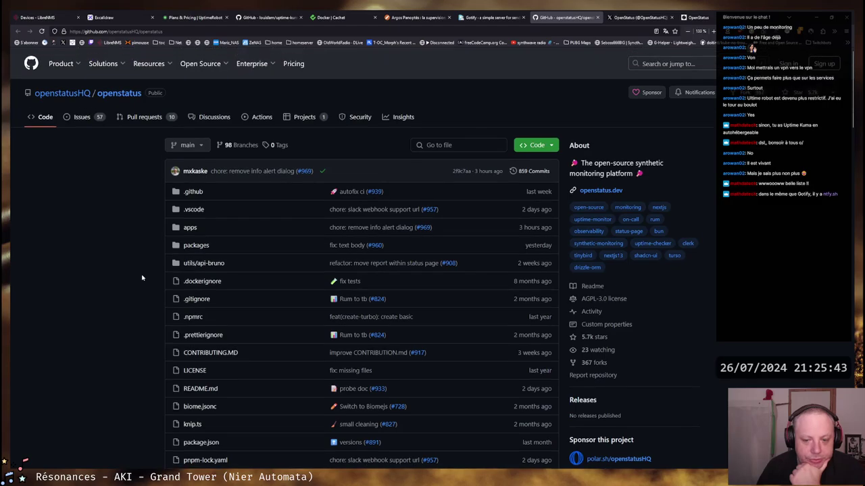
pyautogui.scroll(-2, 150, 261)
pyautogui.scroll(1, 150, 262)
pyautogui.scroll(-7, 150, 261)
pyautogui.scroll(-10, 150, 261)
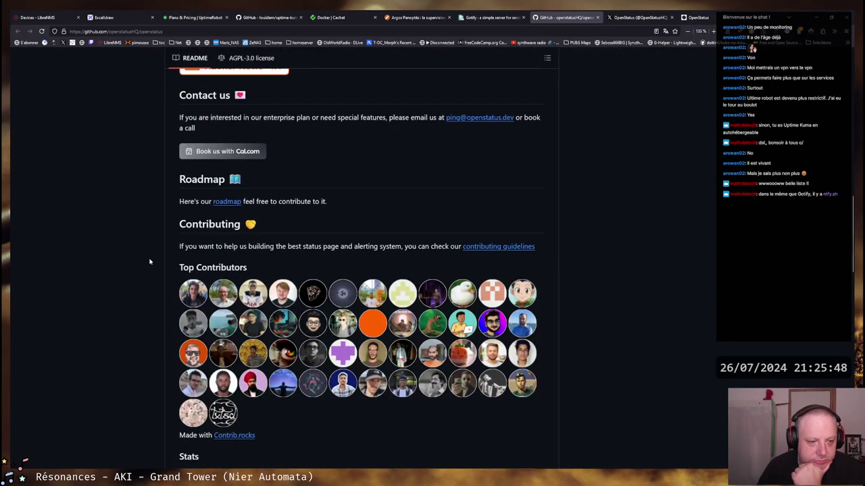
pyautogui.scroll(-3, 150, 262)
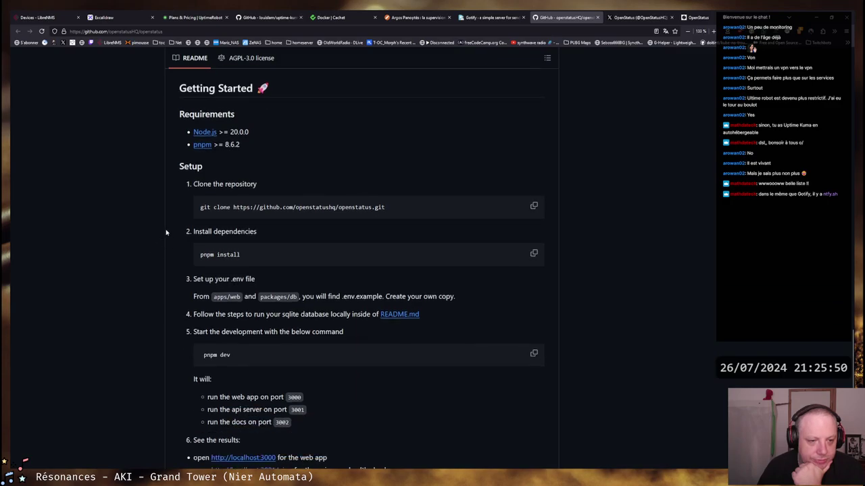
# - Read the git clone, pnpm install and .env setup steps, then scroll back to the top
pyautogui.moveTo(205, 207)
pyautogui.mouseDown()
pyautogui.moveTo(397, 209)
pyautogui.moveTo(197, 208)
pyautogui.mouseUp()
pyautogui.moveTo(200, 256); pyautogui.dragTo(240, 255)
pyautogui.click(305, 256)
pyautogui.doubleClick(206, 255)
pyautogui.click(335, 249)
pyautogui.scroll(-3, 417, 237)
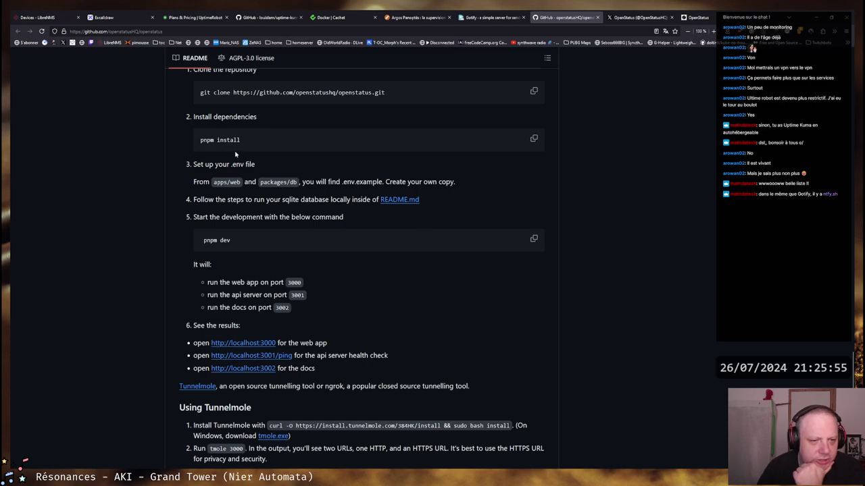
pyautogui.moveTo(232, 164); pyautogui.dragTo(244, 165)
pyautogui.click(307, 160)
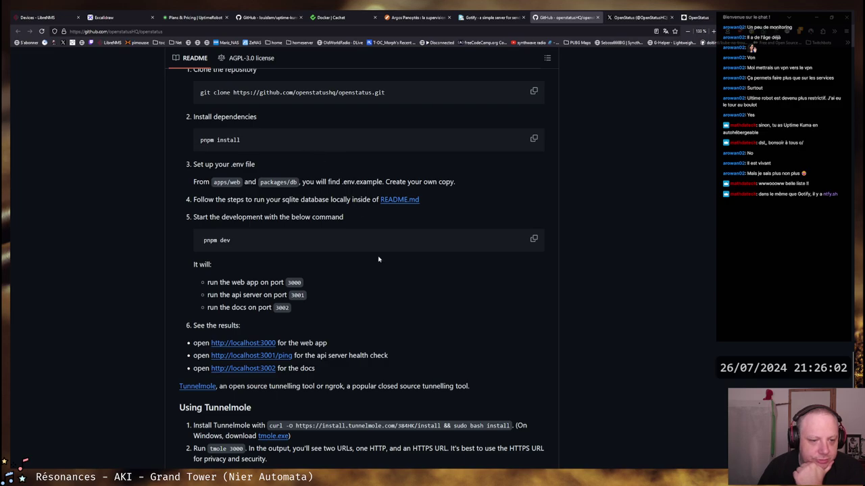
pyautogui.scroll(-3, 385, 292)
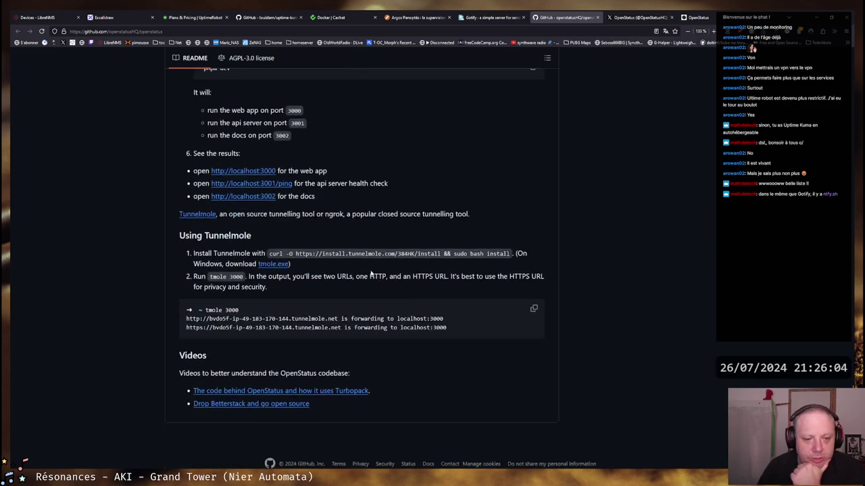
pyautogui.scroll(10, 370, 274)
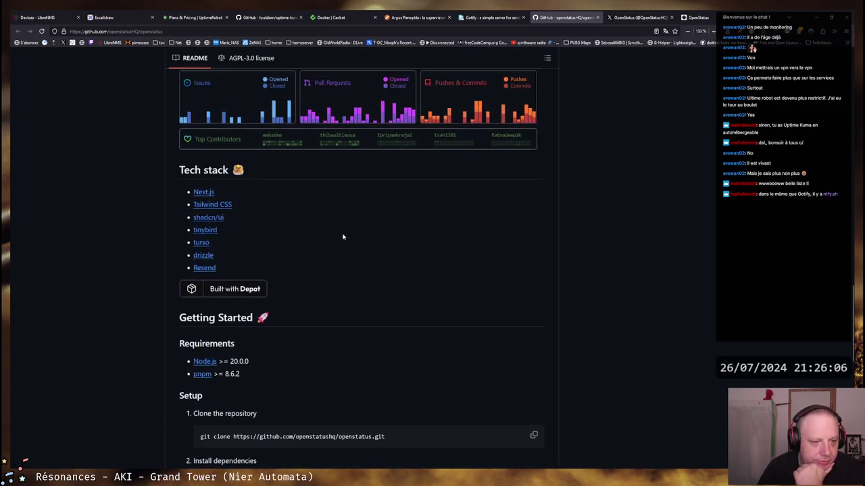
pyautogui.scroll(-5, 330, 270)
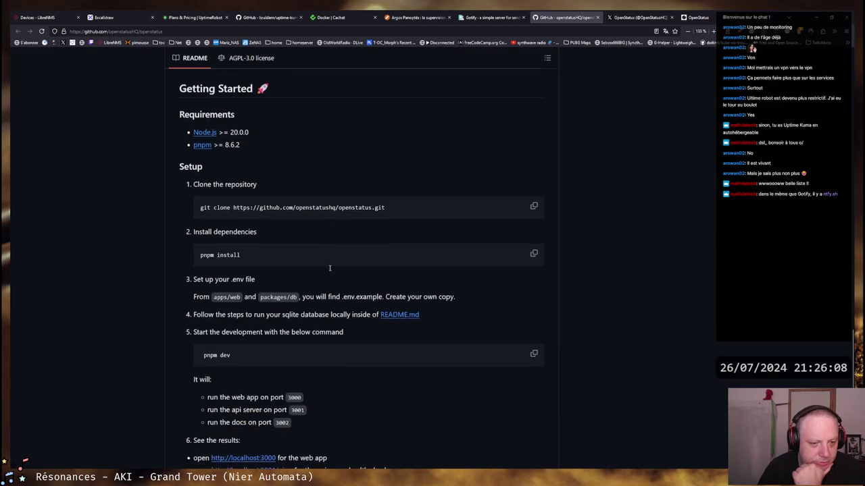
pyautogui.scroll(-1, 330, 271)
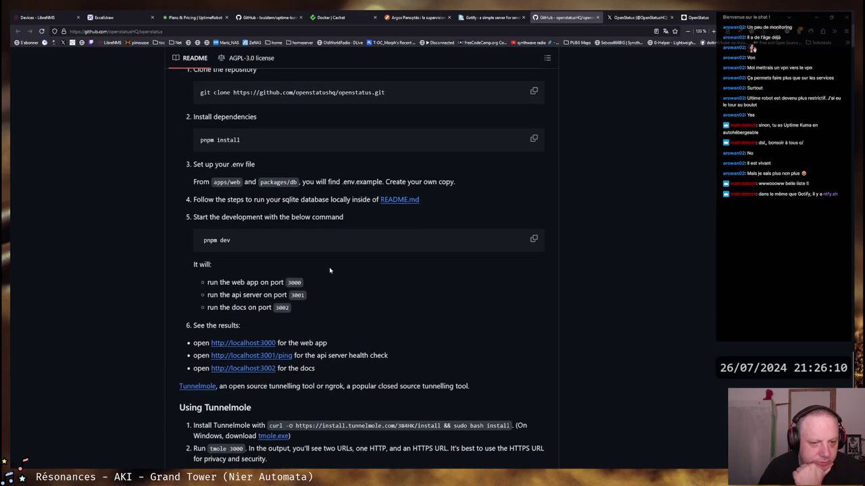
pyautogui.scroll(20, 329, 267)
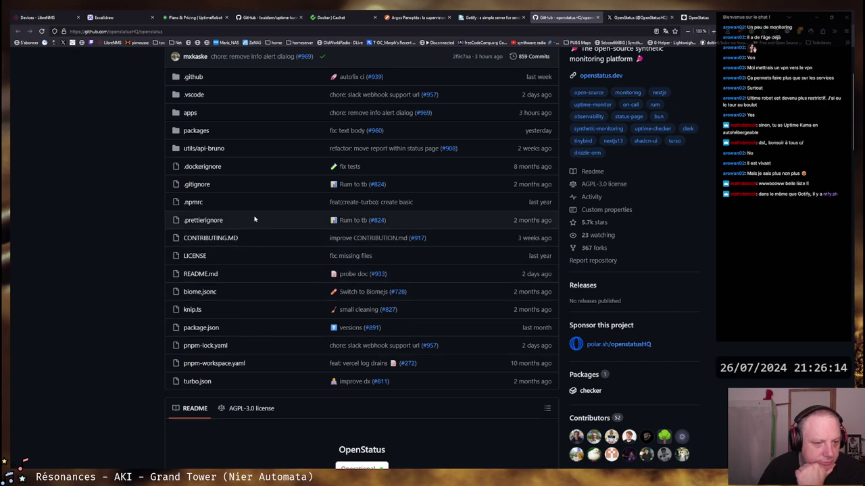
pyautogui.scroll(2, 249, 270)
# - Look over apps/server's .env.example and its src folder
pyautogui.click(191, 228)
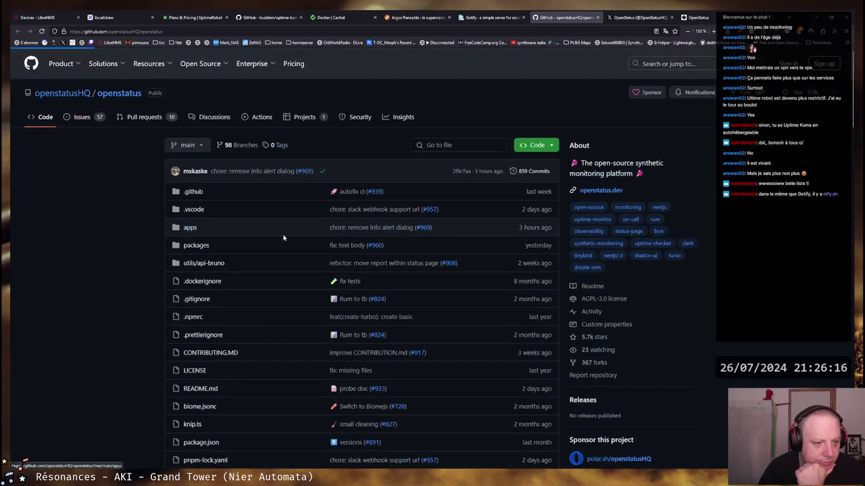
pyautogui.click(188, 316)
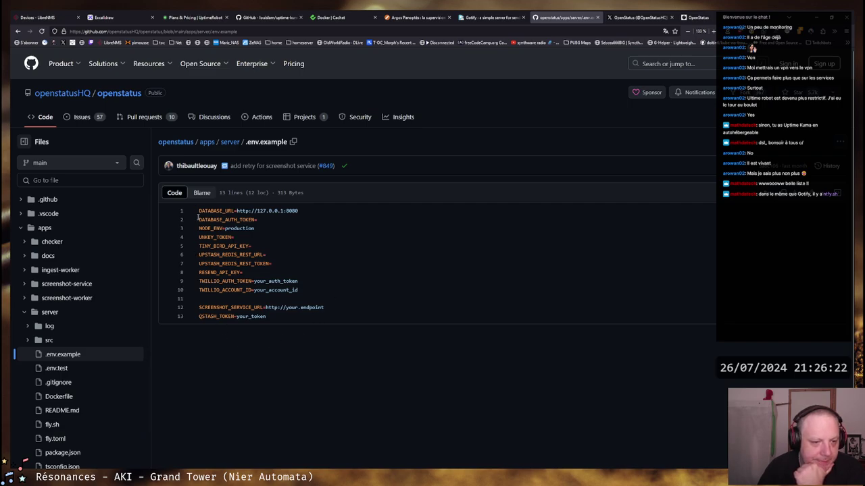
pyautogui.moveTo(196, 211); pyautogui.dragTo(313, 283)
pyautogui.hotkey('alt', 'Left')
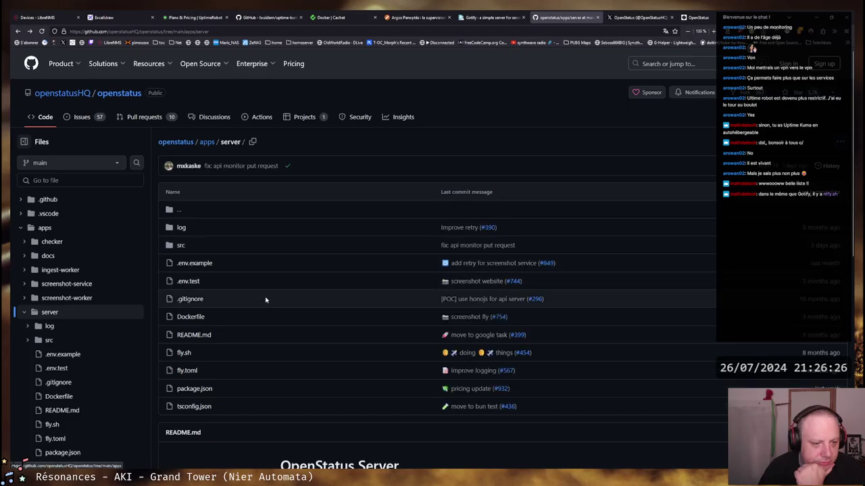
pyautogui.click(284, 246)
pyautogui.hotkey('alt', 'Left')
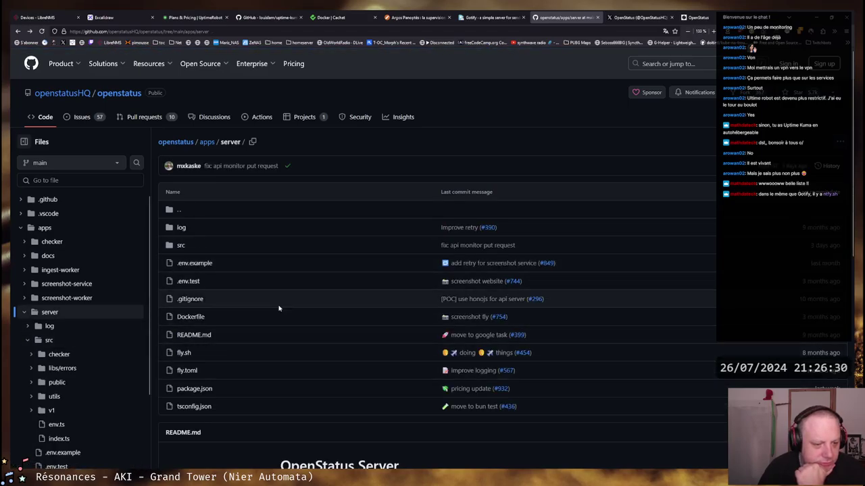
pyautogui.scroll(-1, 271, 303)
pyautogui.hotkey('alt', 'Left')
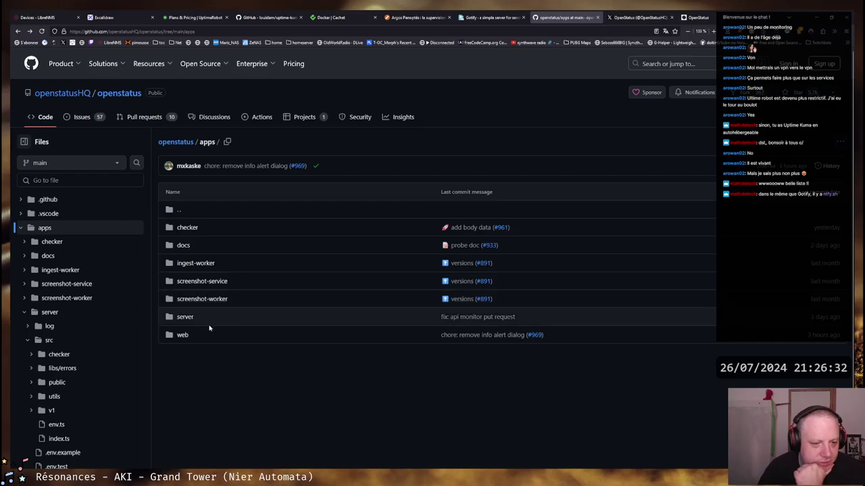
pyautogui.scroll(-1, 282, 329)
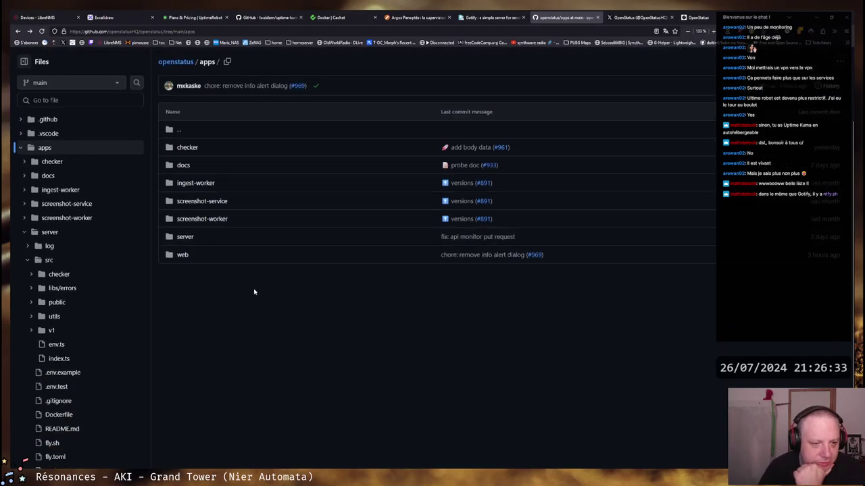
pyautogui.scroll(1, 254, 292)
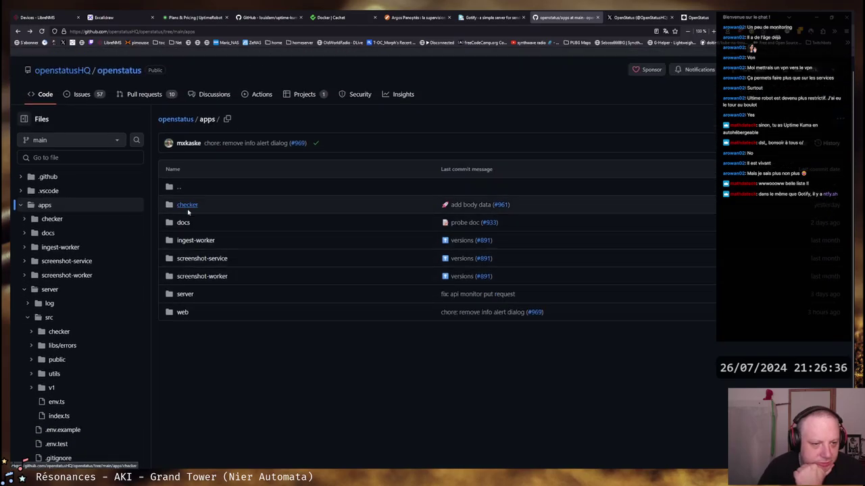
# - Check the DATABASE_URL in apps/server/.env.test and read the server README
pyautogui.click(185, 295)
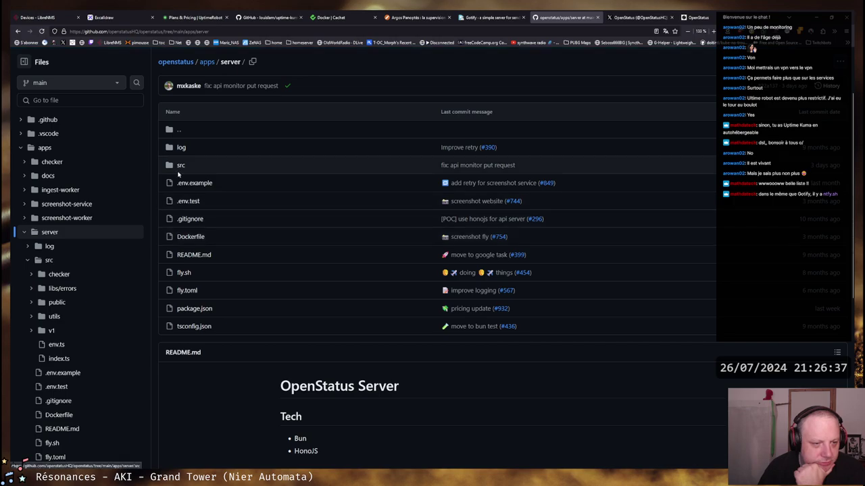
pyautogui.click(188, 200)
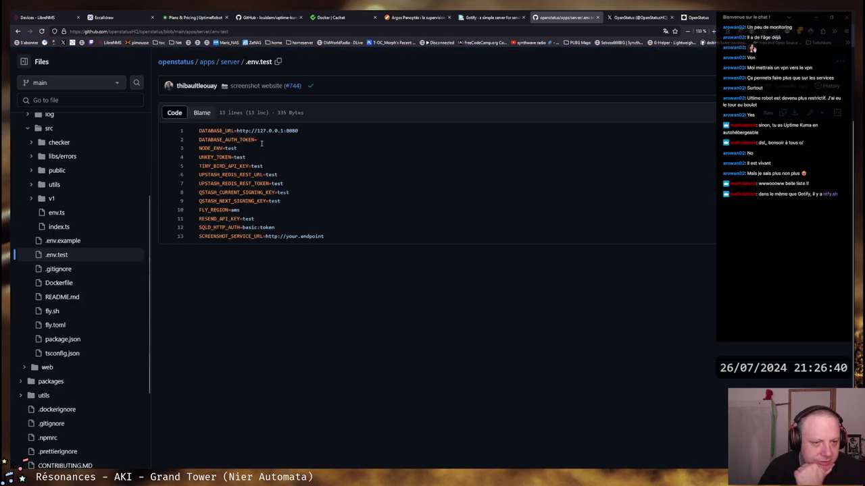
pyautogui.doubleClick(296, 131)
pyautogui.moveTo(235, 130); pyautogui.dragTo(299, 131)
pyautogui.click(299, 130)
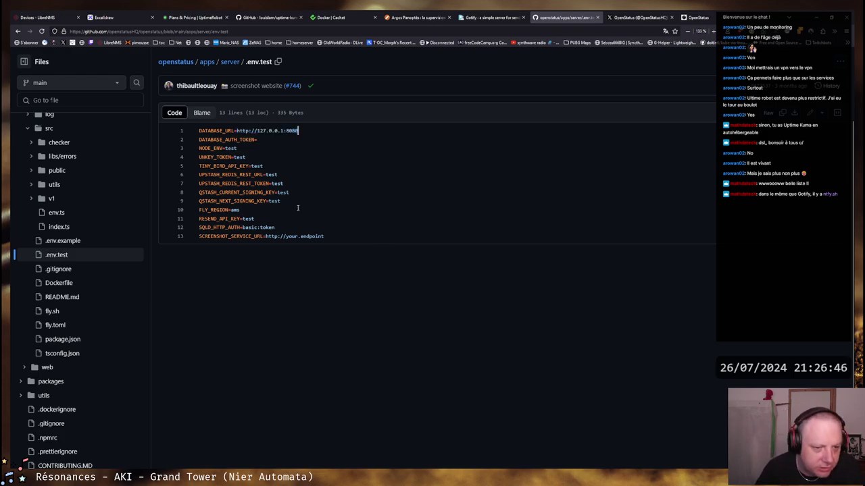
pyautogui.hotkey('alt', 'Left')
pyautogui.scroll(-5, 238, 197)
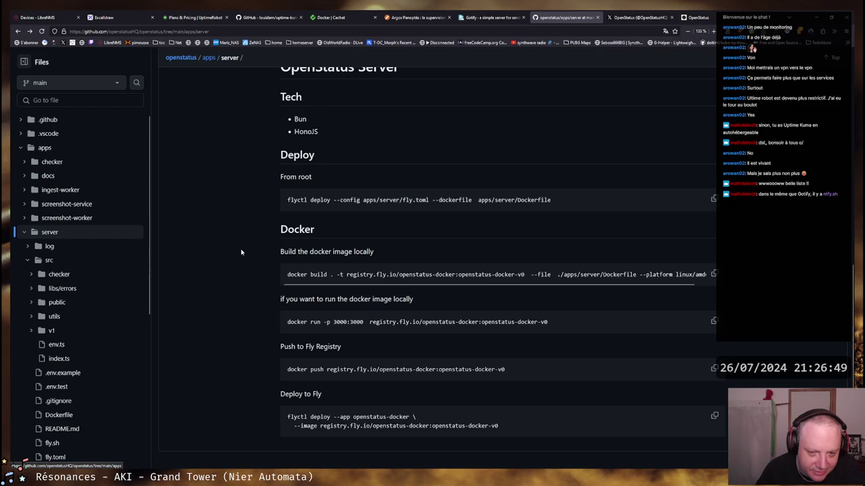
pyautogui.moveTo(362, 287); pyautogui.dragTo(397, 287)
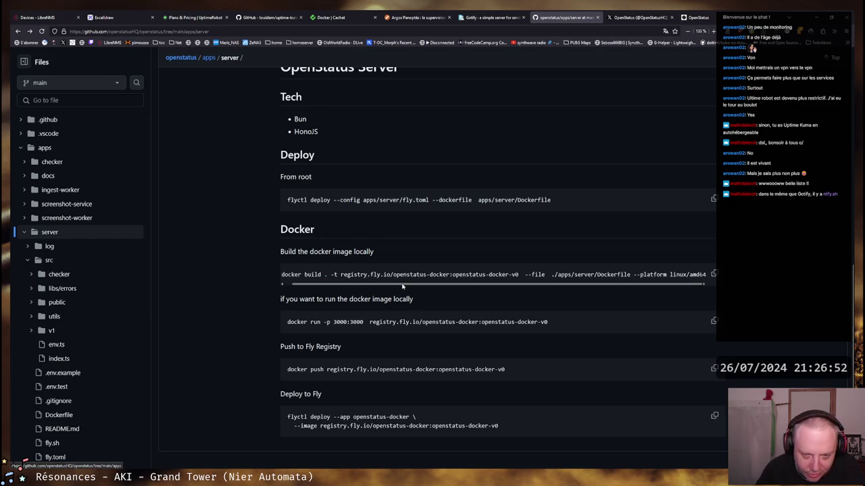
pyautogui.hscroll(-1, 406, 289)
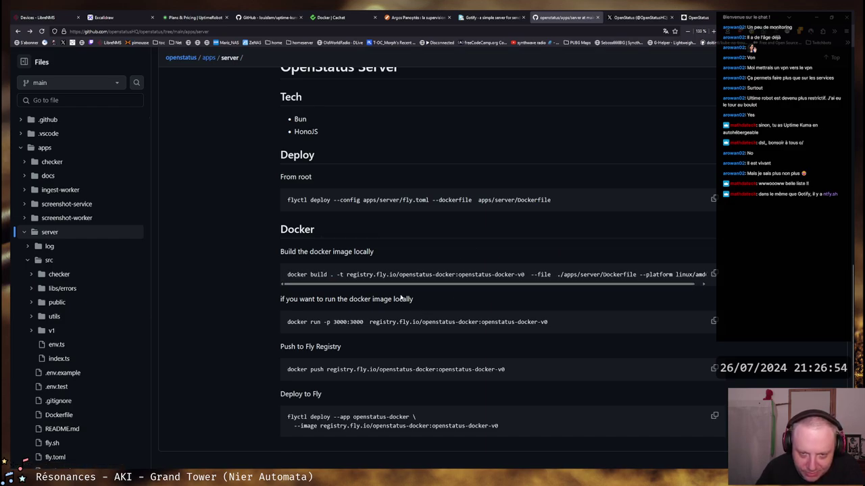
pyautogui.scroll(3, 284, 200)
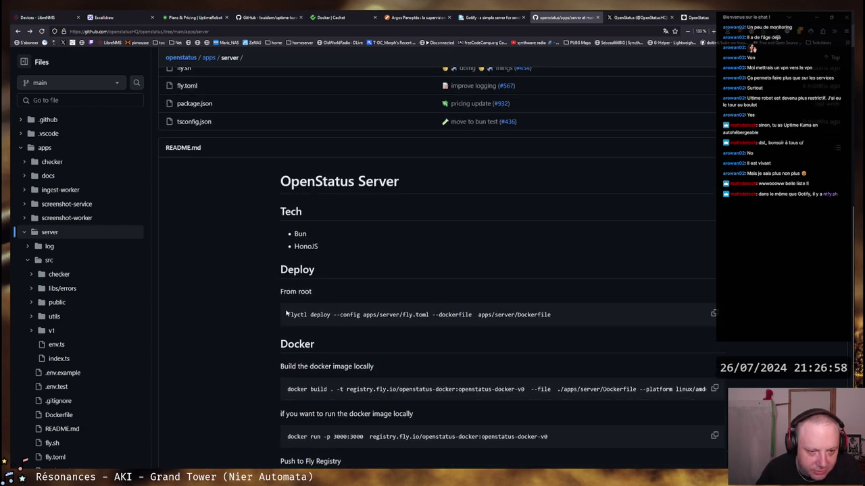
pyautogui.hotkey('alt', 'Left')
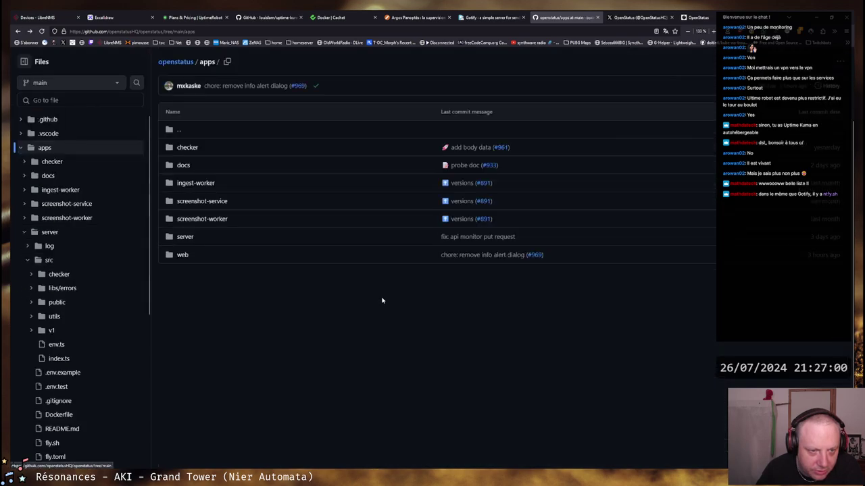
# - From the repo root, view pnpm-workspace.yaml, turbo.json and package.json one after another
pyautogui.hotkey('alt', 'Left')
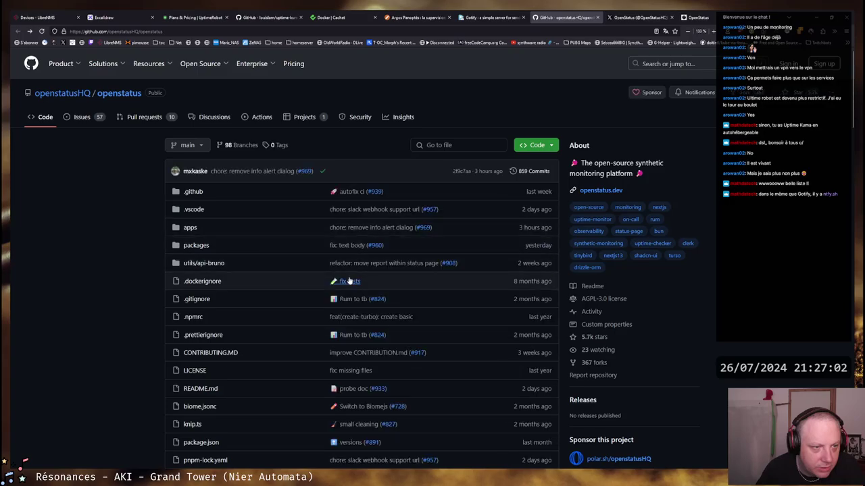
pyautogui.scroll(-4, 324, 277)
pyautogui.scroll(1, 270, 215)
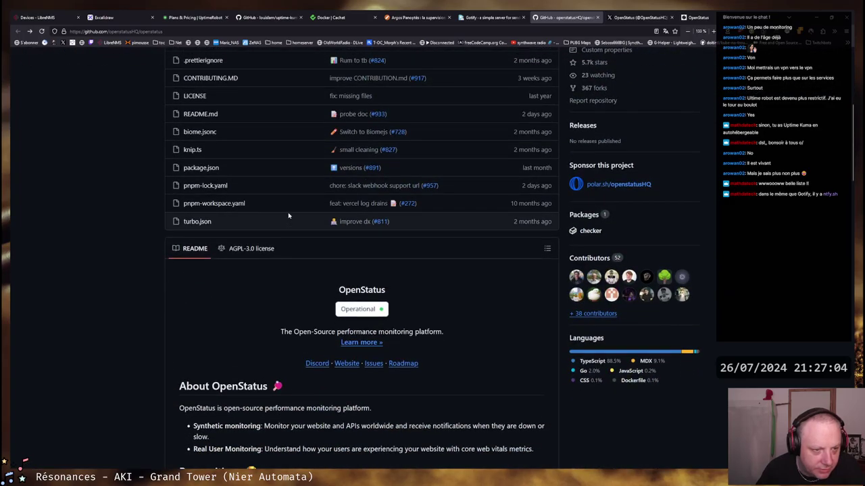
pyautogui.click(196, 250)
pyautogui.hotkey('alt', 'Left')
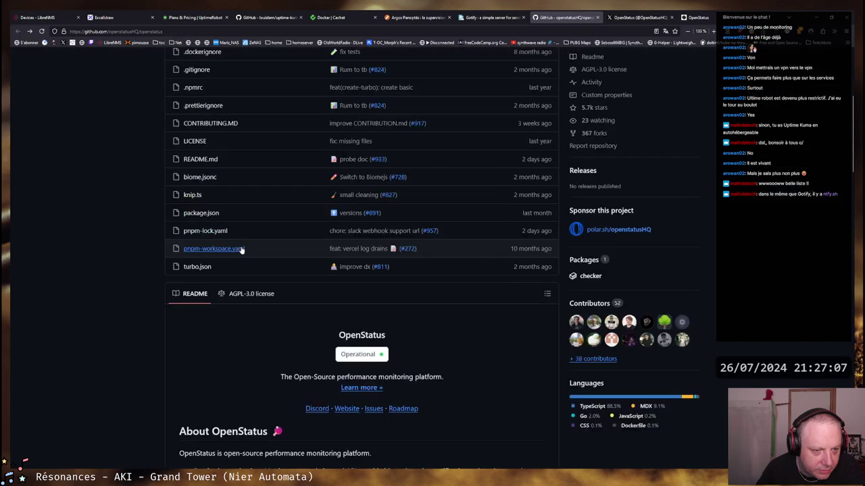
pyautogui.click(194, 268)
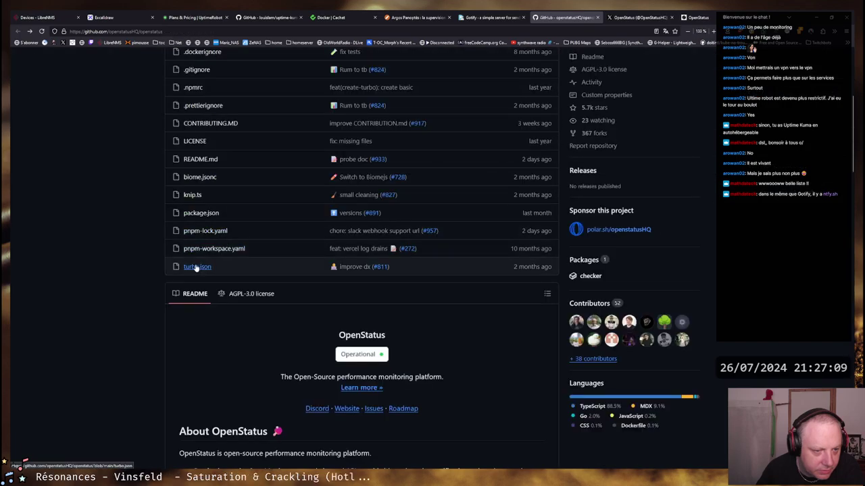
pyautogui.scroll(-3, 304, 227)
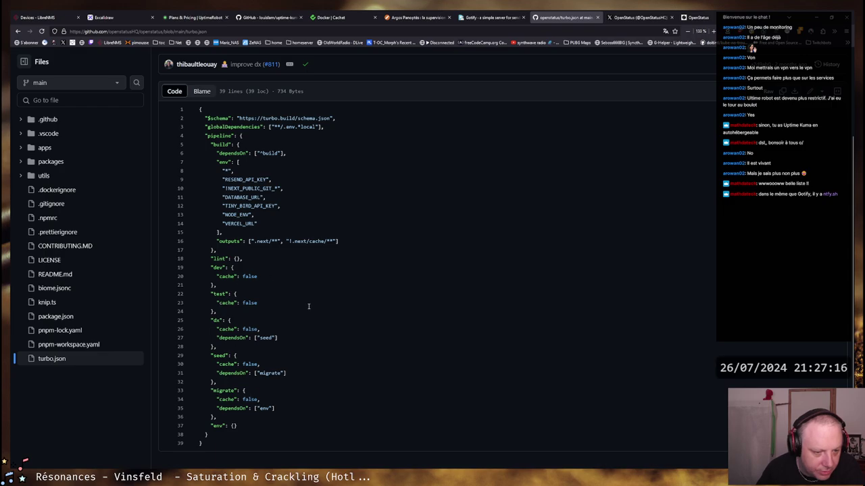
pyautogui.hotkey('alt', 'Left')
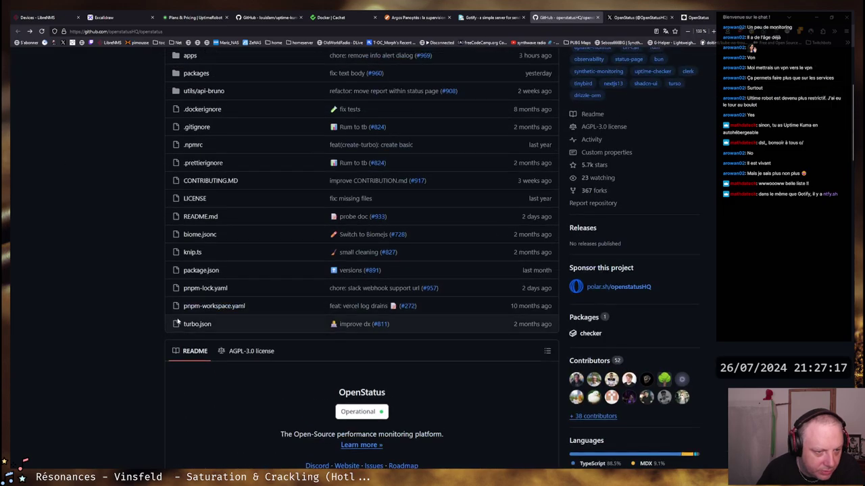
pyautogui.click(199, 273)
pyautogui.scroll(-2, 380, 275)
pyautogui.scroll(2, 380, 274)
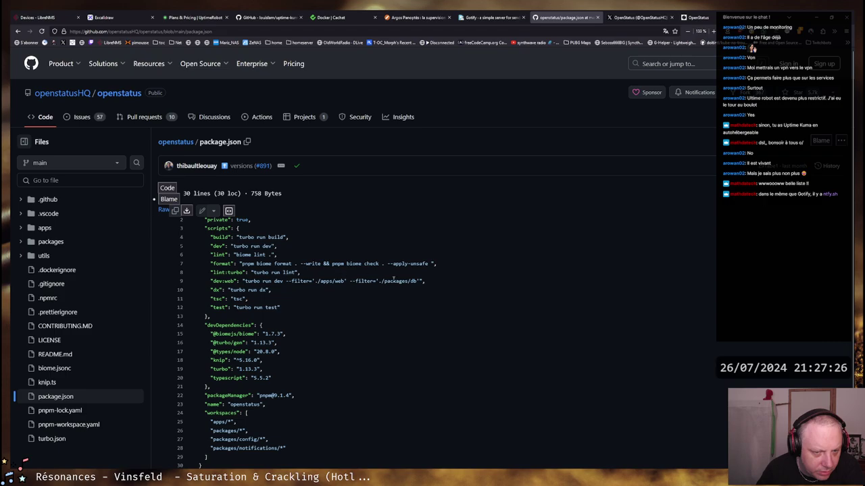
pyautogui.hotkey('alt', 'Left')
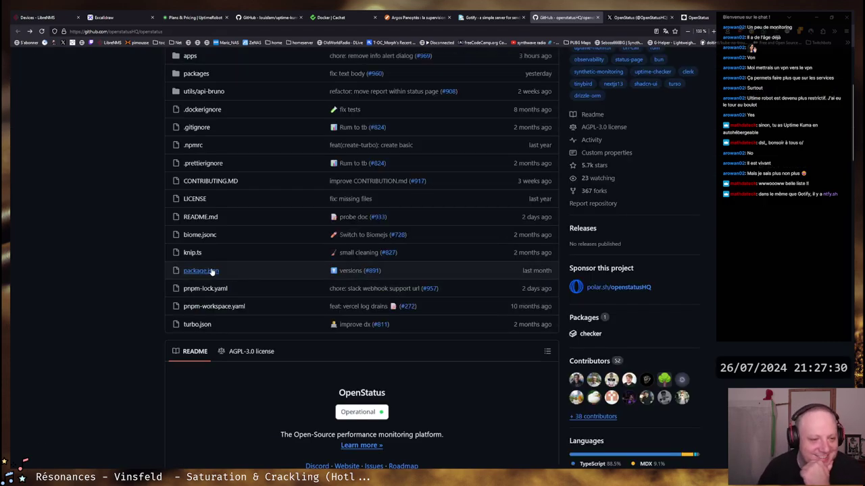
# - Scroll the openstatus README down to its Setup steps
pyautogui.scroll(3, 271, 262)
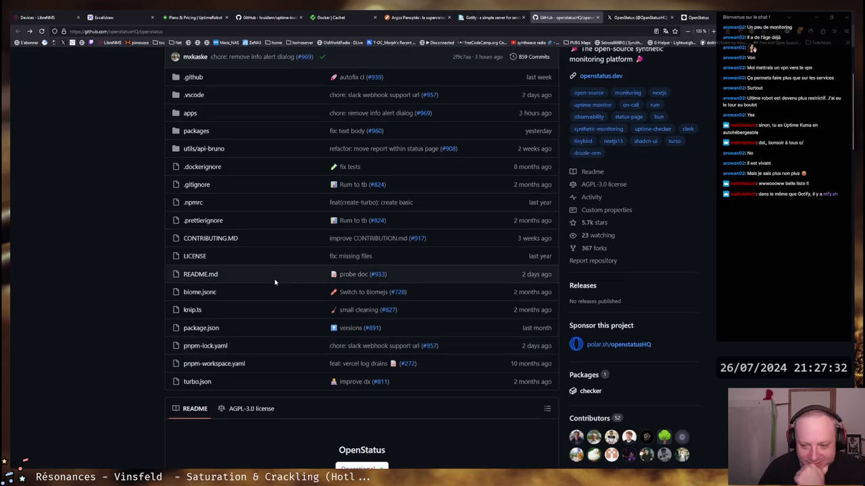
pyautogui.scroll(-2, 275, 283)
pyautogui.scroll(-1, 275, 282)
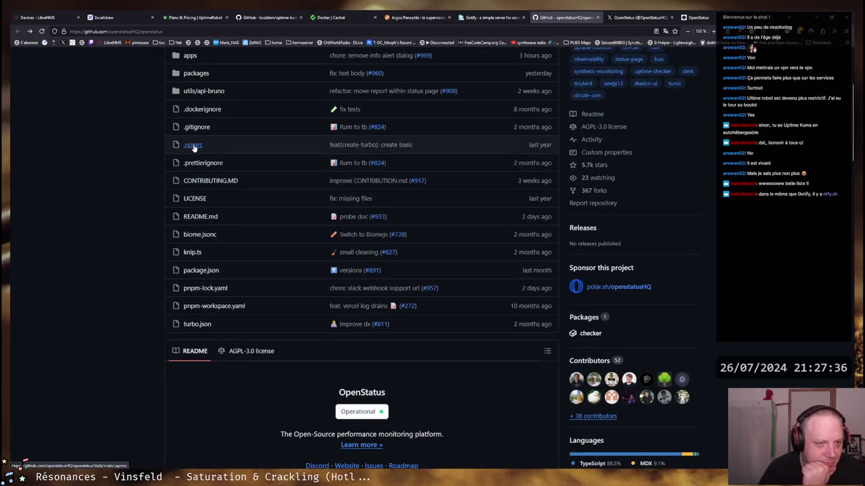
pyautogui.scroll(1, 266, 262)
pyautogui.scroll(-8, 267, 262)
pyautogui.scroll(-6, 358, 261)
pyautogui.scroll(-3, 357, 256)
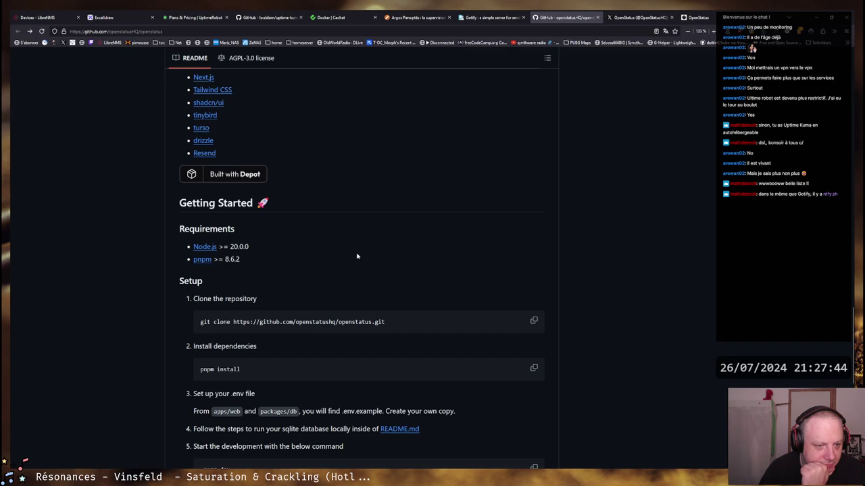
pyautogui.scroll(-1, 367, 261)
pyautogui.scroll(-3, 367, 261)
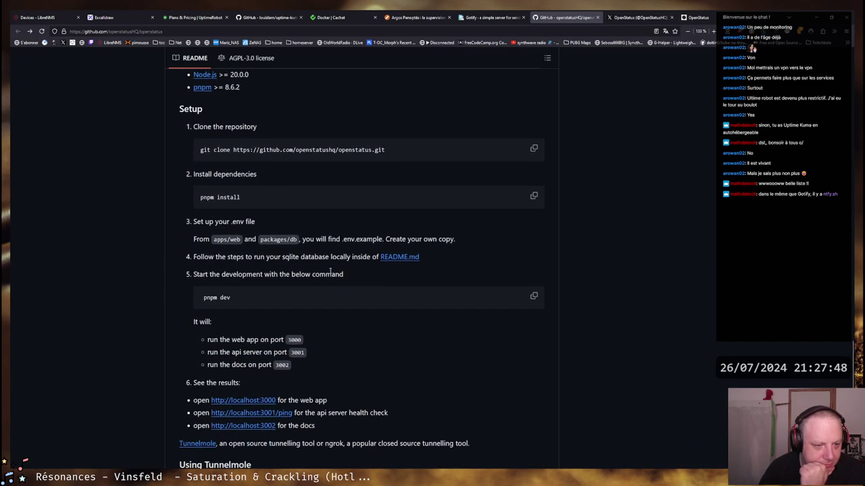
pyautogui.scroll(-1, 327, 274)
# - Open the packages/db README, linked from the local sqlite database step, in a new tab
pyautogui.moveTo(200, 200); pyautogui.dragTo(364, 200)
pyautogui.click(304, 200)
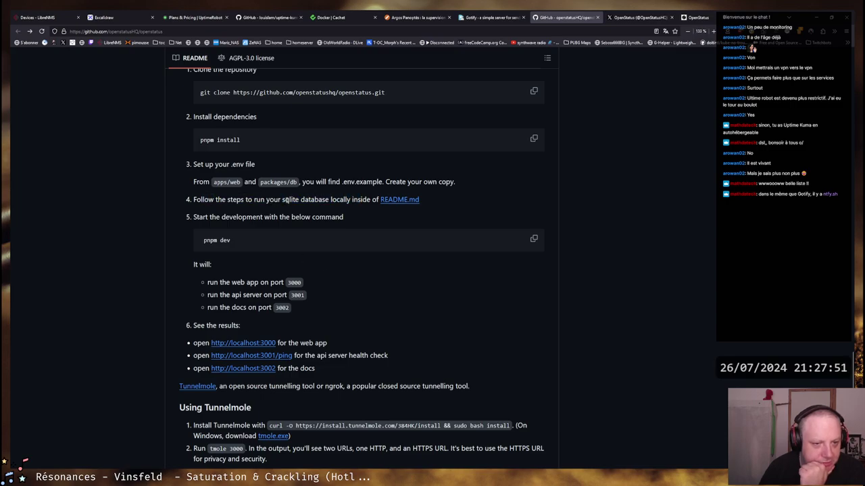
pyautogui.moveTo(282, 200); pyautogui.dragTo(372, 200)
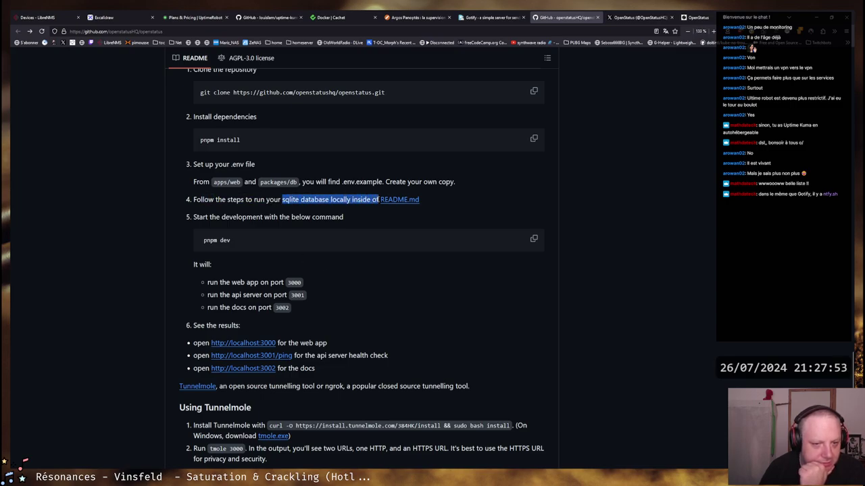
pyautogui.click(380, 200)
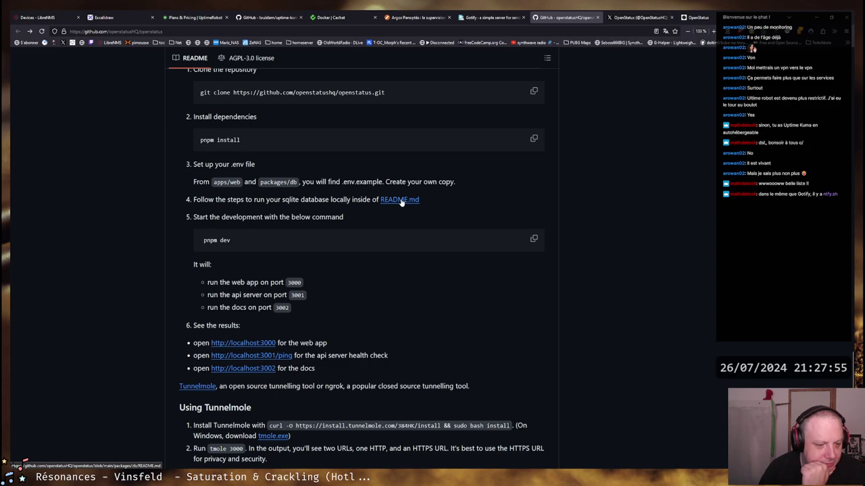
pyautogui.middleClick(401, 200)
pyautogui.hotkey('ctrl', 'Tab')
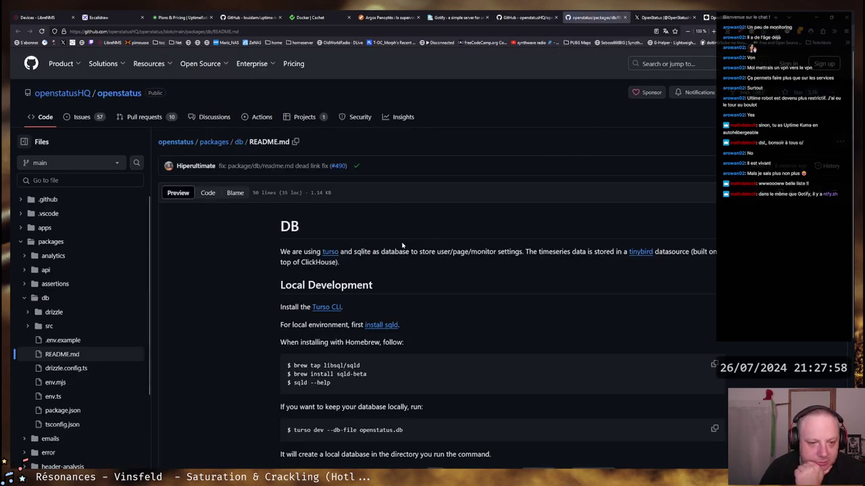
# - Follow the DB README's turso link, skim Turso's 'SQLite for Production' page, and close it
pyautogui.moveTo(348, 252); pyautogui.dragTo(622, 252)
pyautogui.click(348, 252)
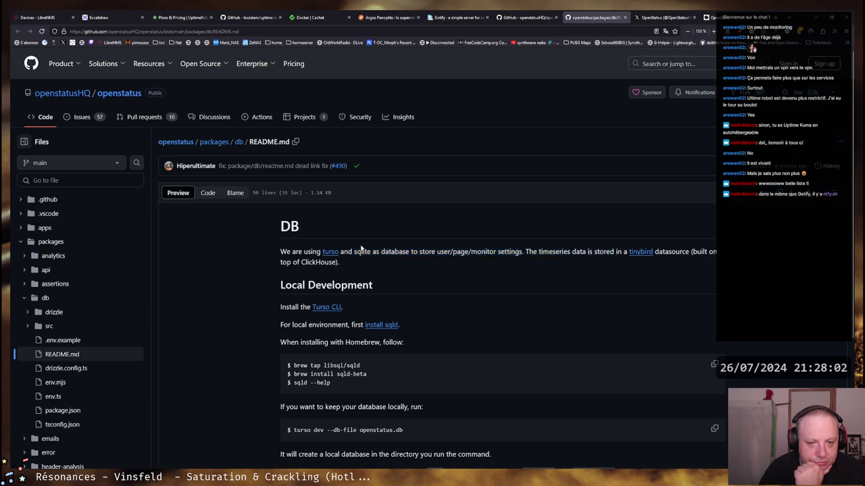
pyautogui.middleClick(329, 251)
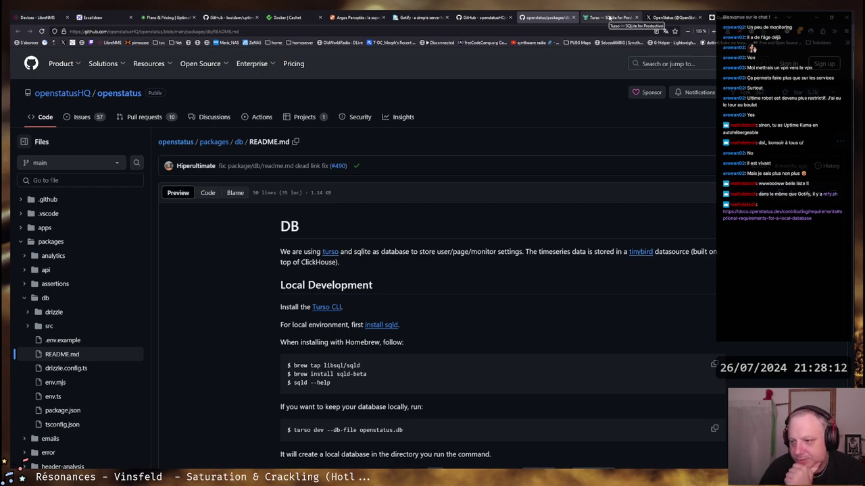
pyautogui.click(610, 19)
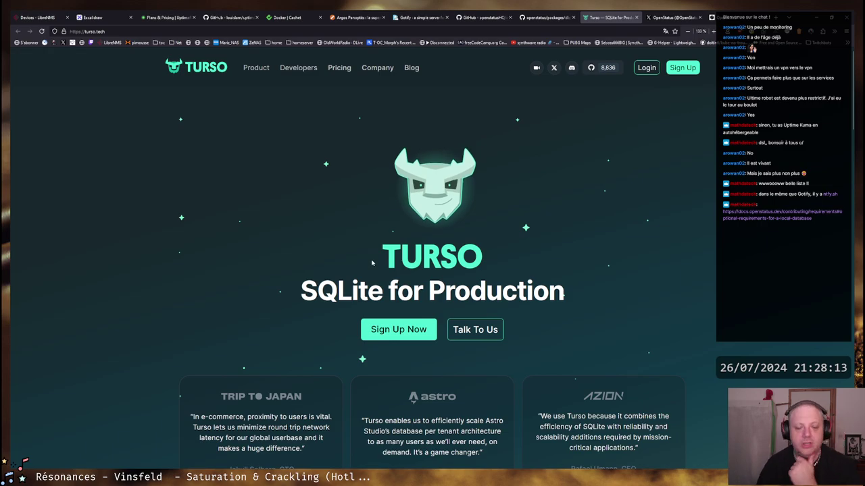
pyautogui.scroll(-2, 371, 259)
pyautogui.scroll(-1, 322, 260)
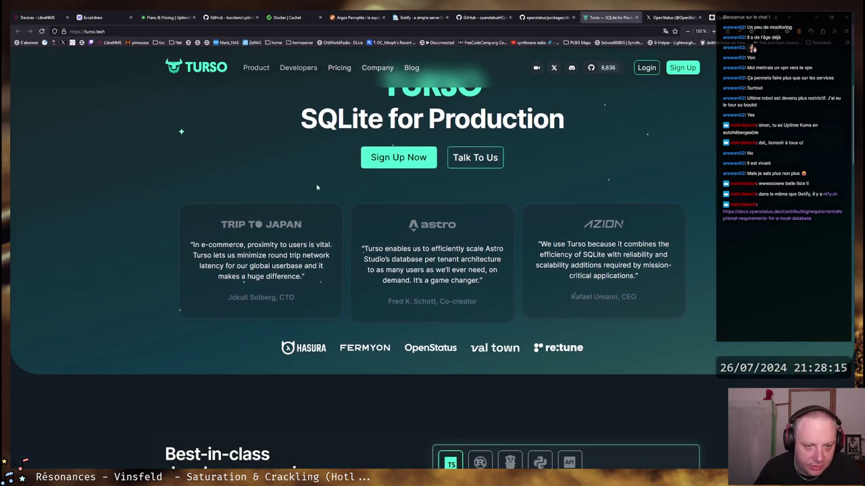
pyautogui.moveTo(302, 119); pyautogui.dragTo(565, 122)
pyautogui.click(581, 123)
pyautogui.middleClick(618, 20)
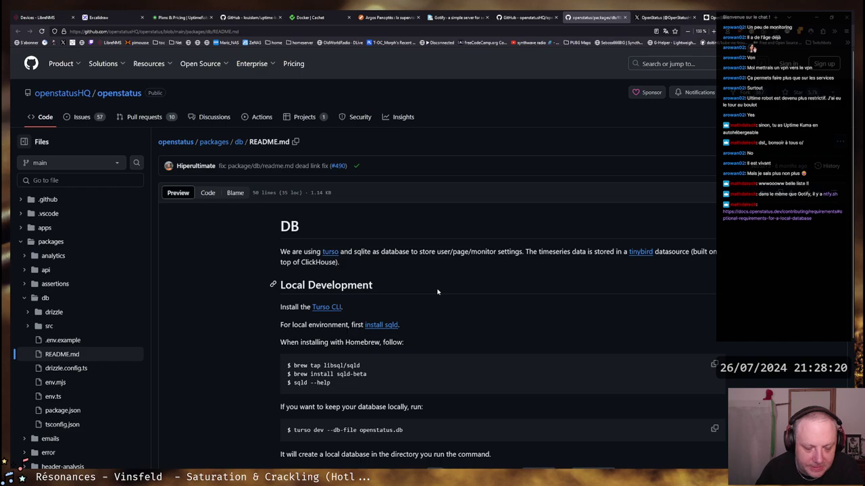
# - Read where timeseries data is stored (ClickHouse) and the two environment variable lines
pyautogui.scroll(-1, 437, 292)
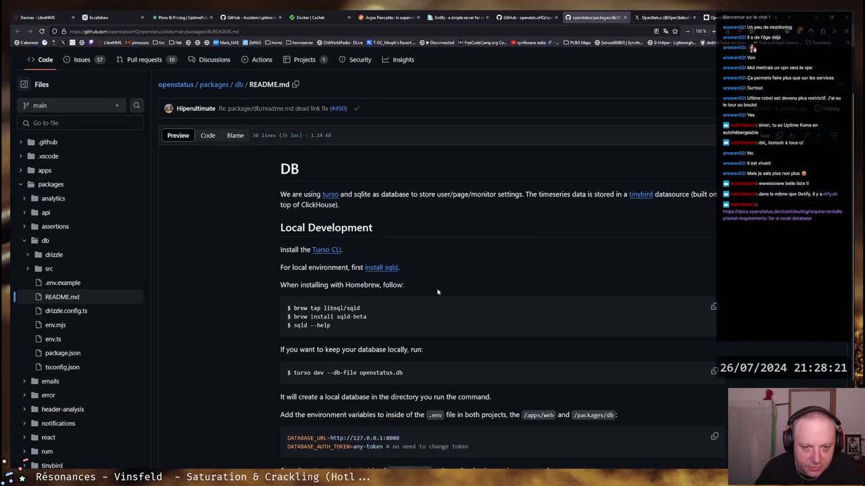
pyautogui.scroll(1, 437, 292)
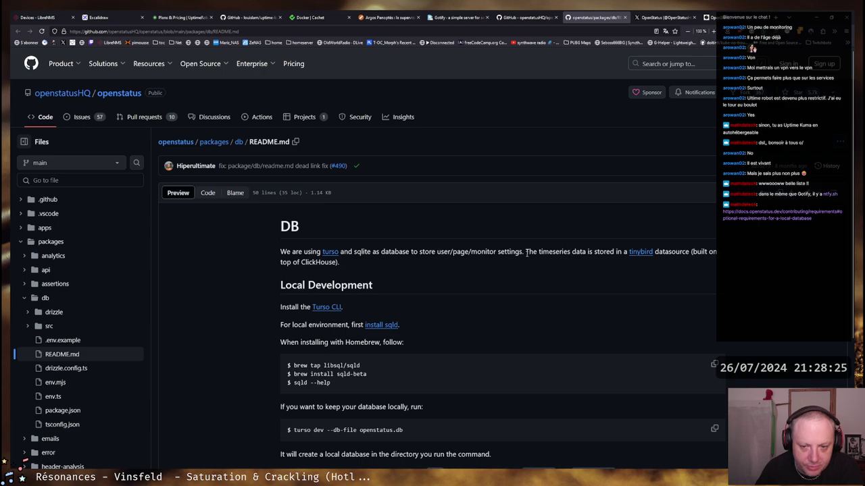
pyautogui.moveTo(527, 252); pyautogui.dragTo(628, 251)
pyautogui.click(633, 291)
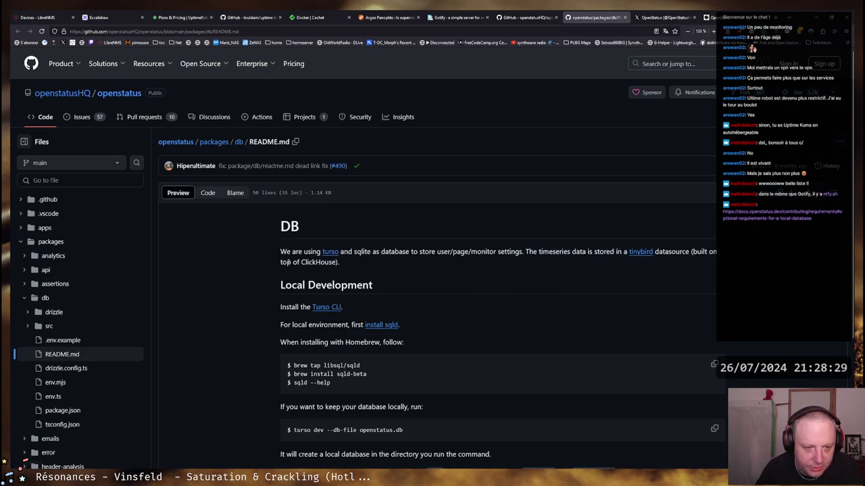
pyautogui.doubleClick(318, 262)
pyautogui.click(446, 273)
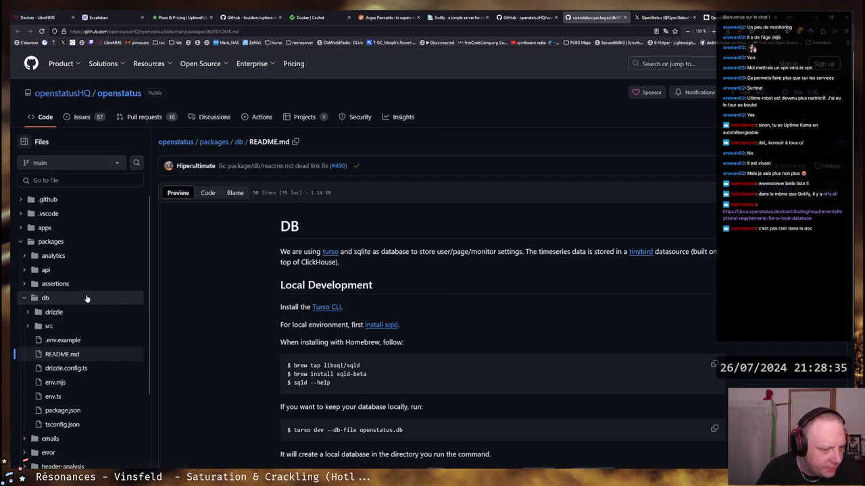
pyautogui.scroll(-4, 86, 298)
pyautogui.scroll(5, 87, 299)
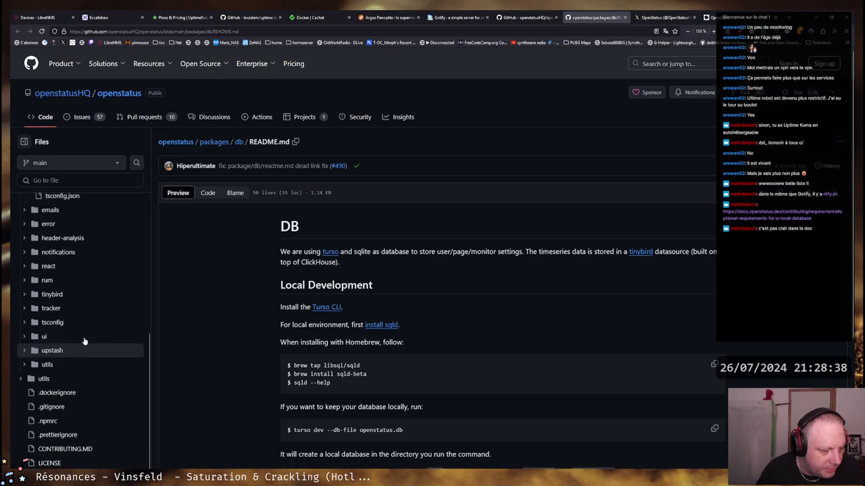
pyautogui.scroll(-3, 210, 286)
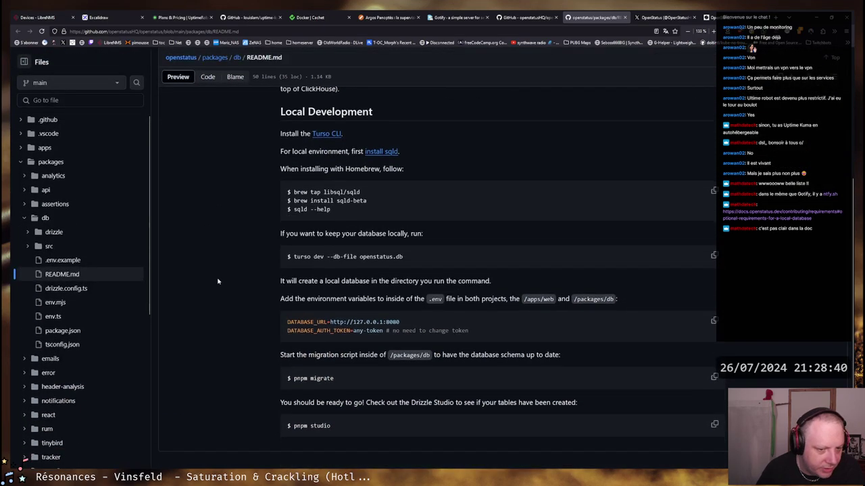
pyautogui.moveTo(286, 325)
pyautogui.mouseDown()
pyautogui.moveTo(468, 331)
pyautogui.moveTo(287, 325)
pyautogui.mouseUp()
pyautogui.click(287, 325)
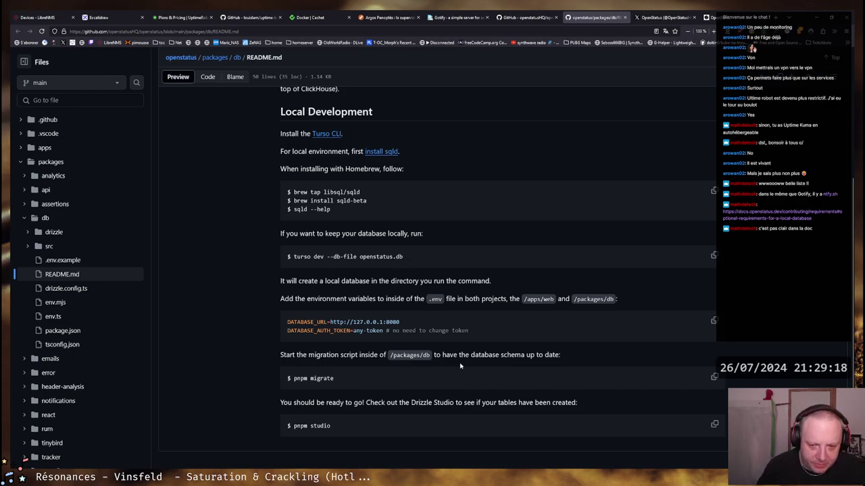
# - Note the turso dev local database command, then move to the OpenStatus homepage
pyautogui.scroll(2, 435, 398)
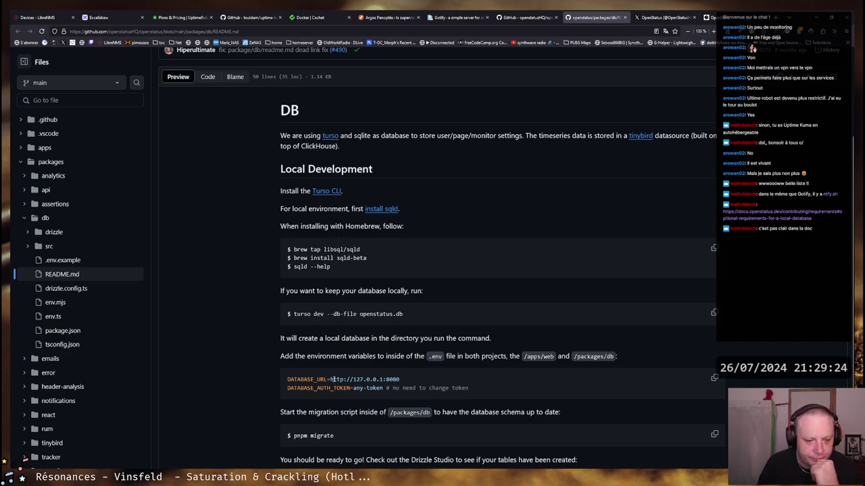
pyautogui.moveTo(294, 314); pyautogui.dragTo(402, 314)
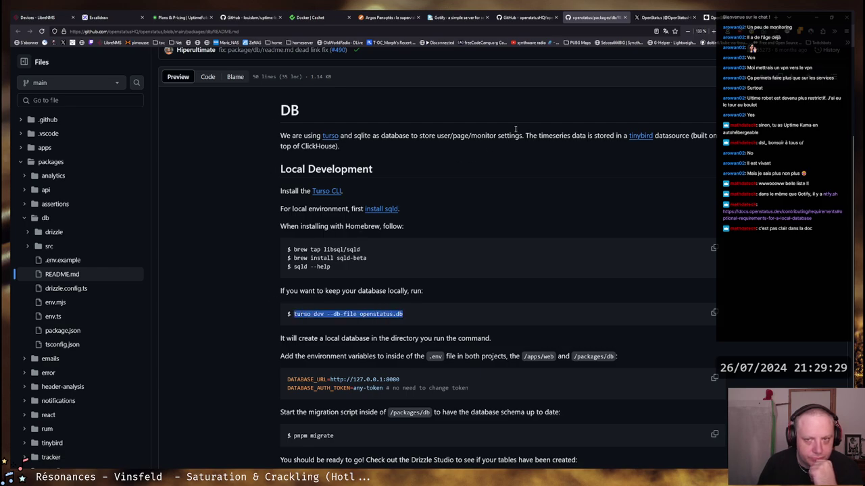
pyautogui.click(709, 17)
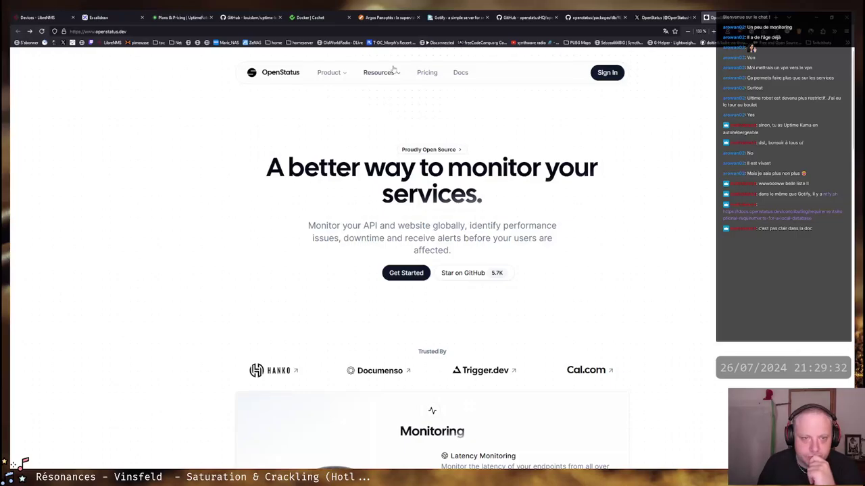
# - Browse the OpenStatus docs' Synthetic Monitoring overview and Guides, ending on 'What is OpenStatus?'
pyautogui.click(462, 72)
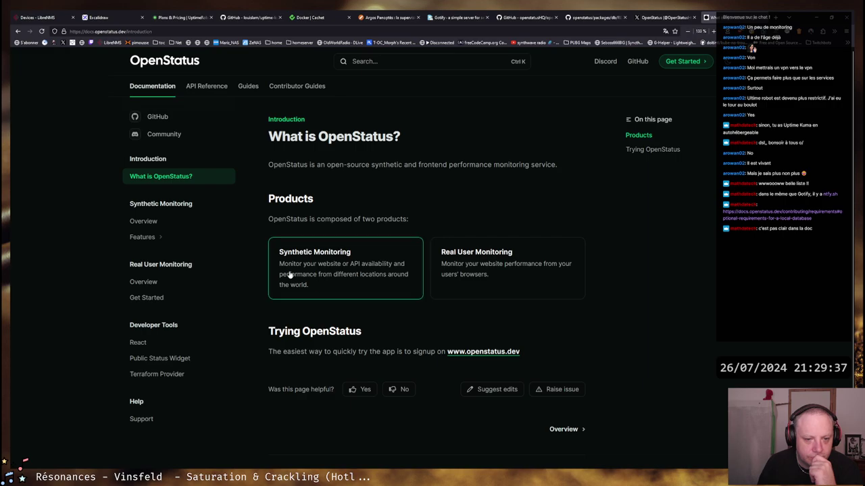
pyautogui.click(322, 264)
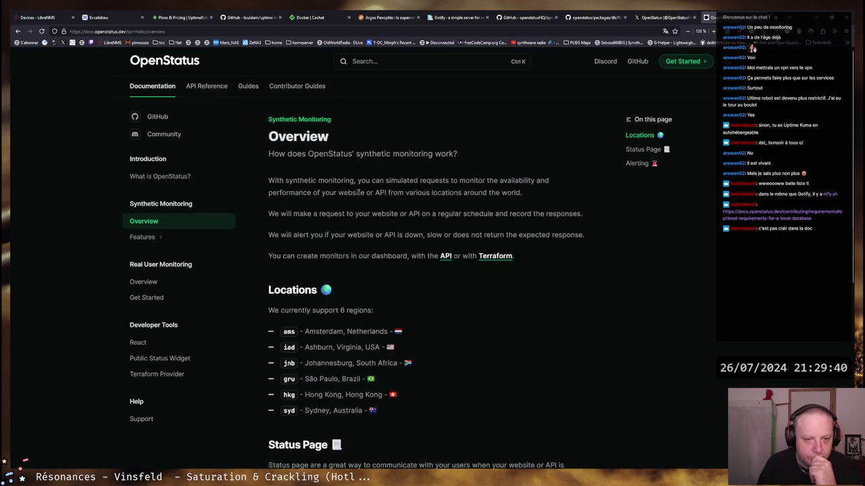
pyautogui.scroll(-2, 390, 179)
pyautogui.scroll(-4, 390, 179)
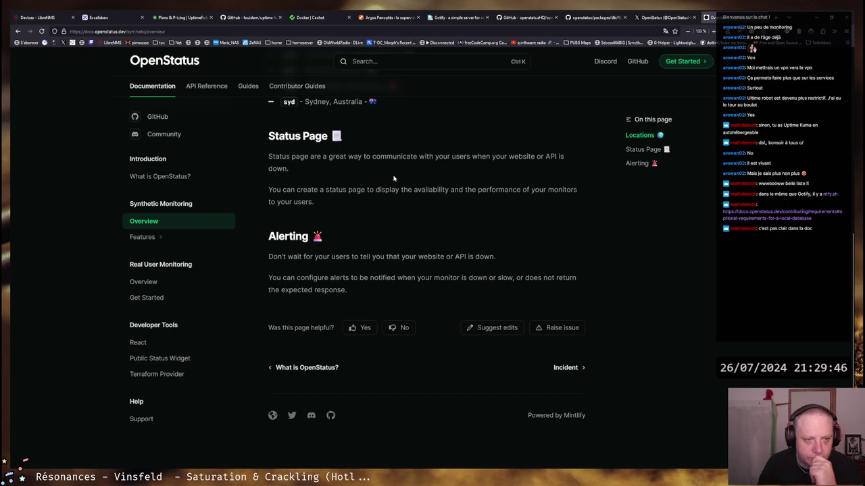
pyautogui.click(248, 87)
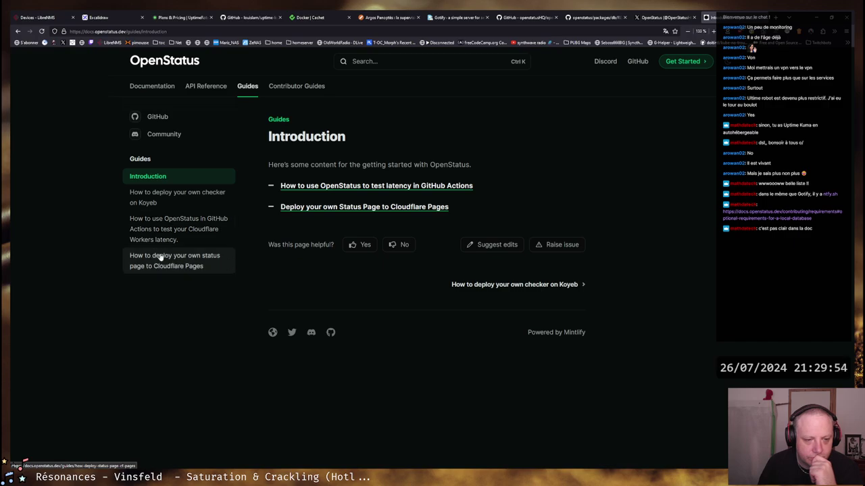
pyautogui.click(145, 86)
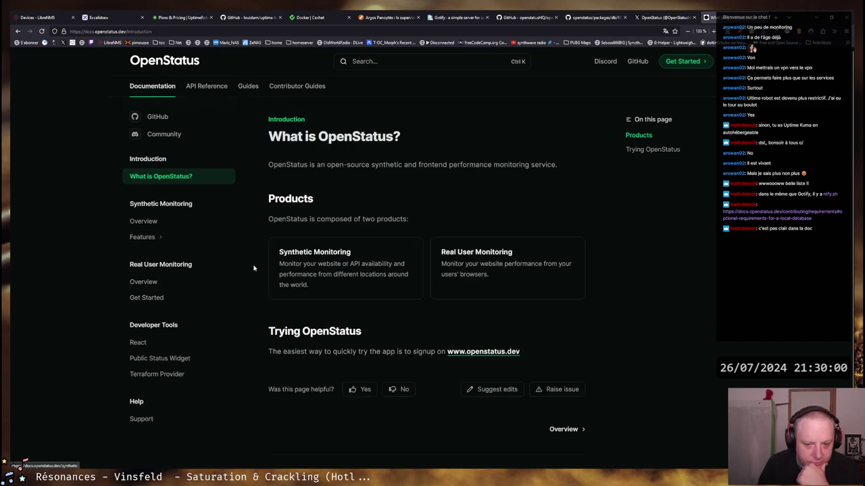
pyautogui.scroll(-2, 251, 267)
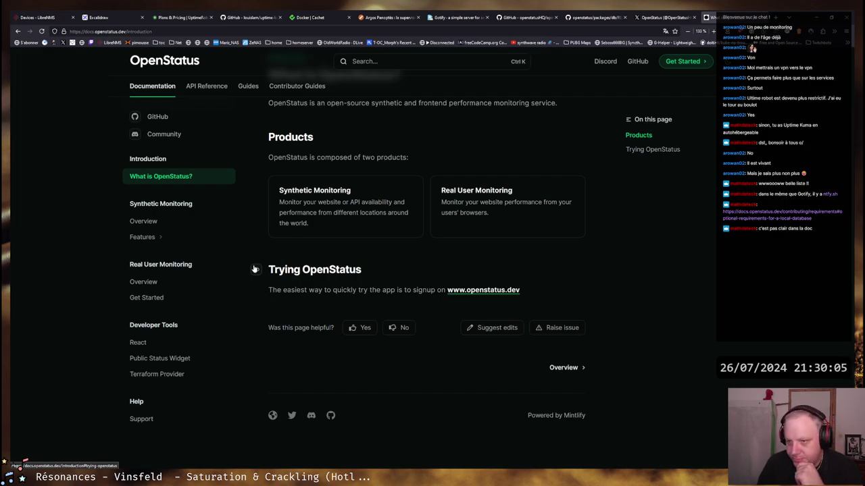
# - Open the contributor requirements page and read the recommended brew and sqld tools
pyautogui.click(300, 90)
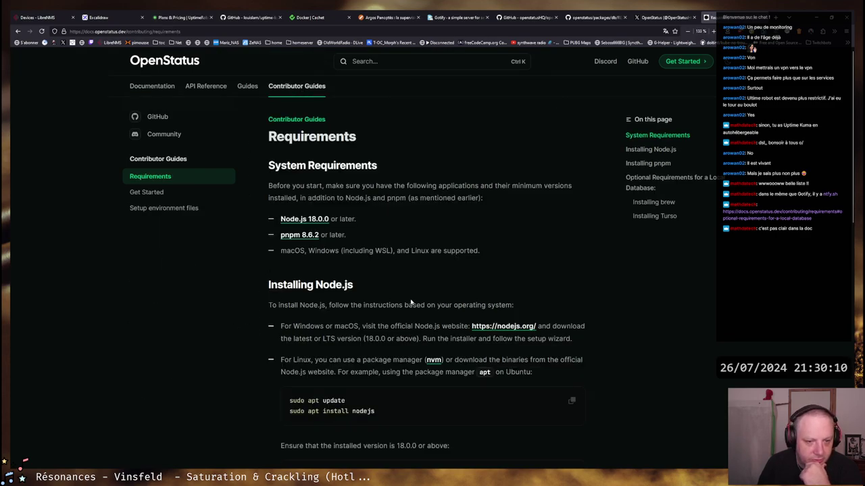
pyautogui.scroll(-5, 438, 236)
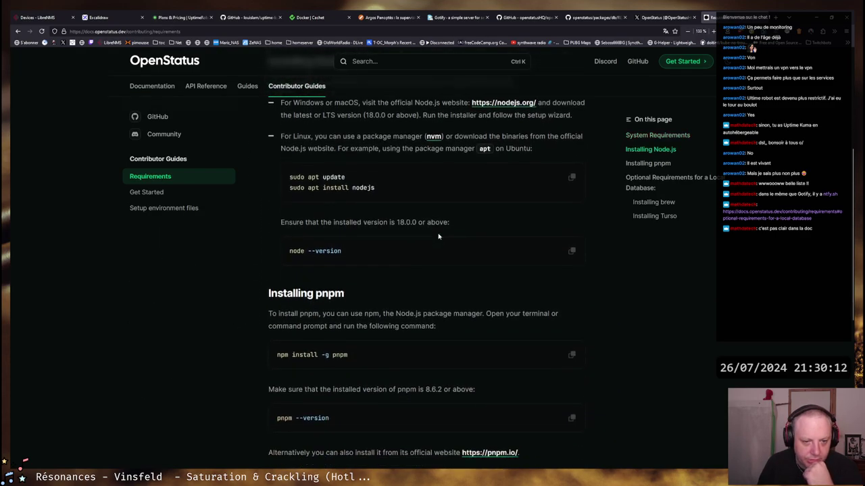
pyautogui.scroll(-2, 457, 220)
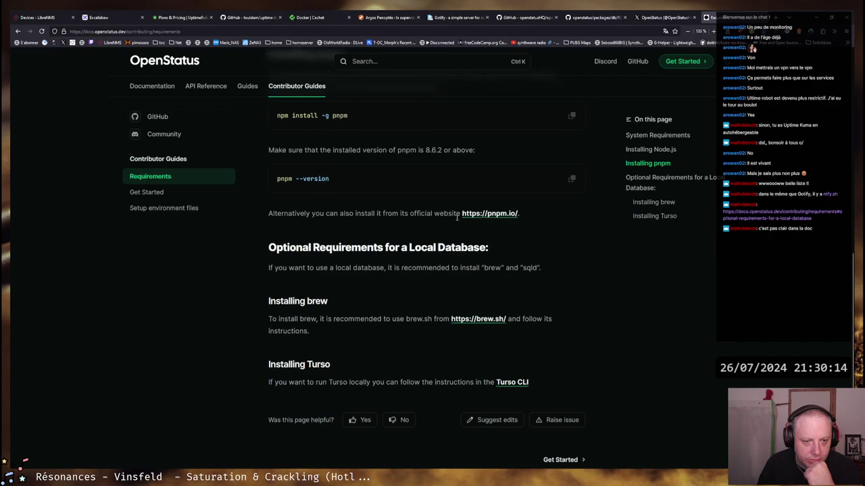
pyautogui.scroll(-1, 458, 217)
pyautogui.scroll(1, 389, 230)
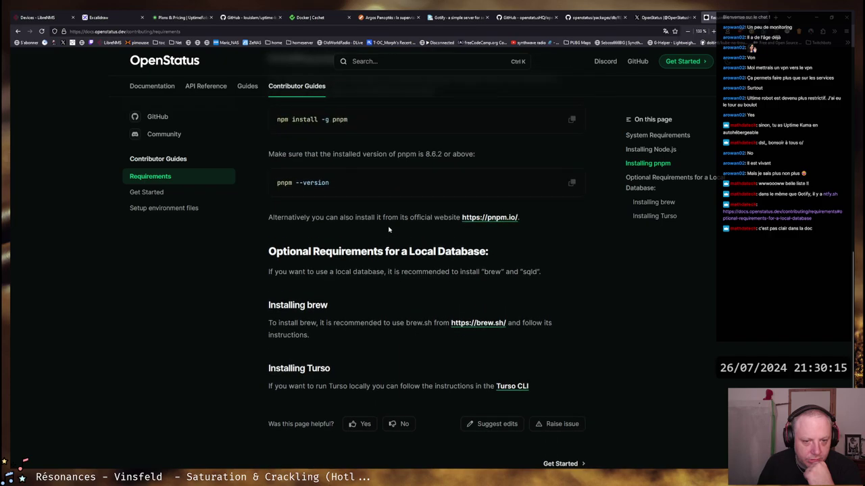
pyautogui.moveTo(272, 272); pyautogui.dragTo(541, 271)
pyautogui.moveTo(427, 272); pyautogui.dragTo(534, 272)
pyautogui.click(534, 271)
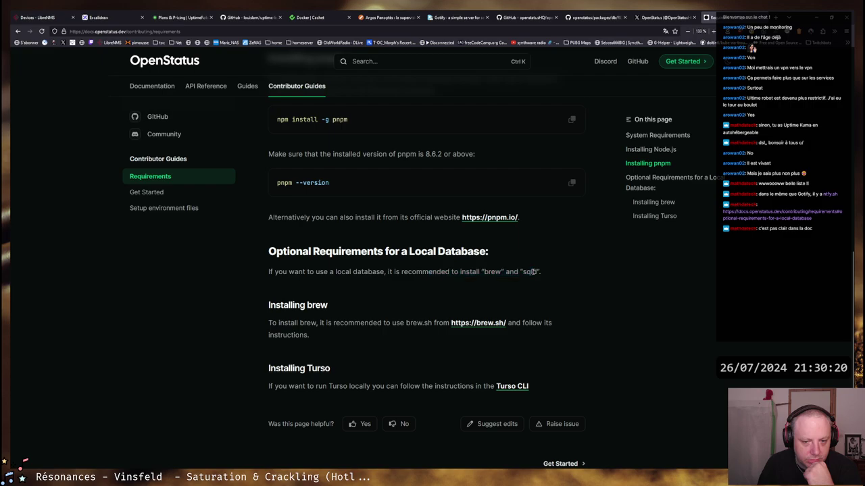
pyautogui.moveTo(269, 323); pyautogui.dragTo(394, 323)
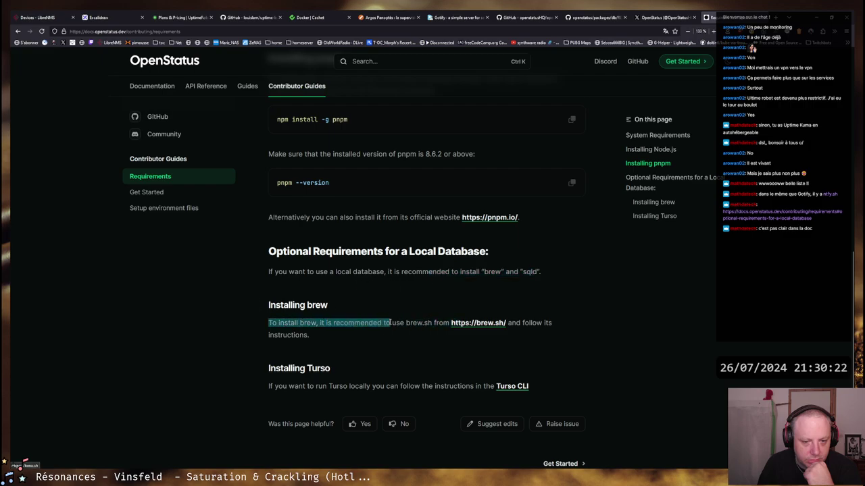
pyautogui.click(390, 323)
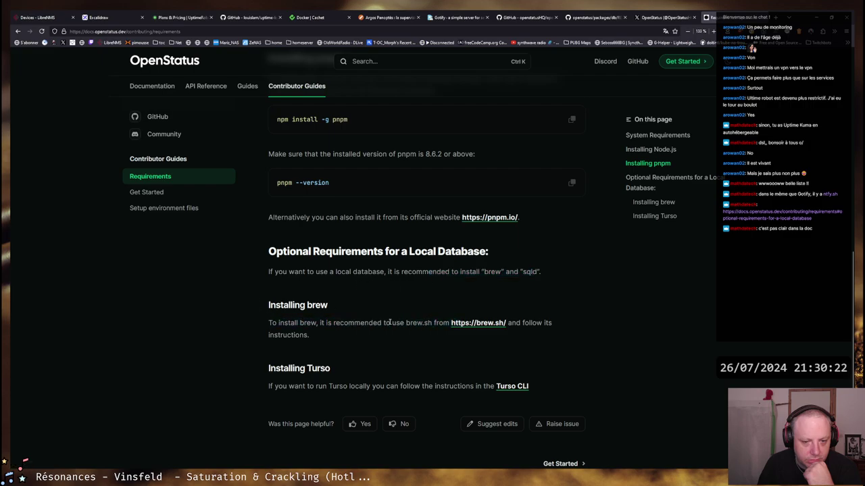
# - Open brew.sh in a new tab, read its Linux tagline, then close it
pyautogui.middleClick(475, 324)
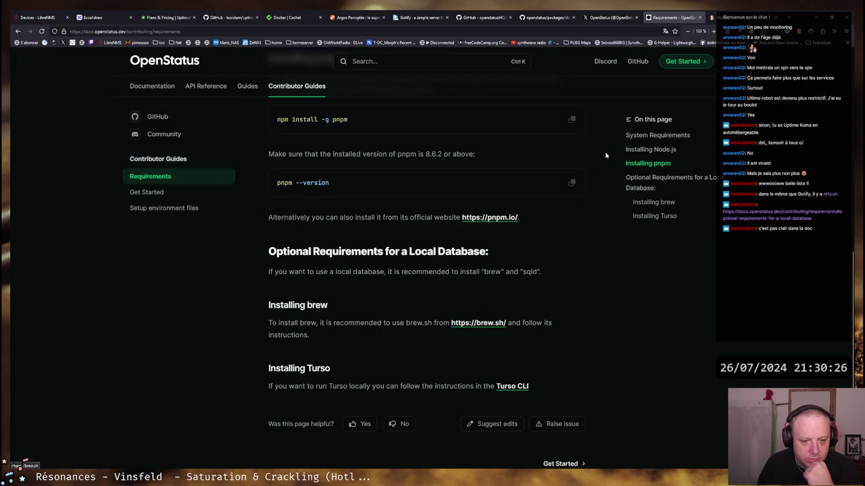
pyautogui.hotkey('ctrl', 'Tab')
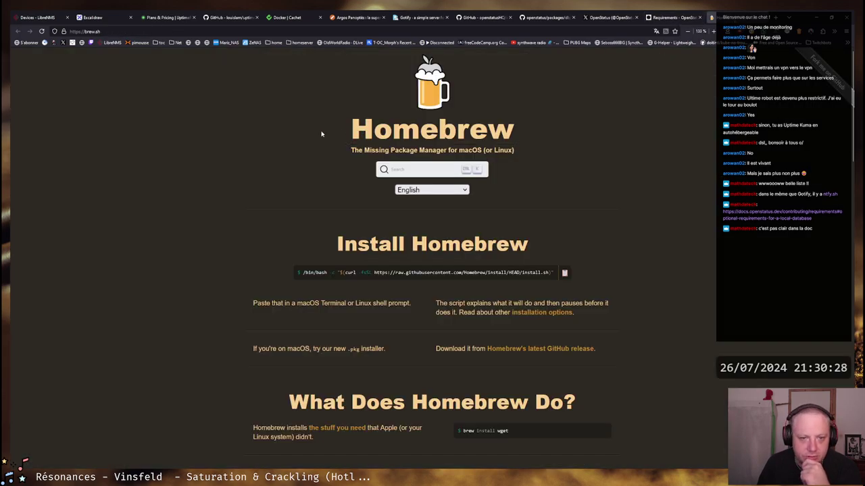
pyautogui.moveTo(512, 150); pyautogui.dragTo(494, 150)
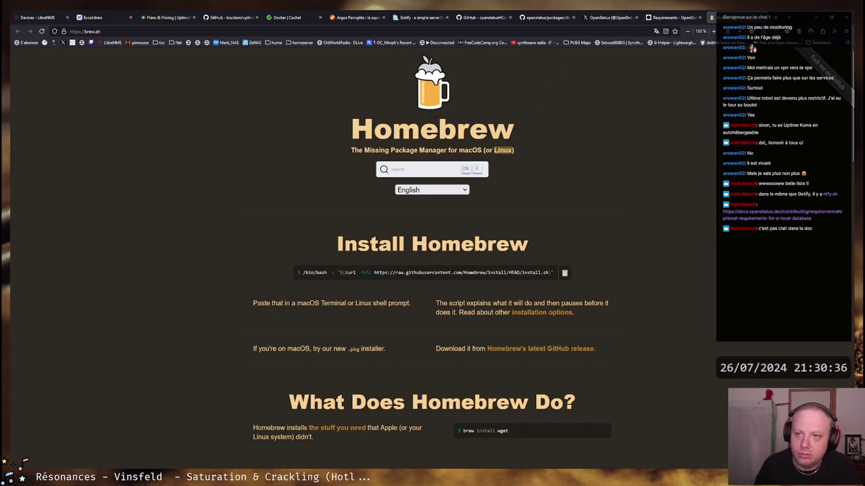
pyautogui.hotkey('ctrl', 'w')
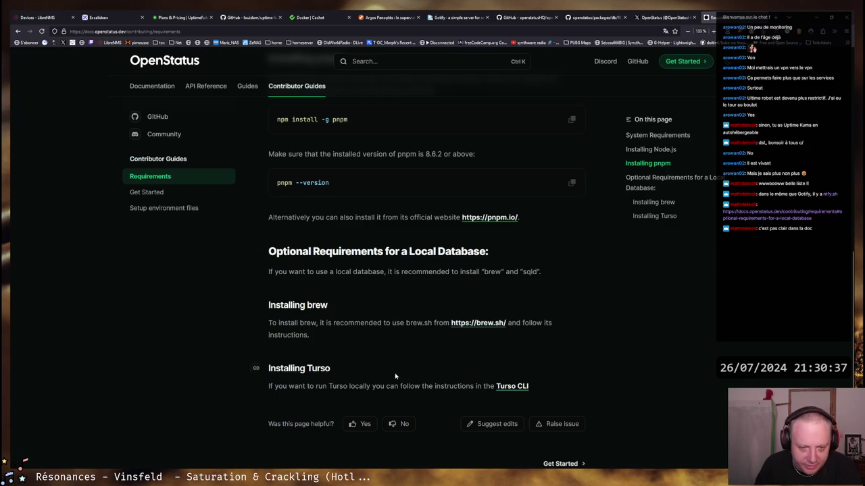
# - Recheck the brew.sh installation line, then open the Turso CLI introduction docs
pyautogui.scroll(-1, 395, 376)
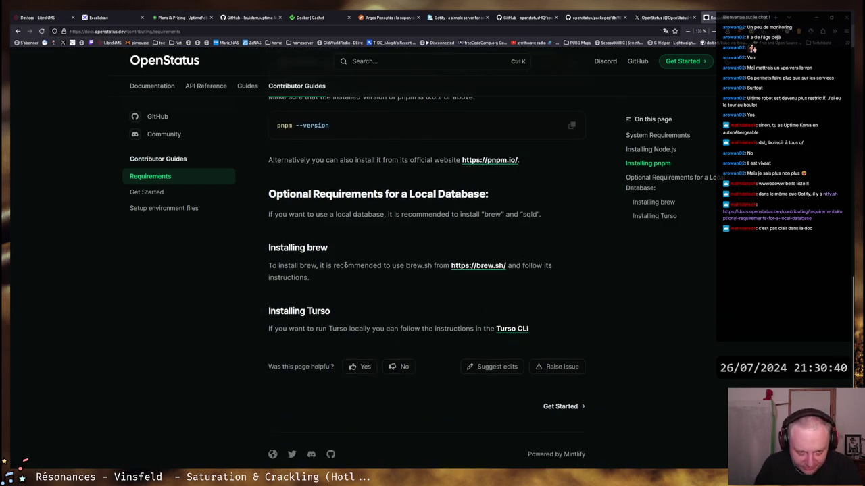
pyautogui.moveTo(275, 266); pyautogui.dragTo(253, 268)
pyautogui.click(412, 294)
pyautogui.click(254, 268)
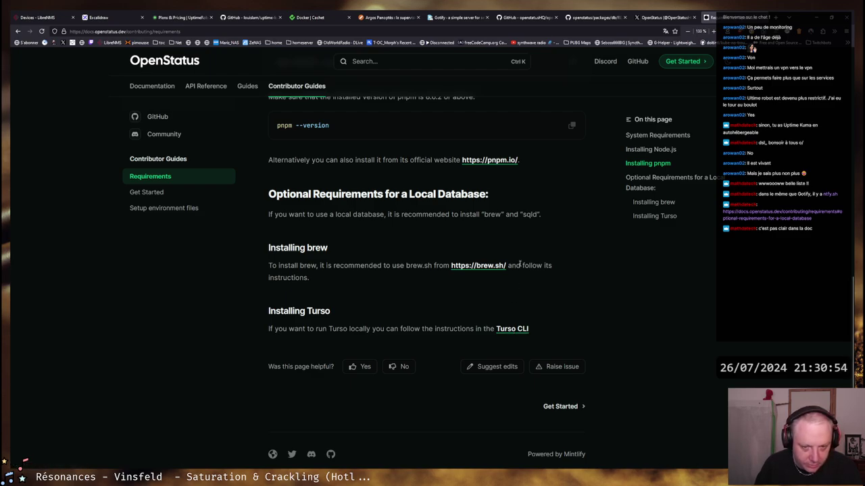
pyautogui.scroll(3, 520, 266)
pyautogui.scroll(-3, 514, 267)
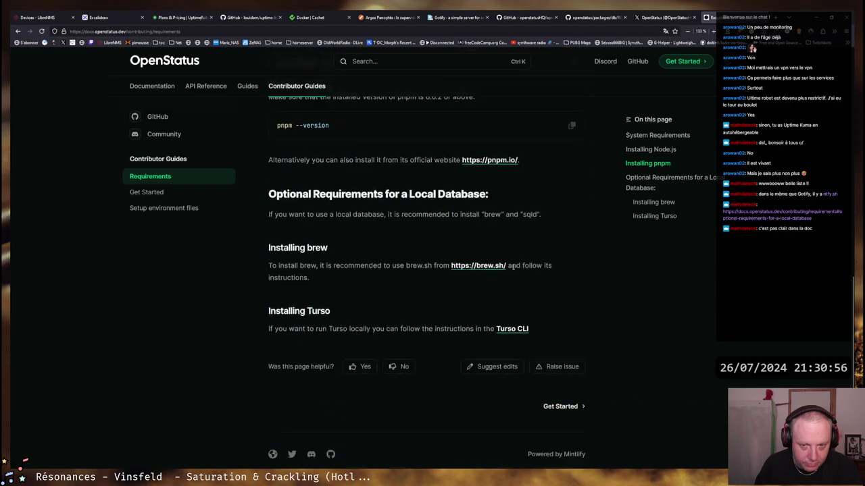
pyautogui.moveTo(406, 266); pyautogui.dragTo(433, 265)
pyautogui.click(407, 265)
pyautogui.click(433, 266)
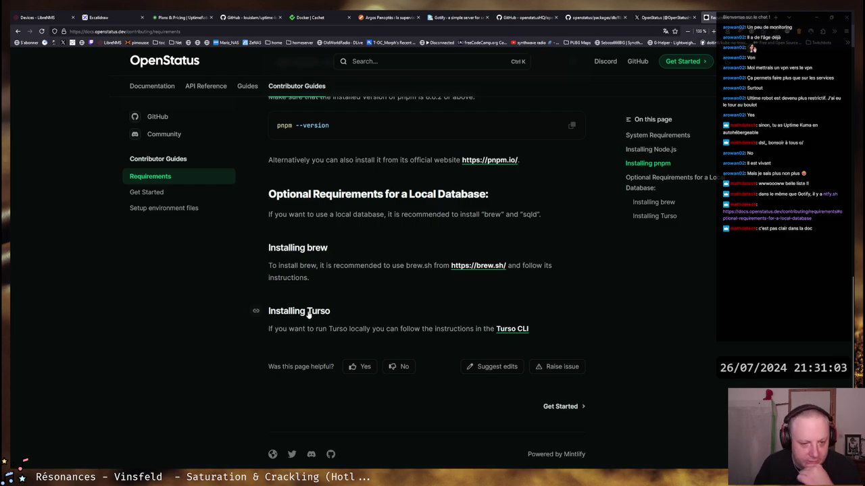
pyautogui.click(513, 329)
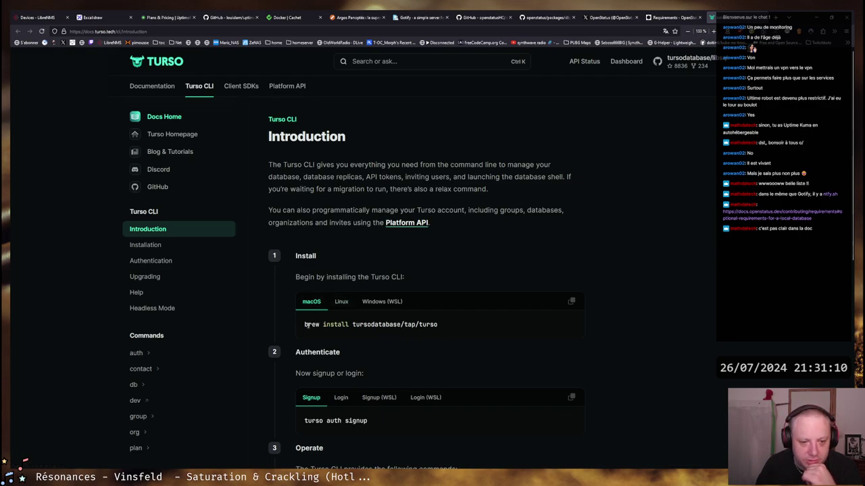
# - Compare the Linux and macOS Turso CLI install commands, then close the Turso docs tab
pyautogui.click(342, 301)
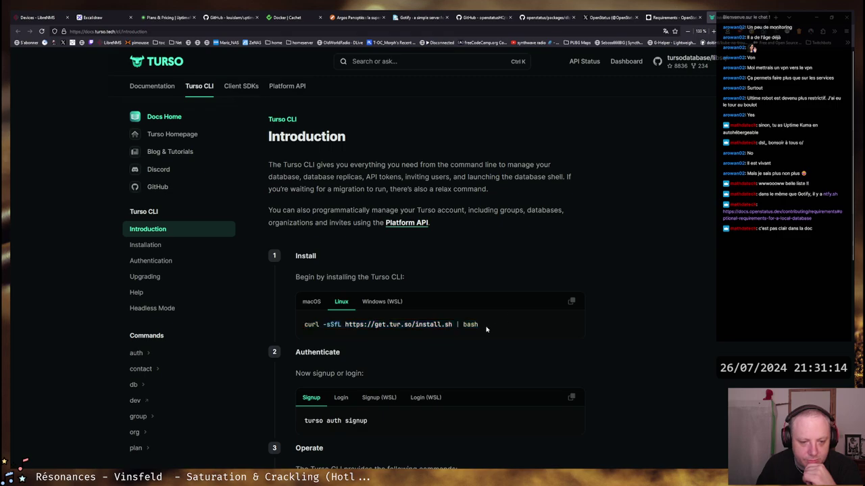
pyautogui.click(311, 301)
pyautogui.scroll(-3, 441, 350)
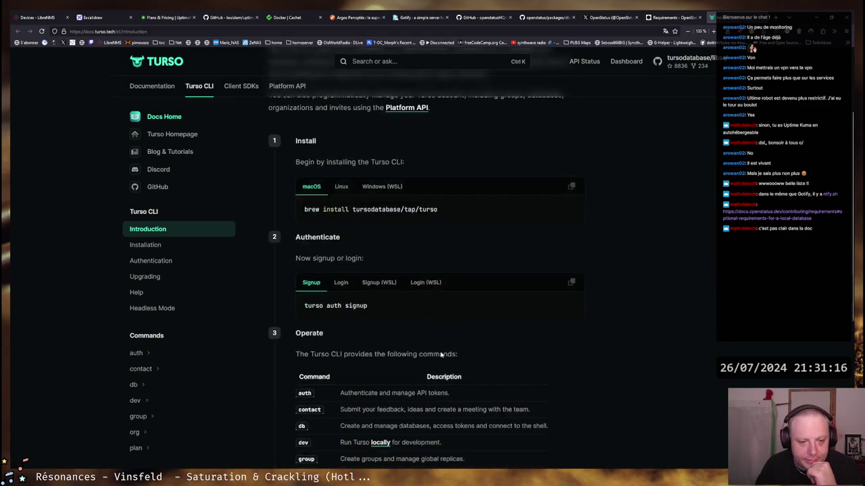
pyautogui.scroll(1, 432, 342)
pyautogui.scroll(-1, 406, 325)
pyautogui.scroll(1, 372, 298)
pyautogui.scroll(1, 373, 298)
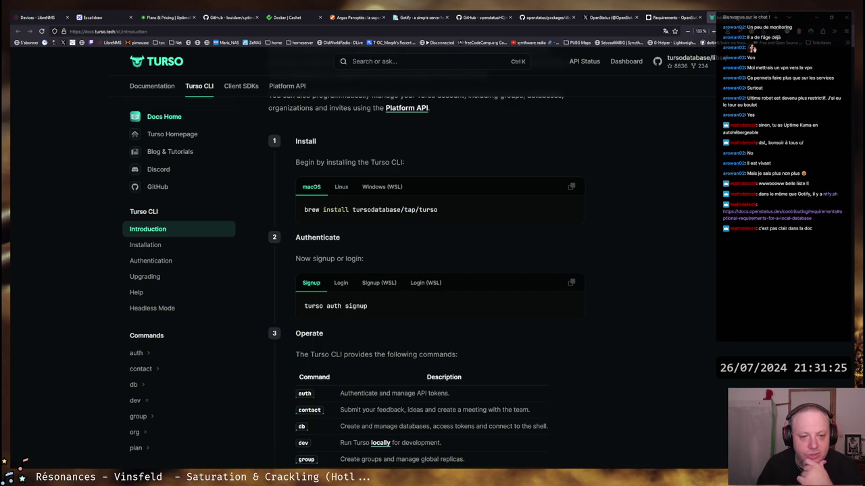
pyautogui.hotkey('ctrl', 'w')
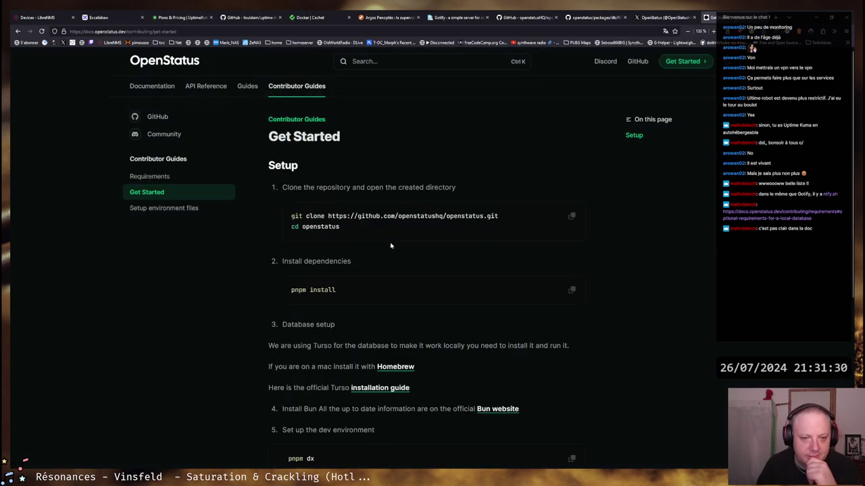
# - Read the pnpm dx command and the Install Bun step in the Get Started guide
pyautogui.scroll(-3, 406, 259)
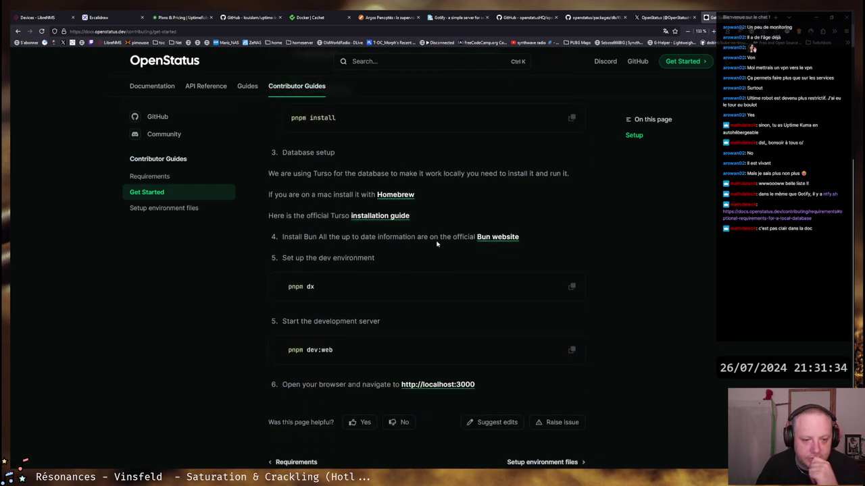
pyautogui.scroll(-2, 409, 253)
pyautogui.moveTo(315, 232); pyautogui.dragTo(289, 231)
pyautogui.click(296, 179)
pyautogui.moveTo(296, 179); pyautogui.dragTo(432, 179)
pyautogui.click(333, 179)
pyautogui.moveTo(290, 179); pyautogui.dragTo(469, 179)
pyautogui.click(352, 180)
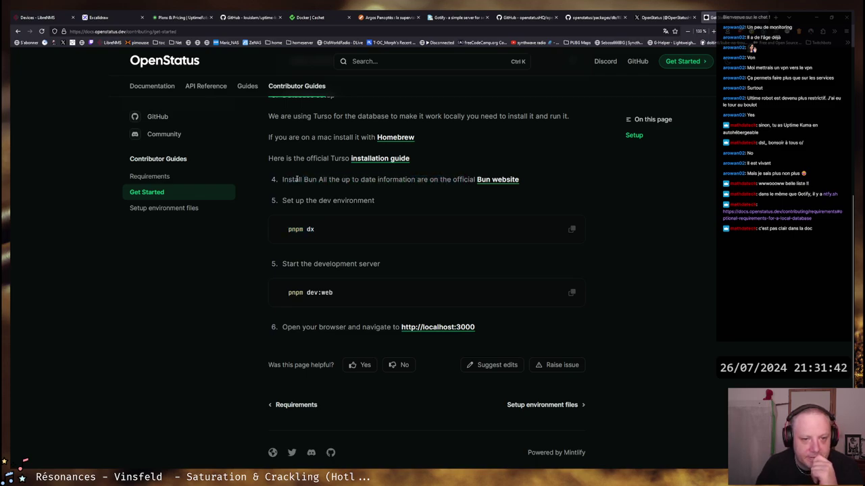
# - Review the Turso line, the macOS Homebrew install note, and the Install Bun step
pyautogui.scroll(3, 294, 170)
pyautogui.moveTo(277, 232); pyautogui.dragTo(566, 231)
pyautogui.click(294, 252)
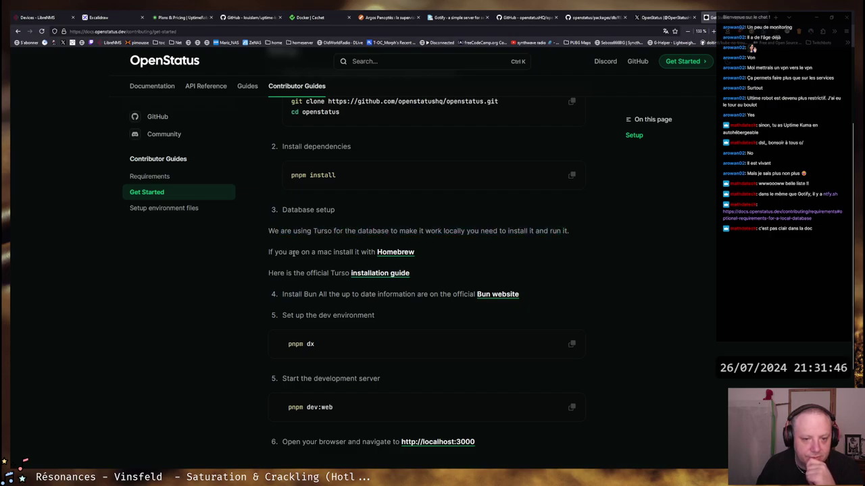
pyautogui.moveTo(275, 252); pyautogui.dragTo(375, 252)
pyautogui.click(282, 256)
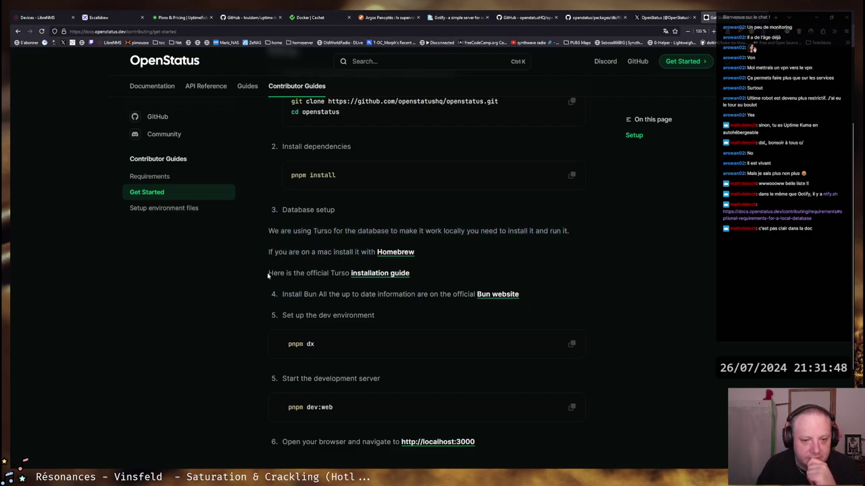
pyautogui.moveTo(288, 295); pyautogui.dragTo(445, 295)
pyautogui.click(444, 296)
# - Open the Bun website (bun.sh) in a new tab and select its headline
pyautogui.middleClick(502, 296)
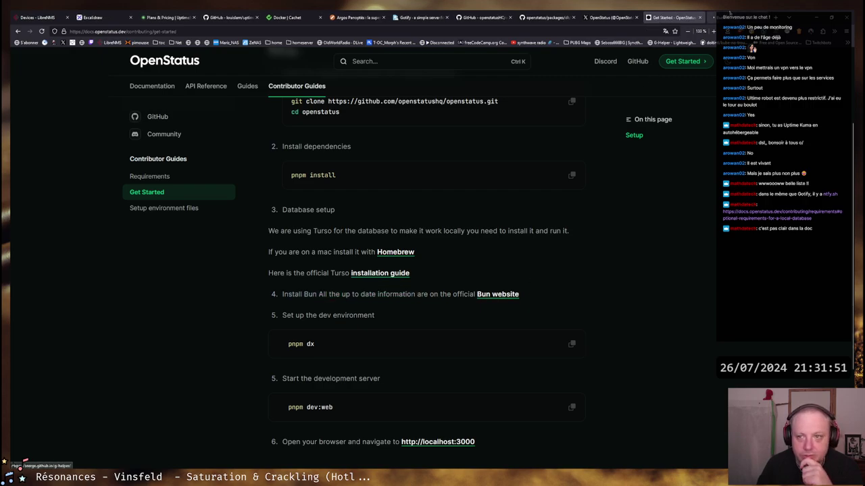
pyautogui.click(712, 17)
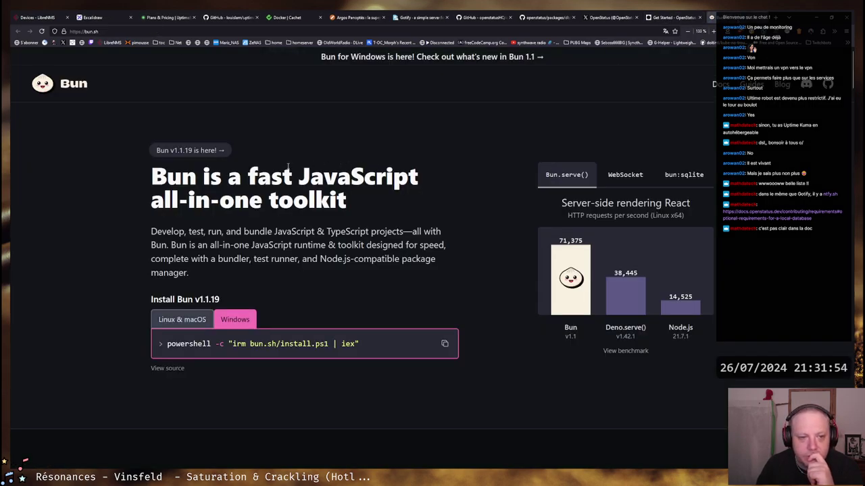
pyautogui.tripleClick(355, 200)
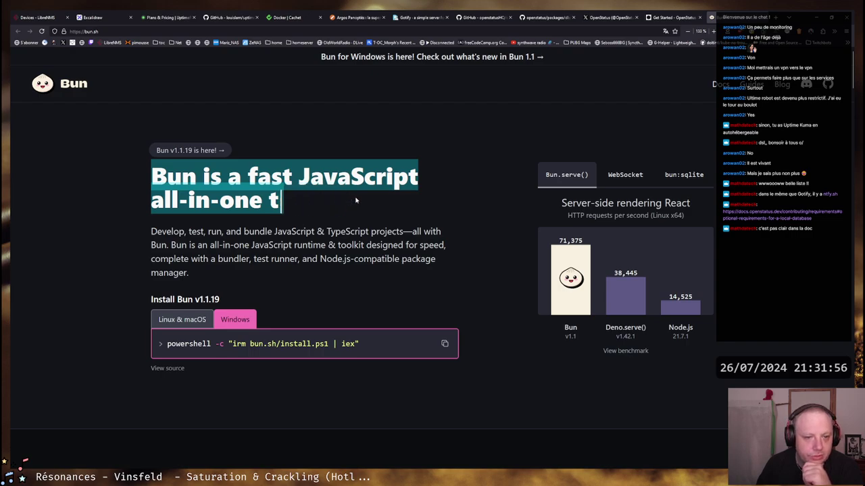
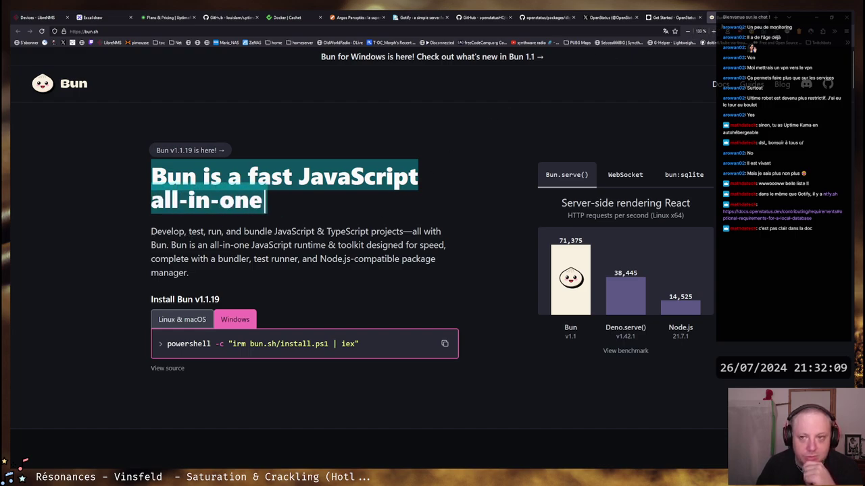
# - Close the bun.sh tab and read the Get Started setup steps, including 'Set up the dev environment'
pyautogui.hotkey('ctrl', 'w')
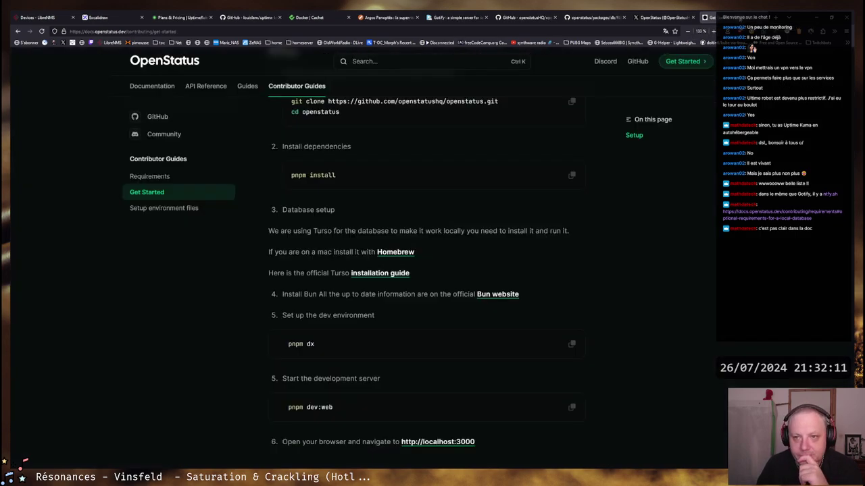
pyautogui.scroll(-2, 304, 220)
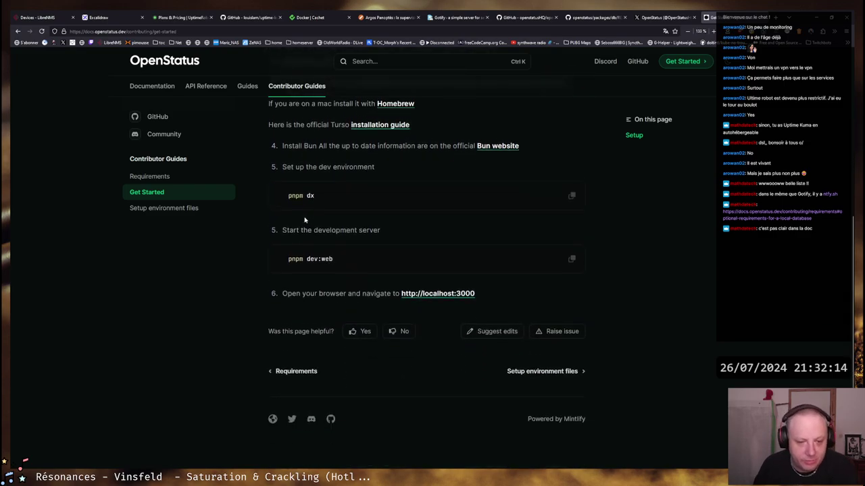
pyautogui.moveTo(394, 290); pyautogui.dragTo(290, 291)
pyautogui.click(289, 290)
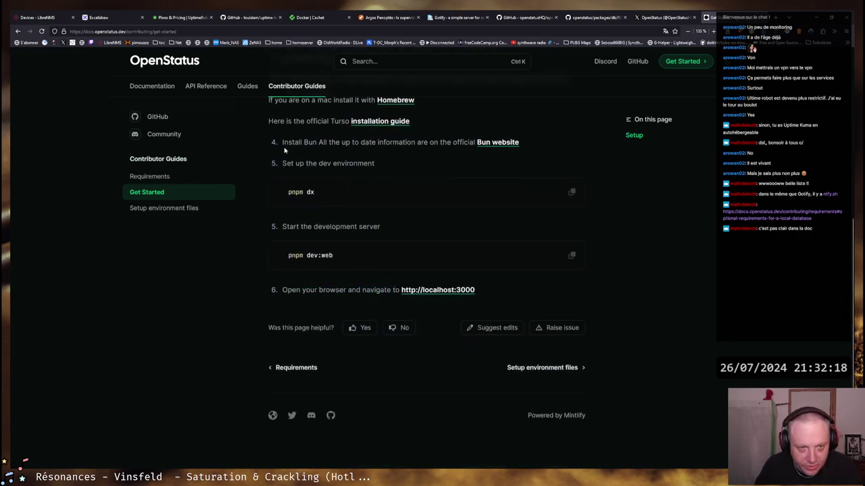
pyautogui.moveTo(290, 165); pyautogui.dragTo(378, 167)
pyautogui.click(378, 168)
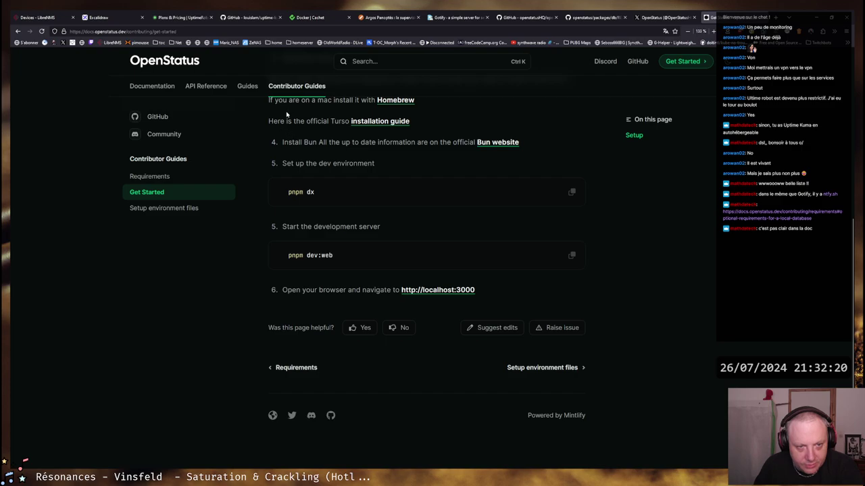
# - Select the pnpm dx command, then check the openstatus db package and repository READMEs
pyautogui.tripleClick(294, 194)
pyautogui.click(308, 192)
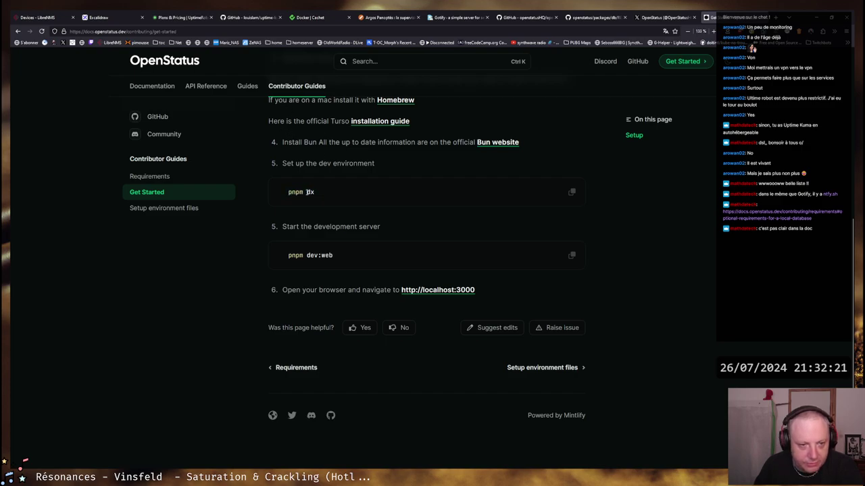
pyautogui.doubleClick(309, 193)
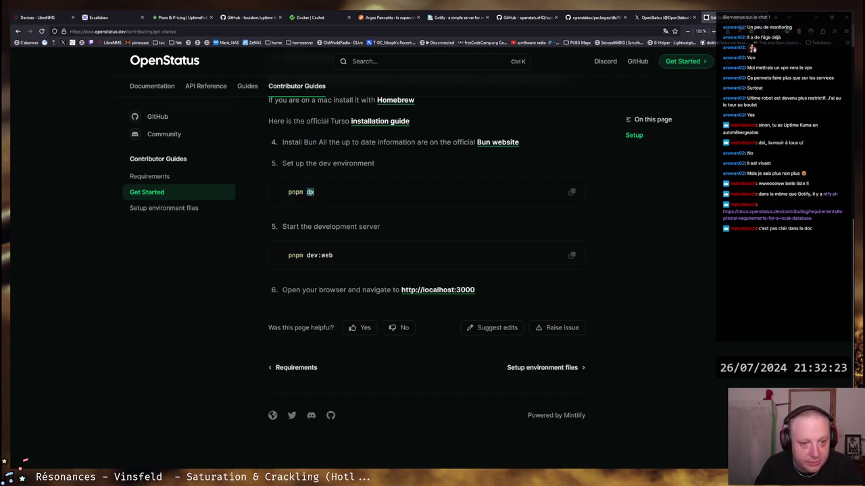
pyautogui.click(597, 17)
pyautogui.click(527, 17)
# - Back on the openstatus repository README, scroll through pnpm-lock.yaml and return to the file list
pyautogui.click(580, 12)
pyautogui.click(527, 17)
pyautogui.scroll(-3, 262, 265)
pyautogui.scroll(15, 293, 264)
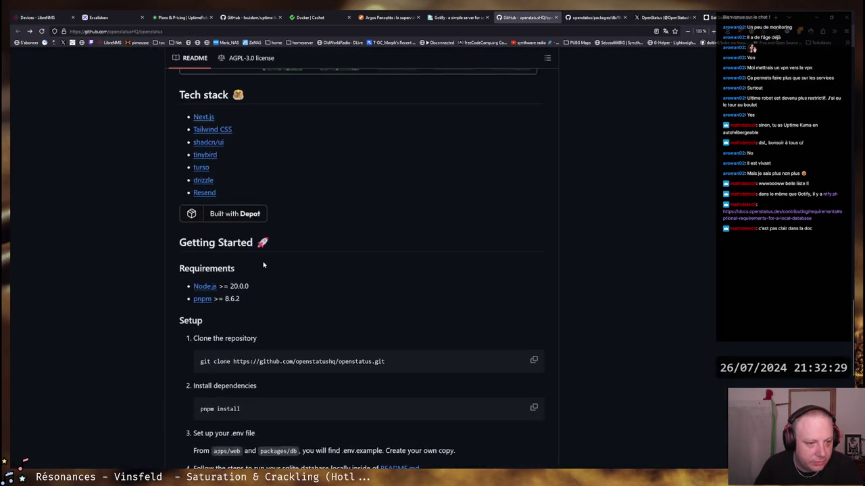
pyautogui.scroll(15, 293, 263)
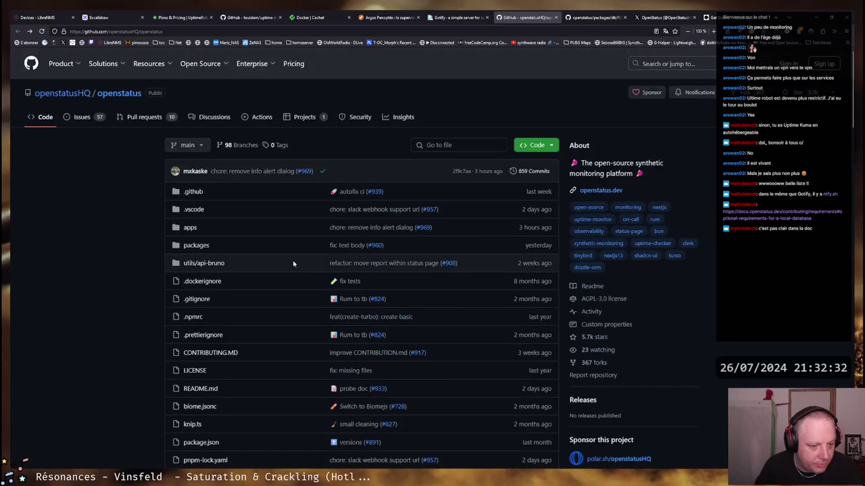
pyautogui.scroll(-3, 294, 264)
pyautogui.click(210, 347)
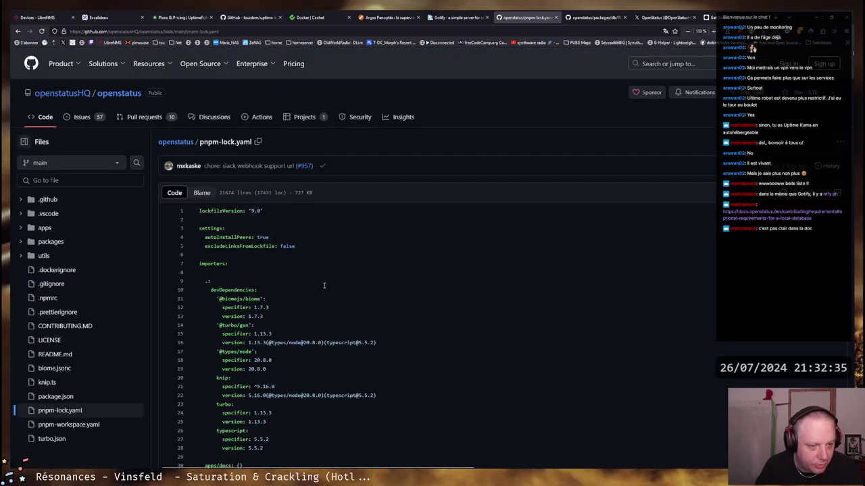
pyautogui.scroll(-20, 252, 201)
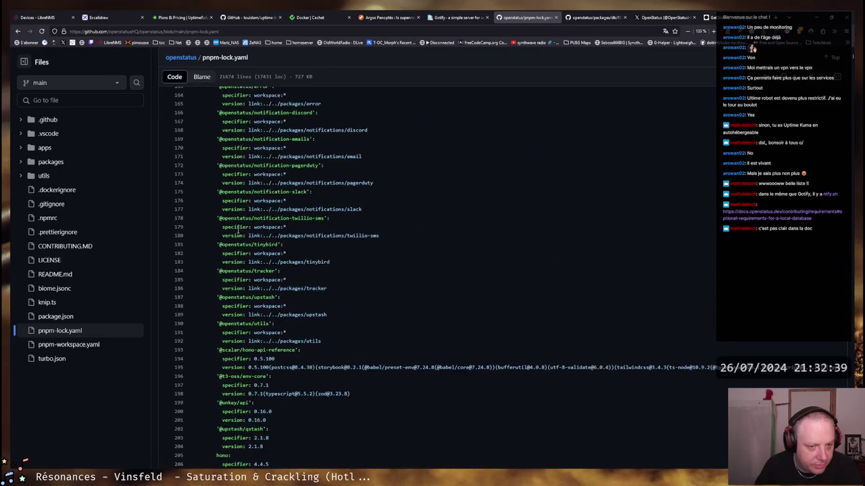
pyautogui.scroll(-9, 238, 231)
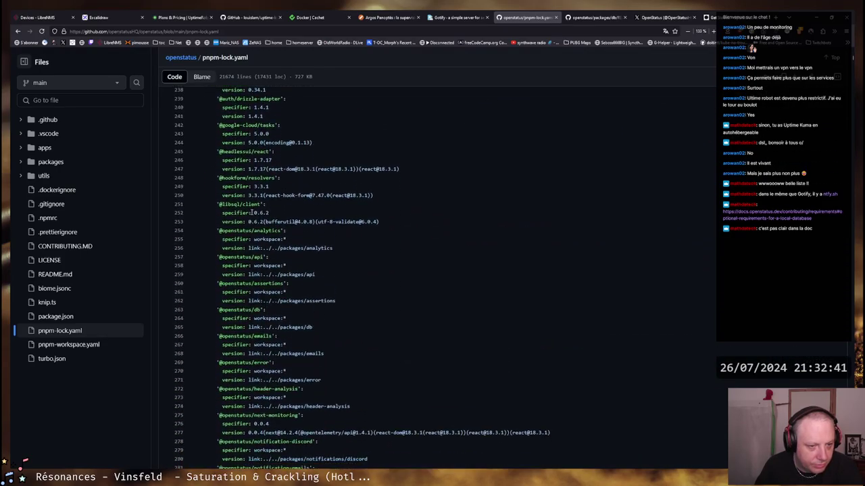
pyautogui.scroll(-15, 253, 210)
pyautogui.scroll(-14, 256, 204)
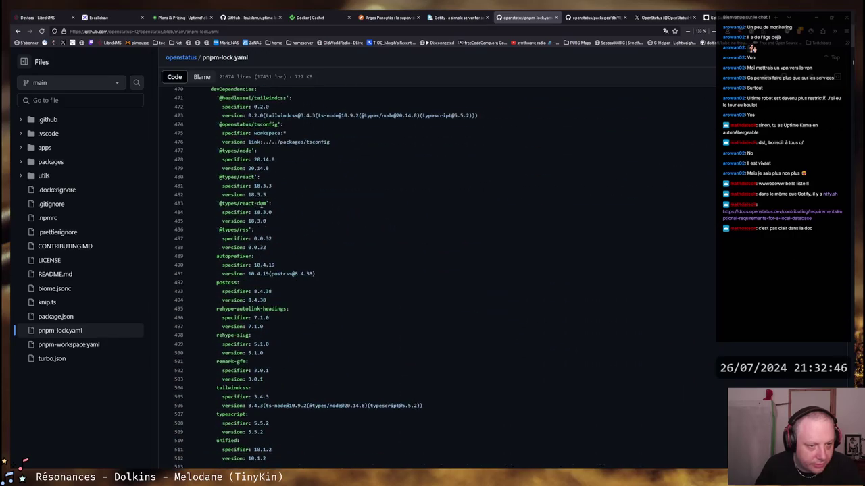
pyautogui.hotkey('alt', 'Left')
# - View and reload pnpm-workspace.yaml, then go back to the repository root listing
pyautogui.click(210, 369)
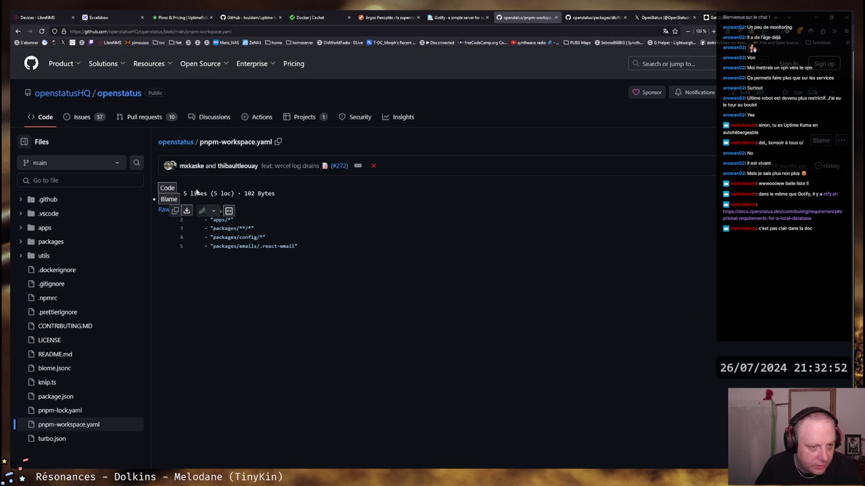
pyautogui.rightClick(374, 248)
pyautogui.click(418, 217)
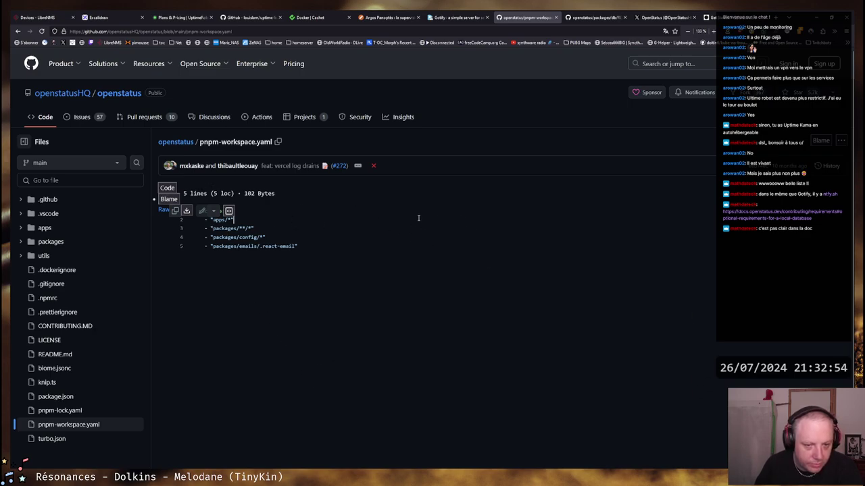
pyautogui.press('F5')
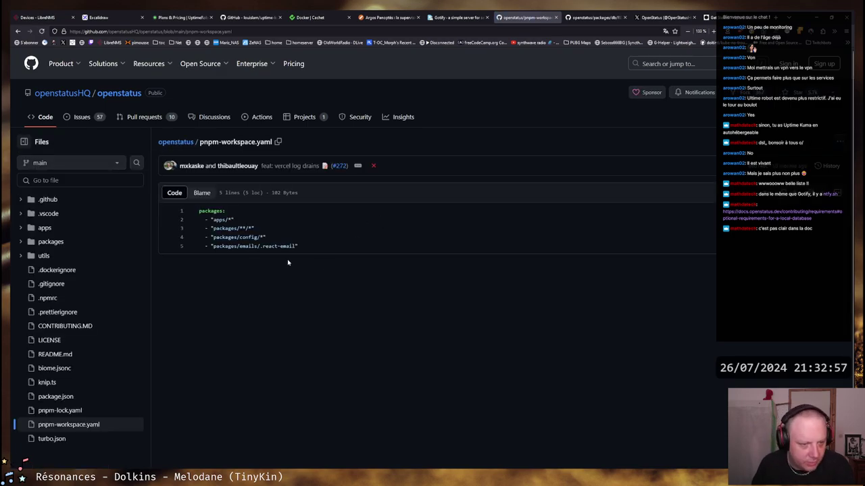
pyautogui.hotkey('alt', 'Left')
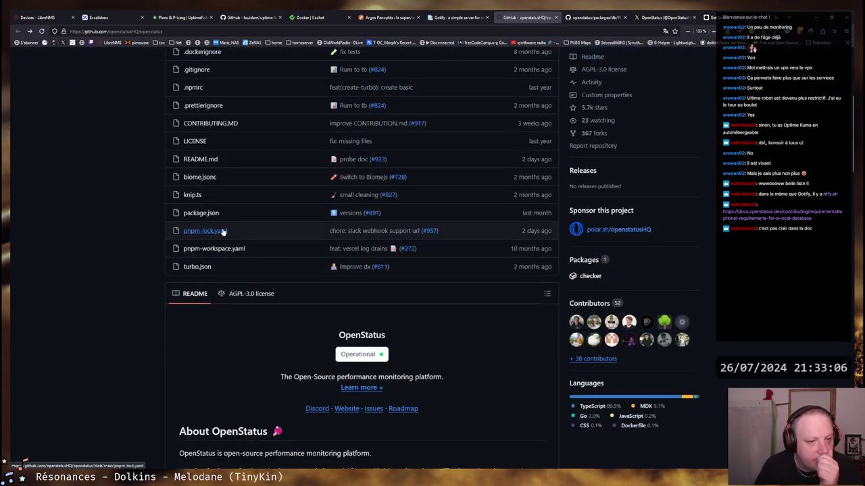
# - Scroll pnpm-lock.yaml down to its final line 21674, then close that page
pyautogui.click(203, 230)
pyautogui.scroll(-20, 527, 263)
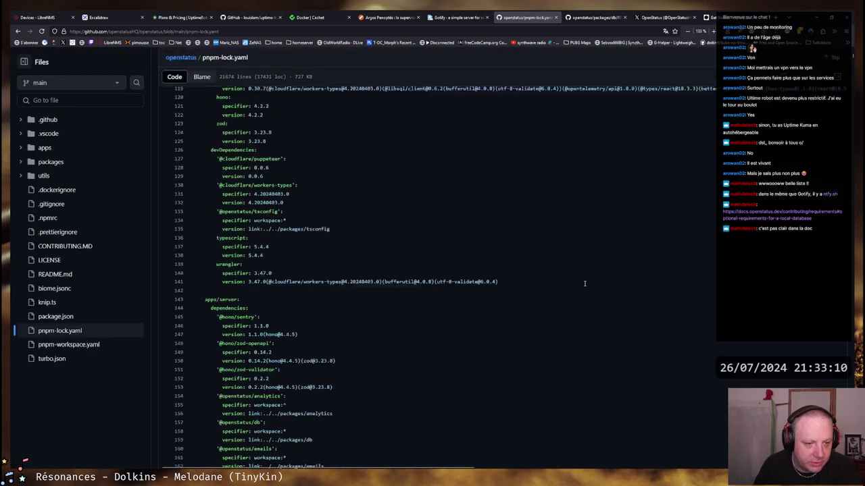
pyautogui.scroll(-20, 582, 281)
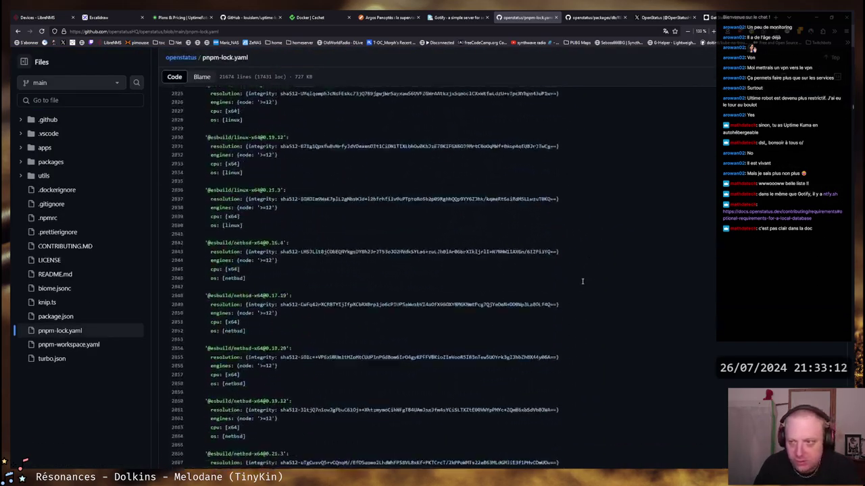
pyautogui.scroll(-10, 579, 279)
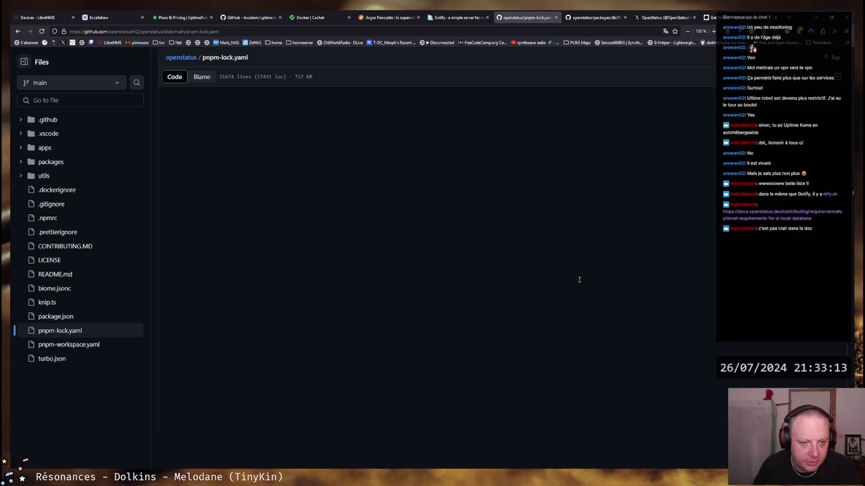
pyautogui.scroll(-20, 579, 280)
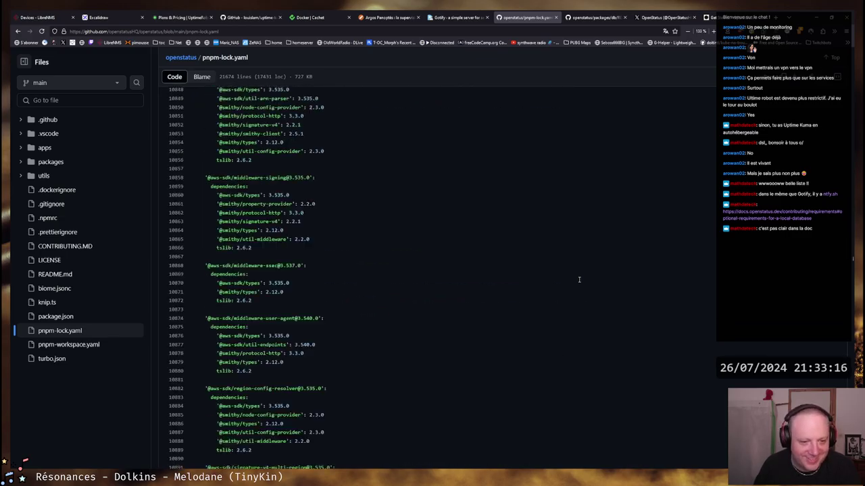
pyautogui.scroll(-15, 579, 280)
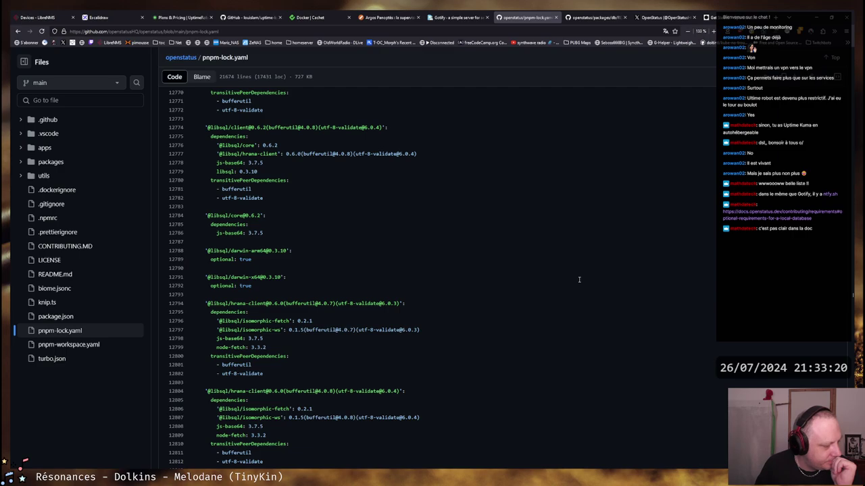
pyautogui.scroll(-15, 579, 280)
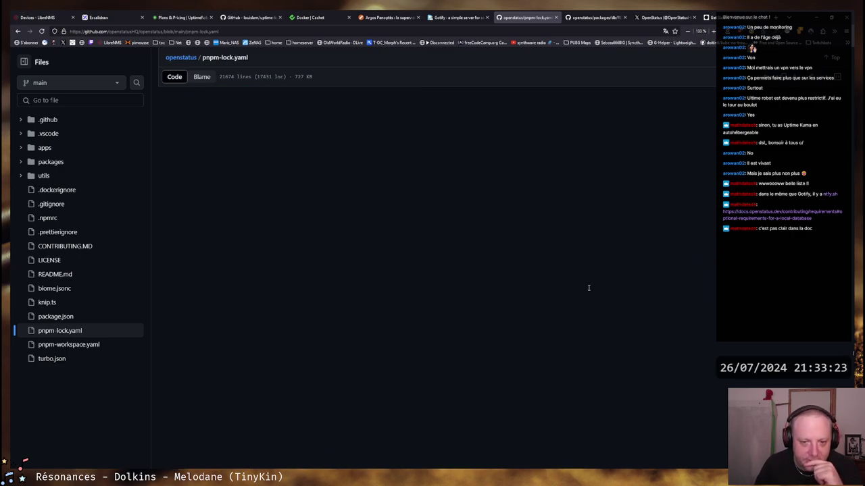
pyautogui.scroll(-20, 588, 288)
pyautogui.scroll(-20, 589, 288)
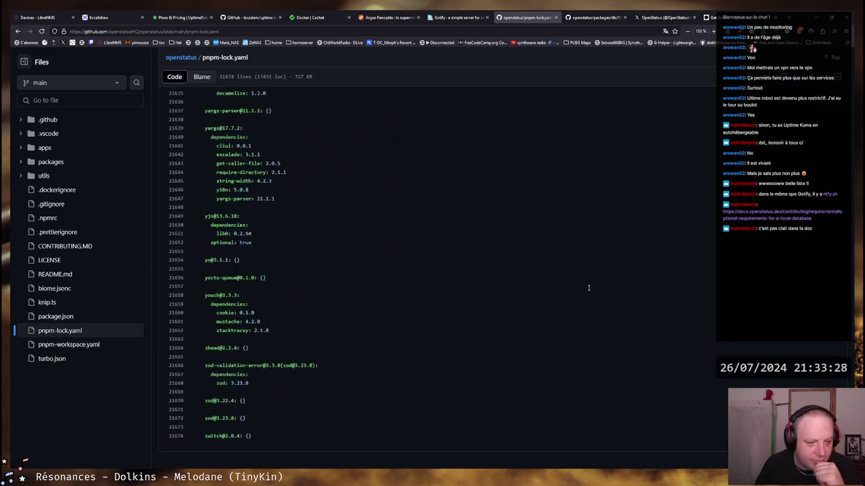
pyautogui.scroll(2, 371, 286)
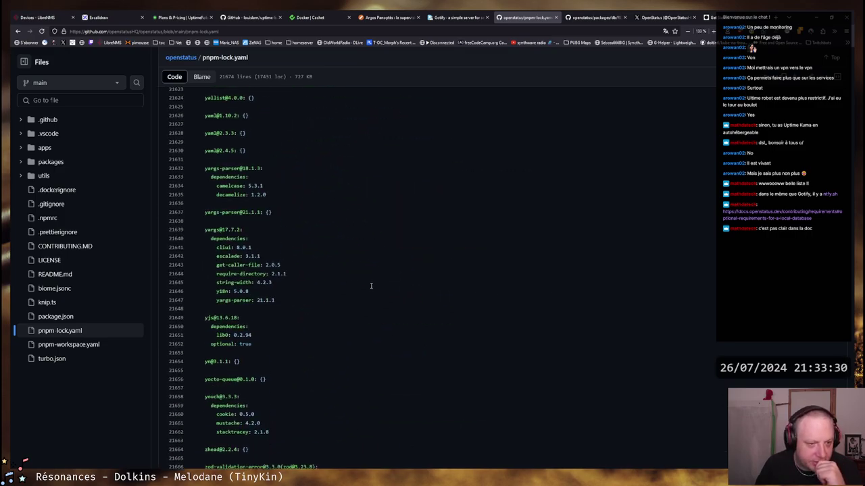
pyautogui.scroll(-3, 371, 285)
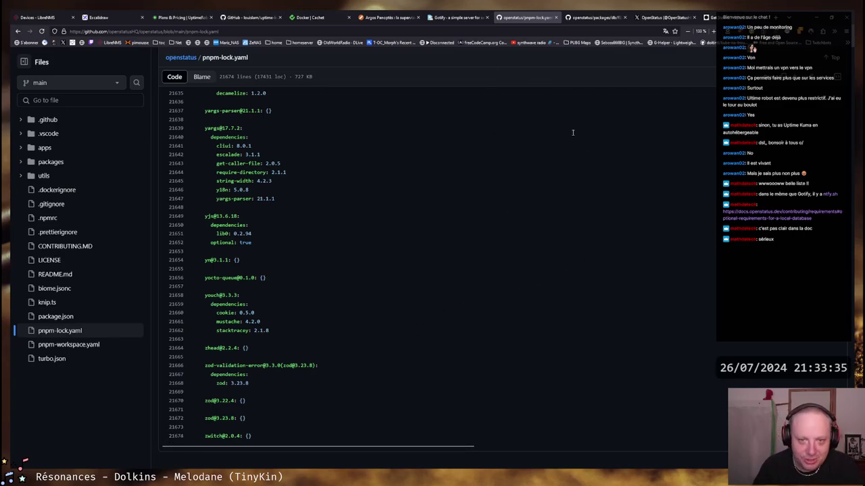
pyautogui.middleClick(526, 21)
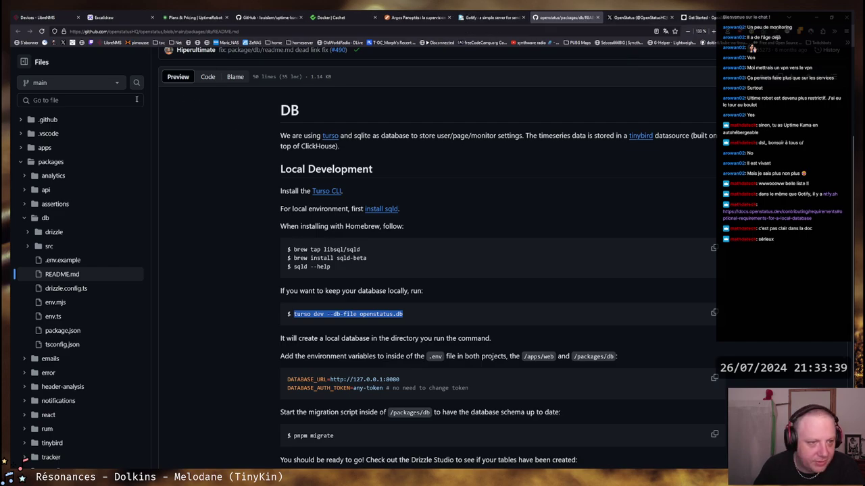
# - Scroll the openstatus root README to its Videos section, then return to the Get Started docs
pyautogui.scroll(2, 263, 135)
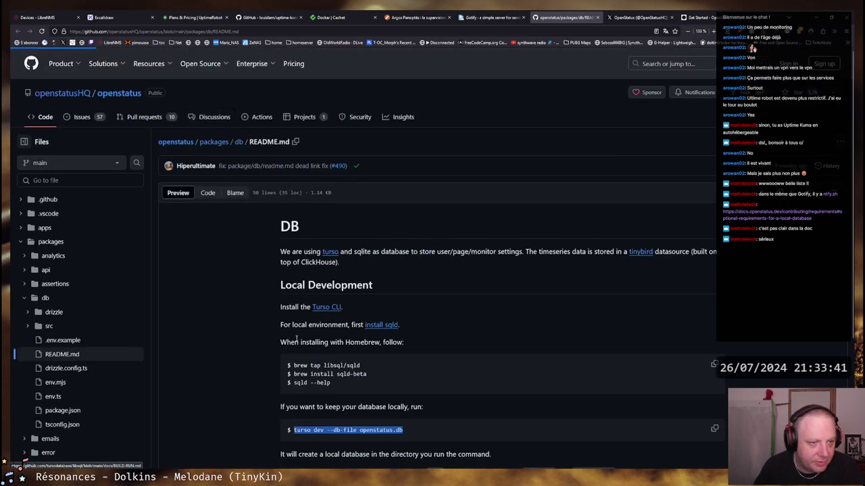
pyautogui.hotkey('alt', 'Left')
pyautogui.scroll(-15, 426, 306)
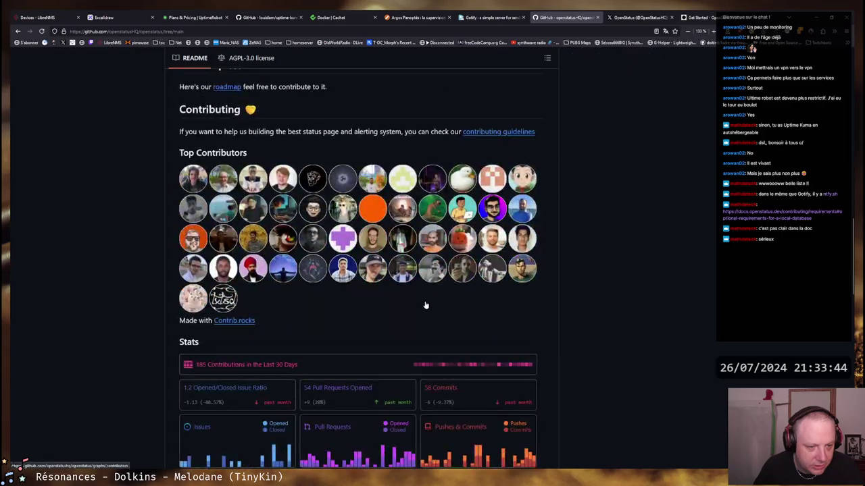
pyautogui.scroll(-20, 426, 305)
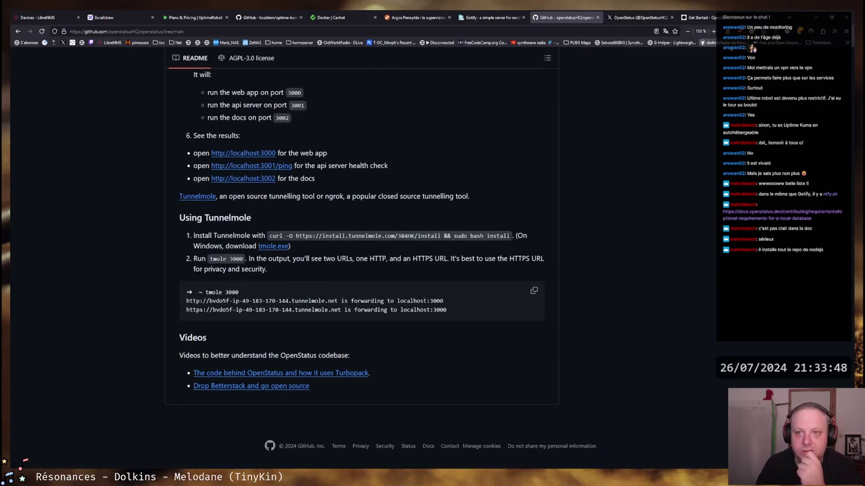
pyautogui.click(700, 17)
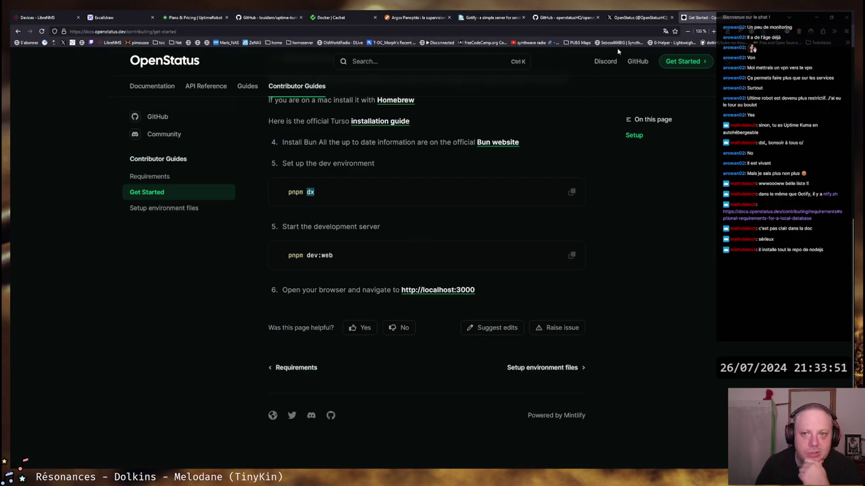
# - From the OpenStatus X profile, browse the Notifications feed of replies and reposts
pyautogui.click(639, 17)
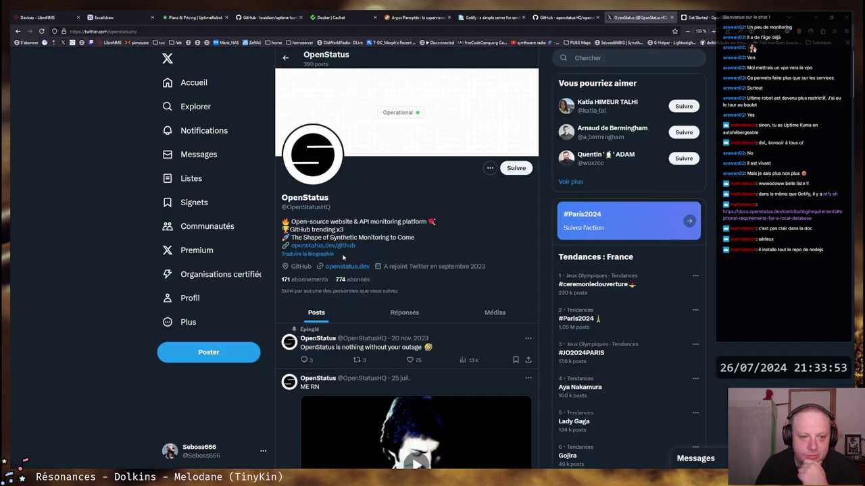
pyautogui.click(203, 131)
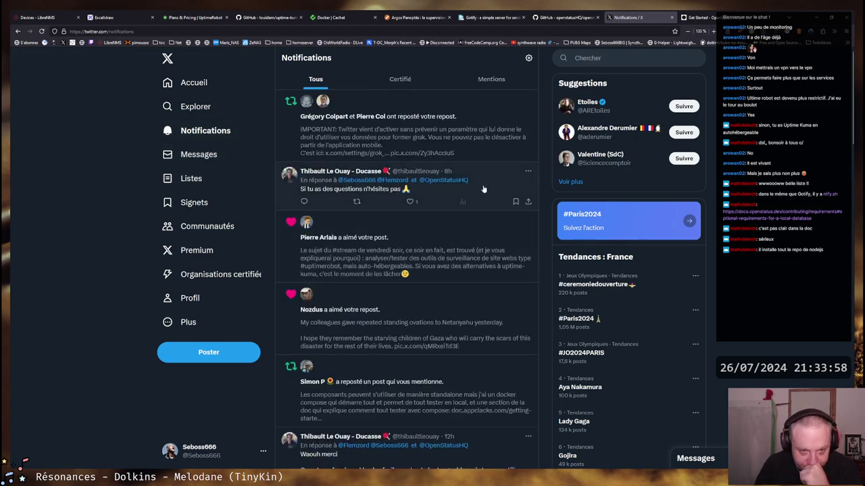
pyautogui.scroll(-1, 483, 189)
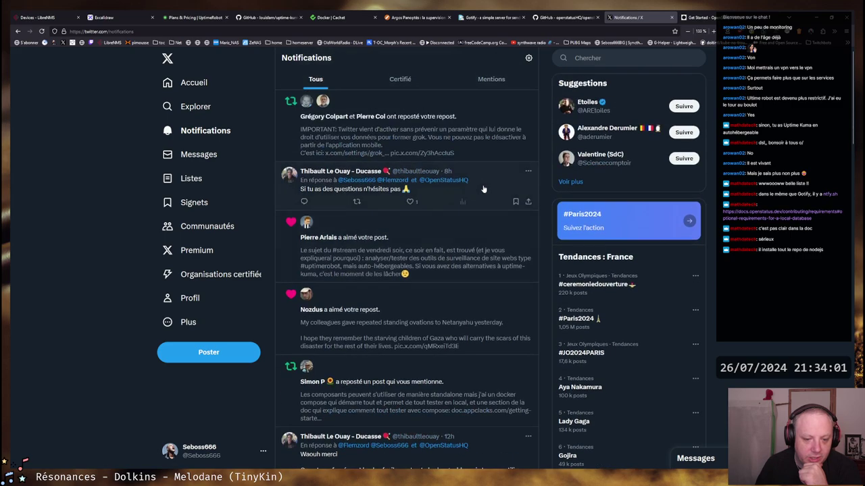
pyautogui.scroll(1, 483, 189)
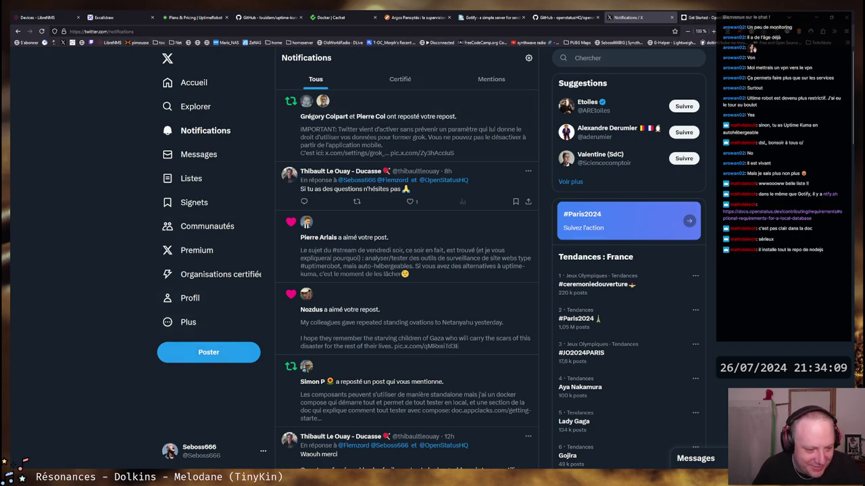
# - Show Joplin's 'Monitoring sites web' note, glance at the OpenStatus GitHub tab, then return to the note
pyautogui.moveTo(137, 485)
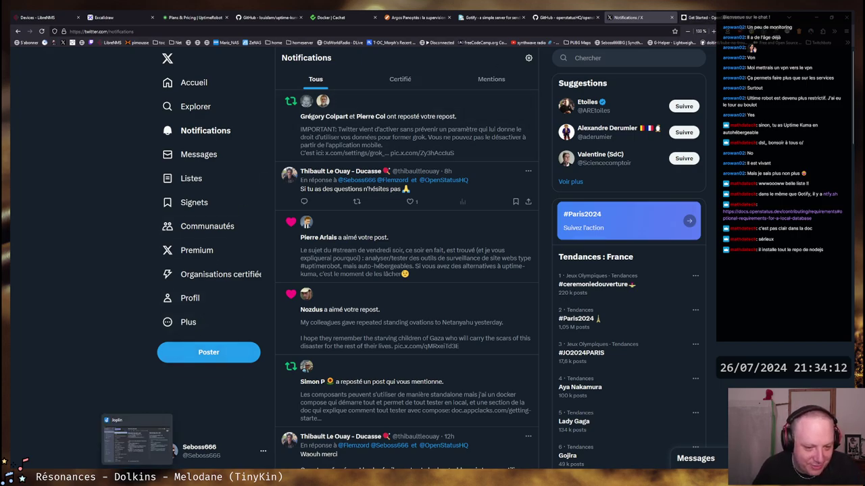
pyautogui.click(137, 443)
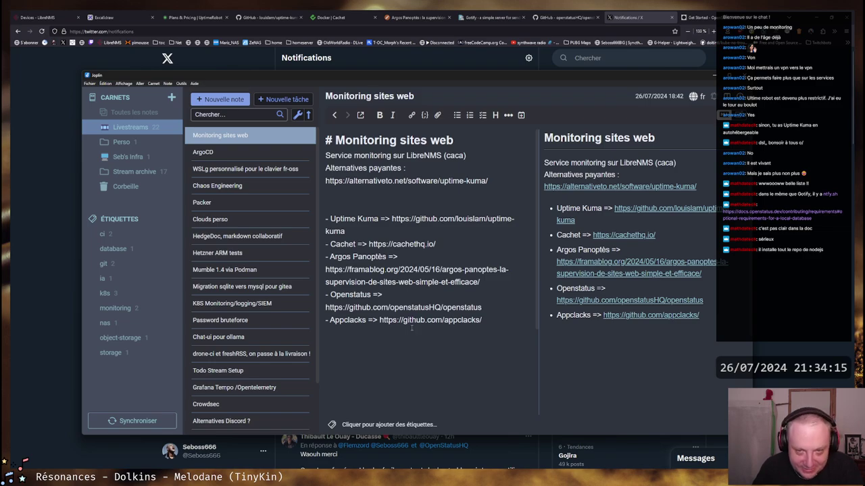
pyautogui.click(636, 18)
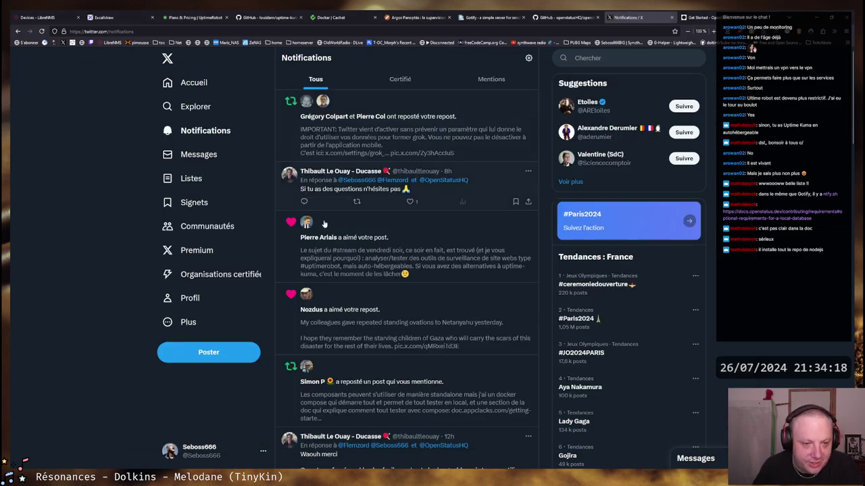
pyautogui.scroll(-5, 405, 264)
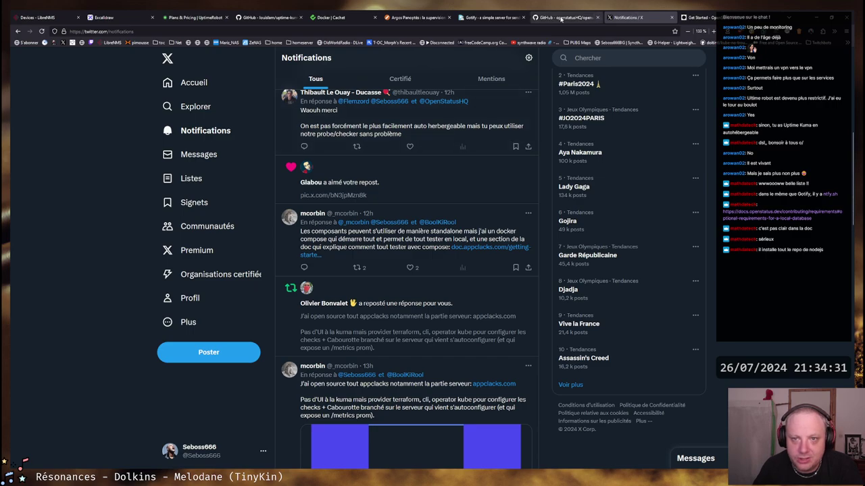
pyautogui.click(585, 17)
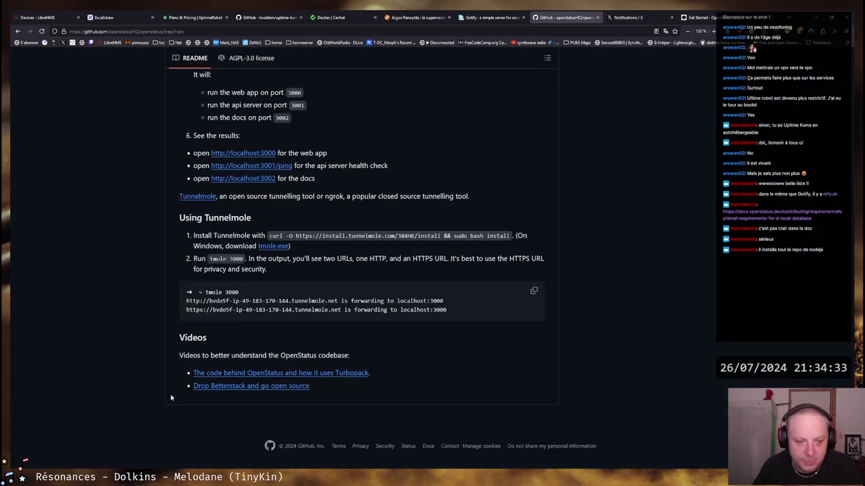
pyautogui.hotkey('alt', 'Tab')
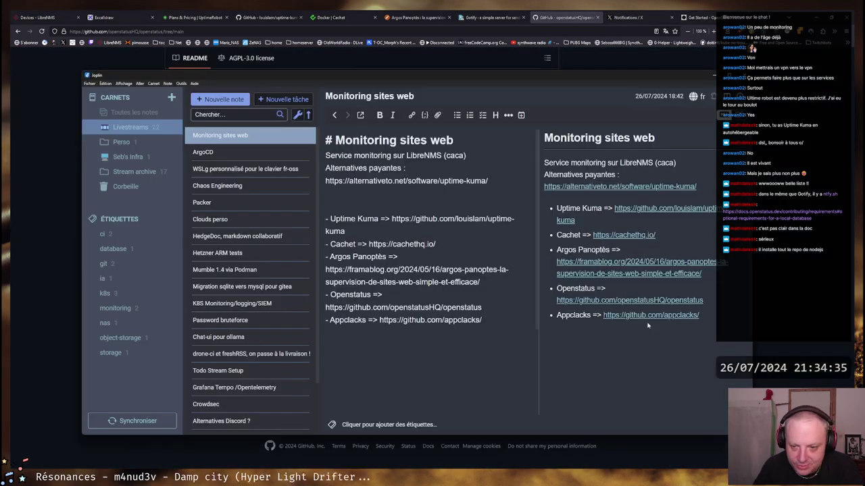
# - Open the Appclacks GitHub organisation from the note and read the terraform-provider-appclacks description
pyautogui.click(658, 314)
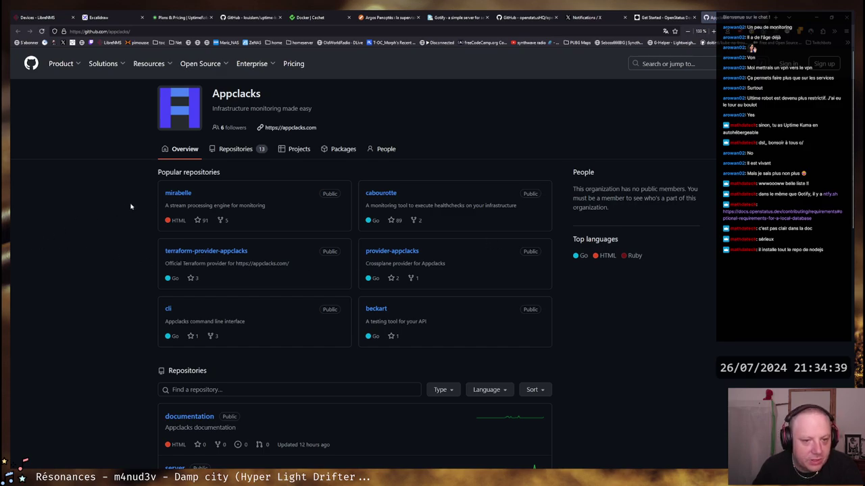
pyautogui.scroll(-3, 131, 207)
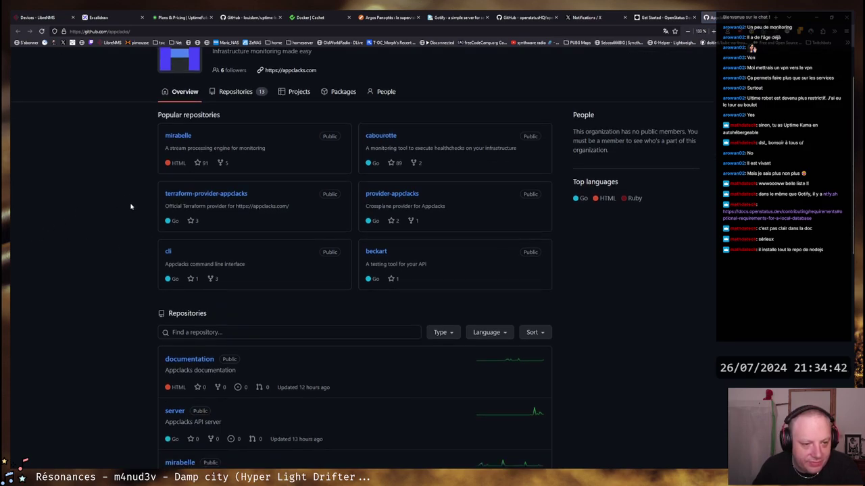
pyautogui.moveTo(289, 150); pyautogui.dragTo(166, 148)
pyautogui.click(166, 149)
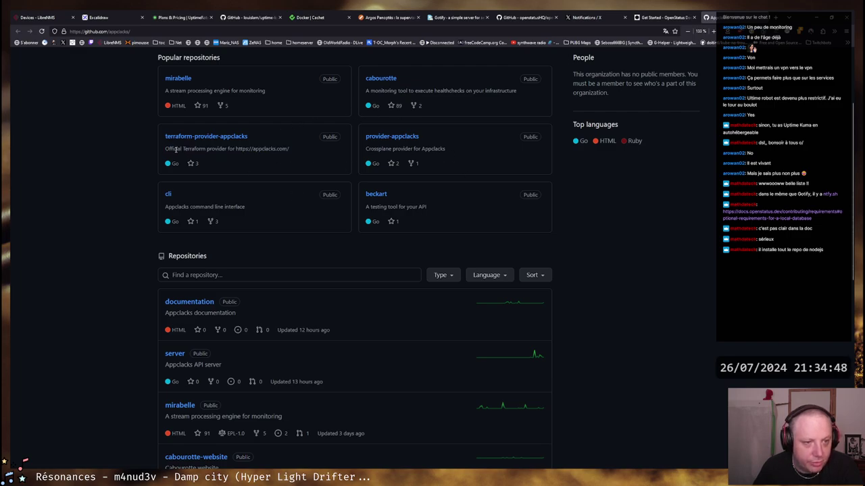
pyautogui.moveTo(166, 148); pyautogui.dragTo(308, 150)
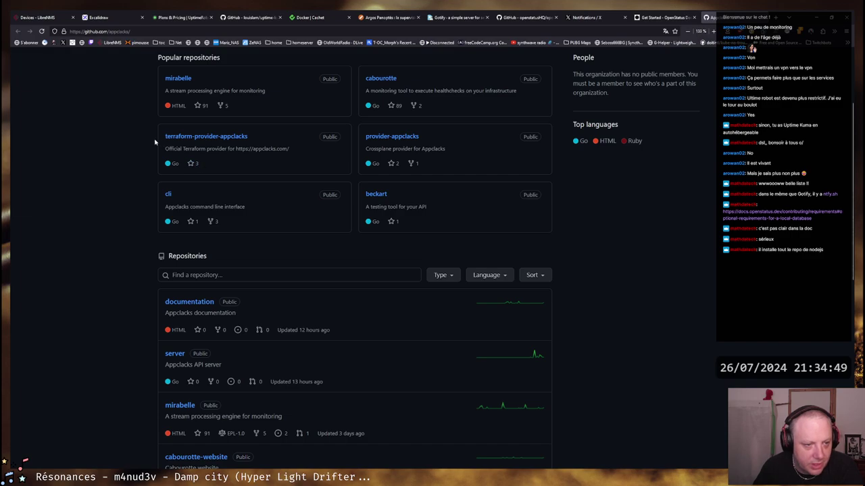
pyautogui.moveTo(163, 137); pyautogui.dragTo(295, 137)
pyautogui.click(125, 133)
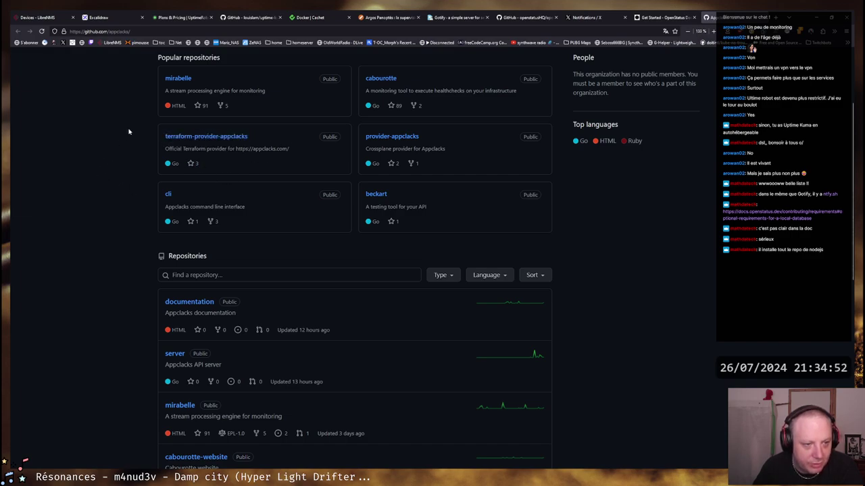
# - Scroll through the remaining Appclacks repositories and open the appclacks.com homepage
pyautogui.scroll(-1, 129, 235)
pyautogui.scroll(-2, 129, 234)
pyautogui.scroll(-1, 129, 234)
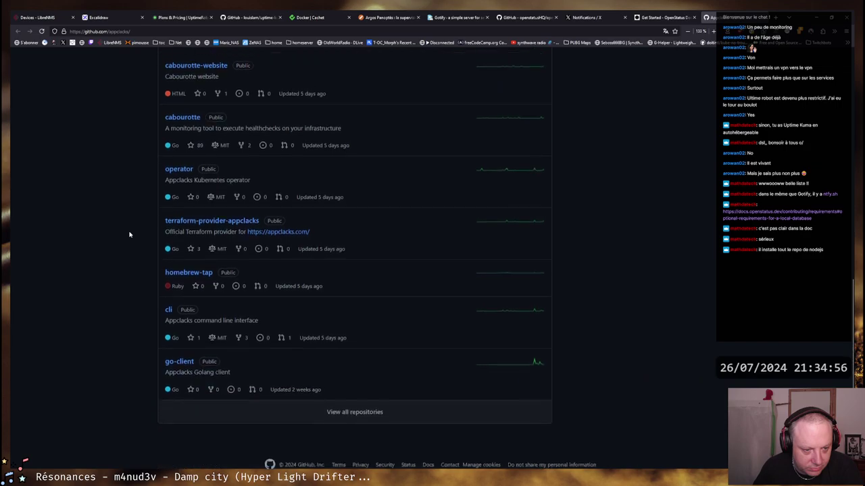
pyautogui.scroll(-1, 129, 235)
pyautogui.scroll(3, 129, 234)
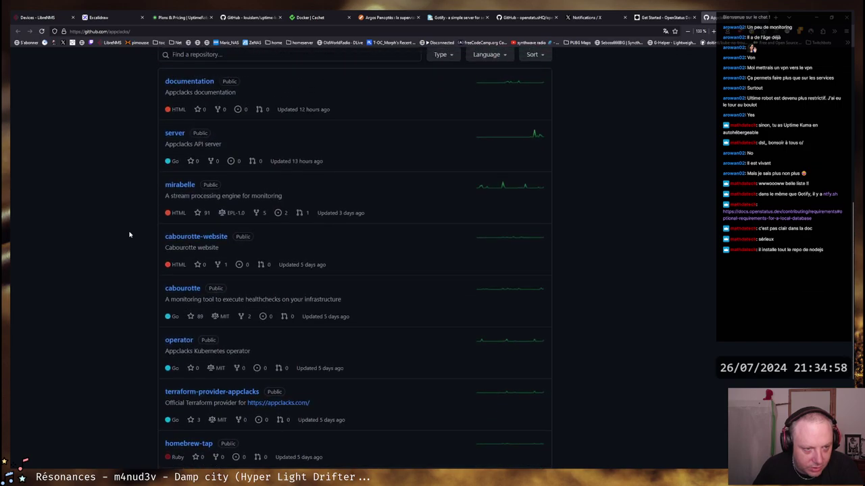
pyautogui.scroll(4, 129, 234)
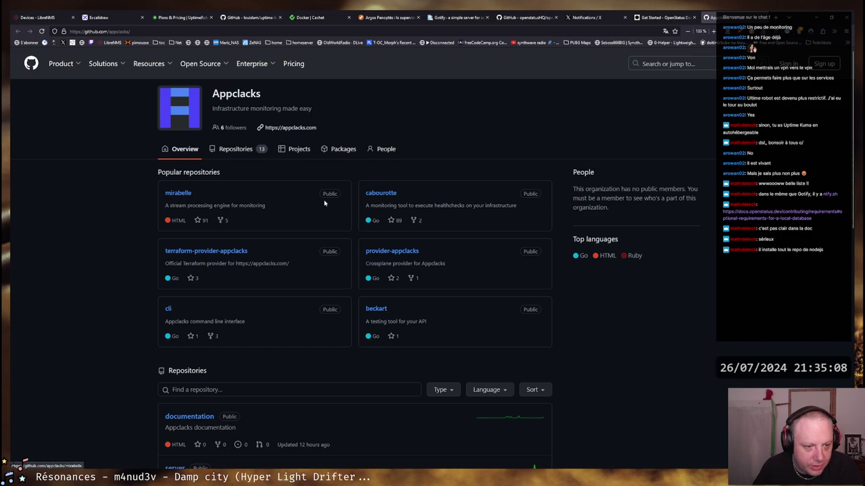
pyautogui.scroll(-3, 362, 275)
pyautogui.scroll(-3, 362, 275)
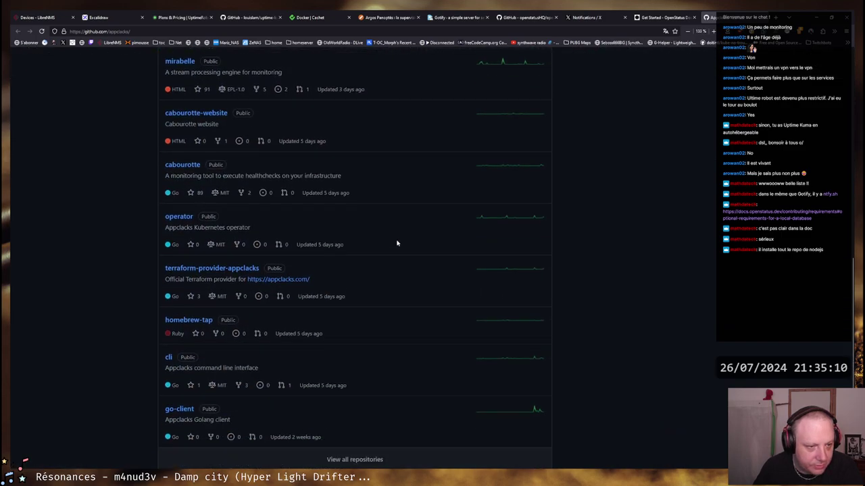
pyautogui.scroll(-1, 397, 243)
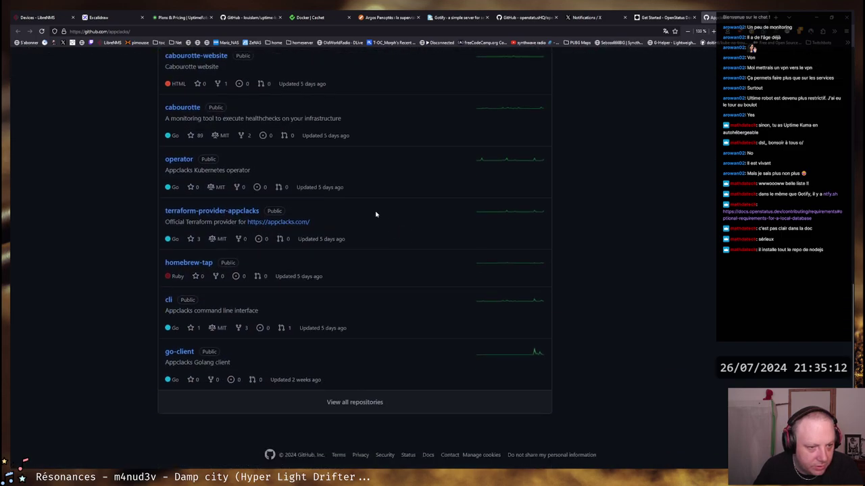
pyautogui.click(298, 223)
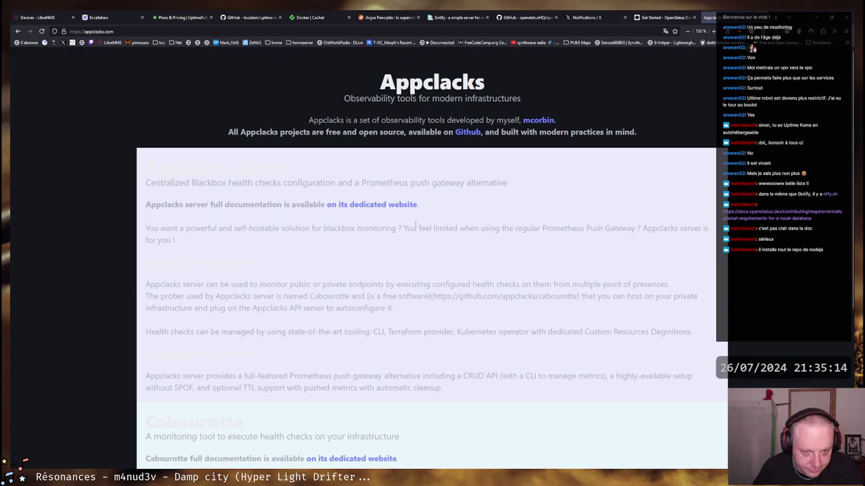
pyautogui.moveTo(152, 204); pyautogui.dragTo(317, 205)
pyautogui.click(317, 205)
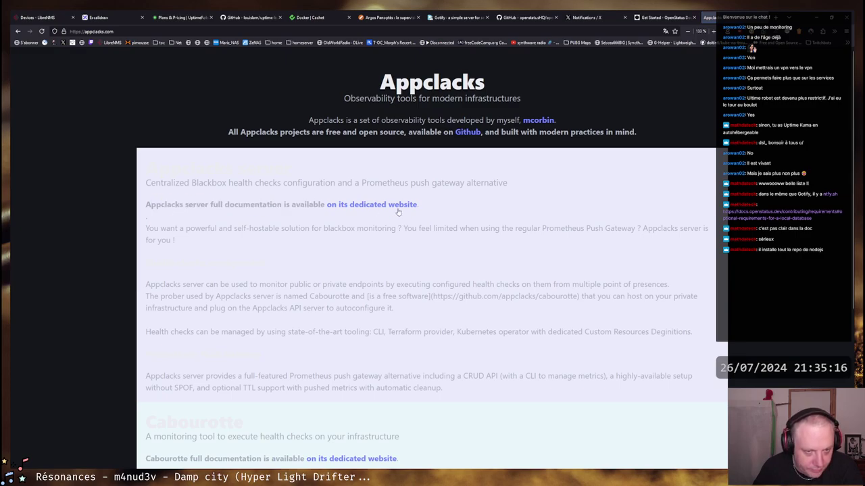
# - Open the Appclacks server docs welcome page and read its Cabourotte and self-hosting paragraphs
pyautogui.click(395, 204)
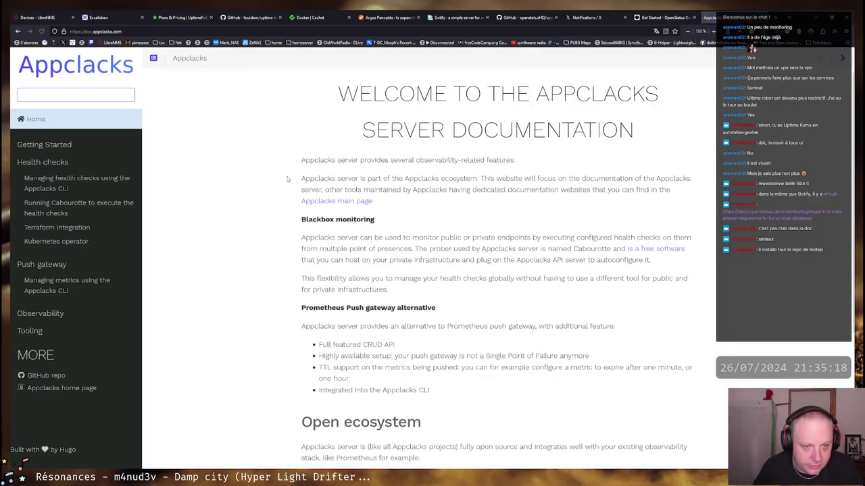
pyautogui.scroll(-3, 404, 260)
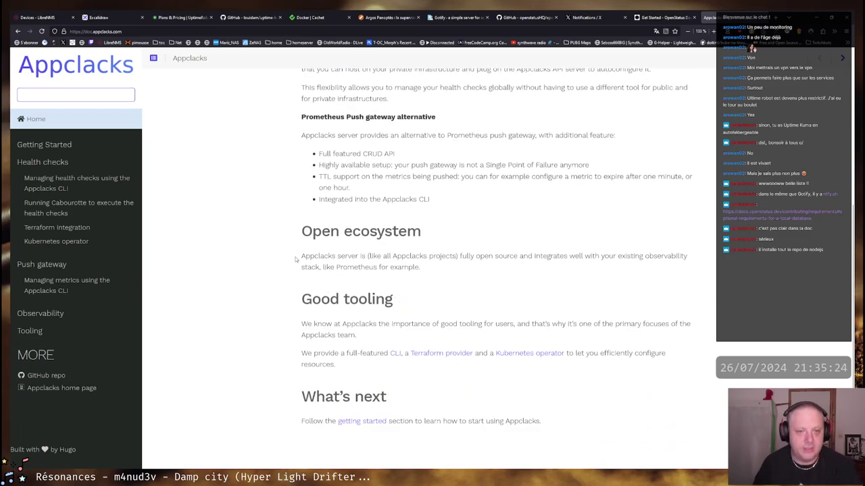
pyautogui.scroll(2, 295, 259)
pyautogui.scroll(2, 295, 259)
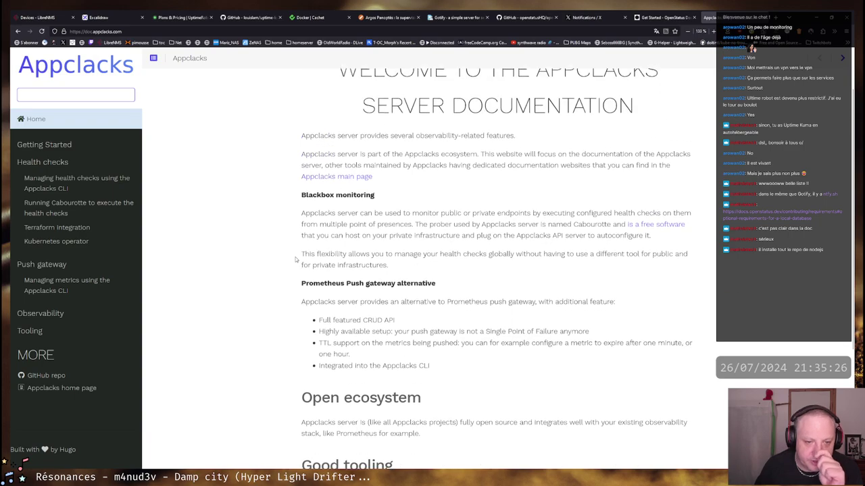
pyautogui.scroll(-2, 296, 260)
pyautogui.scroll(1, 295, 260)
pyautogui.scroll(1, 295, 259)
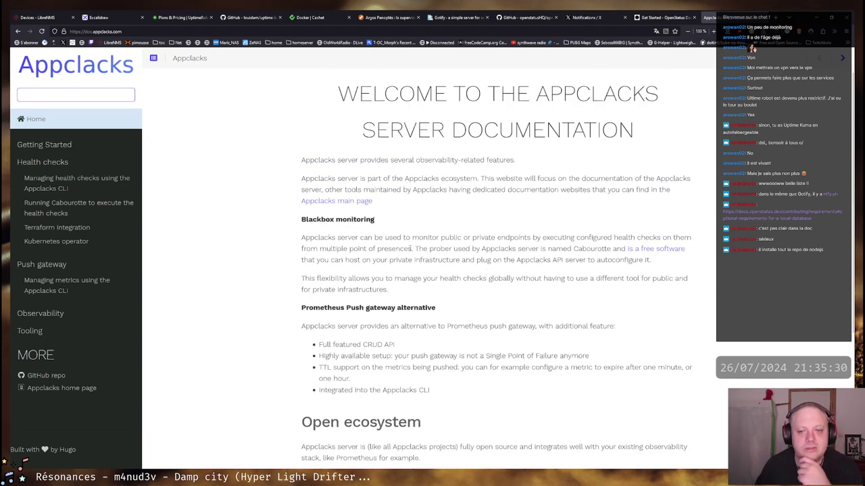
pyautogui.moveTo(417, 249); pyautogui.dragTo(617, 250)
pyautogui.click(544, 251)
pyautogui.moveTo(312, 260); pyautogui.dragTo(389, 289)
pyautogui.click(389, 289)
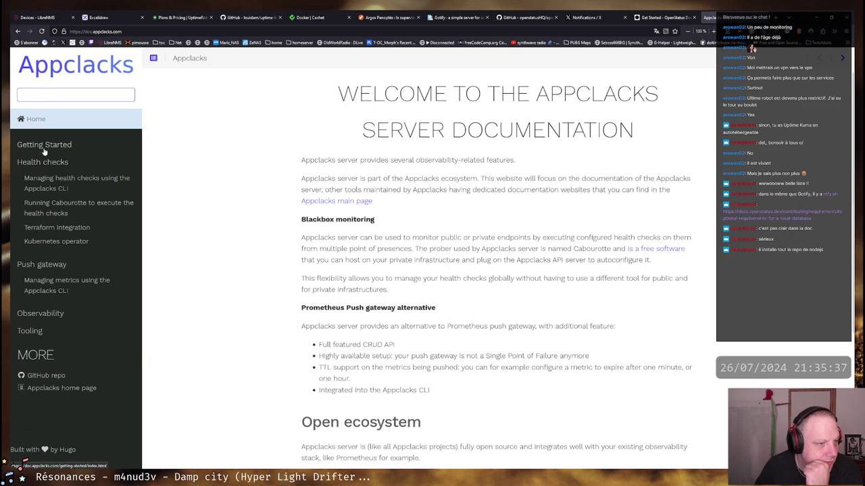
# - Open the Kubernetes operator docs page and scroll to the DNSHealthcheck YAML example
pyautogui.click(48, 241)
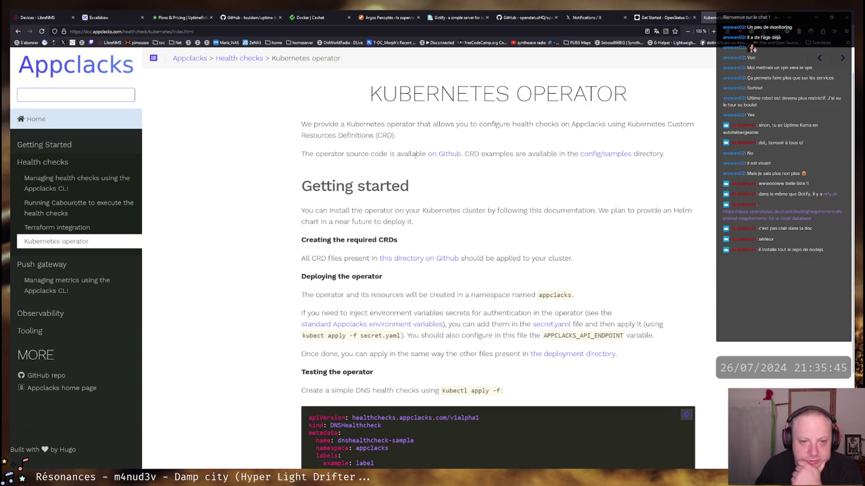
pyautogui.scroll(-3, 453, 198)
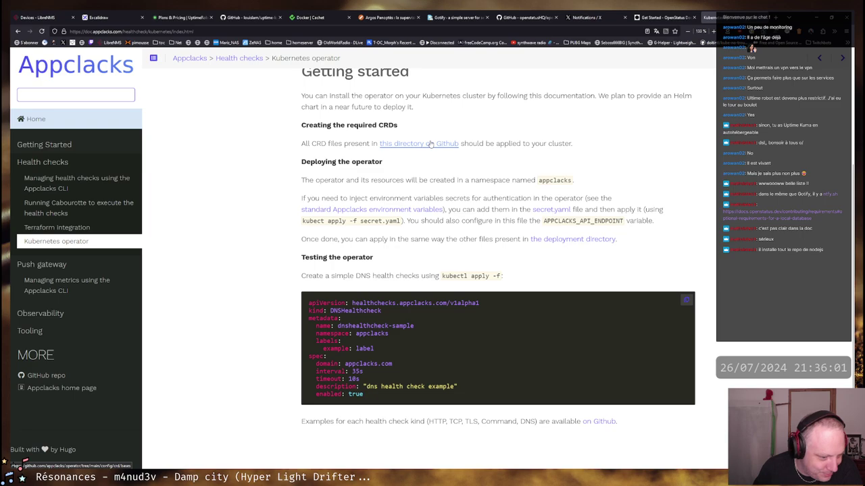
# - Open the appclacks/operator repository and open its Appclacks documentation website link in a new tab
pyautogui.click(429, 144)
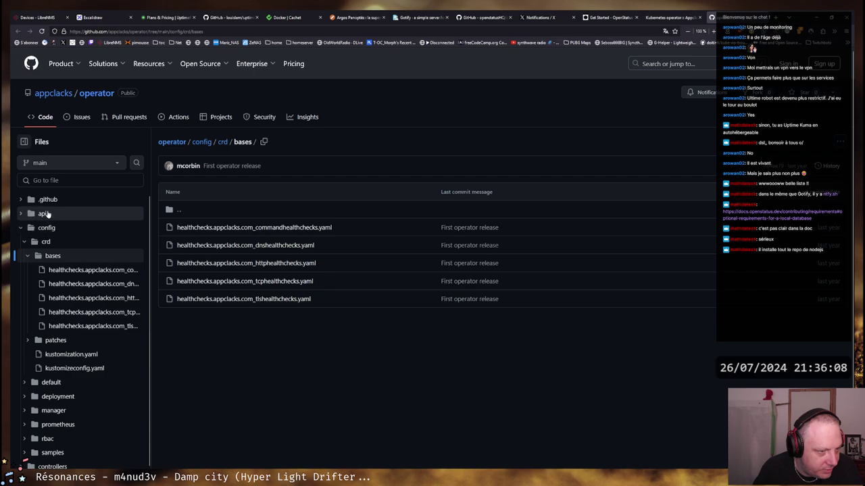
pyautogui.scroll(-1, 78, 236)
pyautogui.scroll(1, 74, 223)
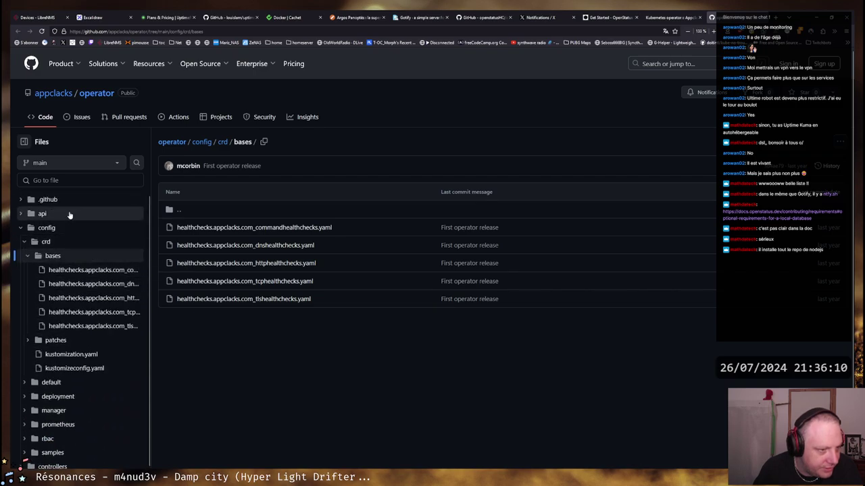
pyautogui.click(101, 94)
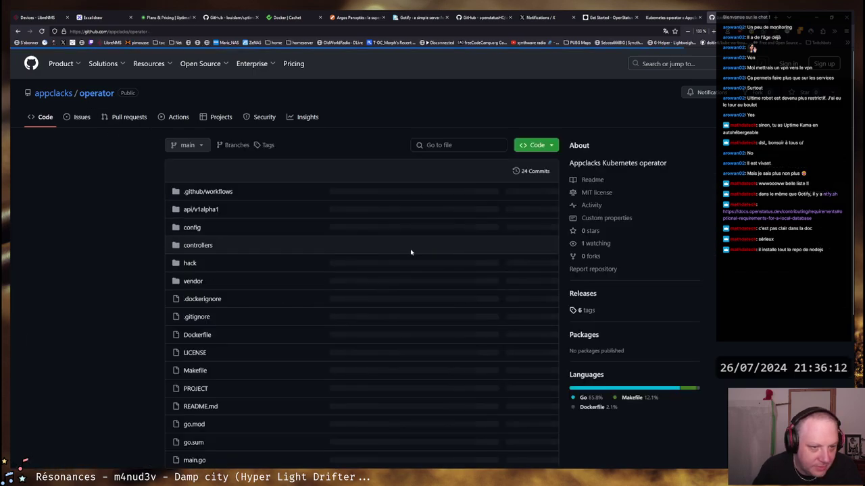
pyautogui.scroll(-4, 291, 266)
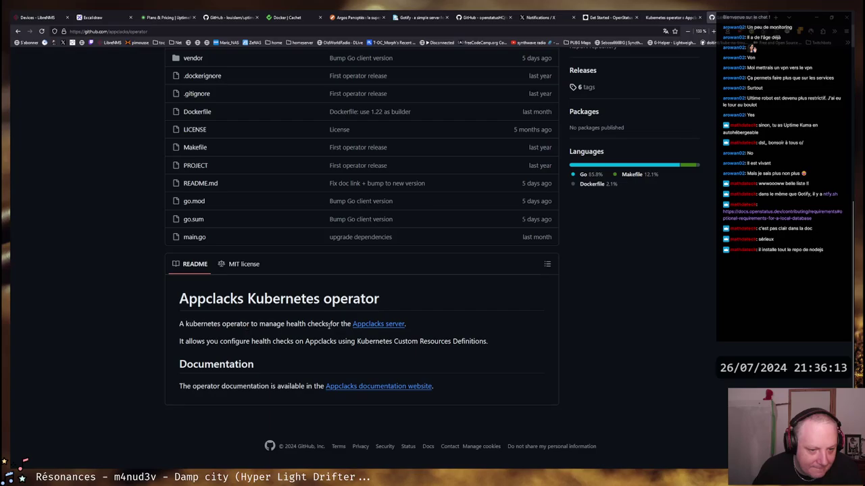
pyautogui.moveTo(186, 341); pyautogui.dragTo(476, 341)
pyautogui.click(267, 384)
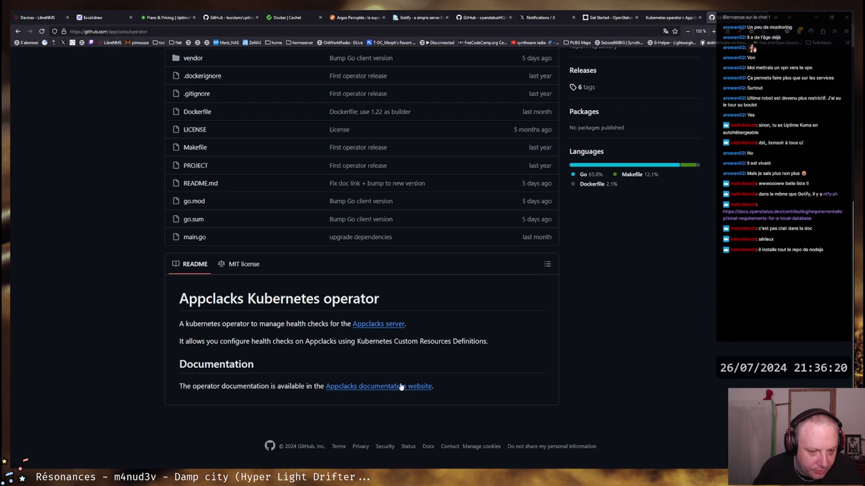
pyautogui.middleClick(376, 386)
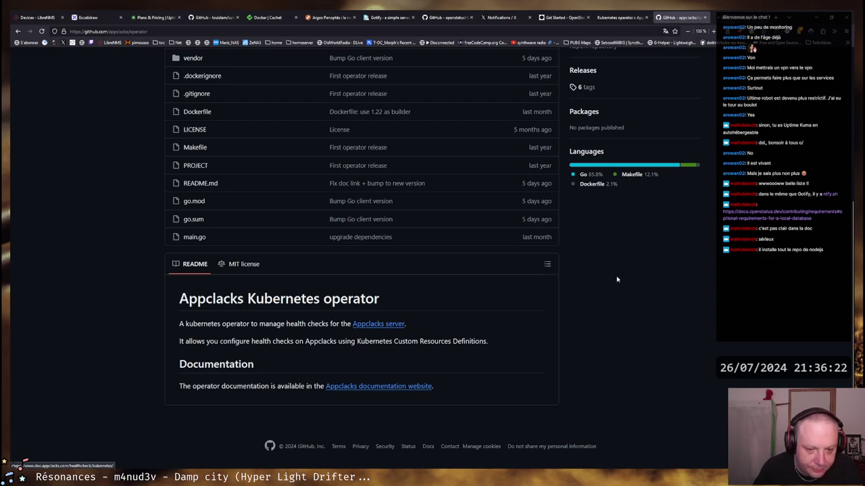
# - Review the Kubernetes operator docs page and open its 'on Github' source link in a background tab
pyautogui.hotkey('ctrl', 'Tab')
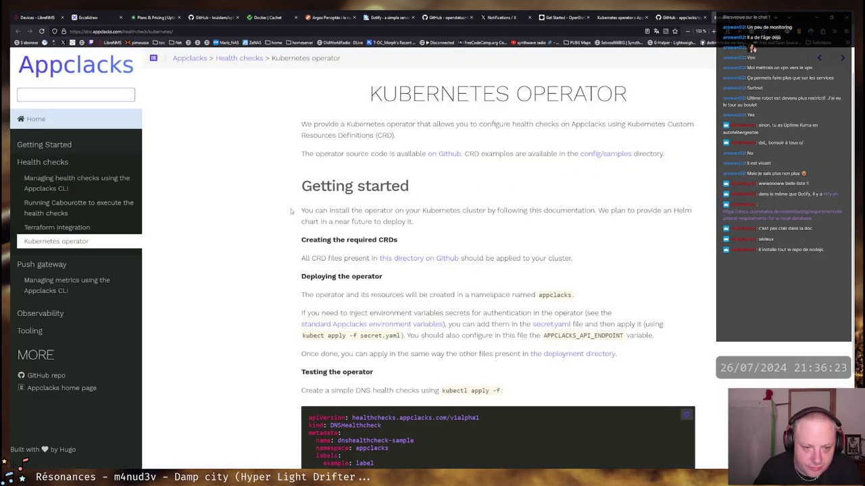
pyautogui.scroll(-3, 291, 210)
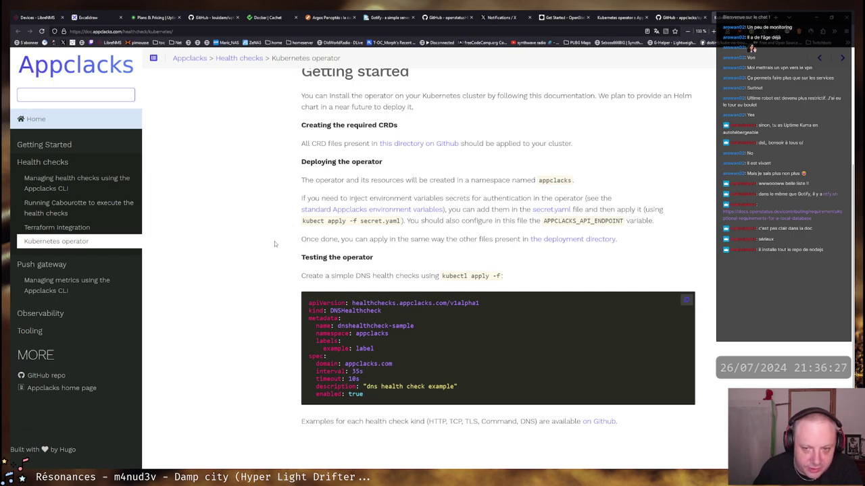
pyautogui.scroll(3, 266, 219)
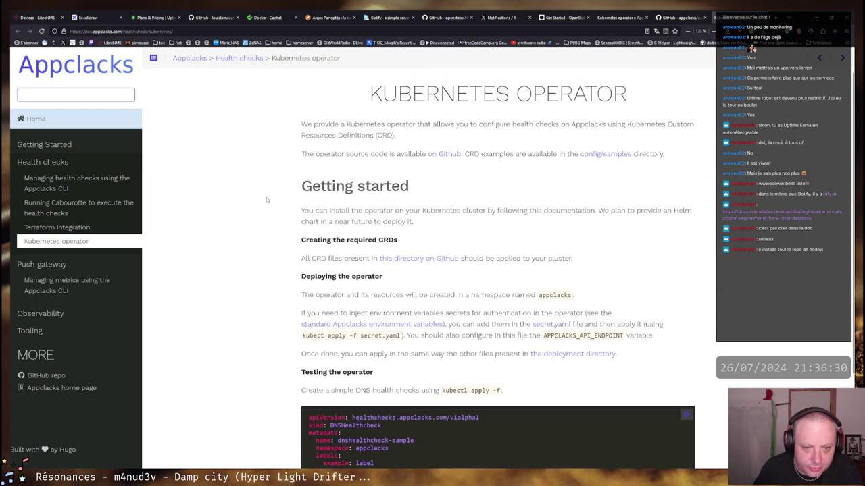
pyautogui.middleClick(446, 154)
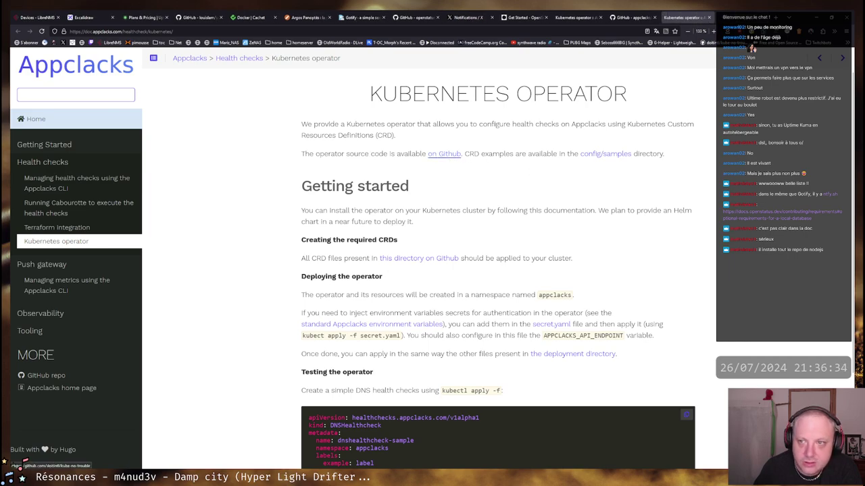
# - Browse the appclacks/operator GitHub repository's file list and README, then return to the docs
pyautogui.click(659, 17)
pyautogui.scroll(3, 254, 223)
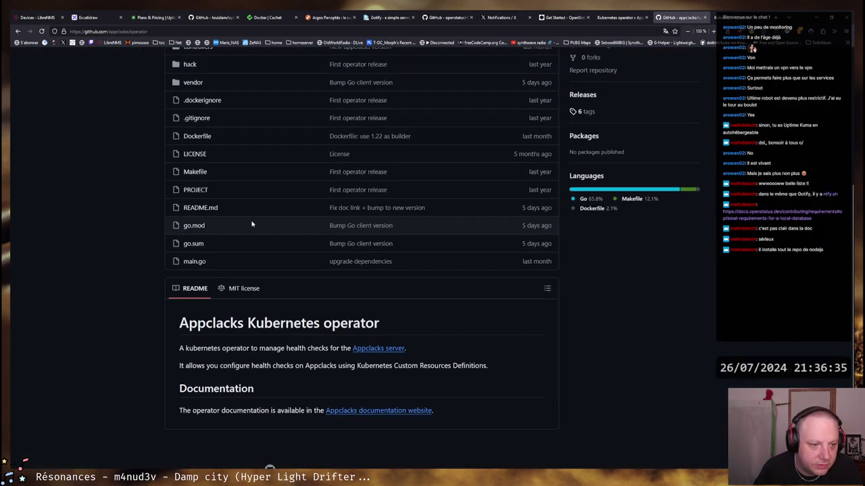
pyautogui.scroll(1, 257, 221)
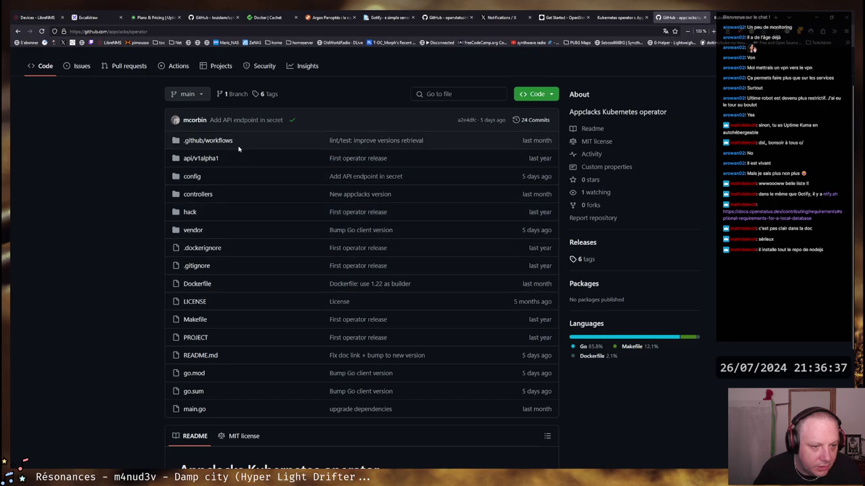
pyautogui.scroll(-3, 242, 213)
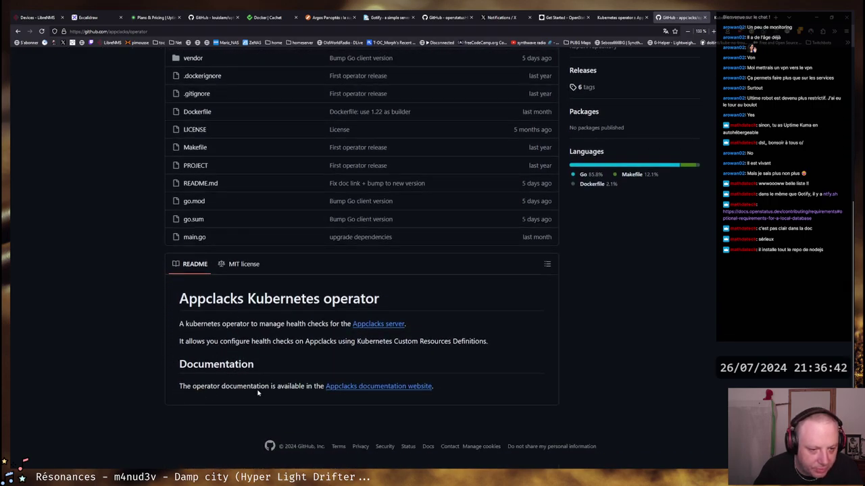
pyautogui.scroll(4, 228, 344)
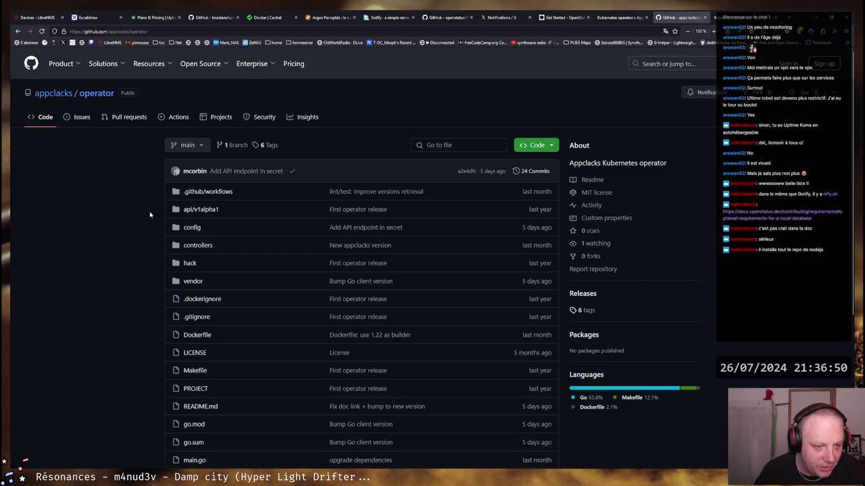
pyautogui.scroll(-4, 163, 267)
pyautogui.scroll(2, 162, 267)
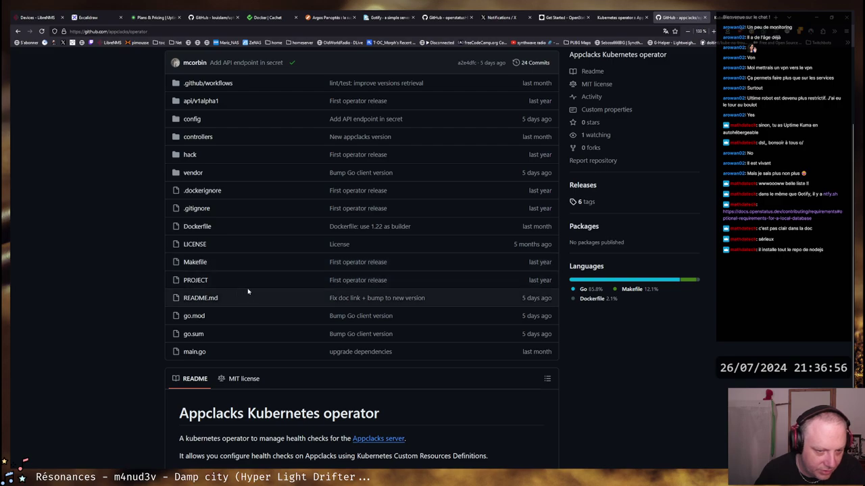
pyautogui.scroll(3, 223, 291)
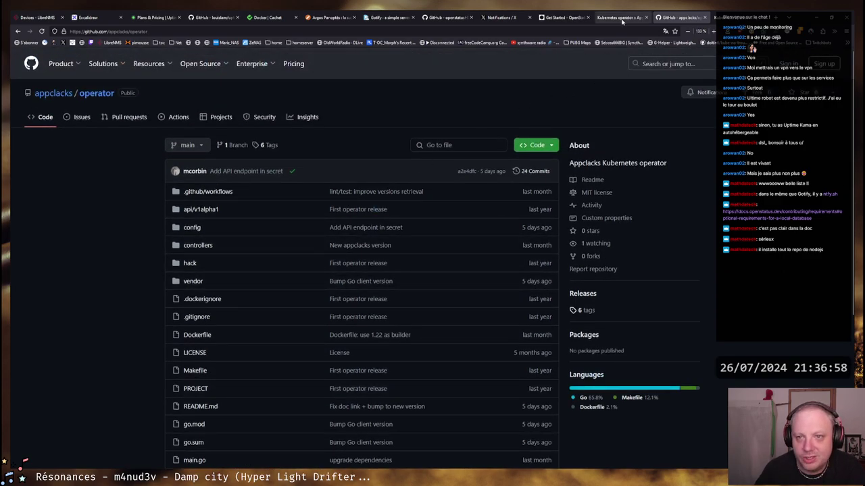
pyautogui.click(618, 17)
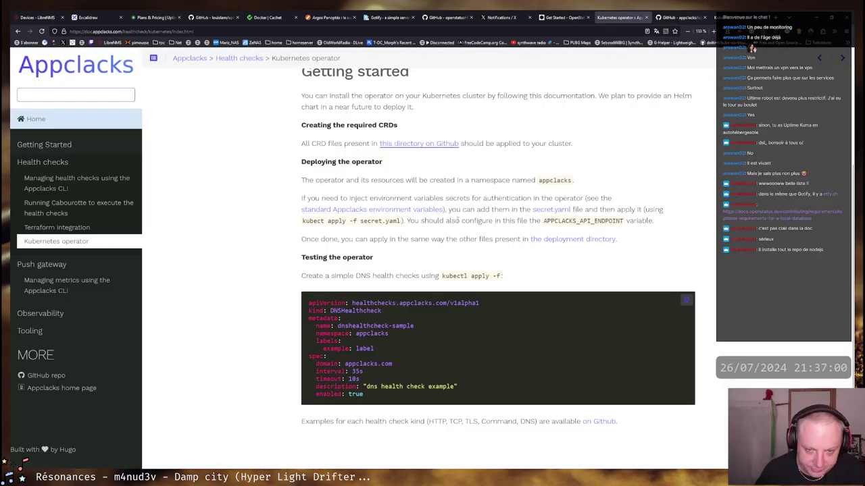
# - Read the operator's APPCLACKS_API_ENDPOINT, namespace and CRD notes, then go to Terraform integration
pyautogui.moveTo(407, 221); pyautogui.dragTo(652, 221)
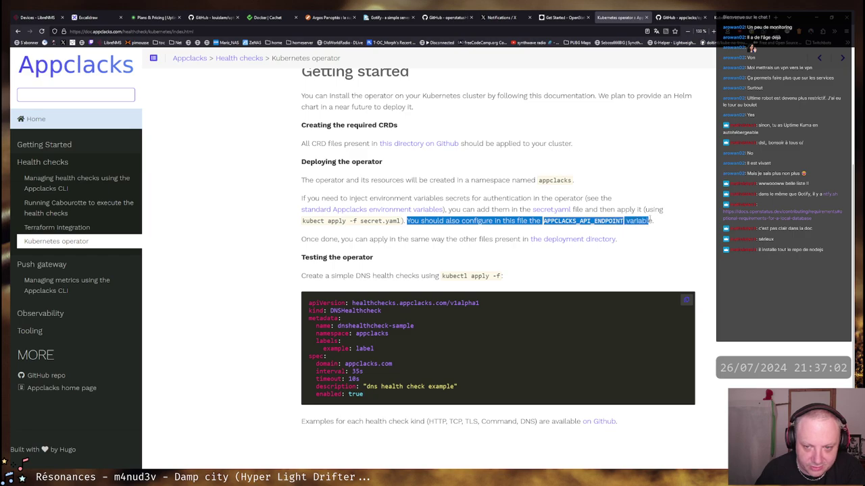
pyautogui.click(593, 217)
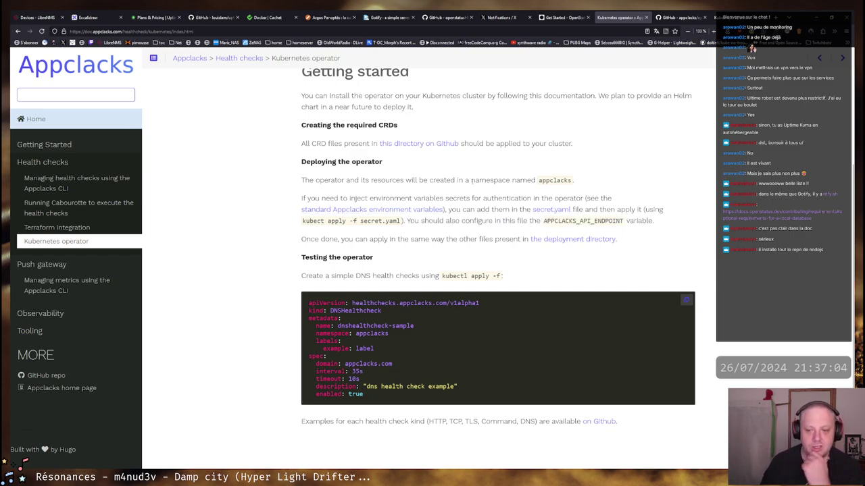
pyautogui.moveTo(310, 182); pyautogui.dragTo(533, 182)
pyautogui.click(393, 182)
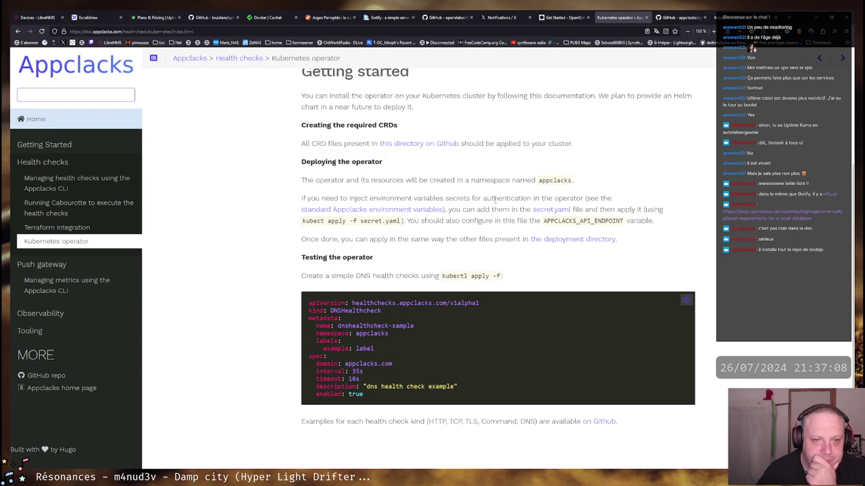
pyautogui.scroll(2, 495, 200)
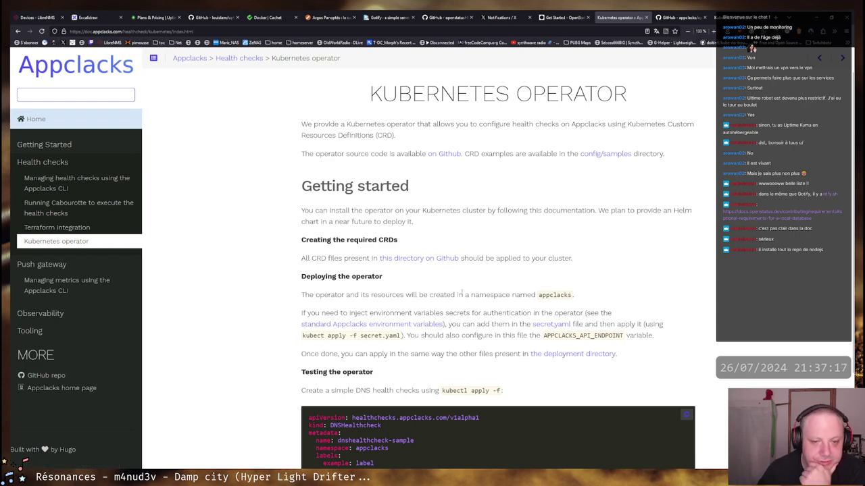
pyautogui.scroll(-2, 520, 292)
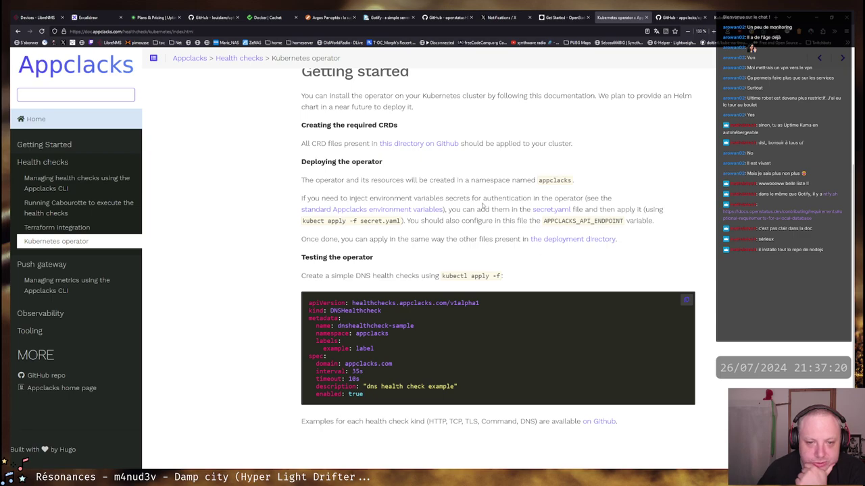
pyautogui.scroll(2, 480, 263)
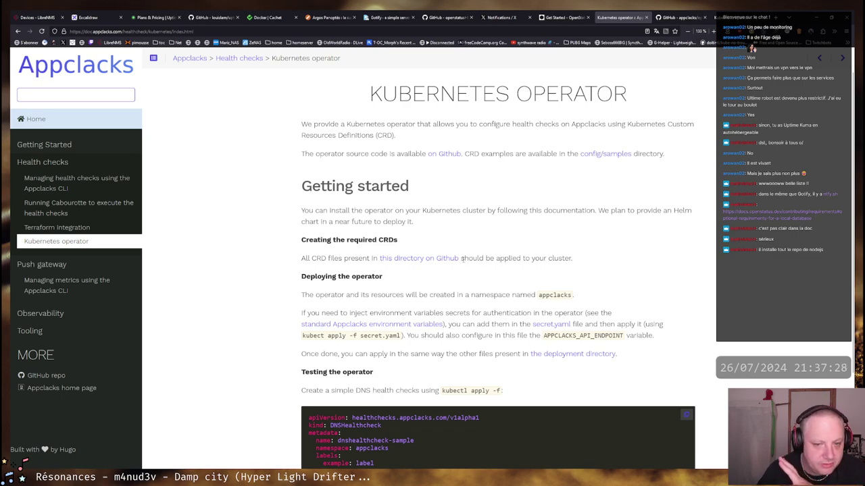
pyautogui.moveTo(462, 258); pyautogui.dragTo(570, 258)
pyautogui.click(570, 258)
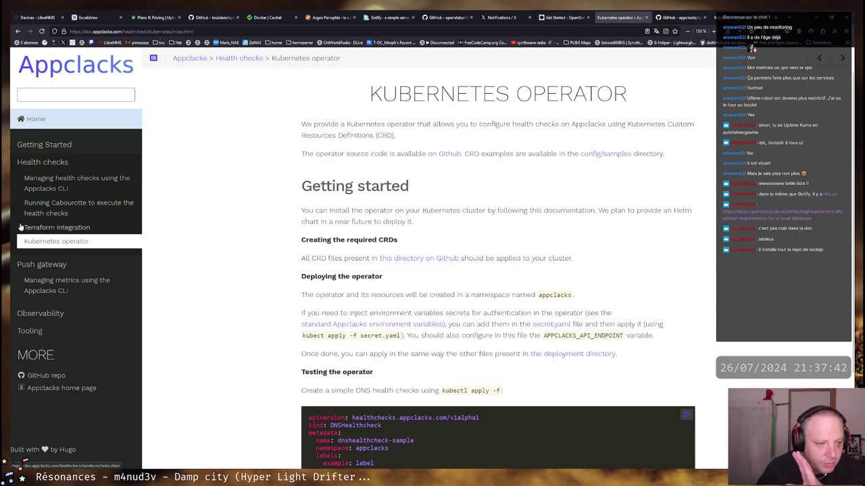
pyautogui.click(58, 231)
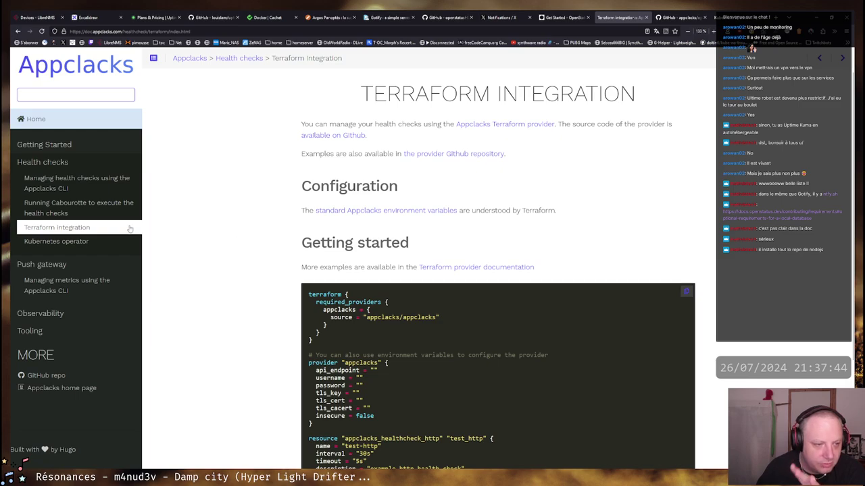
pyautogui.scroll(-2, 241, 206)
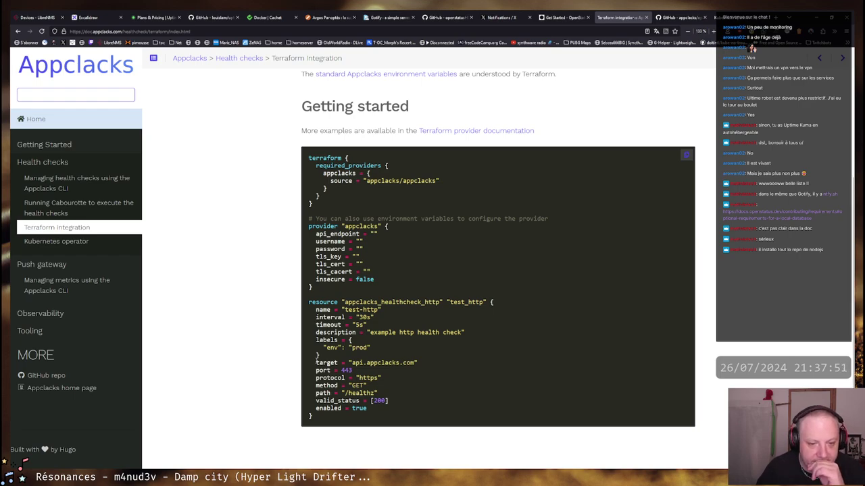
pyautogui.click(31, 243)
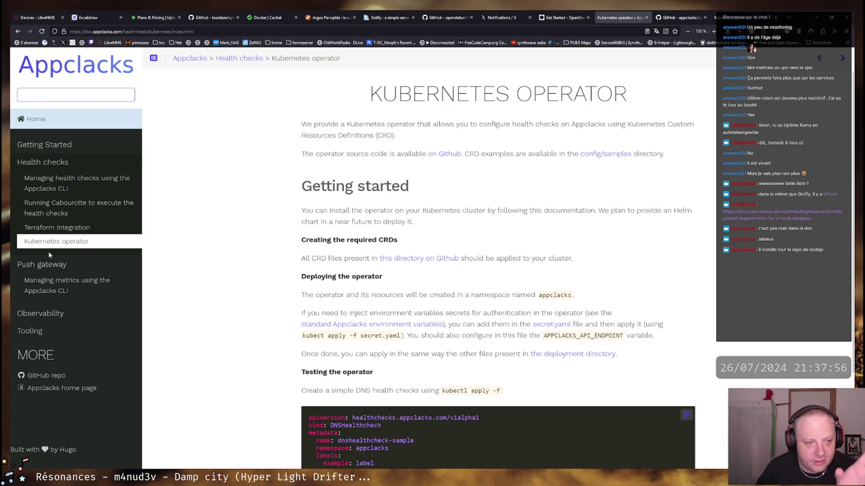
pyautogui.scroll(-1, 434, 313)
pyautogui.scroll(1, 466, 291)
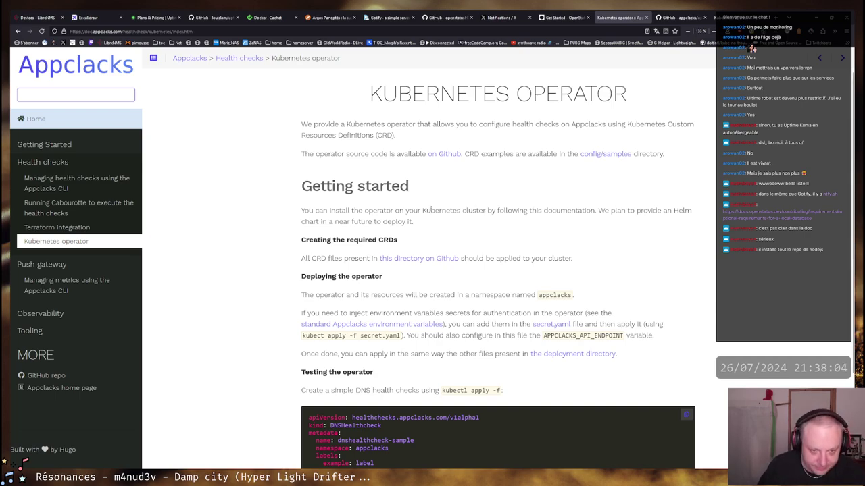
pyautogui.scroll(-3, 477, 211)
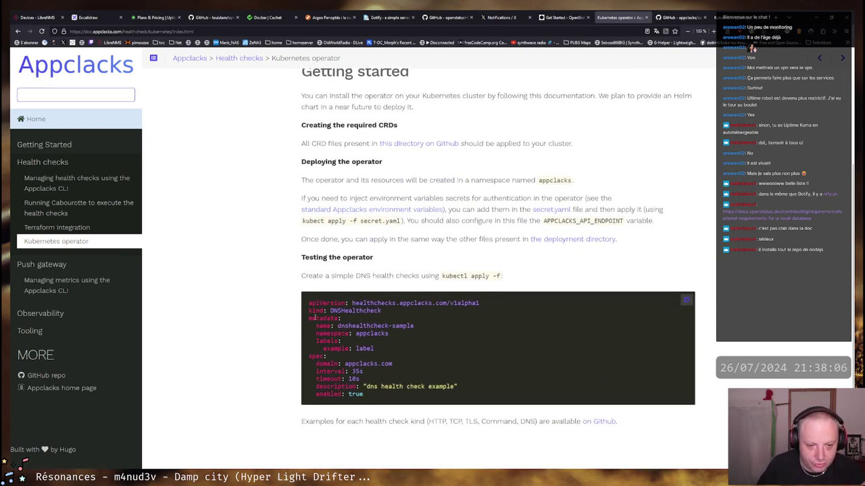
pyautogui.moveTo(315, 303); pyautogui.dragTo(533, 394)
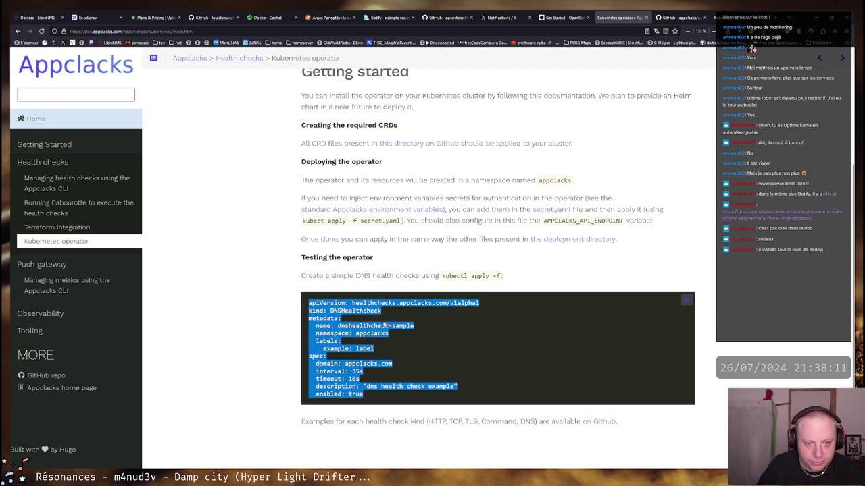
pyautogui.scroll(1, 266, 282)
pyautogui.scroll(1, 265, 283)
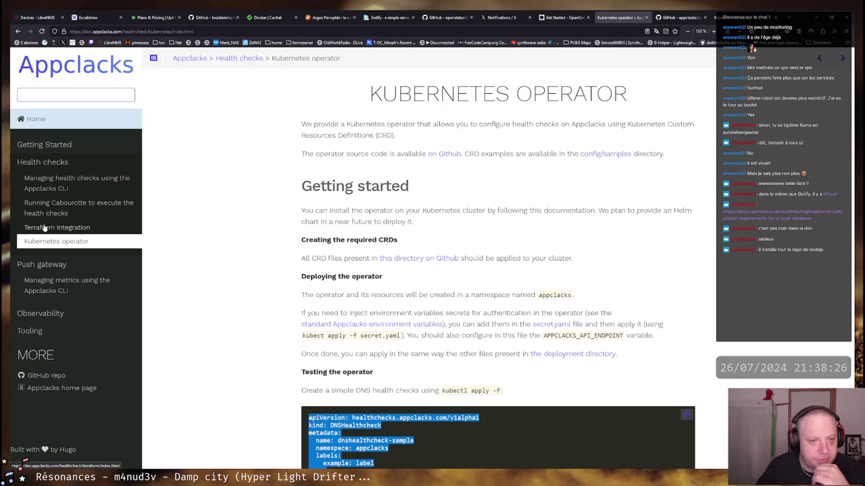
pyautogui.click(45, 228)
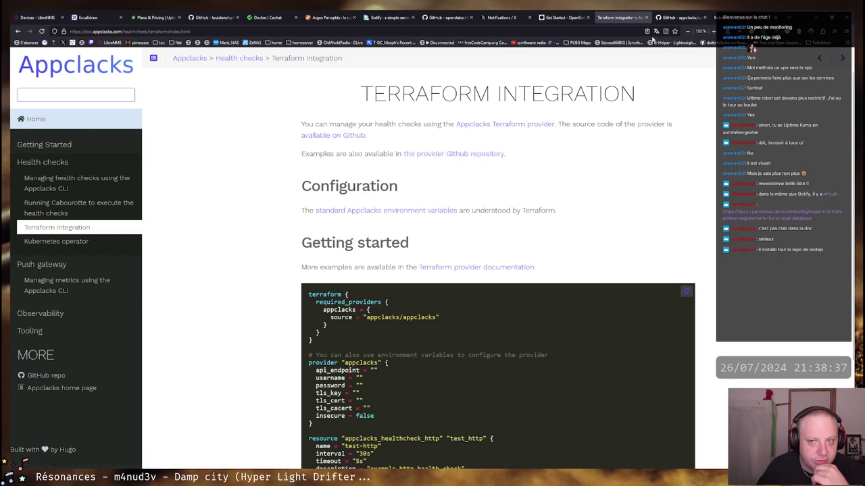
pyautogui.click(562, 16)
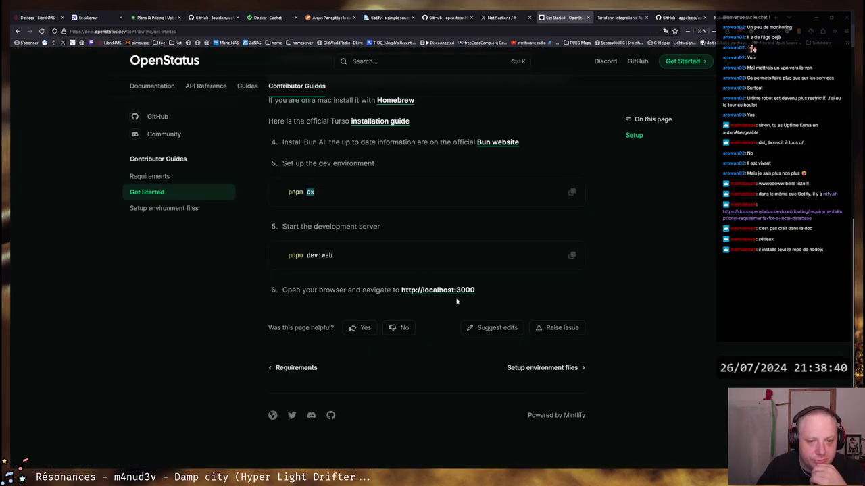
pyautogui.scroll(2, 524, 300)
pyautogui.scroll(2, 523, 299)
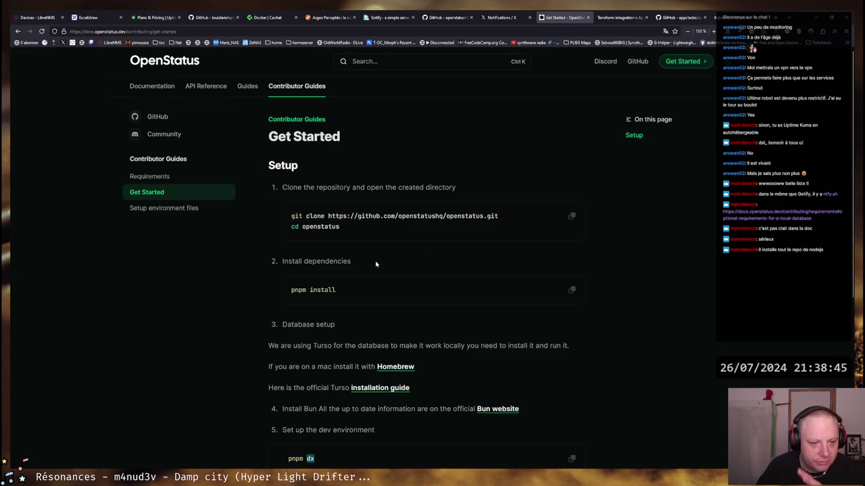
pyautogui.scroll(-1, 461, 259)
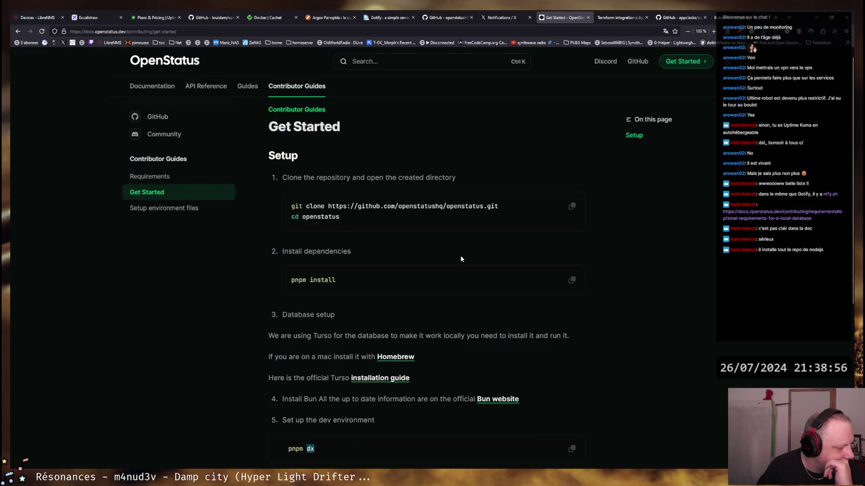
pyautogui.scroll(-1, 461, 258)
pyautogui.scroll(-1, 461, 259)
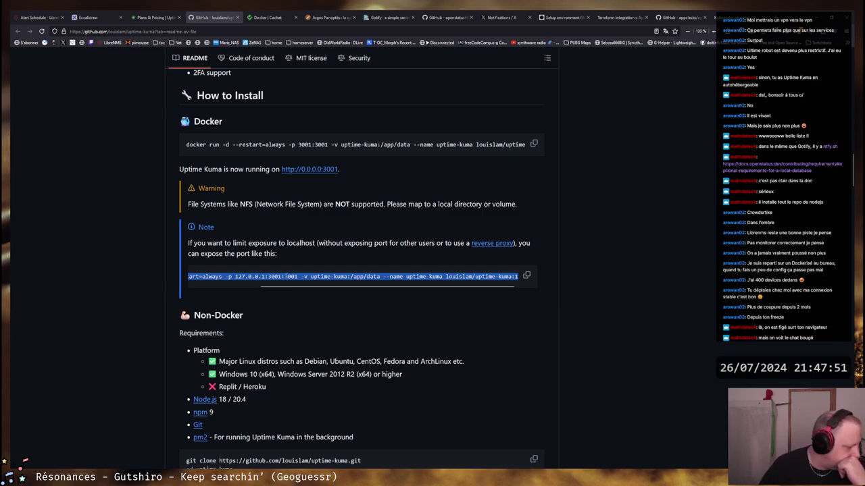
# - Copy the localhost-only docker run command from the README and switch to the Ubuntu terminal
pyautogui.rightClick(286, 277)
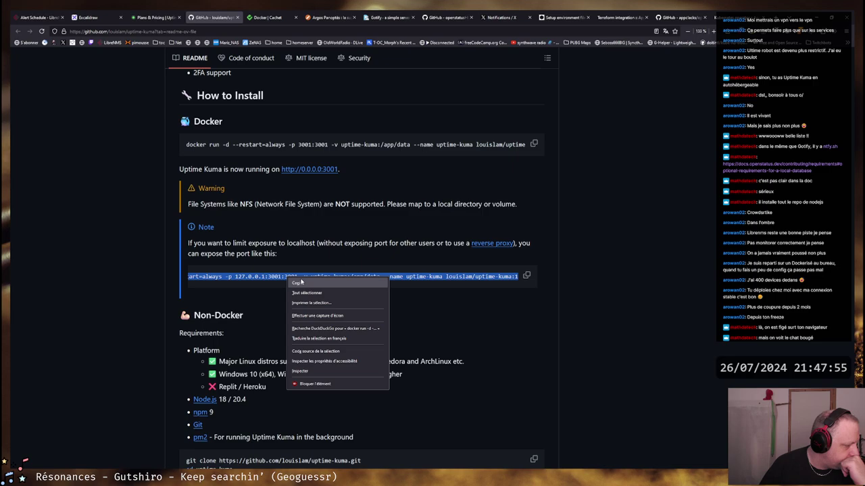
pyautogui.click(302, 282)
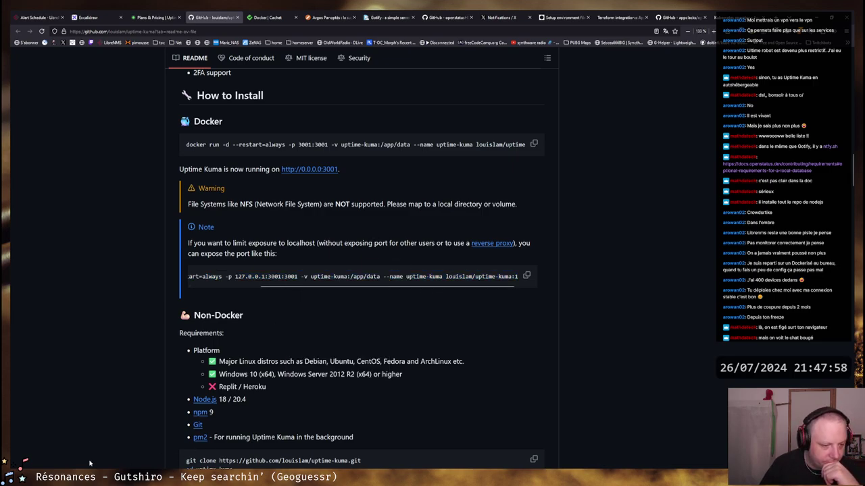
pyautogui.hotkey('alt', 'Tab')
pyautogui.moveTo(419, 63); pyautogui.dragTo(864, 85)
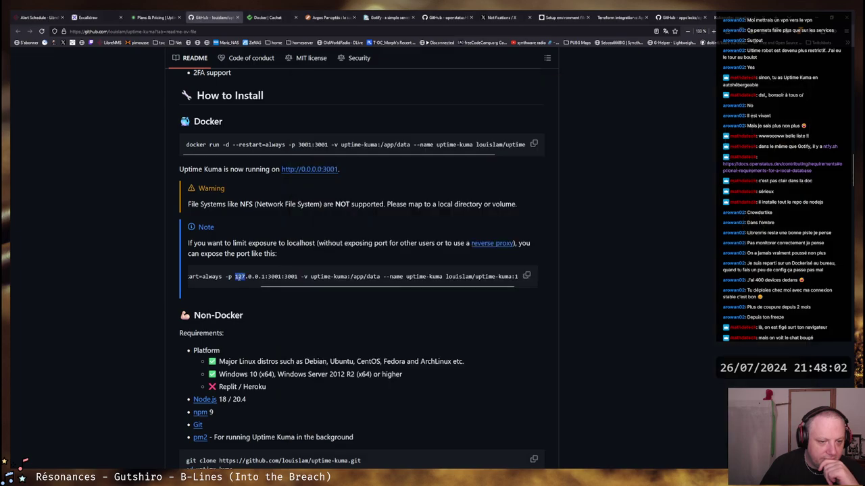
pyautogui.tripleClick(240, 277)
pyautogui.rightClick(242, 277)
pyautogui.click(256, 283)
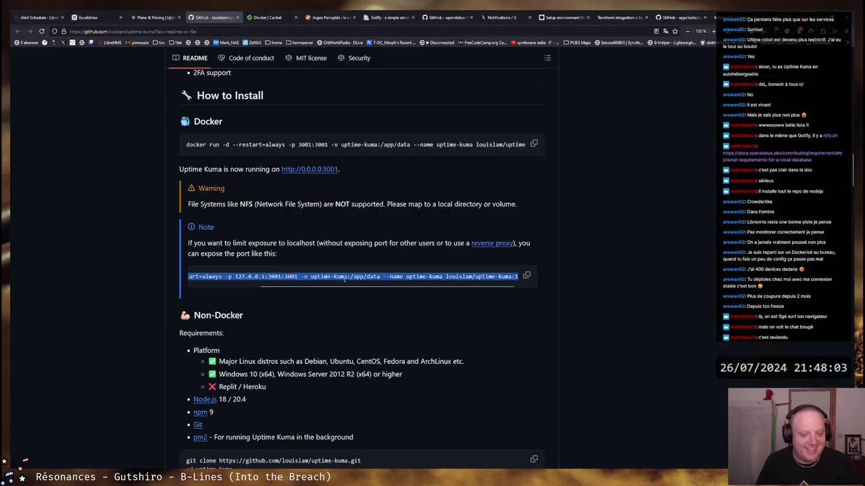
pyautogui.hotkey('alt', 'Tab')
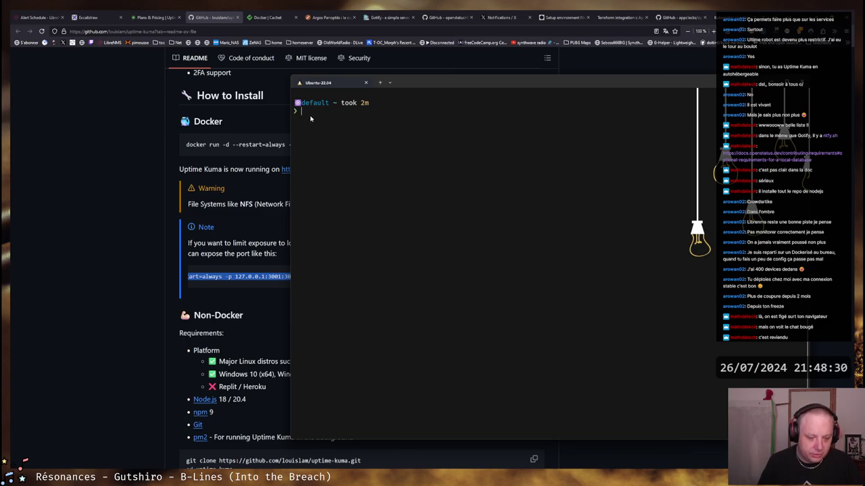
# - Run the pasted docker run command to start Uptime Kuma and check it with docker container ps
pyautogui.hotkey('ctrl', 'v')
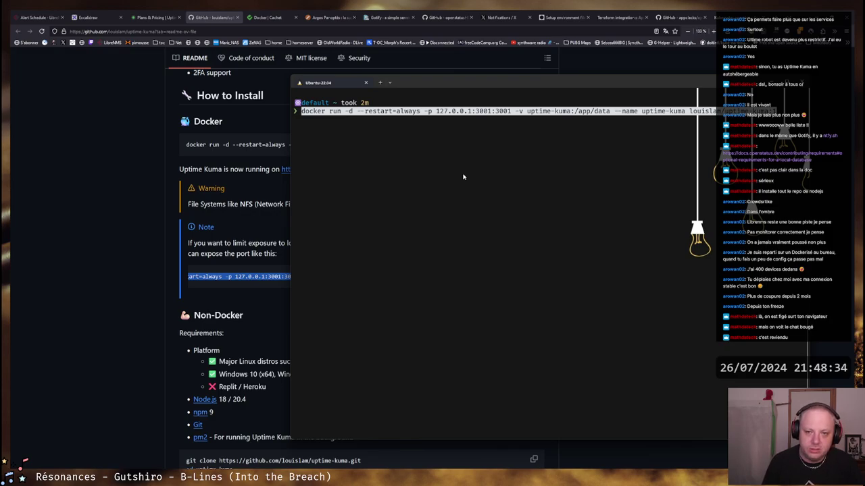
pyautogui.press('Return')
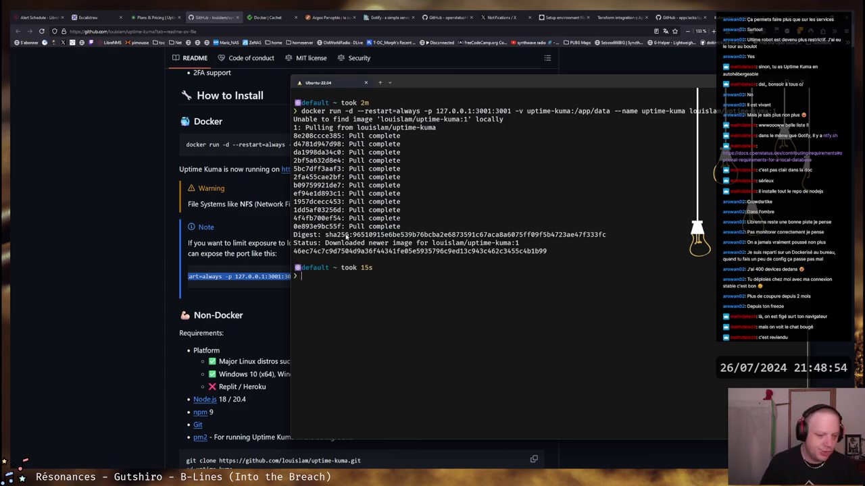
pyautogui.write('docker container ps')
pyautogui.press('Return')
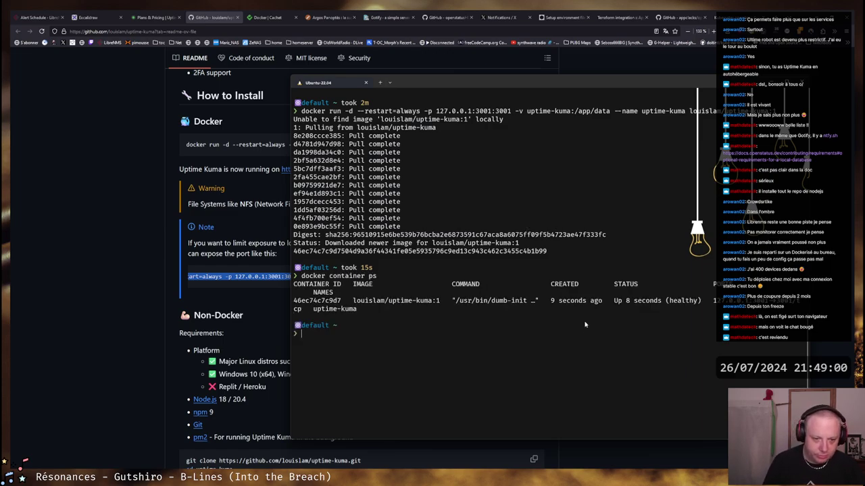
# - Inspect the uptime-kuma container logs, then follow them until it reports listening on 3001
pyautogui.write('docker containe')
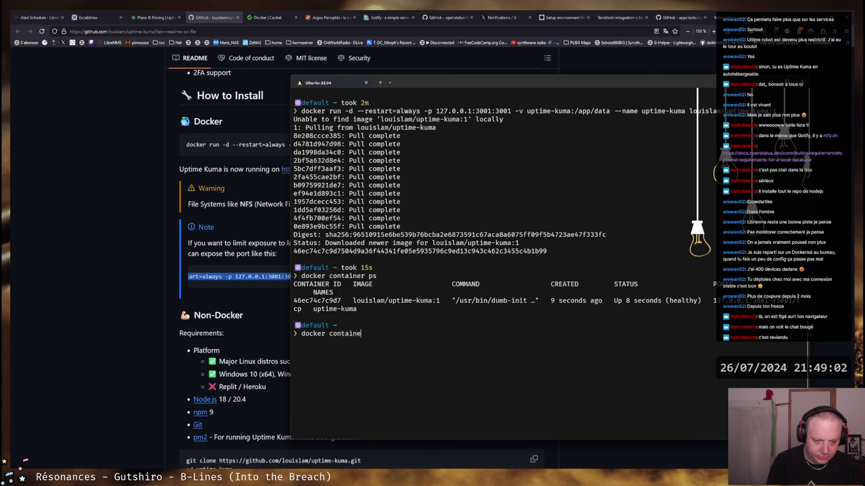
pyautogui.write('r logs ')
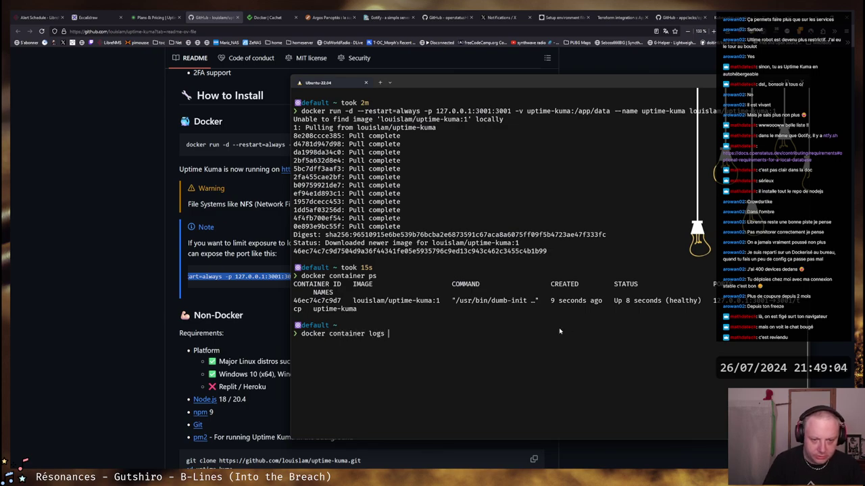
pyautogui.write('uptime')
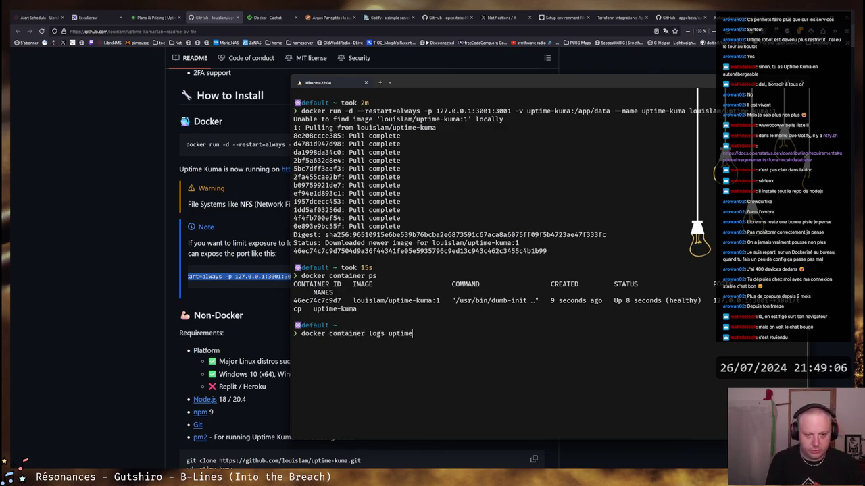
pyautogui.write('-kum')
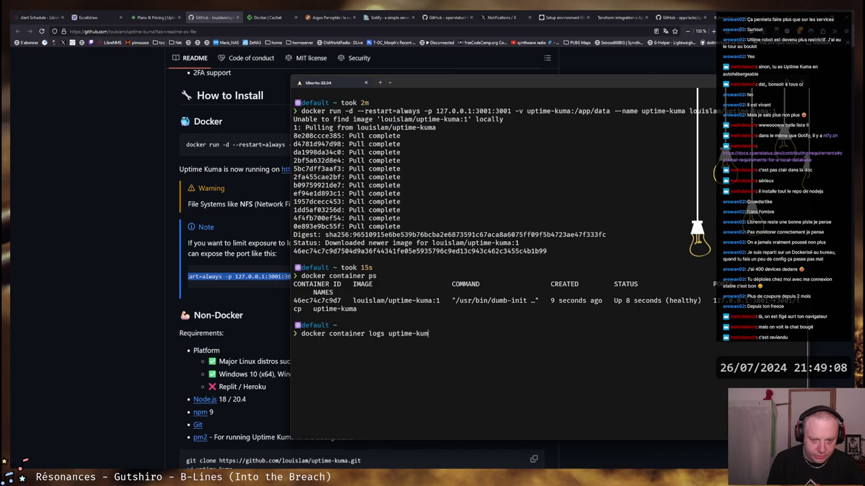
pyautogui.write('a')
pyautogui.press('Return')
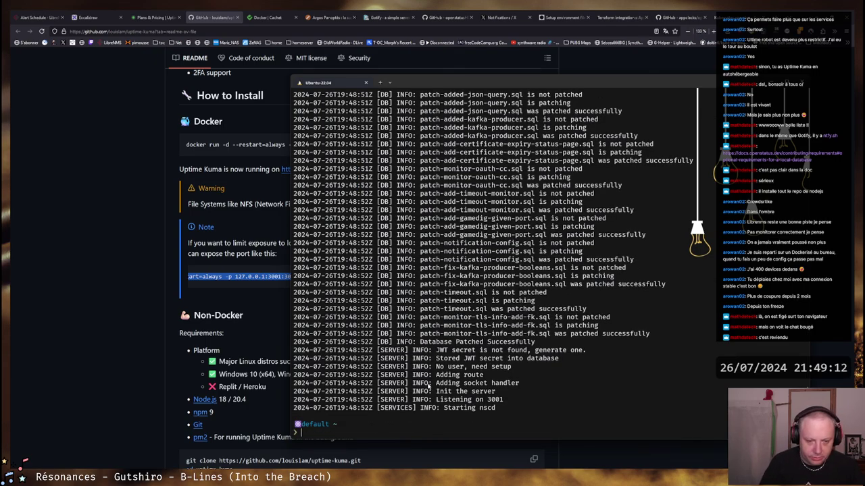
pyautogui.press('Up')
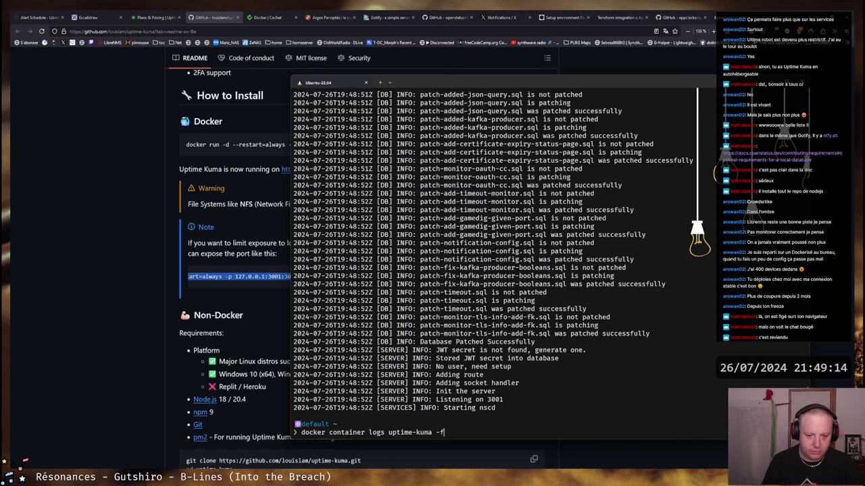
pyautogui.press('Return')
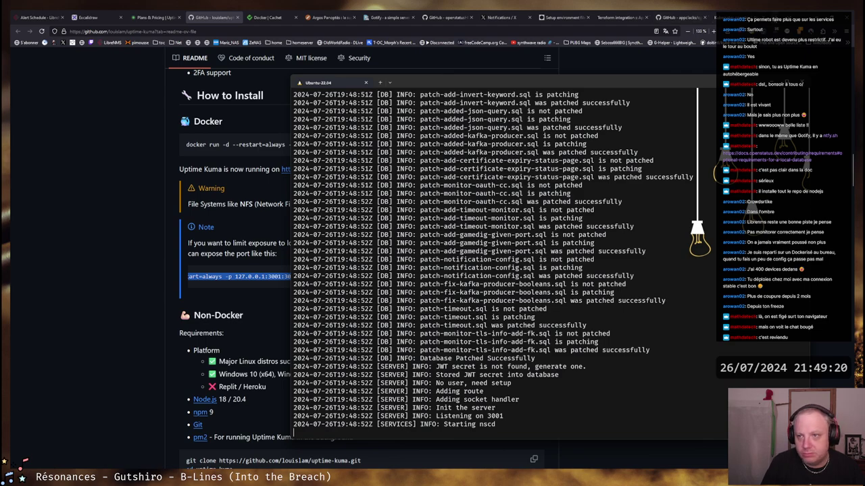
pyautogui.click(714, 17)
# - Load localhost:3001 and submit the admin setup form with a username and a five-character password
pyautogui.write('localhost')
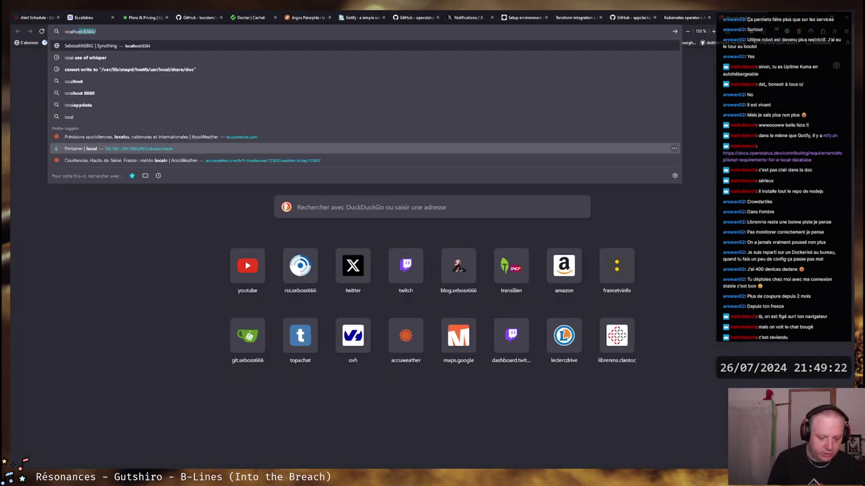
pyautogui.write(':3001')
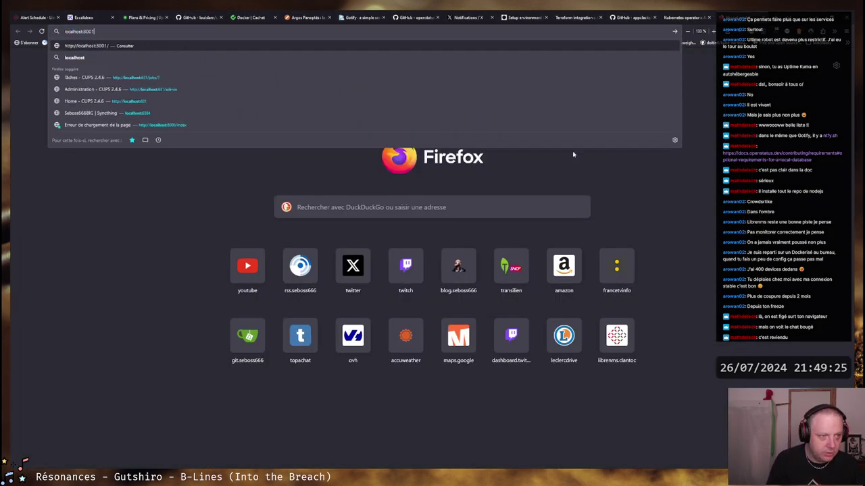
pyautogui.press('Return')
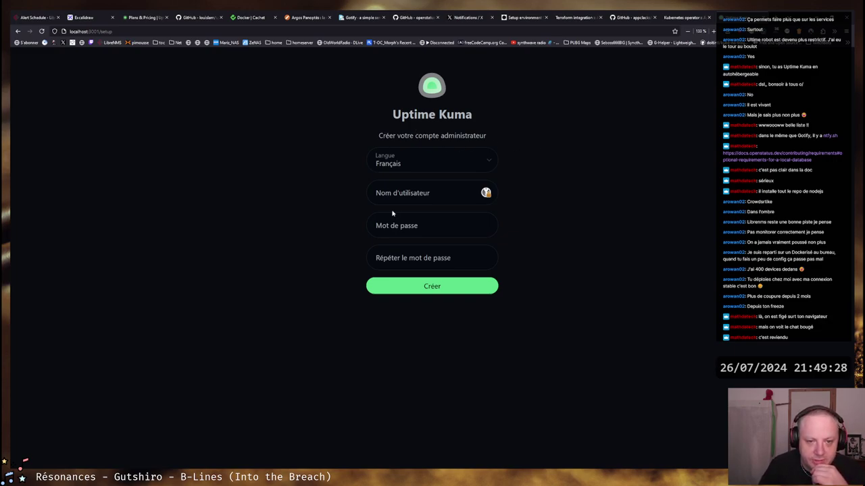
pyautogui.click(412, 193)
pyautogui.write('Seboss666')
pyautogui.press('Tab')
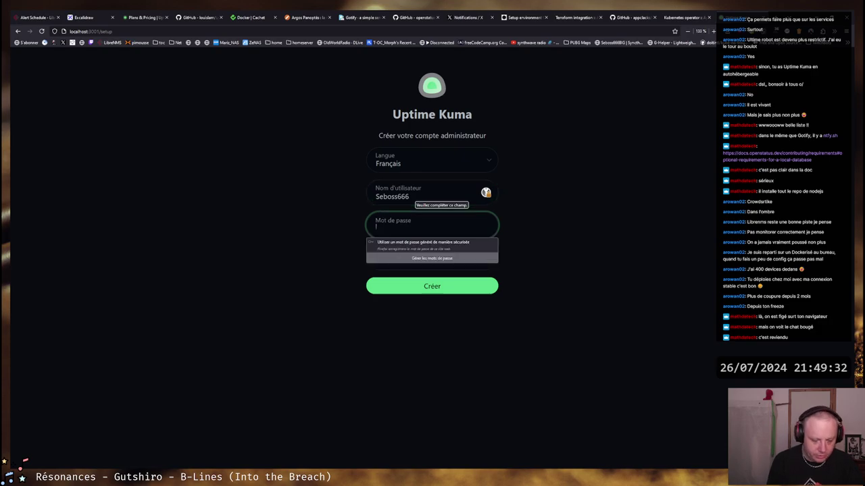
pyautogui.write('•••••')
pyautogui.press('Tab')
pyautogui.write('•••••')
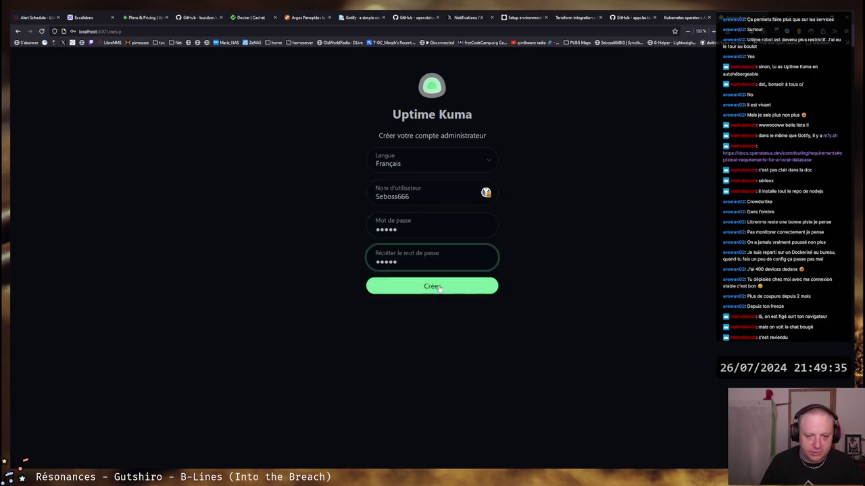
pyautogui.click(437, 287)
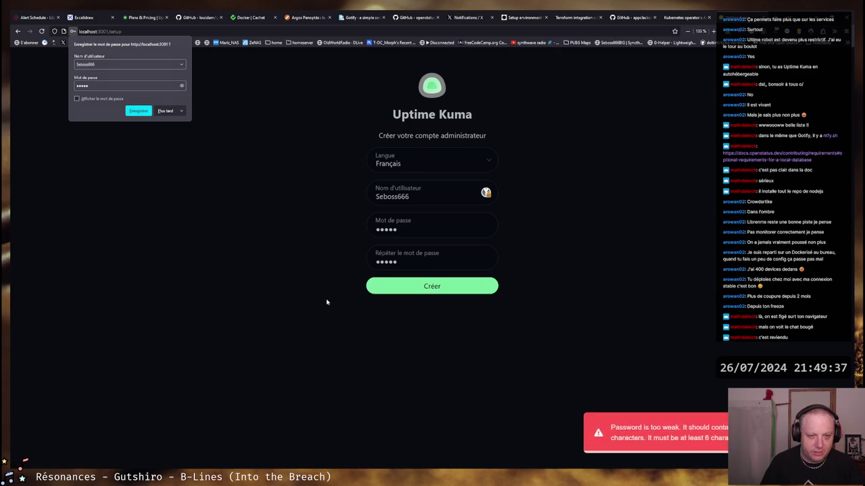
# - Replace the too-short password with a six-character one in both fields and create the account
pyautogui.doubleClick(414, 234)
pyautogui.write('••••••')
pyautogui.press('Tab')
pyautogui.write('••••••')
pyautogui.press('Return')
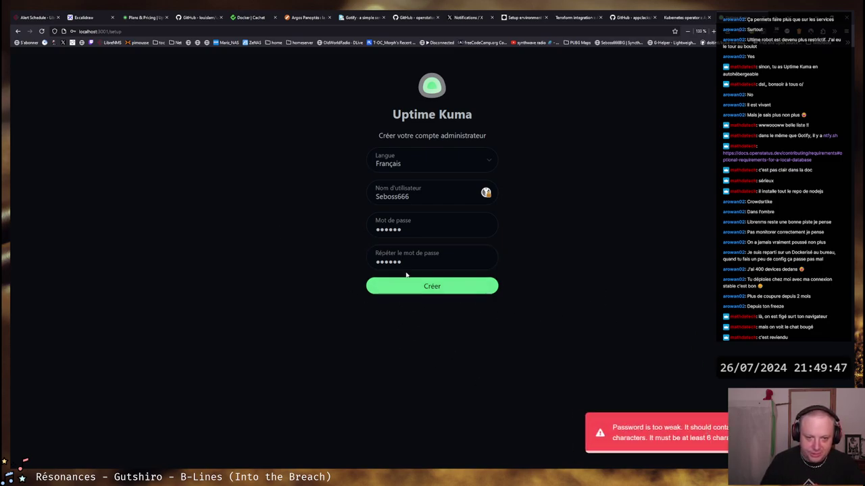
pyautogui.doubleClick(398, 229)
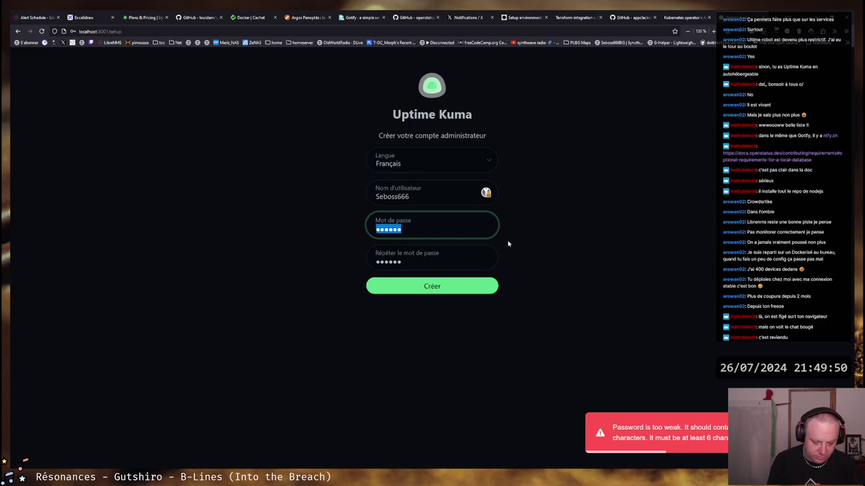
pyautogui.write('•••••••')
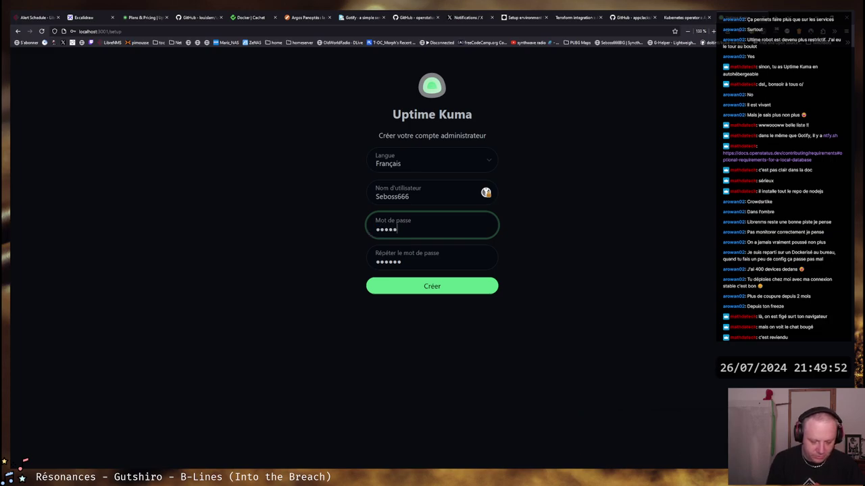
pyautogui.press('BackSpace')
pyautogui.press('BackSpace')
pyautogui.press('BackSpace')
pyautogui.press('BackSpace')
pyautogui.press('BackSpace')
pyautogui.press('BackSpace')
pyautogui.press('BackSpace')
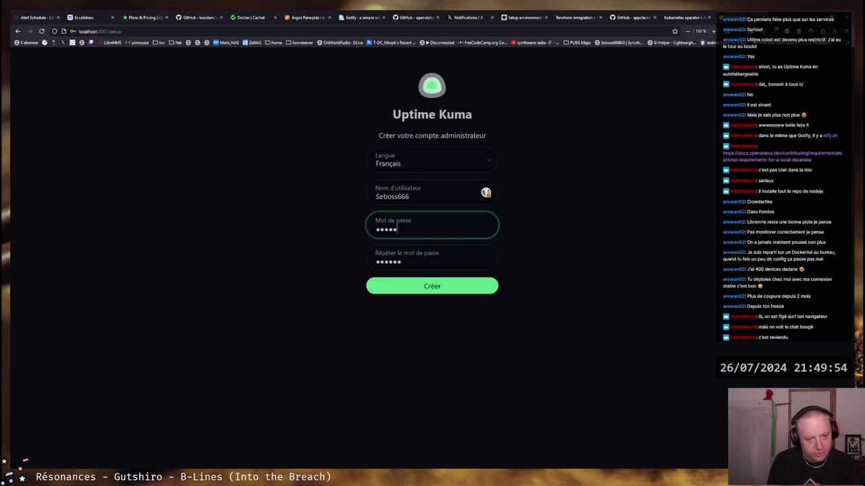
pyautogui.write('••••••')
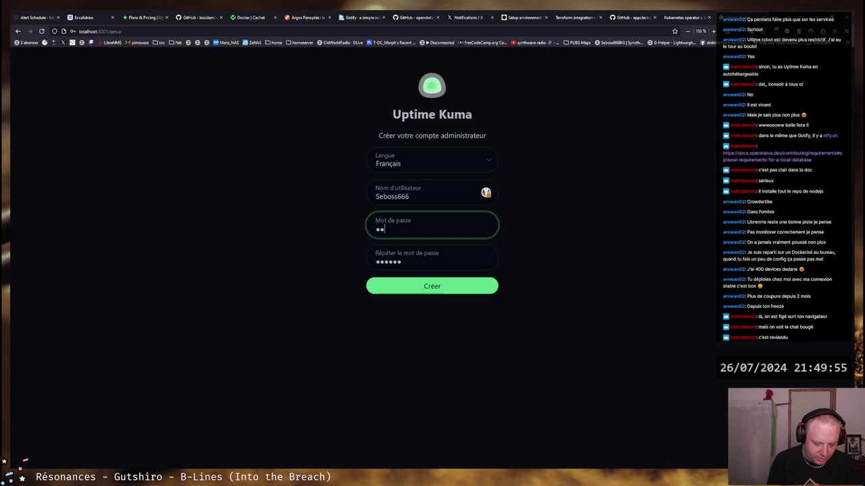
pyautogui.press('Tab')
pyautogui.write('••••••')
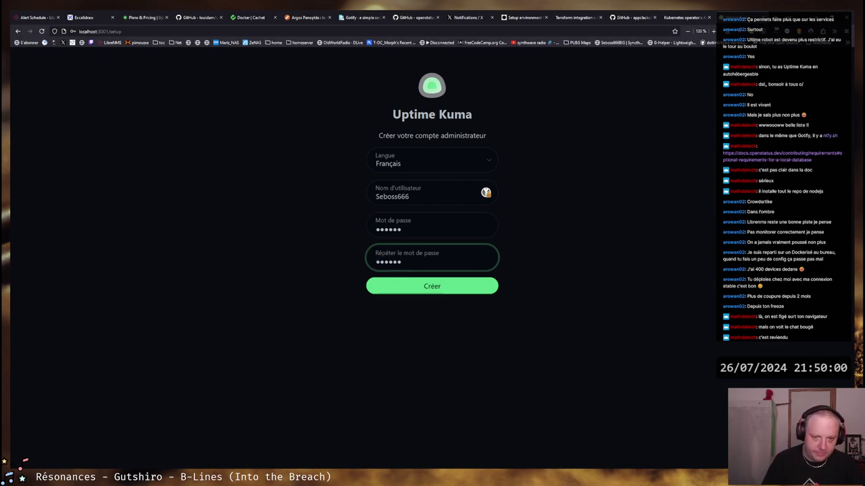
pyautogui.press('Return')
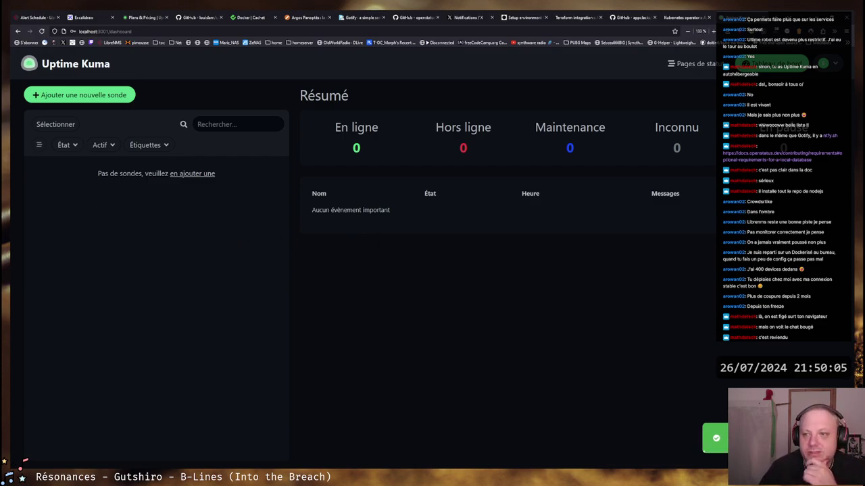
# - Go to Paramètres > Notifications and start a new notification, which defaults to Telegram
pyautogui.click(828, 64)
pyautogui.click(800, 146)
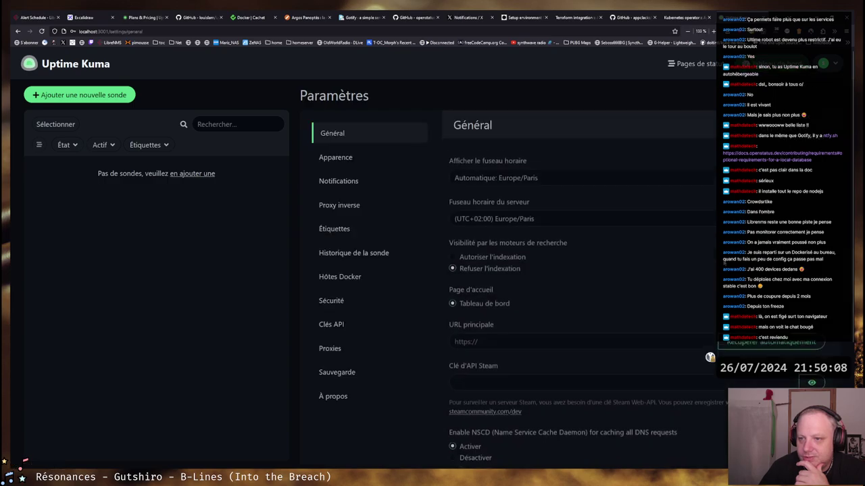
pyautogui.click(341, 181)
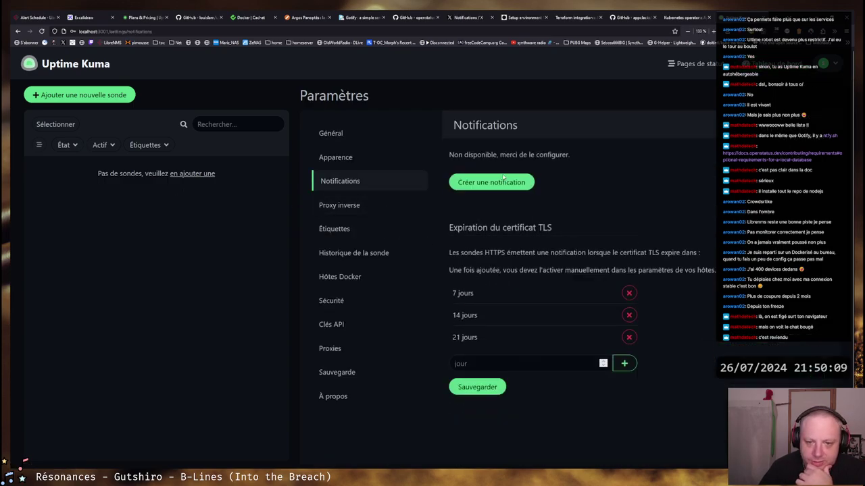
pyautogui.click(491, 182)
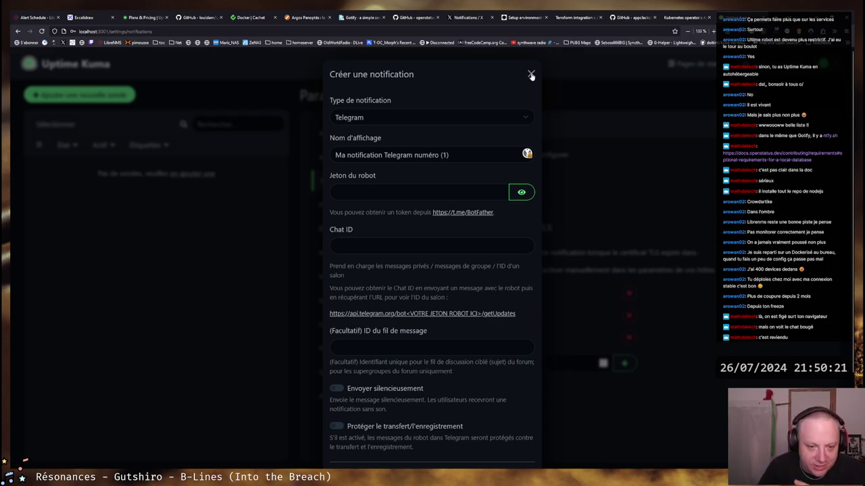
pyautogui.scroll(-1, 428, 369)
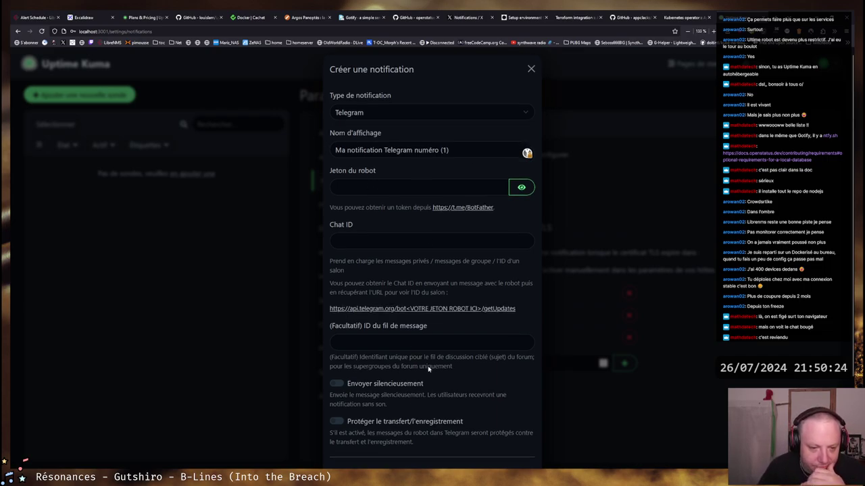
pyautogui.scroll(-3, 428, 369)
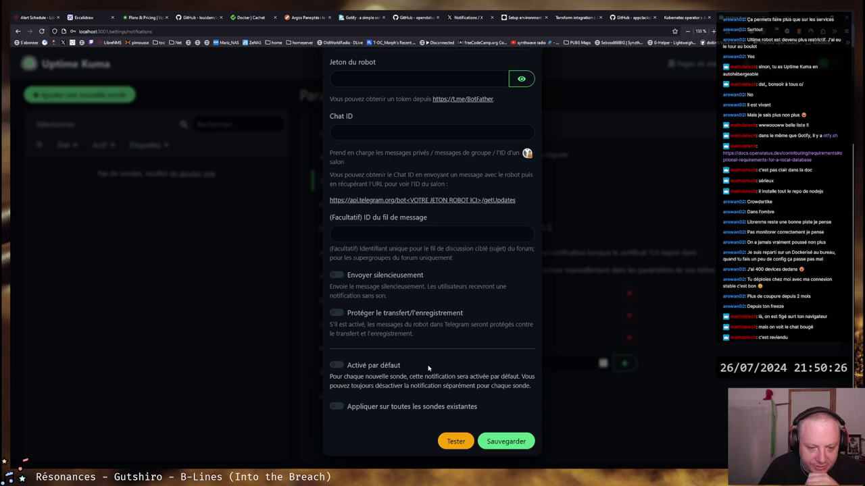
pyautogui.scroll(3, 428, 369)
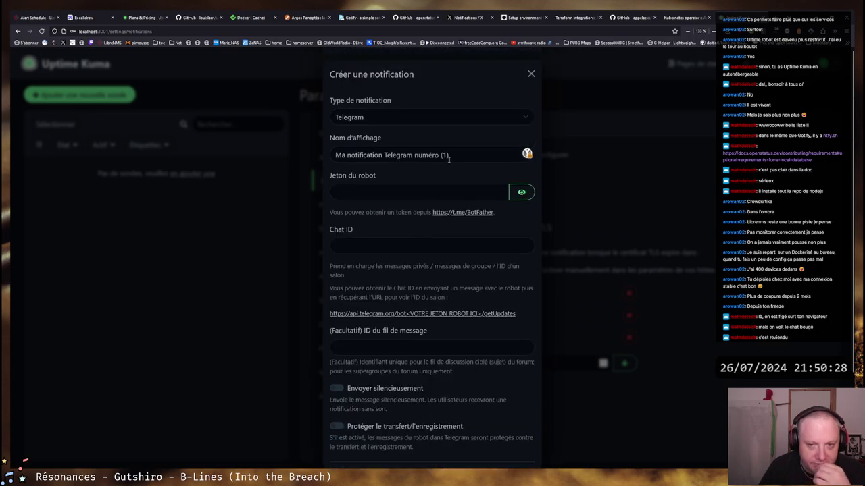
pyautogui.click(520, 194)
pyautogui.click(472, 190)
pyautogui.click(398, 192)
pyautogui.write('••••••••')
pyautogui.press('BackSpace')
pyautogui.press('BackSpace')
pyautogui.press('BackSpace')
pyautogui.press('BackSpace')
pyautogui.press('BackSpace')
pyautogui.press('BackSpace')
pyautogui.press('BackSpace')
pyautogui.press('BackSpace')
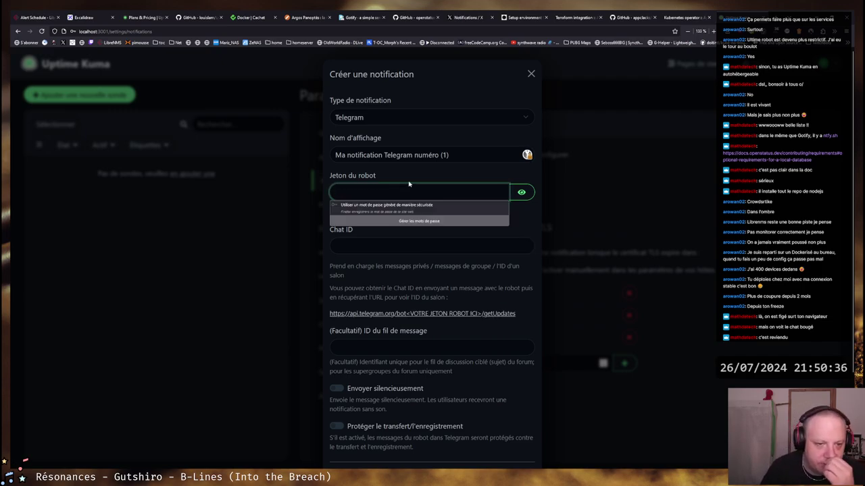
pyautogui.click(408, 191)
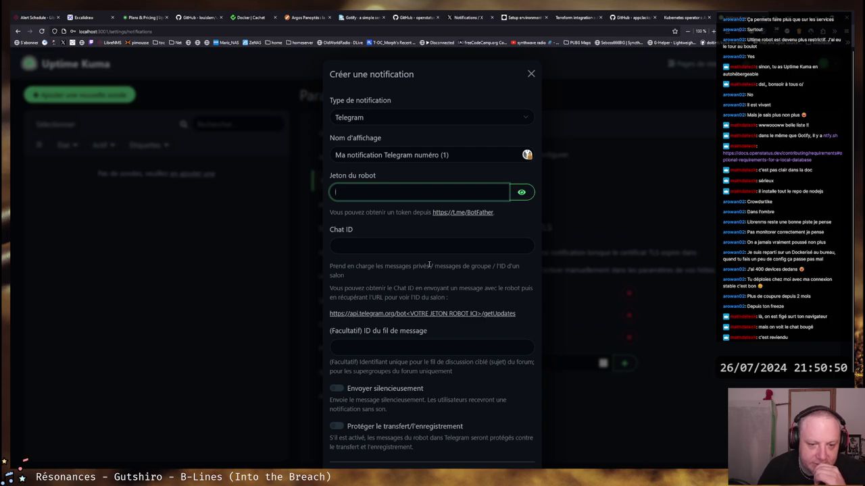
pyautogui.scroll(-3, 425, 263)
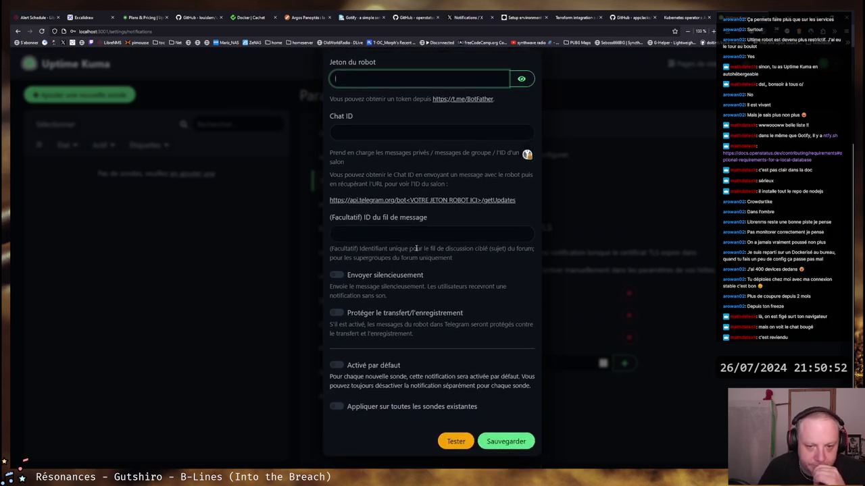
pyautogui.scroll(3, 416, 248)
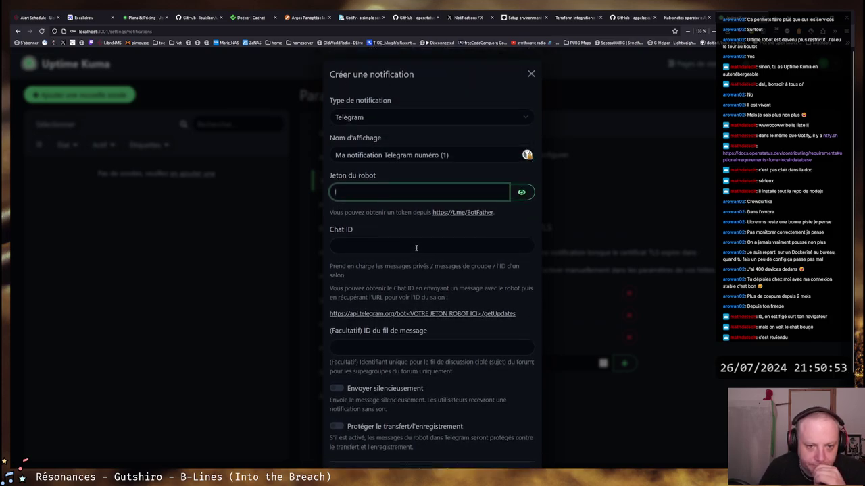
pyautogui.click(433, 118)
pyautogui.scroll(5, 435, 239)
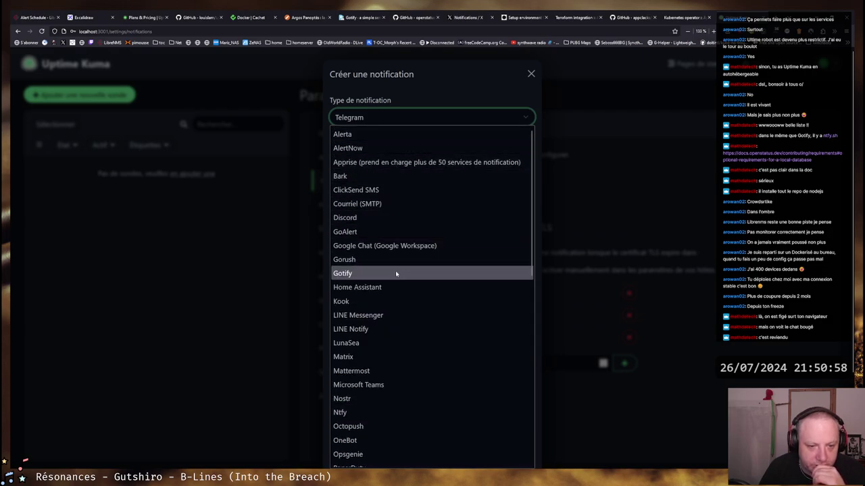
pyautogui.scroll(-5, 409, 267)
pyautogui.scroll(5, 398, 246)
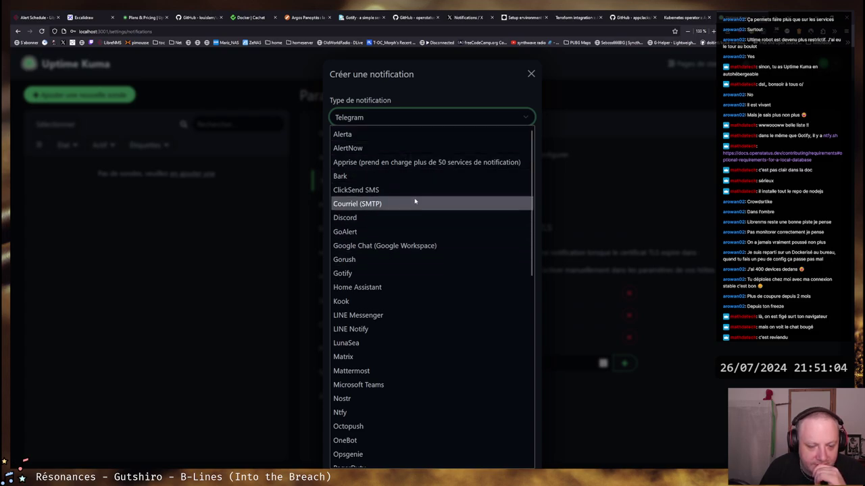
pyautogui.scroll(-5, 413, 201)
pyautogui.scroll(-2, 417, 242)
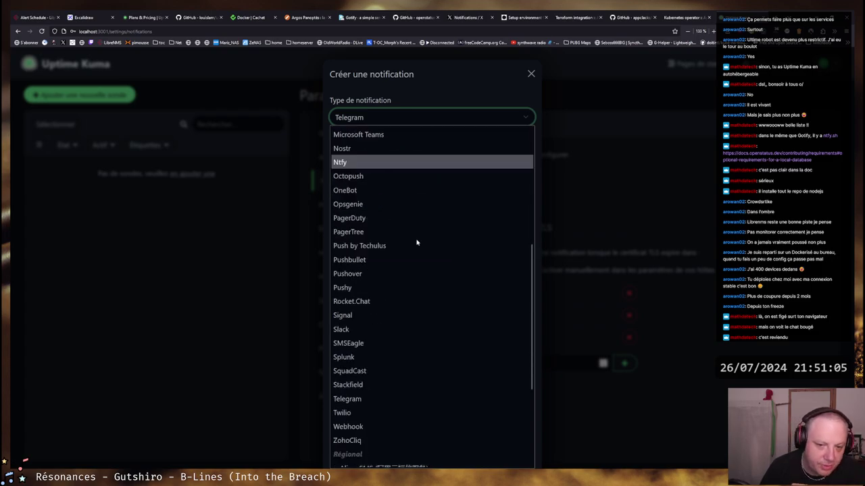
pyautogui.scroll(2, 417, 241)
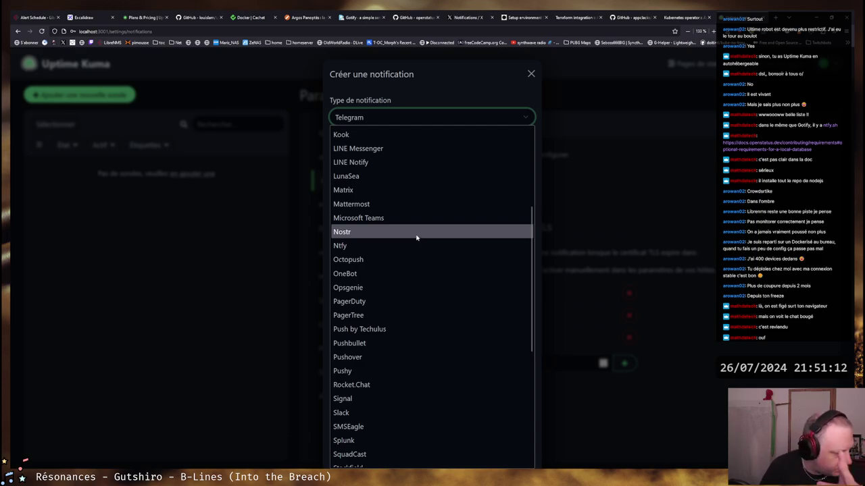
pyautogui.scroll(-3, 416, 237)
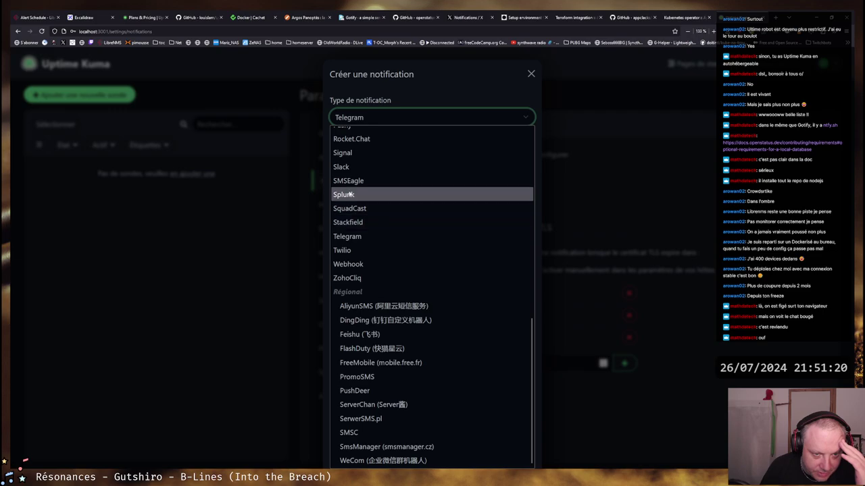
pyautogui.scroll(2, 353, 169)
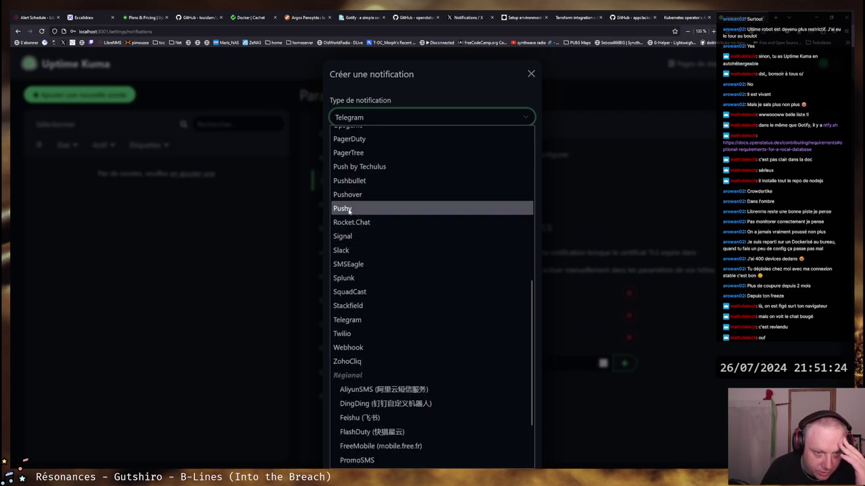
pyautogui.scroll(2, 350, 179)
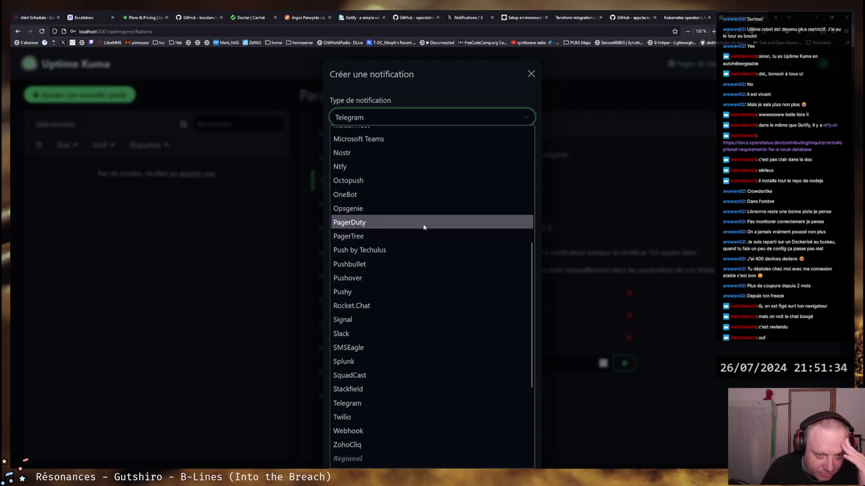
pyautogui.scroll(2, 424, 227)
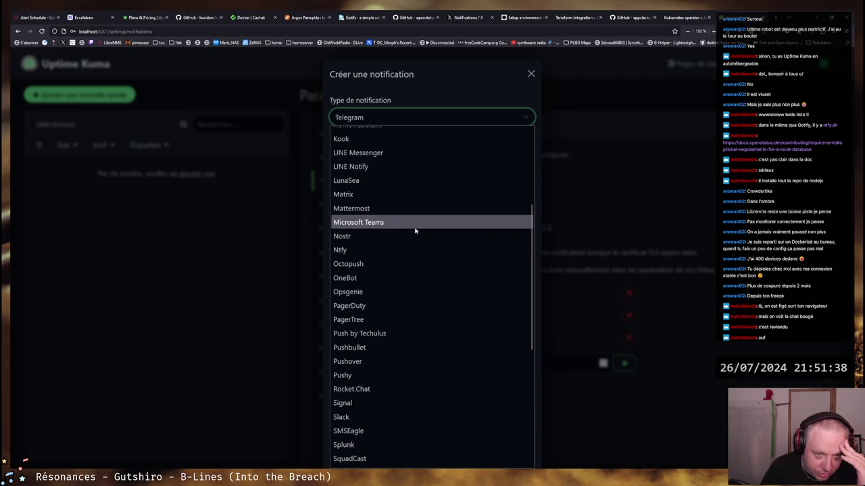
pyautogui.scroll(2, 408, 197)
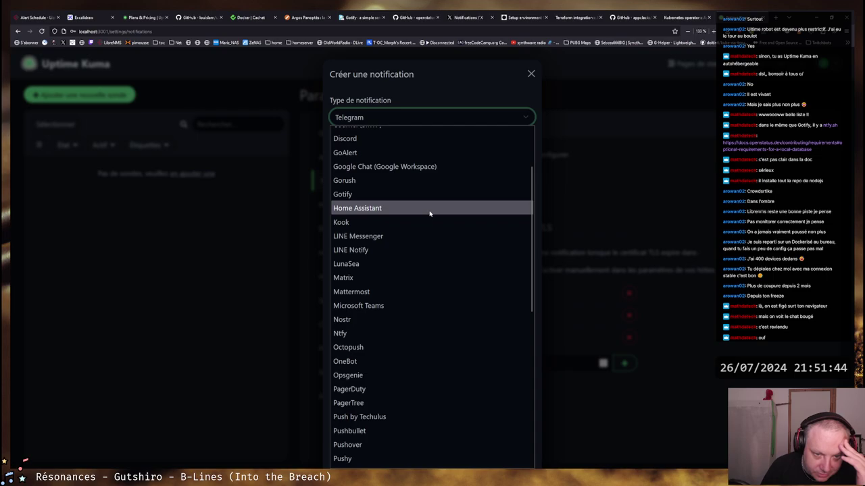
pyautogui.scroll(2, 429, 213)
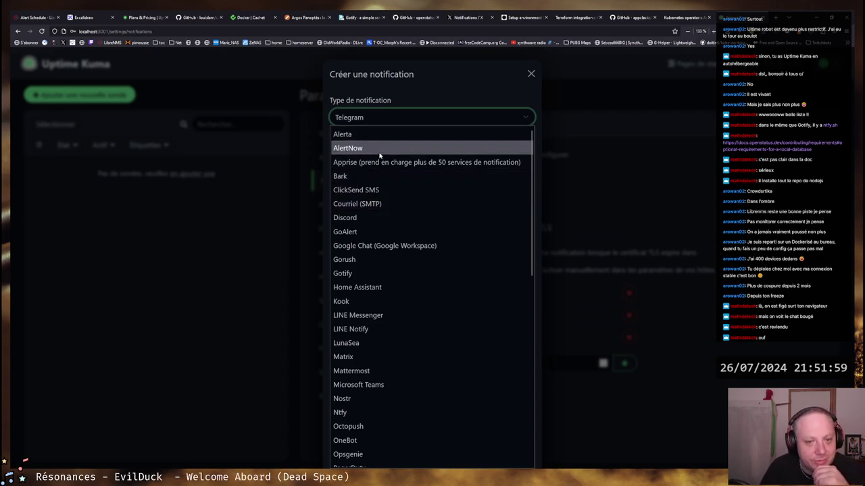
pyautogui.scroll(-10, 395, 216)
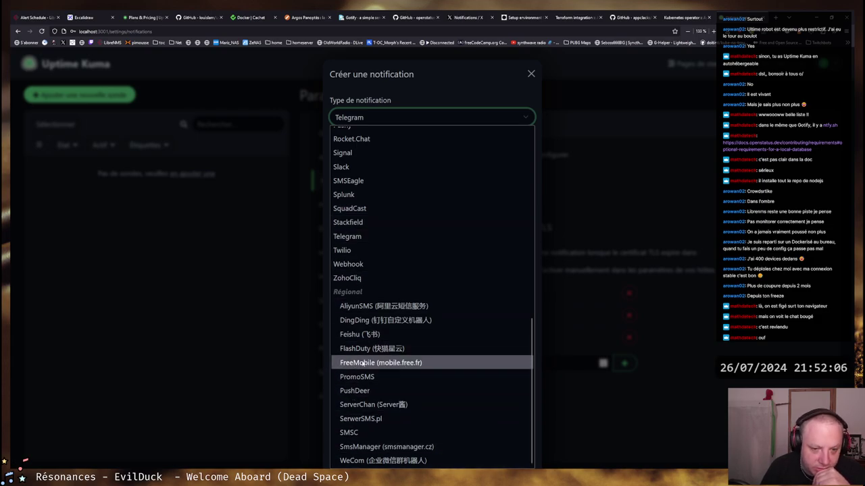
pyautogui.scroll(2, 360, 365)
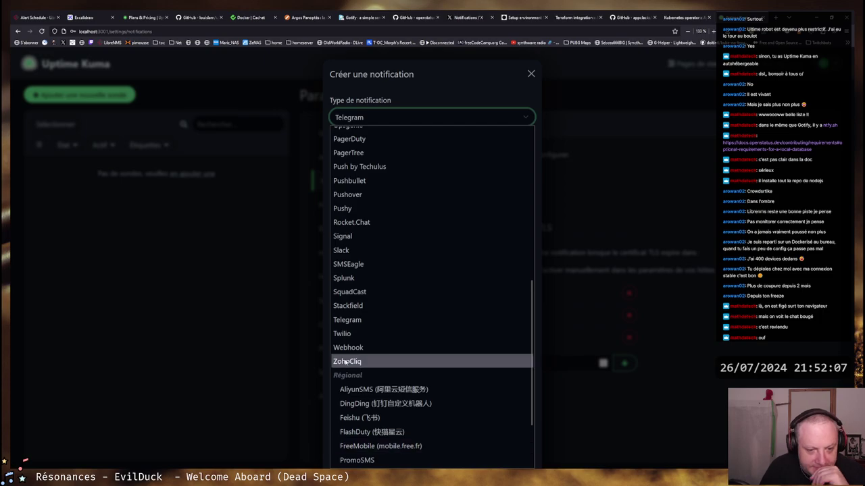
pyautogui.scroll(5, 392, 354)
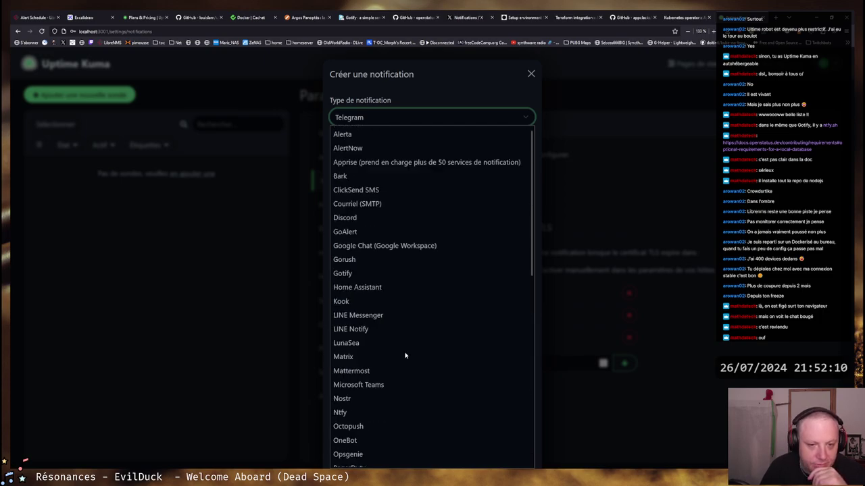
# - Keep Telegram, then close the Créer une notification dialog unsaved, leaving no notifications configured
pyautogui.click(521, 118)
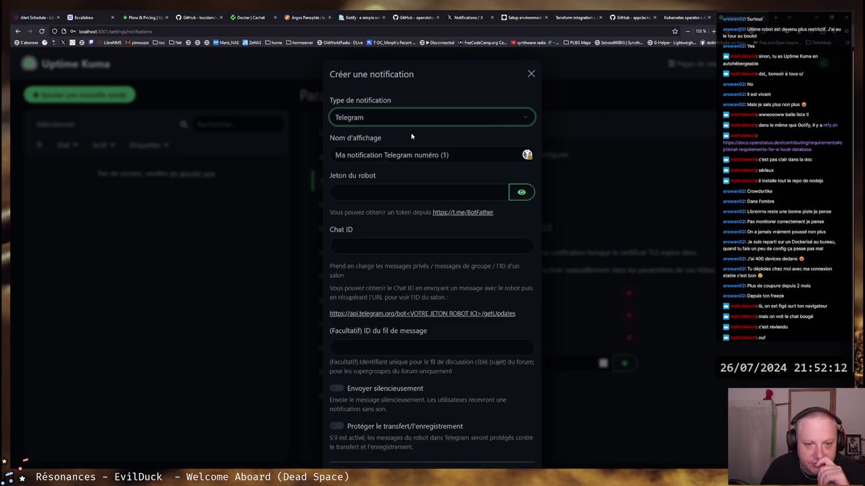
pyautogui.click(396, 155)
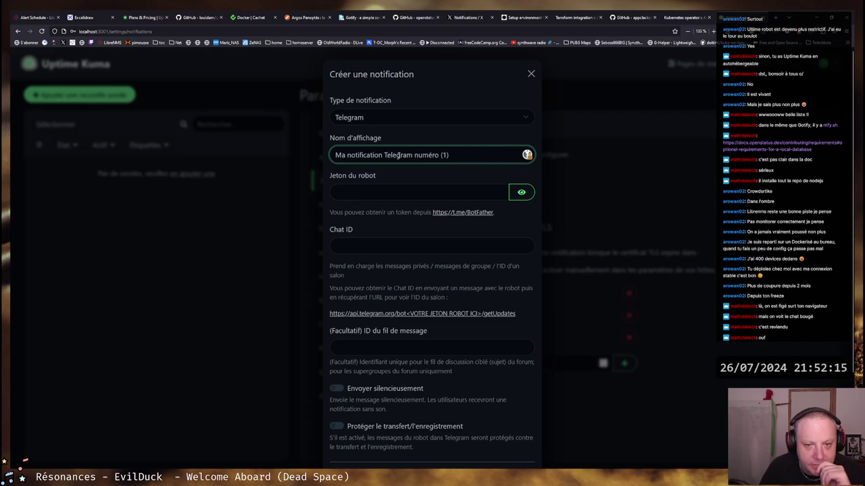
pyautogui.scroll(-3, 412, 277)
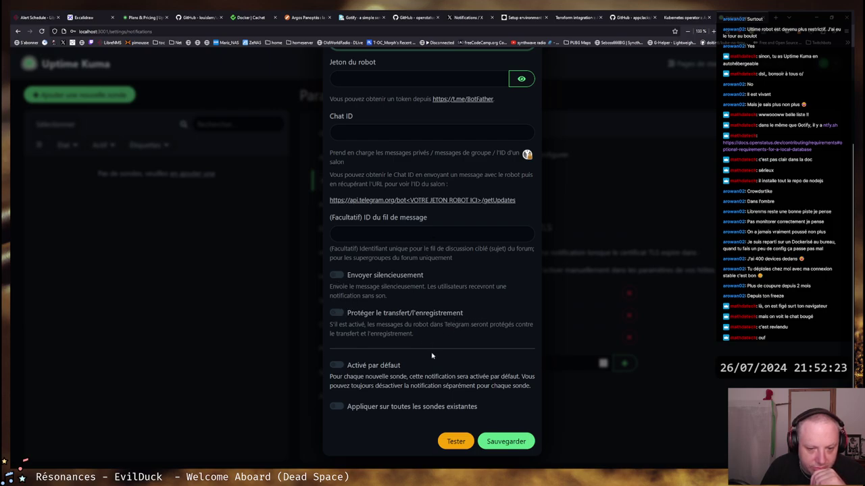
pyautogui.scroll(3, 484, 179)
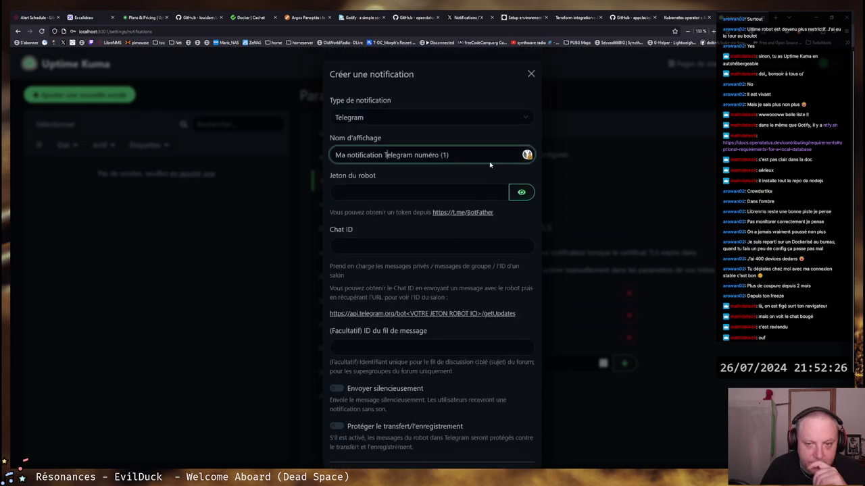
pyautogui.click(531, 73)
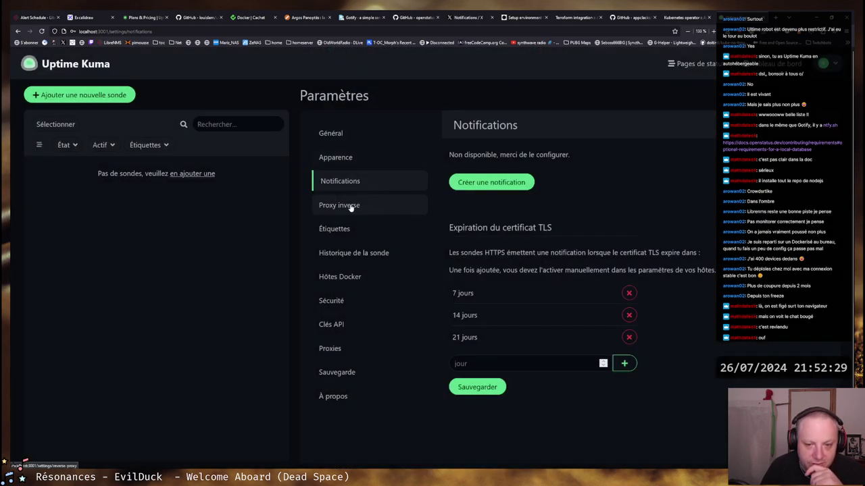
pyautogui.moveTo(462, 253); pyautogui.dragTo(700, 254)
pyautogui.click(700, 256)
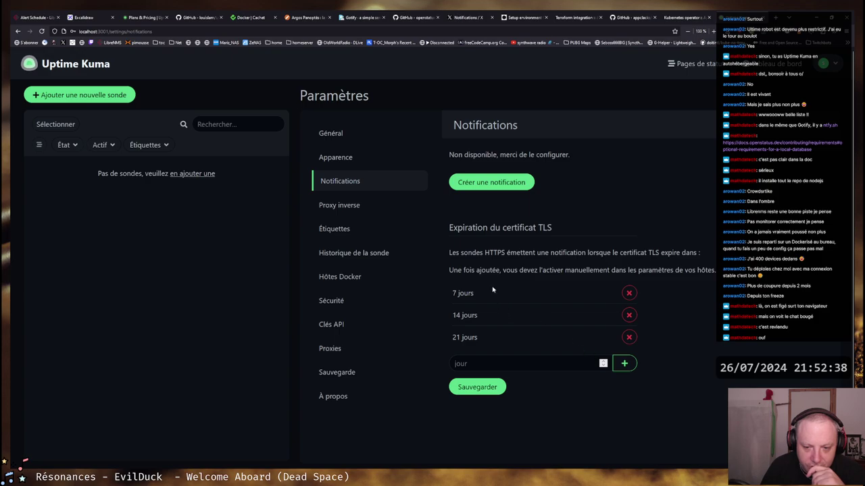
# - Show the Proxy inverse settings with the Cloudflare Tunnel and trusted proxy header options
pyautogui.click(342, 209)
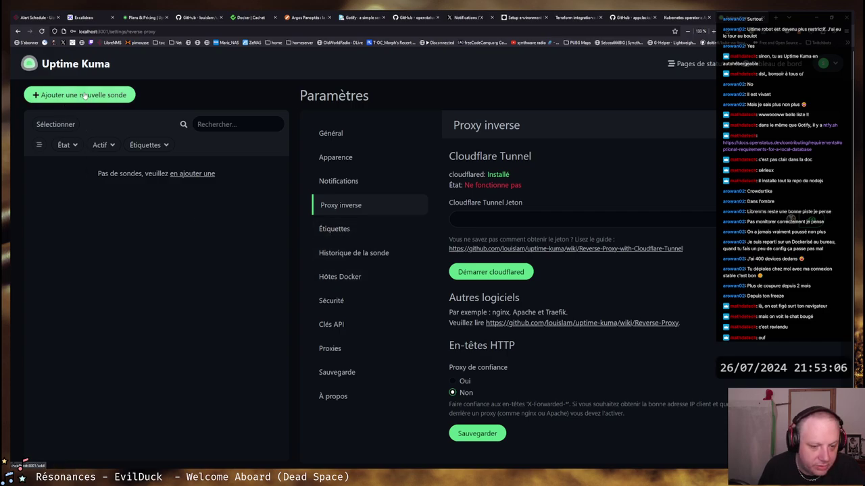
# - Open the API keys settings and dismiss the Ajouter une clé API dialog without creating a key
pyautogui.click(333, 324)
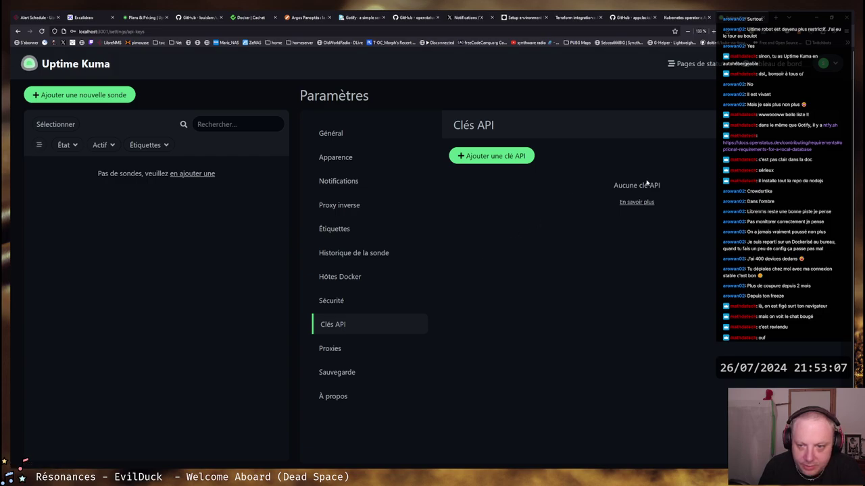
pyautogui.click(493, 157)
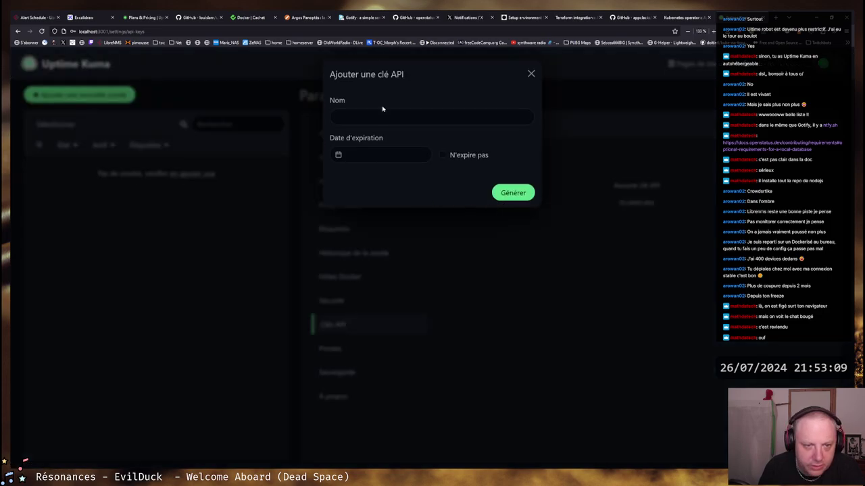
pyautogui.click(531, 74)
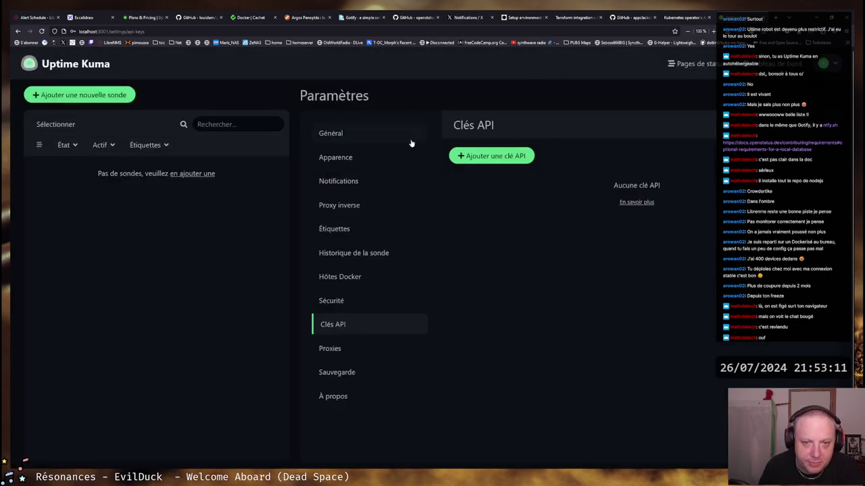
# - Look through Sécurité, Historique, Proxies, Apparence, Étiquettes and Hôtes Docker, ending on Sauvegarde
pyautogui.click(331, 302)
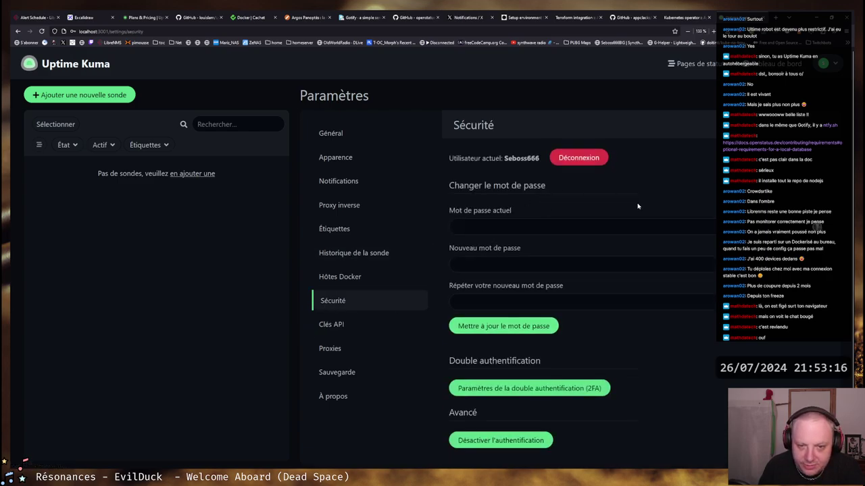
pyautogui.scroll(-1, 650, 324)
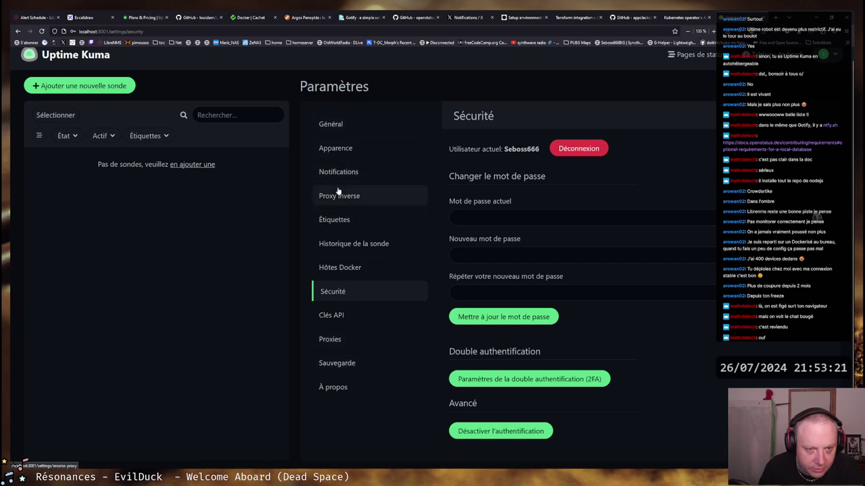
pyautogui.click(342, 247)
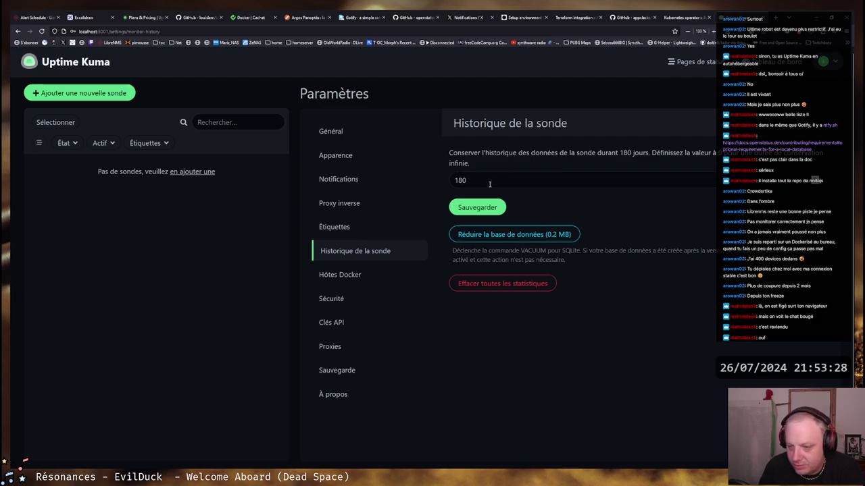
pyautogui.click(332, 347)
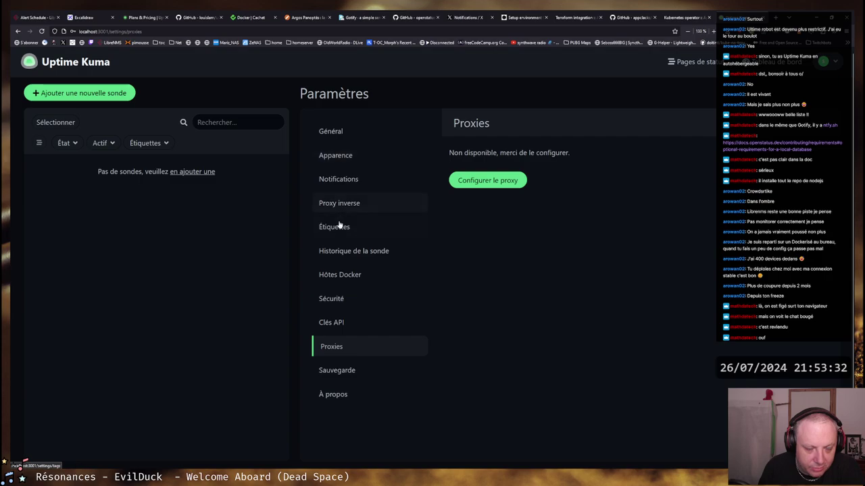
pyautogui.click(334, 156)
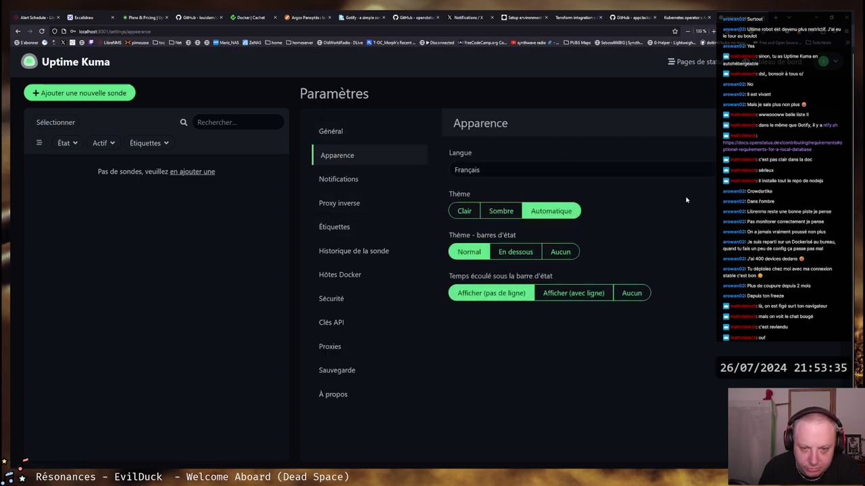
pyautogui.click(336, 228)
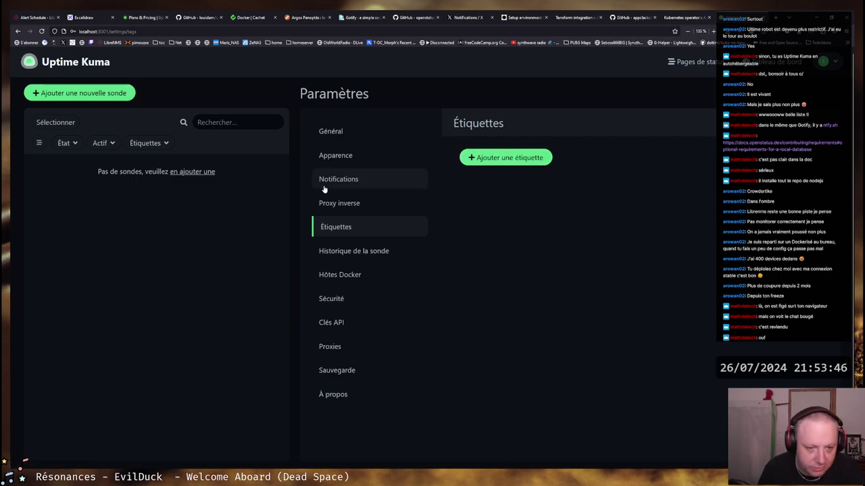
pyautogui.click(334, 276)
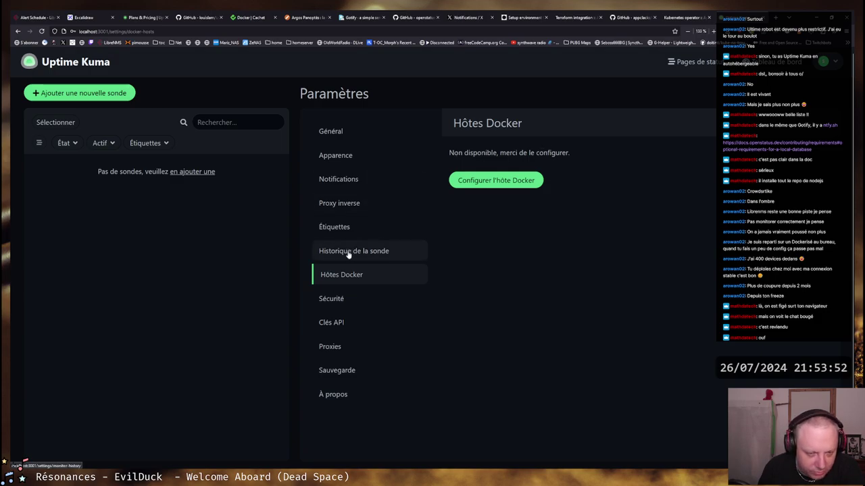
pyautogui.click(332, 299)
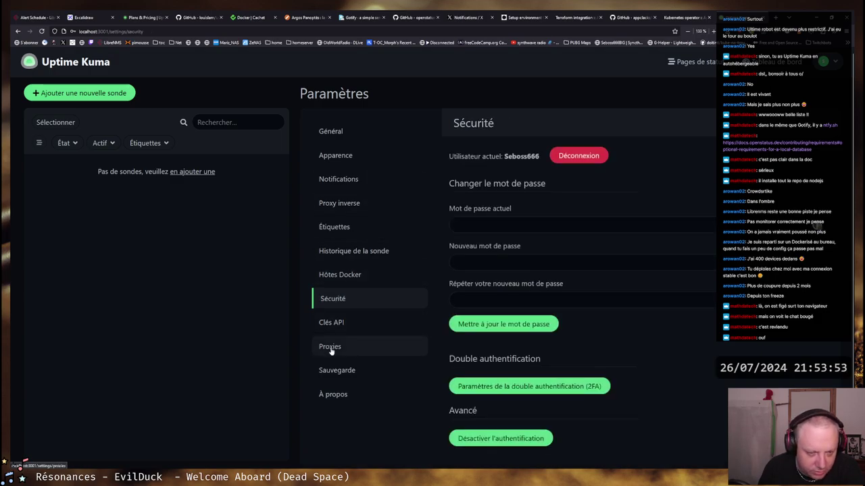
pyautogui.click(336, 370)
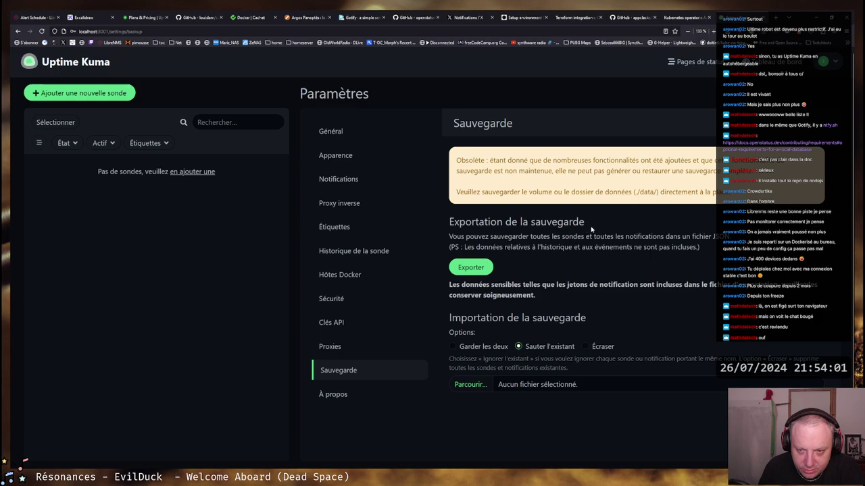
pyautogui.moveTo(480, 161); pyautogui.dragTo(750, 171)
pyautogui.moveTo(750, 171); pyautogui.dragTo(524, 171)
pyautogui.moveTo(459, 171); pyautogui.dragTo(697, 171)
pyautogui.moveTo(750, 171); pyautogui.dragTo(450, 162)
pyautogui.click(450, 162)
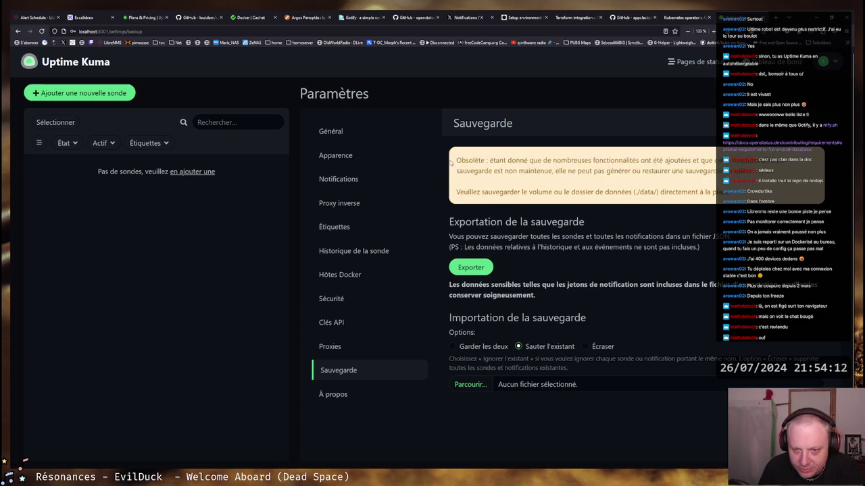
pyautogui.moveTo(457, 192); pyautogui.dragTo(701, 193)
pyautogui.click(627, 196)
pyautogui.moveTo(634, 194); pyautogui.dragTo(658, 193)
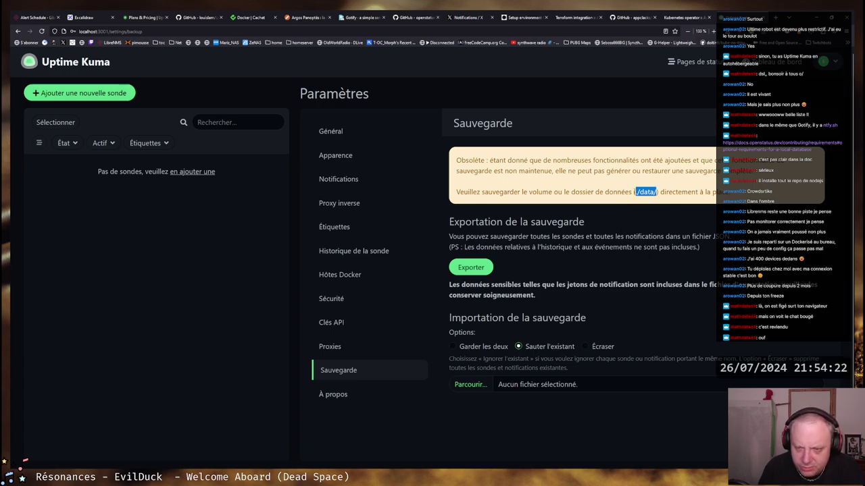
pyautogui.click(634, 191)
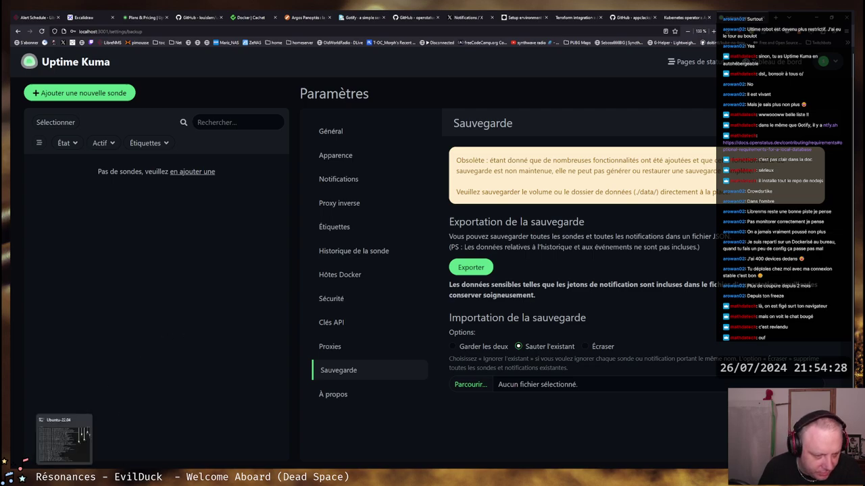
# - Stop the running uptime-kuma log stream in the Ubuntu terminal
pyautogui.hotkey('alt', 'Tab')
pyautogui.scroll(4, 405, 271)
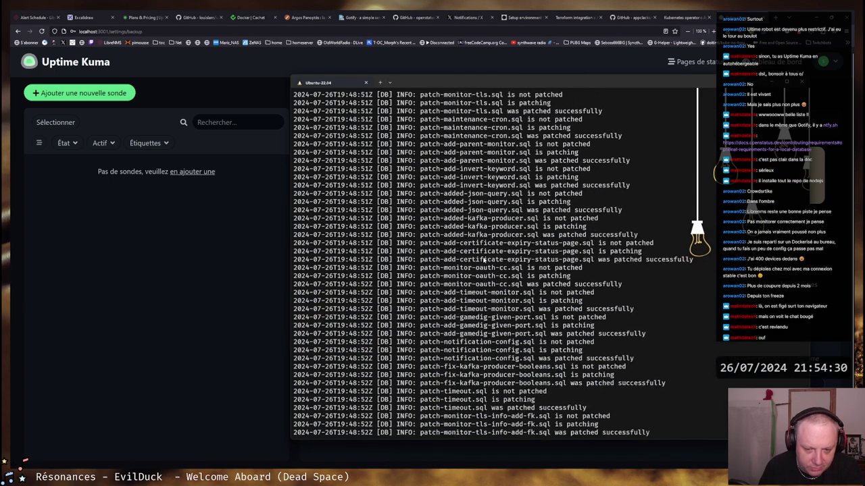
pyautogui.scroll(-4, 484, 260)
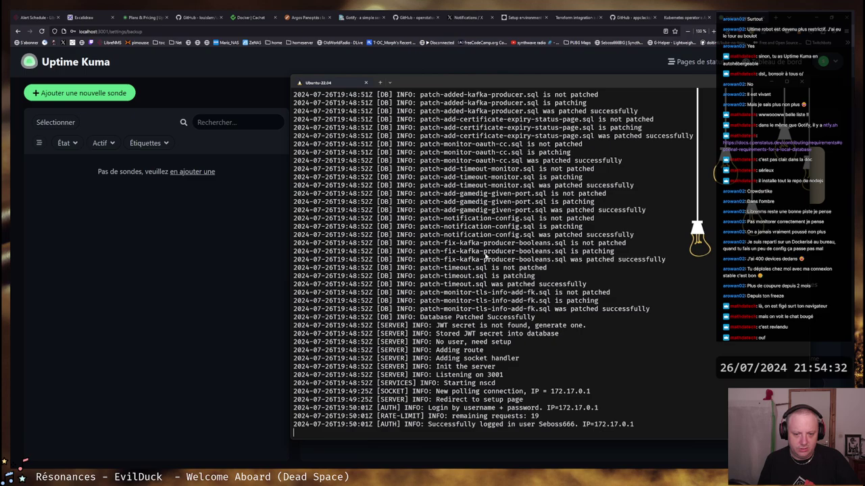
pyautogui.hotkey('ctrl', 'c')
pyautogui.scroll(15, 473, 270)
pyautogui.scroll(20, 464, 285)
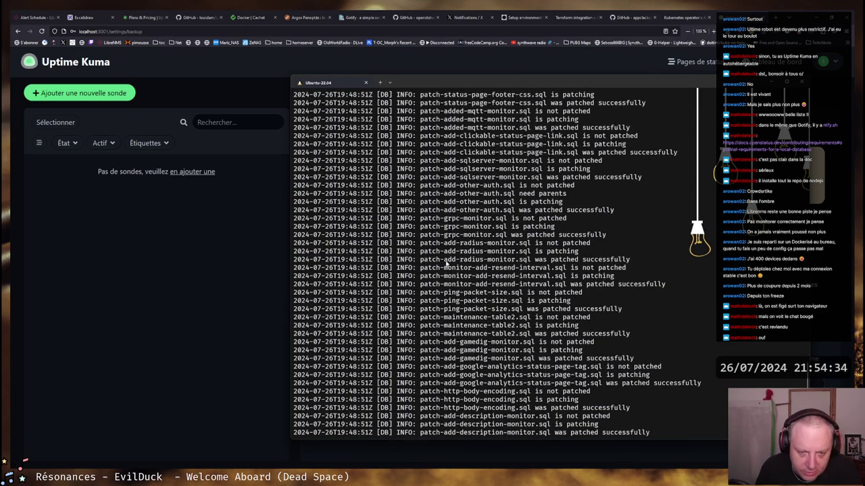
pyautogui.scroll(-15, 448, 265)
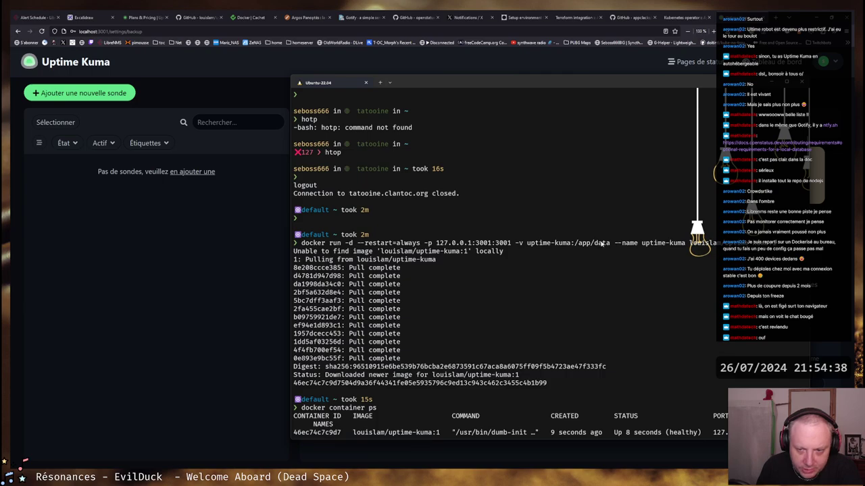
# - Print the uptime-kuma container logs with 'docker container logs', then rerun it with -f to follow live
pyautogui.moveTo(610, 243); pyautogui.dragTo(576, 246)
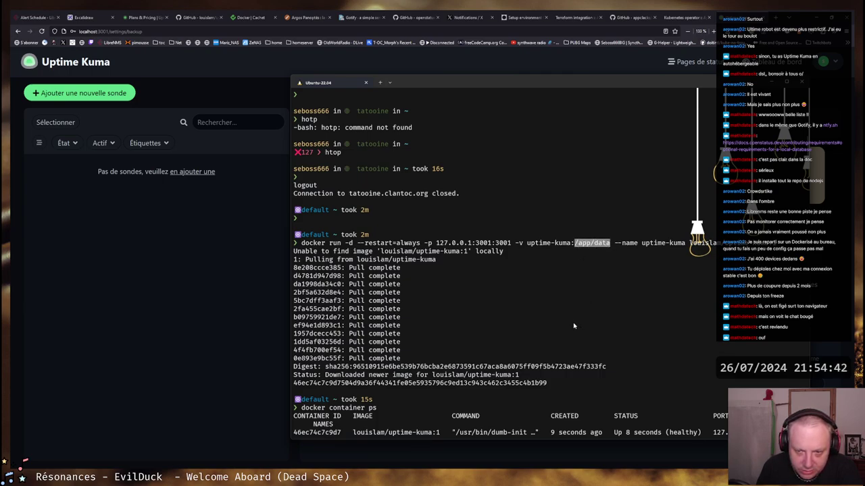
pyautogui.moveTo(575, 245); pyautogui.dragTo(611, 244)
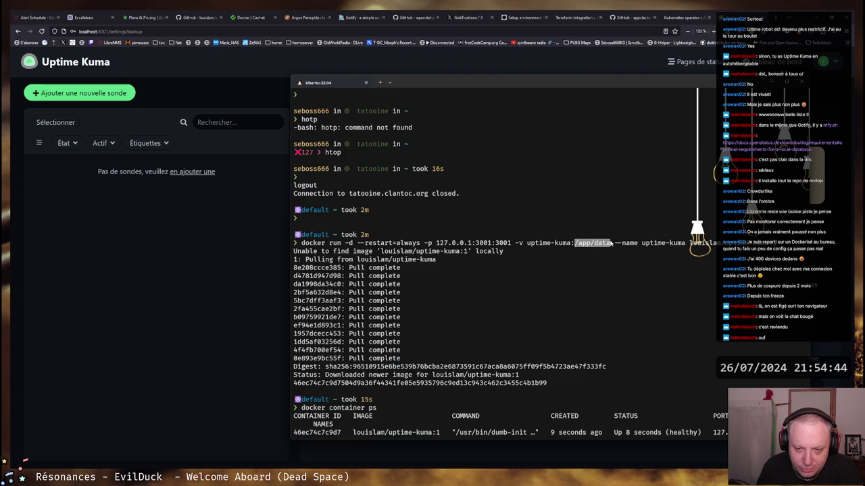
pyautogui.write('docker container logs uptime-kuma')
pyautogui.press('Return')
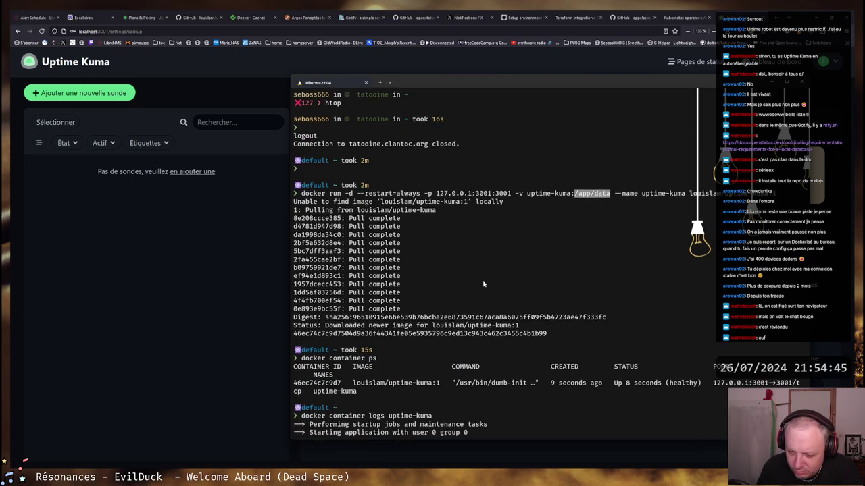
pyautogui.press('Up')
pyautogui.write('-f')
pyautogui.press('Return')
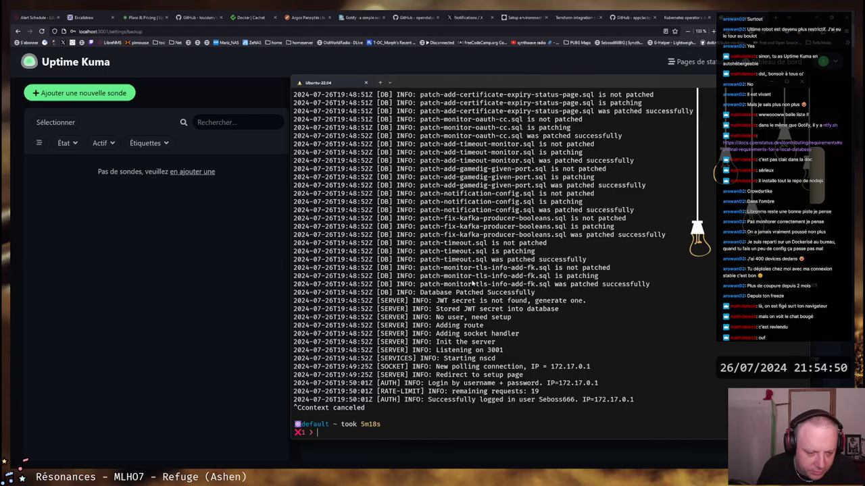
# - Start a new monitor in Uptime Kuma with display name 'Blog Seb'
pyautogui.click(235, 276)
pyautogui.click(90, 93)
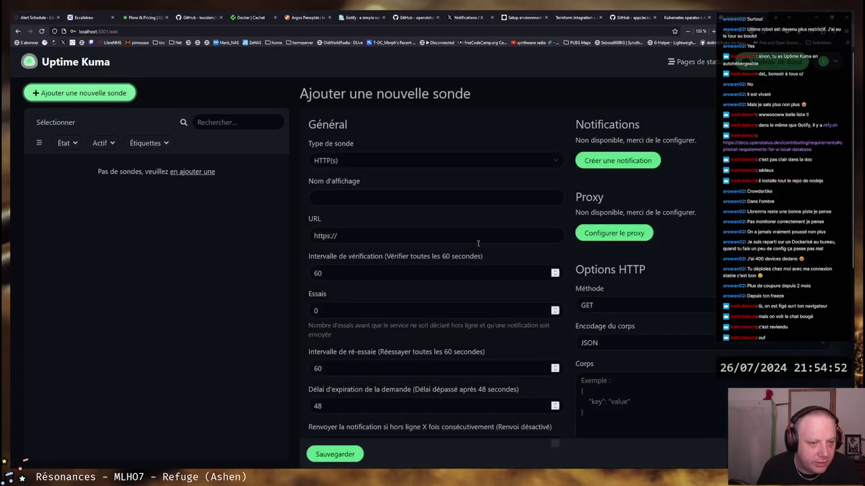
pyautogui.click(362, 199)
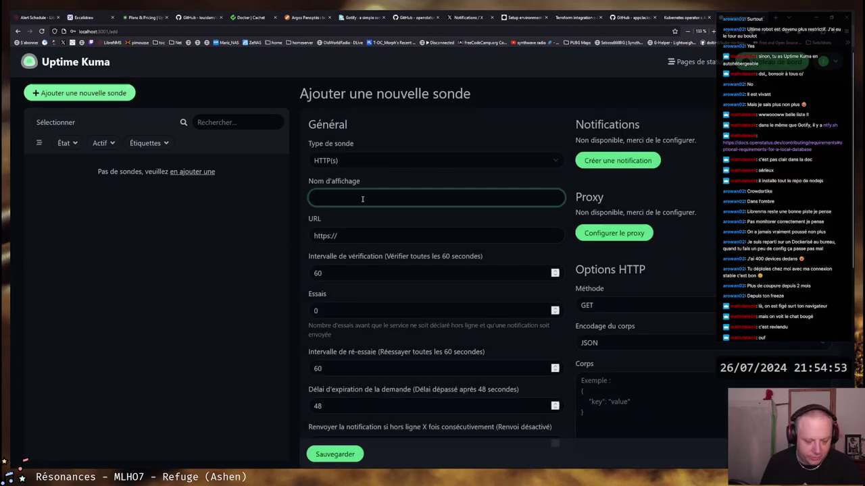
pyautogui.write('Blog Seb')
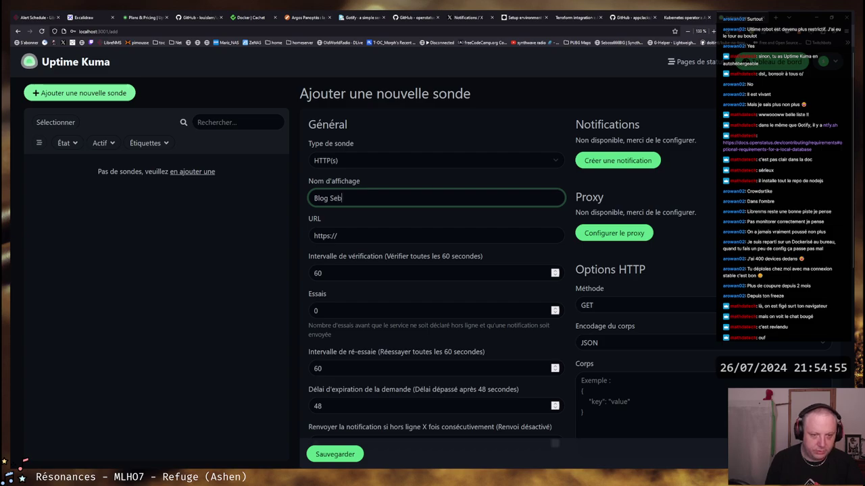
# - Enter blog.seboss666.info as the monitor's URL
pyautogui.click(349, 238)
pyautogui.write('blog.seboss666.infdo')
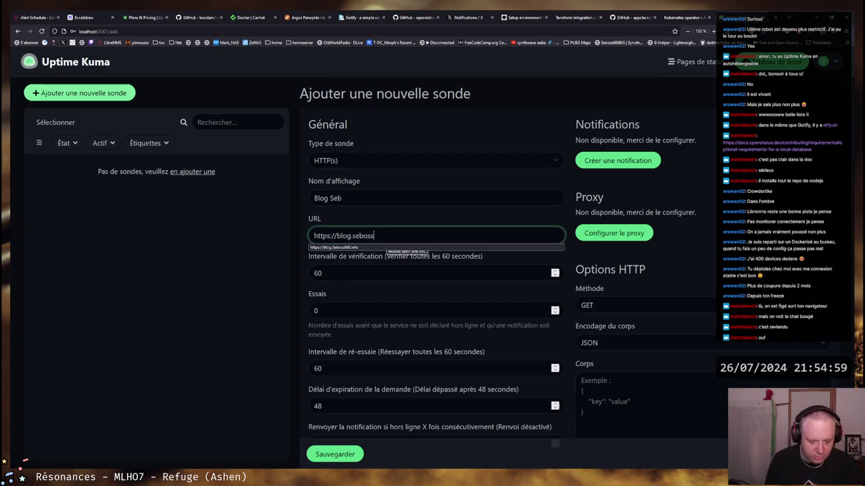
pyautogui.press('BackSpace')
pyautogui.press('BackSpace')
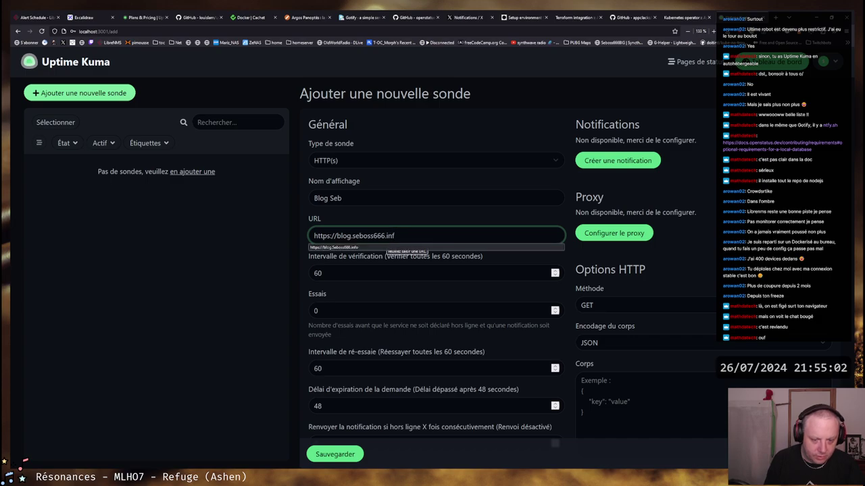
pyautogui.click(245, 270)
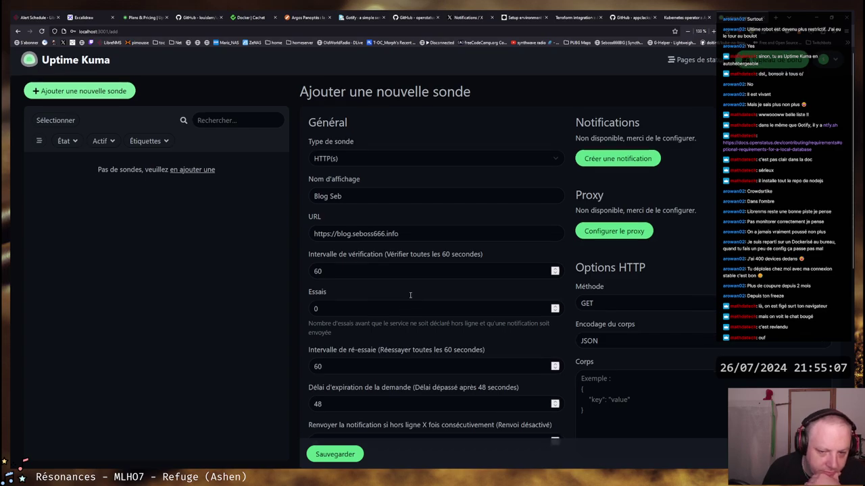
# - Read the retries hint and select the current retries value for replacement
pyautogui.scroll(-1, 356, 289)
pyautogui.moveTo(321, 269); pyautogui.dragTo(549, 269)
pyautogui.click(425, 268)
pyautogui.moveTo(425, 268); pyautogui.dragTo(533, 269)
pyautogui.click(534, 269)
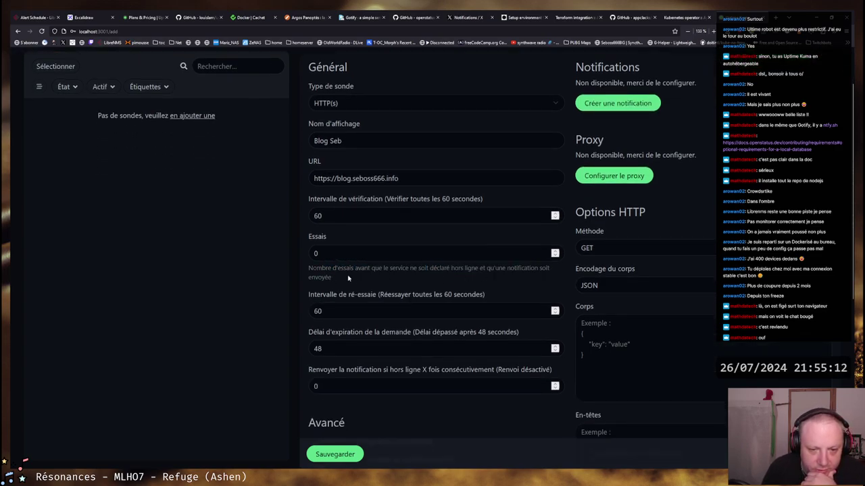
pyautogui.doubleClick(390, 259)
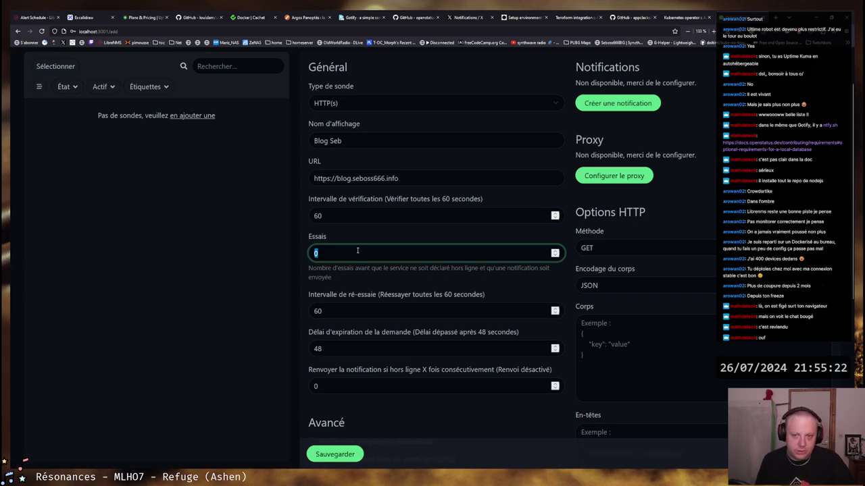
# - Set retries (Essais) to 2 and keep the notification resend count at 0
pyautogui.write('2')
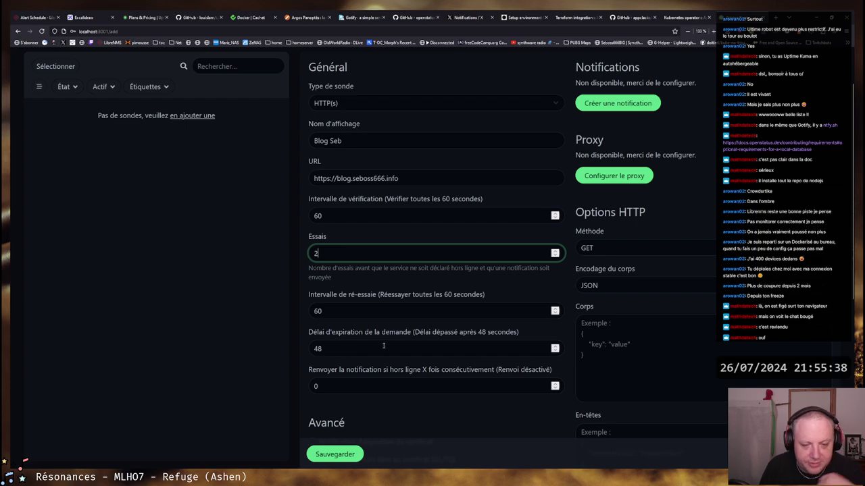
pyautogui.scroll(-3, 385, 339)
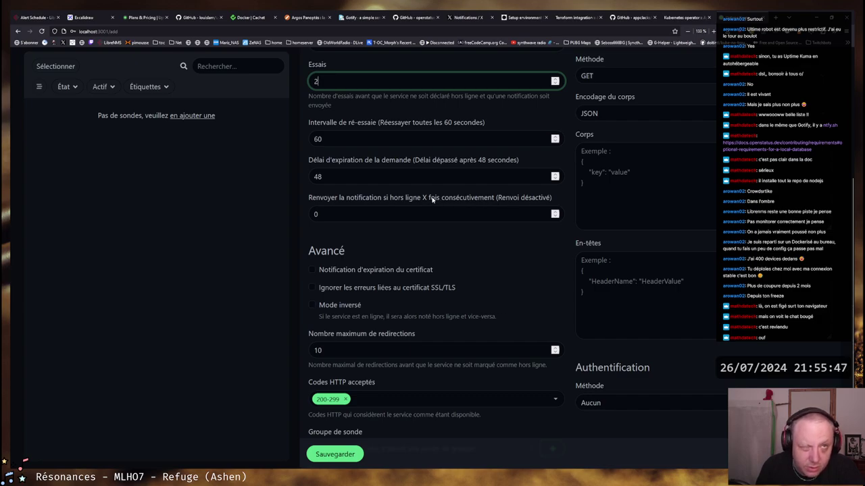
pyautogui.click(342, 213)
pyautogui.doubleClick(348, 213)
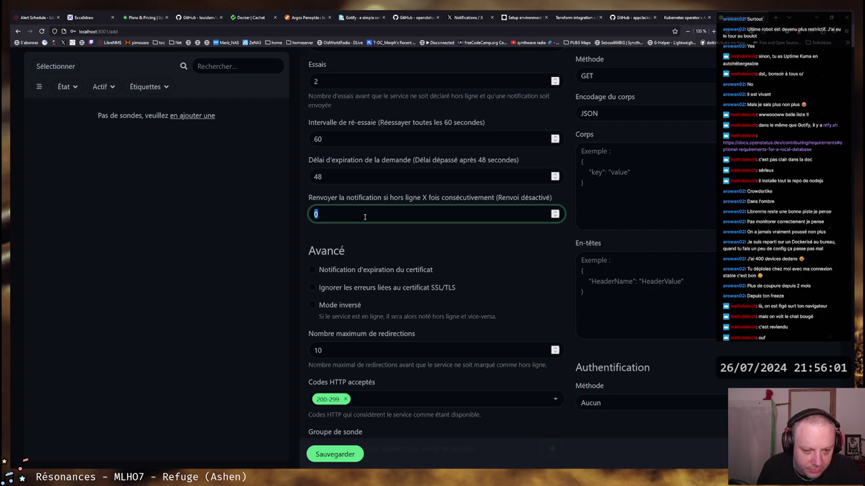
pyautogui.scroll(-2, 429, 241)
pyautogui.scroll(3, 429, 241)
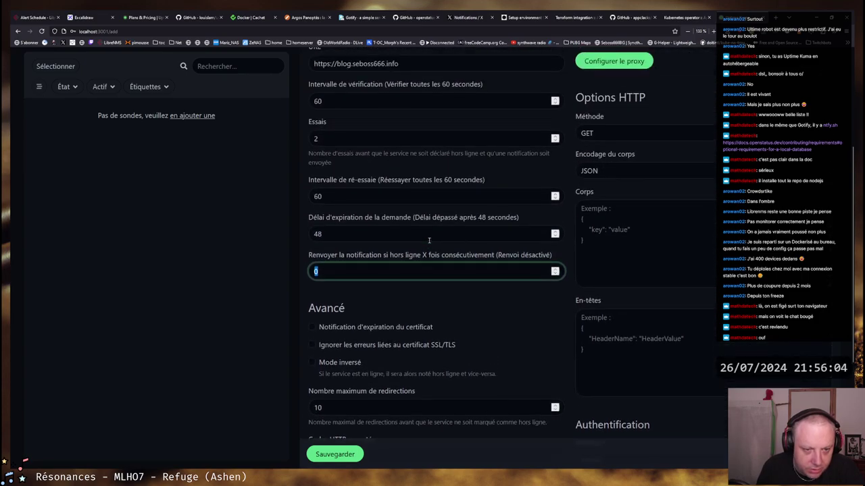
pyautogui.click(332, 272)
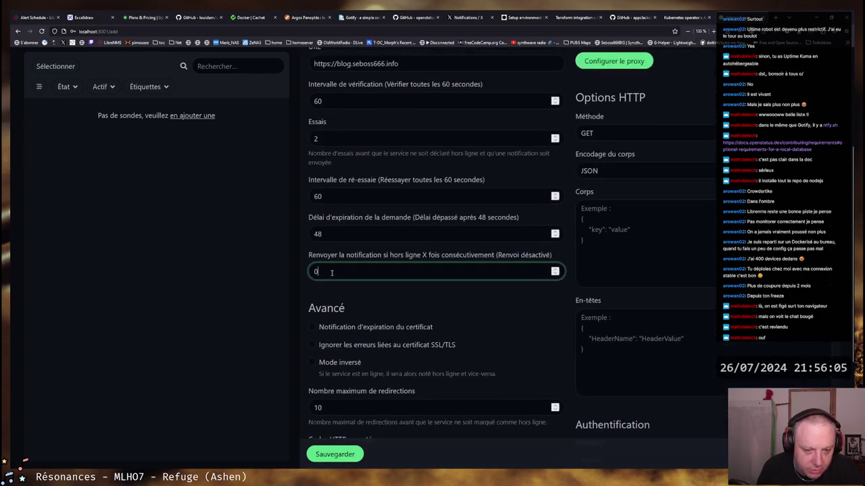
# - Enable 'Notification d'expiration du certificat' and review the rest of the monitor form
pyautogui.click(312, 327)
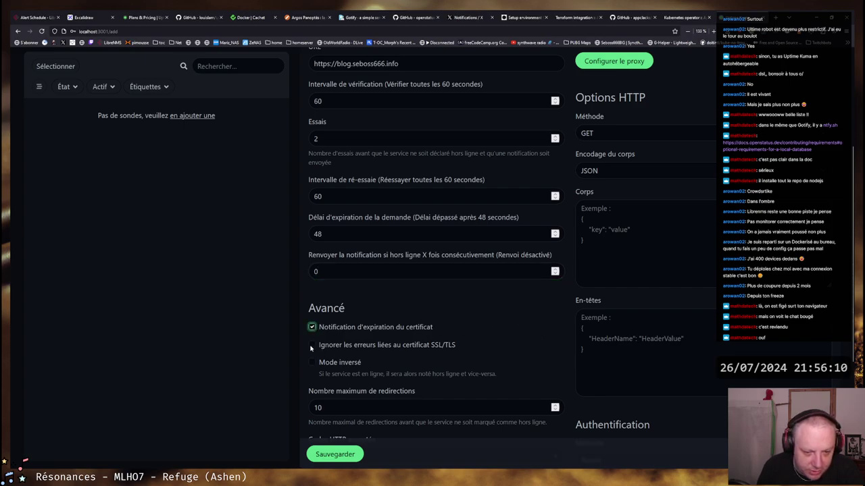
pyautogui.scroll(-2, 268, 321)
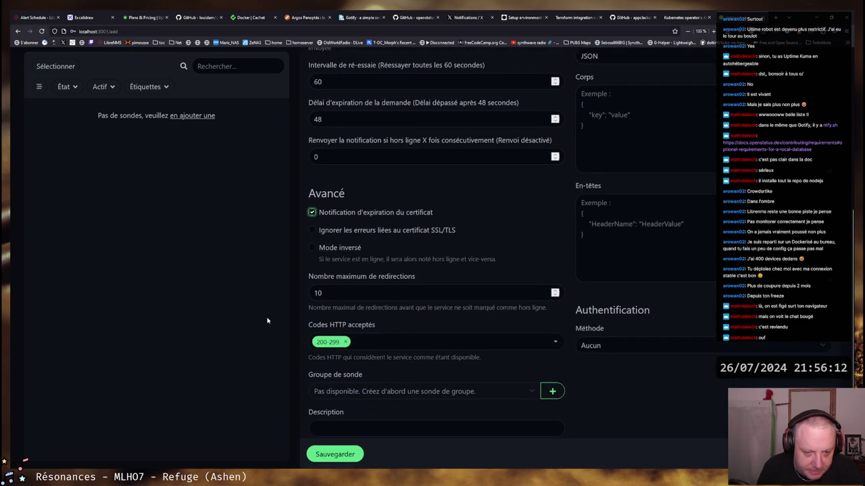
pyautogui.scroll(-2, 267, 320)
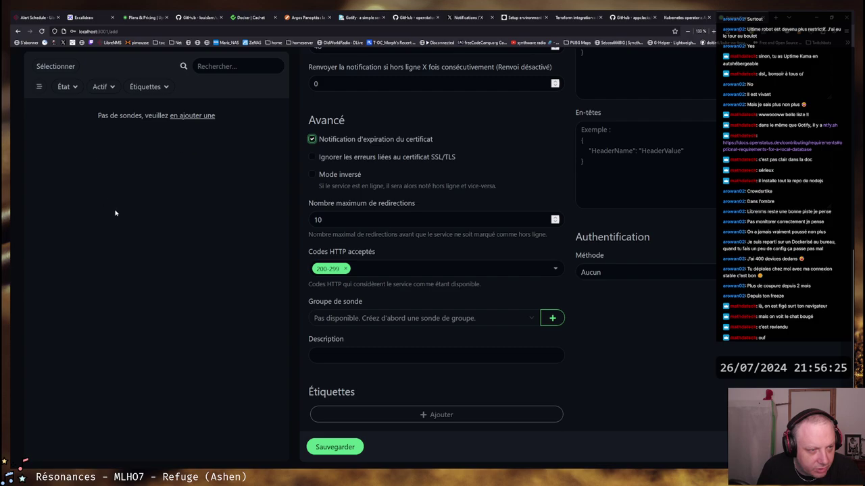
pyautogui.scroll(4, 115, 213)
pyautogui.scroll(-4, 311, 240)
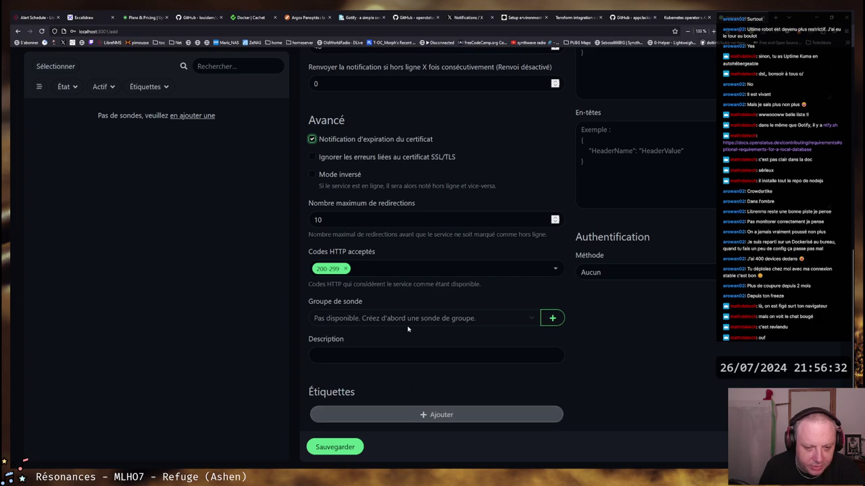
pyautogui.scroll(5, 402, 270)
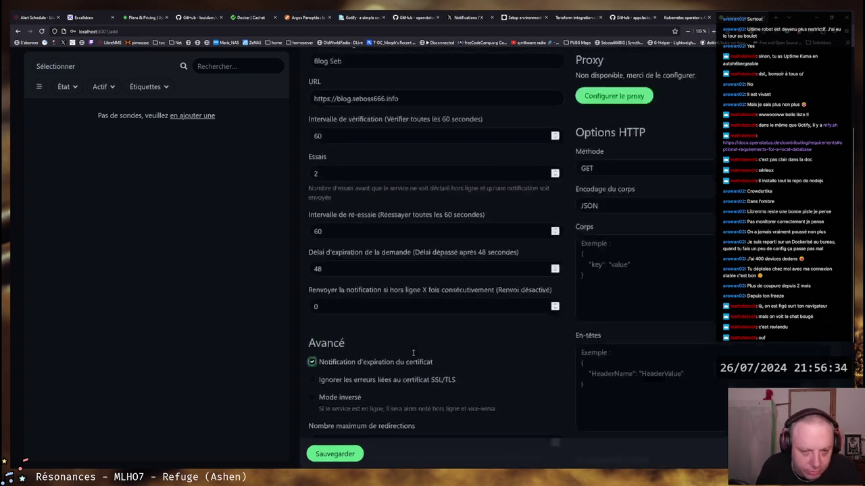
pyautogui.scroll(-10, 404, 288)
# - Save Blog Seb, verify its 228 ms response and 100% availability, then switch to the terminal
pyautogui.click(335, 446)
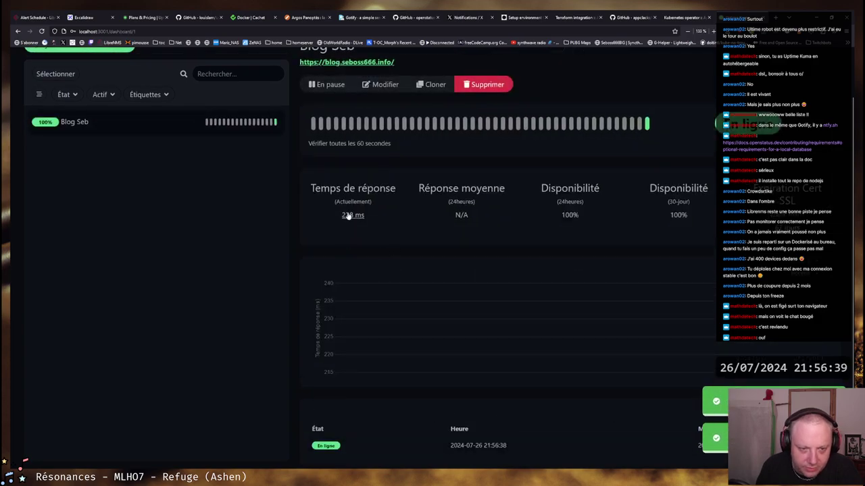
pyautogui.moveTo(342, 215); pyautogui.dragTo(375, 222)
pyautogui.click(377, 244)
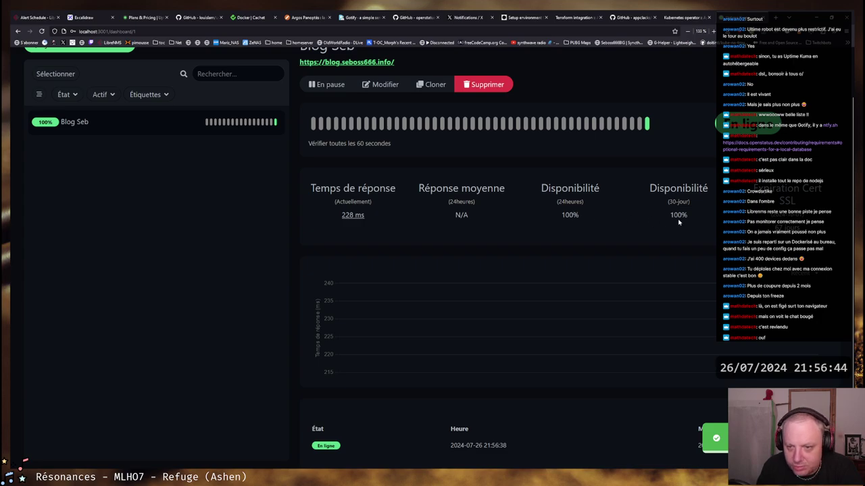
pyautogui.doubleClick(675, 214)
pyautogui.click(541, 232)
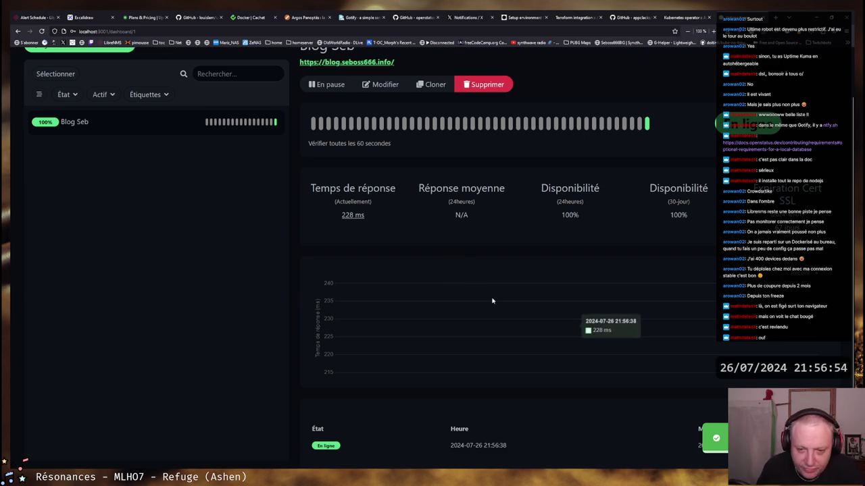
pyautogui.scroll(-1, 489, 296)
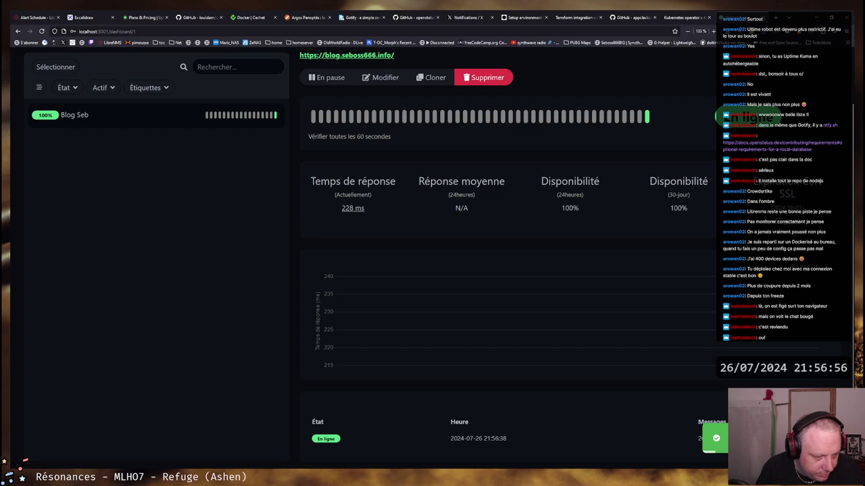
pyautogui.hotkey('alt', 'Tab')
# - In a new Ubuntu tab, SSH into tatooine.clantoc.org
pyautogui.hotkey('ctrl', 'shift', 't')
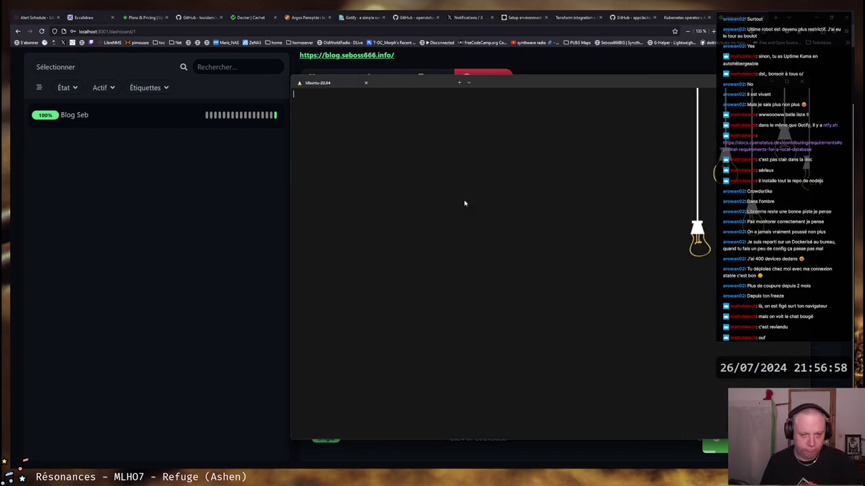
pyautogui.write('ssh tatooine.clantoc.org')
pyautogui.press('Return')
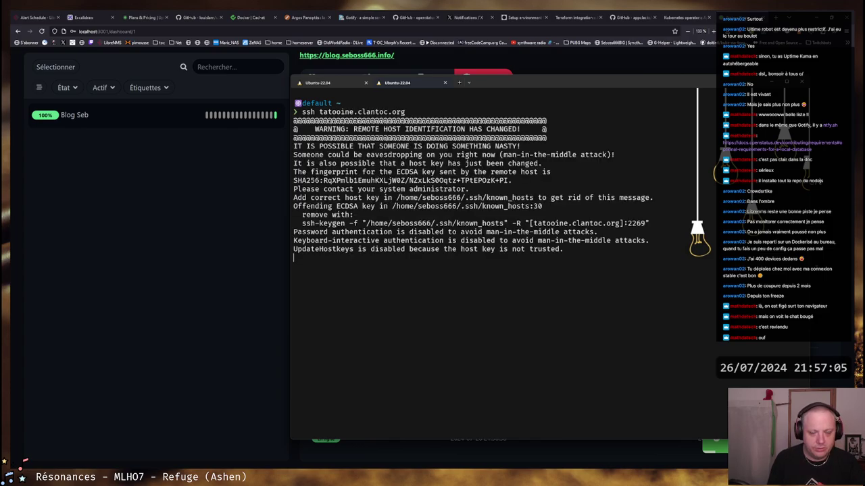
# - In /etc/nginx/conf.d, list the files and open blog.seboss666.info.conf in less
pyautogui.write('cd /etc/nginx/c')
pyautogui.press('Tab')
pyautogui.press('Return')
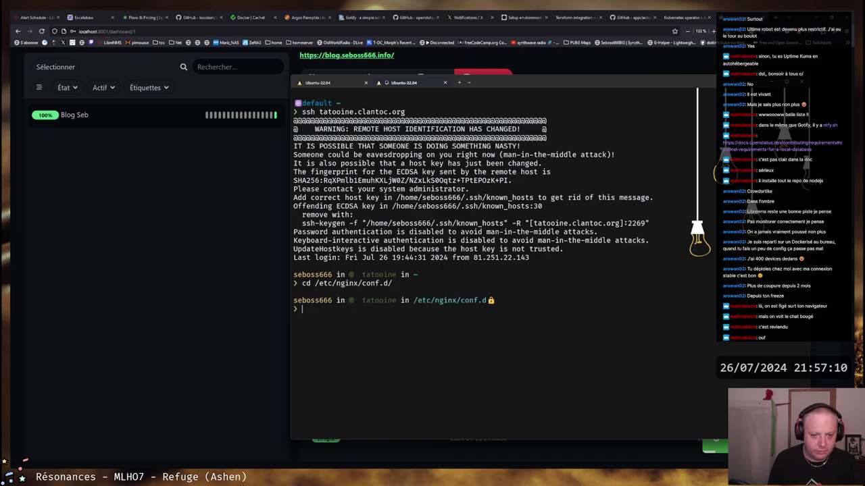
pyautogui.write('ll')
pyautogui.press('Return')
pyautogui.write('less b')
pyautogui.press('Tab')
pyautogui.press('Return')
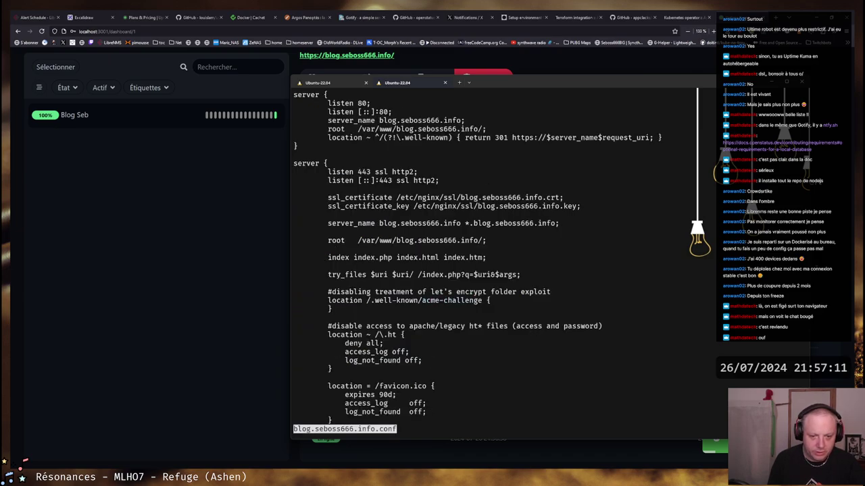
# - Scroll through the config's location blocks, PHP fastcgi settings and maintenance error page
pyautogui.scroll(-5, 478, 263)
pyautogui.scroll(-9, 478, 264)
pyautogui.scroll(-2, 478, 264)
pyautogui.scroll(13, 454, 262)
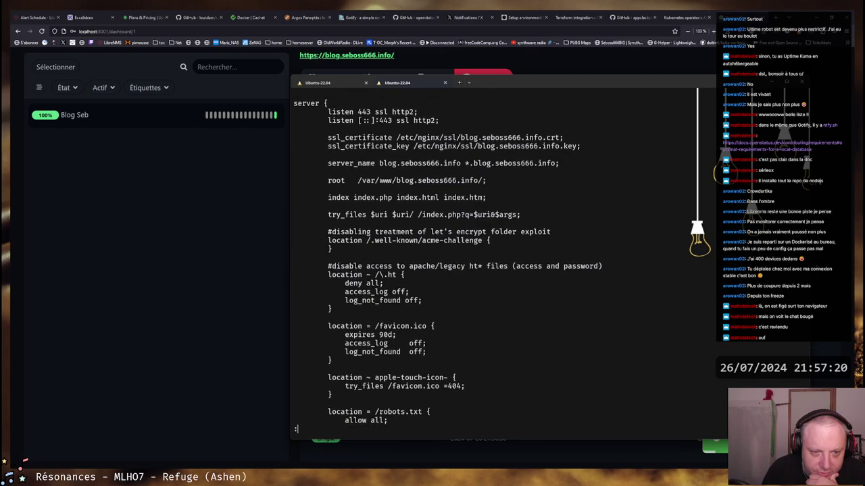
pyautogui.scroll(1, 500, 264)
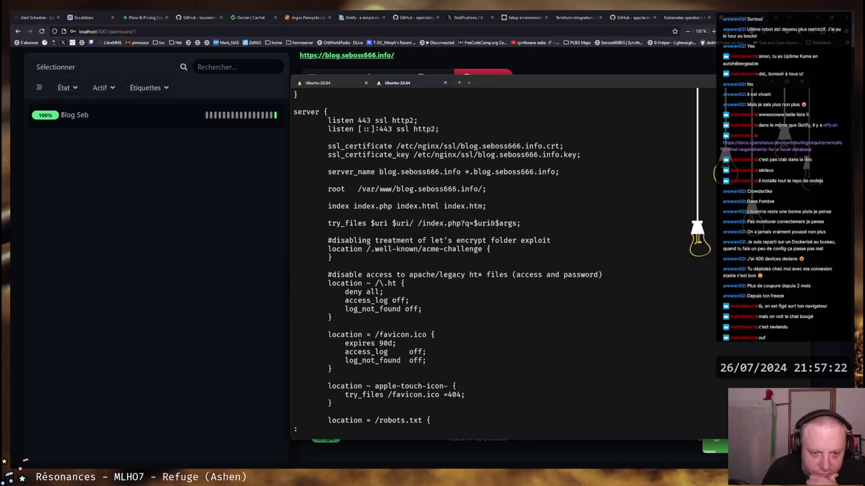
pyautogui.scroll(2, 471, 257)
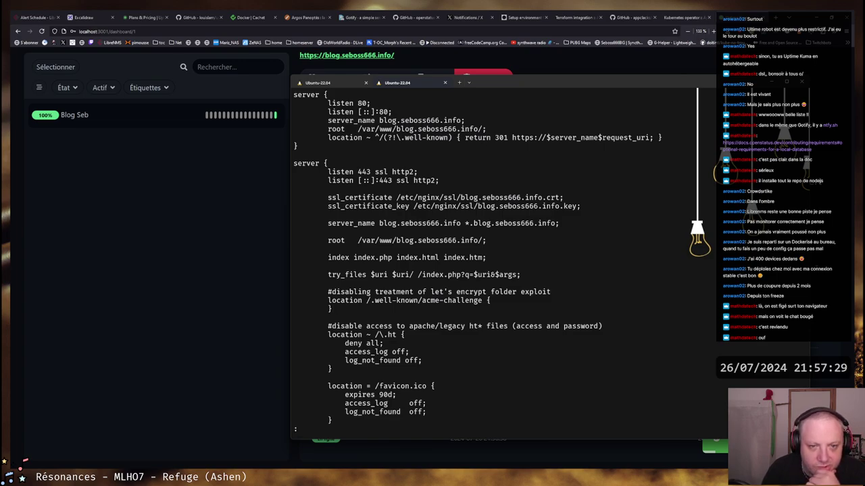
pyautogui.press('Down')
pyautogui.press('Down')
pyautogui.press('Down')
pyautogui.press('Down')
pyautogui.press('Down')
pyautogui.press('Down')
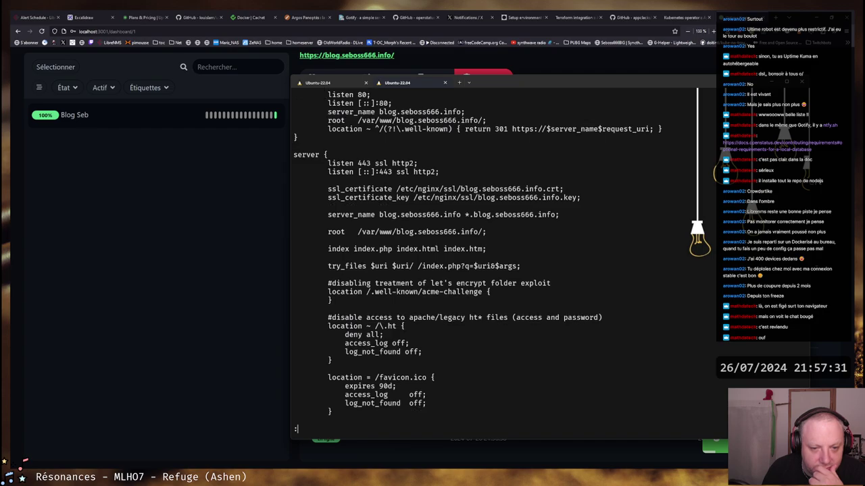
pyautogui.press('Down')
pyautogui.press('Down')
pyautogui.press('Down')
pyautogui.press('Down')
pyautogui.press('Down')
pyautogui.press('Down')
pyautogui.press('Down')
pyautogui.press('Down')
pyautogui.press('Down')
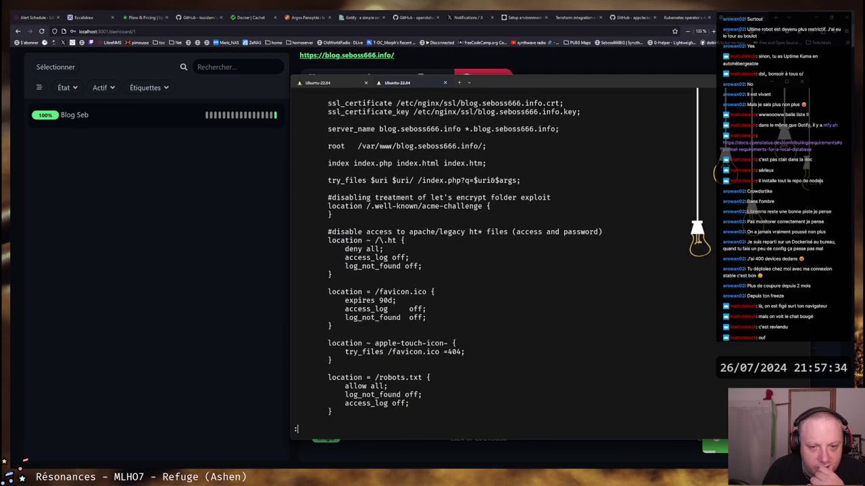
pyautogui.press('Down')
pyautogui.press('Down')
pyautogui.press('Down')
pyautogui.press('Down')
pyautogui.press('Down')
pyautogui.press('Down')
pyautogui.press('Down')
pyautogui.press('Down')
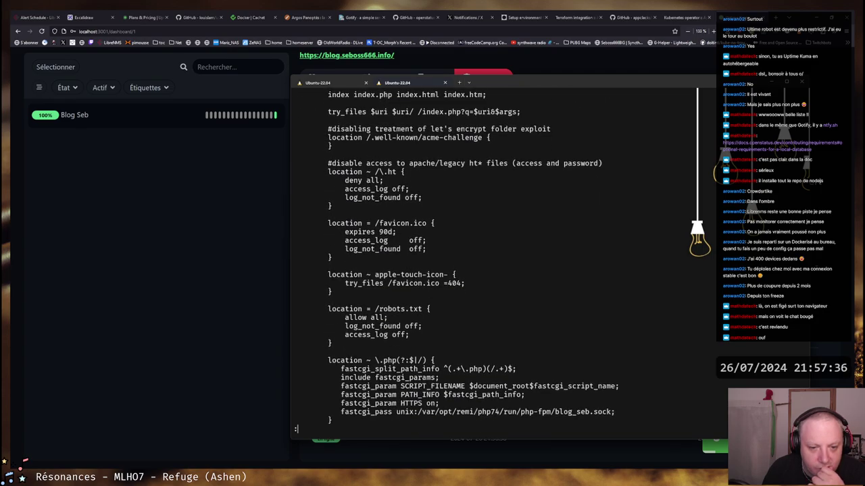
pyautogui.press('Down')
pyautogui.press('Down')
pyautogui.press('Down')
pyautogui.press('Down')
pyautogui.press('Down')
pyautogui.press('Down')
pyautogui.press('Down')
pyautogui.press('Down')
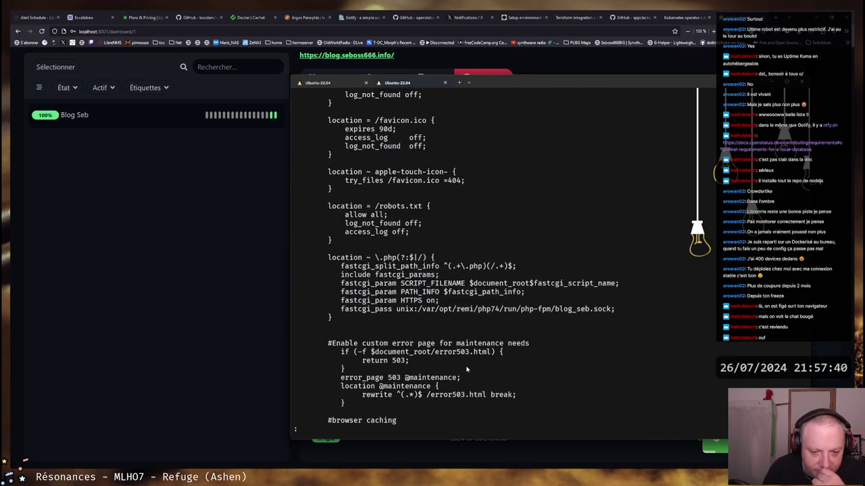
# - Copy the maintenance error-page block and read on through the caching rules to (END)
pyautogui.moveTo(330, 343); pyautogui.dragTo(514, 400)
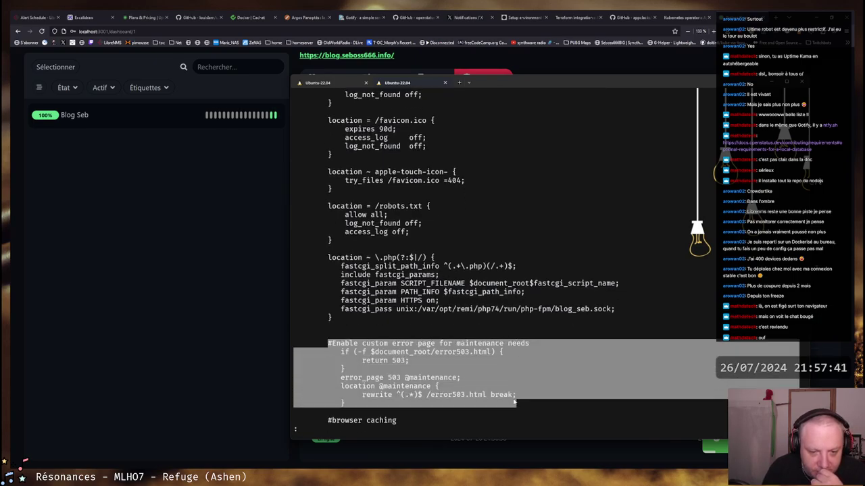
pyautogui.rightClick(513, 400)
pyautogui.press('Down')
pyautogui.press('Down')
pyautogui.press('Down')
pyautogui.press('Down')
pyautogui.press('Down')
pyautogui.press('Down')
pyautogui.press('Down')
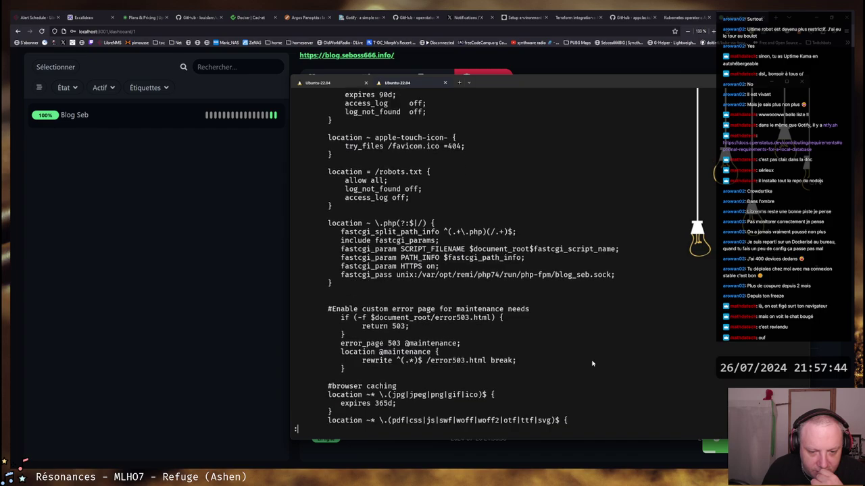
pyautogui.press('Down')
pyautogui.press('Down')
pyautogui.press('Down')
pyautogui.press('Down')
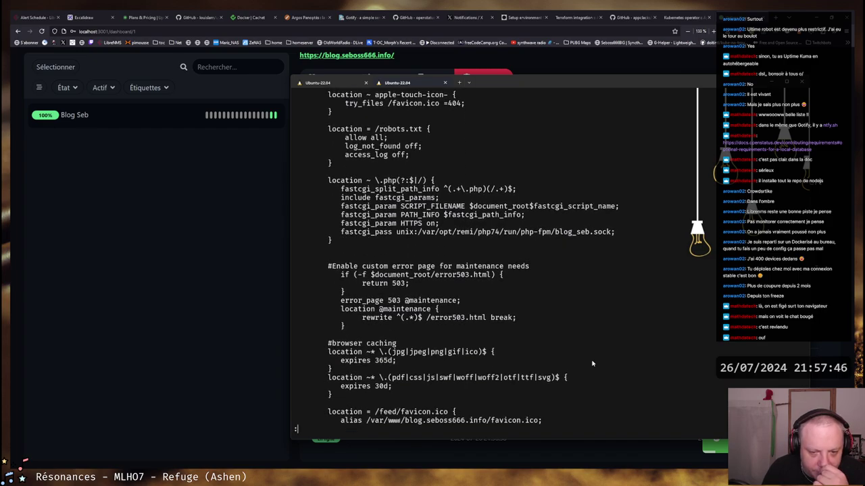
pyautogui.press('Down')
pyautogui.press('Down')
pyautogui.press('Down')
pyautogui.press('Down')
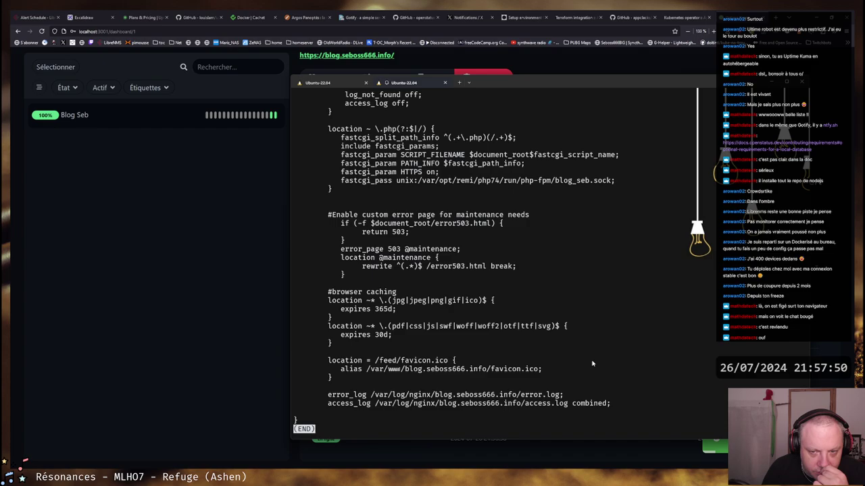
pyautogui.press('Up')
pyautogui.press('Down')
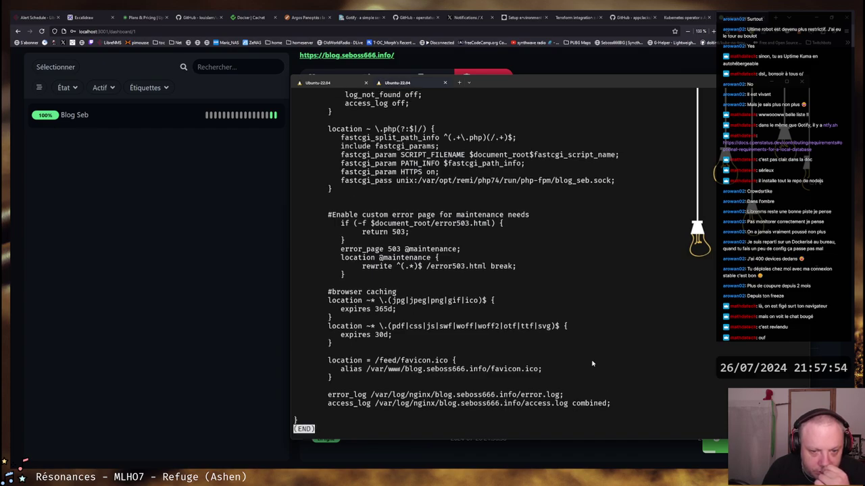
pyautogui.press('Up')
pyautogui.press('Up')
pyautogui.press('Up')
pyautogui.press('Up')
pyautogui.press('Up')
pyautogui.press('Up')
pyautogui.press('Up')
pyautogui.press('Up')
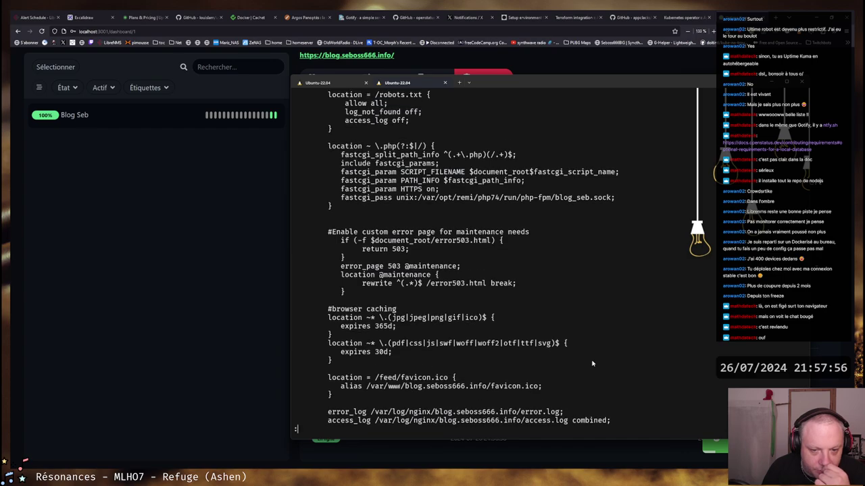
pyautogui.scroll(9, 592, 364)
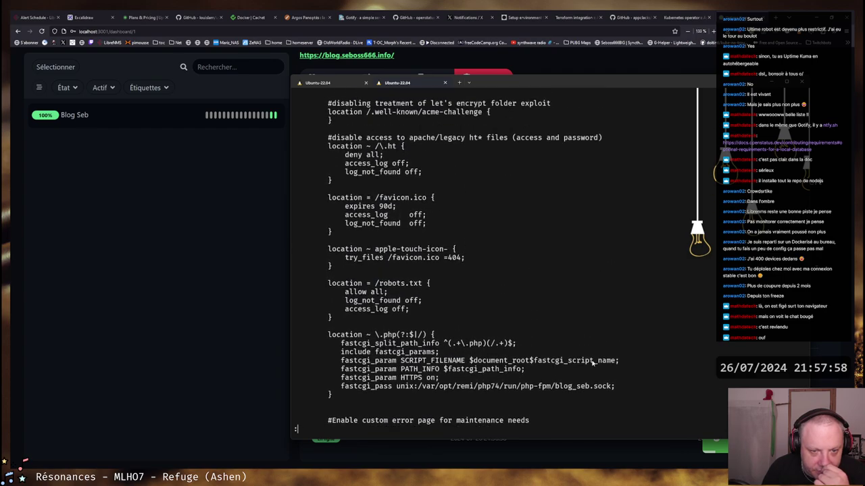
pyautogui.scroll(4, 591, 363)
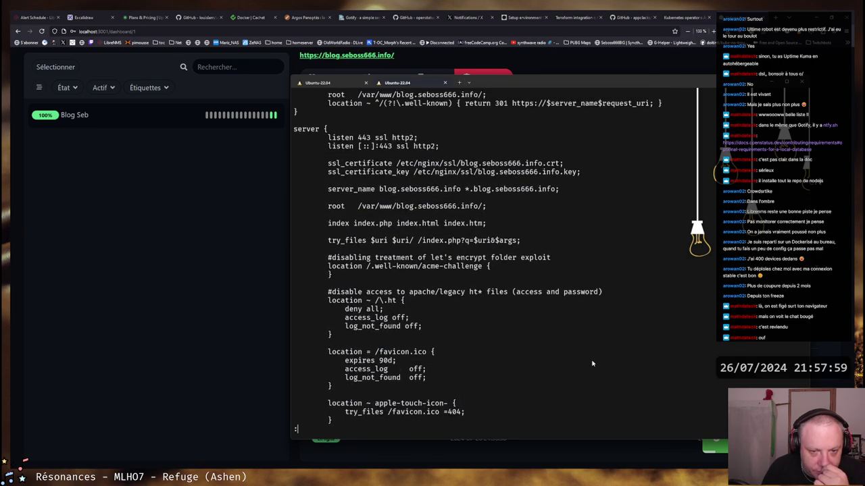
pyautogui.scroll(-7, 591, 364)
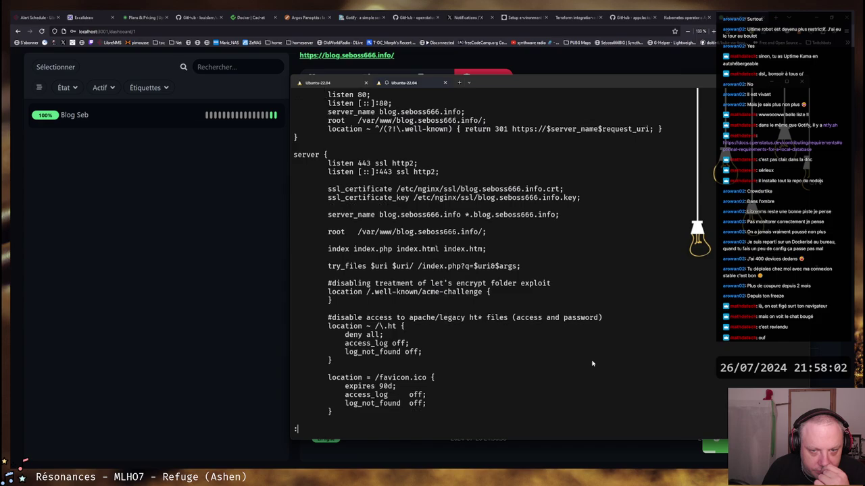
pyautogui.scroll(-7, 591, 364)
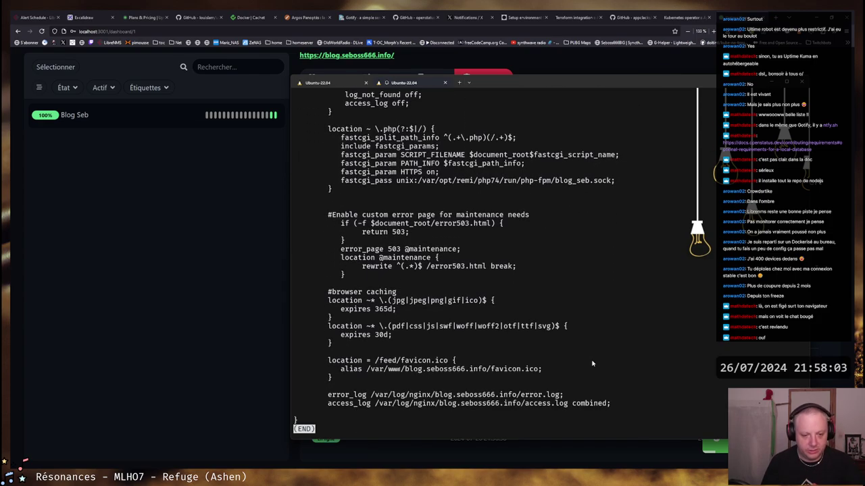
# - Quit the pager and become root with sudo su -
pyautogui.press('q')
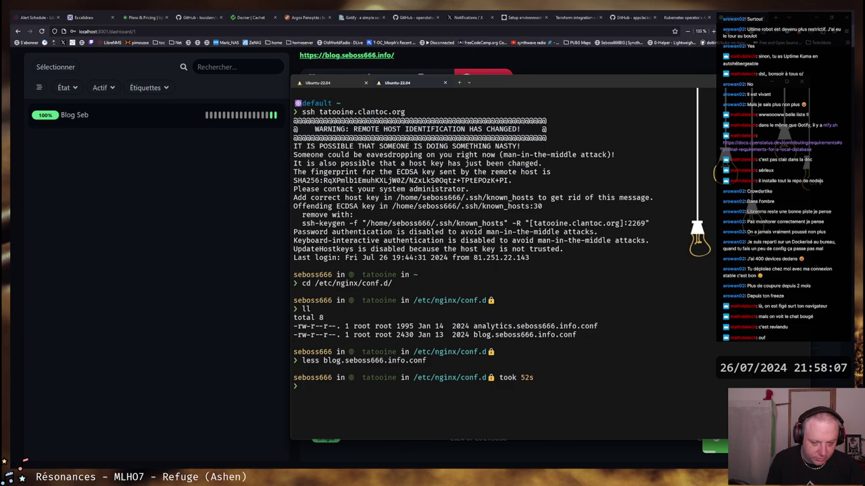
pyautogui.write('ystemctl stop php')
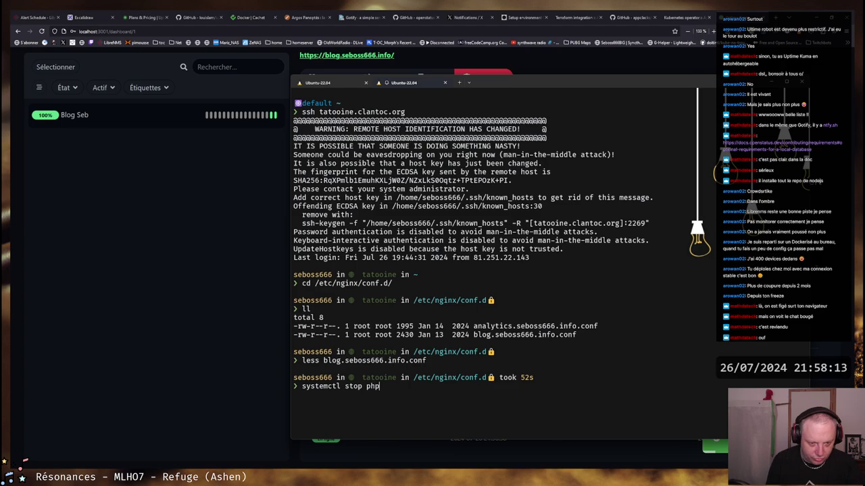
pyautogui.press('BackSpace')
pyautogui.press('BackSpace')
pyautogui.press('BackSpace')
pyautogui.press('BackSpace')
pyautogui.press('BackSpace')
pyautogui.press('BackSpace')
pyautogui.press('BackSpace')
pyautogui.press('BackSpace')
pyautogui.press('BackSpace')
pyautogui.press('BackSpace')
pyautogui.press('BackSpace')
pyautogui.press('BackSpace')
pyautogui.press('BackSpace')
pyautogui.press('BackSpace')
pyautogui.press('BackSpace')
pyautogui.press('BackSpace')
pyautogui.press('BackSpace')
pyautogui.press('BackSpace')
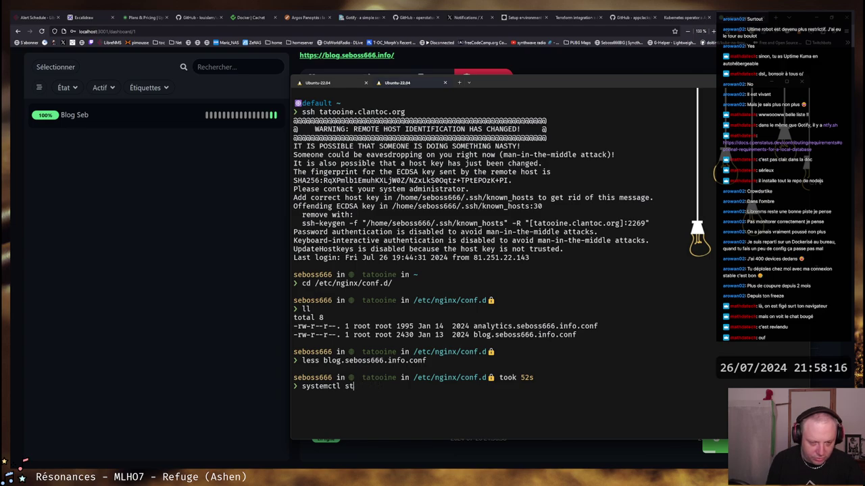
pyautogui.write('sudo su -')
pyautogui.press('Return')
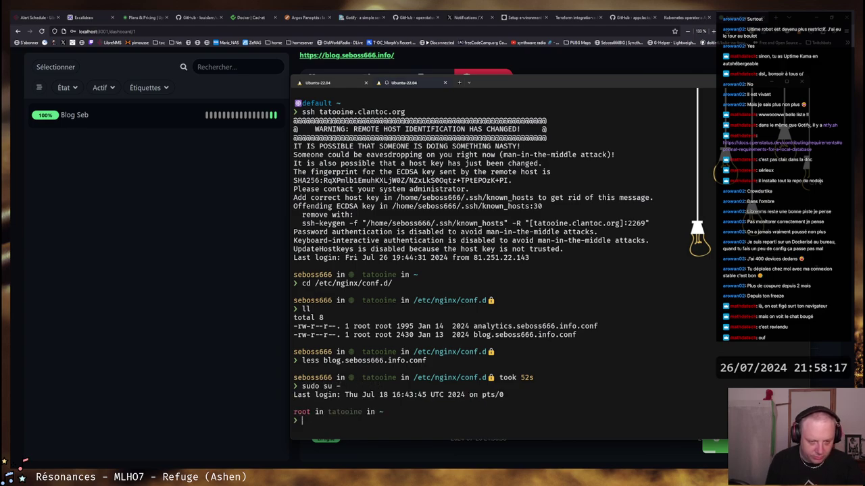
# - List the running php processes with ps aux |grep php
pyautogui.write('systemc')
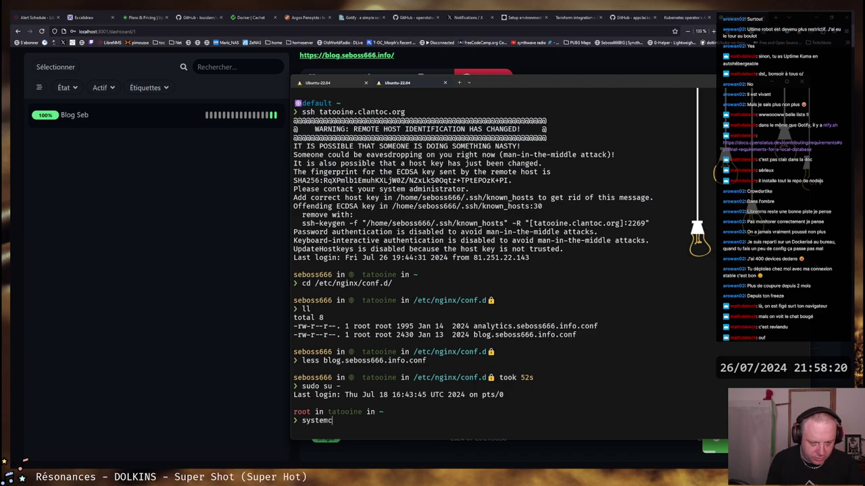
pyautogui.write('tl stop php')
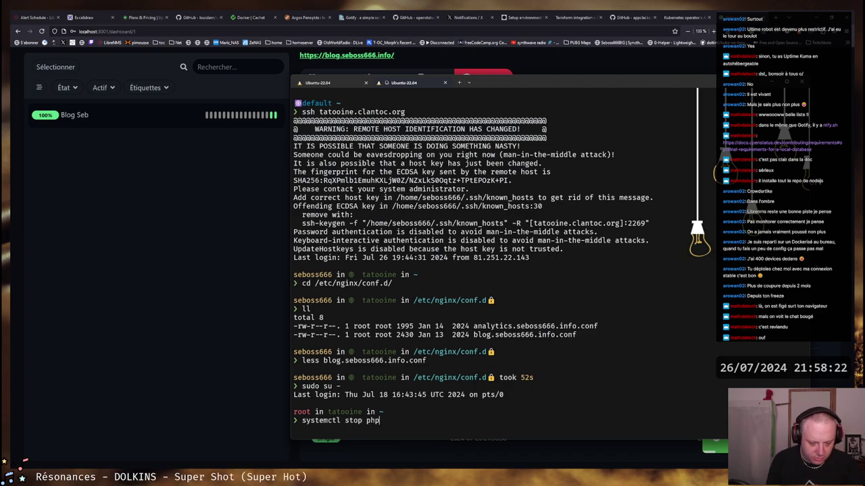
pyautogui.press('BackSpace')
pyautogui.press('BackSpace')
pyautogui.press('BackSpace')
pyautogui.press('BackSpace')
pyautogui.press('BackSpace')
pyautogui.press('BackSpace')
pyautogui.press('BackSpace')
pyautogui.press('BackSpace')
pyautogui.press('BackSpace')
pyautogui.press('BackSpace')
pyautogui.press('BackSpace')
pyautogui.press('BackSpace')
pyautogui.press('BackSpace')
pyautogui.press('BackSpace')
pyautogui.press('BackSpace')
pyautogui.press('BackSpace')
pyautogui.press('BackSpace')
pyautogui.press('BackSpace')
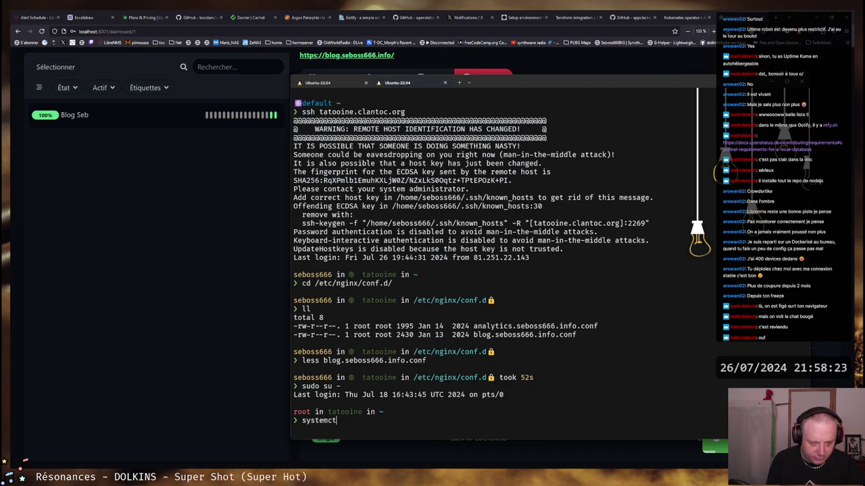
pyautogui.write('ps aux |grep php')
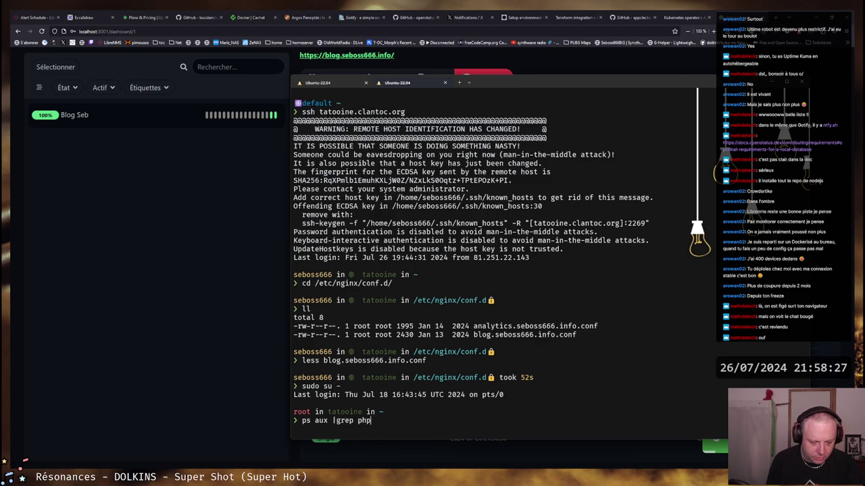
pyautogui.press('Return')
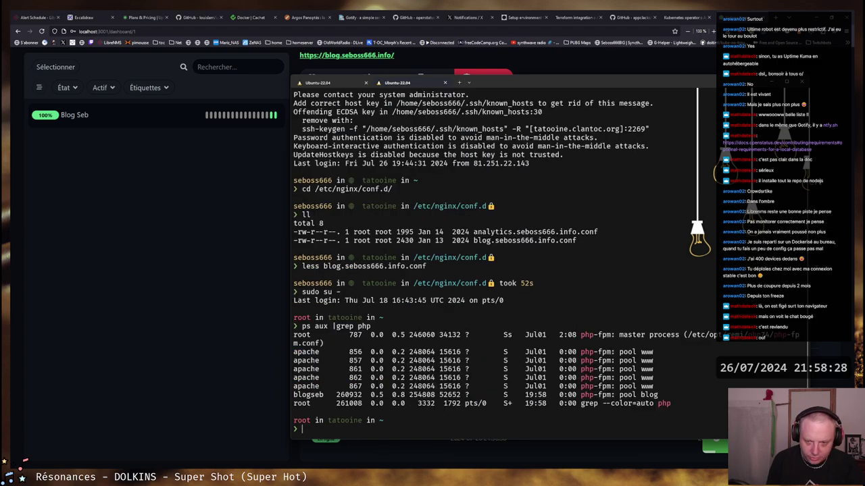
# - Check systemctl status for php7.4-fpm and php-7.4-fpm, finding neither unit exists
pyautogui.write('sys')
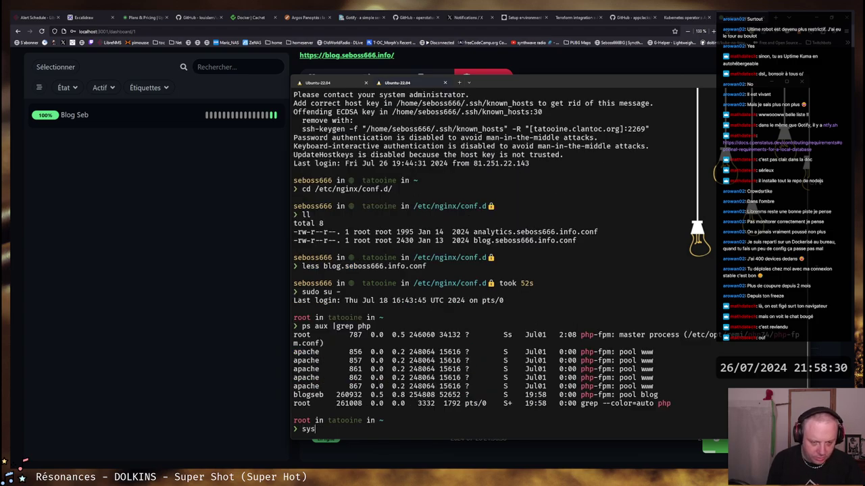
pyautogui.write('temctl status ')
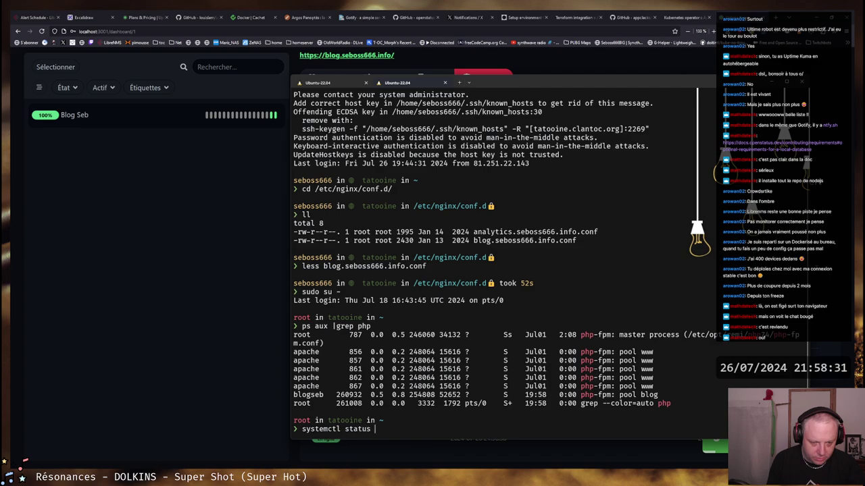
pyautogui.write('php7.4-fpm')
pyautogui.press('Return')
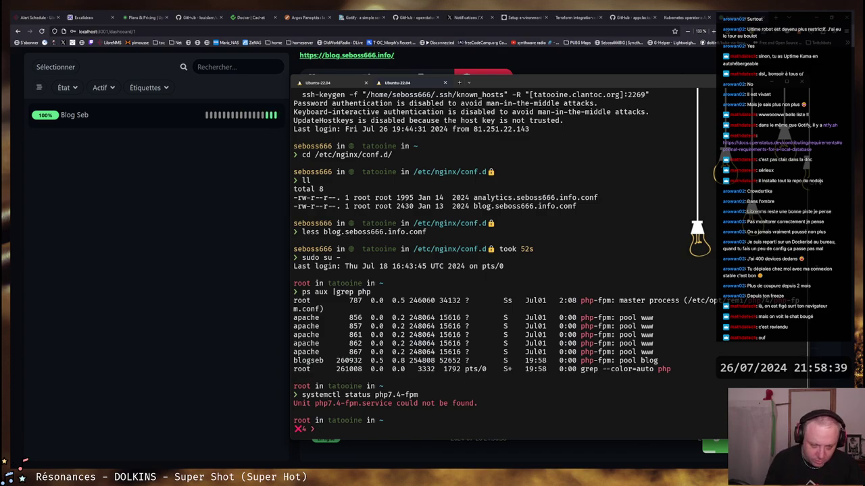
pyautogui.press('Up')
pyautogui.press('Left')
pyautogui.press('Left')
pyautogui.write('-')
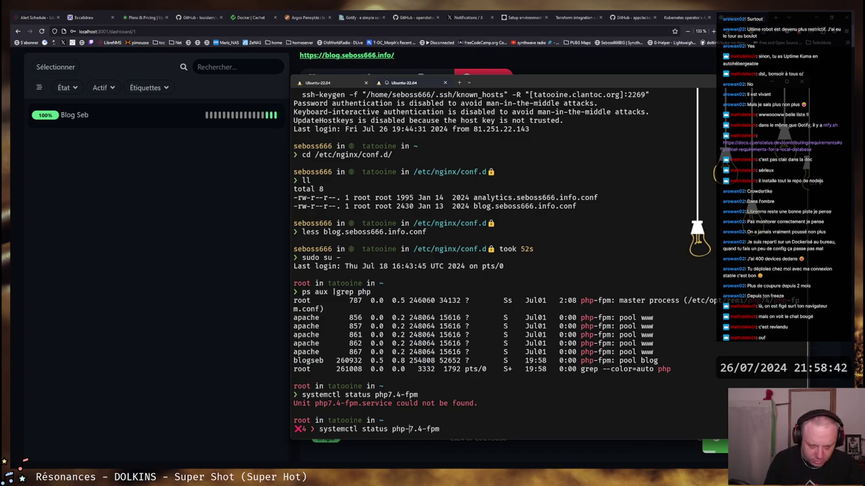
pyautogui.press('Return')
pyautogui.write('sy')
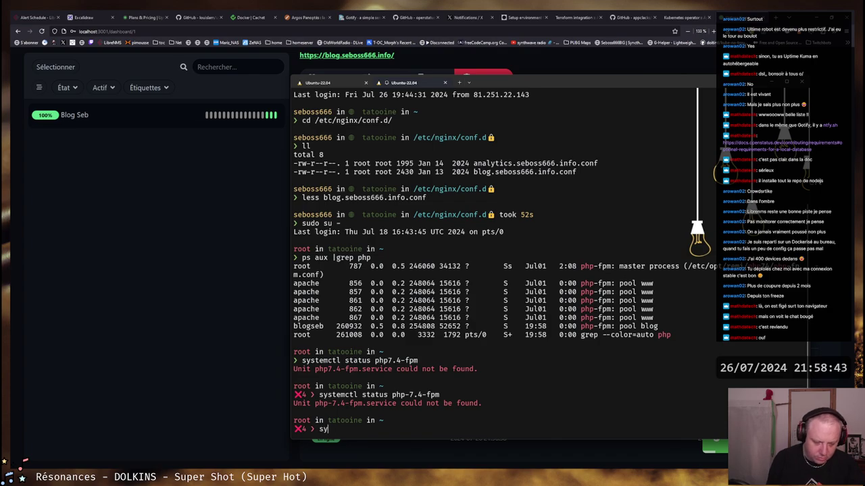
pyautogui.write('stemctl list-units')
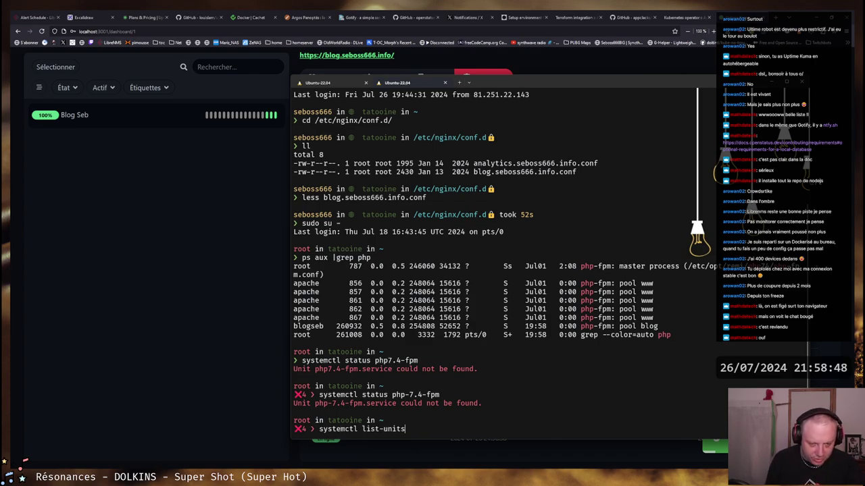
pyautogui.write(' --type=service')
# - List the loaded services and pick out the php74-php-fpm service name
pyautogui.press('Return')
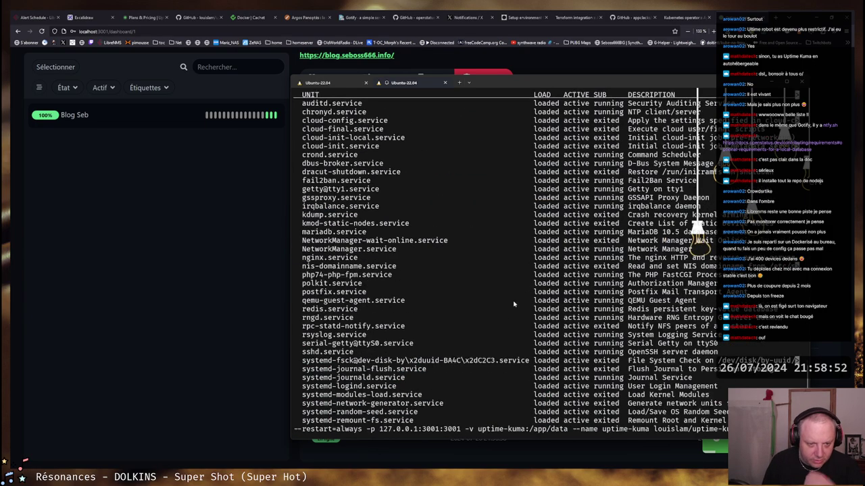
pyautogui.scroll(1, 395, 289)
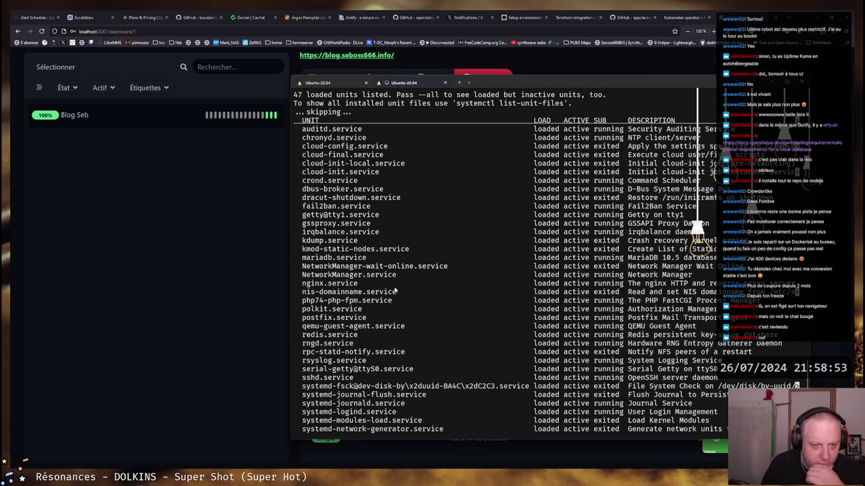
pyautogui.tripleClick(303, 301)
pyautogui.moveTo(302, 302); pyautogui.dragTo(358, 303)
pyautogui.write('php74-php-fpm')
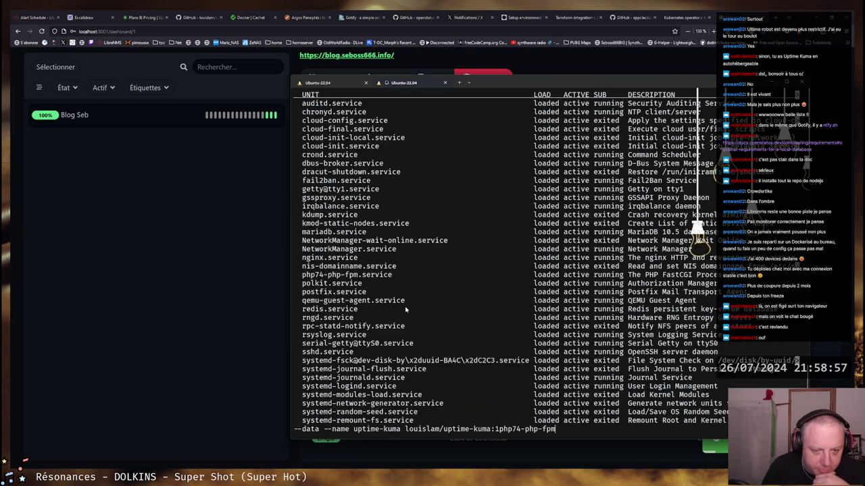
pyautogui.press('BackSpace')
pyautogui.hotkey('ctrl', 'c')
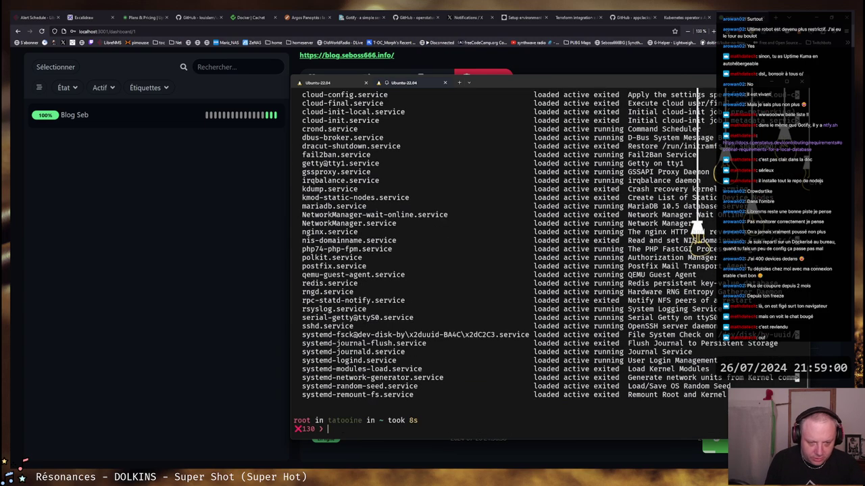
# - Confirm php74-php-fpm is active with systemctl status
pyautogui.write('systemlc')
pyautogui.press('BackSpace')
pyautogui.press('BackSpace')
pyautogui.press('BackSpace')
pyautogui.write('mctl status ')
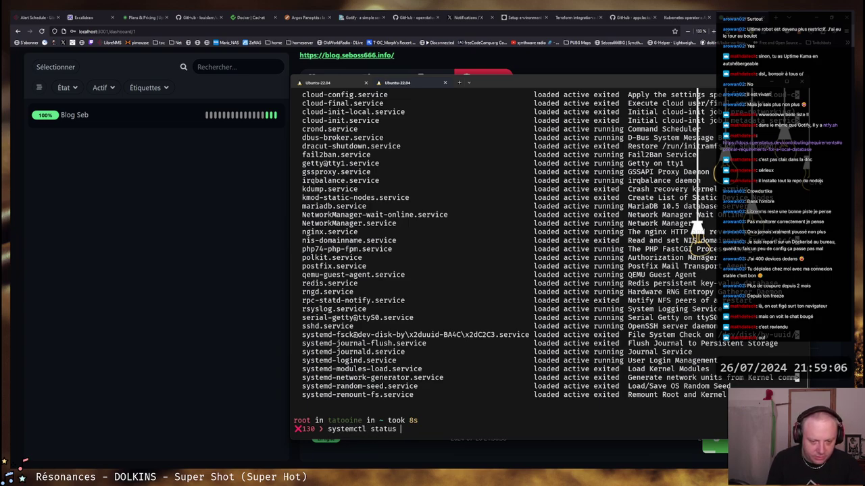
pyautogui.write('php74-php-fpm')
pyautogui.press('Return')
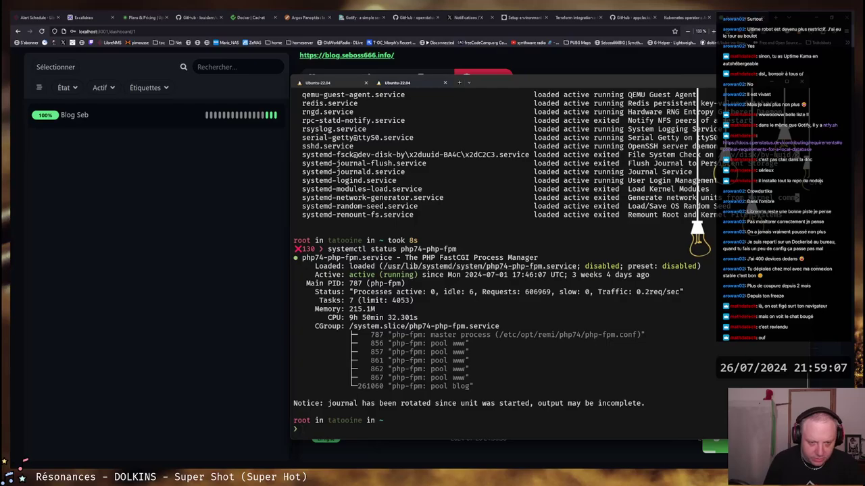
# - Stop the php74-php-fpm service with systemctl stop
pyautogui.press('Up')
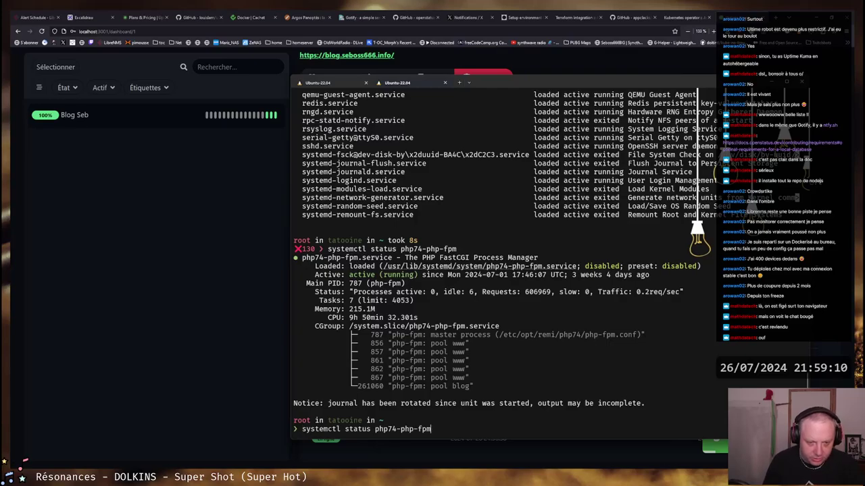
pyautogui.hotkey('ctrl', 'w')
pyautogui.write('stop')
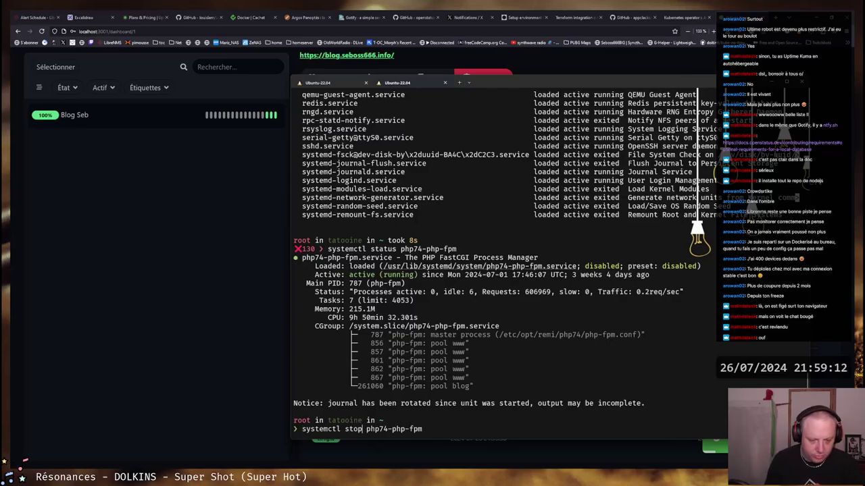
pyautogui.press('Return')
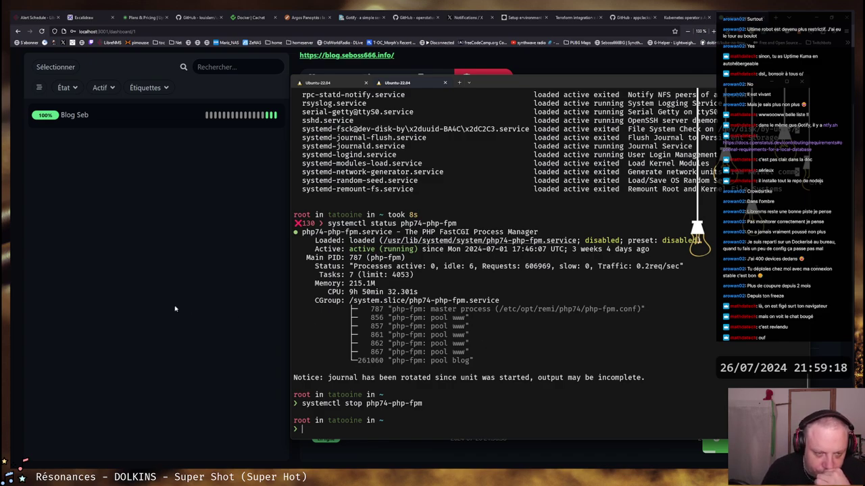
# - Bring the Blog Seb monitor page back in front and watch its status
pyautogui.click(209, 275)
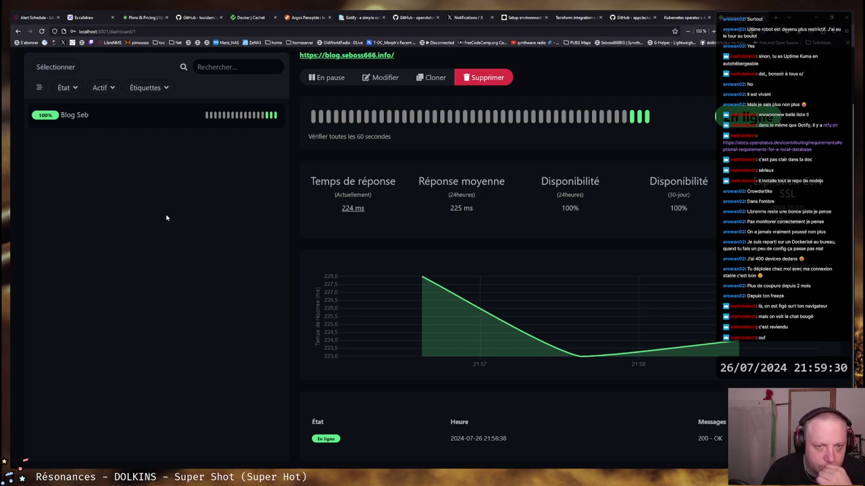
pyautogui.scroll(1, 634, 82)
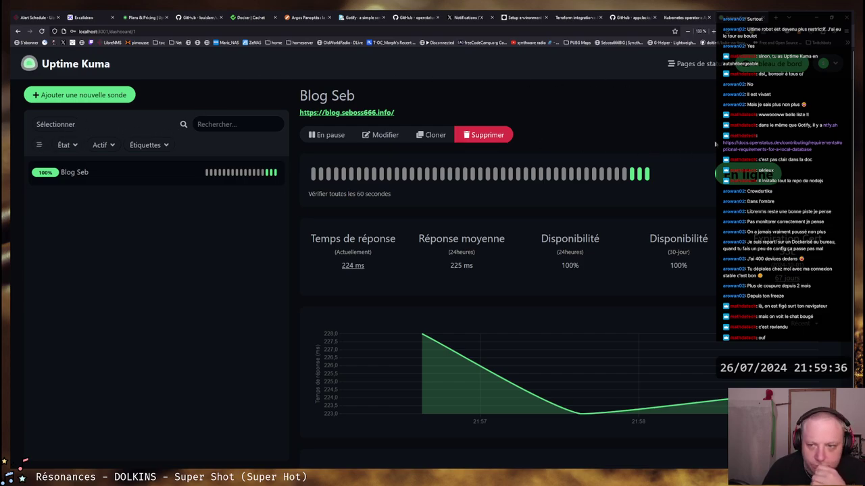
pyautogui.scroll(-1, 716, 144)
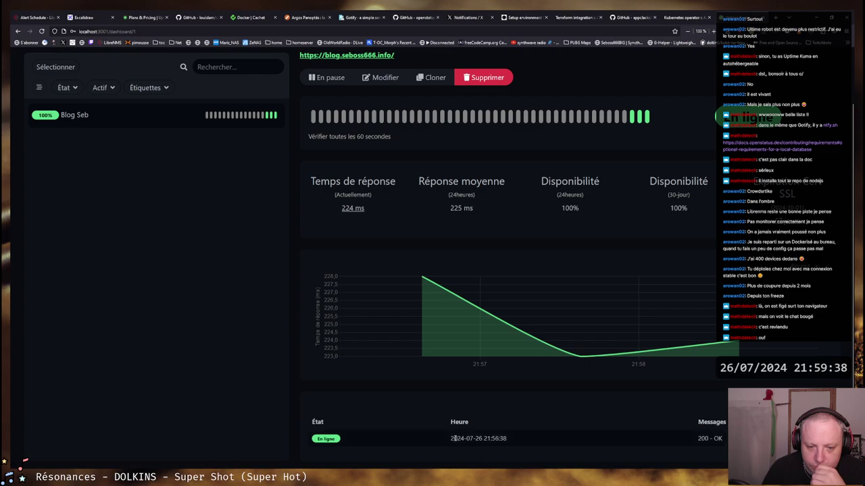
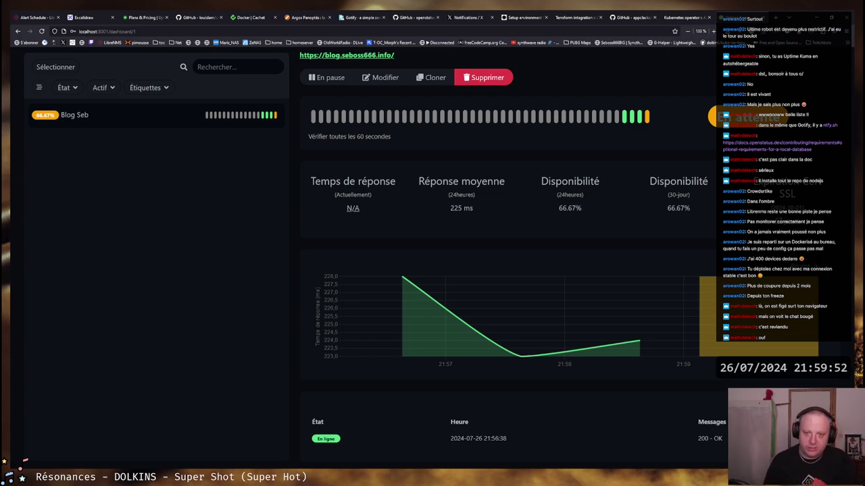
# - Note the 66.67 24-hour uptime, view the status pages, then check the dashboard's online count
pyautogui.doubleClick(567, 209)
pyautogui.click(556, 230)
pyautogui.scroll(1, 556, 230)
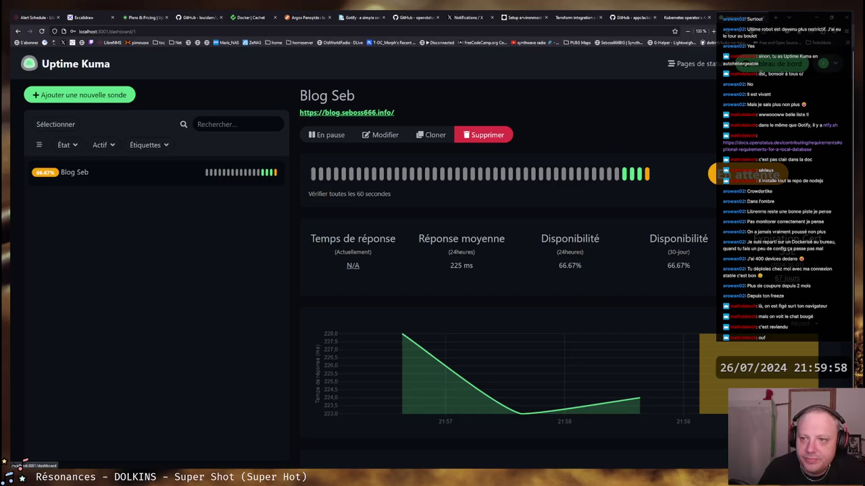
pyautogui.click(698, 67)
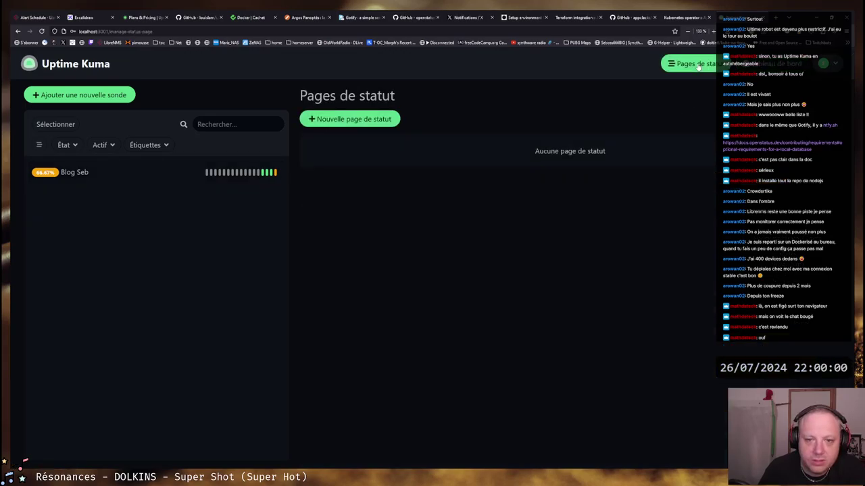
pyautogui.click(777, 64)
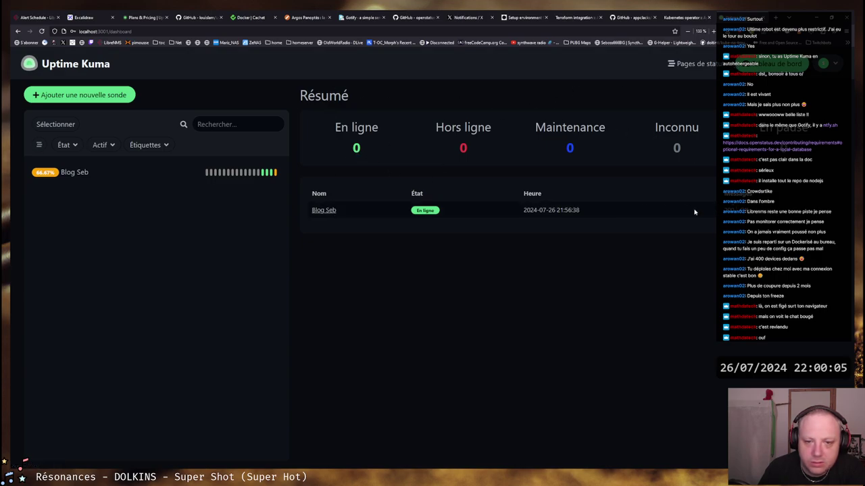
pyautogui.doubleClick(356, 148)
pyautogui.click(356, 147)
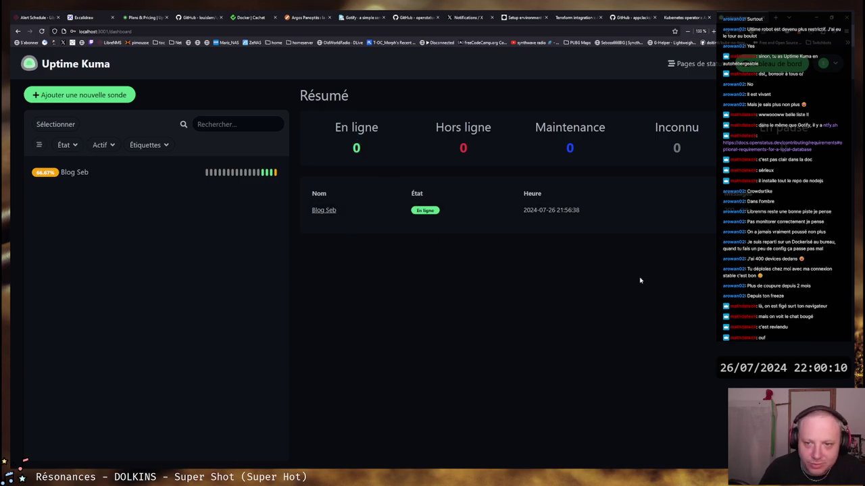
# - Visit the Maintenance section from the account menu, then go back to the dashboard summary
pyautogui.click(825, 64)
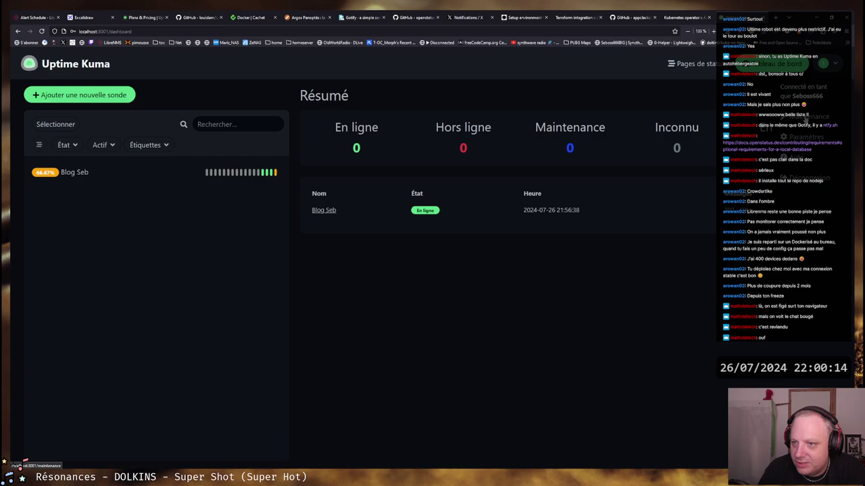
pyautogui.click(798, 116)
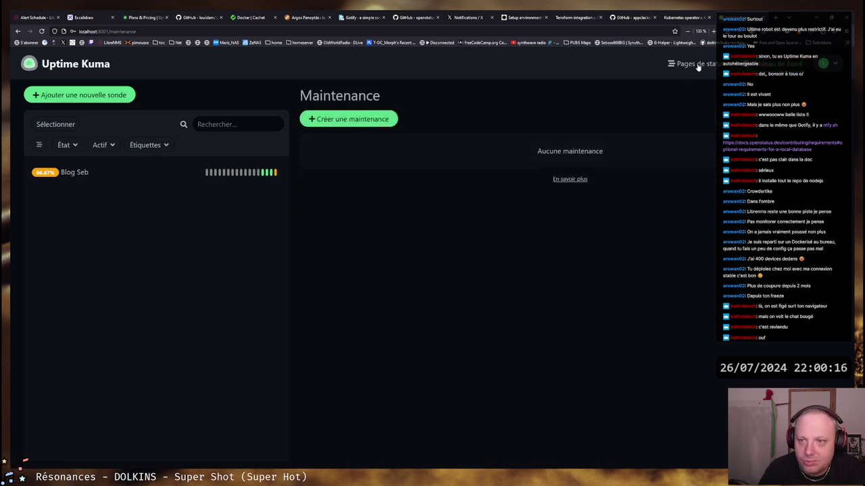
pyautogui.hotkey('alt', 'Left')
pyautogui.click(695, 64)
pyautogui.hotkey('alt', 'Left')
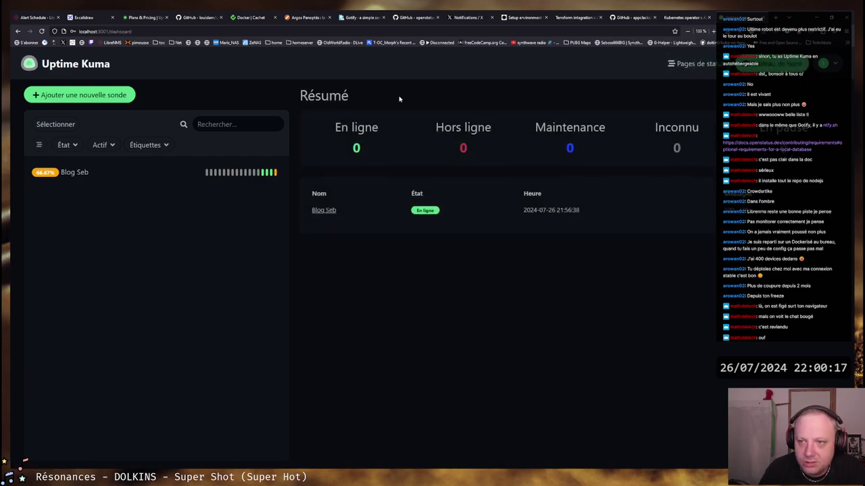
# - Open Blog Seb's monitor page and review its 60-second check interval, events and response-time stats
pyautogui.click(331, 210)
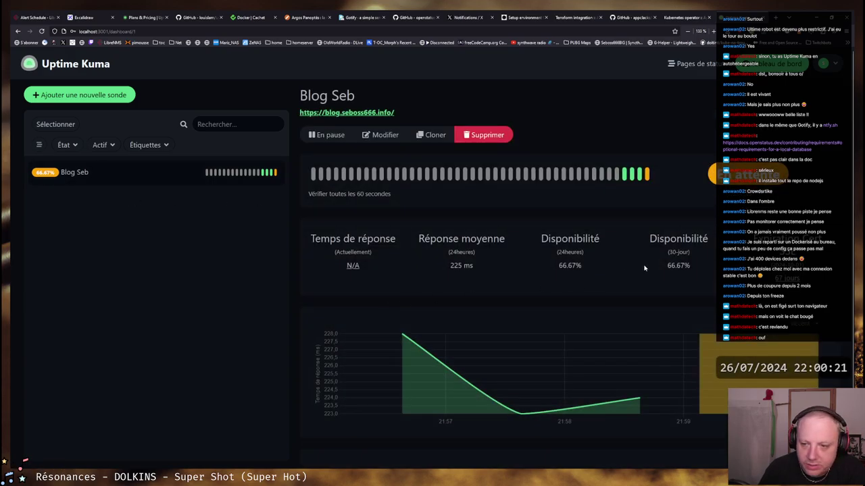
pyautogui.scroll(-1, 533, 294)
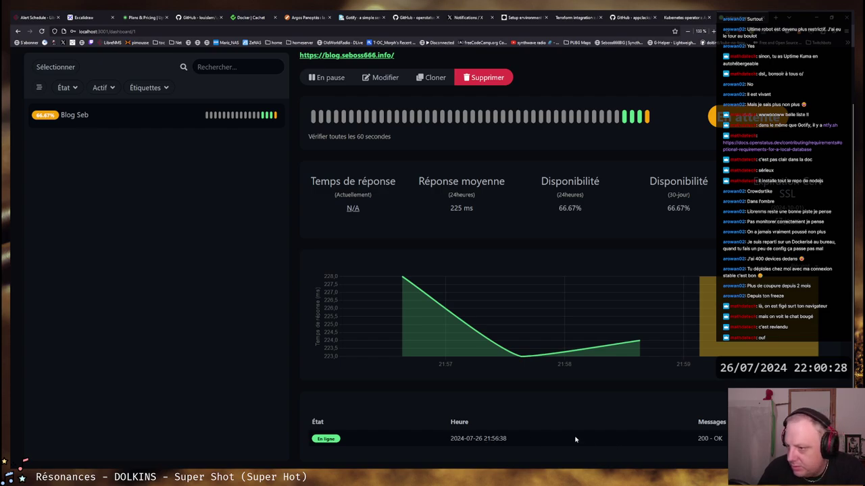
pyautogui.moveTo(488, 439); pyautogui.dragTo(506, 439)
pyautogui.click(489, 451)
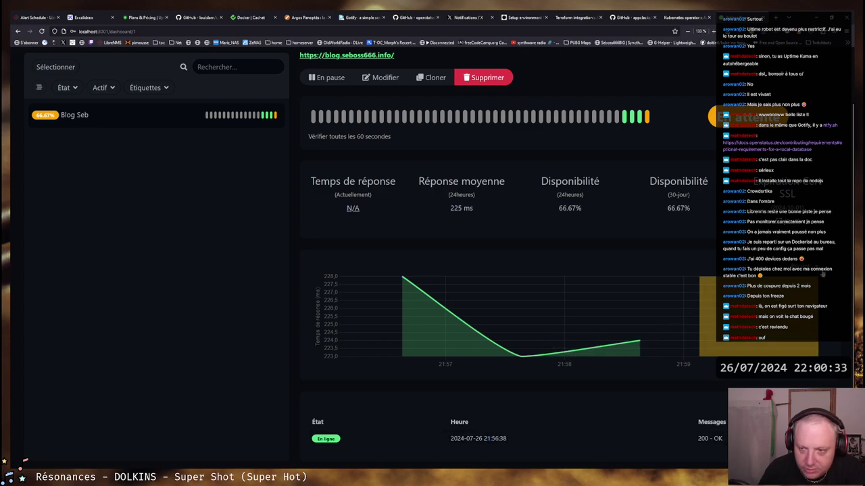
pyautogui.moveTo(308, 139); pyautogui.dragTo(389, 139)
pyautogui.click(408, 141)
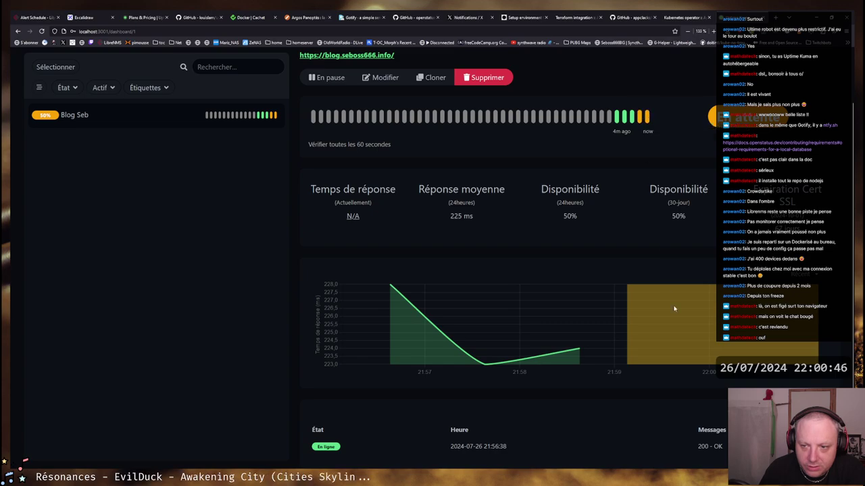
pyautogui.scroll(-1, 429, 418)
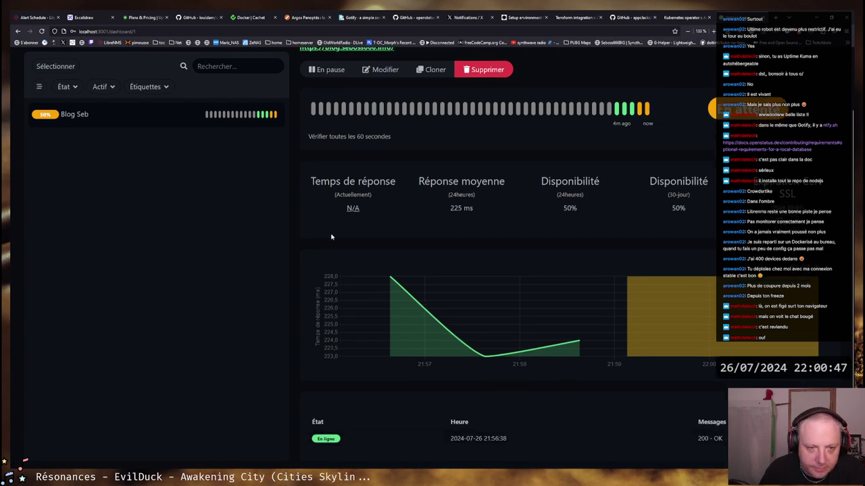
pyautogui.scroll(3, 338, 86)
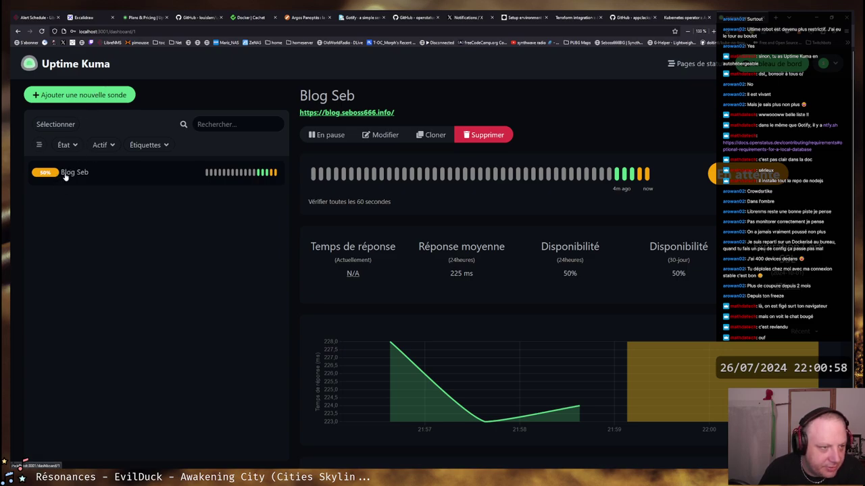
# - Open the General settings and read through them, including the Steam API key help text
pyautogui.click(836, 64)
pyautogui.click(798, 115)
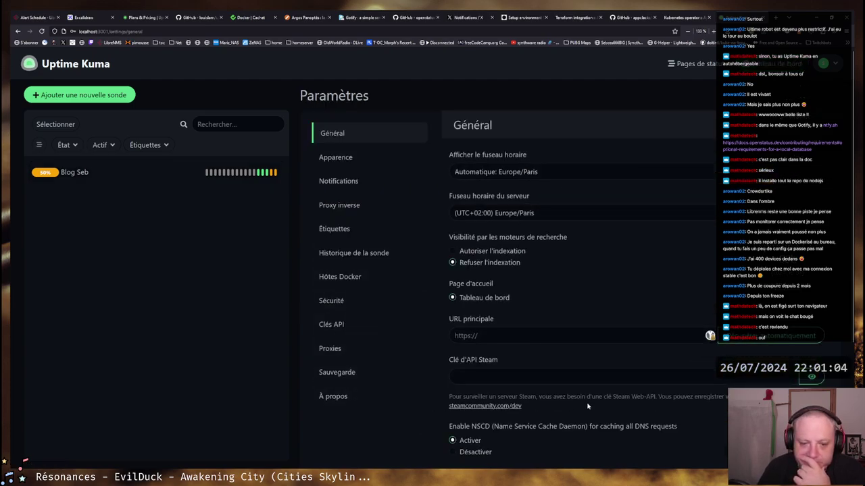
pyautogui.scroll(-3, 587, 406)
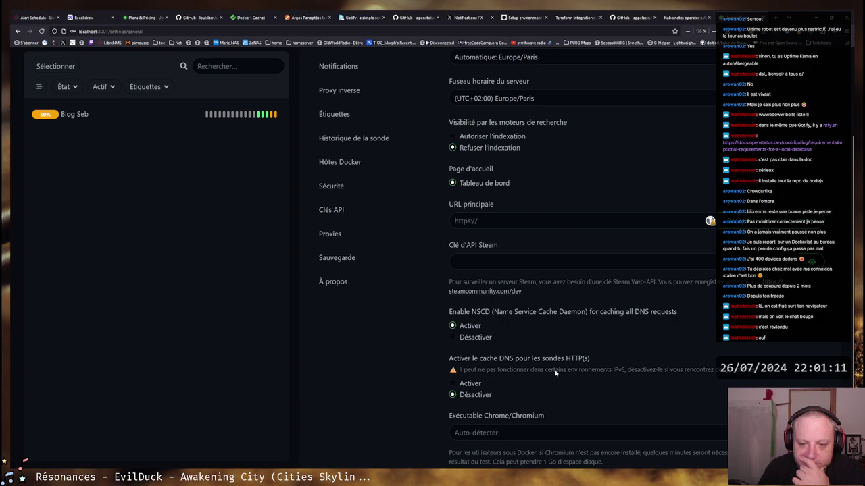
pyautogui.scroll(-1, 664, 352)
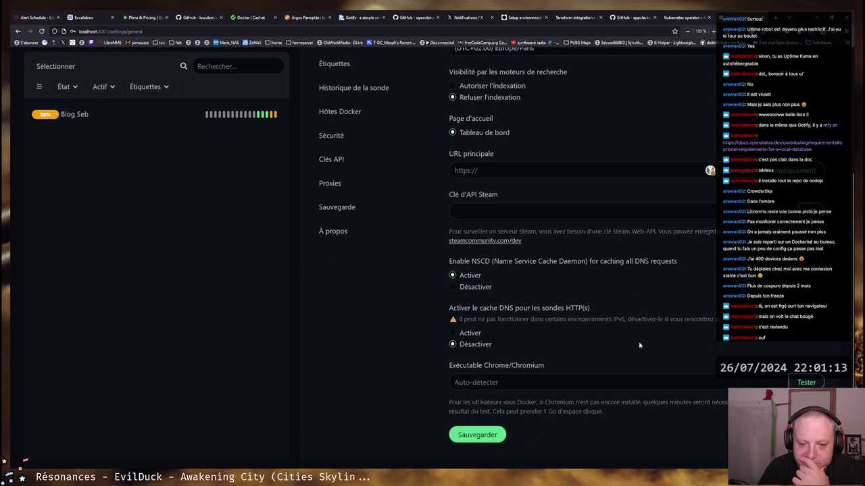
pyautogui.scroll(4, 549, 384)
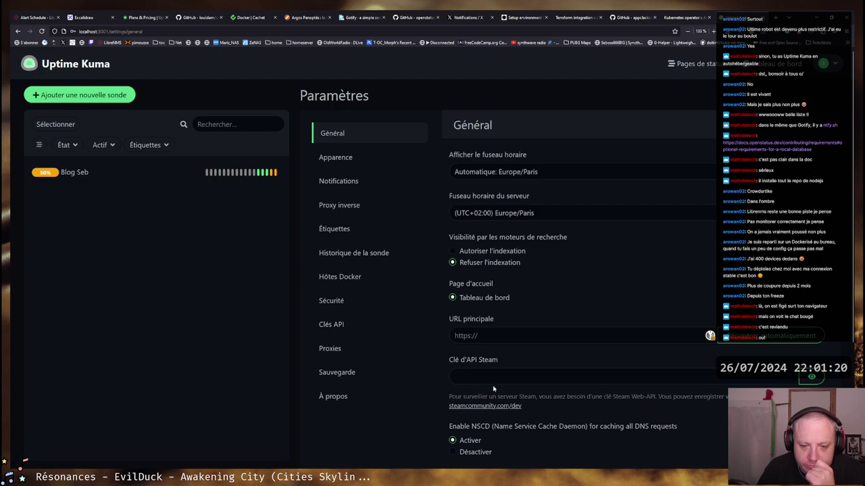
pyautogui.moveTo(452, 398); pyautogui.dragTo(729, 397)
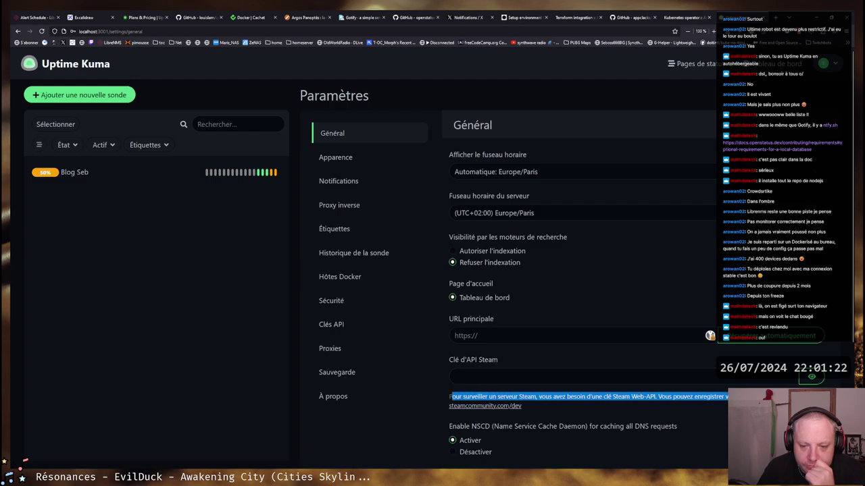
pyautogui.click(478, 375)
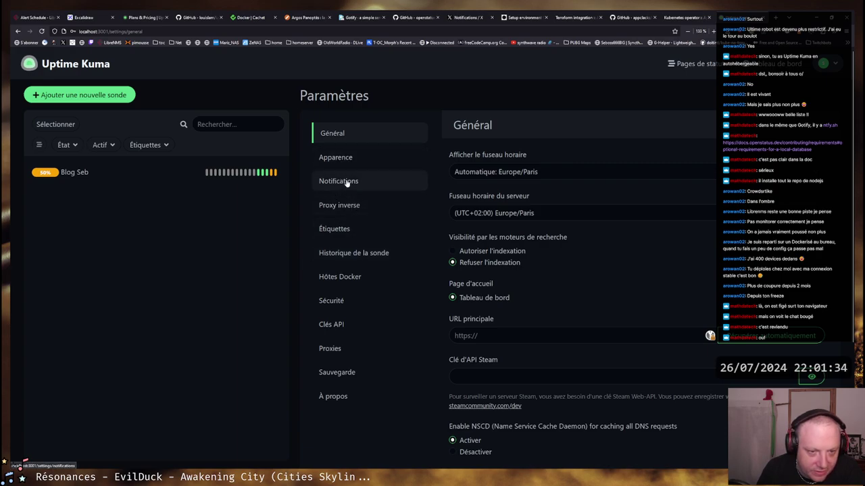
# - Check the monitor history settings, glance at Blog Seb, then go to the Notifications settings
pyautogui.click(340, 258)
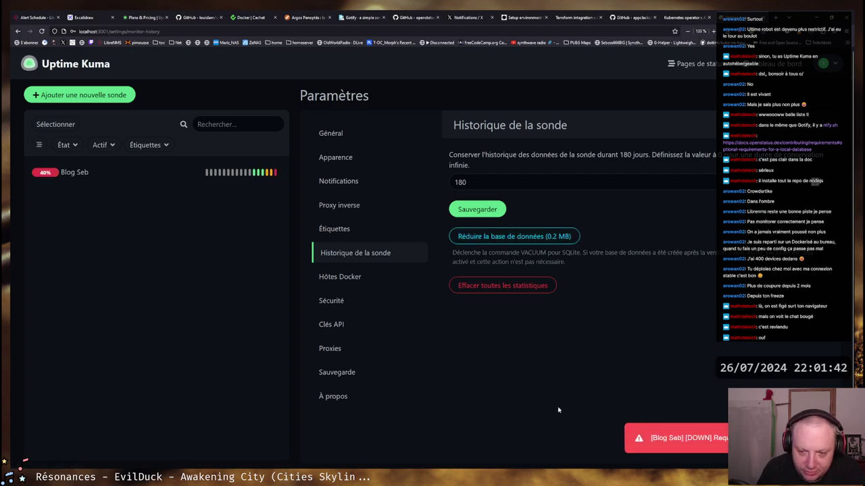
pyautogui.click(83, 175)
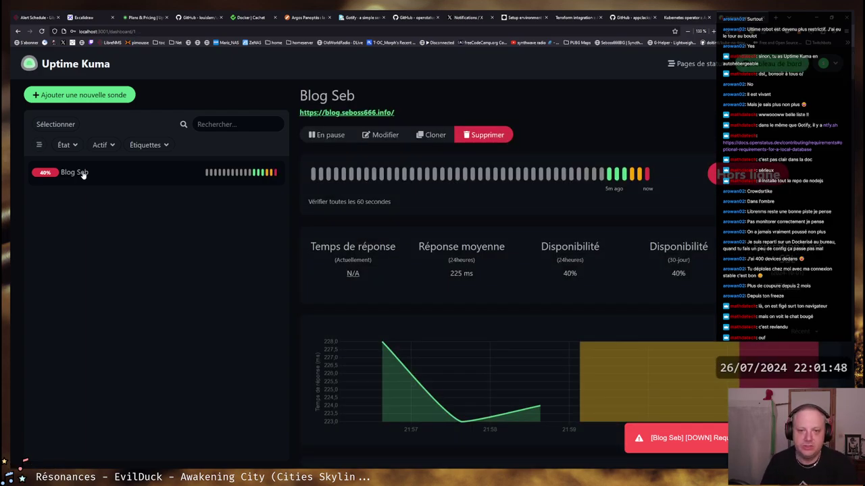
pyautogui.click(823, 63)
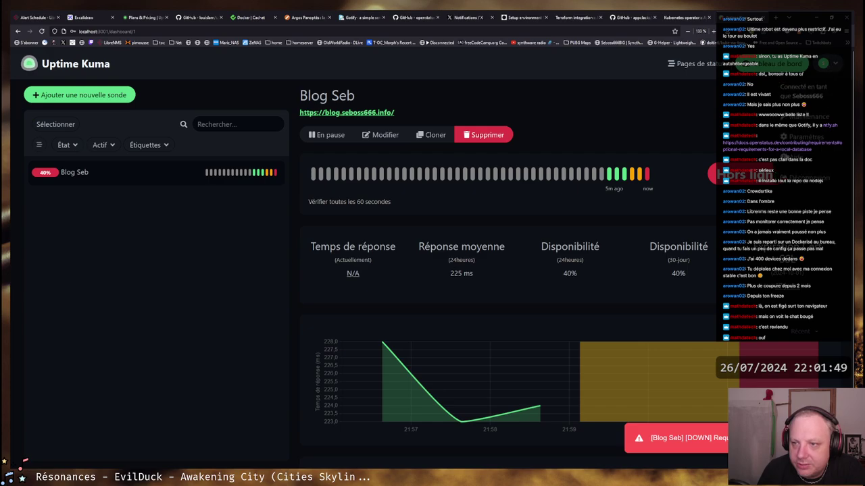
pyautogui.click(804, 119)
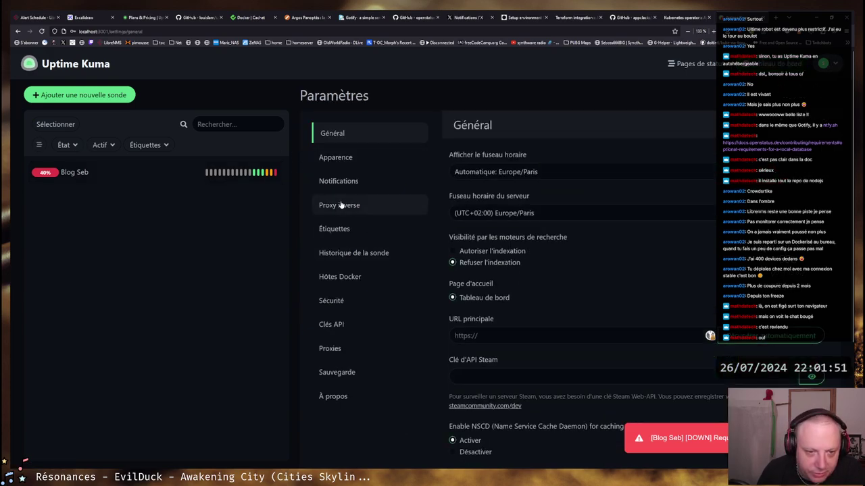
pyautogui.click(338, 181)
# - Start a new notification and choose Google Chat (Google Workspace) as its type
pyautogui.click(496, 187)
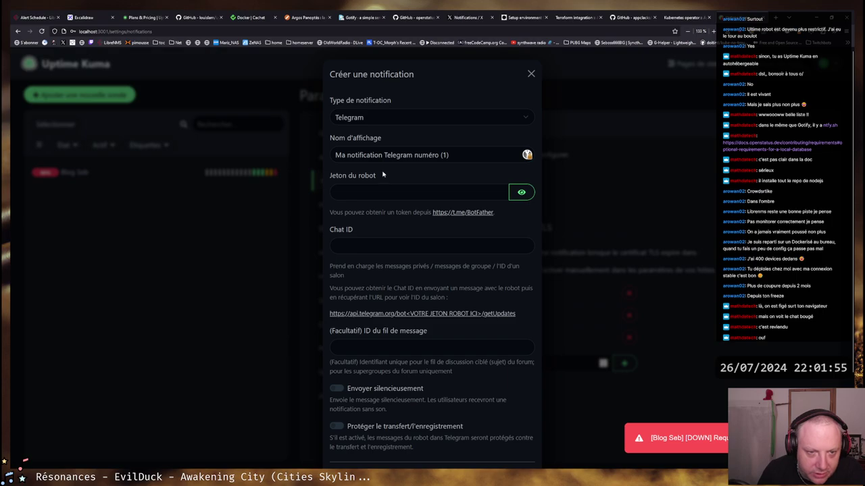
pyautogui.scroll(-3, 383, 175)
pyautogui.scroll(3, 370, 142)
pyautogui.click(393, 119)
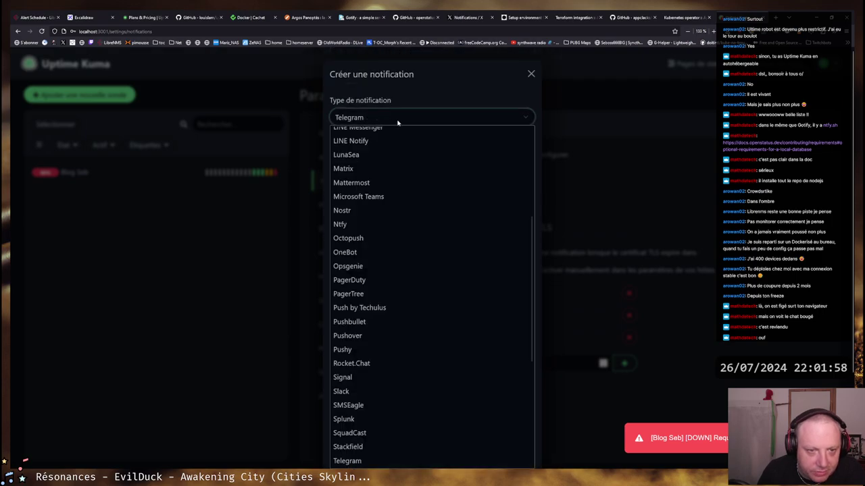
pyautogui.scroll(5, 378, 338)
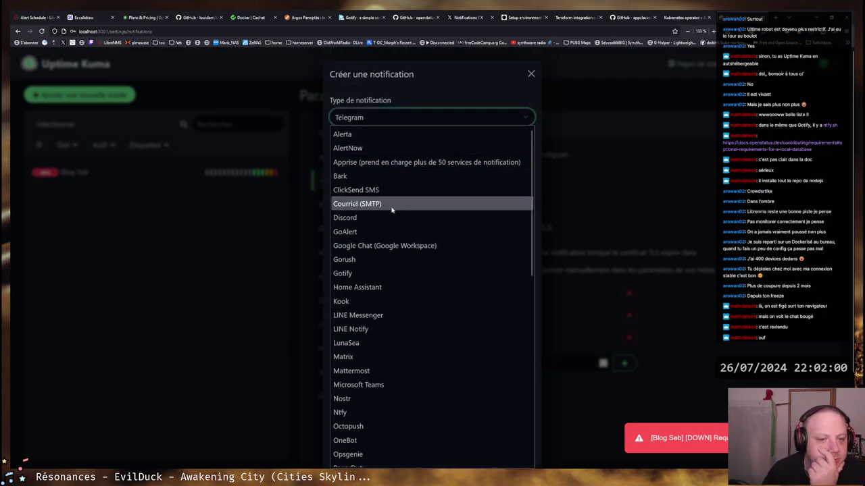
pyautogui.scroll(-2, 386, 280)
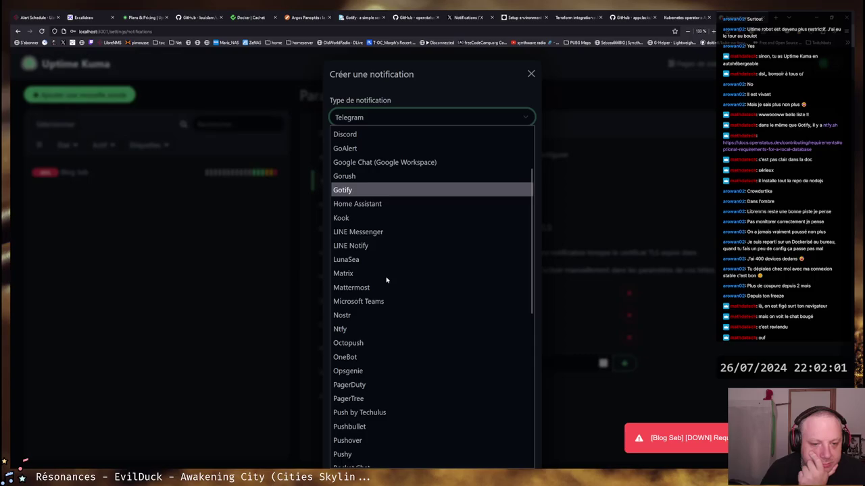
pyautogui.scroll(-2, 377, 242)
pyautogui.scroll(-2, 377, 242)
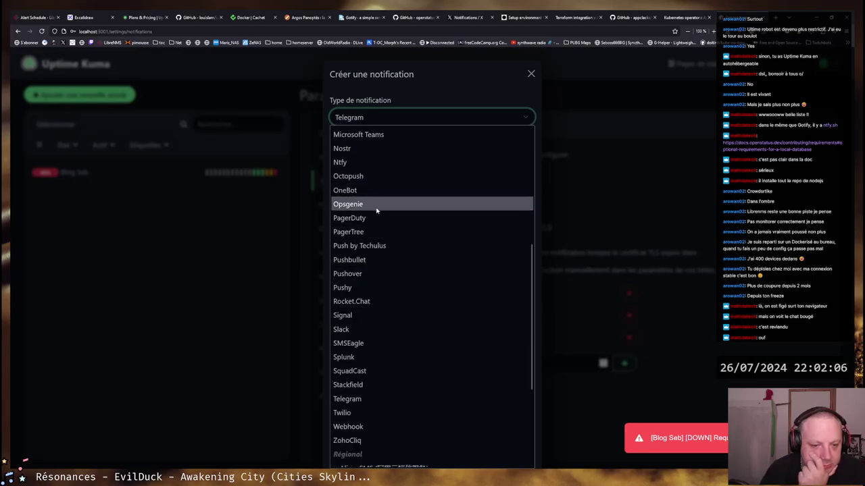
pyautogui.scroll(-4, 383, 181)
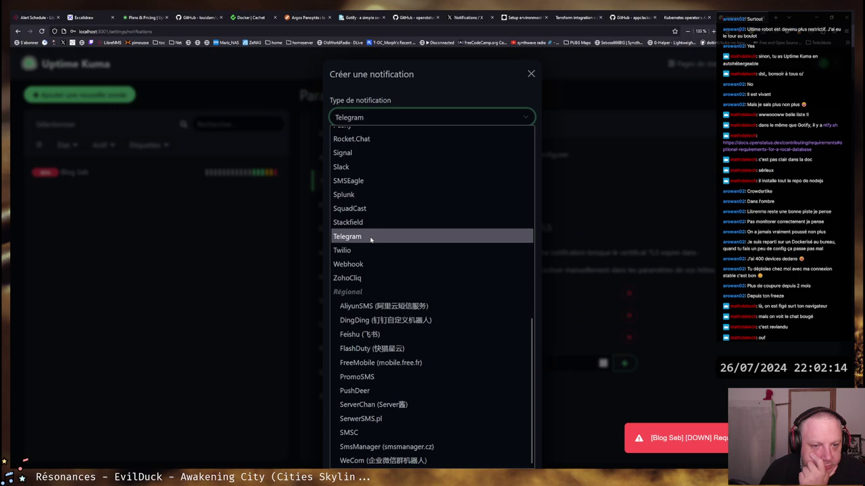
pyautogui.scroll(2, 382, 201)
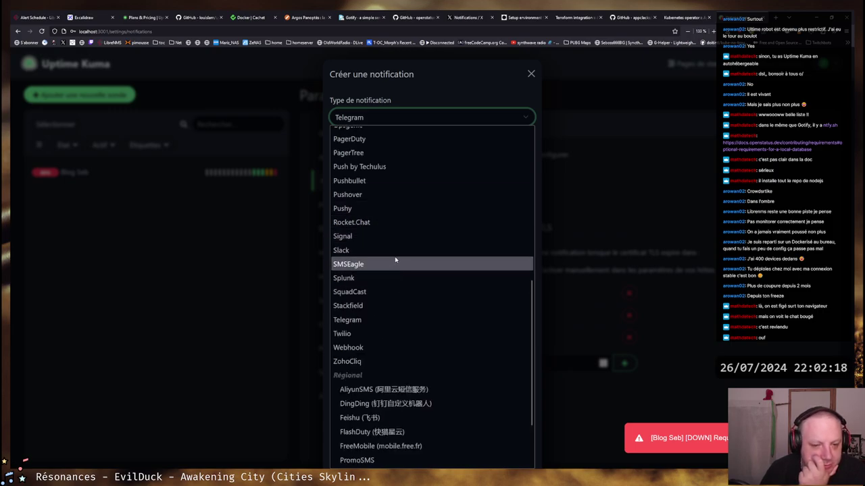
pyautogui.scroll(5, 395, 259)
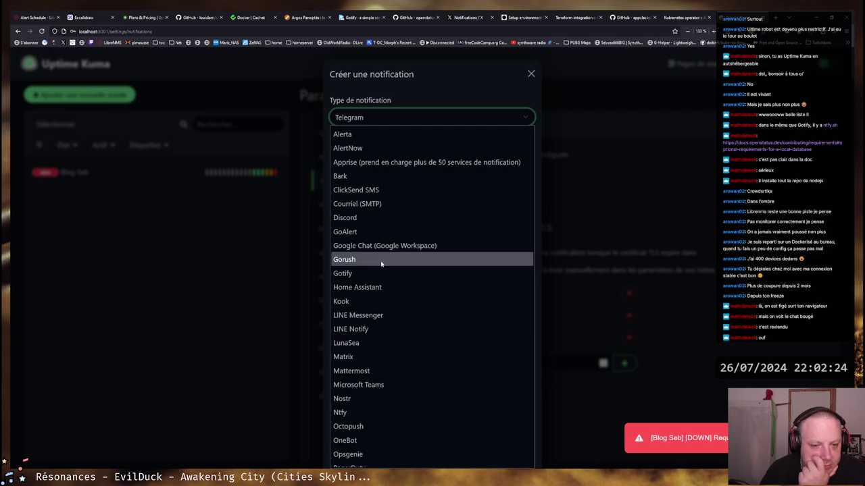
pyautogui.click(402, 245)
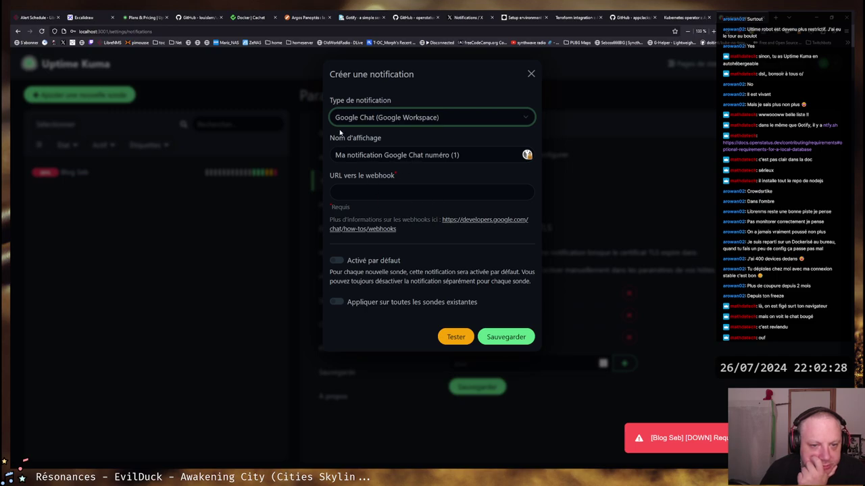
# - Leave the webhook URL empty and reopen the notification type list to pick another type
pyautogui.click(384, 191)
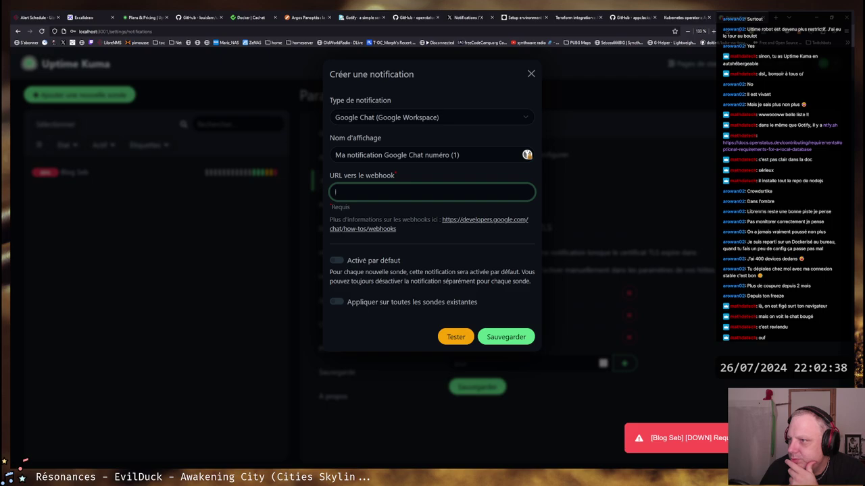
pyautogui.hotkey('alt', 'Tab')
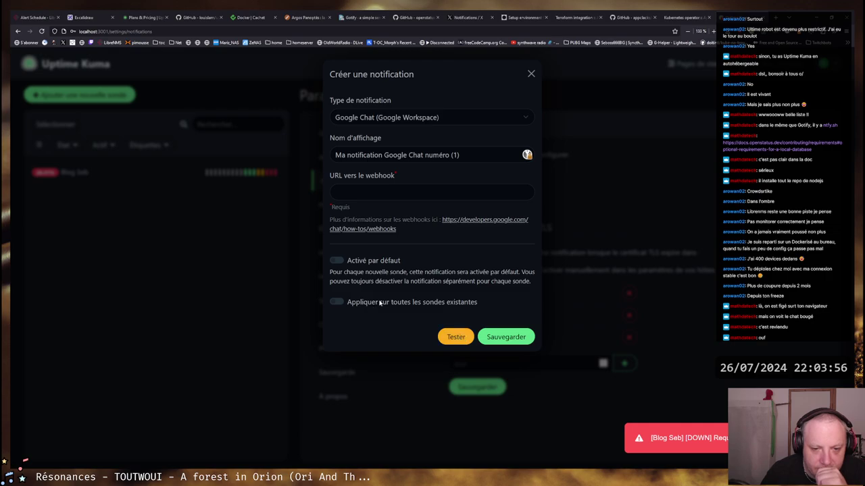
pyautogui.click(392, 119)
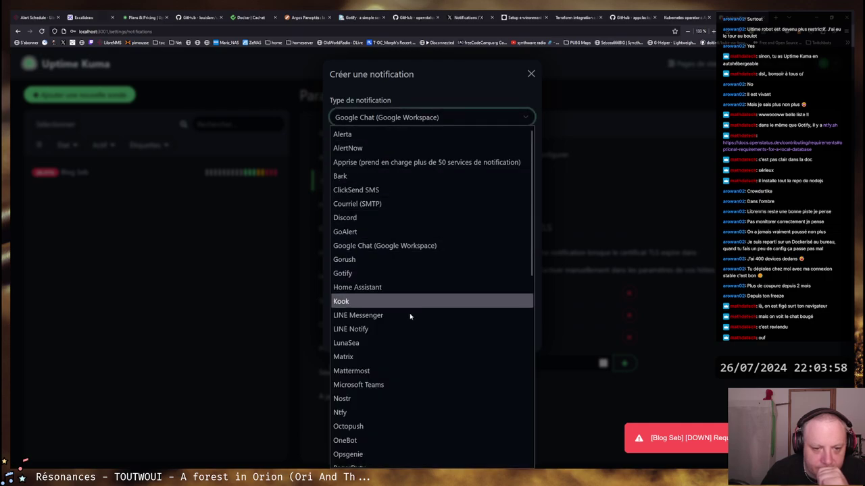
# - Switch the notification type to Courriel (SMTP) and look through its SMTP server fields
pyautogui.click(349, 206)
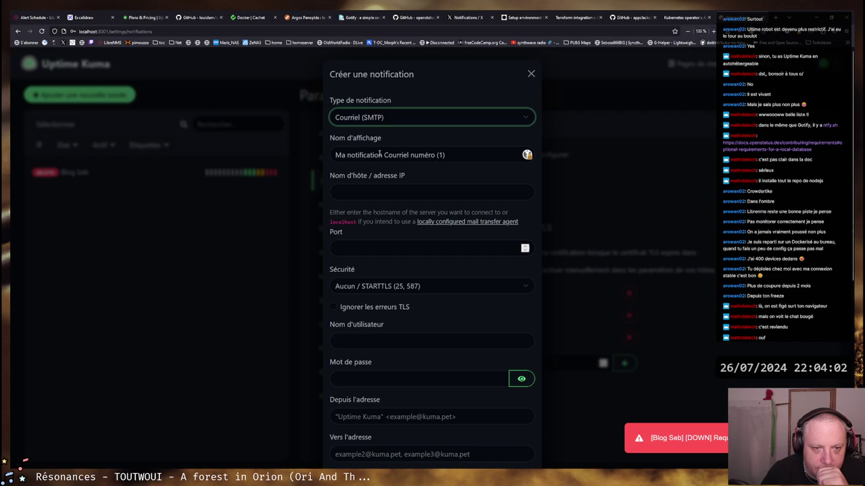
pyautogui.scroll(-5, 443, 267)
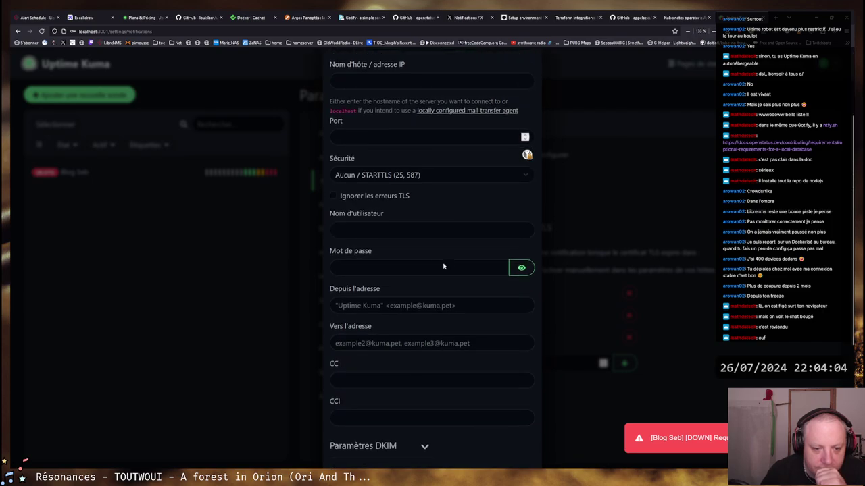
pyautogui.scroll(-1, 443, 263)
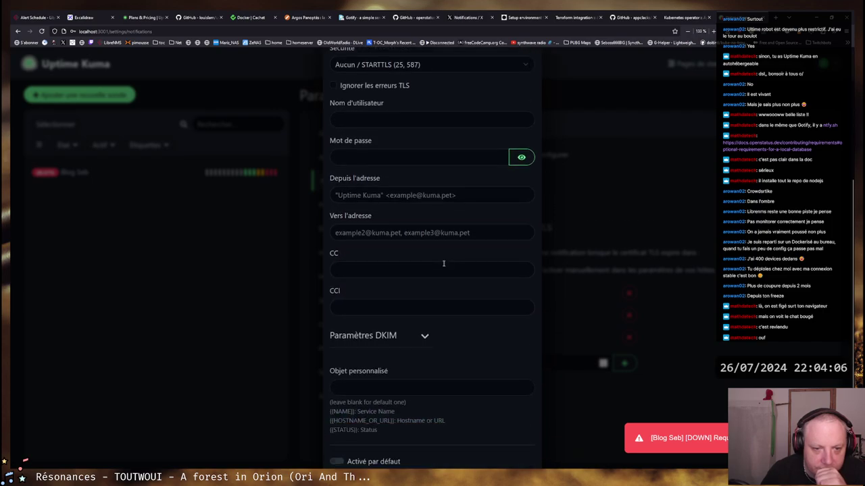
pyautogui.scroll(1, 443, 264)
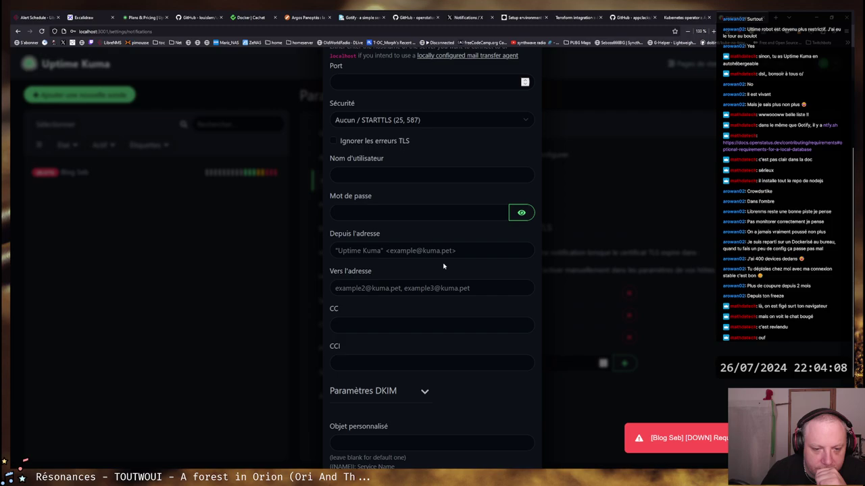
pyautogui.scroll(3, 443, 266)
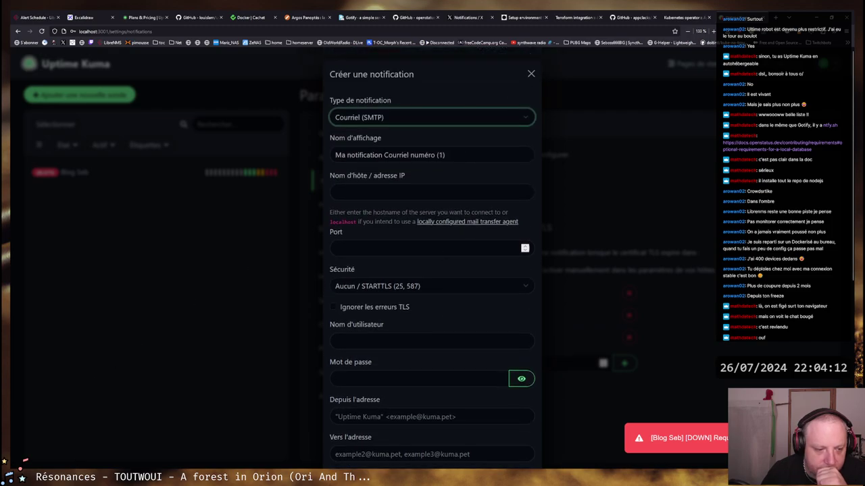
# - Edit the previous stop command to start php74-php-fpm, then discard the unfinished notification form
pyautogui.hotkey('alt', 'Tab')
pyautogui.press('Up')
pyautogui.press('Left')
pyautogui.press('Left')
pyautogui.press('Left')
pyautogui.press('Left')
pyautogui.press('Left')
pyautogui.press('Left')
pyautogui.press('Left')
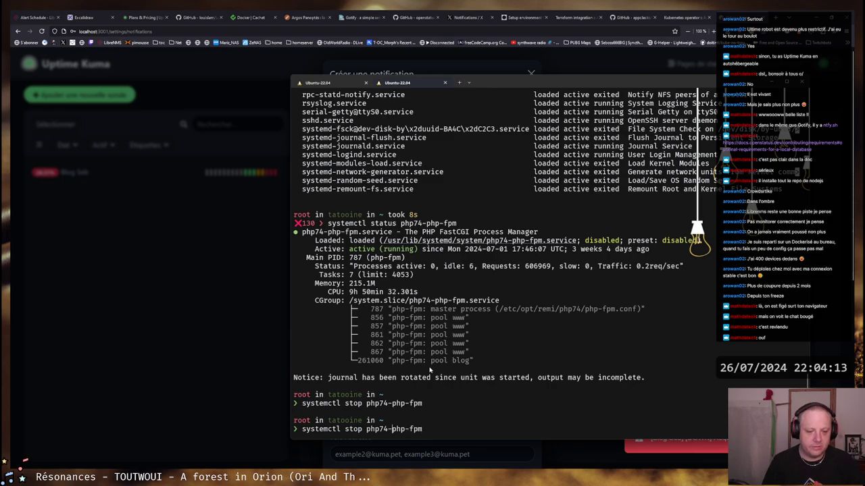
pyautogui.press('Left')
pyautogui.press('Left')
pyautogui.press('Left')
pyautogui.press('Left')
pyautogui.press('Left')
pyautogui.press('Left')
pyautogui.press('Left')
pyautogui.press('BackSpace')
pyautogui.press('BackSpace')
pyautogui.press('BackSpace')
pyautogui.press('BackSpace')
pyautogui.write('start')
pyautogui.press('Return')
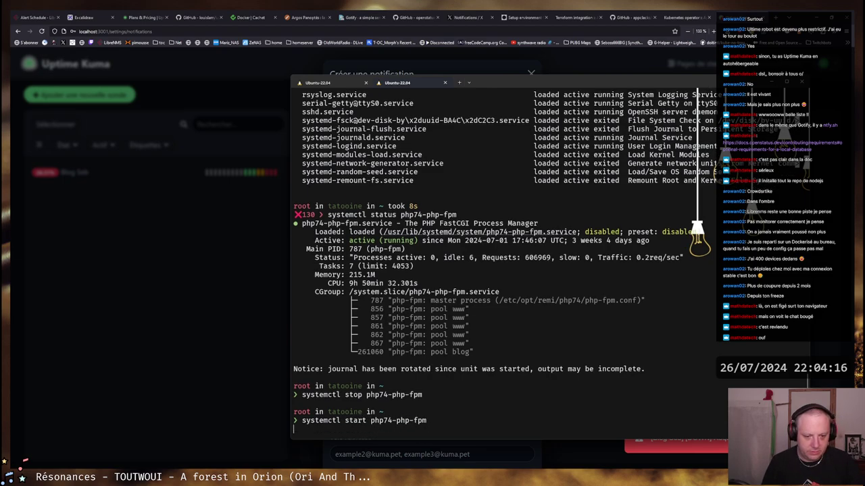
pyautogui.hotkey('alt', 'Tab')
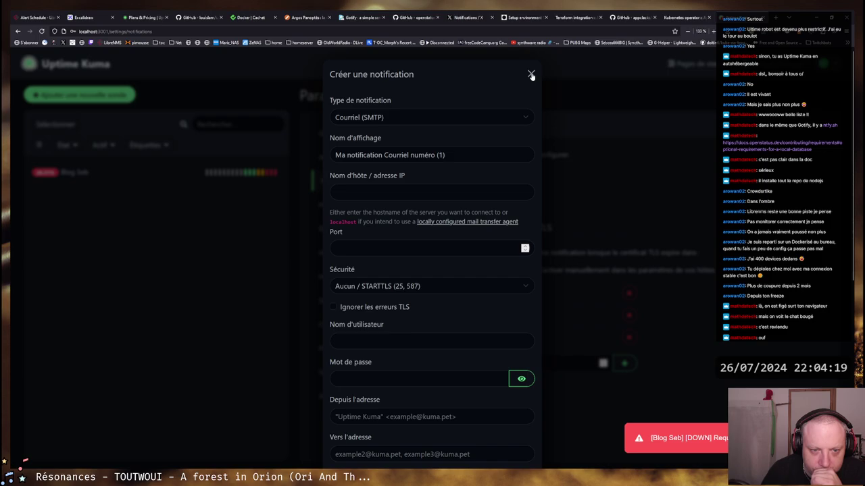
pyautogui.click(530, 75)
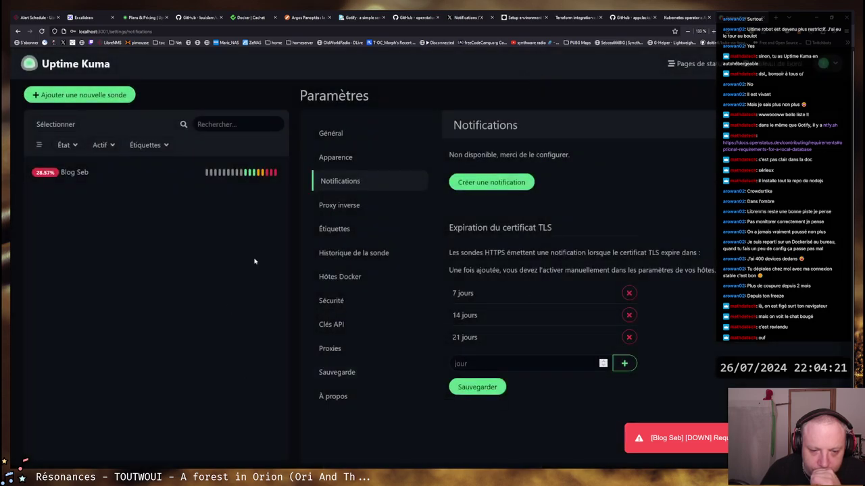
# - Open Blog Seb's monitor page and confirm it is back online with 200 - OK
pyautogui.click(79, 173)
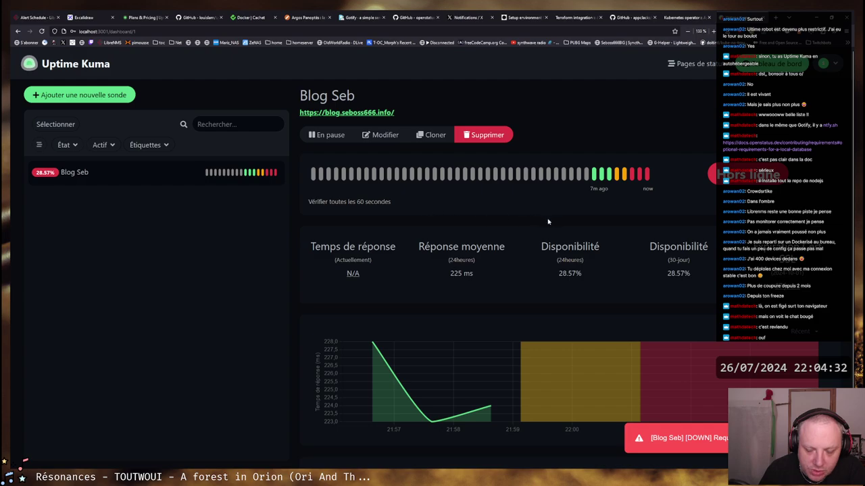
pyautogui.scroll(-2, 549, 222)
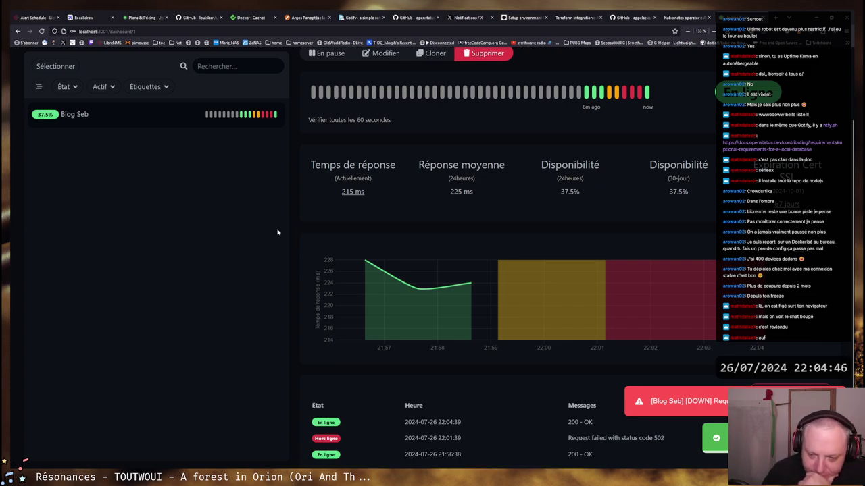
pyautogui.scroll(1, 277, 232)
pyautogui.scroll(-1, 277, 233)
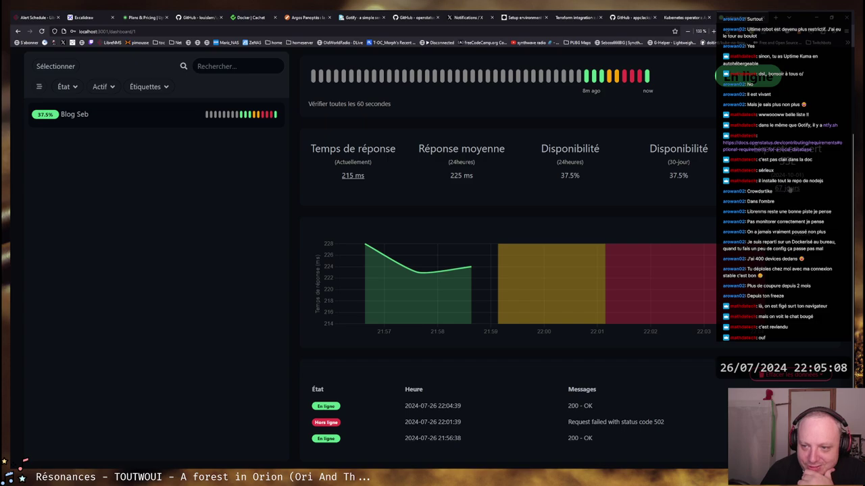
pyautogui.click(790, 189)
pyautogui.scroll(-2, 517, 314)
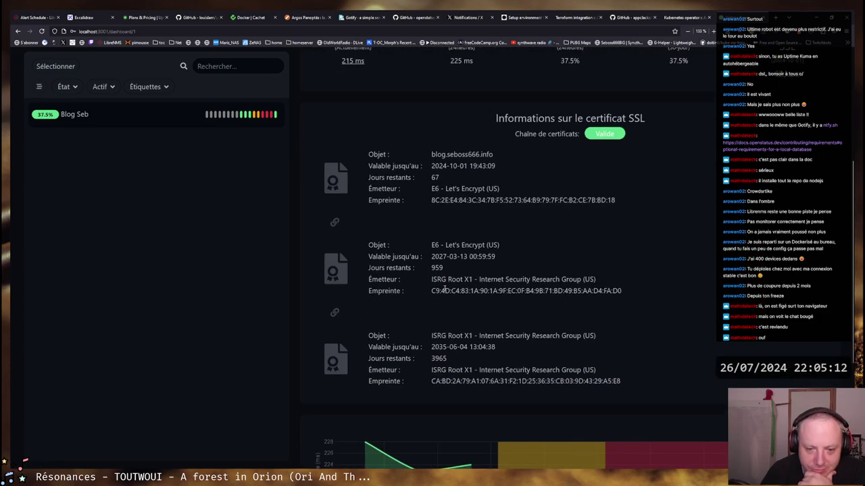
pyautogui.scroll(-2, 445, 289)
pyautogui.scroll(4, 632, 234)
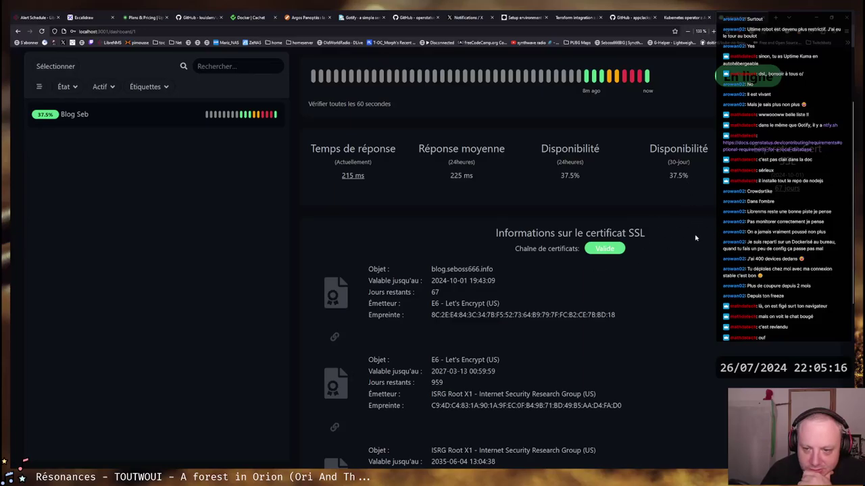
pyautogui.scroll(-6, 695, 238)
pyautogui.scroll(7, 695, 238)
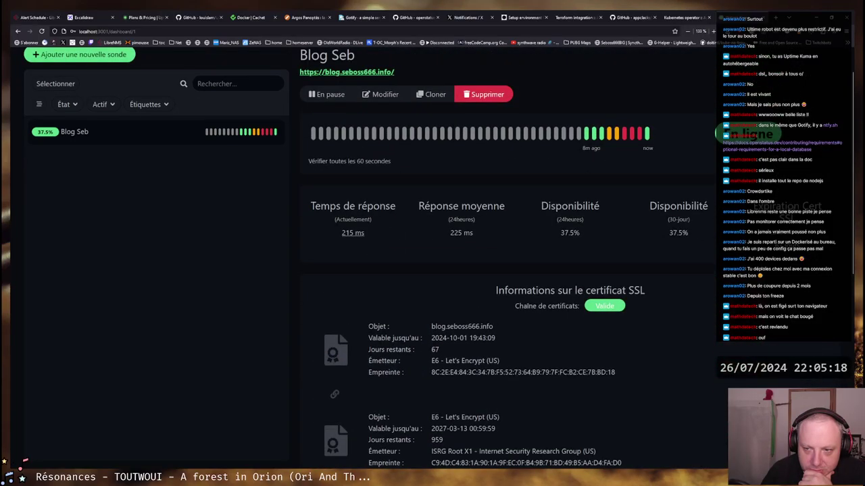
pyautogui.scroll(-1, 520, 265)
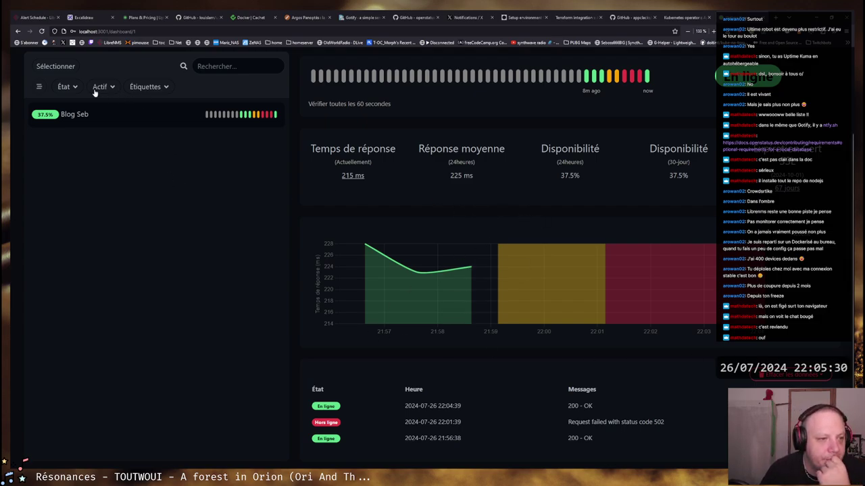
pyautogui.click(59, 67)
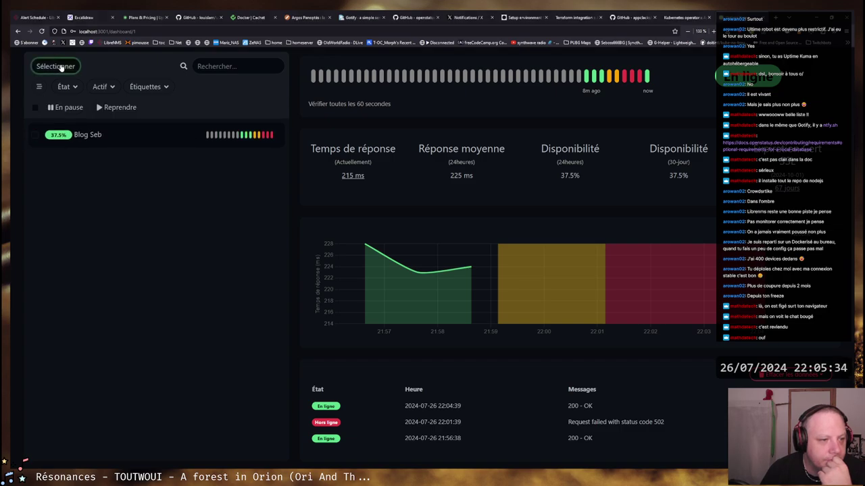
pyautogui.click(60, 67)
pyautogui.click(60, 67)
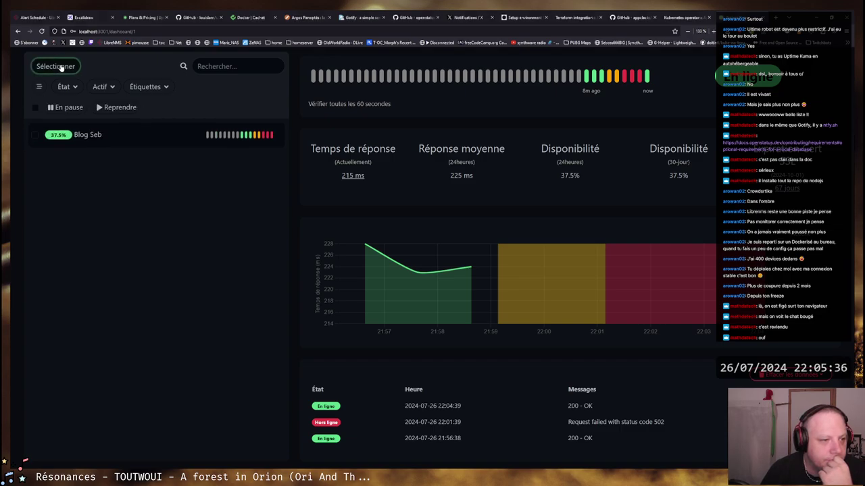
pyautogui.click(60, 67)
pyautogui.click(67, 69)
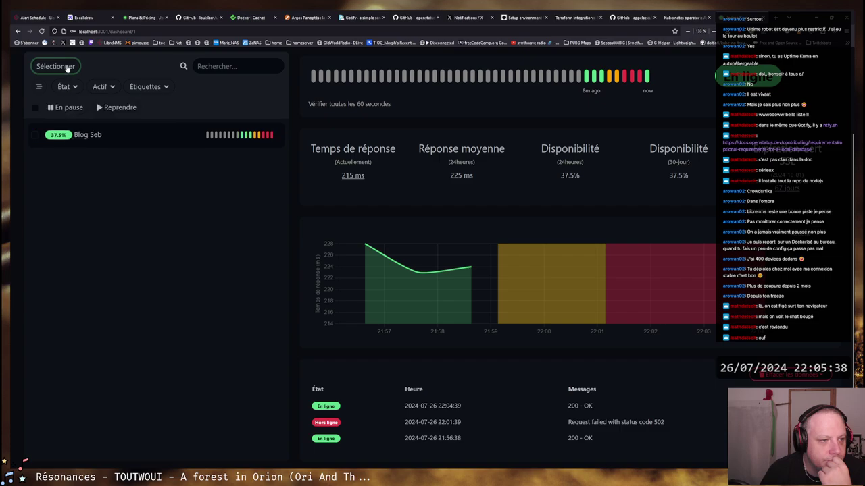
pyautogui.click(67, 69)
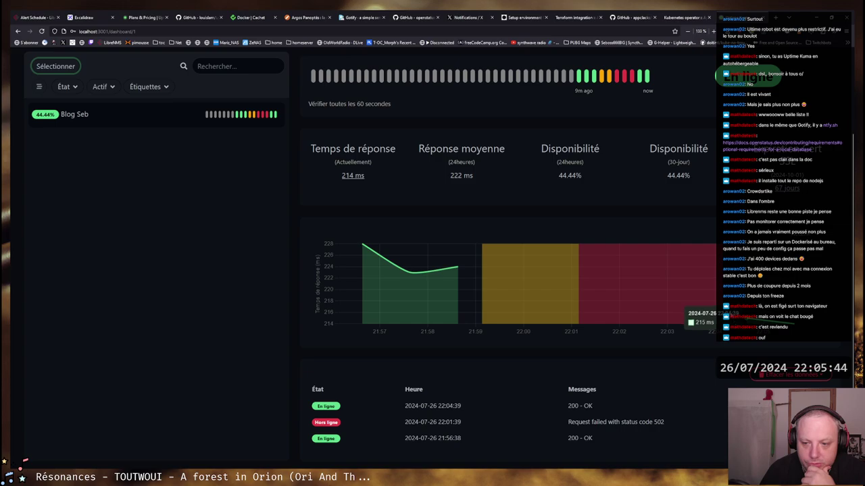
pyautogui.doubleClick(676, 174)
pyautogui.click(678, 174)
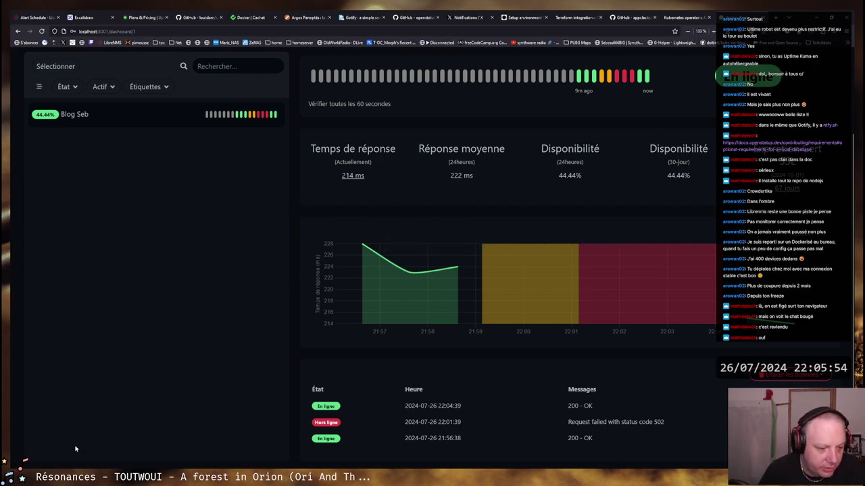
# - Open a bash shell in the uptime-kuma container and confirm /etc/os-release shows Debian 10 (buster)
pyautogui.hotkey('alt', 'Tab')
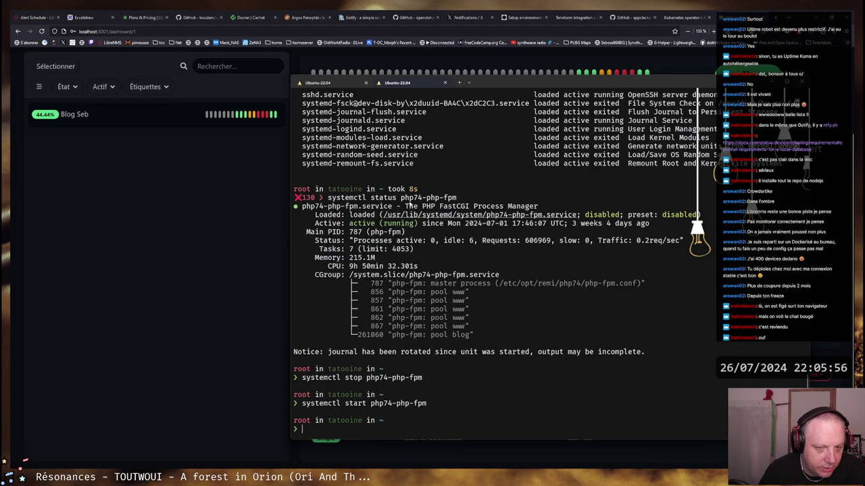
pyautogui.click(334, 84)
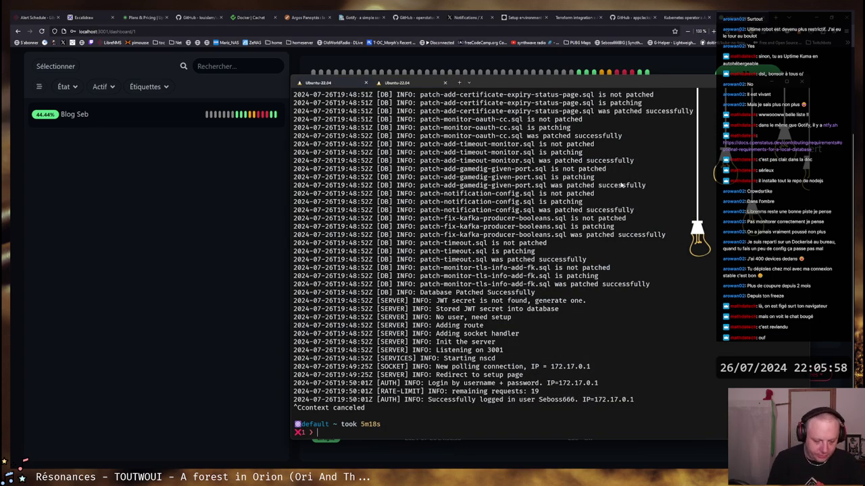
pyautogui.write('docker exe')
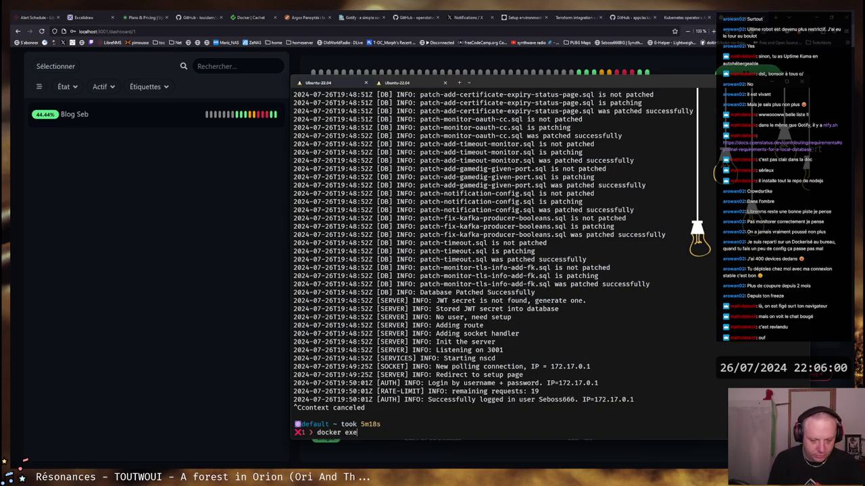
pyautogui.write('c -ti')
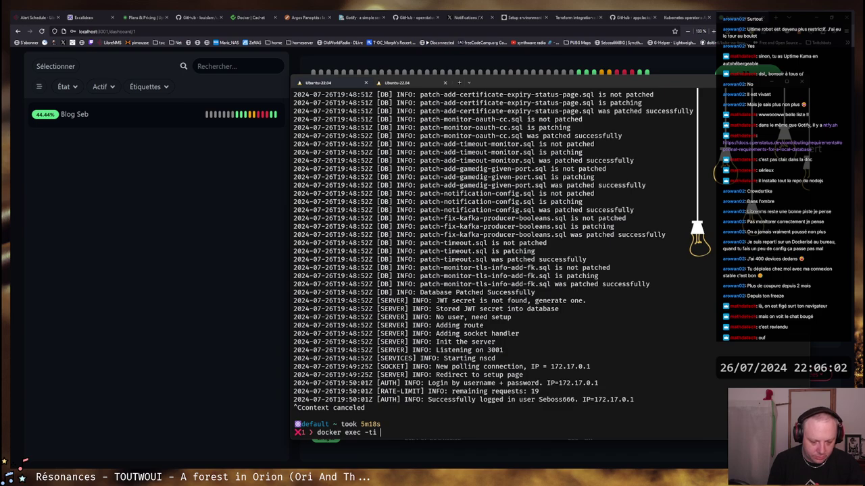
pyautogui.write(' uptime-')
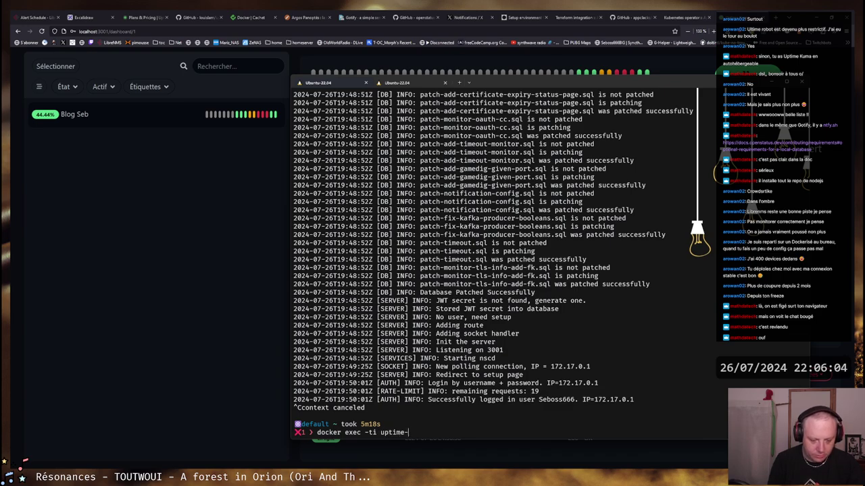
pyautogui.write('kuma bash')
pyautogui.press('Return')
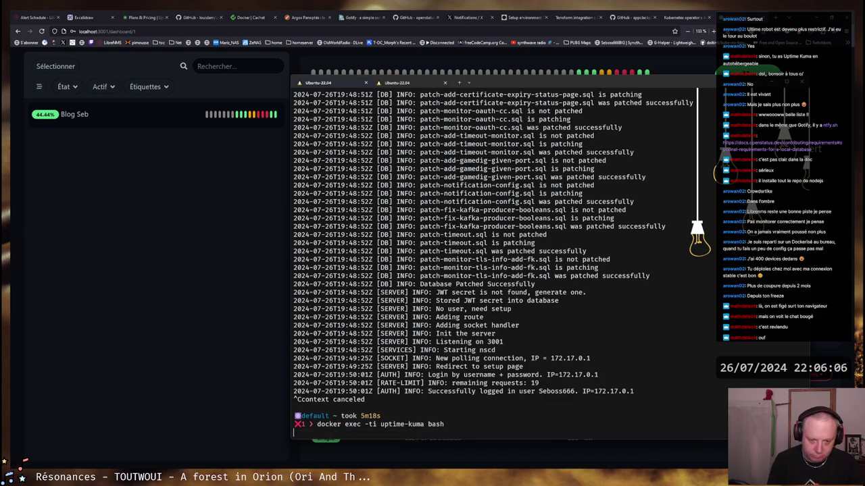
pyautogui.write('cat')
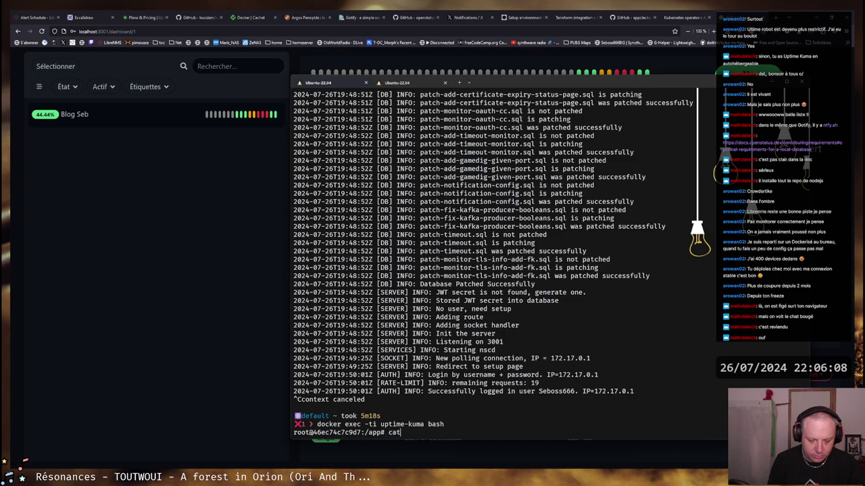
pyautogui.write(' /etc/os-release')
pyautogui.press('Return')
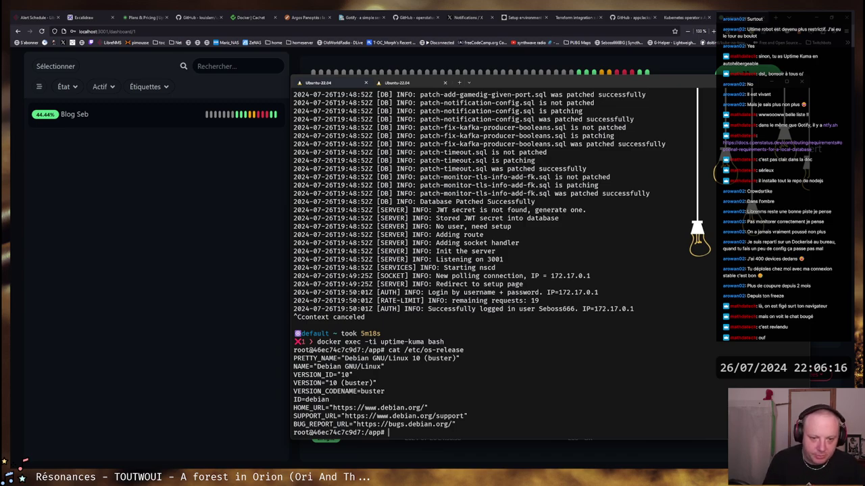
pyautogui.scroll(1, 515, 312)
pyautogui.scroll(-1, 515, 312)
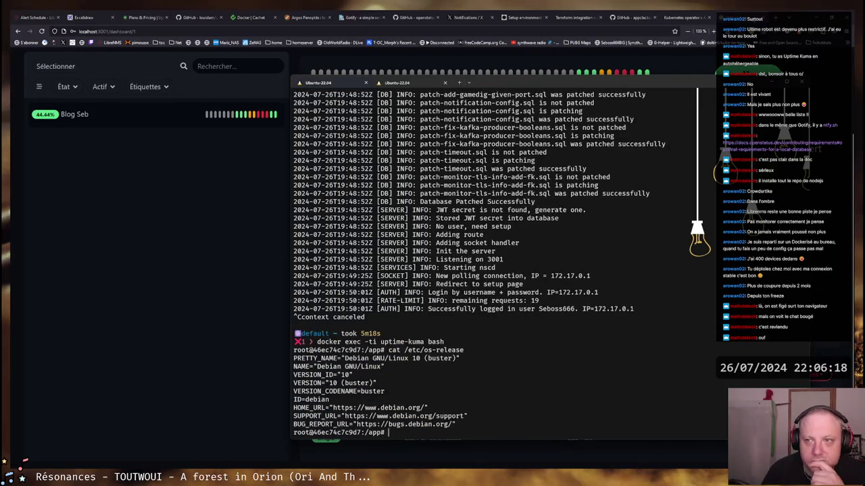
pyautogui.click(777, 18)
# - Copy louislam/uptime-kuma from the docker run output and paste it at the container prompt
pyautogui.click(164, 29)
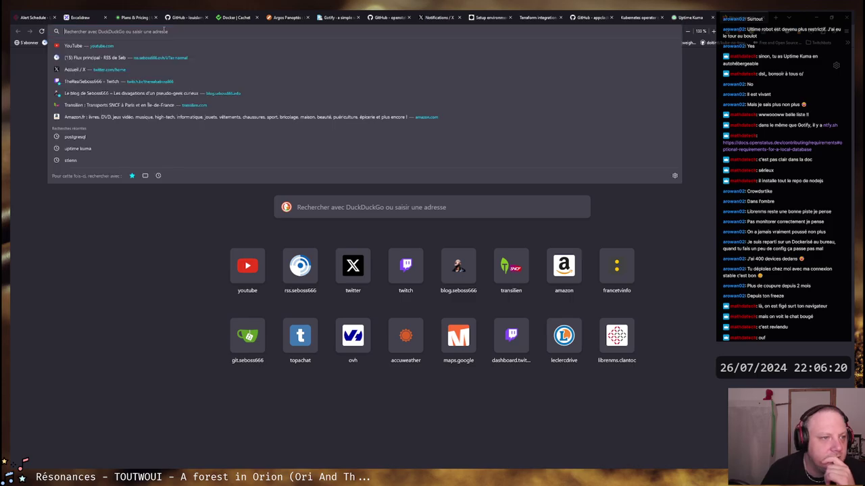
pyautogui.hotkey('alt', 'Tab')
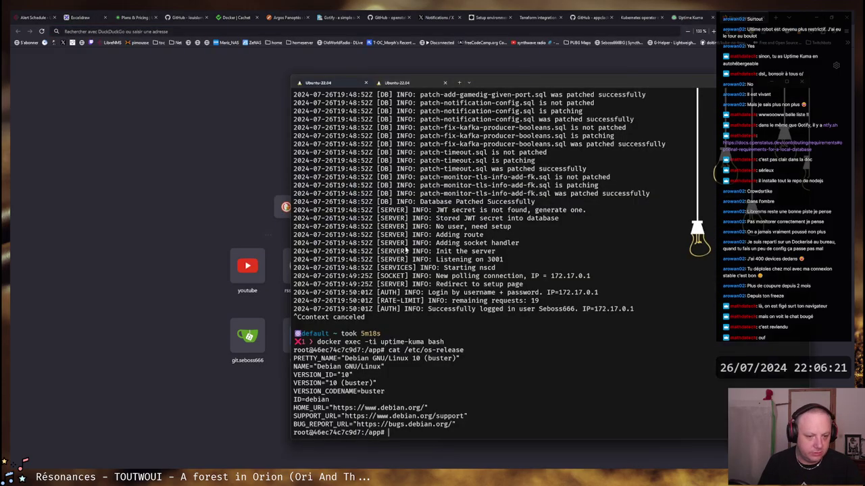
pyautogui.scroll(15, 440, 201)
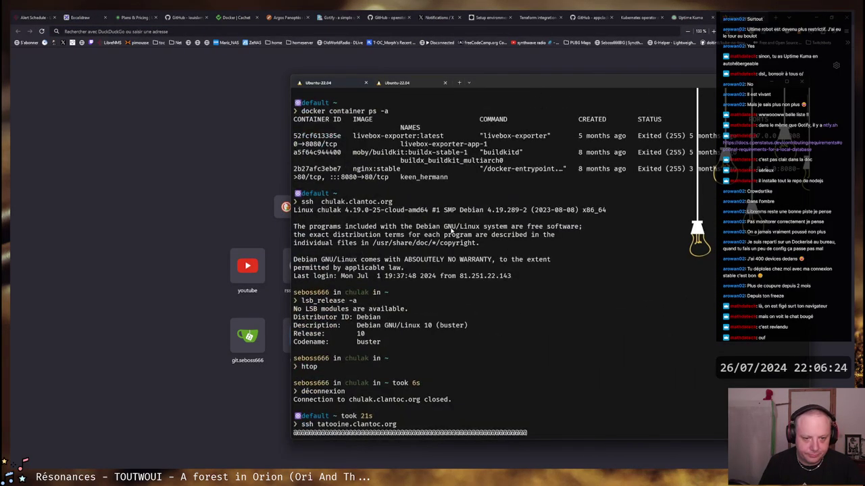
pyautogui.scroll(-15, 383, 292)
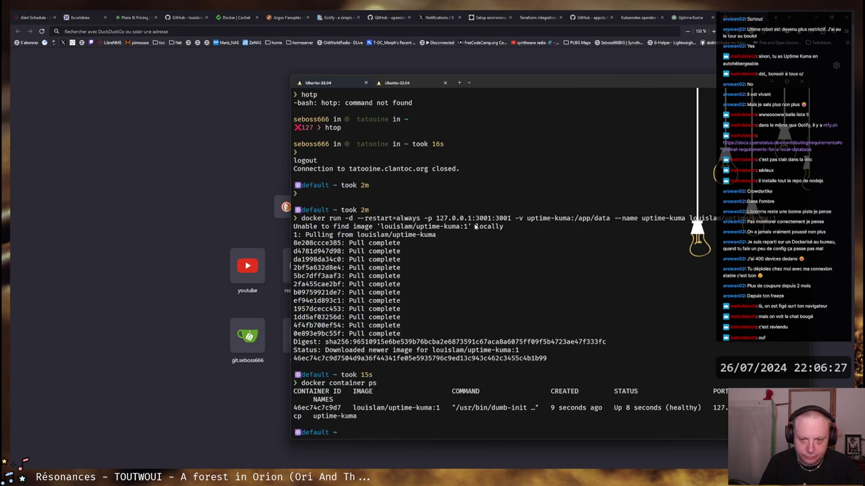
pyautogui.moveTo(384, 230); pyautogui.dragTo(469, 230)
pyautogui.write('louislam/uptime-kuma')
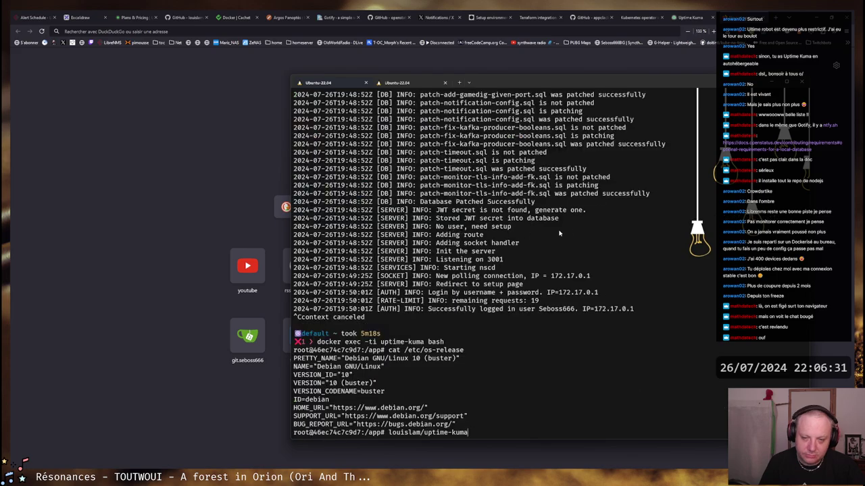
pyautogui.click(561, 28)
# - Load hub.docker.com, search for louislam/uptime-kuma and open that repository's page
pyautogui.click(409, 31)
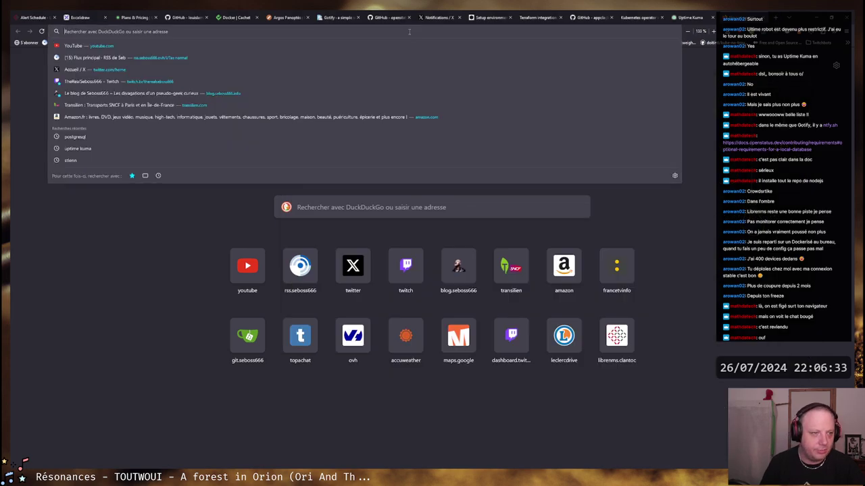
pyautogui.write('hub.docker.com/')
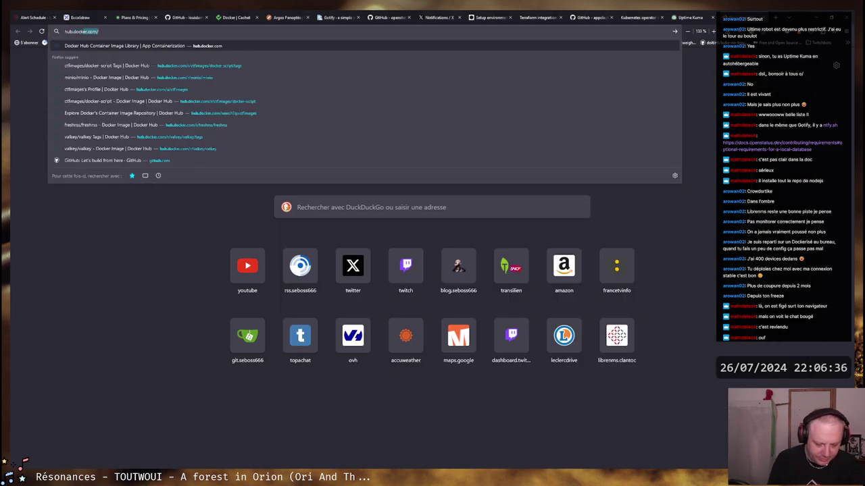
pyautogui.press('Return')
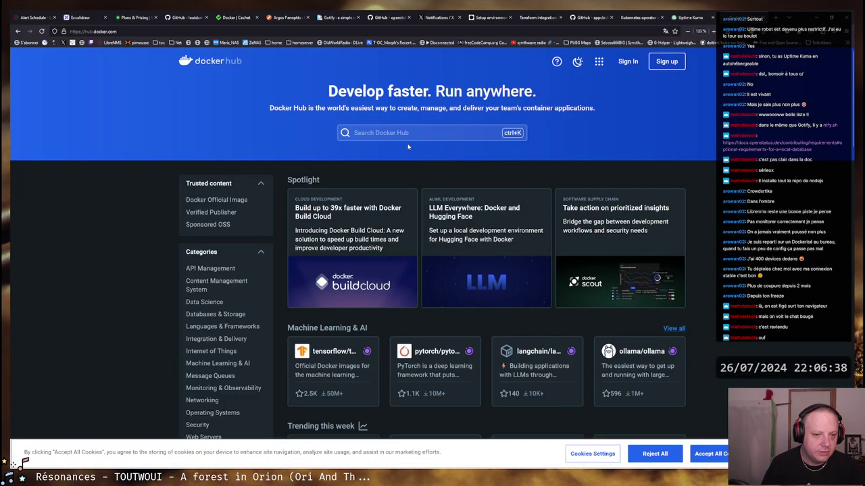
pyautogui.click(407, 134)
pyautogui.write('louislam/uptime-kuma')
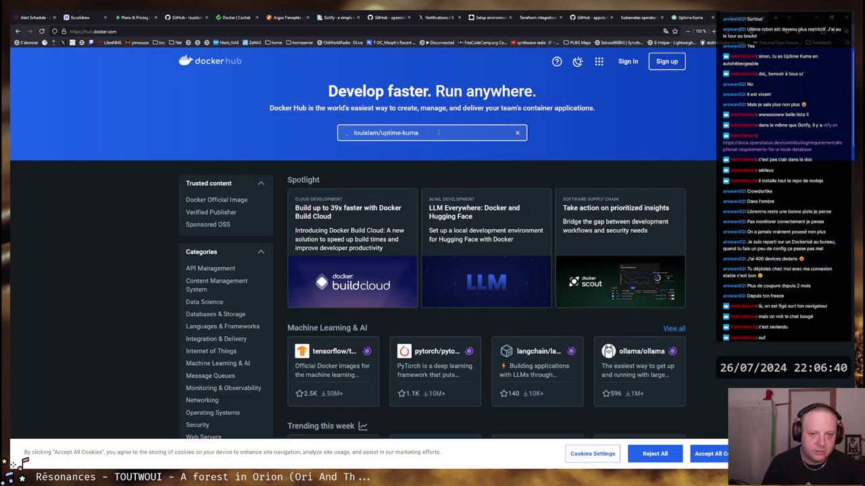
pyautogui.press('Return')
pyautogui.click(386, 139)
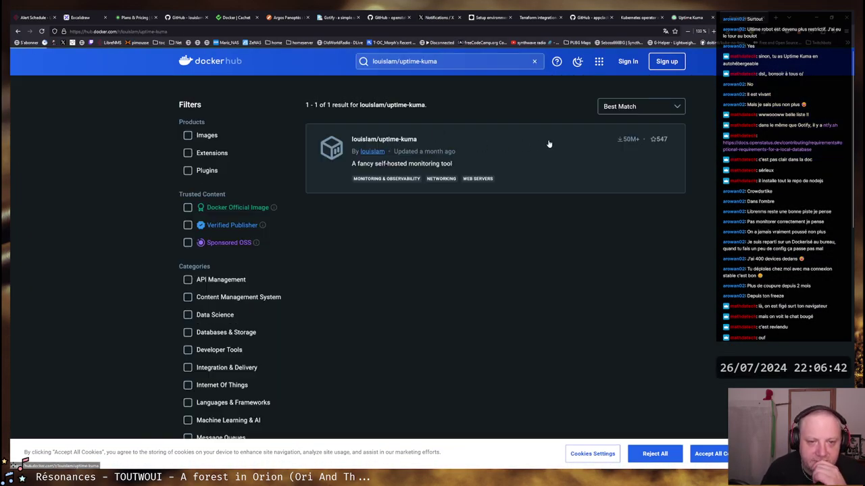
# - Show the uptime-kuma image tags and select the 1.23.13 tag name
pyautogui.click(229, 213)
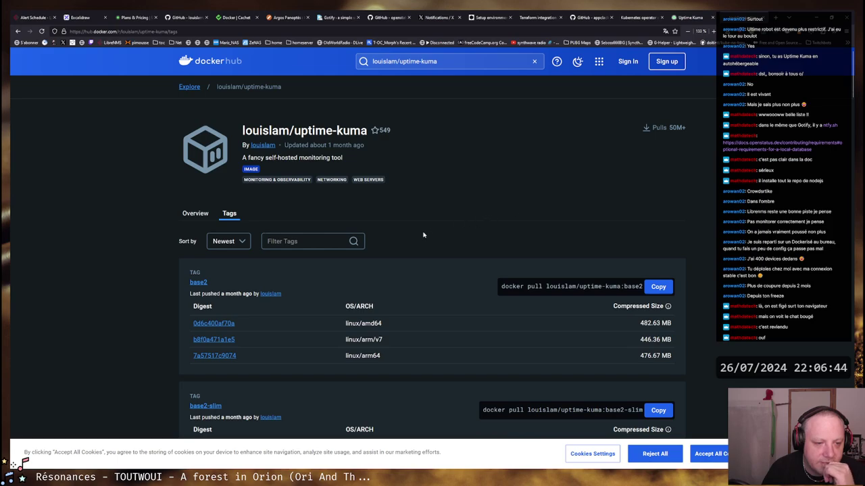
pyautogui.scroll(-4, 154, 272)
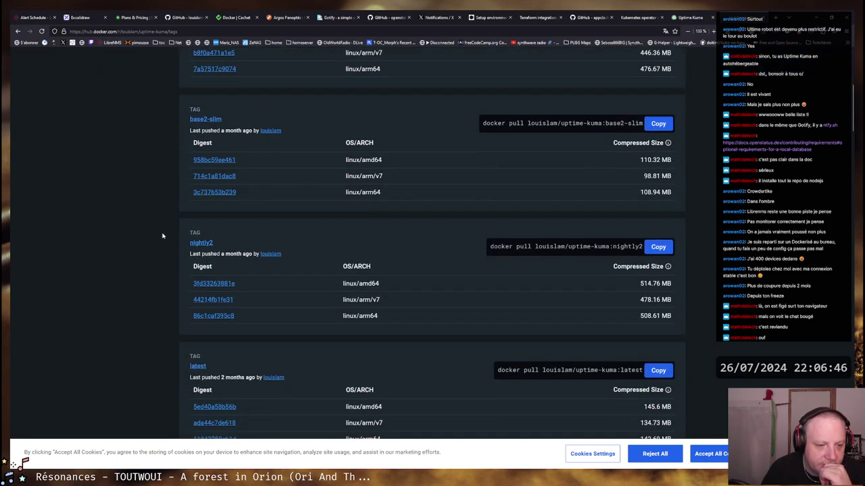
pyautogui.scroll(-4, 162, 236)
pyautogui.scroll(-3, 162, 236)
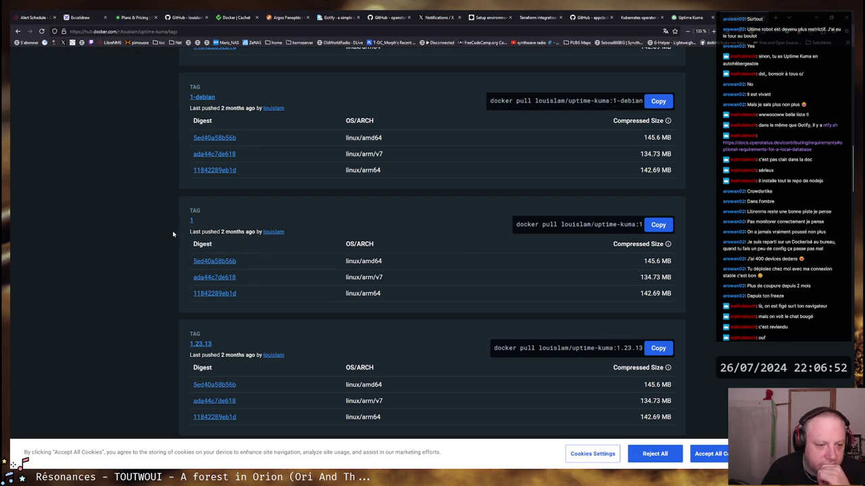
pyautogui.scroll(-2, 173, 234)
pyautogui.moveTo(187, 232); pyautogui.dragTo(213, 232)
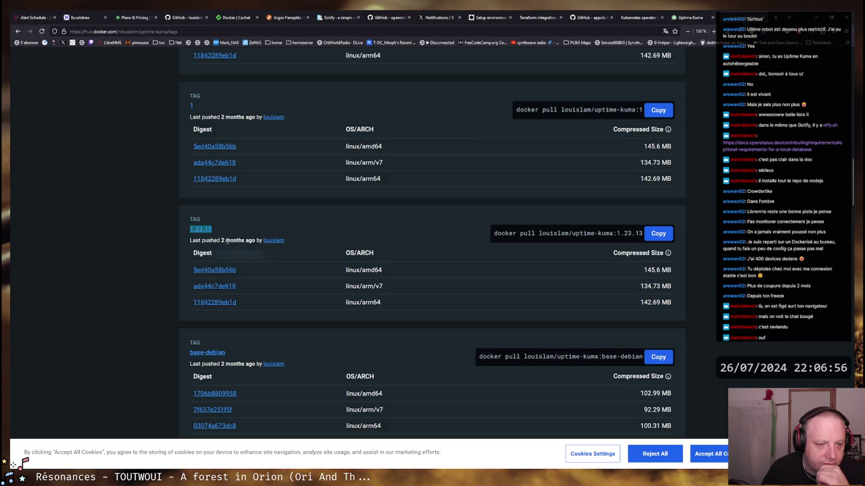
# - Scroll through the remaining Docker Hub tags, then switch to the uptime-kuma GitHub repository
pyautogui.scroll(-5, 159, 233)
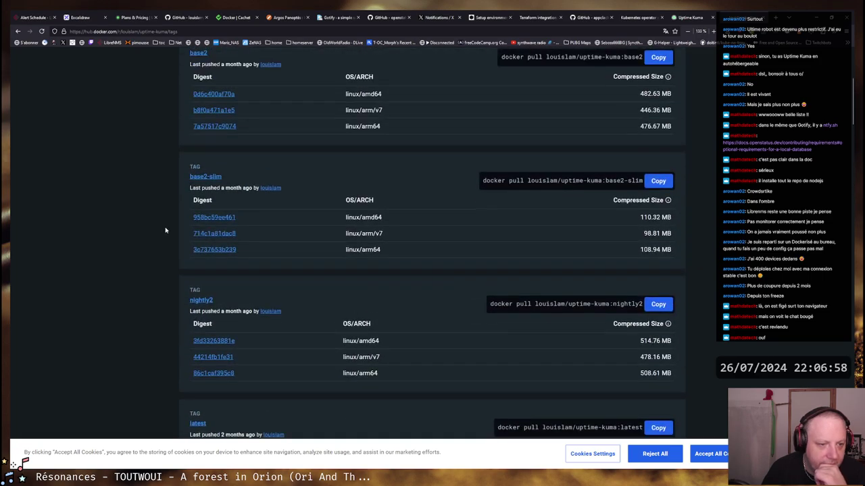
pyautogui.scroll(2, 165, 230)
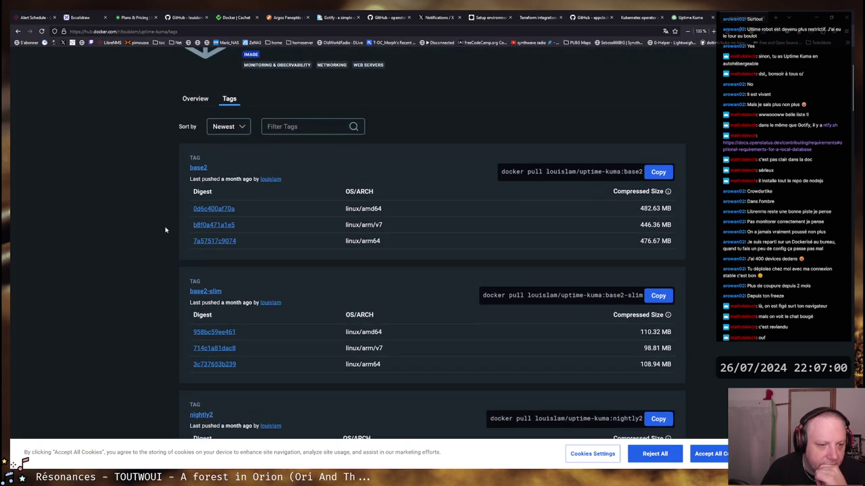
pyautogui.scroll(-1, 165, 230)
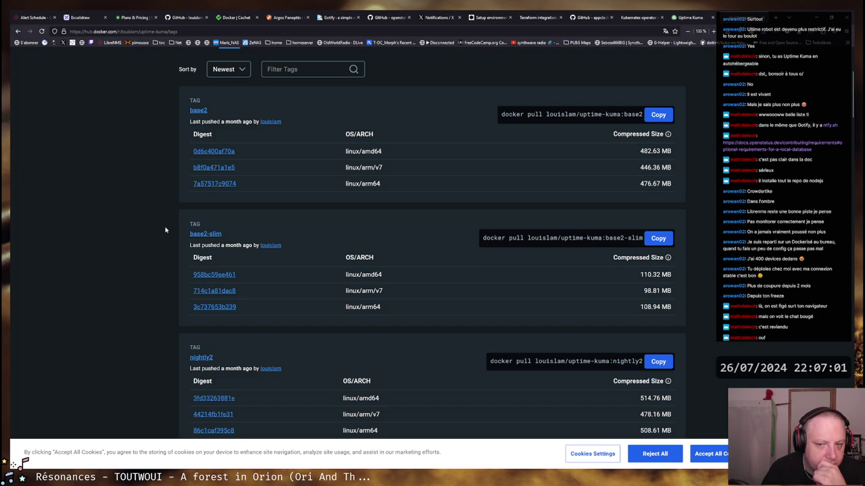
pyautogui.scroll(-2, 165, 230)
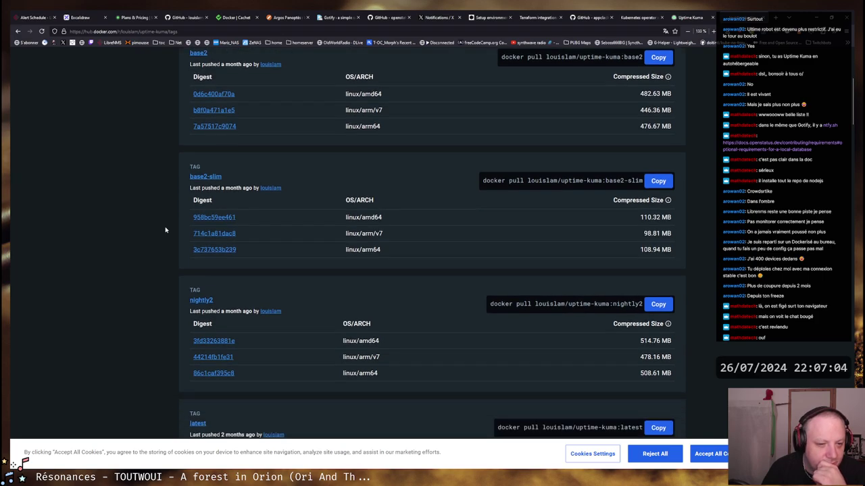
pyautogui.scroll(-1, 165, 229)
pyautogui.scroll(-3, 165, 230)
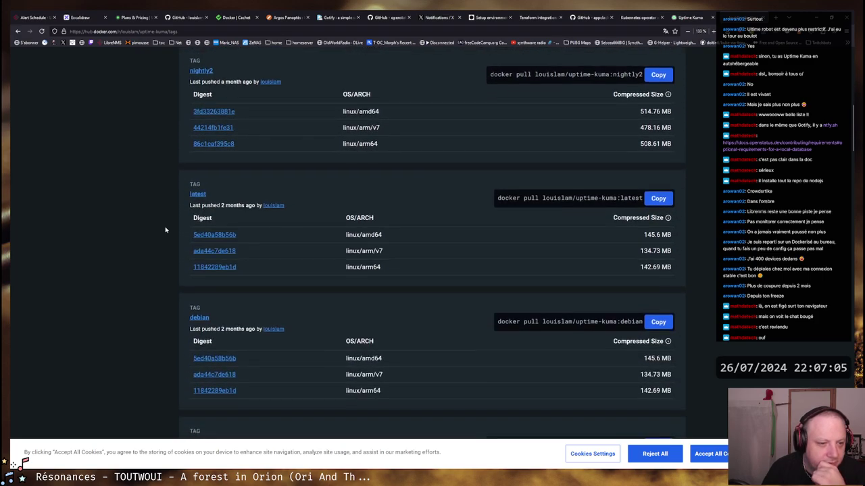
pyautogui.scroll(6, 165, 228)
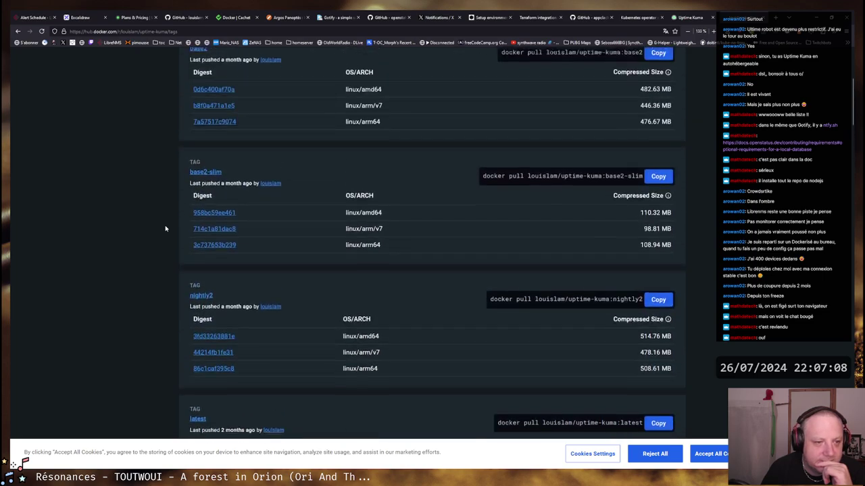
pyautogui.scroll(1, 164, 229)
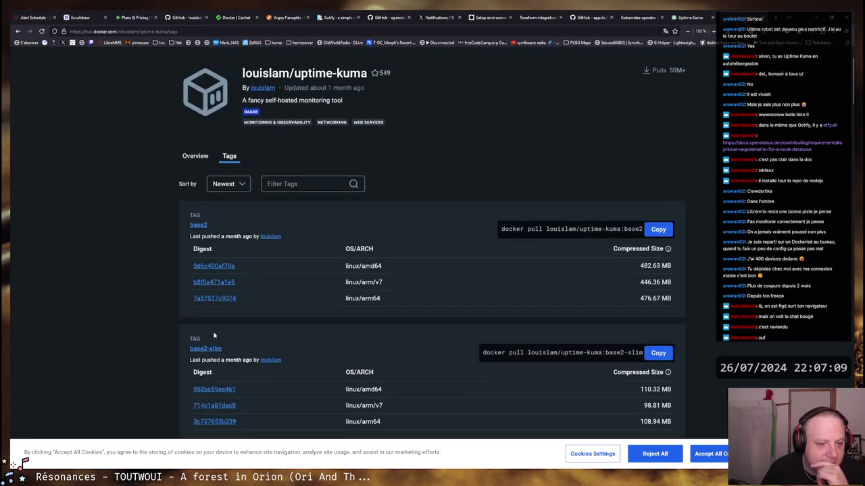
pyautogui.scroll(-2, 212, 332)
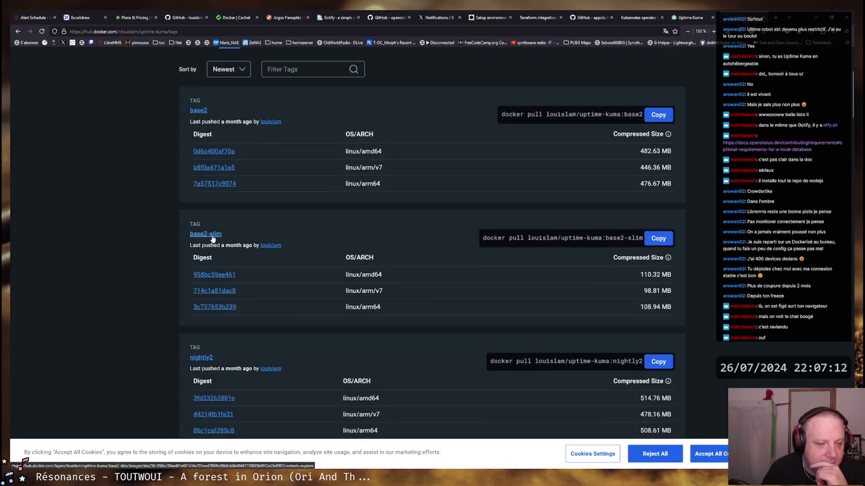
pyautogui.click(171, 20)
pyautogui.scroll(15, 625, 181)
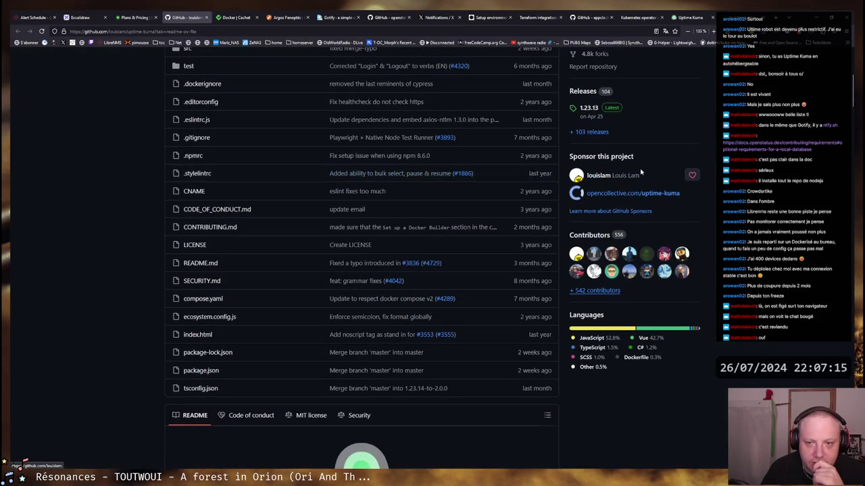
# - Open uptime-kuma's GitHub Releases and scroll through the release notes
pyautogui.click(583, 90)
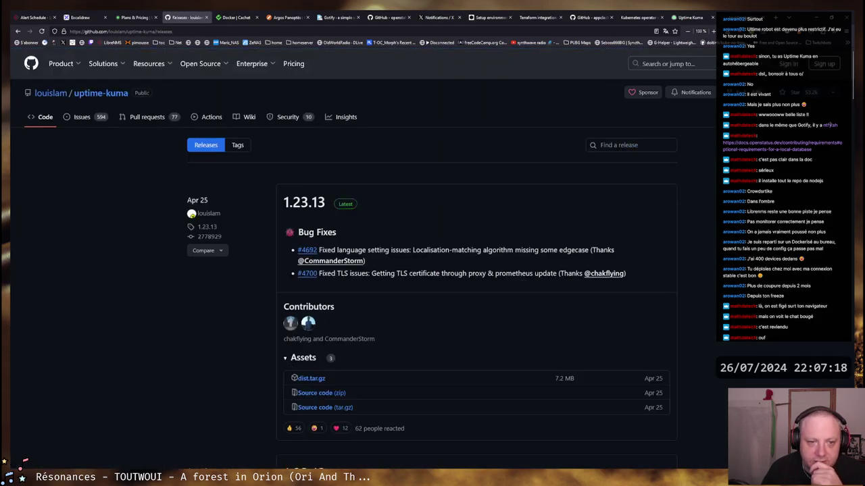
pyautogui.scroll(-5, 517, 190)
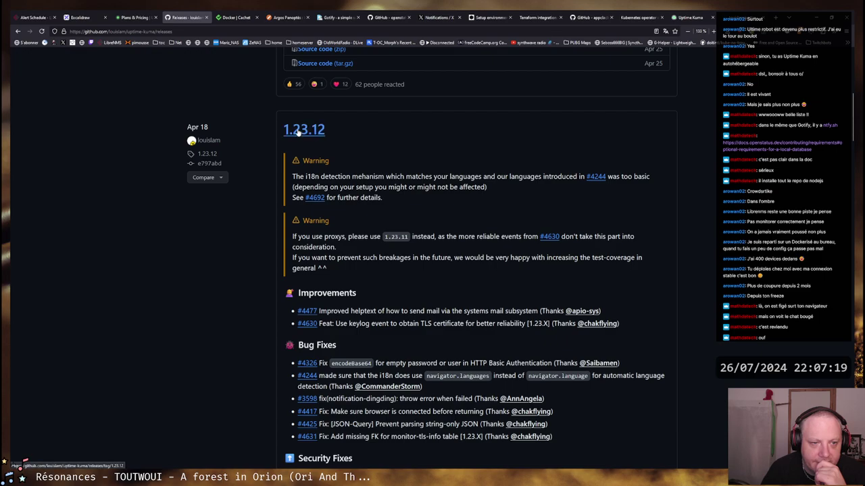
pyautogui.scroll(-15, 493, 139)
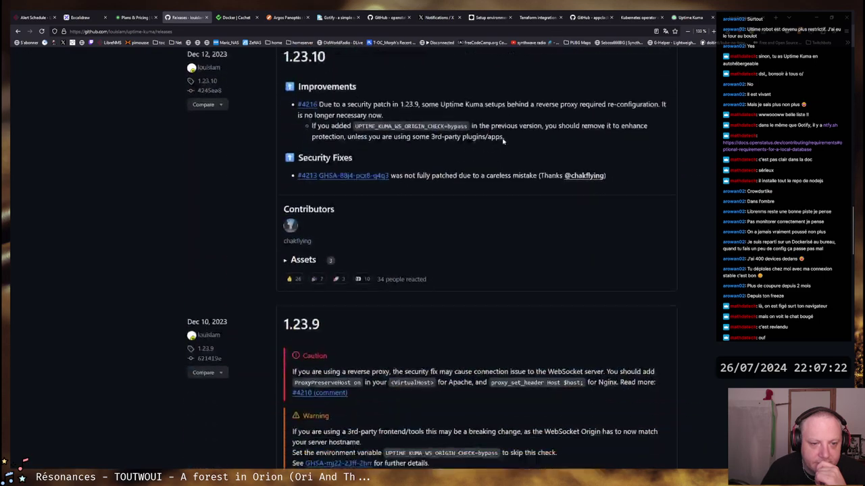
pyautogui.scroll(3, 502, 141)
pyautogui.scroll(-4, 502, 142)
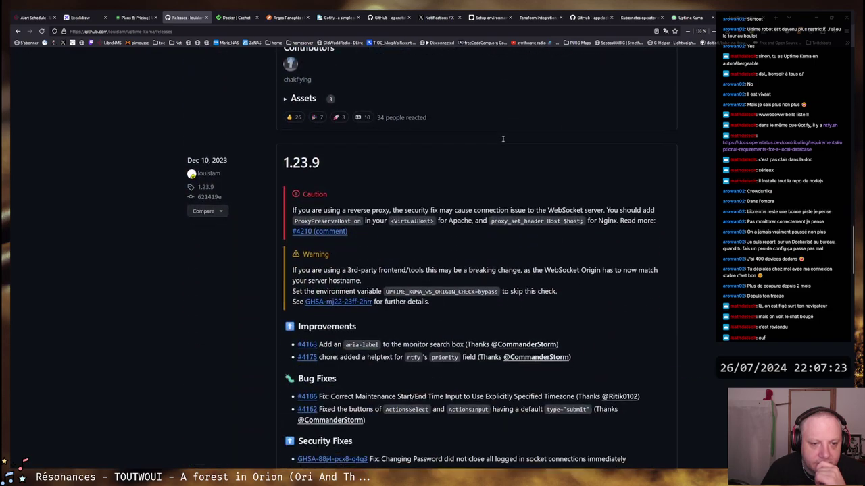
pyautogui.scroll(20, 497, 164)
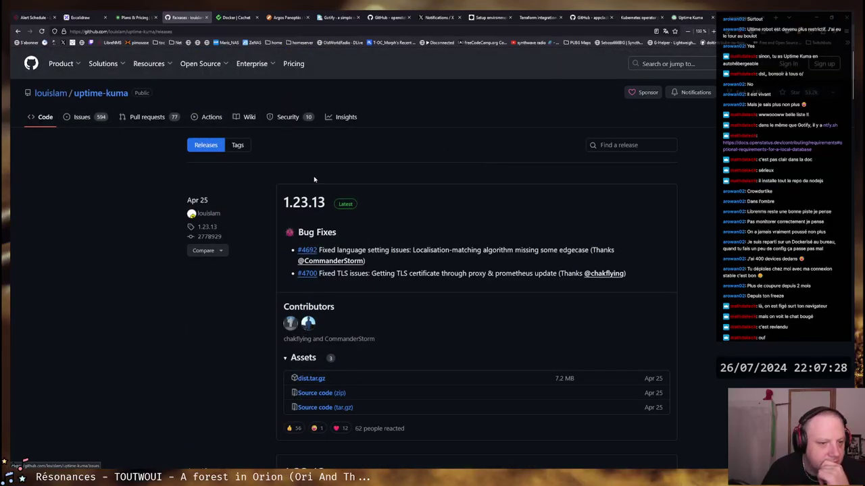
# - Compare the repository's Tags list with Releases, then return to the Docker Hub tags
pyautogui.click(237, 144)
pyautogui.scroll(-10, 177, 211)
pyautogui.scroll(10, 178, 209)
pyautogui.scroll(-10, 177, 209)
pyautogui.scroll(10, 208, 179)
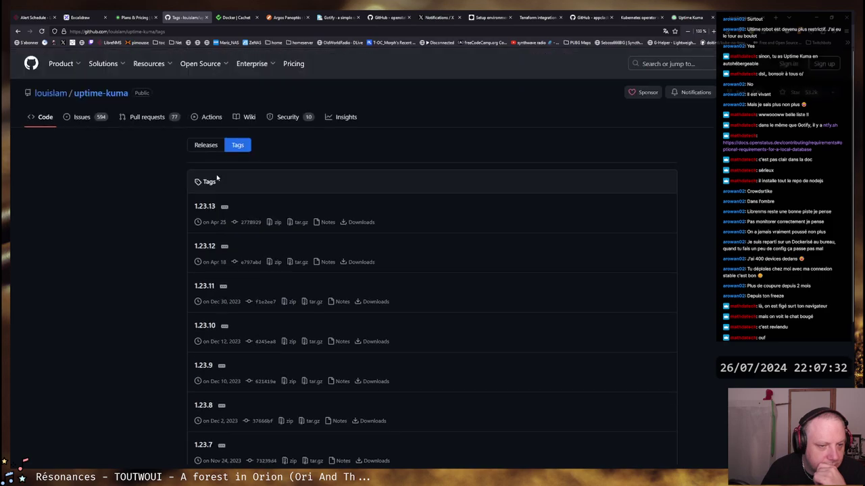
pyautogui.click(206, 145)
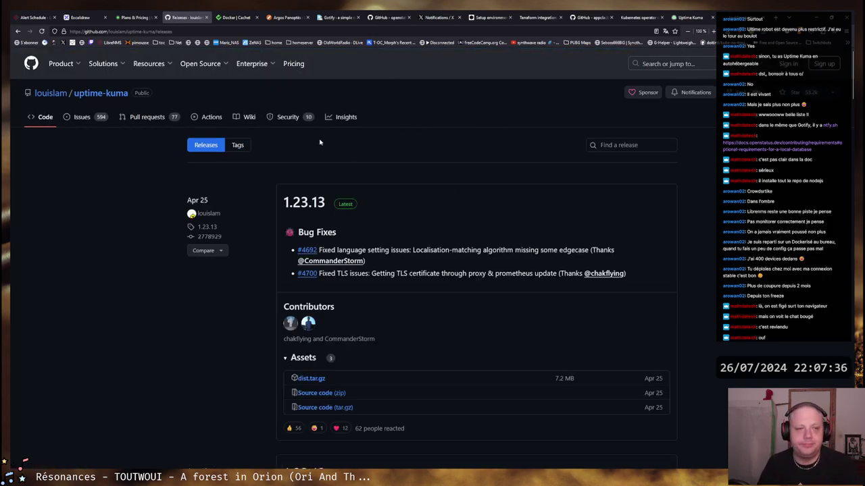
pyautogui.click(755, 12)
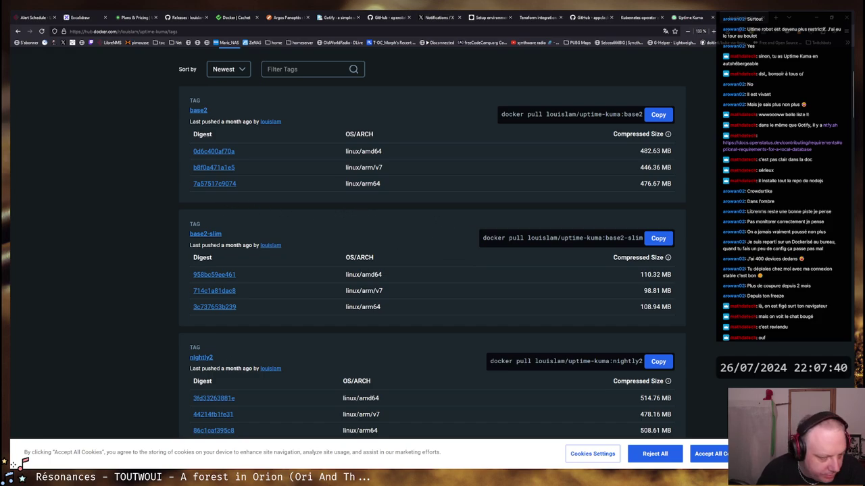
# - In the container shell, list /app and its data folder, and check kuma.db's file type
pyautogui.hotkey('alt', 'Tab')
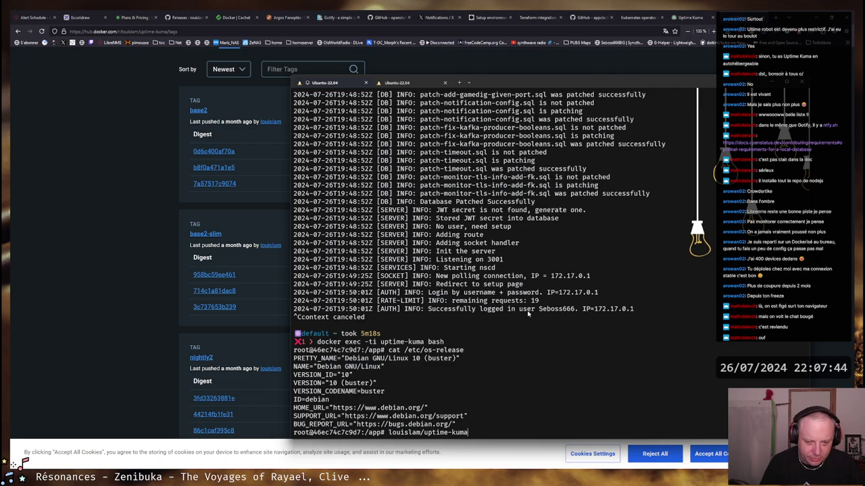
pyautogui.hotkey('ctrl', 'c')
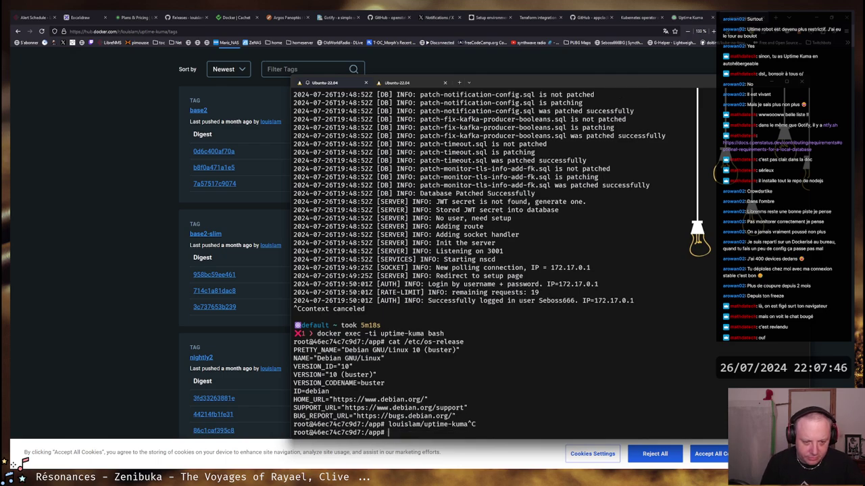
pyautogui.write('ls -l')
pyautogui.press('Return')
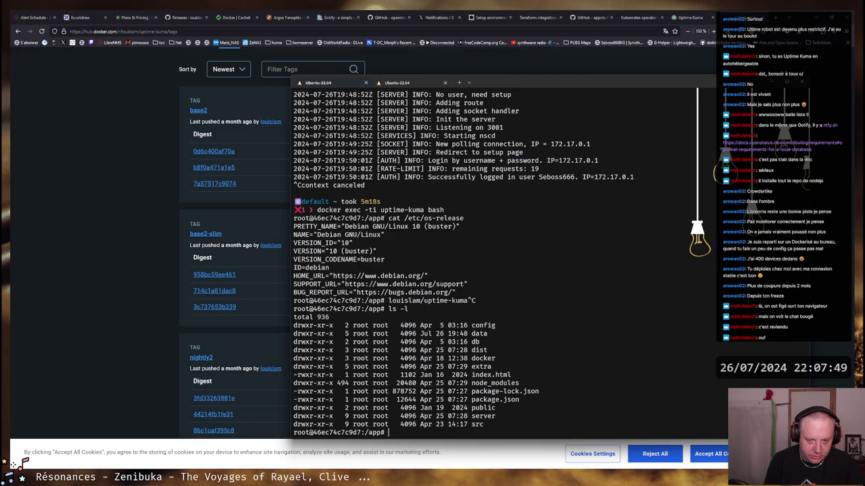
pyautogui.write('cd data/')
pyautogui.press('Return')
pyautogui.write('ls -l')
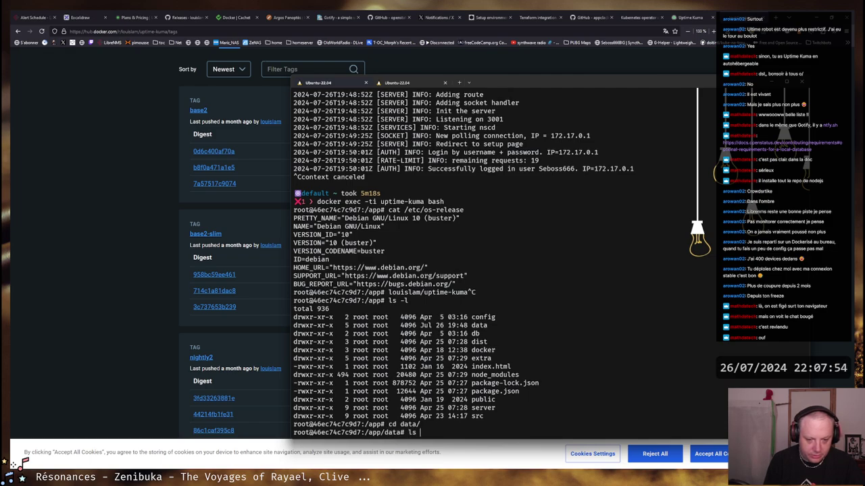
pyautogui.press('Return')
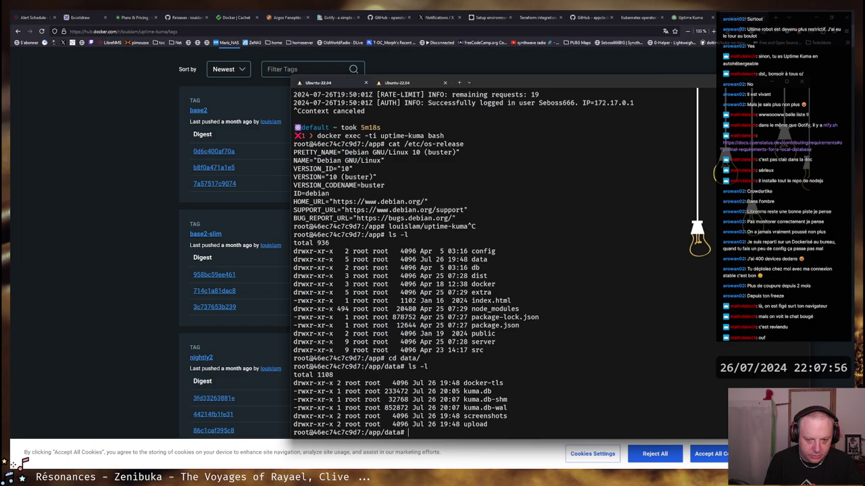
pyautogui.write('file kuma.db')
pyautogui.press('Return')
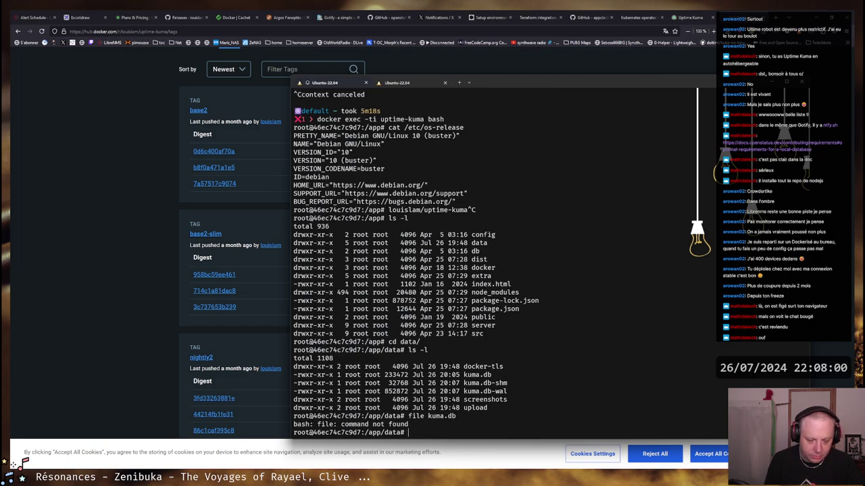
# - List the empty upload and screenshots folders, returning to the data folder after each
pyautogui.write('cd uplo')
pyautogui.press('Tab')
pyautogui.press('Return')
pyautogui.write('ls -l')
pyautogui.press('Return')
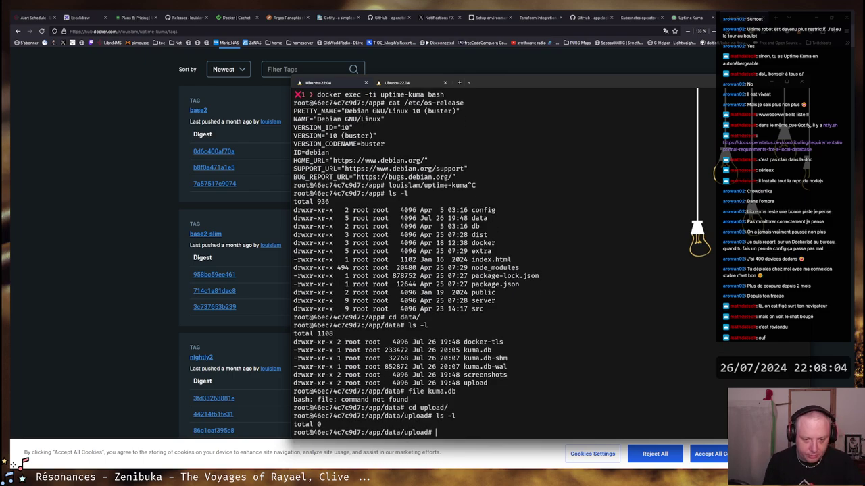
pyautogui.write('cd ../')
pyautogui.press('Return')
pyautogui.write('cd sc')
pyautogui.press('Tab')
pyautogui.press('Return')
pyautogui.write('ls -l')
pyautogui.press('Return')
pyautogui.write('cd ../')
pyautogui.press('Return')
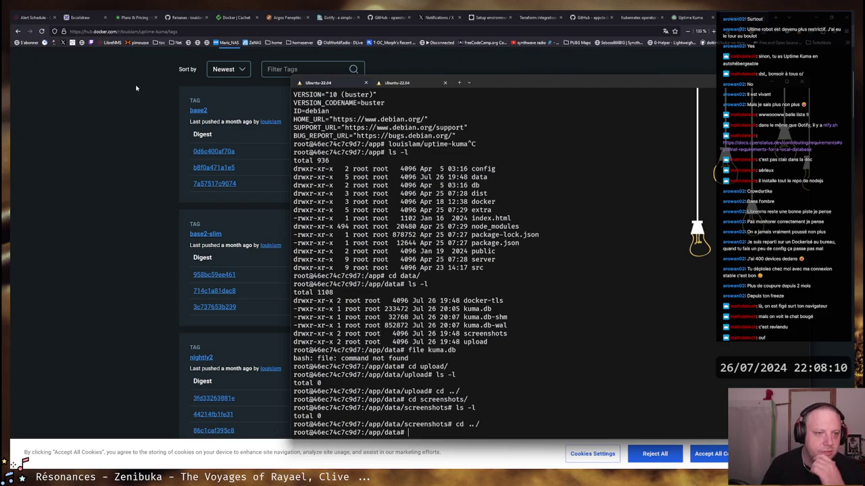
# - Return to the Blog Seb monitor in Uptime Kuma, toggling multi-select on and off
pyautogui.click(687, 16)
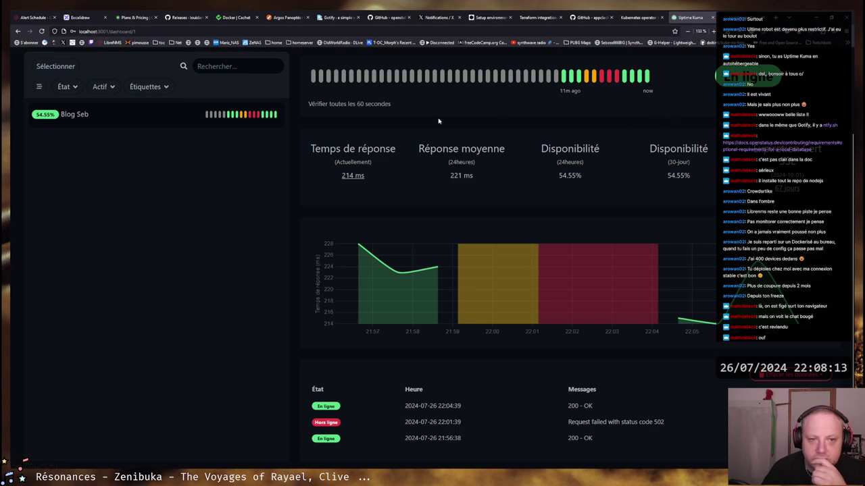
pyautogui.scroll(3, 554, 133)
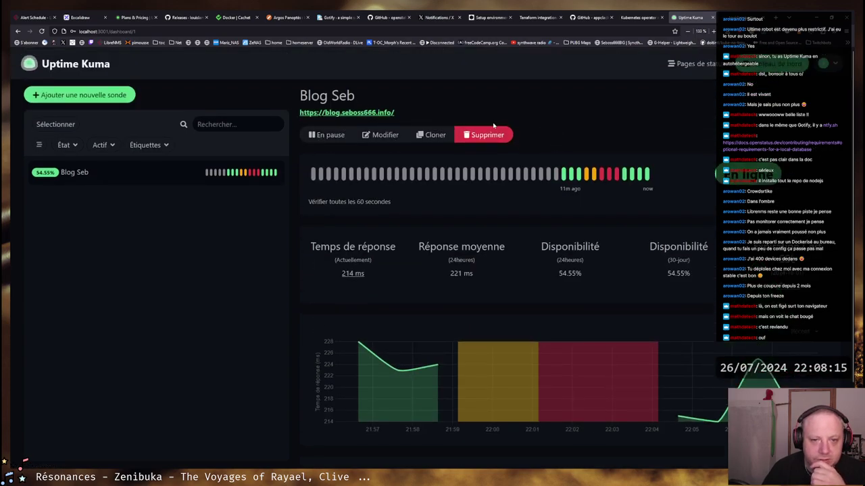
pyautogui.scroll(-1, 664, 221)
pyautogui.scroll(-3, 664, 221)
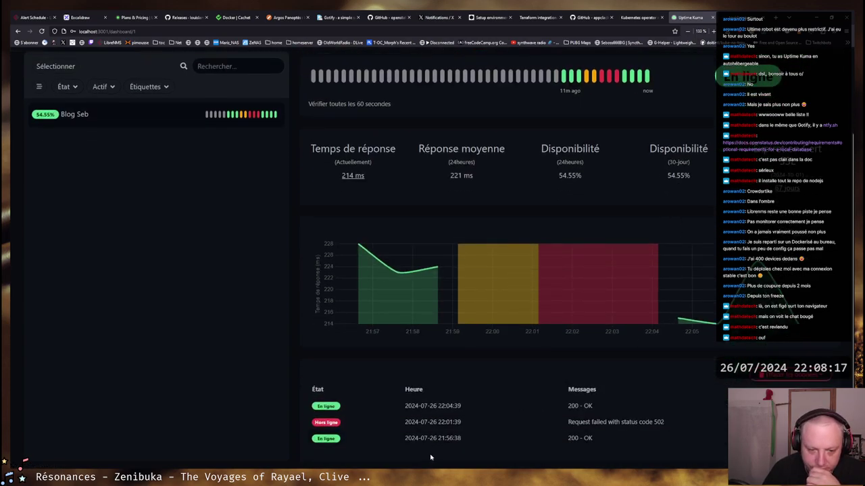
pyautogui.scroll(3, 702, 426)
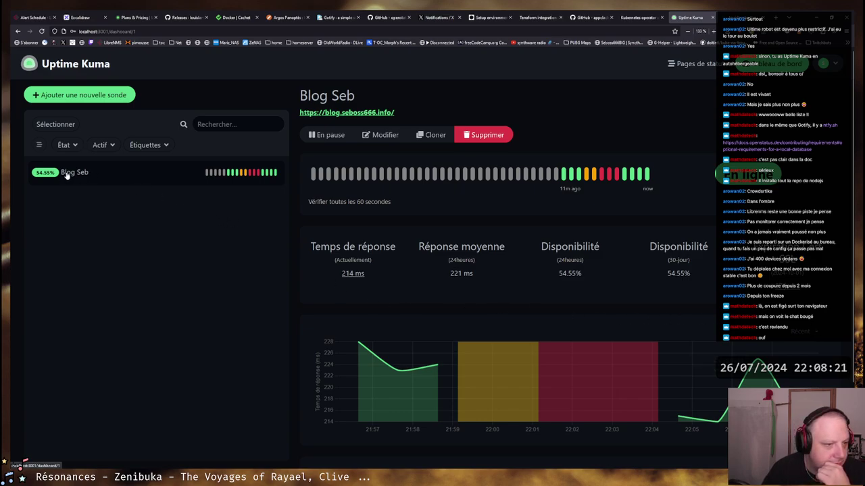
pyautogui.click(43, 128)
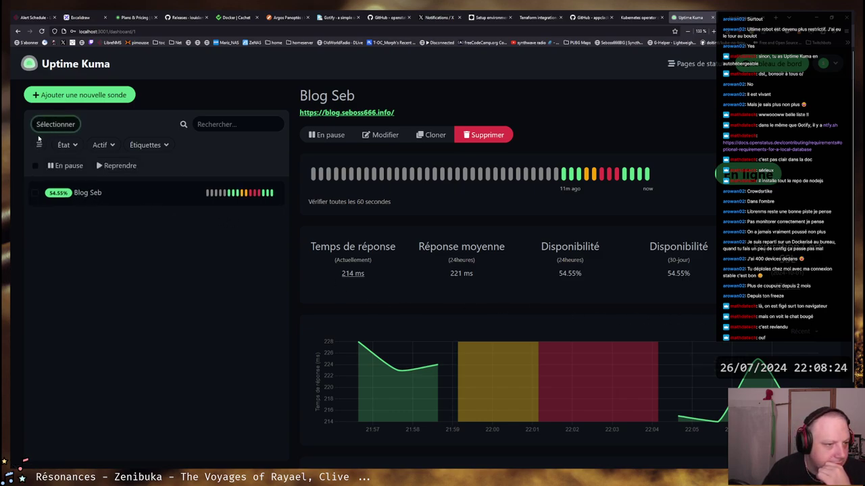
pyautogui.click(34, 193)
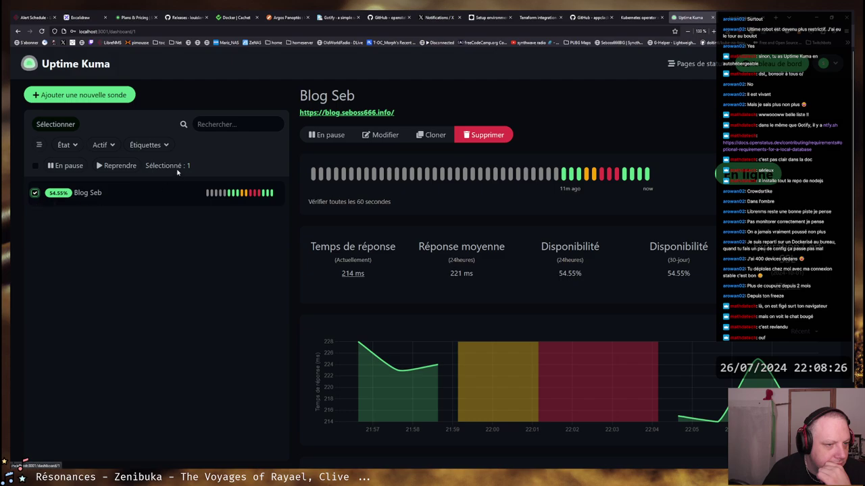
pyautogui.click(34, 193)
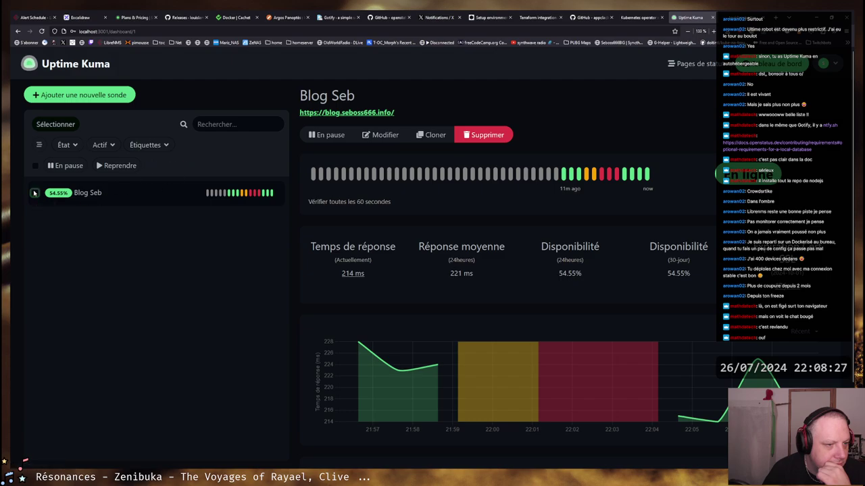
pyautogui.click(69, 125)
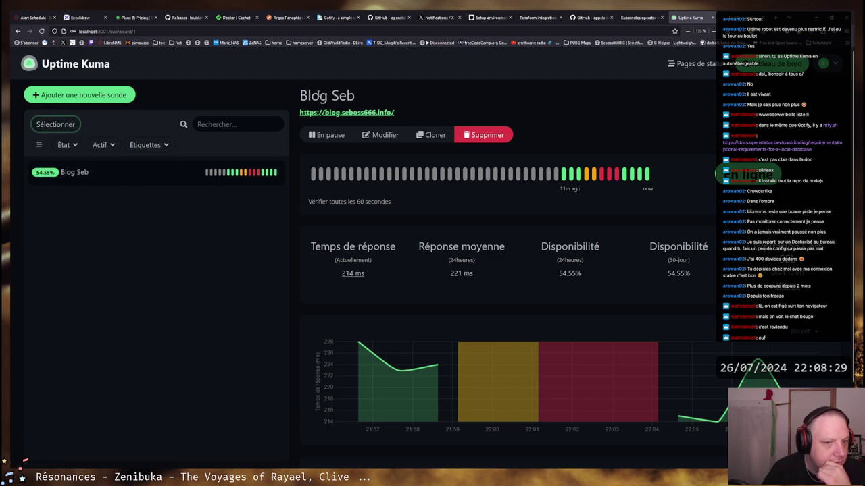
pyautogui.click(389, 137)
pyautogui.scroll(-5, 463, 250)
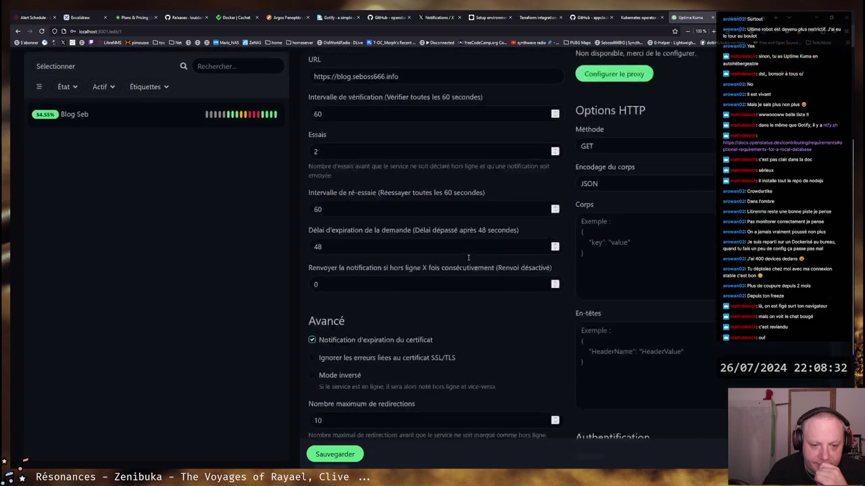
pyautogui.scroll(2, 512, 249)
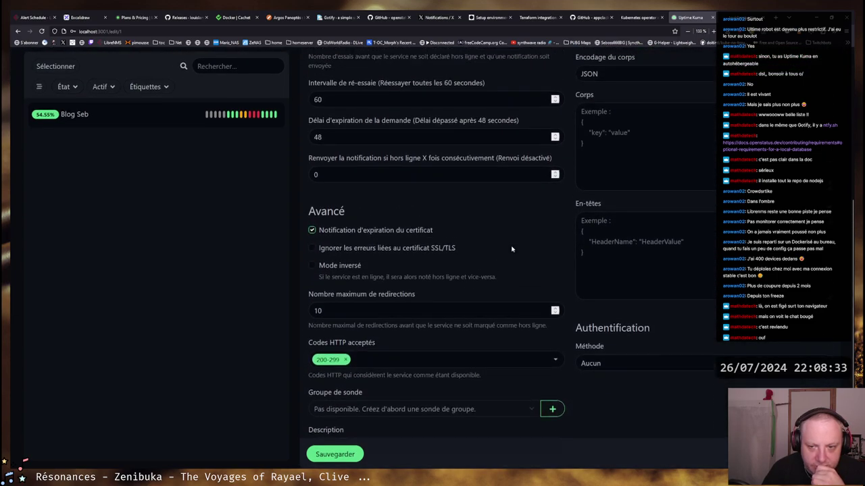
pyautogui.scroll(-2, 511, 250)
pyautogui.scroll(5, 511, 250)
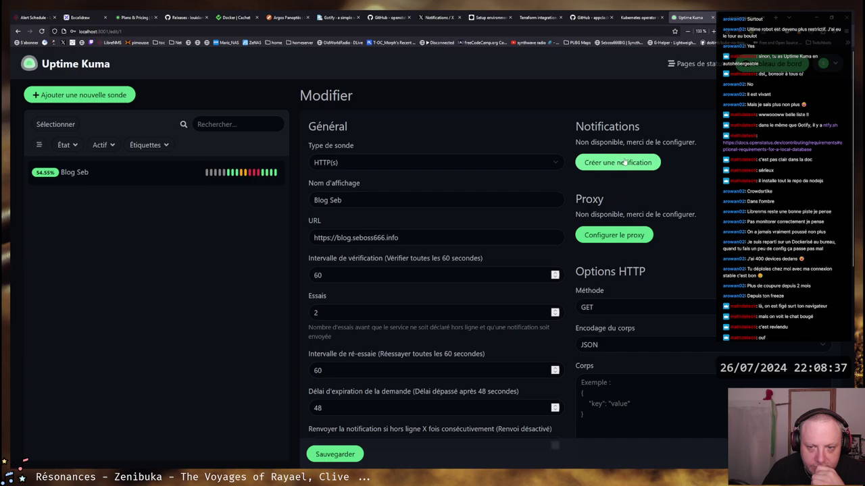
pyautogui.scroll(-1, 665, 230)
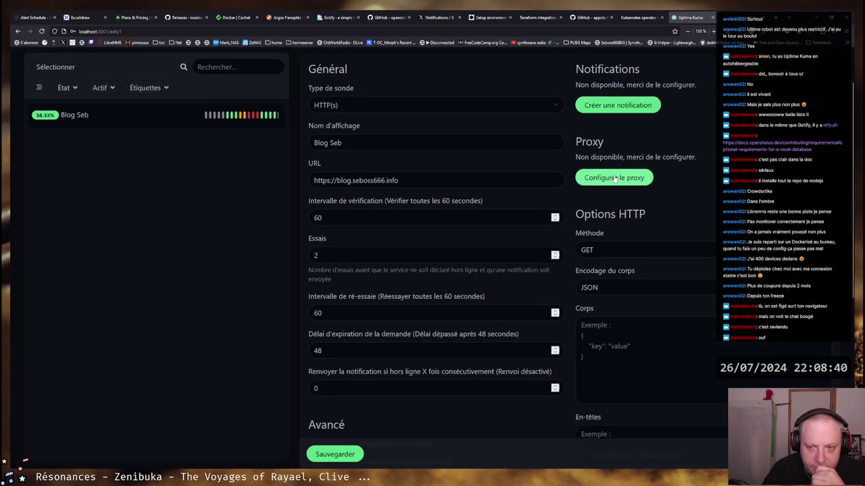
pyautogui.scroll(-2, 512, 257)
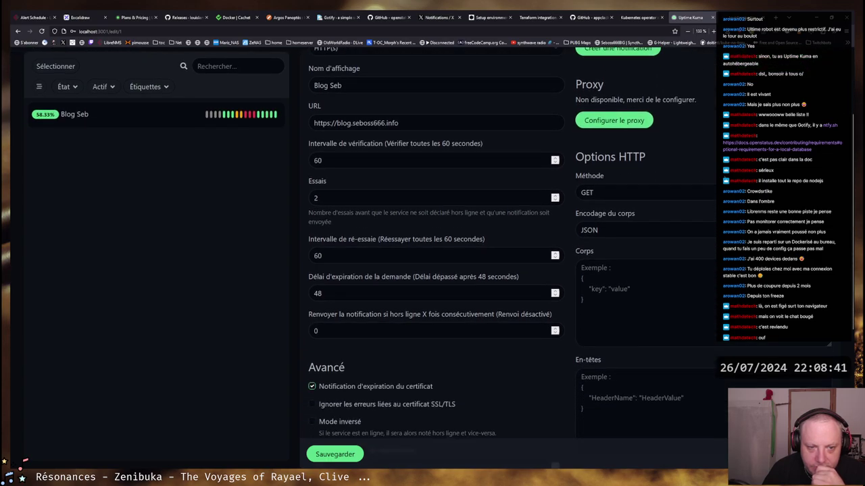
pyautogui.scroll(3, 437, 308)
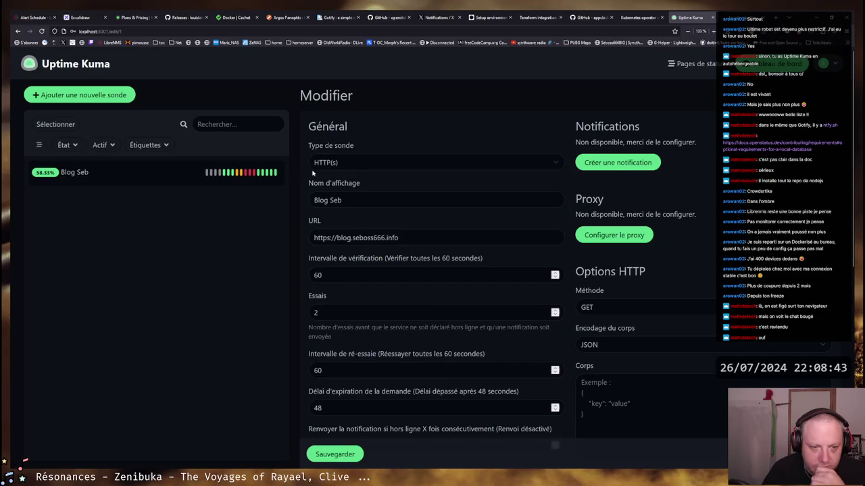
pyautogui.scroll(-5, 453, 260)
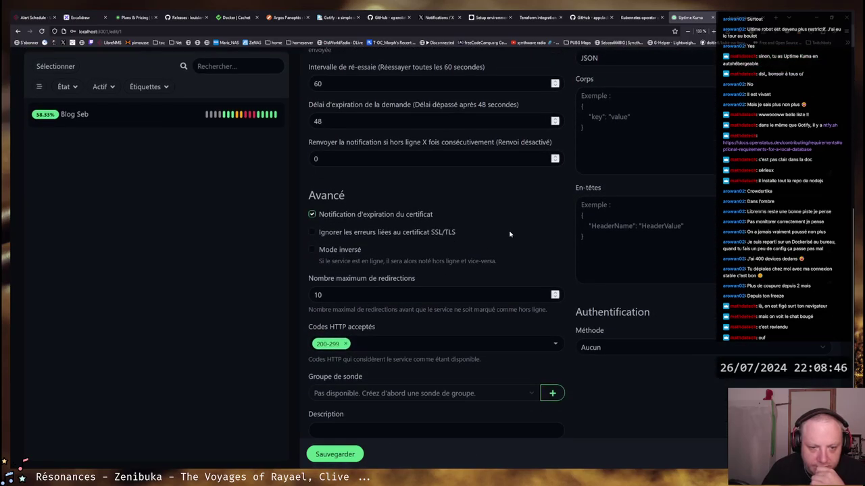
pyautogui.scroll(-2, 510, 234)
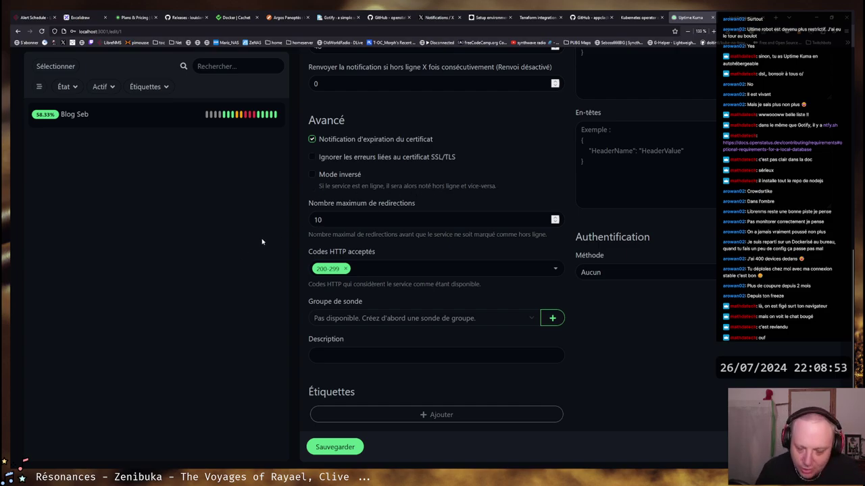
pyautogui.scroll(3, 314, 302)
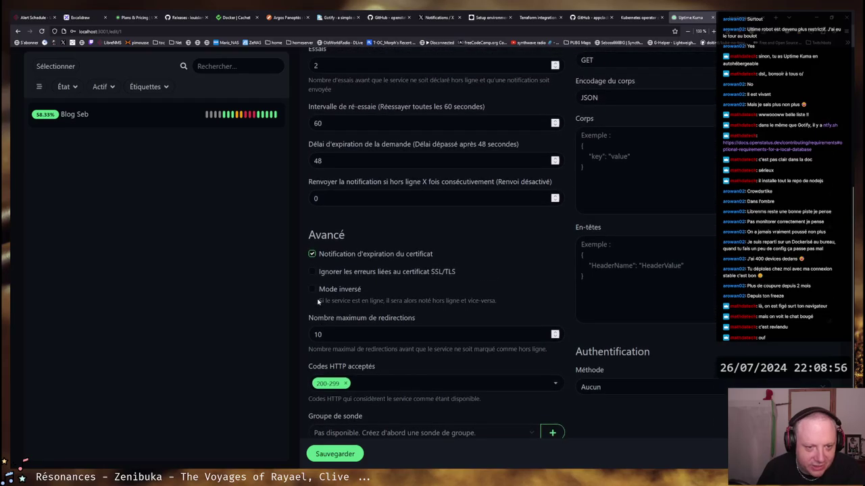
pyautogui.scroll(2, 351, 326)
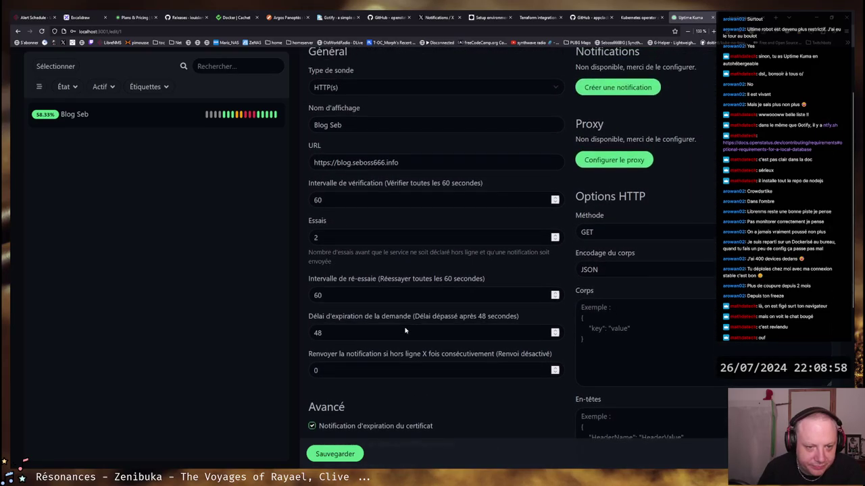
pyautogui.moveTo(313, 310); pyautogui.dragTo(549, 309)
pyautogui.click(277, 311)
pyautogui.scroll(-1, 277, 312)
pyautogui.scroll(-2, 277, 311)
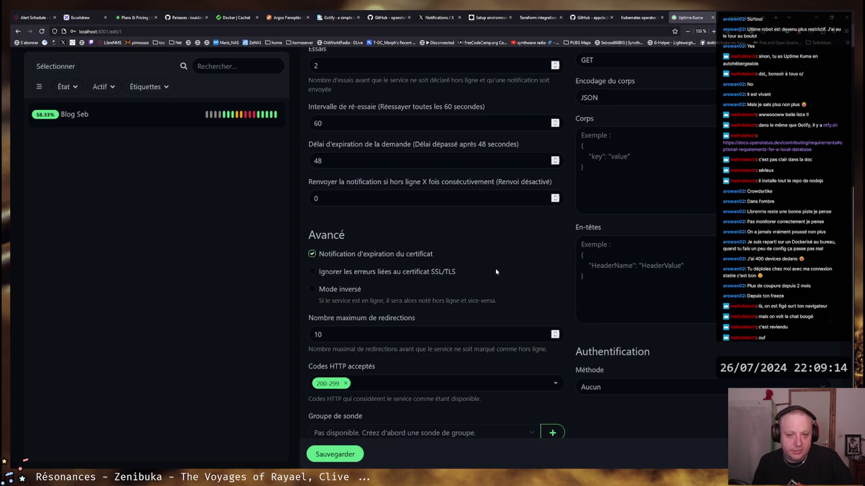
pyautogui.scroll(4, 495, 268)
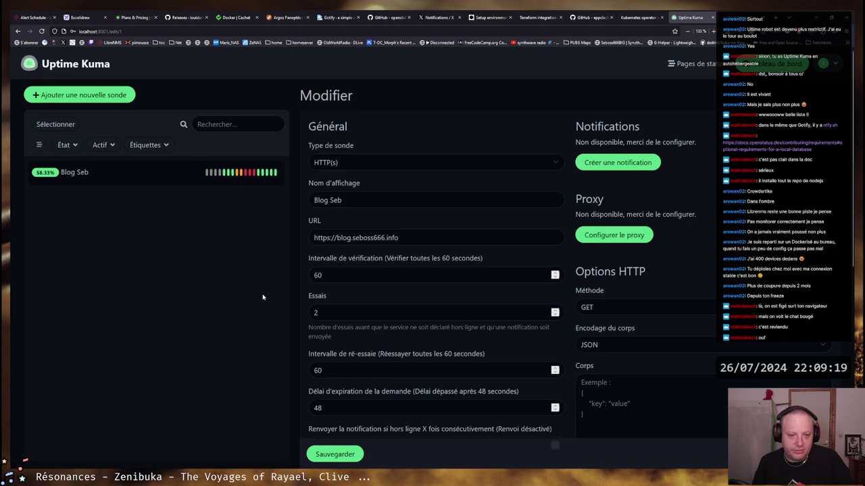
# - Open Paramètres and browse Security, Docker hosts, Tags and Reverse proxy before Notifications
pyautogui.click(823, 62)
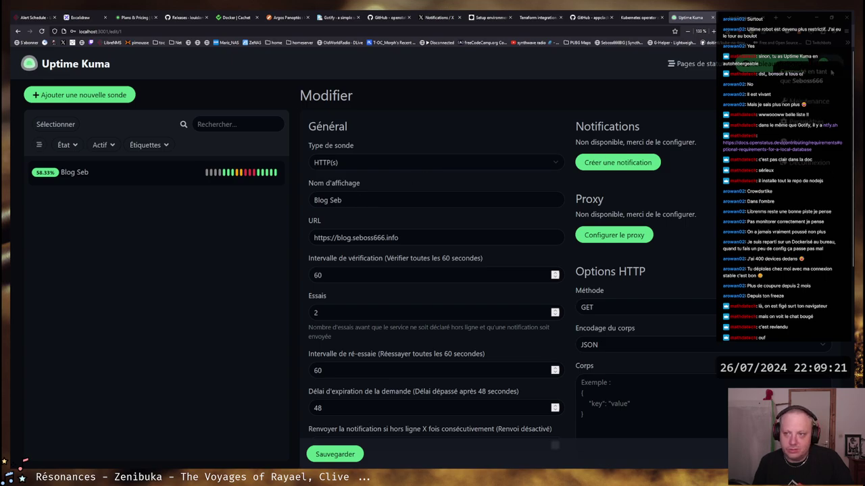
pyautogui.click(810, 138)
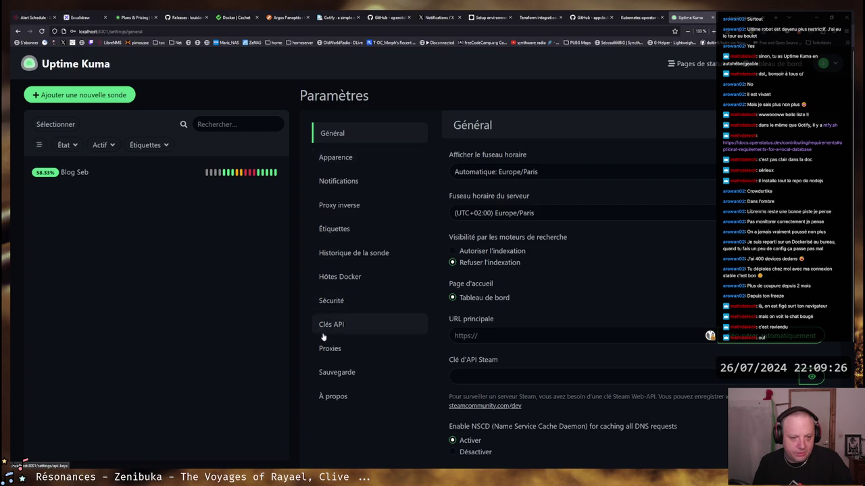
pyautogui.click(332, 304)
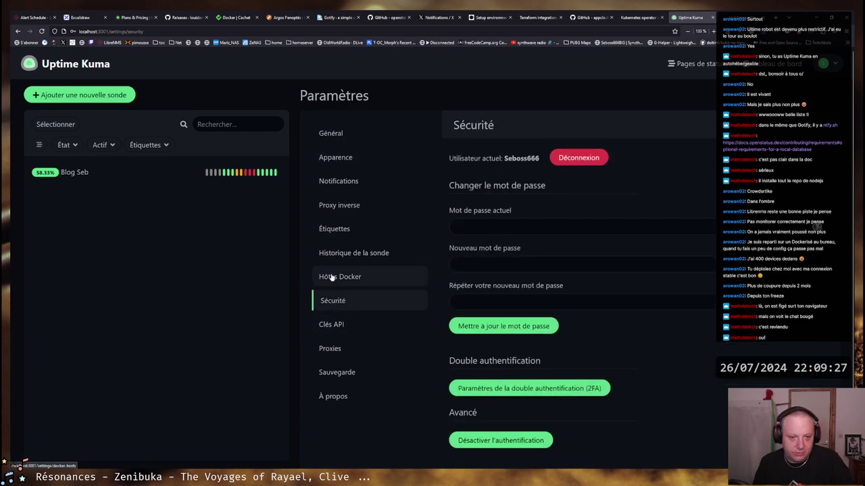
pyautogui.click(332, 277)
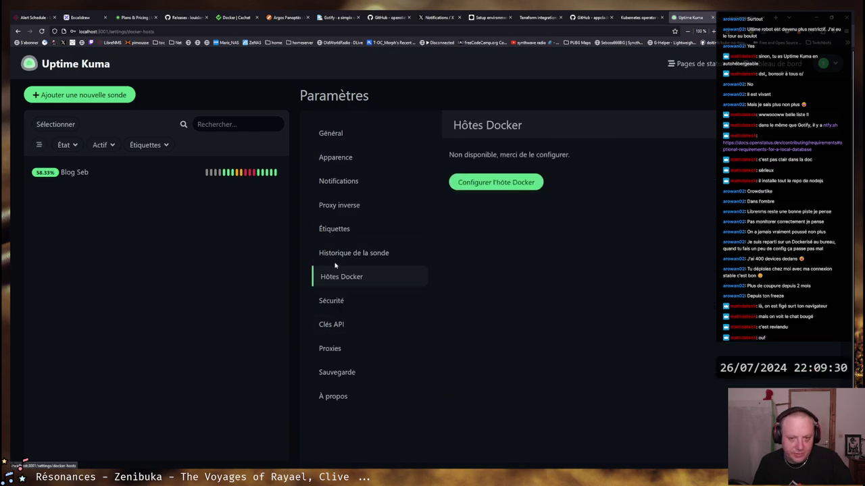
pyautogui.click(335, 229)
pyautogui.click(340, 203)
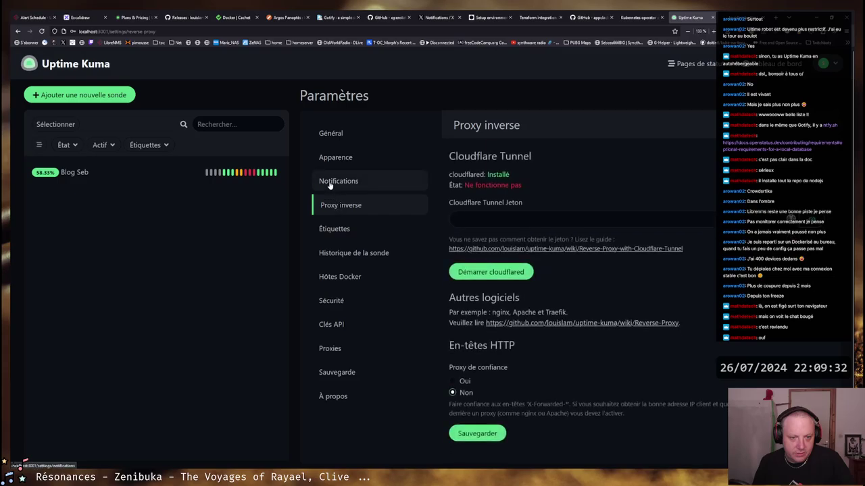
pyautogui.click(363, 190)
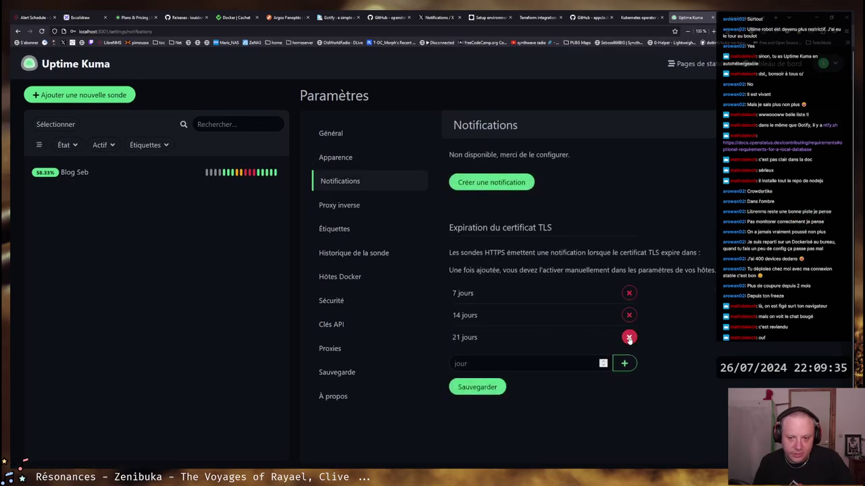
# - Delete the 21 and 14 jours TLS expiry reminders, keep 7 jours, and save
pyautogui.click(629, 337)
pyautogui.click(629, 314)
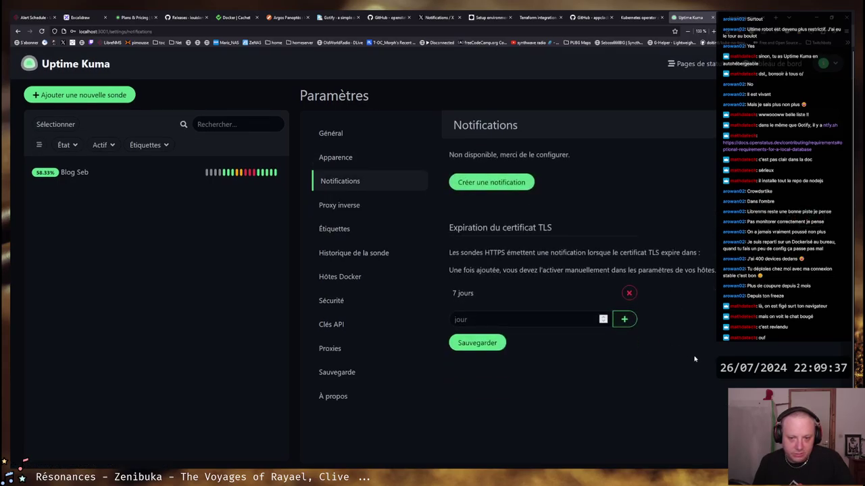
pyautogui.click(499, 340)
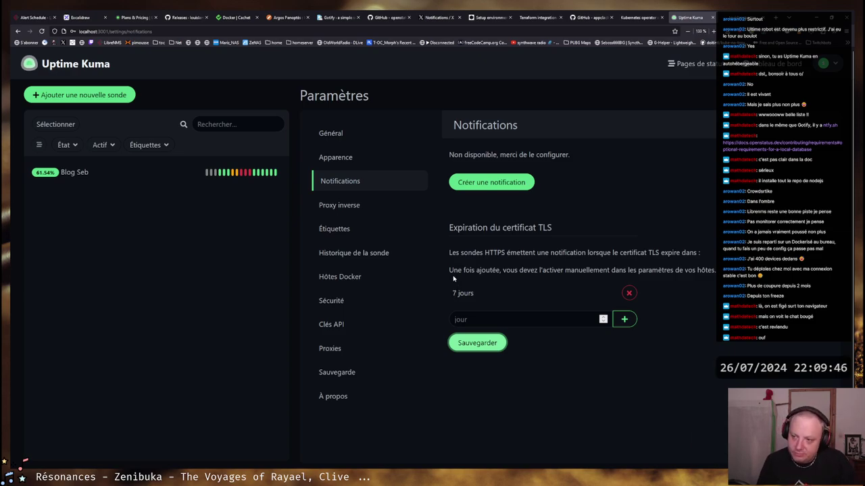
pyautogui.moveTo(452, 293); pyautogui.dragTo(475, 294)
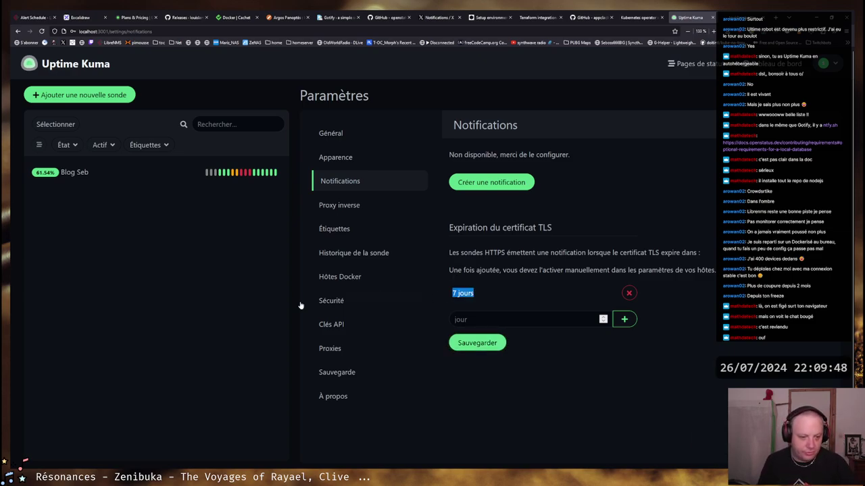
pyautogui.hotkey('alt', 'Tab')
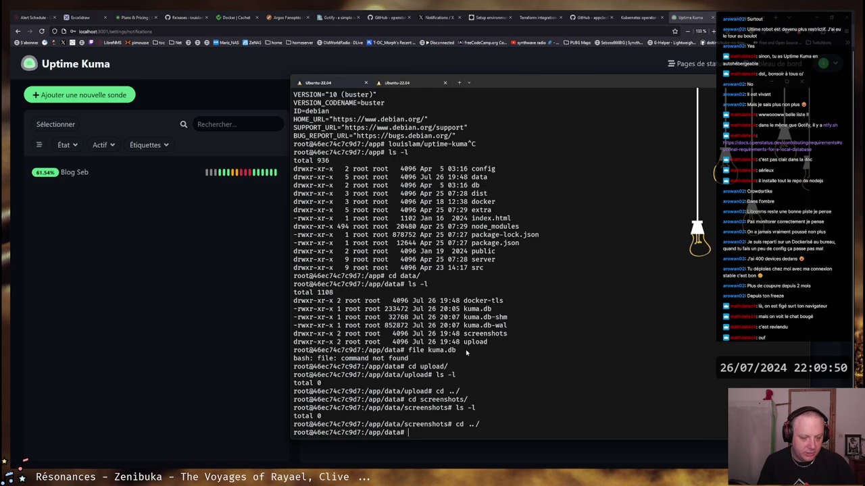
# - In the second Ubuntu shell, list ~/.acme.sh and the blog certificate folder's files
pyautogui.click(403, 82)
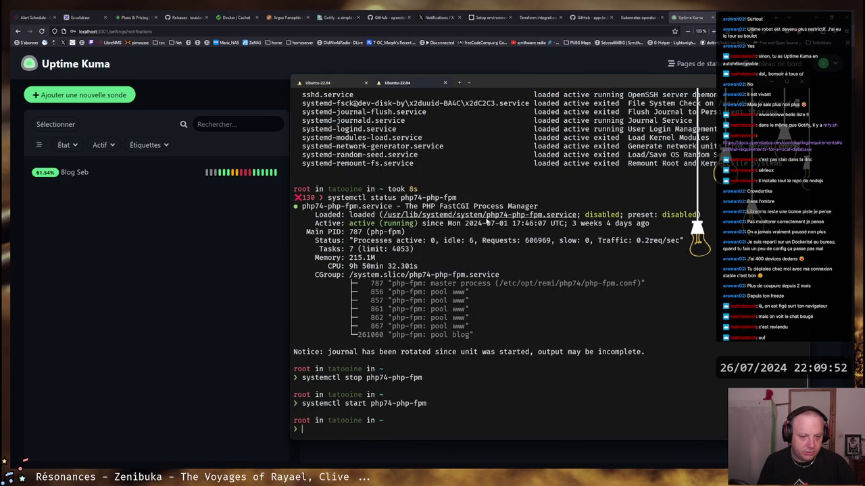
pyautogui.write('cd .acme.sh/')
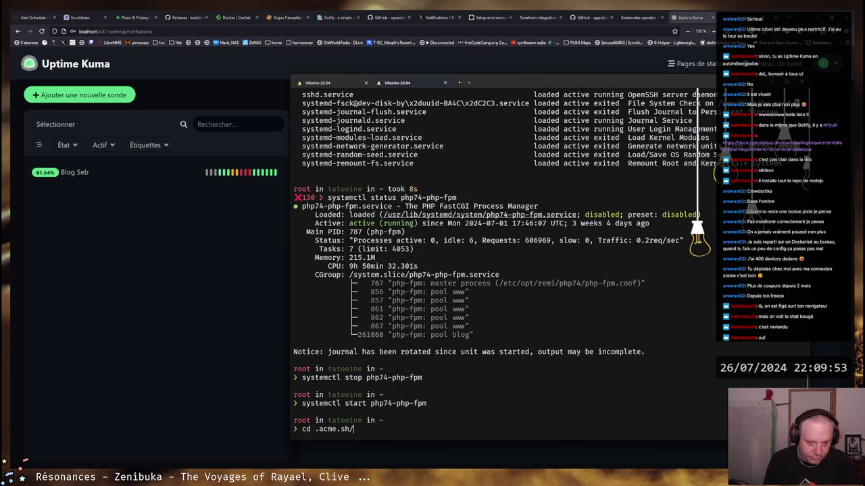
pyautogui.press('Return')
pyautogui.write('ls -l')
pyautogui.press('Return')
pyautogui.write('cd b')
pyautogui.press('Tab')
pyautogui.press('Return')
pyautogui.write('ll')
pyautogui.press('Return')
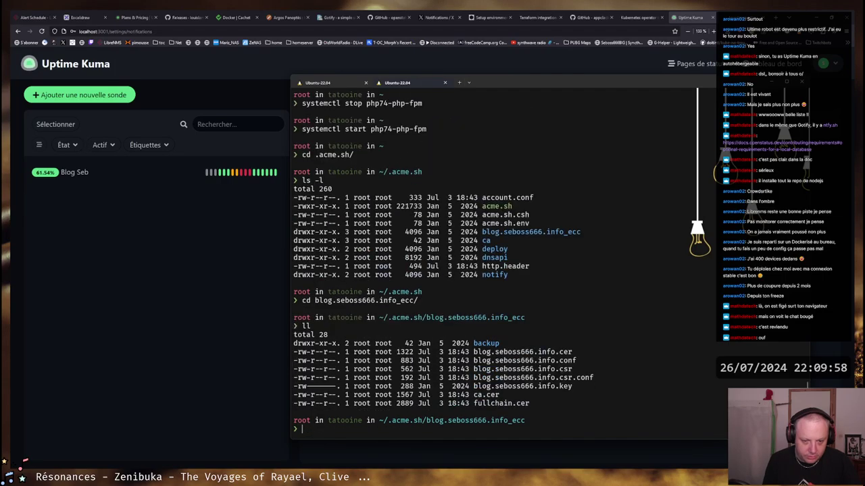
# - Read the blog certificate's .conf renewal config with less, then go back to .acme.sh
pyautogui.write('less')
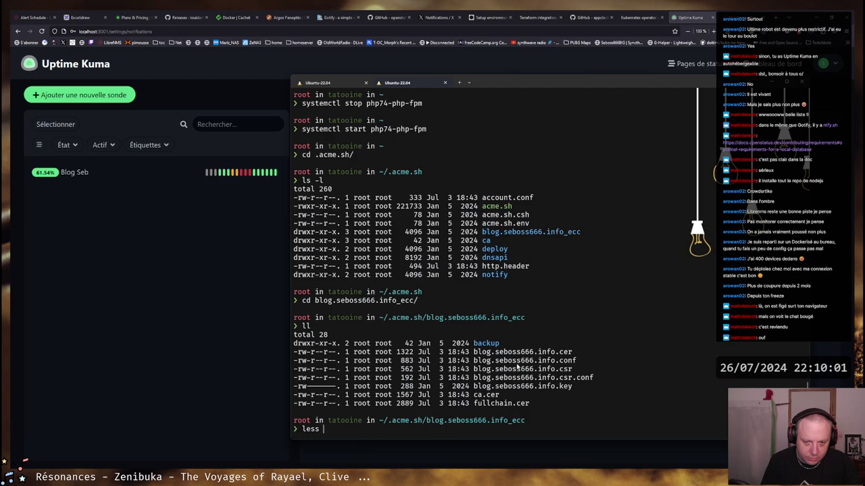
pyautogui.doubleClick(514, 362)
pyautogui.moveTo(474, 362); pyautogui.dragTo(577, 361)
pyautogui.rightClick(576, 360)
pyautogui.rightClick(603, 329)
pyautogui.press('Return')
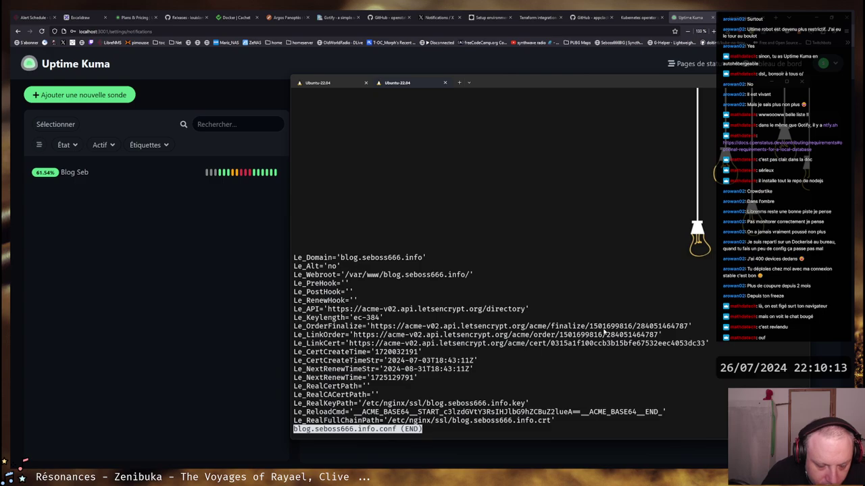
pyautogui.write('q')
pyautogui.write('cd ../')
pyautogui.press('Return')
# - List ~/.acme.sh again and read account.conf in less
pyautogui.write('ll')
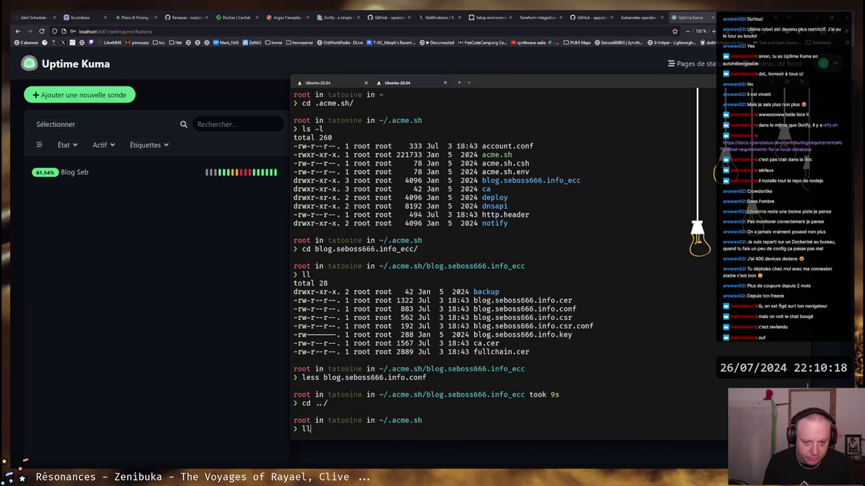
pyautogui.press('Return')
pyautogui.write('less acc')
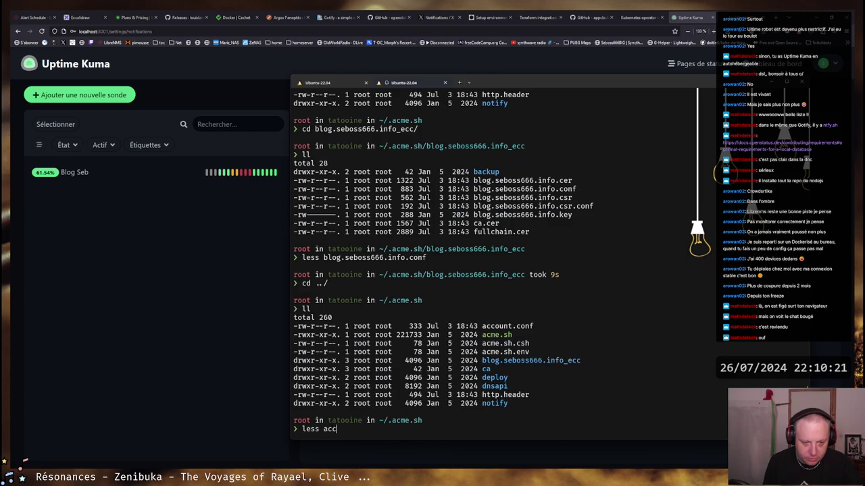
pyautogui.press('Tab')
pyautogui.press('Return')
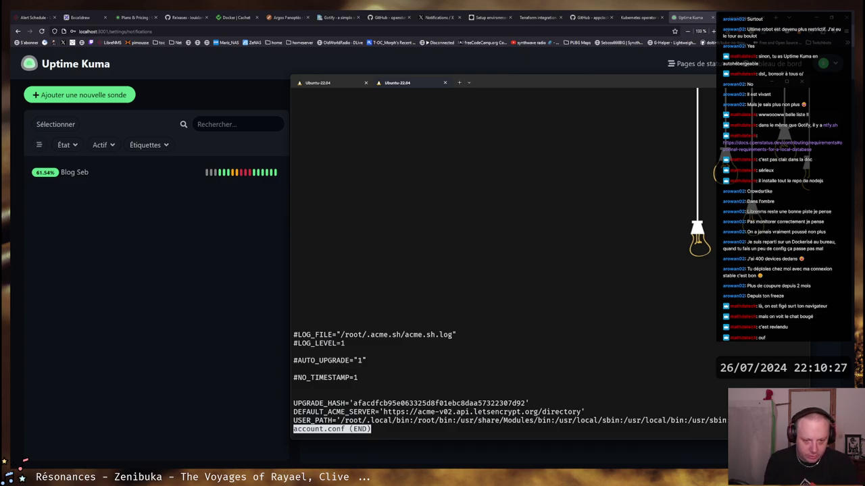
pyautogui.press('q')
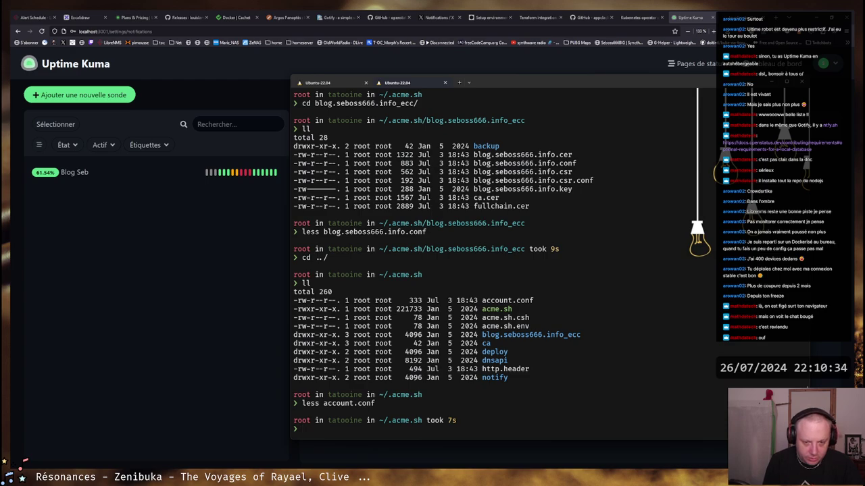
# - Page through the acme.sh script in less, then leave the terminal for the browser
pyautogui.write('less acme.s')
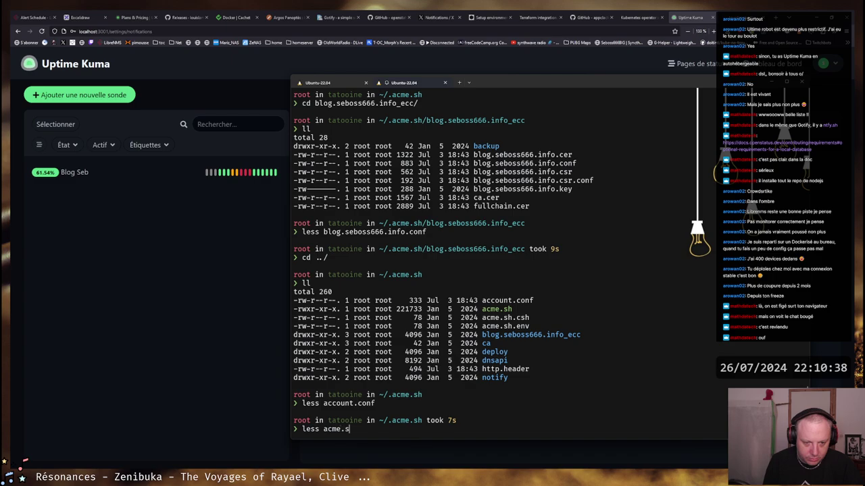
pyautogui.write('h')
pyautogui.press('Return')
pyautogui.press('Down')
pyautogui.press('Down')
pyautogui.press('Down')
pyautogui.press('Down')
pyautogui.press('Down')
pyautogui.press('Down')
pyautogui.press('Down')
pyautogui.press('Down')
pyautogui.press('Down')
pyautogui.press('Down')
pyautogui.press('Down')
pyautogui.press('Down')
pyautogui.press('Down')
pyautogui.press('Down')
pyautogui.press('Down')
pyautogui.press('Down')
pyautogui.press('Down')
pyautogui.press('Down')
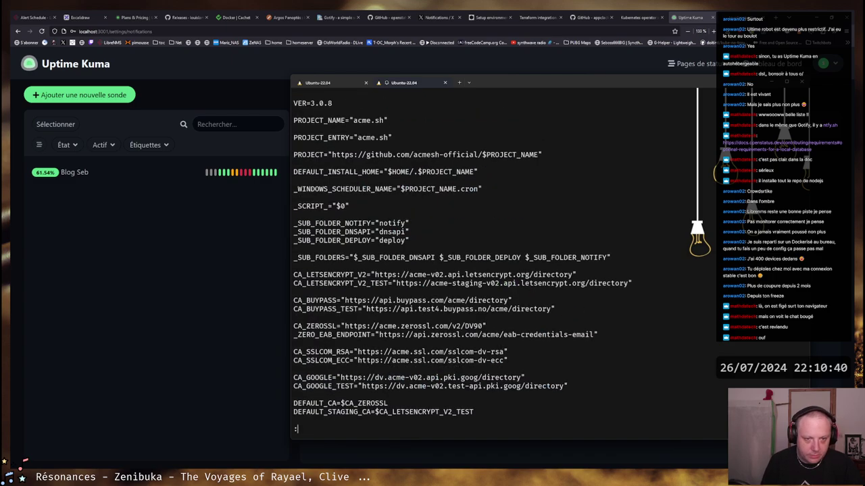
pyautogui.press('Down')
pyautogui.press('Down')
pyautogui.press('Down')
pyautogui.press('Down')
pyautogui.press('Down')
pyautogui.press('Down')
pyautogui.press('Down')
pyautogui.press('Down')
pyautogui.press('Down')
pyautogui.press('Down')
pyautogui.press('Down')
pyautogui.press('Down')
pyautogui.press('Down')
pyautogui.press('Down')
pyautogui.press('Down')
pyautogui.press('Down')
pyautogui.press('Down')
pyautogui.press('Down')
pyautogui.press('Down')
pyautogui.press('Down')
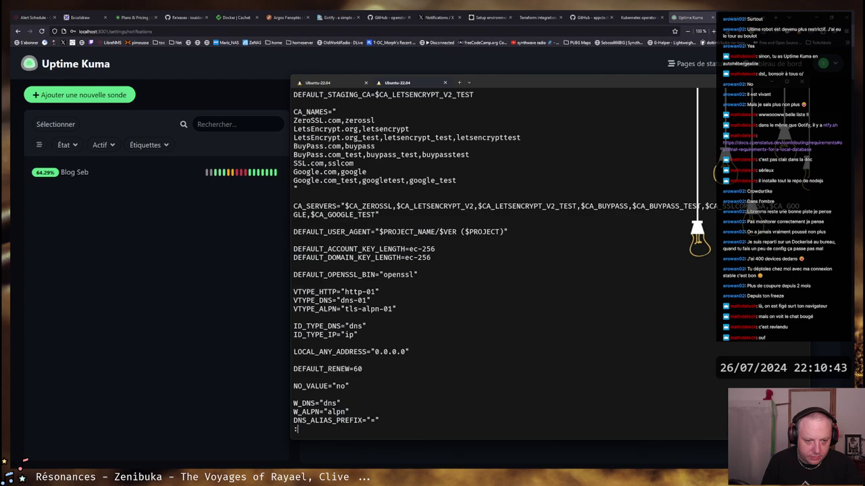
pyautogui.press('Down')
pyautogui.press('Down')
pyautogui.press('Down')
pyautogui.press('Down')
pyautogui.press('Down')
pyautogui.press('Down')
pyautogui.press('Down')
pyautogui.press('Down')
pyautogui.press('Down')
pyautogui.press('Down')
pyautogui.press('Down')
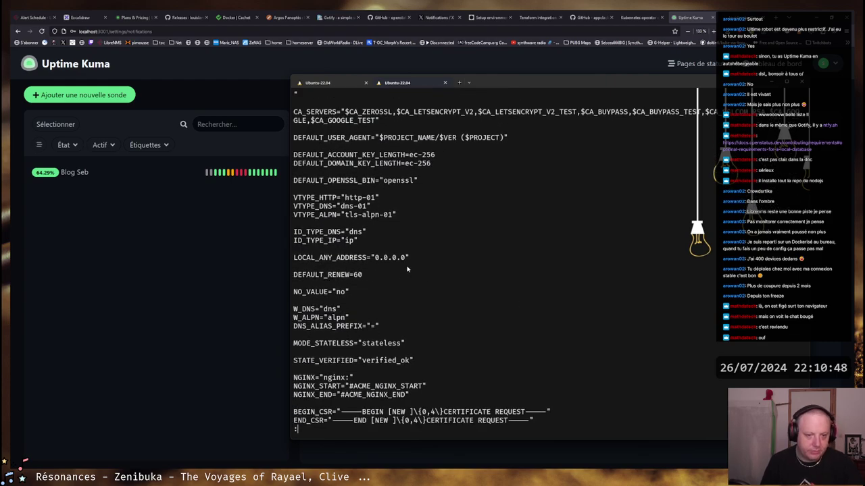
pyautogui.press('q')
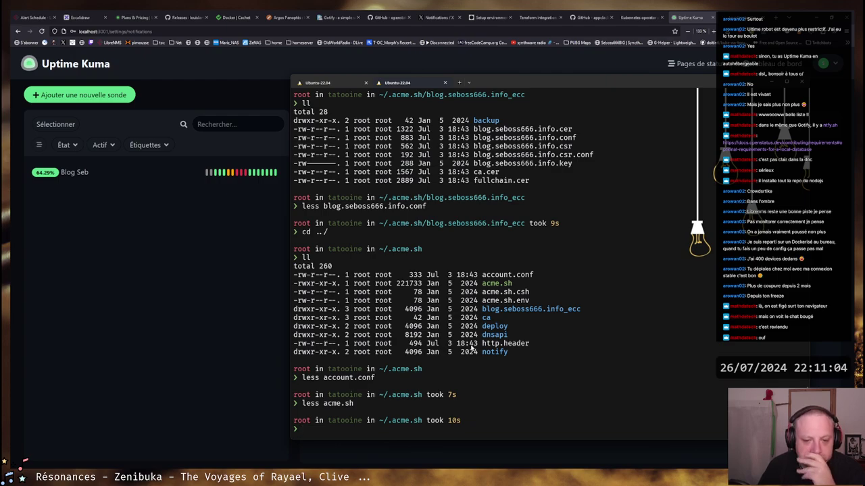
pyautogui.hotkey('alt', 'Tab')
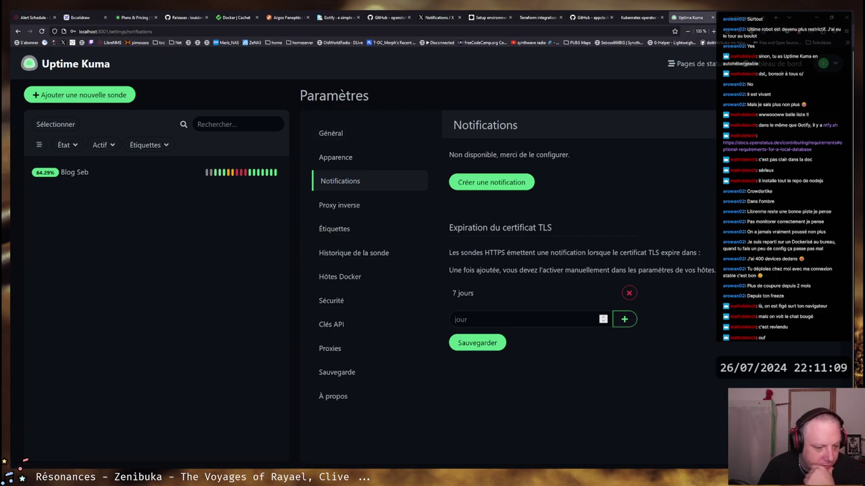
# - Check the Cachet URL in Joplin's 'Monitoring sites web' note, then open Uptime Kuma's Pages de statut
pyautogui.hotkey('alt', 'Tab')
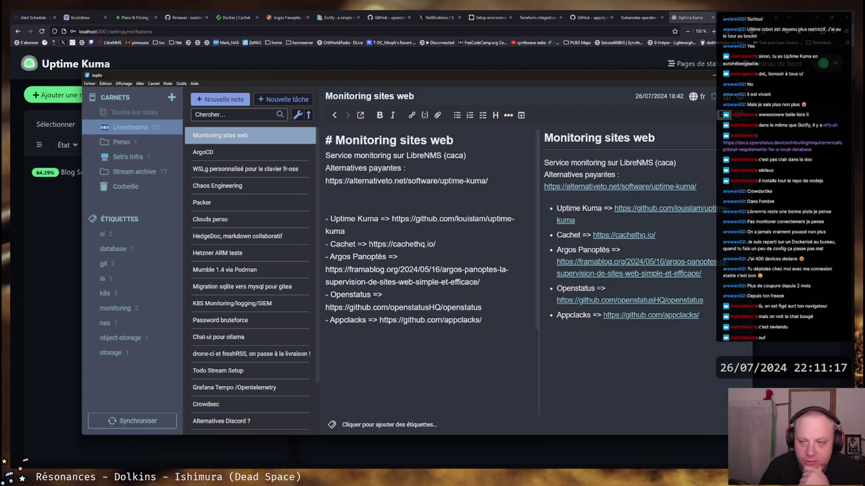
pyautogui.moveTo(369, 244); pyautogui.dragTo(436, 244)
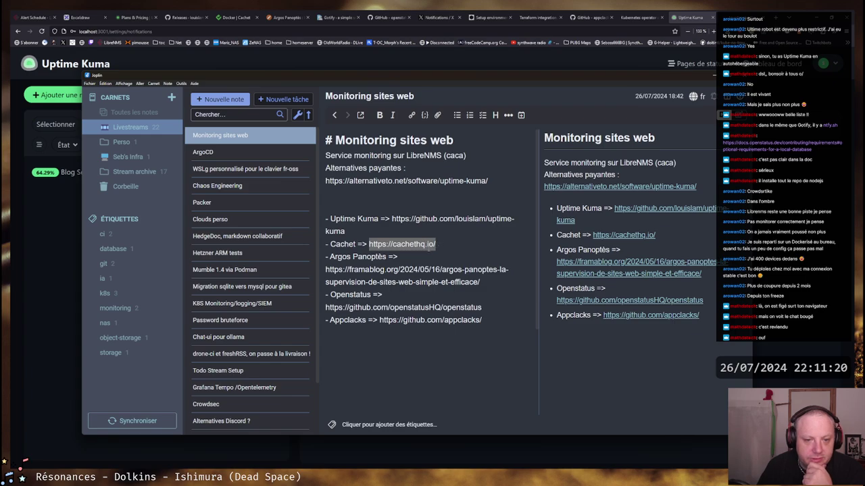
pyautogui.click(472, 68)
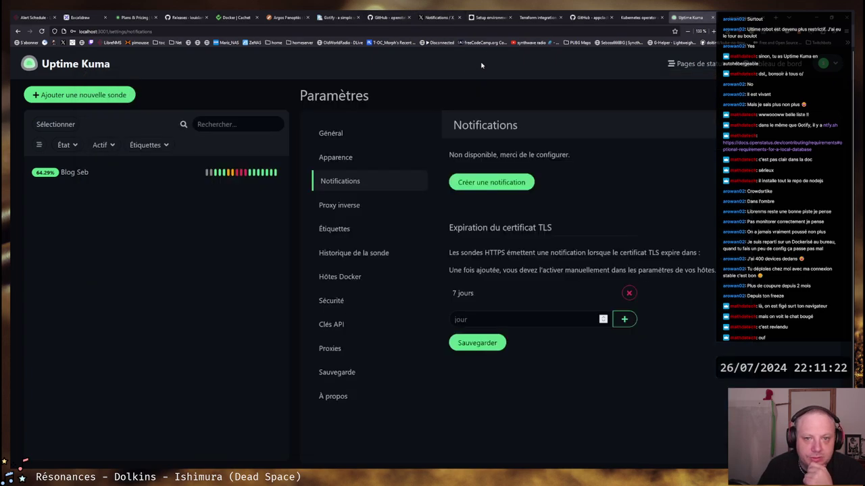
pyautogui.click(692, 65)
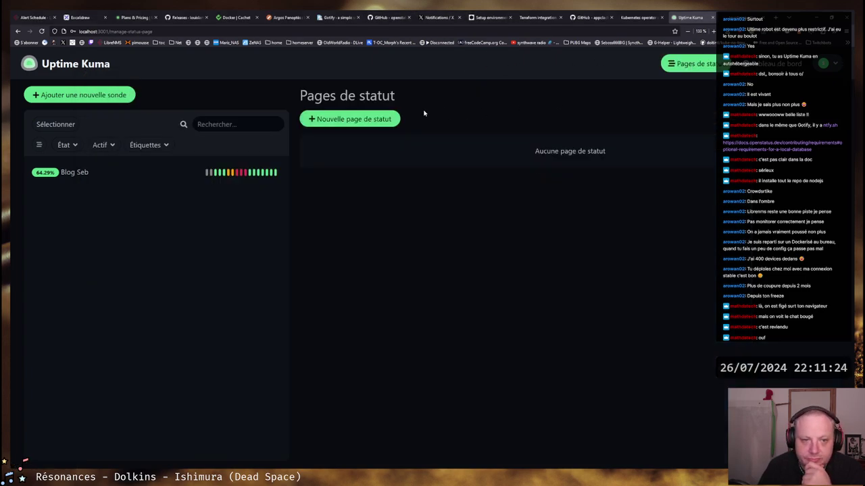
# - Create a status page named 'Proxmox websites' with path 'proxmox'
pyautogui.click(363, 119)
pyautogui.click(334, 137)
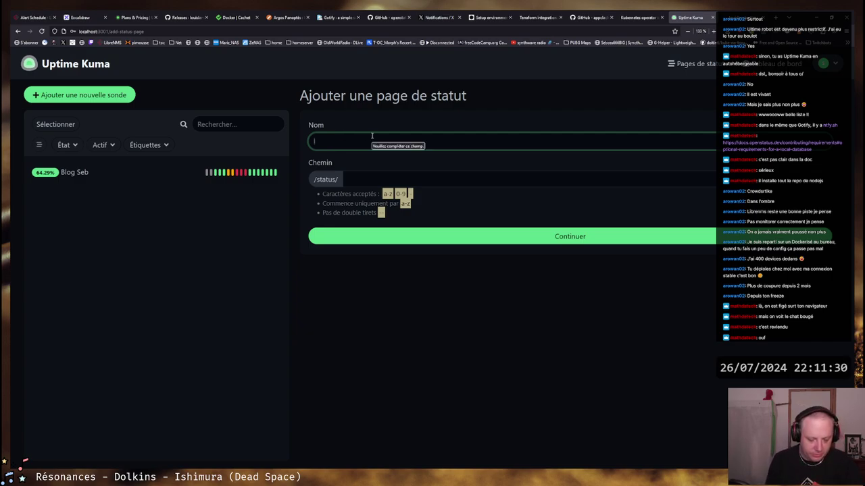
pyautogui.write('Home')
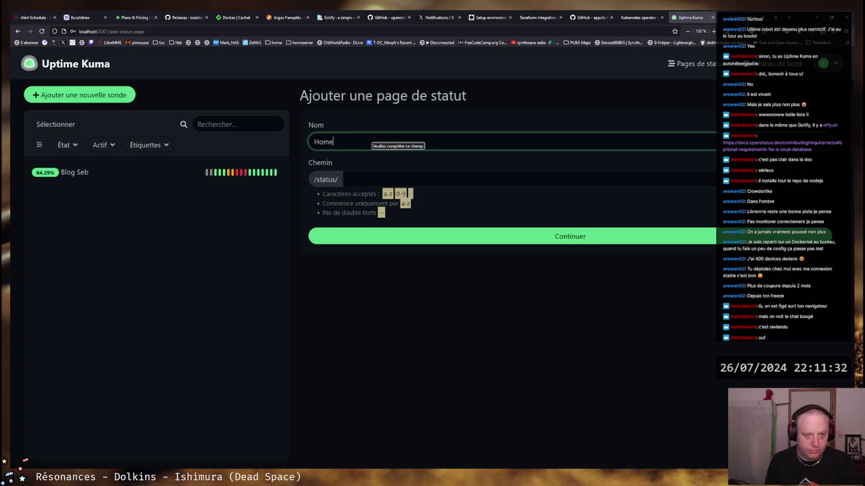
pyautogui.write("'s website")
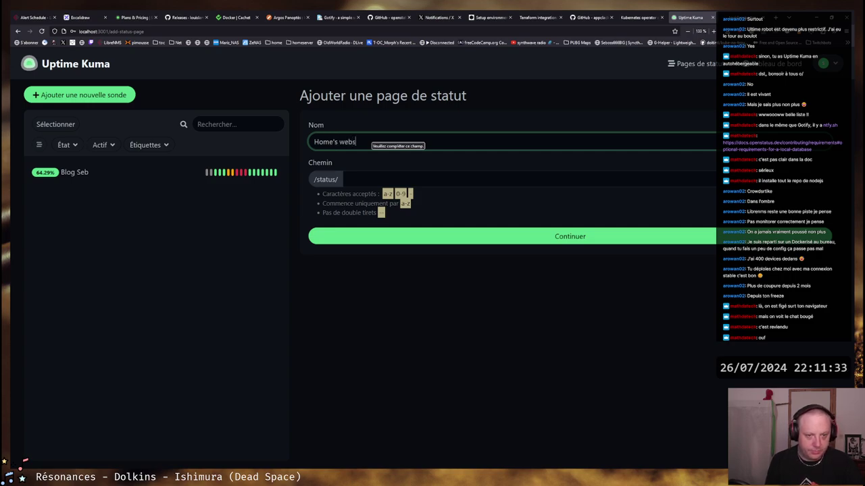
pyautogui.press('BackSpace')
pyautogui.press('BackSpace')
pyautogui.press('BackSpace')
pyautogui.press('BackSpace')
pyautogui.press('BackSpace')
pyautogui.press('BackSpace')
pyautogui.press('BackSpace')
pyautogui.press('BackSpace')
pyautogui.press('BackSpace')
pyautogui.press('BackSpace')
pyautogui.press('BackSpace')
pyautogui.press('BackSpace')
pyautogui.press('BackSpace')
pyautogui.press('BackSpace')
pyautogui.write('Pro')
pyautogui.press('BackSpace')
pyautogui.write('oxm')
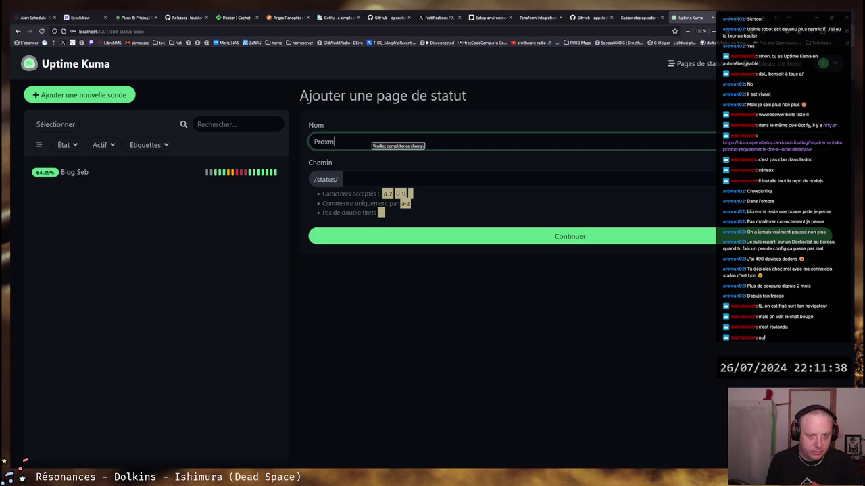
pyautogui.write('ox websites')
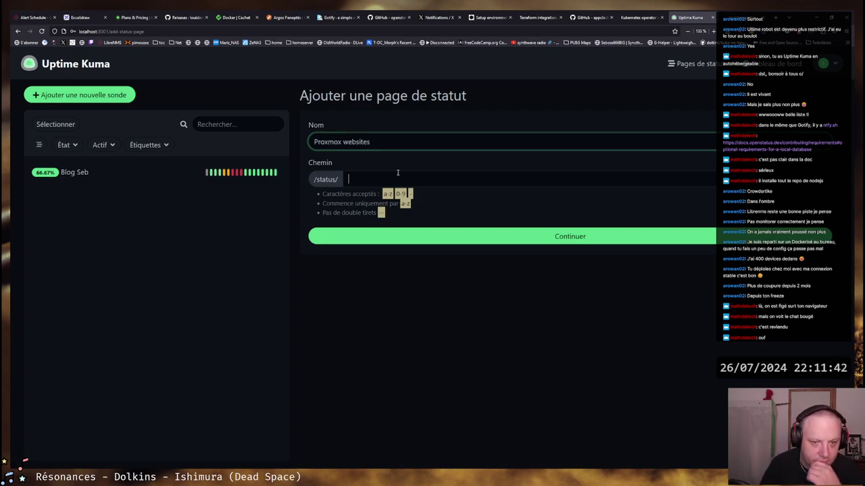
pyautogui.write('proxmox')
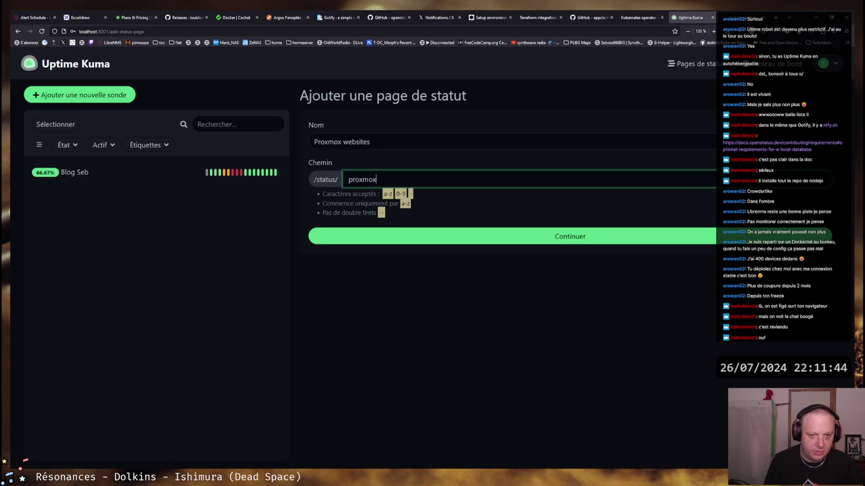
pyautogui.click(597, 235)
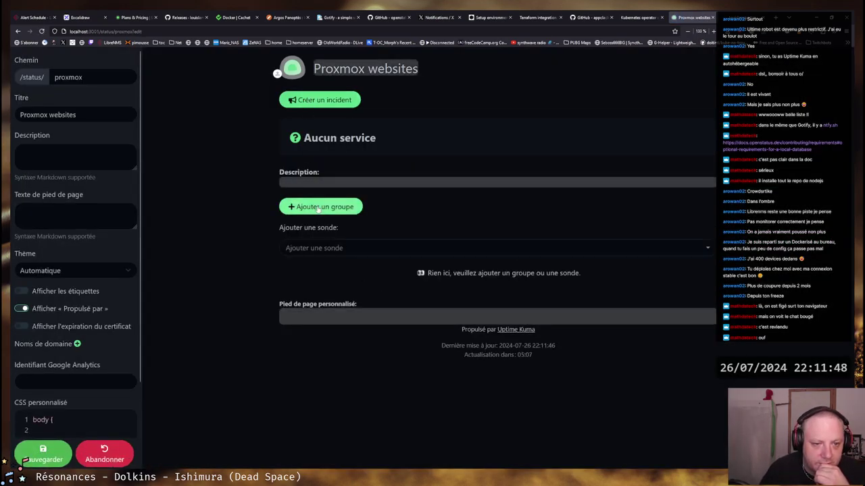
# - Add the Blog Seb monitor to the Proxmox websites status page
pyautogui.click(314, 248)
pyautogui.click(297, 265)
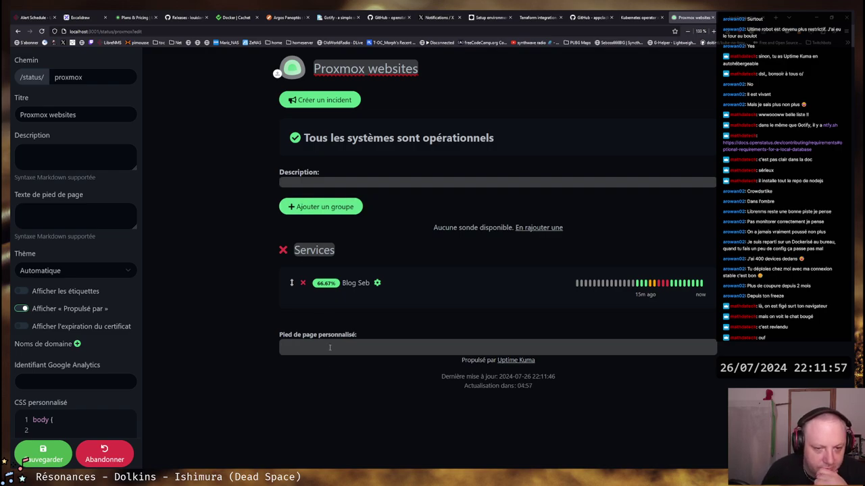
pyautogui.click(307, 351)
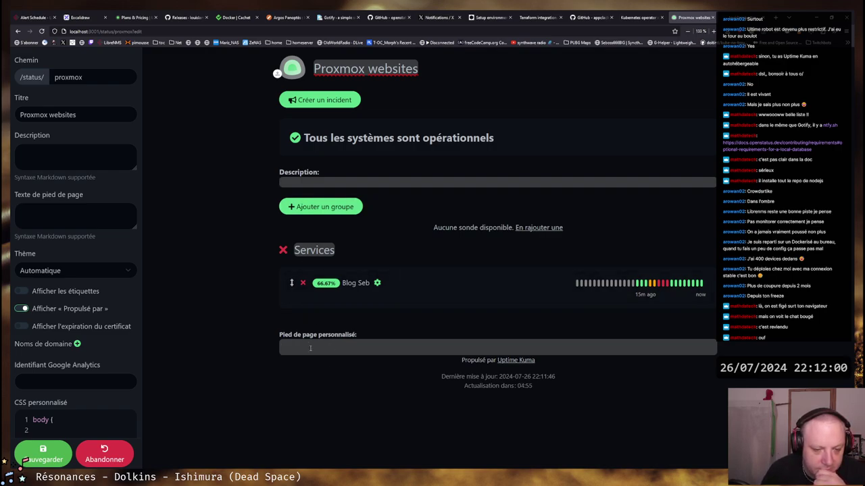
# - Start a new incident and cancel it, then keep the automatic theme
pyautogui.click(319, 100)
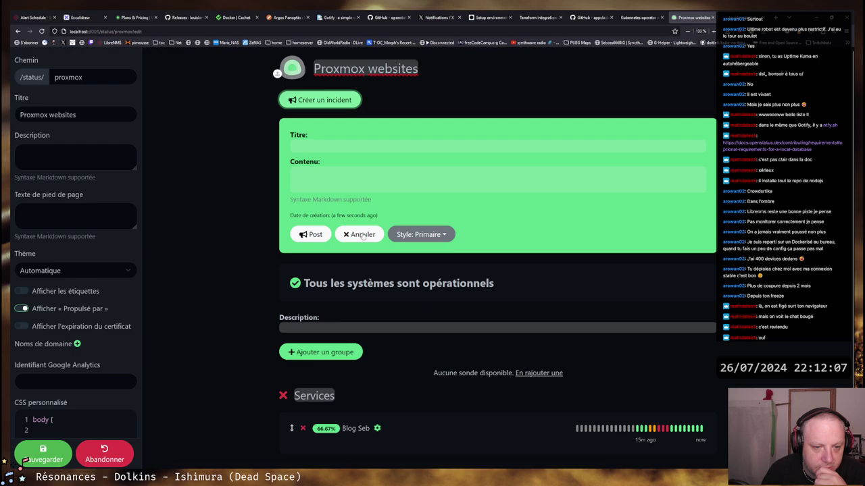
pyautogui.click(363, 234)
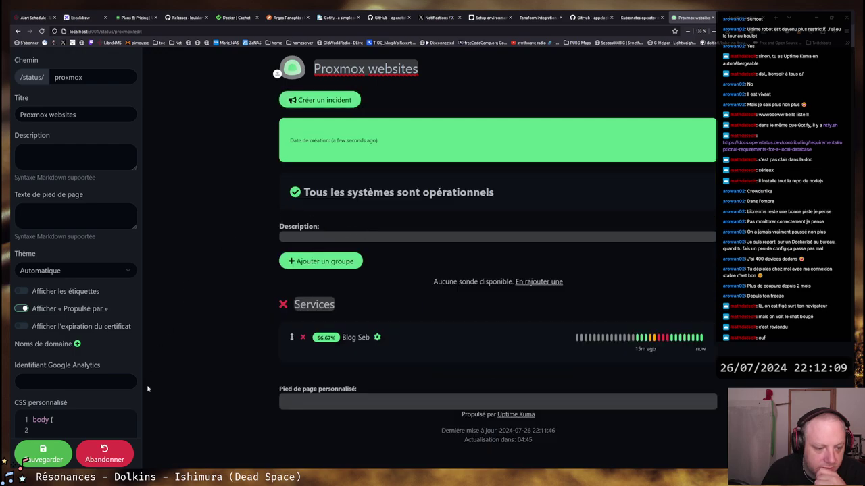
pyautogui.scroll(-1, 62, 127)
pyautogui.scroll(-1, 62, 126)
pyautogui.click(47, 213)
pyautogui.click(58, 214)
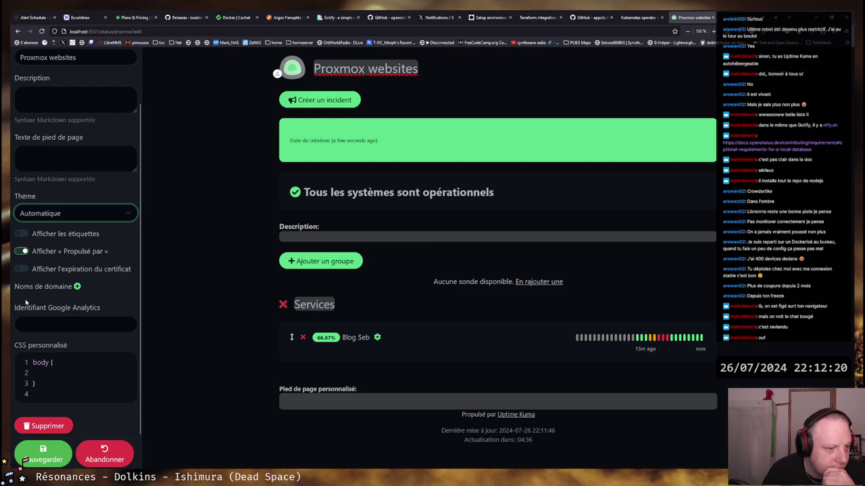
# - Add two domain name rows, remove them again, and select the Google Analytics ID label
pyautogui.click(78, 286)
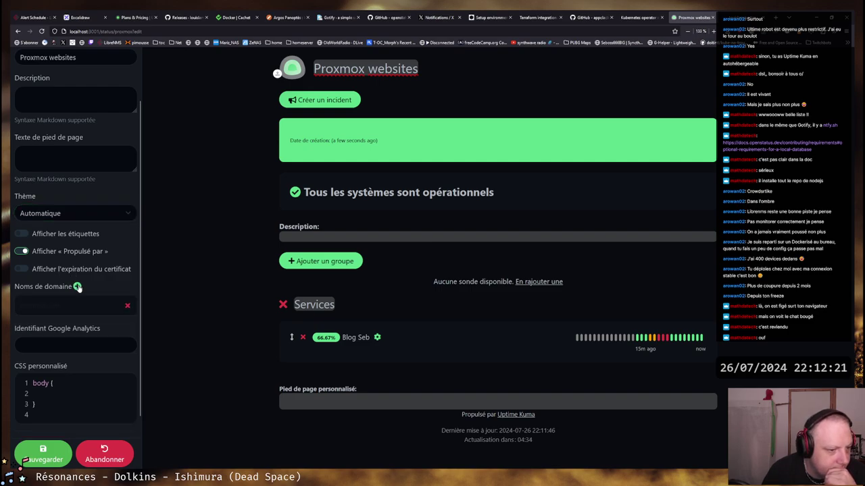
pyautogui.click(78, 286)
pyautogui.click(128, 329)
pyautogui.click(127, 306)
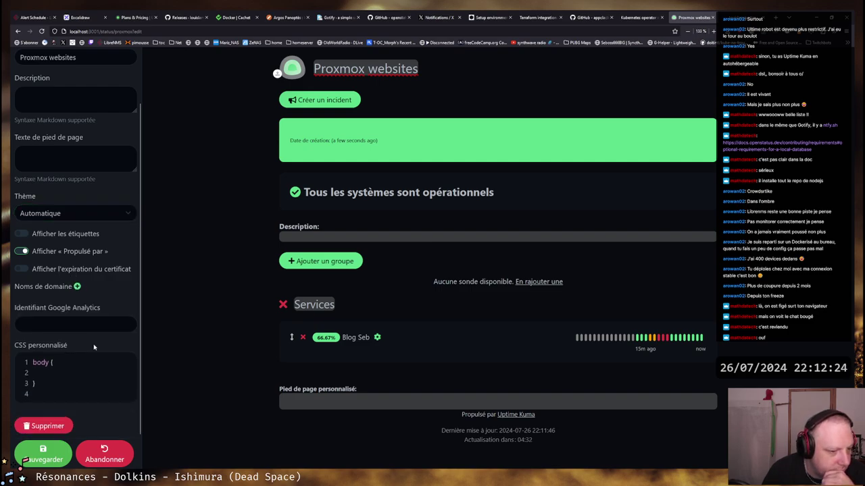
pyautogui.click(58, 319)
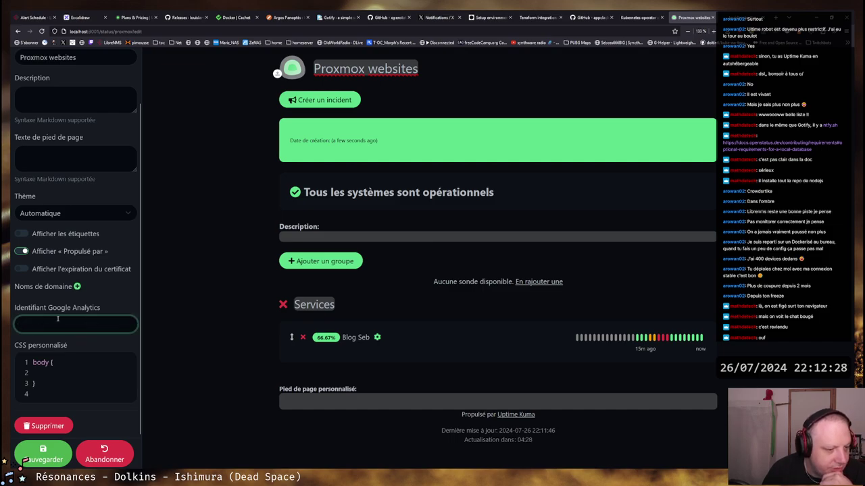
pyautogui.moveTo(16, 309); pyautogui.dragTo(75, 336)
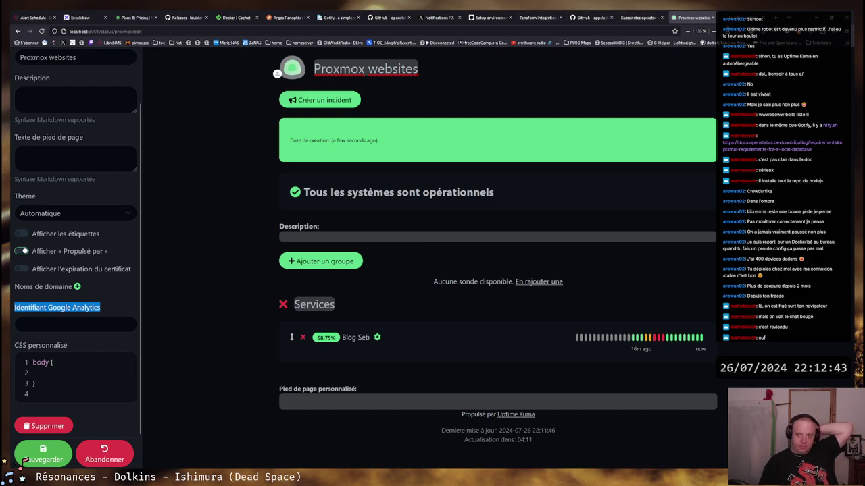
# - Search 'analytics' in a new tab, then load the blog's Matomo analytics site address
pyautogui.hotkey('ctrl', 't')
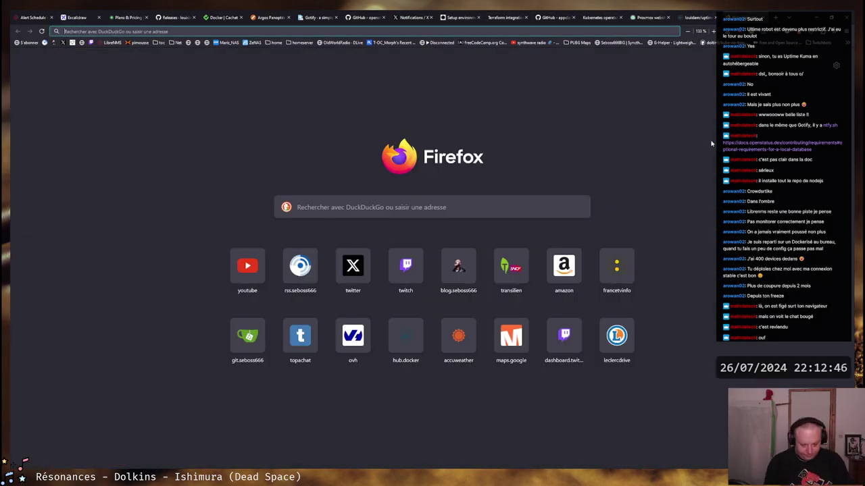
pyautogui.write('anal')
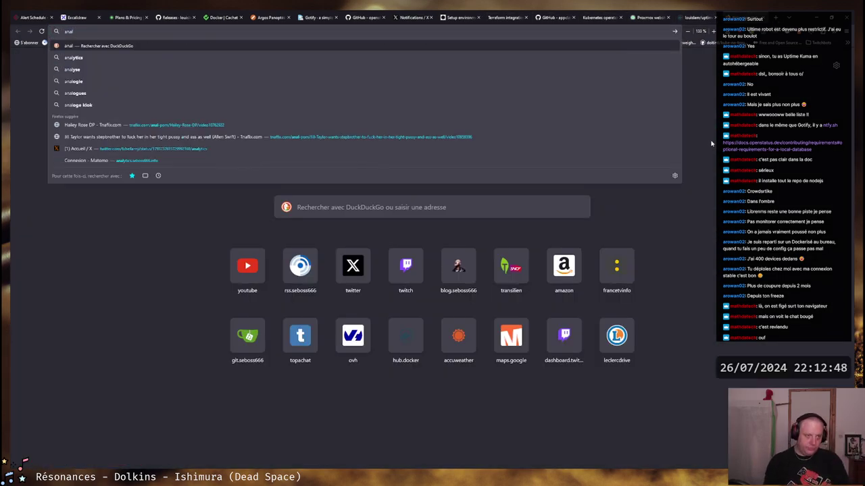
pyautogui.write('ytics')
pyautogui.press('Return')
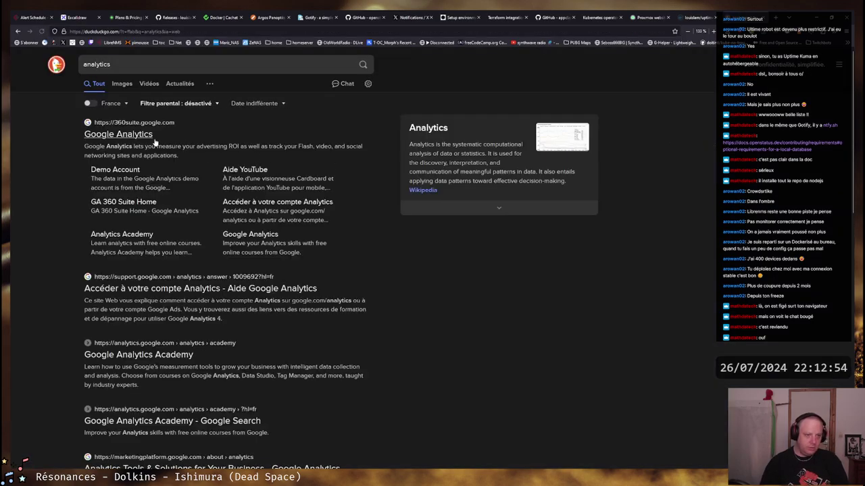
pyautogui.click(199, 31)
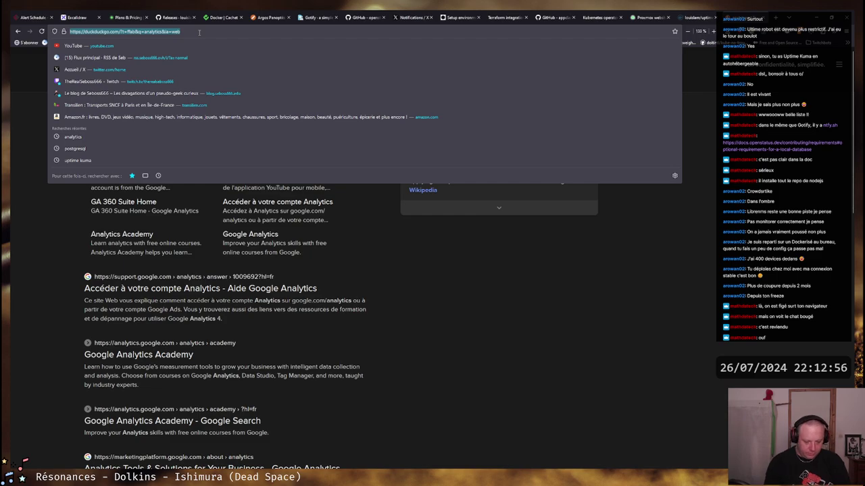
pyautogui.write('analytics.dant')
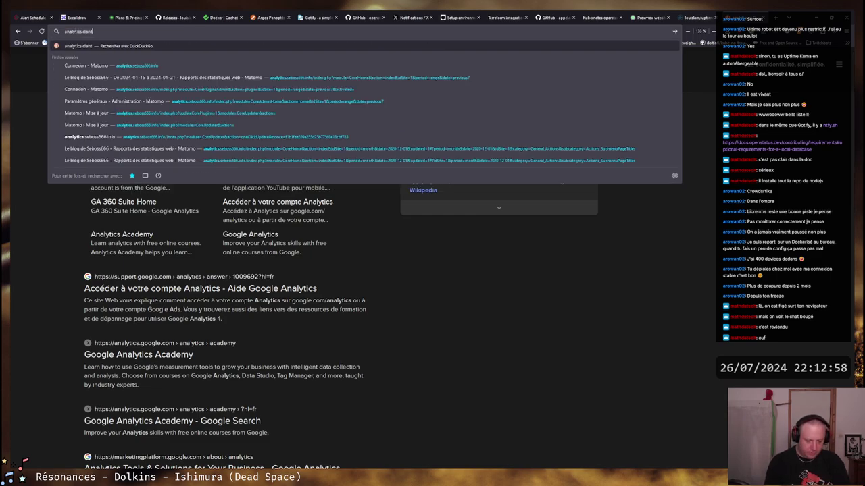
pyautogui.write('oc')
pyautogui.press('BackSpace')
pyautogui.press('BackSpace')
pyautogui.press('BackSpace')
pyautogui.press('BackSpace')
pyautogui.press('BackSpace')
pyautogui.press('BackSpace')
pyautogui.write('seb')
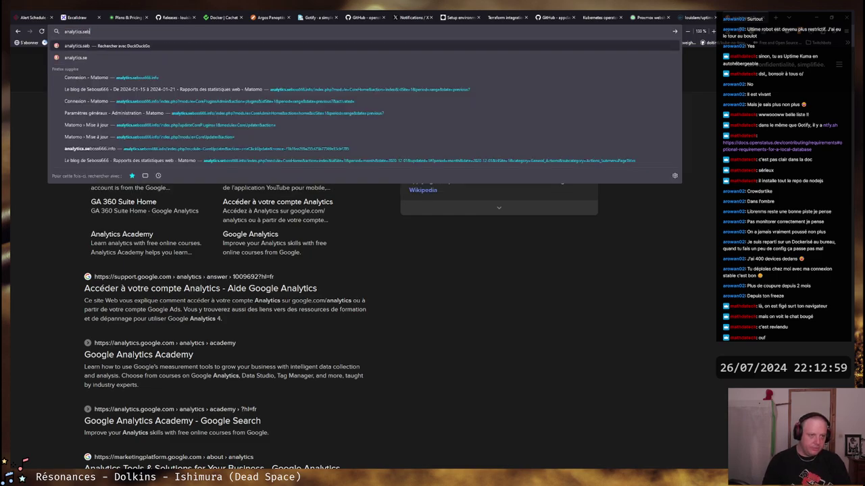
pyautogui.press('Return')
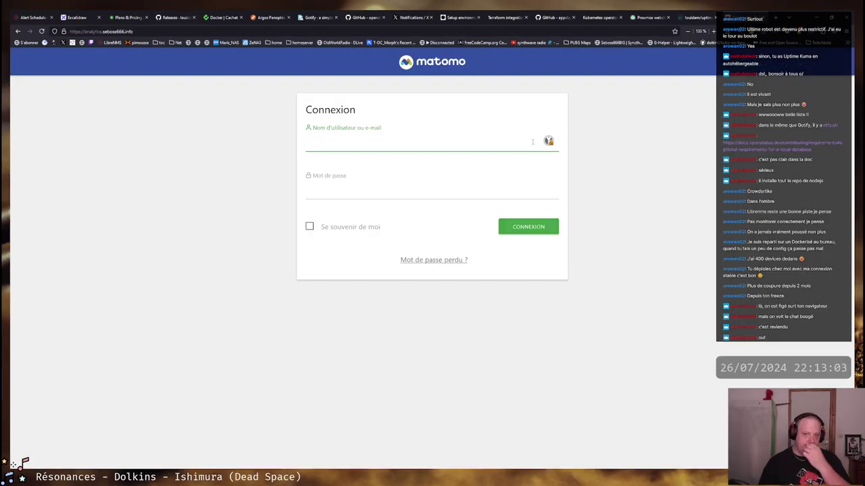
# - Sign in to Matomo with saved credentials and the two-factor code, then close the tab
pyautogui.click(623, 204)
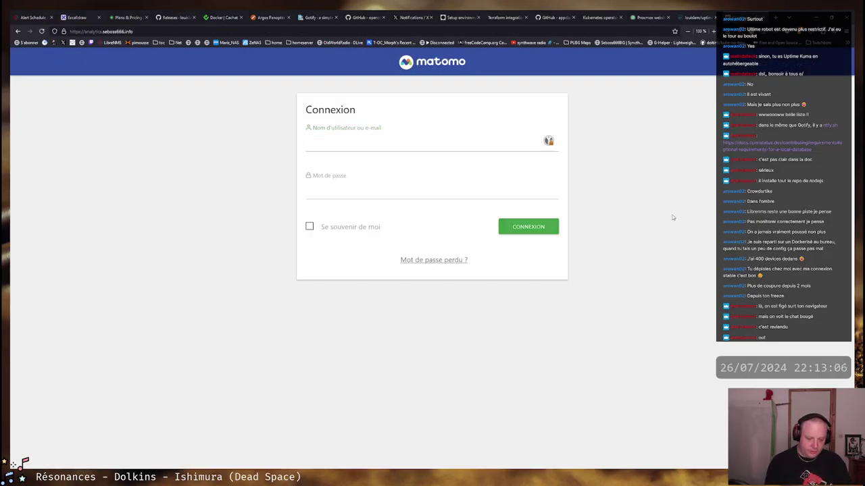
pyautogui.hotkey('ctrl', 'shift', 'u')
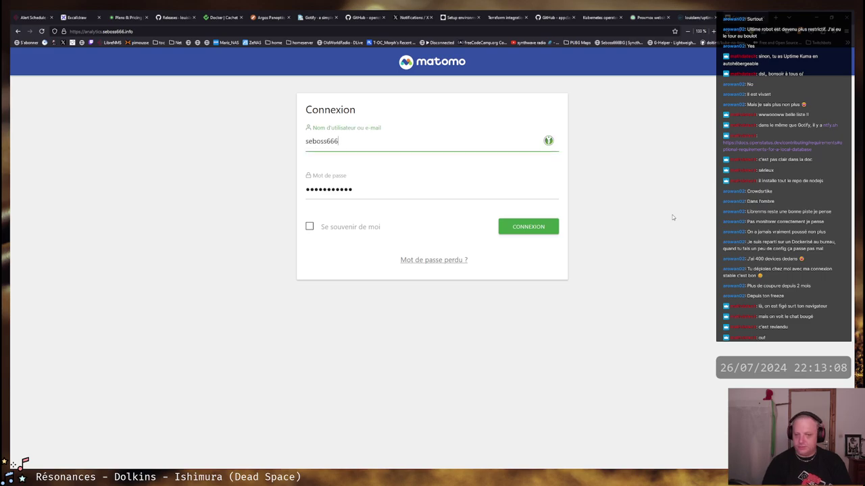
pyautogui.click(515, 228)
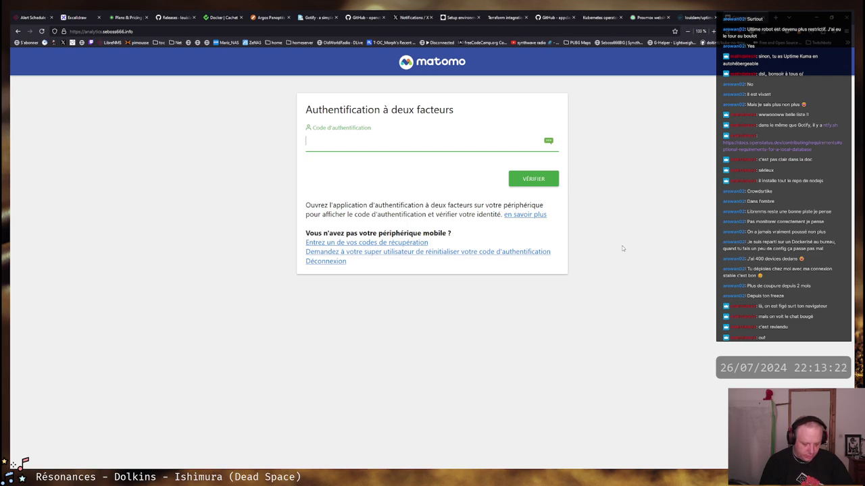
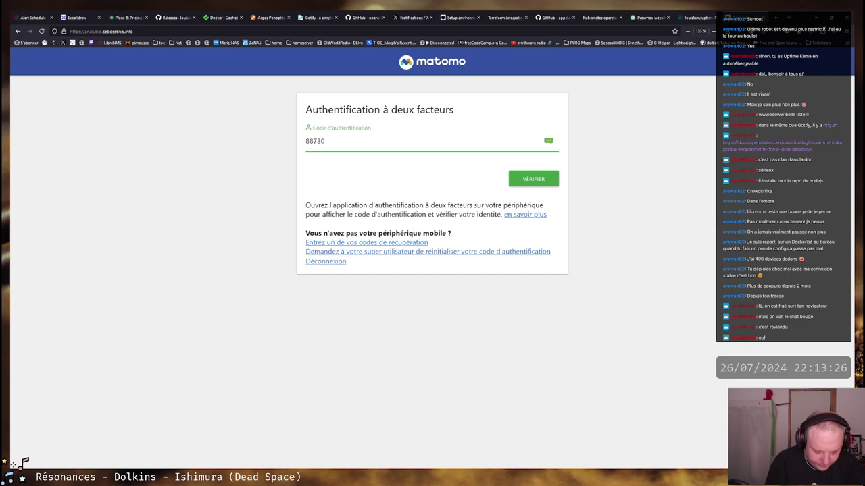
pyautogui.press('Return')
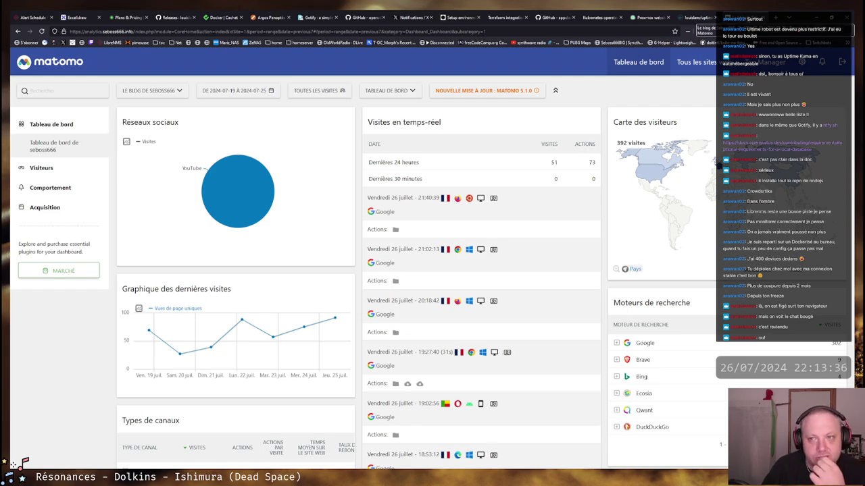
pyautogui.hotkey('ctrl', 'w')
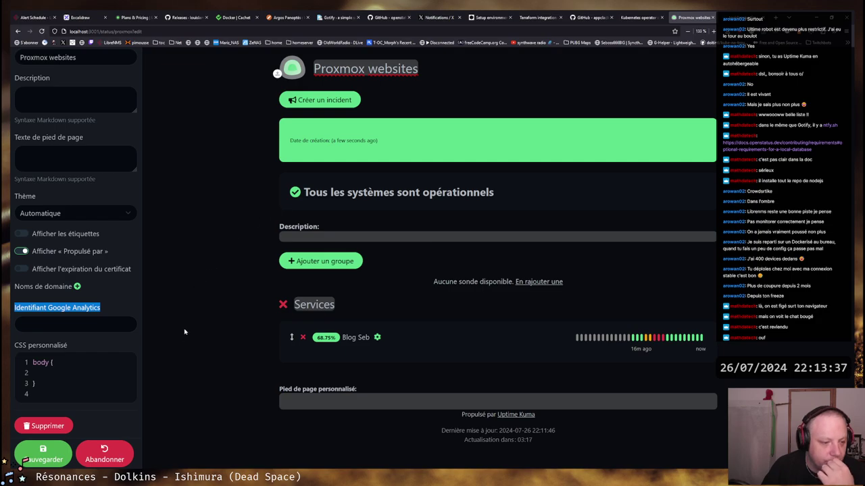
# - Save the Proxmox websites status page and copy its address
pyautogui.click(48, 324)
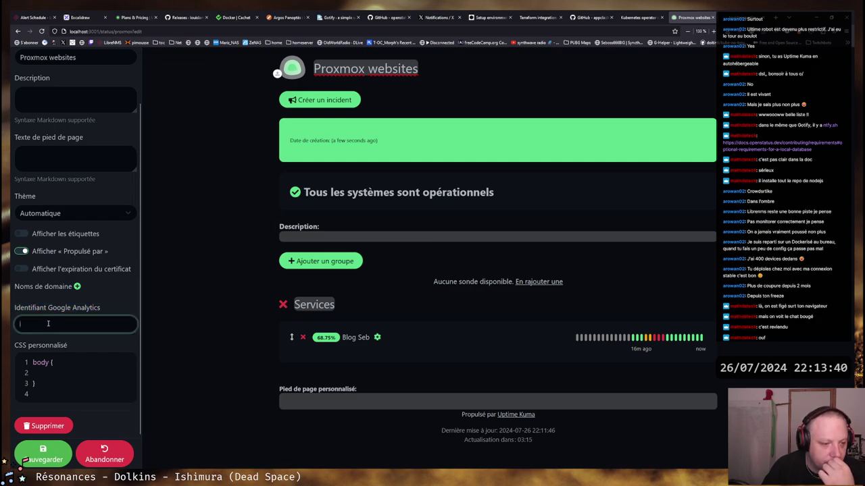
pyautogui.click(43, 454)
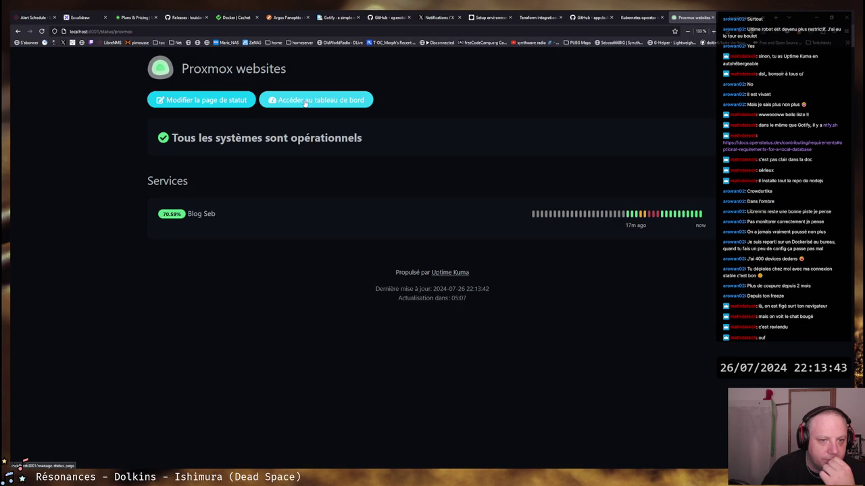
pyautogui.click(157, 31)
pyautogui.rightClick(156, 32)
pyautogui.click(186, 62)
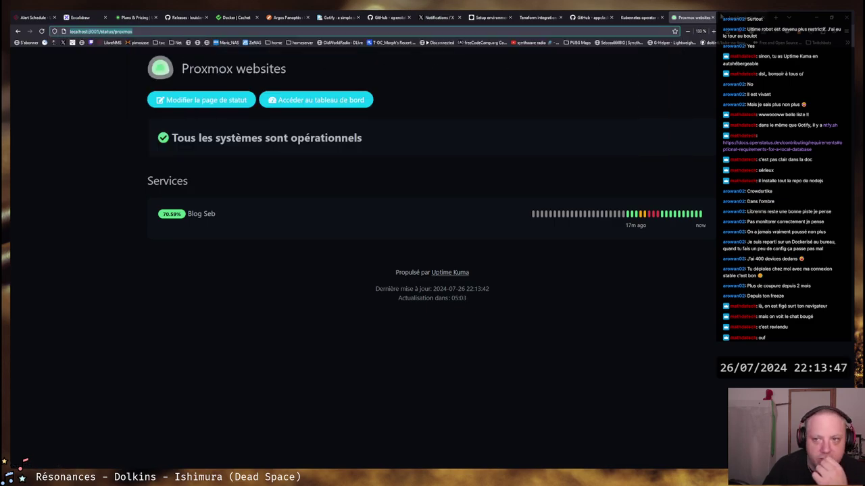
# - Open the copied status page URL in a new tab and check its refresh countdown
pyautogui.rightClick(775, 18)
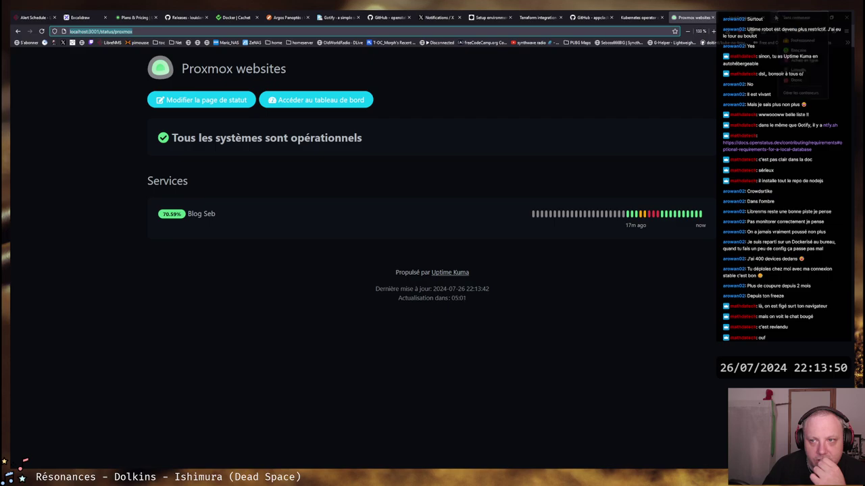
pyautogui.click(797, 81)
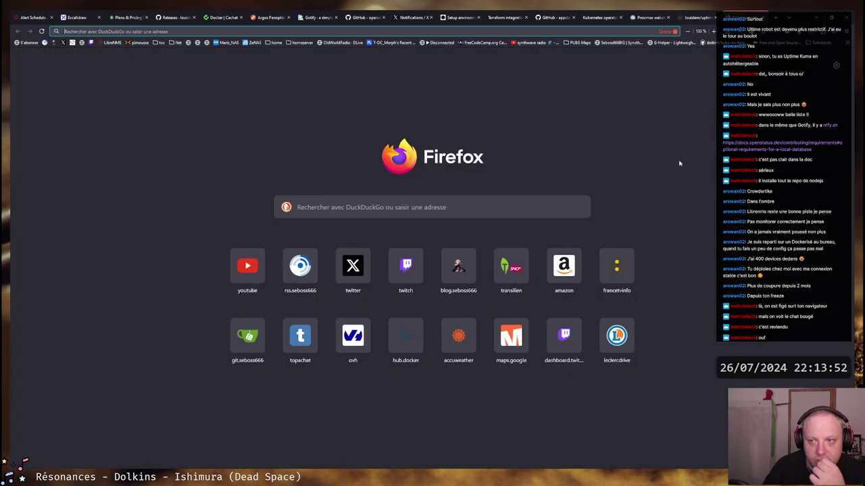
pyautogui.rightClick(281, 29)
pyautogui.click(299, 88)
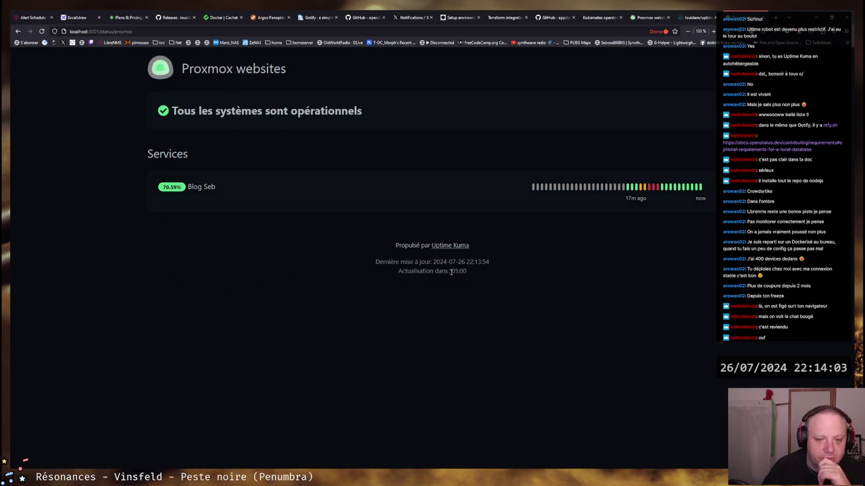
pyautogui.moveTo(400, 273); pyautogui.dragTo(488, 276)
pyautogui.click(398, 278)
pyautogui.moveTo(398, 271); pyautogui.dragTo(471, 271)
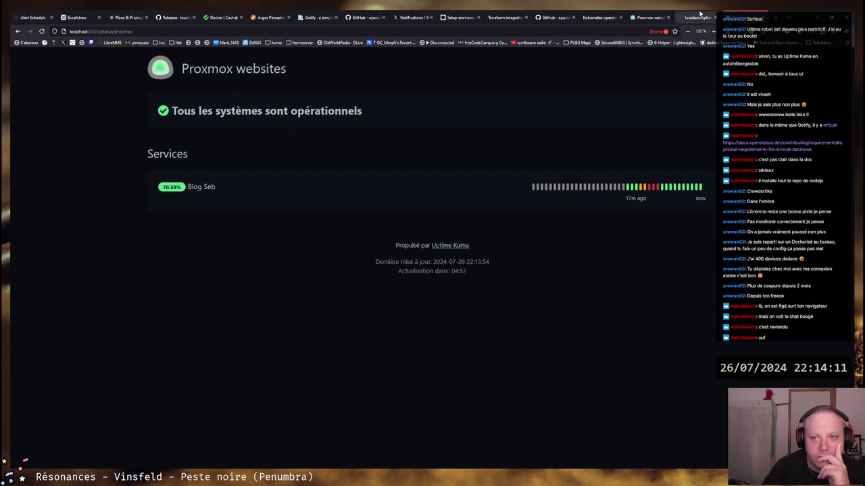
# - Reopen the Proxmox websites status page editor, cancelling a logo upload without changes
pyautogui.click(641, 18)
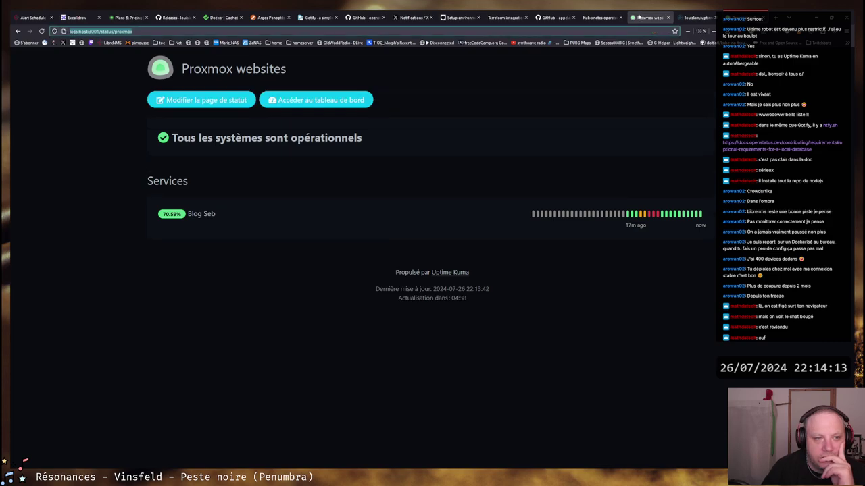
pyautogui.click(173, 102)
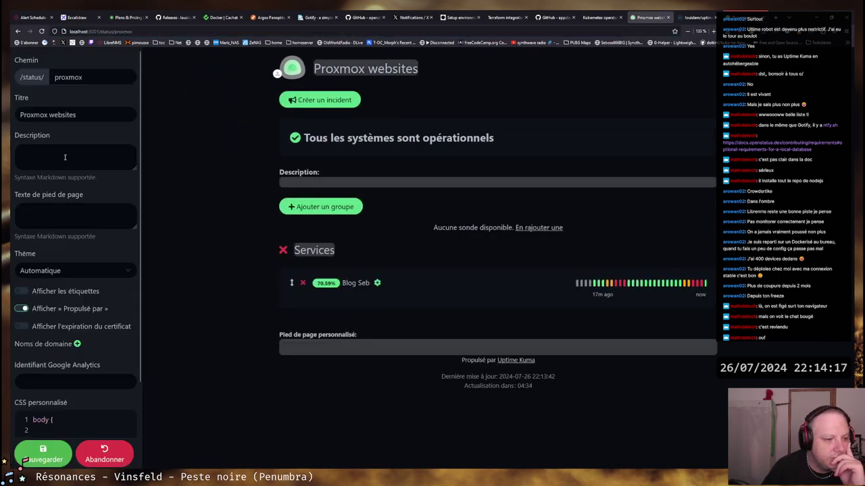
pyautogui.scroll(-1, 64, 158)
pyautogui.scroll(1, 65, 157)
pyautogui.click(292, 68)
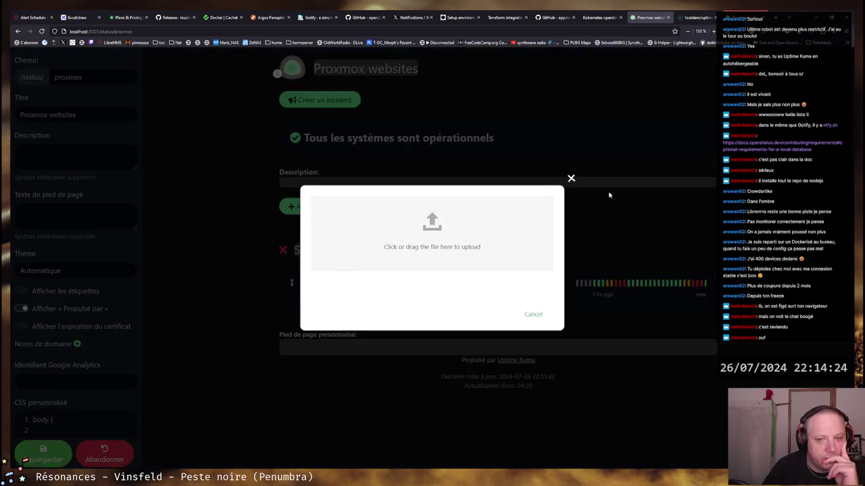
pyautogui.click(594, 189)
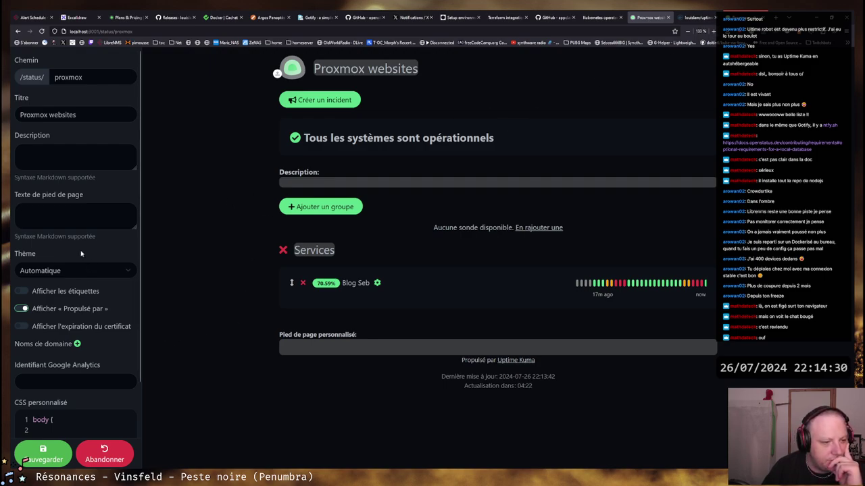
pyautogui.scroll(-1, 81, 253)
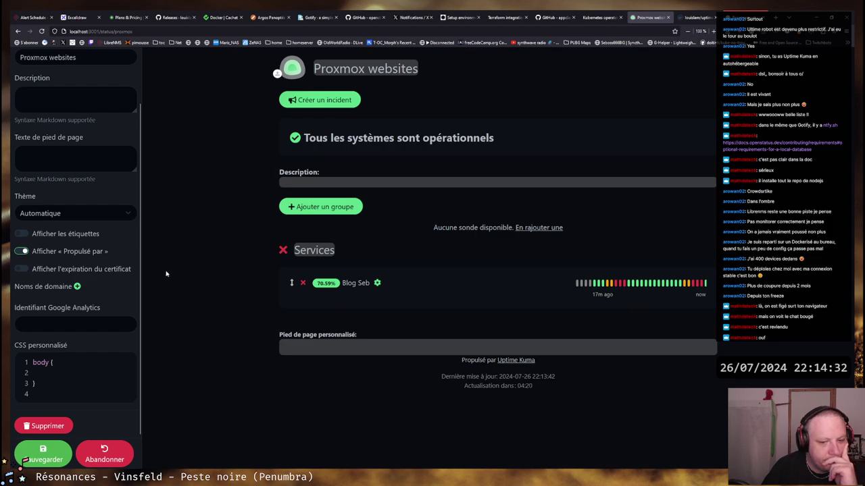
pyautogui.scroll(1, 131, 274)
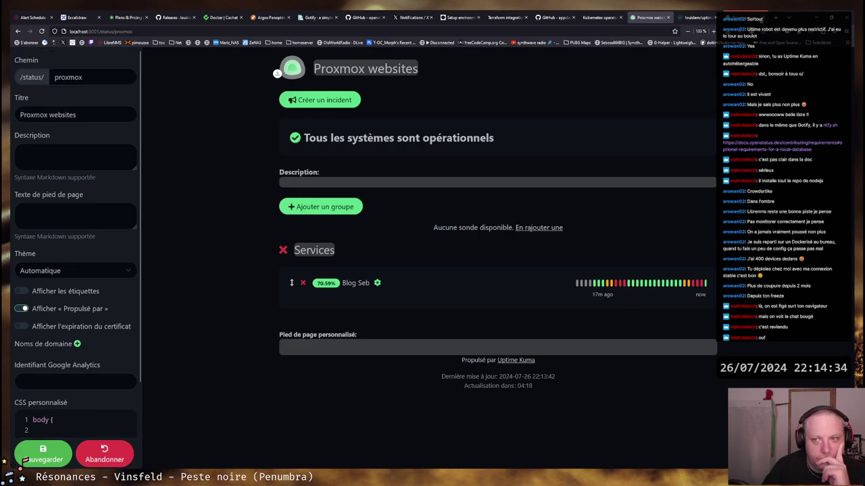
# - Close the Docker Hub tab and return to the status page editor
pyautogui.click(42, 453)
pyautogui.hotkey('ctrl', 'Tab')
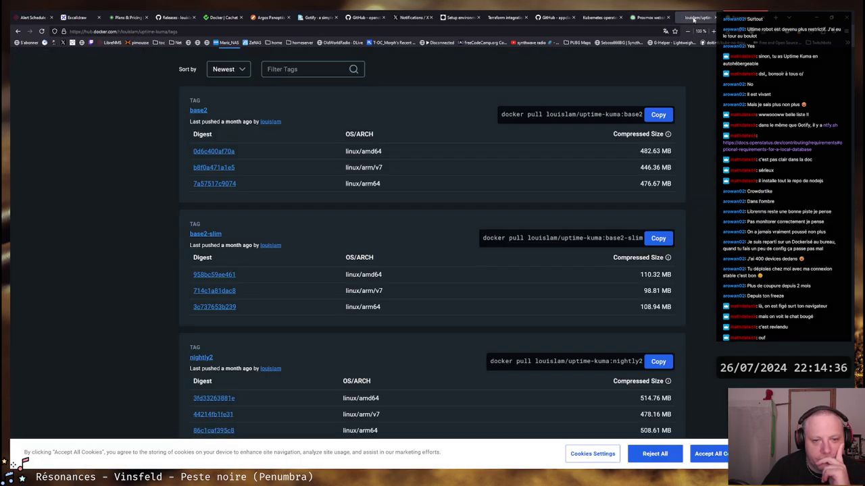
pyautogui.hotkey('ctrl', 'w')
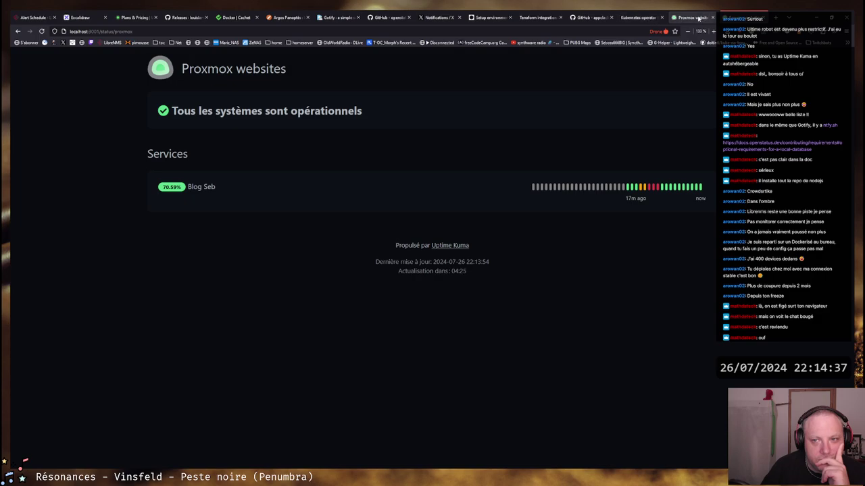
pyautogui.click(694, 20)
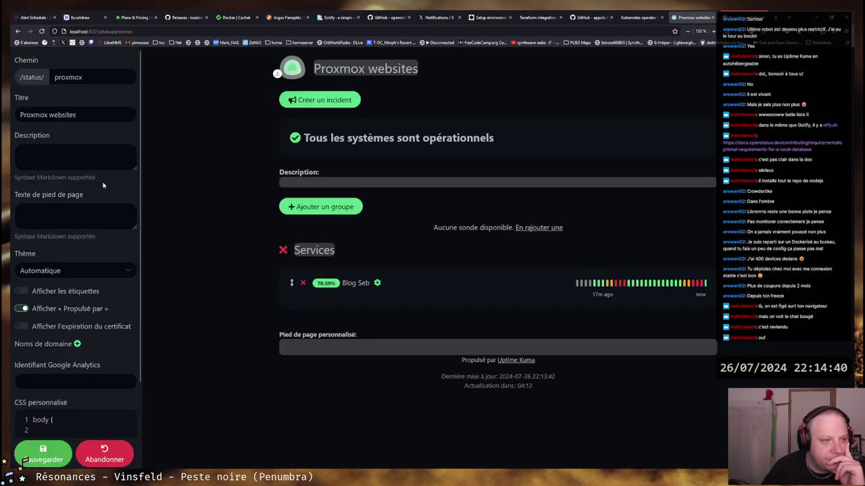
pyautogui.scroll(-1, 103, 185)
pyautogui.scroll(1, 102, 185)
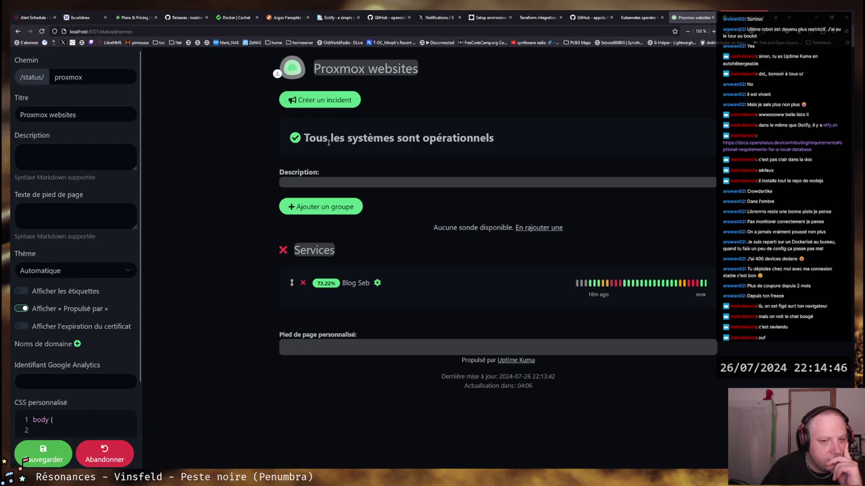
pyautogui.moveTo(304, 138); pyautogui.dragTo(493, 138)
pyautogui.click(494, 137)
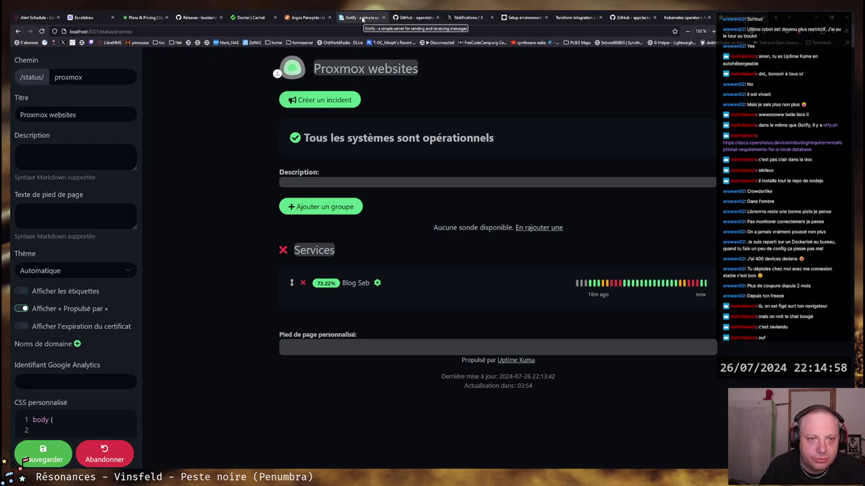
pyautogui.moveTo(151, 481)
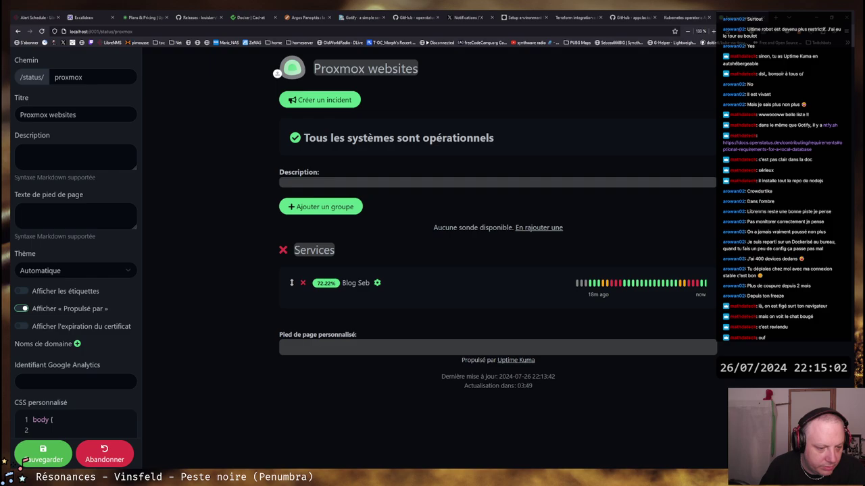
# - Follow the cachethq.io link from the Joplin note to Cachet's Installation with Docker docs
pyautogui.hotkey('alt', 'Tab')
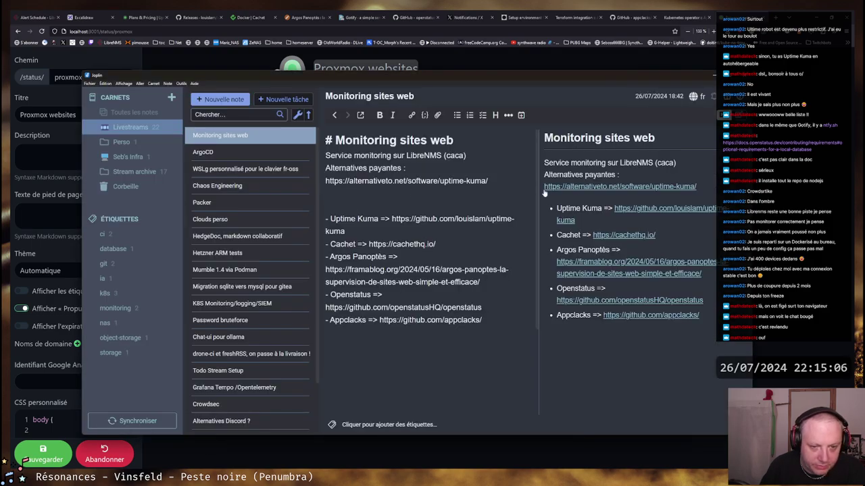
pyautogui.click(646, 235)
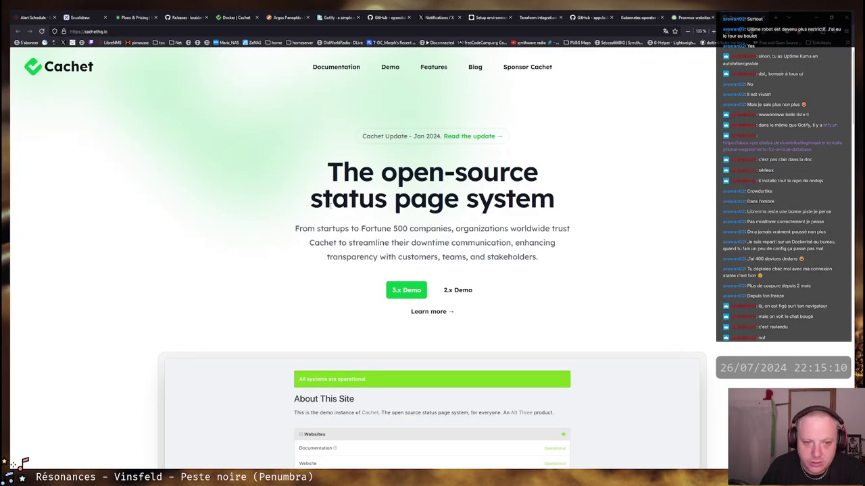
pyautogui.scroll(-5, 323, 209)
pyautogui.scroll(-1, 323, 209)
pyautogui.scroll(5, 318, 230)
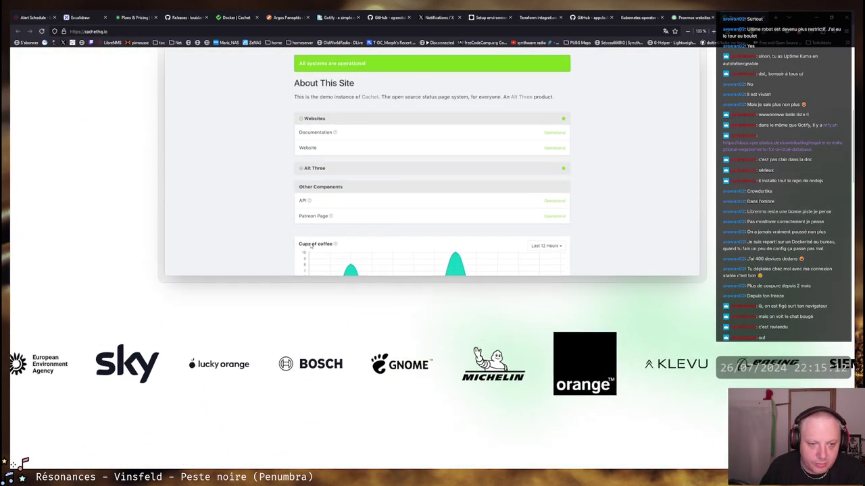
pyautogui.click(347, 69)
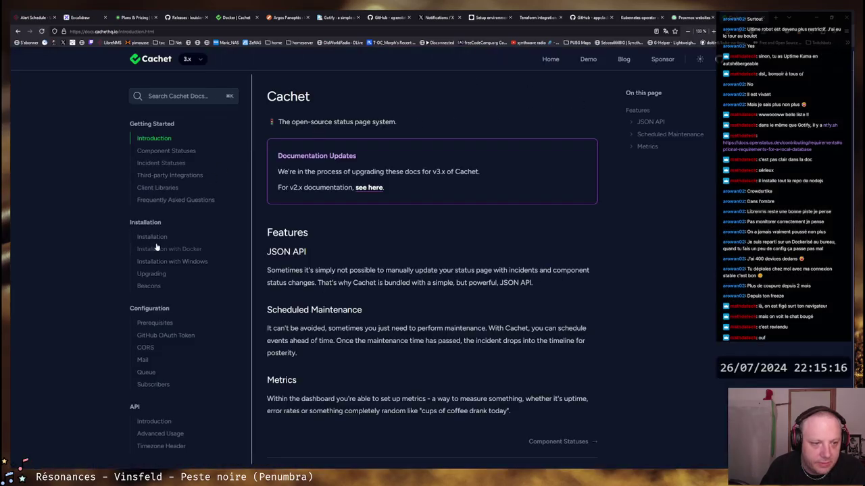
pyautogui.click(169, 248)
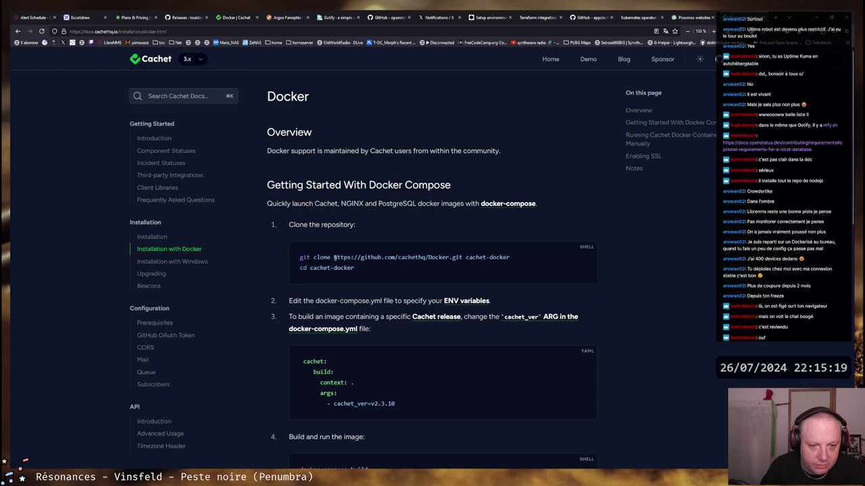
pyautogui.scroll(-4, 536, 326)
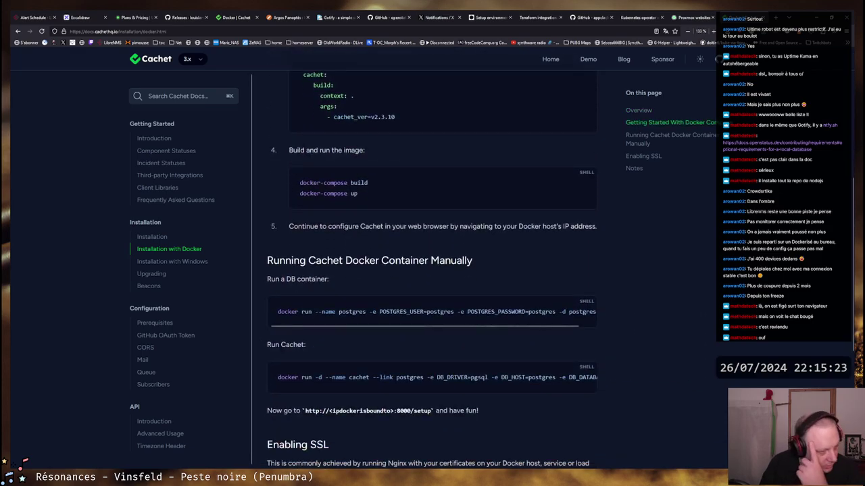
pyautogui.hotkey('alt', 'Tab')
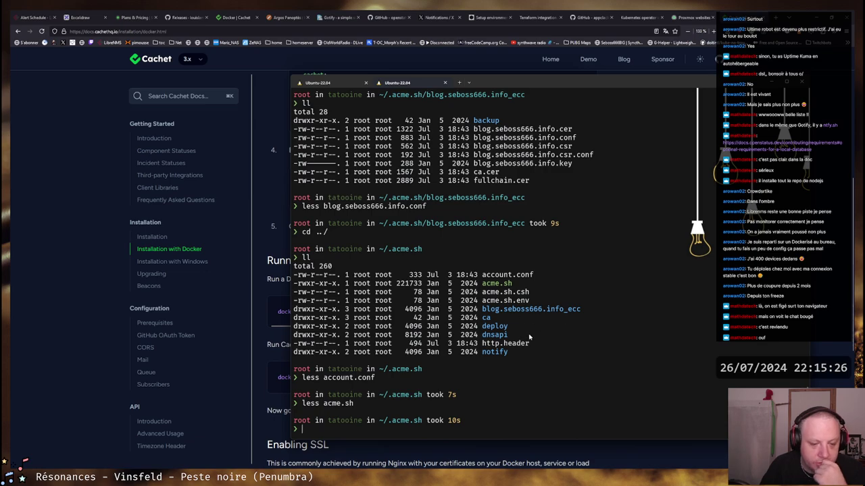
# - Exit the container shell and stop the uptime-kuma container with docker container stop
pyautogui.click(327, 83)
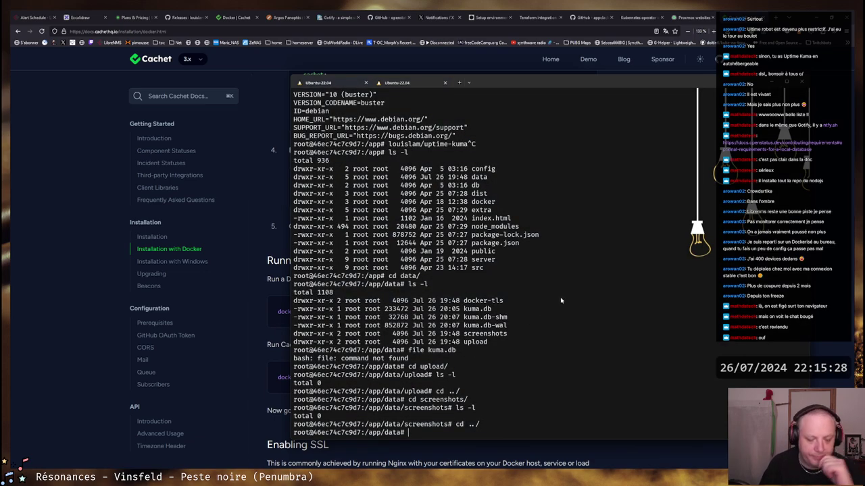
pyautogui.write('exit')
pyautogui.press('Return')
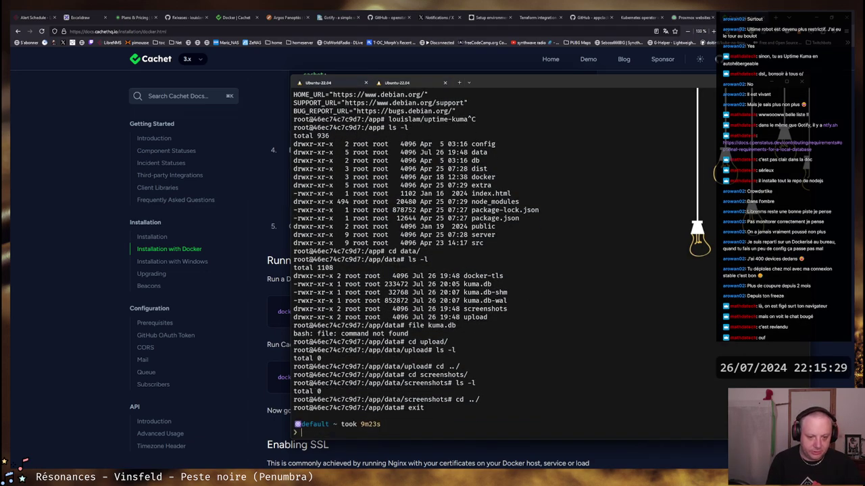
pyautogui.write('dockert')
pyautogui.press('BackSpace')
pyautogui.write('container stop uptim')
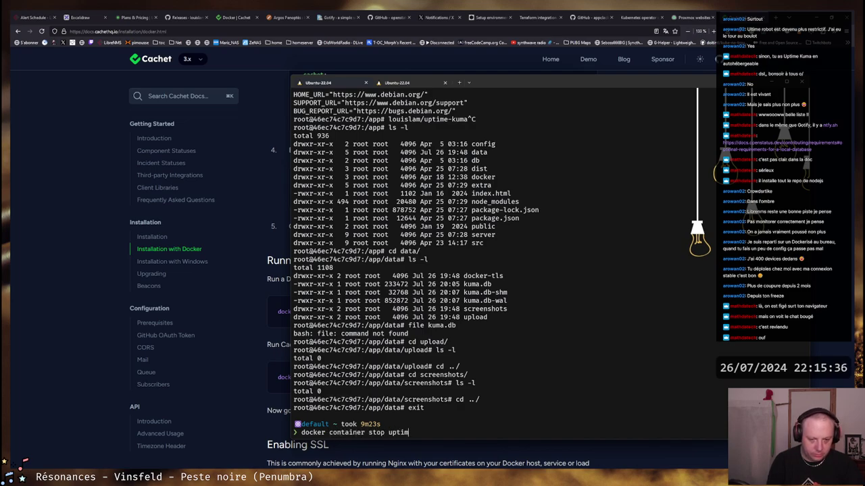
pyautogui.write('e_kuma')
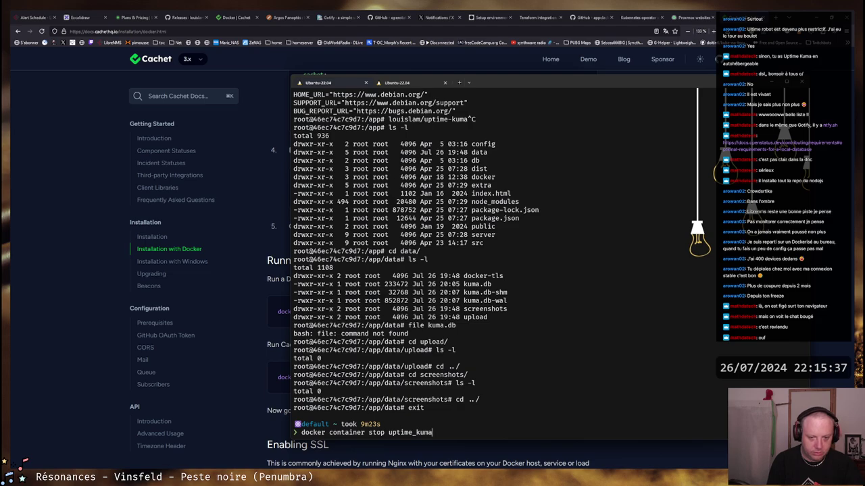
pyautogui.press('Return')
pyautogui.press('Up')
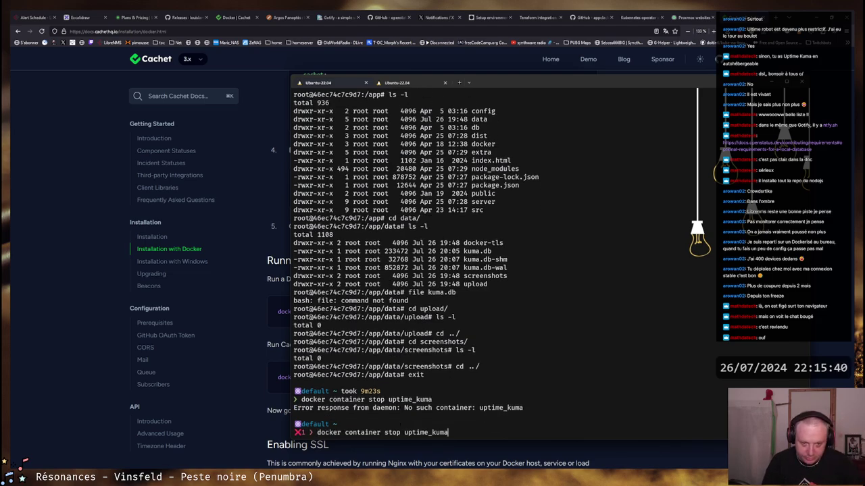
pyautogui.press('Left')
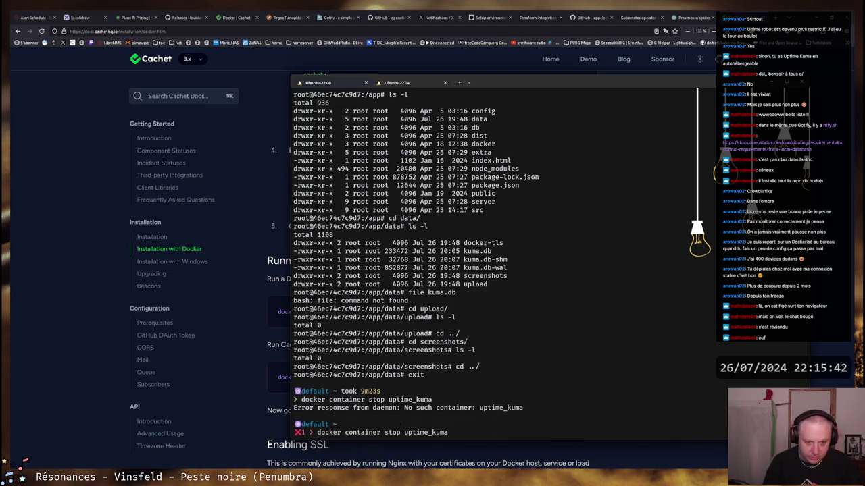
pyautogui.press('BackSpace')
pyautogui.write('-')
pyautogui.press('Return')
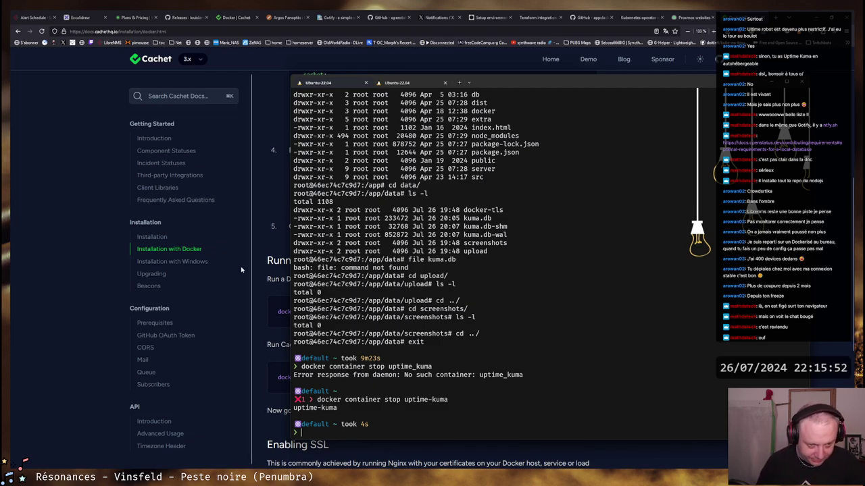
# - Create a cachet folder in ~/git/git.seboss666.ovh and move into it
pyautogui.write('cd git/git.se')
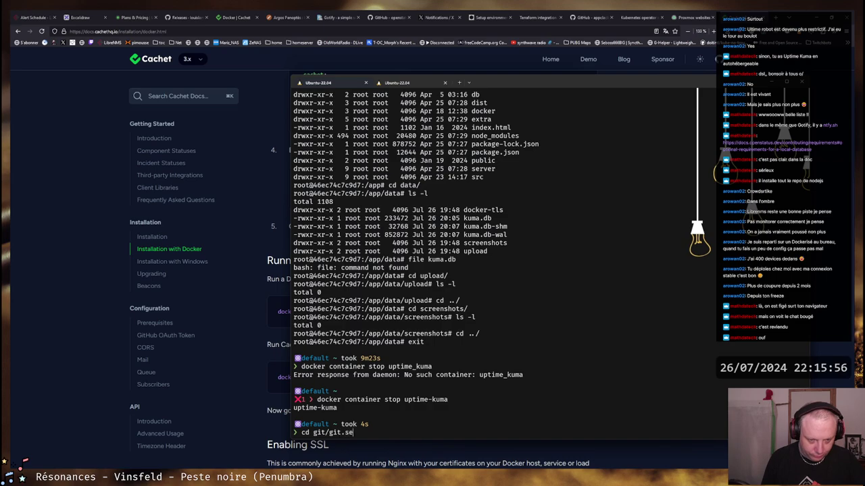
pyautogui.press('Tab')
pyautogui.press('Return')
pyautogui.write('ll')
pyautogui.press('Return')
pyautogui.write('mkdir cachet')
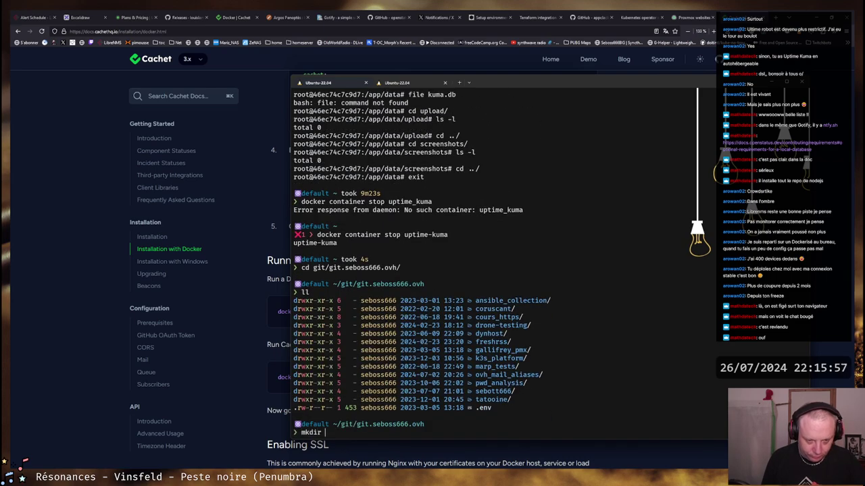
pyautogui.press('Return')
pyautogui.write('cd ca')
pyautogui.press('Tab')
pyautogui.press('Return')
pyautogui.hotkey('alt', 'Tab')
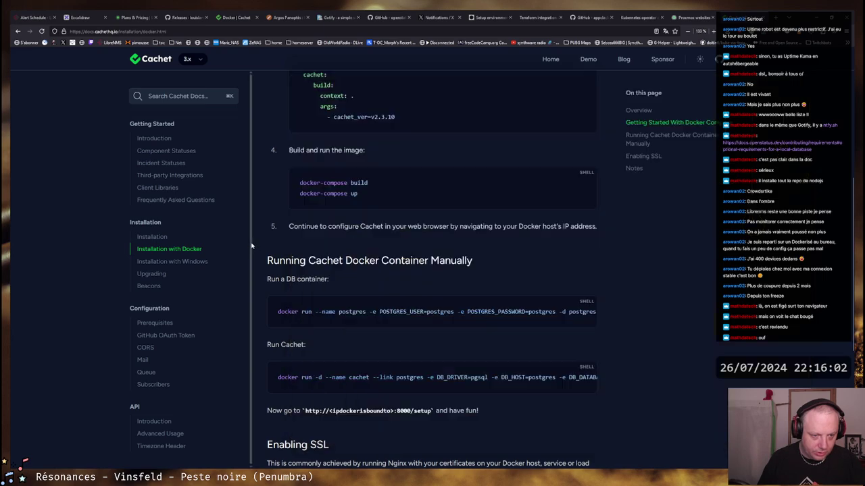
pyautogui.scroll(3, 504, 197)
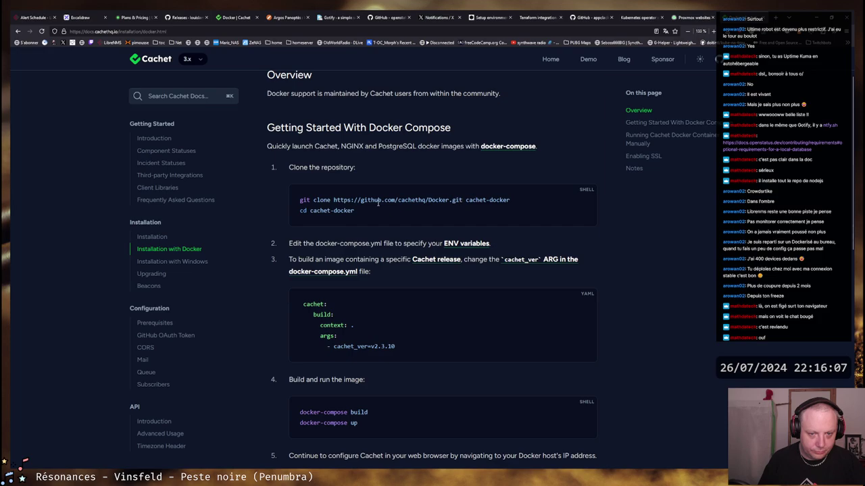
# - Copy the git clone command from the Cachet docs and run it in the terminal
pyautogui.moveTo(299, 200); pyautogui.dragTo(511, 202)
pyautogui.rightClick(500, 200)
pyautogui.click(517, 209)
pyautogui.hotkey('alt', 'Tab')
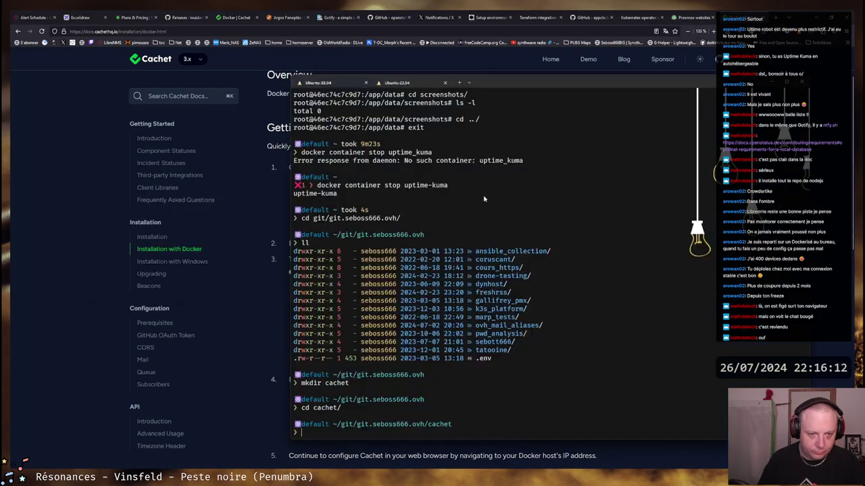
pyautogui.hotkey('ctrl', 'v')
pyautogui.press('Return')
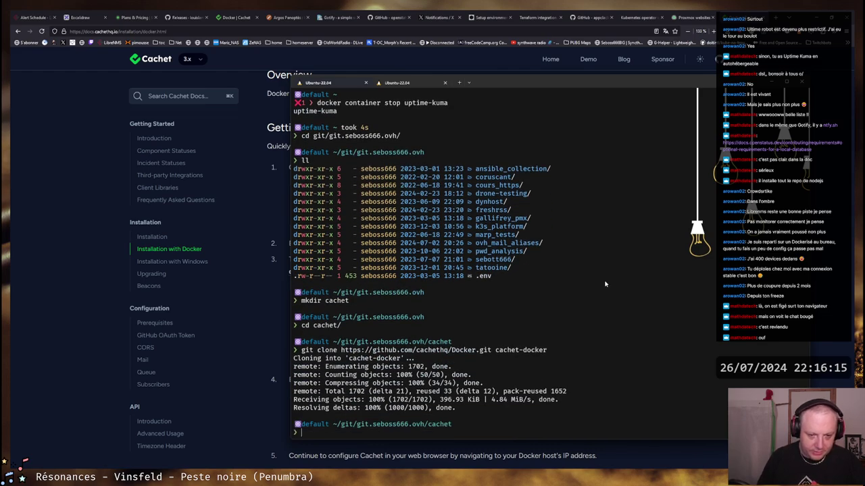
# - Move into cachet-docker and list its files, including docker-compose.yml and Dockerfile
pyautogui.write('cd ')
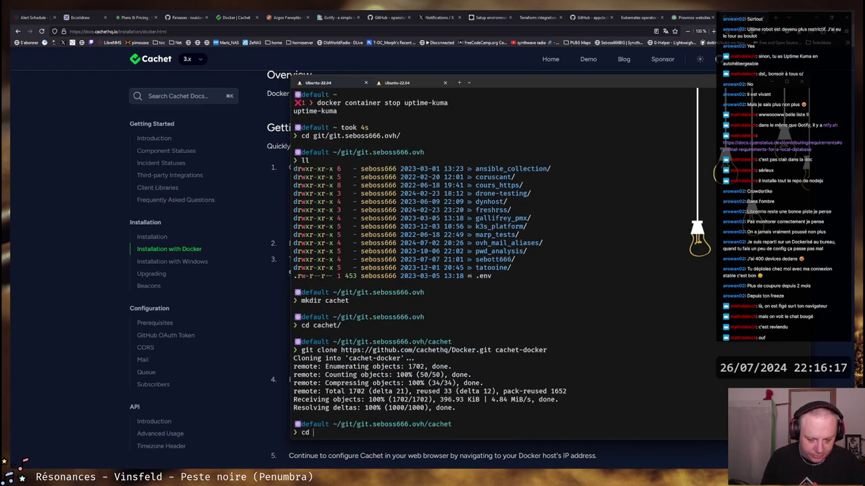
pyautogui.write('ca')
pyautogui.press('Tab')
pyautogui.press('Return')
pyautogui.write('ll')
pyautogui.press('Return')
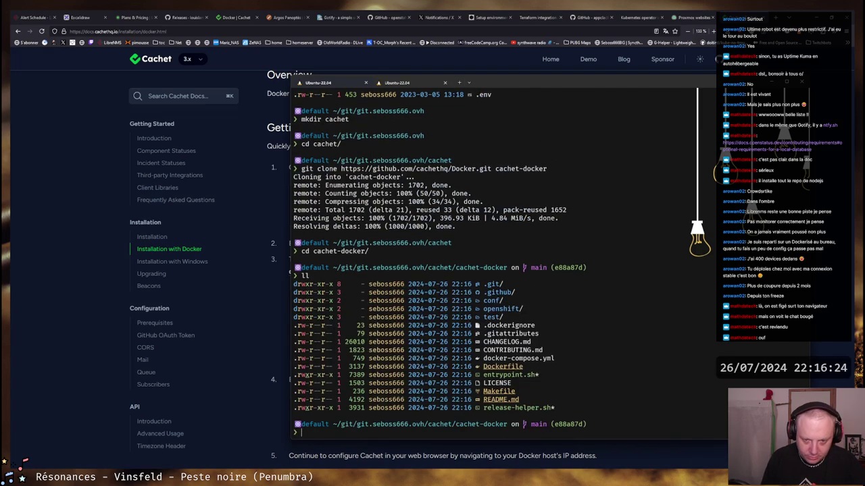
pyautogui.write('vim ')
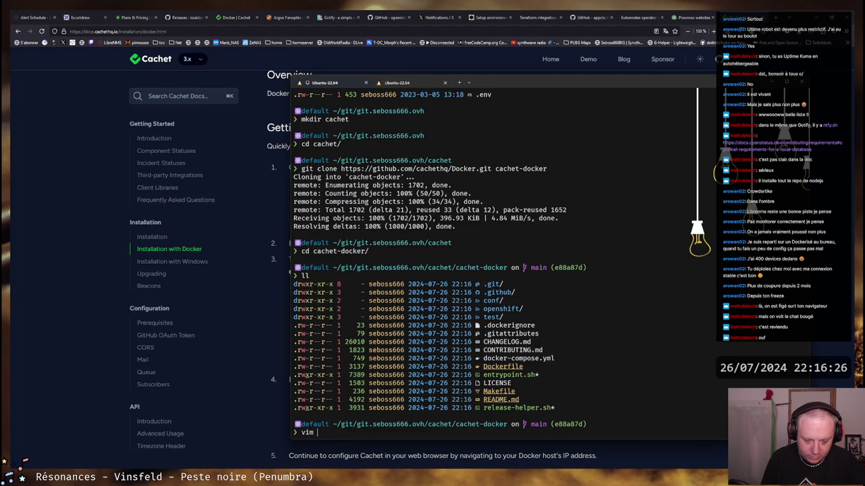
pyautogui.write('Dockerfile')
# - Review the Dockerfile in vim: nginx:1.17.8-alpine base, COMPOSER_VERSION and cachet_ver 2.4 lines
pyautogui.press('Return')
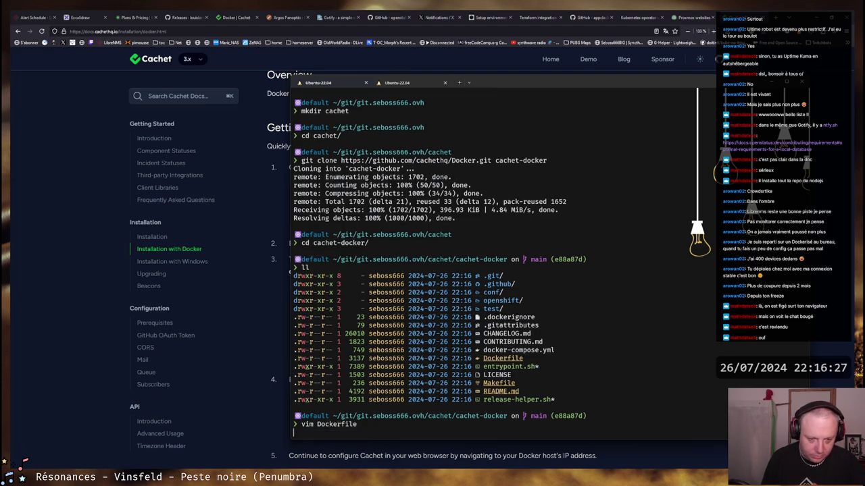
pyautogui.press('Down')
pyautogui.press('Down')
pyautogui.press('Down')
pyautogui.press('Down')
pyautogui.press('Down')
pyautogui.press('Down')
pyautogui.press('Down')
pyautogui.press('Down')
pyautogui.press('Down')
pyautogui.press('Down')
pyautogui.press('Up')
pyautogui.press('Up')
pyautogui.press('Up')
pyautogui.press('Up')
pyautogui.press('Up')
pyautogui.press('Up')
pyautogui.press('Up')
pyautogui.press('Up')
pyautogui.press('Up')
pyautogui.press('Up')
pyautogui.press('Up')
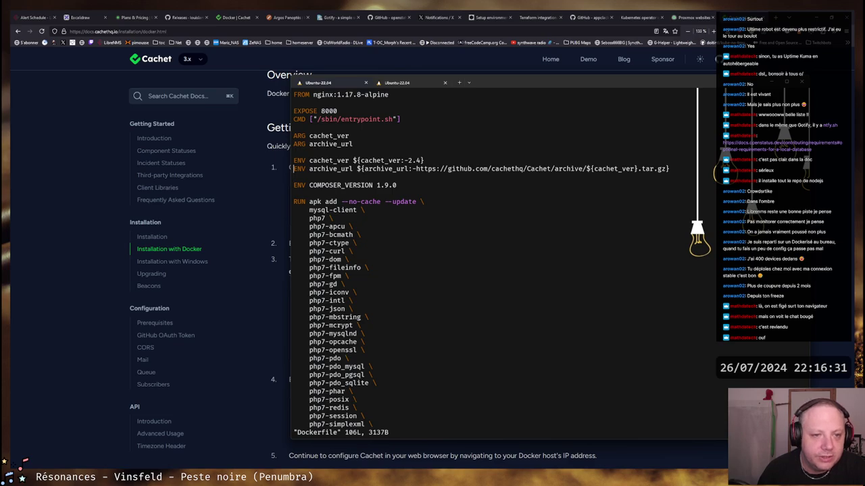
pyautogui.press('Up')
pyautogui.press('Up')
pyautogui.press('Up')
pyautogui.press('Up')
pyautogui.press('Up')
pyautogui.press('Up')
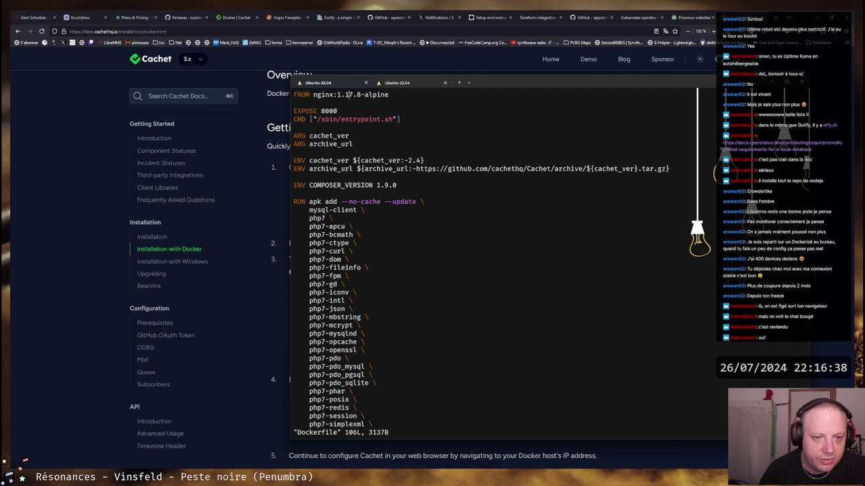
pyautogui.press('Up')
pyautogui.press('Down')
pyautogui.press('Down')
pyautogui.press('Down')
pyautogui.press('Down')
pyautogui.press('Down')
pyautogui.press('Down')
pyautogui.press('Down')
pyautogui.press('Down')
pyautogui.press('Down')
pyautogui.press('Down')
pyautogui.press('Down')
pyautogui.press('Up')
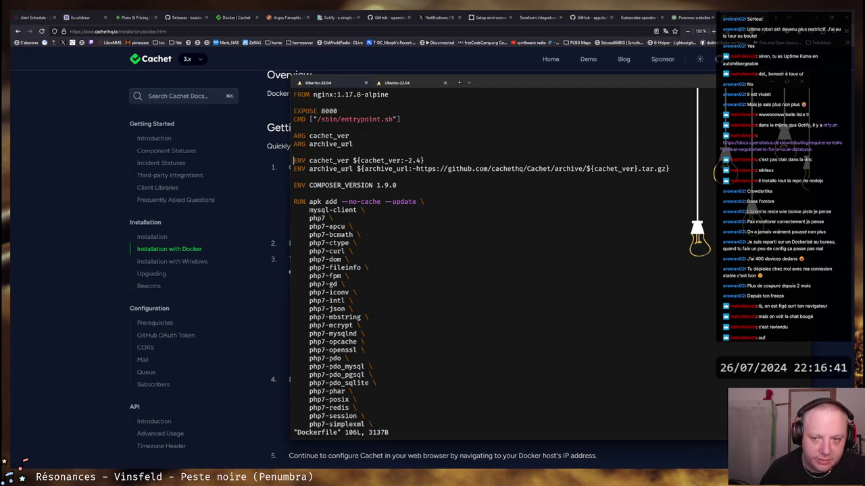
pyautogui.hotkey('alt', 'Tab')
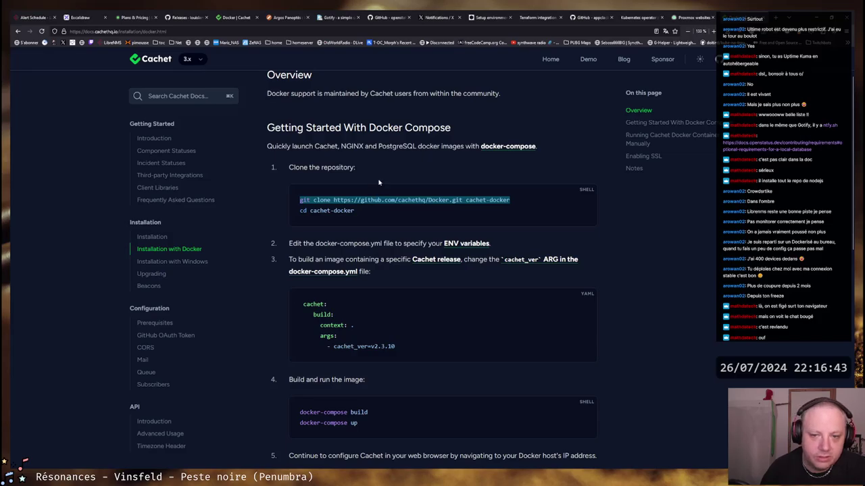
# - Check Cachet's GitHub releases, confirming v2.4.1 is the latest above v2.4.0
pyautogui.click(718, 59)
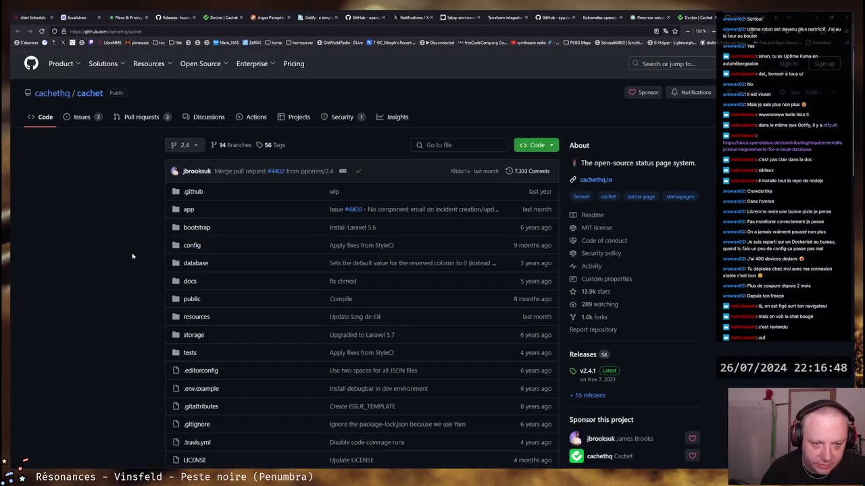
pyautogui.scroll(-3, 133, 256)
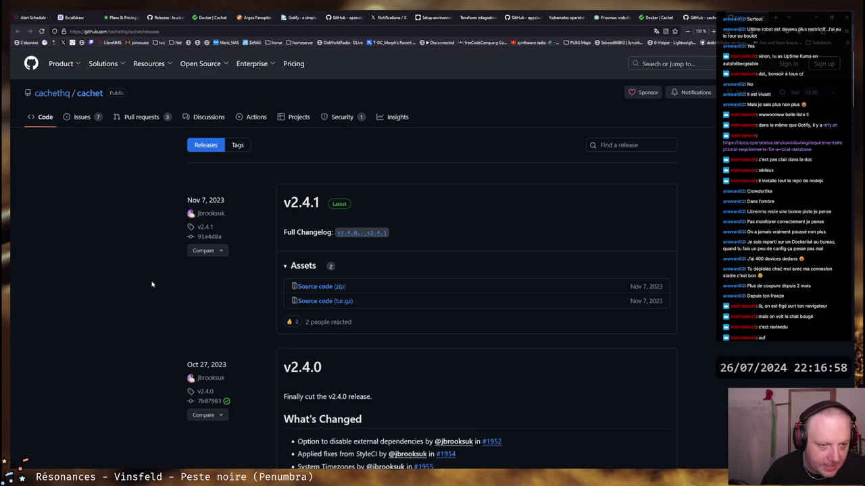
pyautogui.scroll(-20, 152, 284)
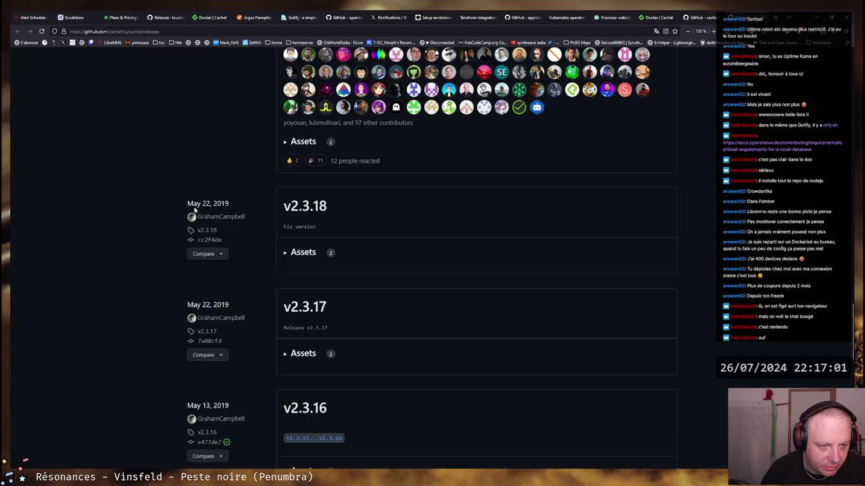
pyautogui.scroll(20, 174, 207)
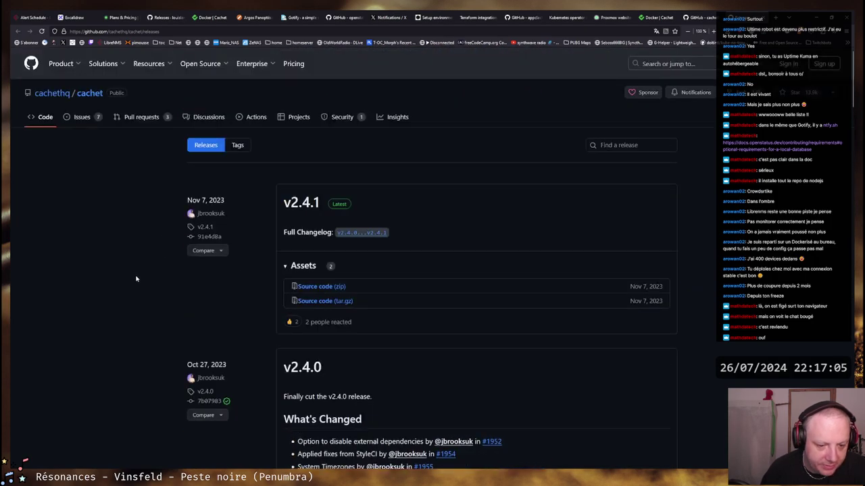
pyautogui.scroll(-5, 136, 278)
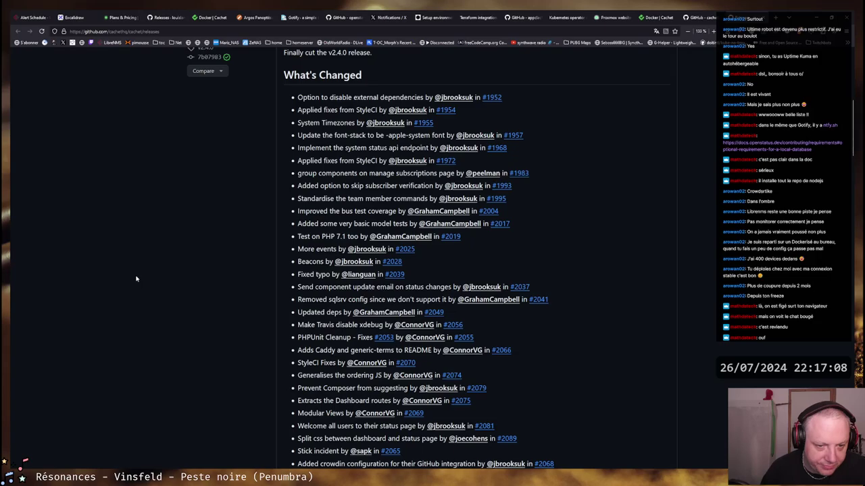
pyautogui.scroll(5, 136, 278)
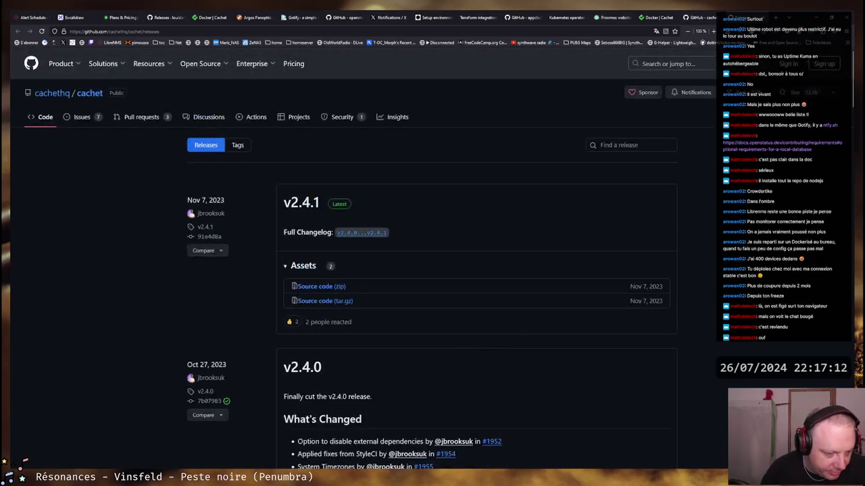
pyautogui.hotkey('alt', 'Tab')
pyautogui.hotkey('alt', 'Tab')
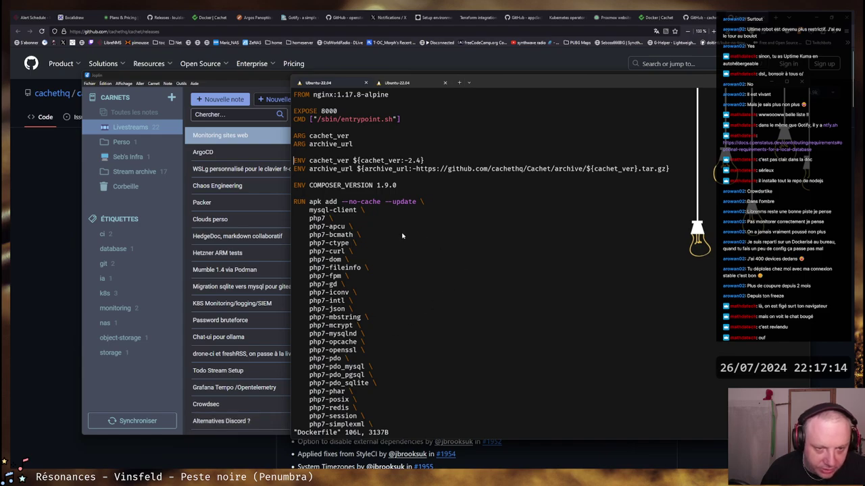
# - Read the rest of the cachet Dockerfile, quit vim with :q, and return to the cachet releases page
pyautogui.press('Down')
pyautogui.press('Down')
pyautogui.press('Down')
pyautogui.press('Down')
pyautogui.press('Down')
pyautogui.press('Down')
pyautogui.press('Down')
pyautogui.press('Down')
pyautogui.press('Down')
pyautogui.press('Down')
pyautogui.press('Down')
pyautogui.press('Down')
pyautogui.press('Down')
pyautogui.press('Down')
pyautogui.press('Down')
pyautogui.press('Down')
pyautogui.press('Down')
pyautogui.press('Down')
pyautogui.press('Down')
pyautogui.press('Down')
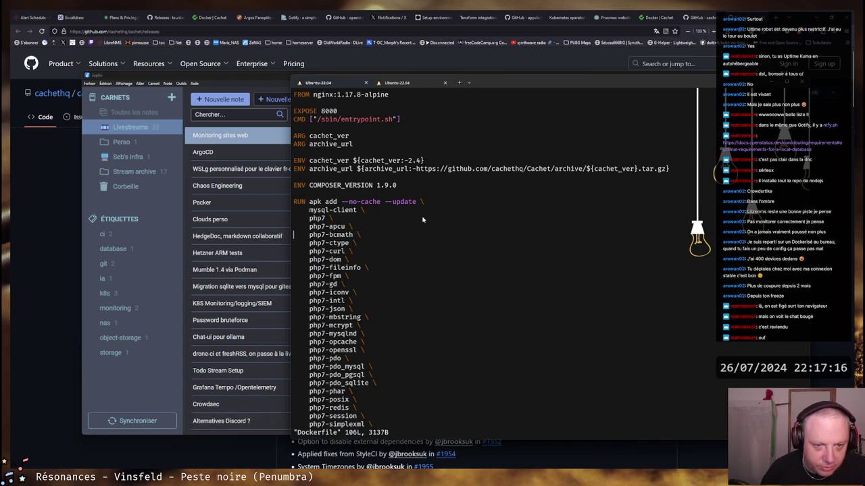
pyautogui.press('Down')
pyautogui.press('Down')
pyautogui.press('Down')
pyautogui.press('Down')
pyautogui.press('Down')
pyautogui.press('Down')
pyautogui.press('Down')
pyautogui.press('Down')
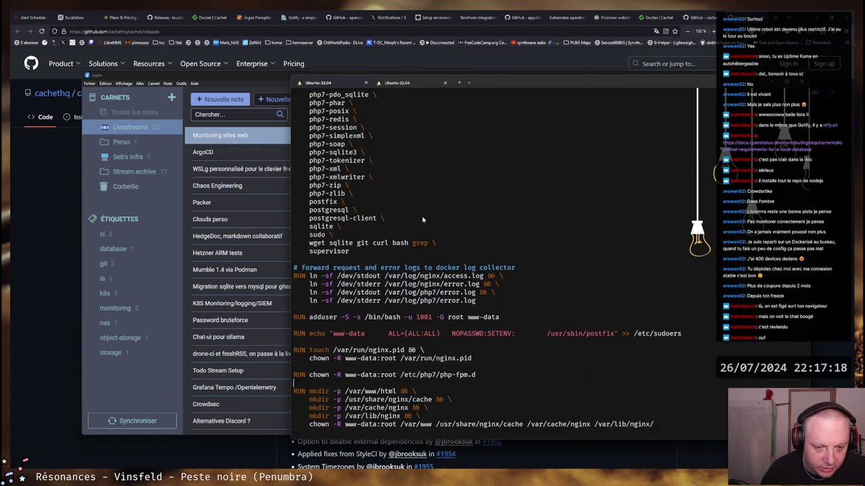
pyautogui.press('Down')
pyautogui.press('Down')
pyautogui.press('Down')
pyautogui.press('Down')
pyautogui.press('Down')
pyautogui.press('Down')
pyautogui.press('Down')
pyautogui.press('Down')
pyautogui.press('Down')
pyautogui.press('Down')
pyautogui.press('Down')
pyautogui.press('Down')
pyautogui.press('Down')
pyautogui.press('Down')
pyautogui.press('Down')
pyautogui.press('Down')
pyautogui.press('Down')
pyautogui.press('Down')
pyautogui.press('Down')
pyautogui.press('Down')
pyautogui.press('Down')
pyautogui.press('Down')
pyautogui.press('Down')
pyautogui.press('Down')
pyautogui.press('Down')
pyautogui.press('Down')
pyautogui.press('Down')
pyautogui.press('Down')
pyautogui.press('Down')
pyautogui.press('Down')
pyautogui.press('Down')
pyautogui.press('Down')
pyautogui.press('Down')
pyautogui.press('Down')
pyautogui.press('Down')
pyautogui.press('Down')
pyautogui.press('Down')
pyautogui.press('Down')
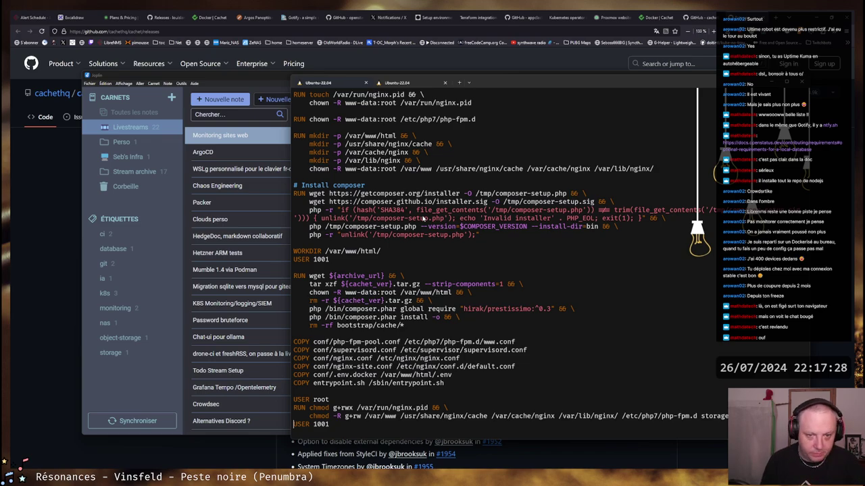
pyautogui.write(':q')
pyautogui.press('Return')
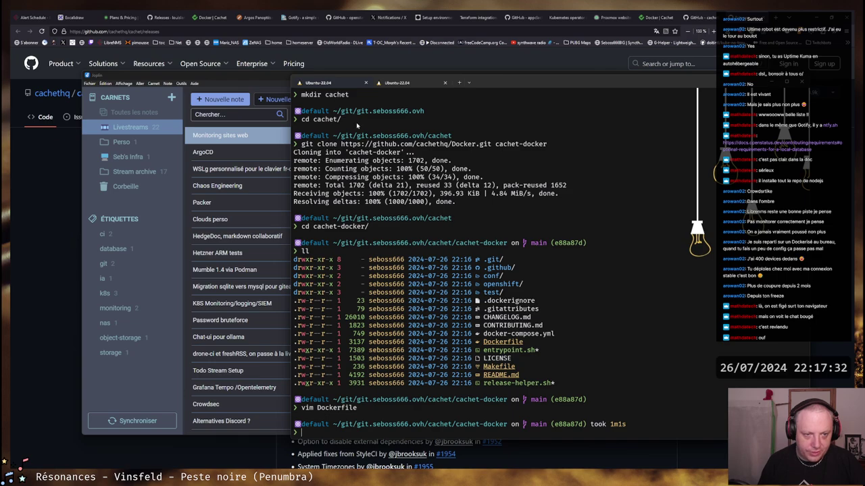
pyautogui.click(744, 11)
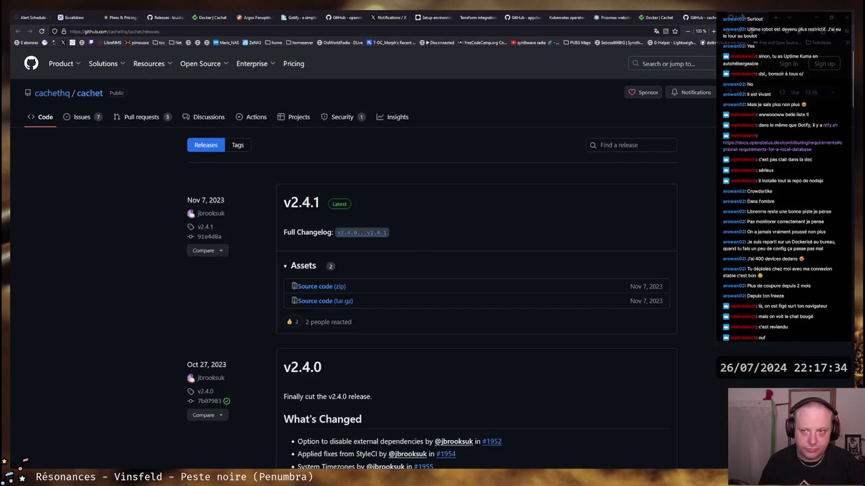
# - Consult the Cachet Docker installation guide, then open docker-compose.yml in vim
pyautogui.click(206, 18)
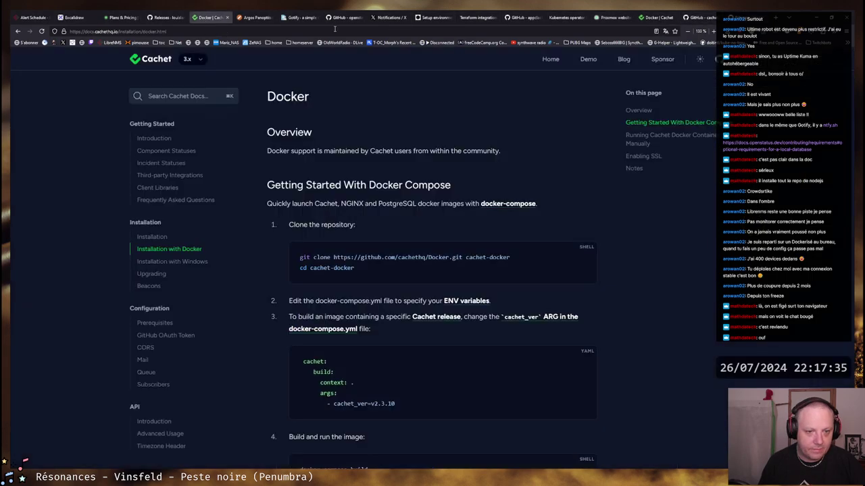
pyautogui.scroll(-3, 505, 340)
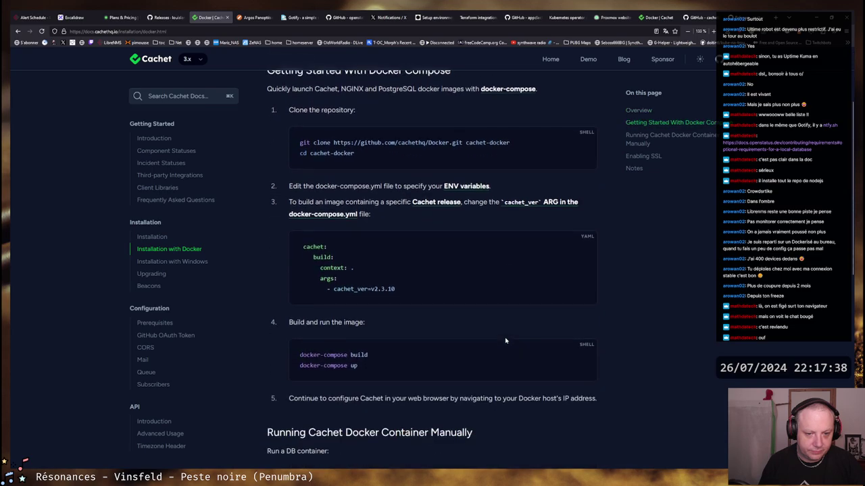
pyautogui.moveTo(315, 186); pyautogui.dragTo(354, 186)
pyautogui.hotkey('alt', 'Tab')
pyautogui.write('vim docker-compose.yml')
pyautogui.press('Return')
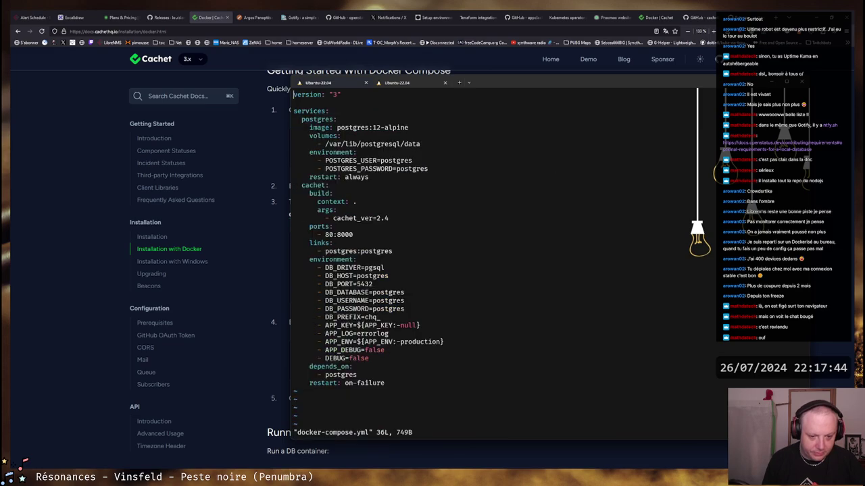
# - Review the cachet service's database environment settings, from DB_DRIVER through APP_KEY to restart: on-failure
pyautogui.press('Down')
pyautogui.press('Down')
pyautogui.press('Down')
pyautogui.press('Down')
pyautogui.press('Down')
pyautogui.press('Down')
pyautogui.press('Down')
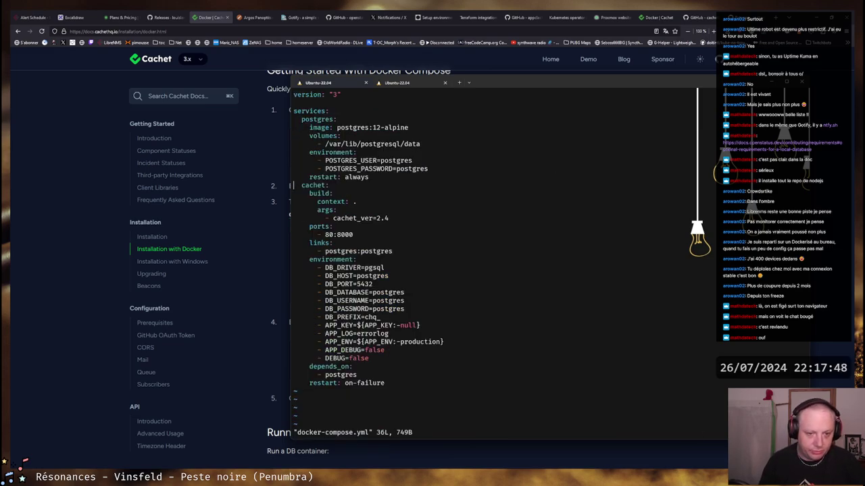
pyautogui.press('Down')
pyautogui.press('Down')
pyautogui.press('Down')
pyautogui.press('Down')
pyautogui.press('Down')
pyautogui.press('Down')
pyautogui.press('Down')
pyautogui.press('Up')
pyautogui.press('Up')
pyautogui.press('Up')
pyautogui.press('Down')
pyautogui.press('Down')
pyautogui.press('Down')
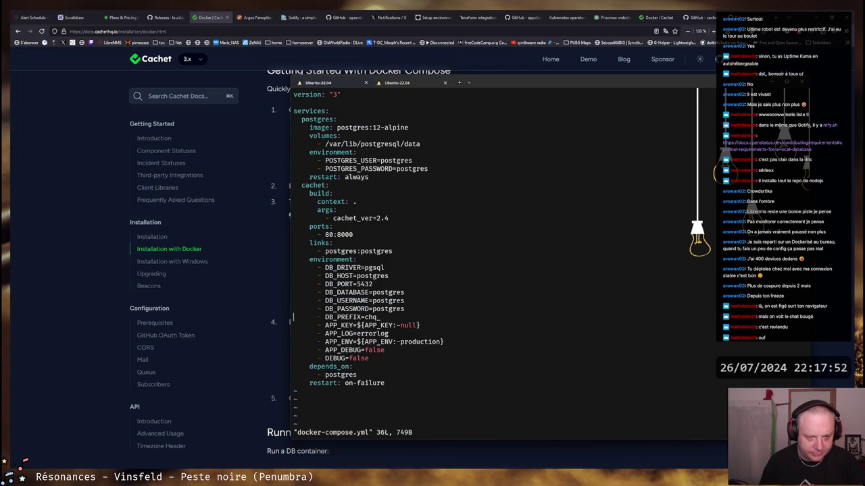
pyautogui.press('Up')
pyautogui.press('Up')
pyautogui.press('Up')
pyautogui.press('Up')
pyautogui.press('Down')
pyautogui.press('Down')
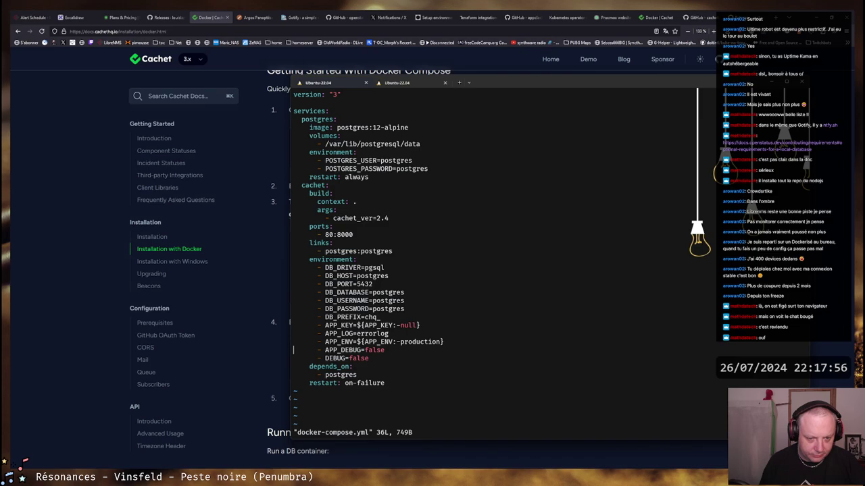
pyautogui.press('Down')
pyautogui.press('Up')
pyautogui.press('Up')
pyautogui.press('Up')
pyautogui.press('Down')
pyautogui.press('Down')
pyautogui.press('Down')
pyautogui.press('Down')
pyautogui.press('Down')
pyautogui.press('Down')
pyautogui.press('Down')
pyautogui.press('Down')
pyautogui.press('Down')
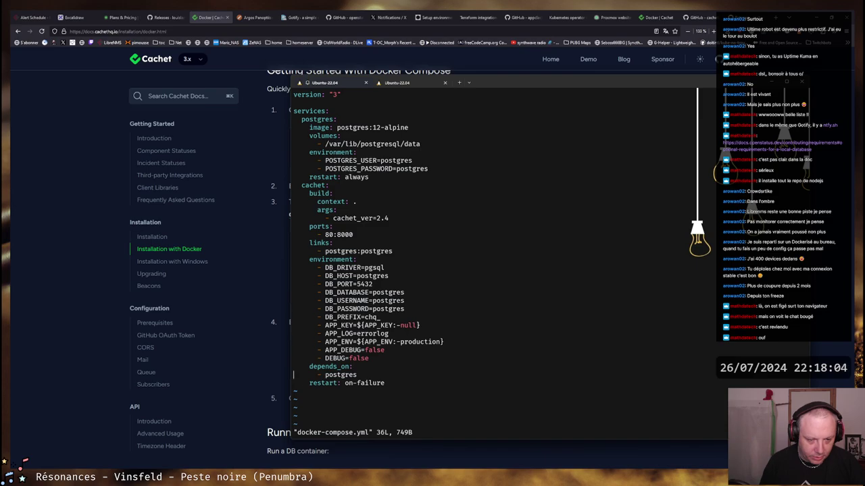
# - Scan the compose file top to bottom, confirm cachet_ver=2.4, and quit vim
pyautogui.press('g')
pyautogui.press('g')
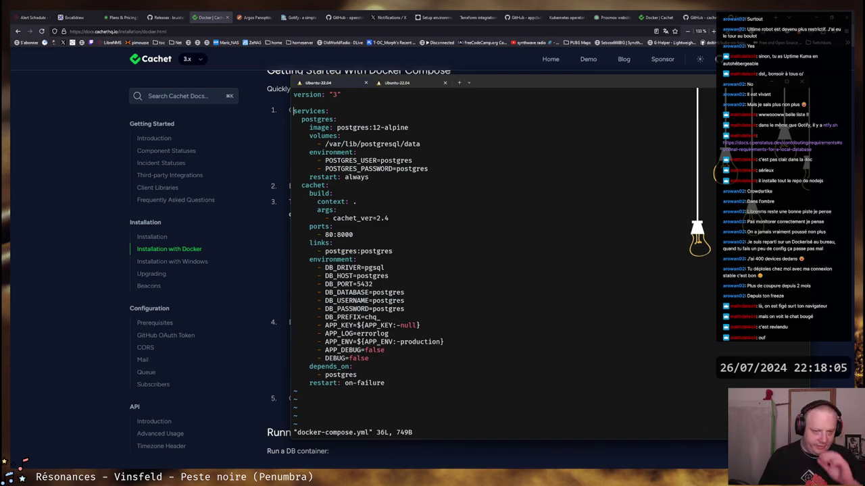
pyautogui.press('Up')
pyautogui.hotkey('shift', 'g')
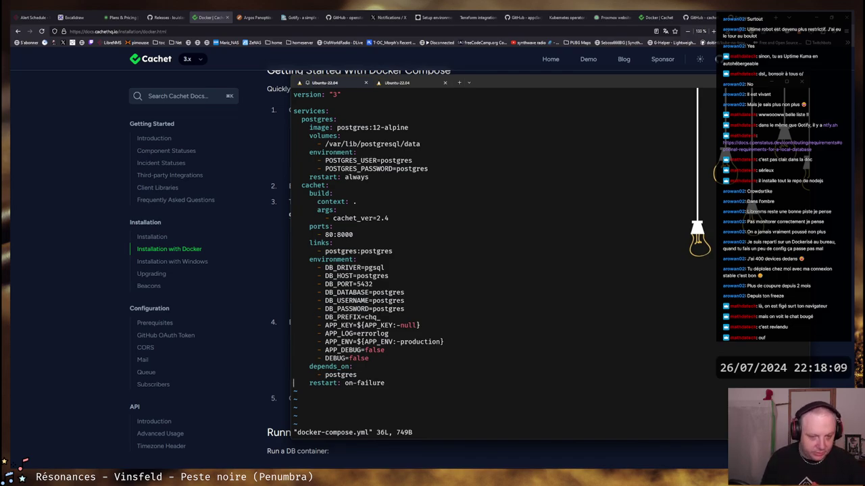
pyautogui.click(295, 276)
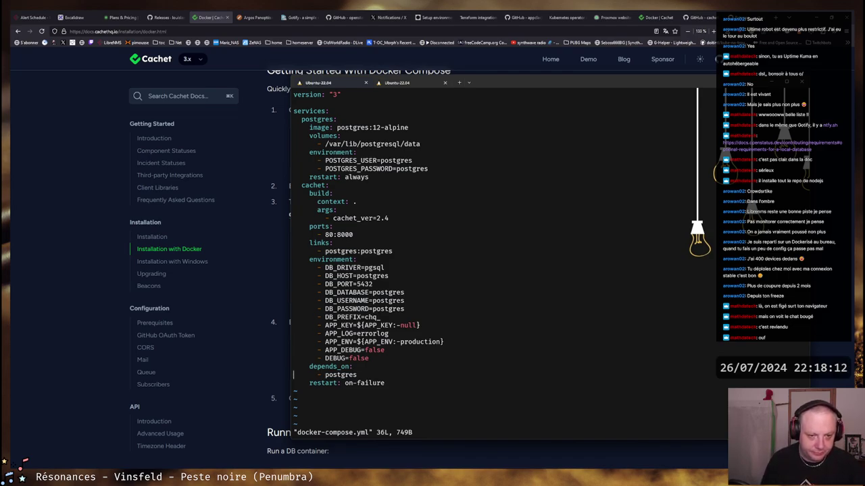
pyautogui.press('Up')
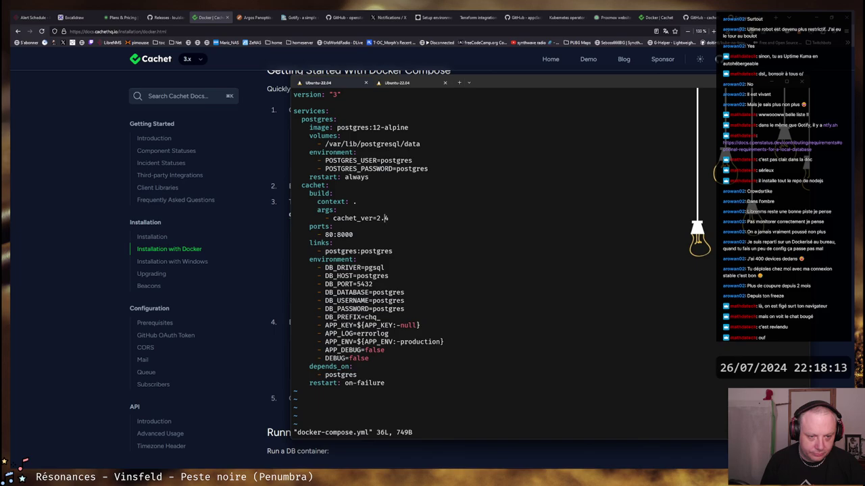
pyautogui.write(':q')
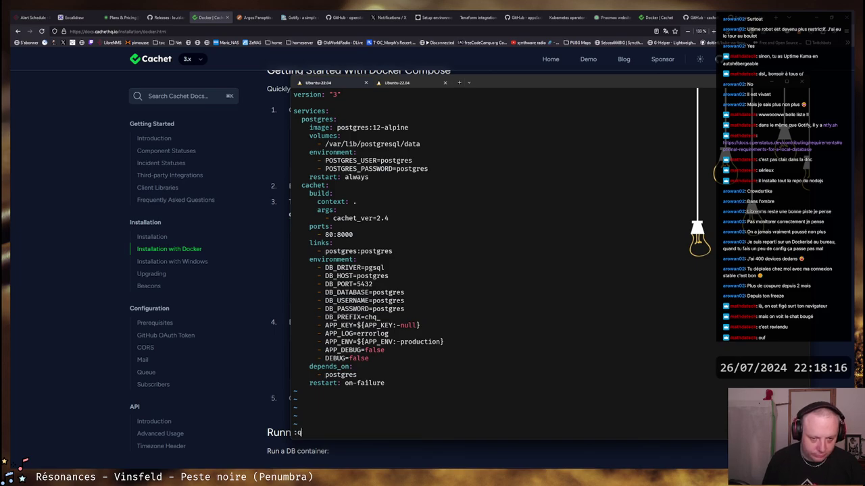
pyautogui.press('Return')
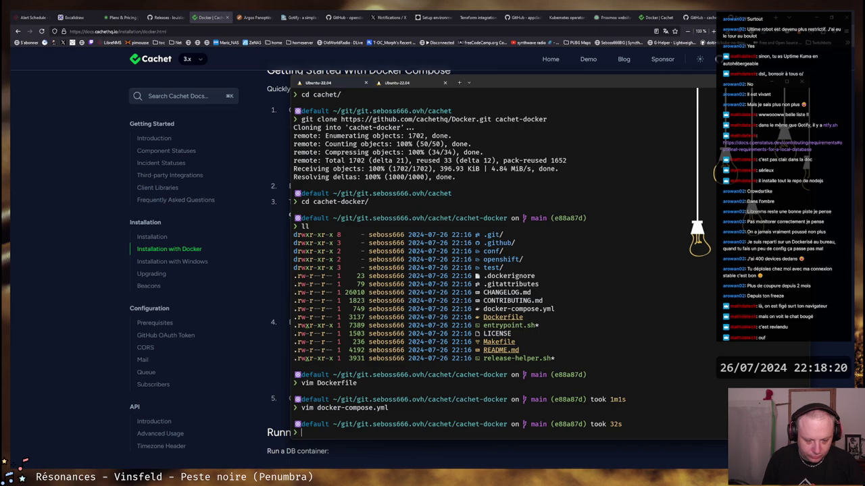
# - Check the docs, then run 'docker compose build' at the cachet-docker prompt
pyautogui.hotkey('alt', 'Tab')
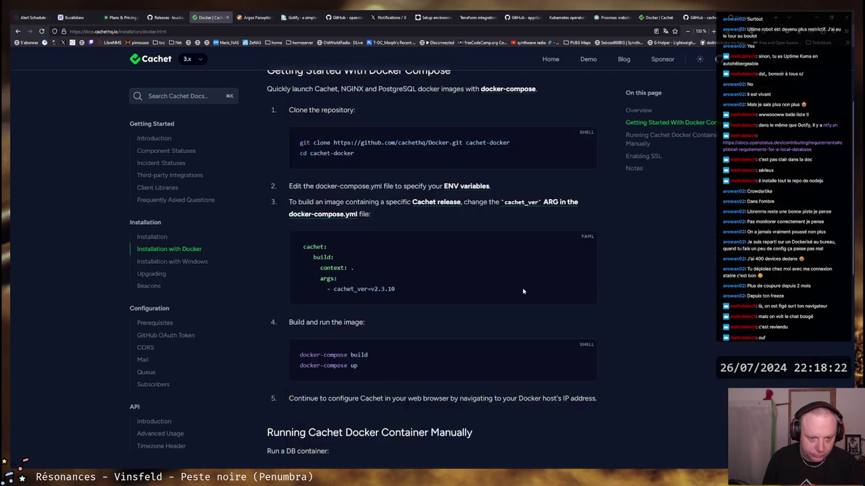
pyautogui.hotkey('alt', 'Tab')
pyautogui.write('dock')
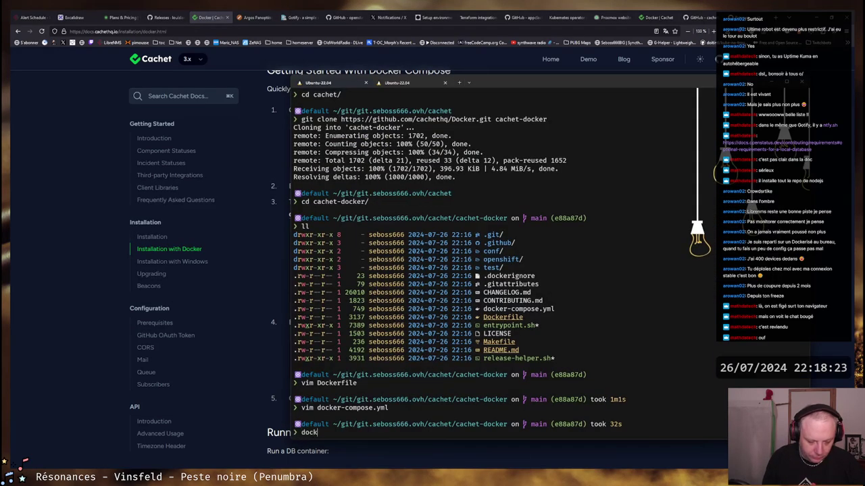
pyautogui.write('er-compos')
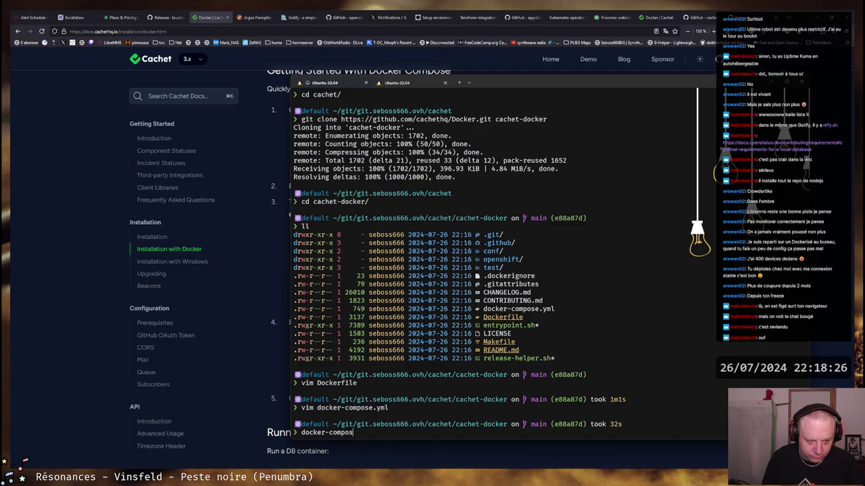
pyautogui.press('BackSpace')
pyautogui.press('BackSpace')
pyautogui.press('BackSpace')
pyautogui.press('BackSpace')
pyautogui.press('BackSpace')
pyautogui.press('BackSpace')
pyautogui.press('BackSpace')
pyautogui.write('compose build')
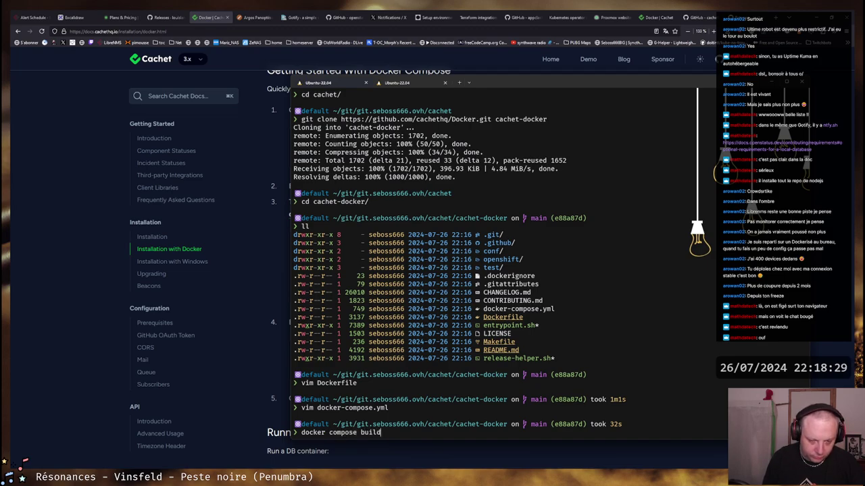
pyautogui.press('Return')
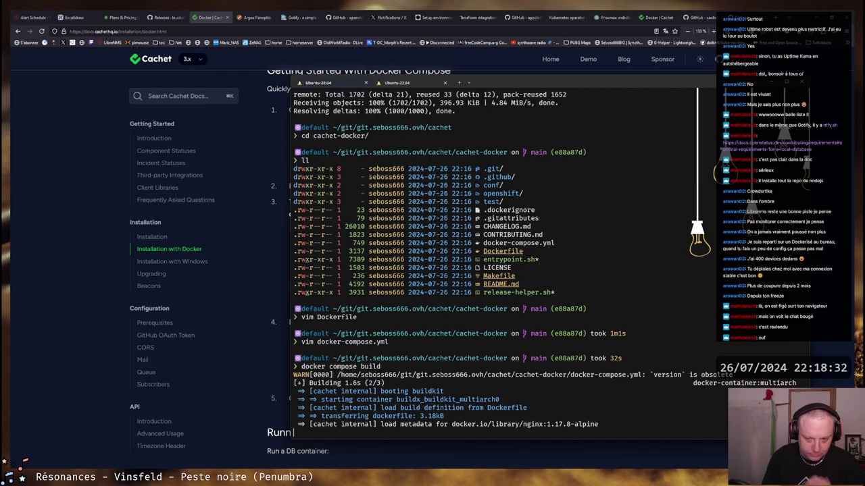
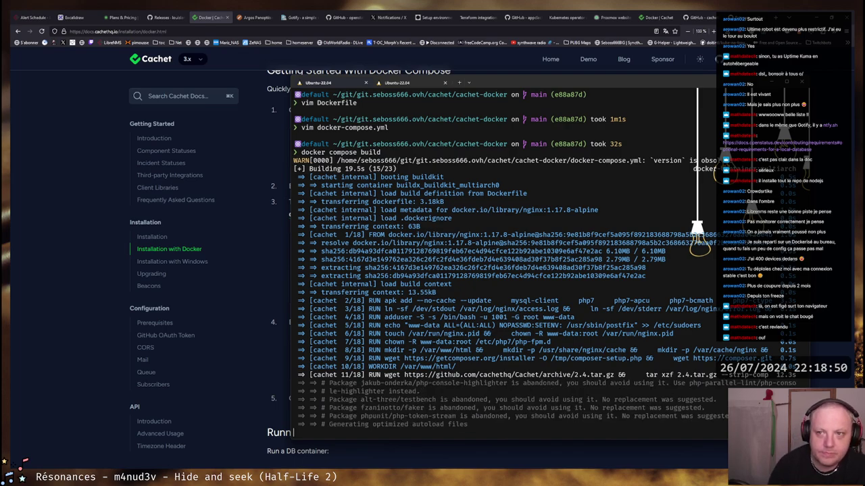
# - Open the v2.4.0...v2.4.1 Full Changelog from the cachet releases and scroll through its diffs
pyautogui.click(165, 17)
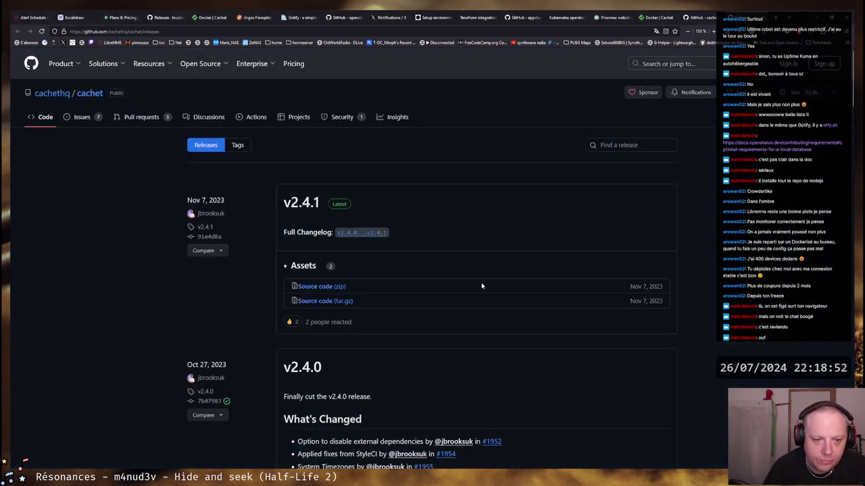
pyautogui.click(383, 234)
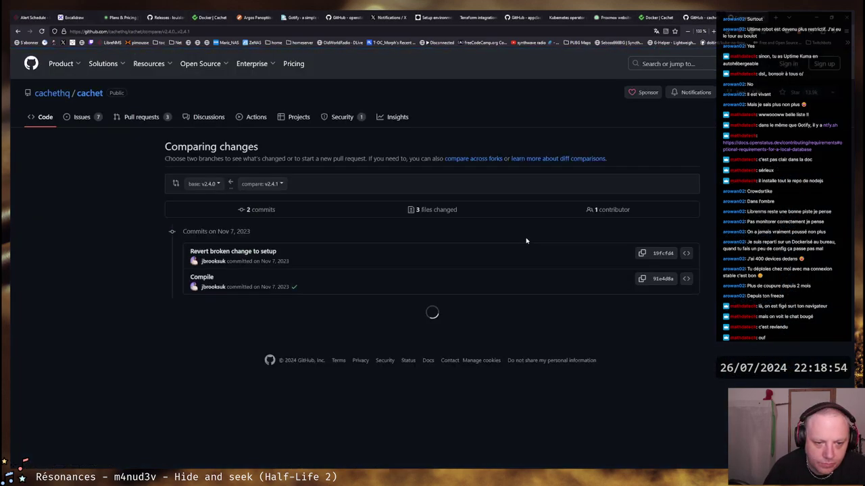
pyautogui.scroll(-5, 526, 241)
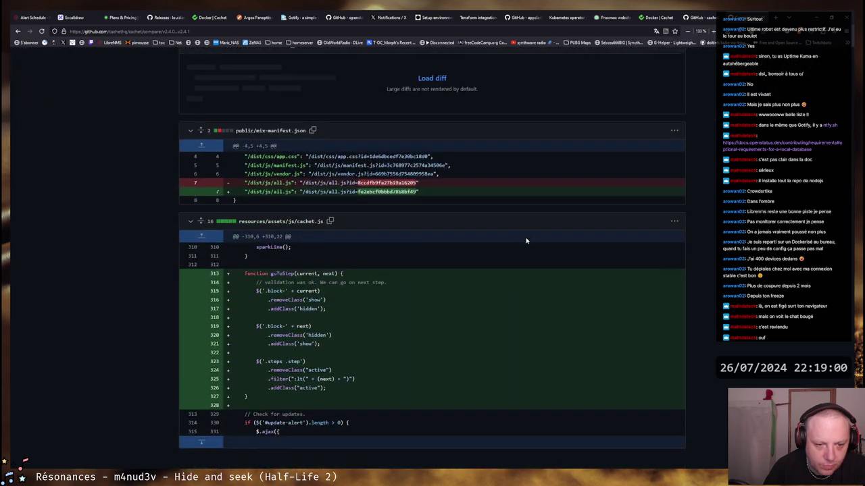
pyautogui.scroll(-1, 527, 240)
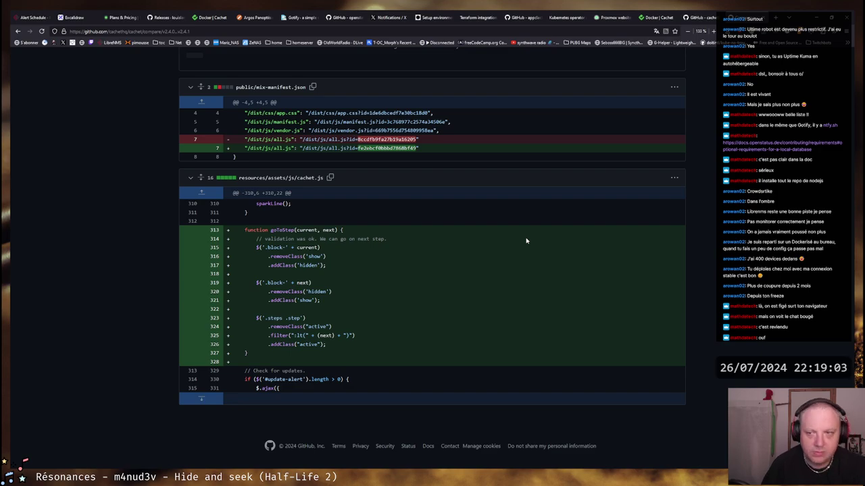
pyautogui.hotkey('alt', 'Tab')
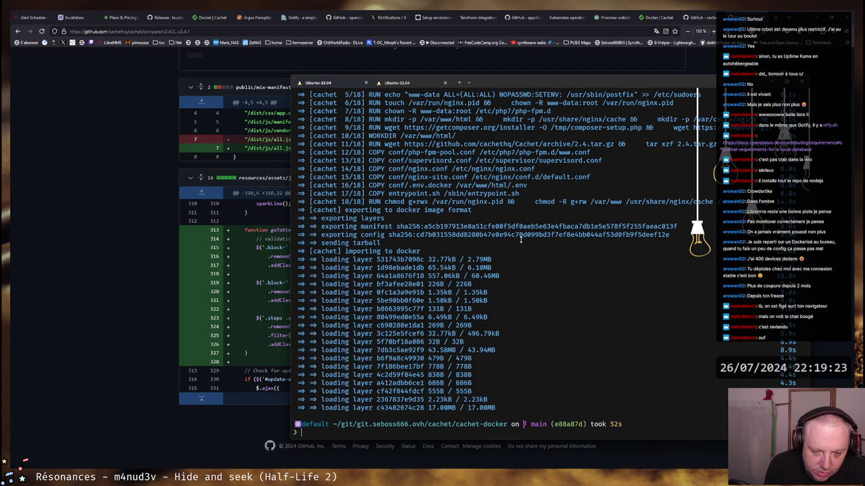
# - List the Docker images and remove cachet-docker-cachet using its copied image ID
pyautogui.write('docker image ')
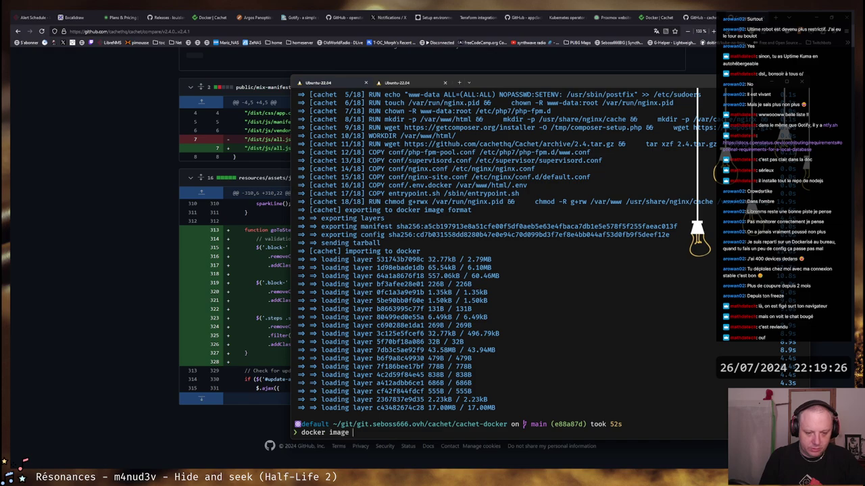
pyautogui.write('ls')
pyautogui.press('Return')
pyautogui.write('docker image rm')
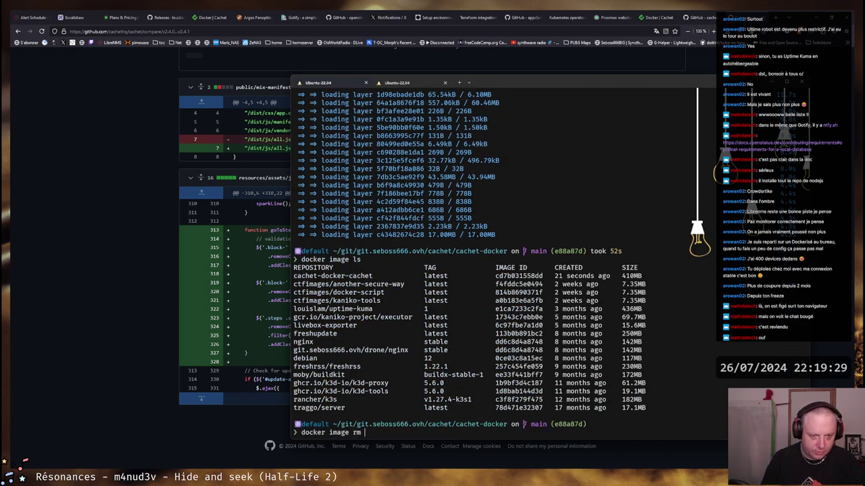
pyautogui.moveTo(294, 277); pyautogui.dragTo(373, 278)
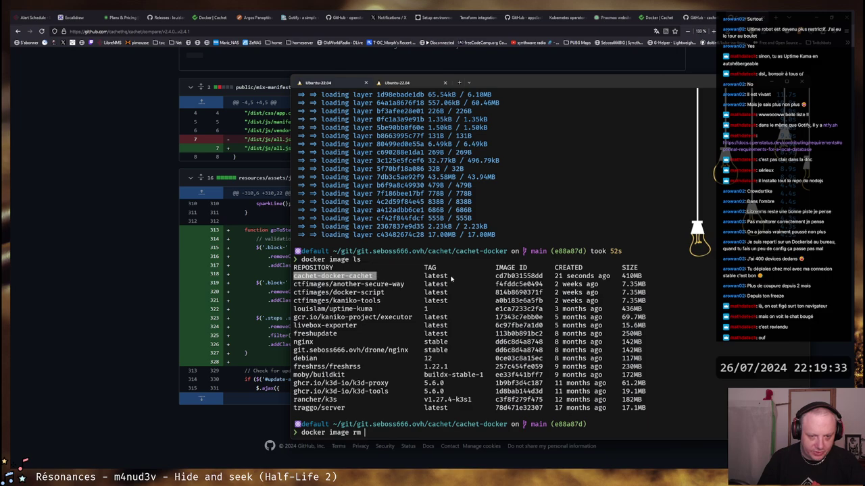
pyautogui.doubleClick(518, 276)
pyautogui.hotkey('ctrl', 'c')
pyautogui.hotkey('ctrl', 'v')
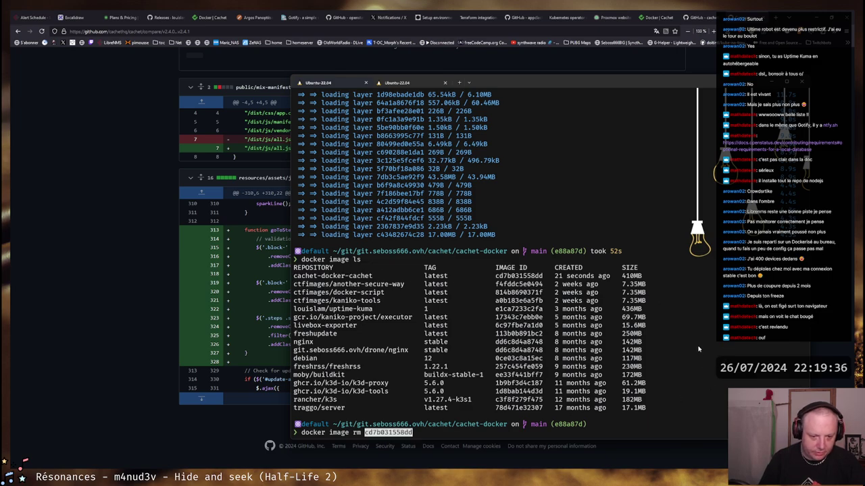
pyautogui.press('Return')
# - Change cachet_ver from 2.4 to 2.4.1 in docker-compose.yml and rerun docker compose build
pyautogui.write('vim docker')
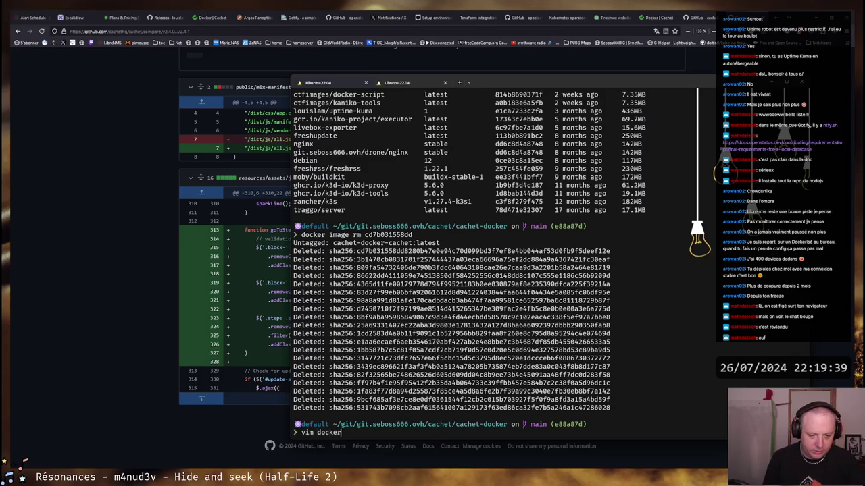
pyautogui.press('Tab')
pyautogui.press('Return')
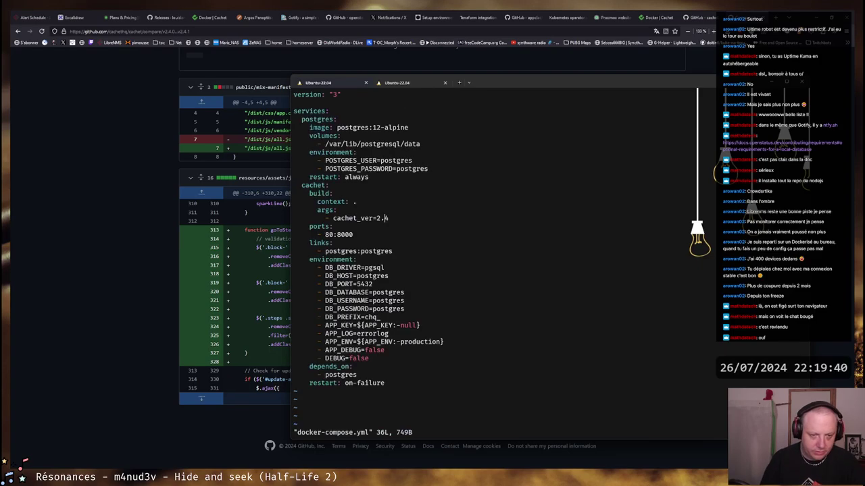
pyautogui.write('i.1')
pyautogui.press('Escape')
pyautogui.write(':wq')
pyautogui.press('Return')
pyautogui.press('Up')
pyautogui.press('Up')
pyautogui.press('Up')
pyautogui.press('Up')
pyautogui.press('Return')
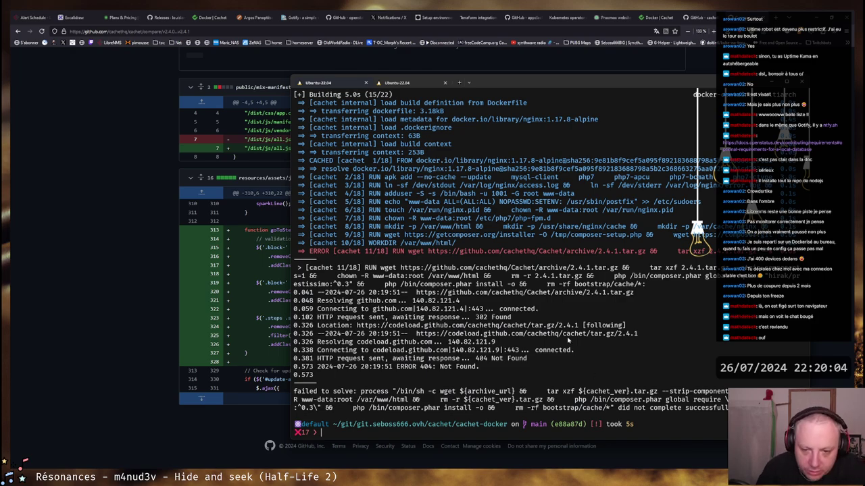
# - Open the cachet v2.4.1 release page from the repository sidebar
pyautogui.click(699, 17)
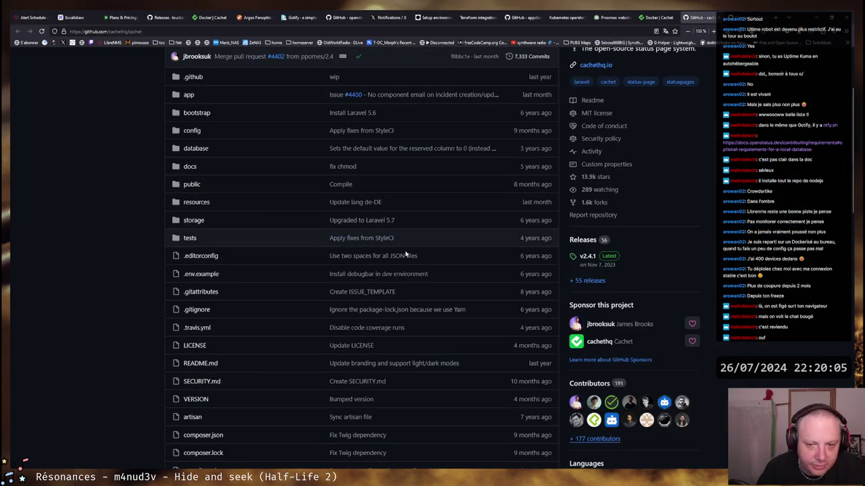
pyautogui.click(587, 256)
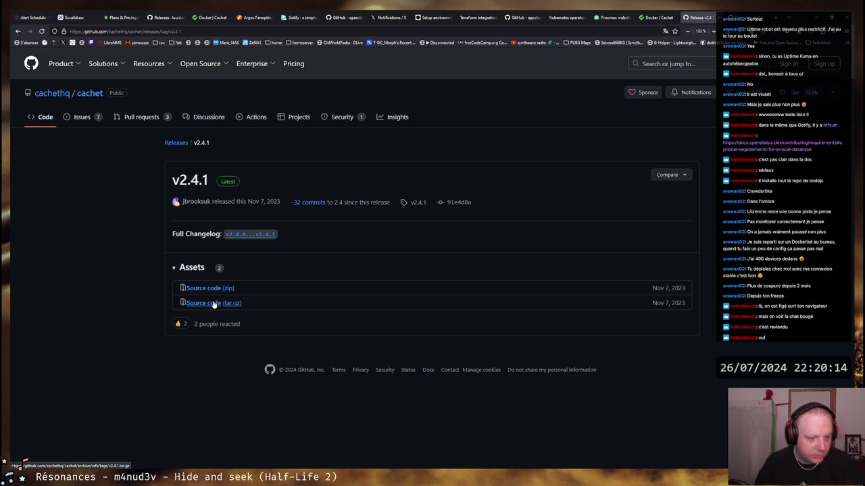
pyautogui.hotkey('alt', 'Tab')
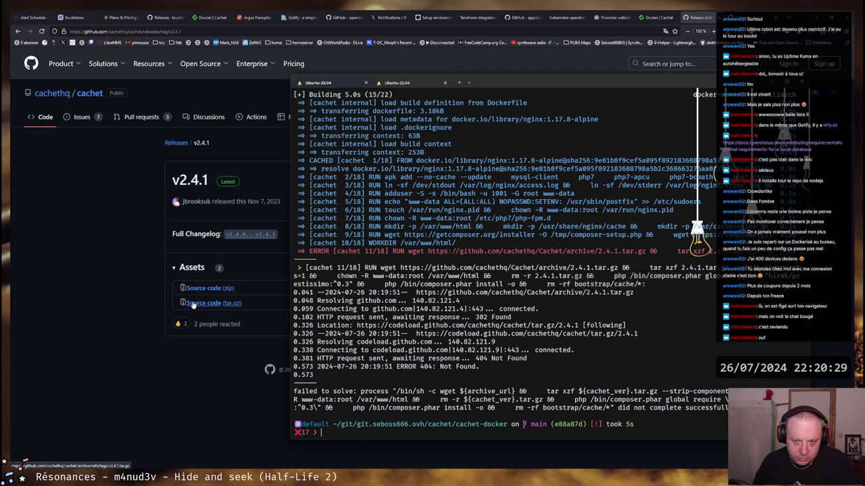
# - Find the earlier build's archive/2.4.tar.gz URL in the scrollback and open it in the browser
pyautogui.scroll(8, 510, 260)
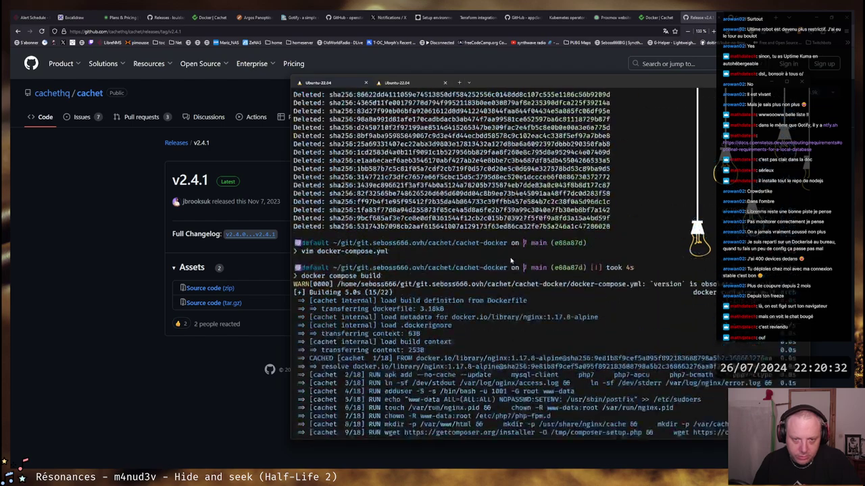
pyautogui.scroll(-10, 511, 260)
pyautogui.scroll(6, 466, 307)
pyautogui.scroll(4, 466, 308)
pyautogui.scroll(-2, 465, 308)
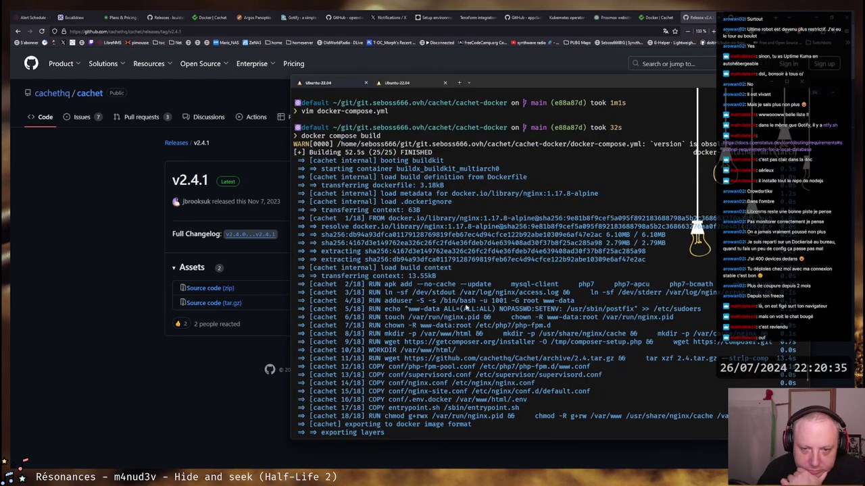
pyautogui.scroll(-3, 437, 210)
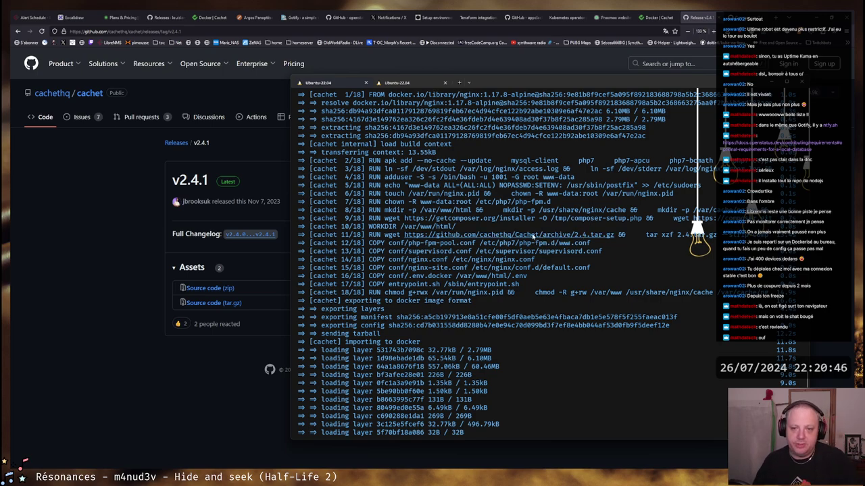
pyautogui.keyDown('ctrl'); pyautogui.click(533, 237); pyautogui.keyUp('ctrl')
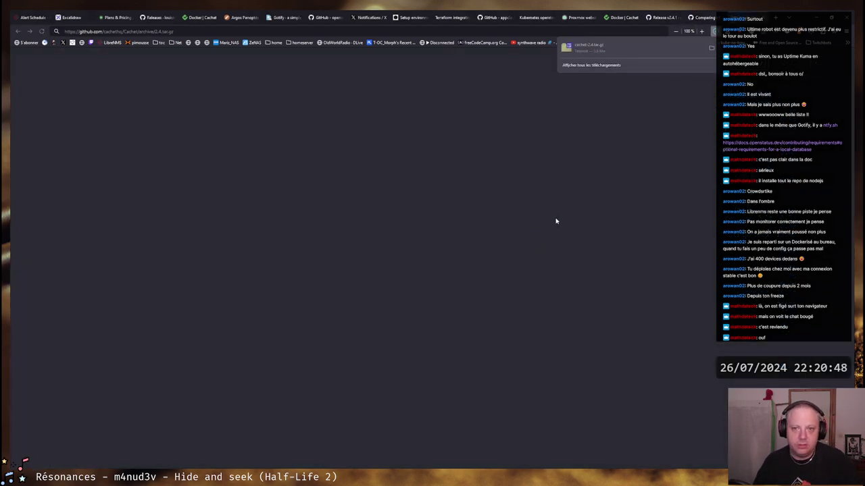
# - Change the archive URL to 2.4.1.tar.gz and load it, getting 404 Not Found
pyautogui.click(160, 31)
pyautogui.click(160, 31)
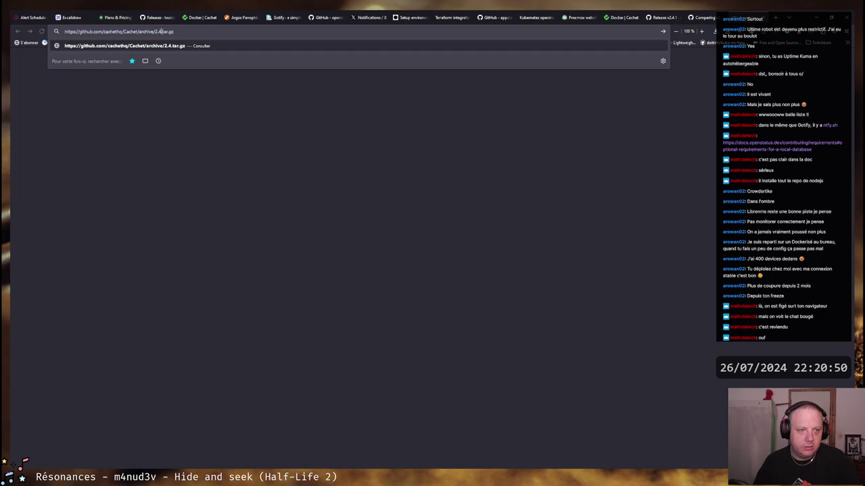
pyautogui.write('.1')
pyautogui.press('BackSpace')
pyautogui.write('.1')
pyautogui.press('Return')
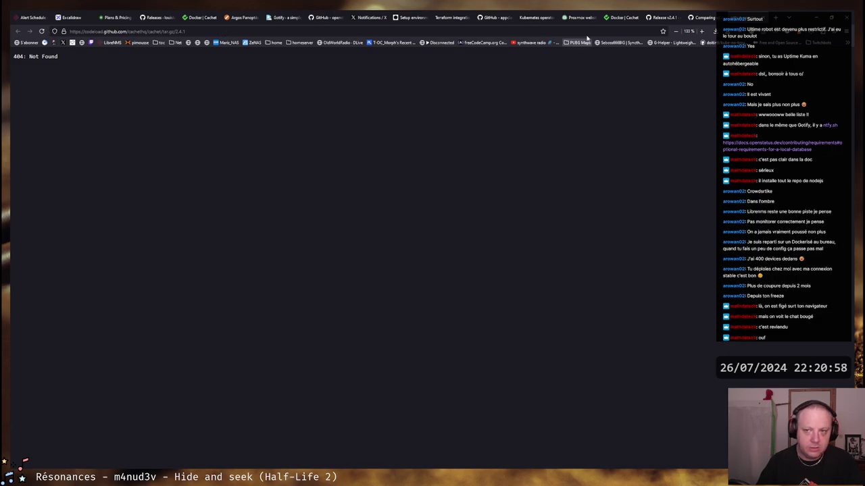
# - Go to the cachet releases and show the repository's Tags list
pyautogui.click(702, 18)
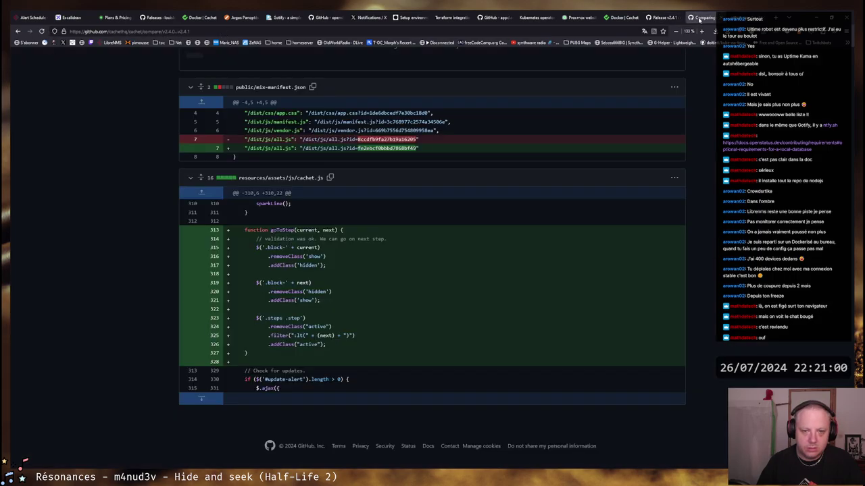
pyautogui.click(664, 18)
pyautogui.hotkey('alt', 'Left')
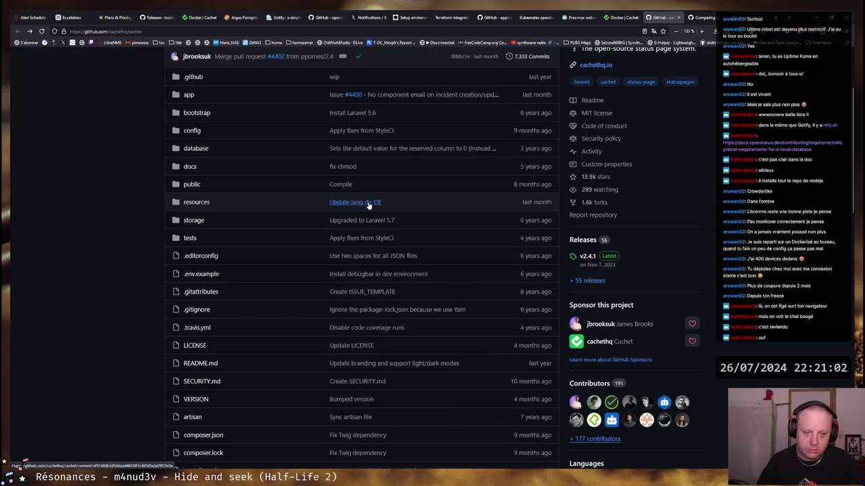
pyautogui.click(582, 241)
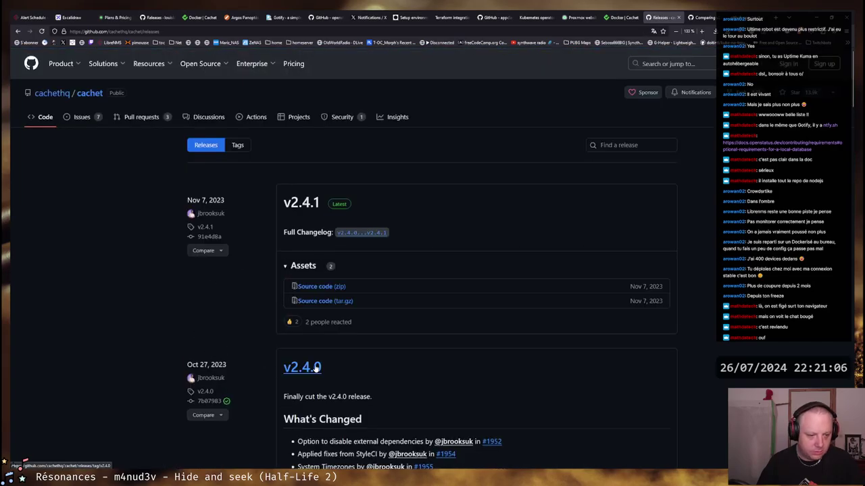
pyautogui.click(245, 147)
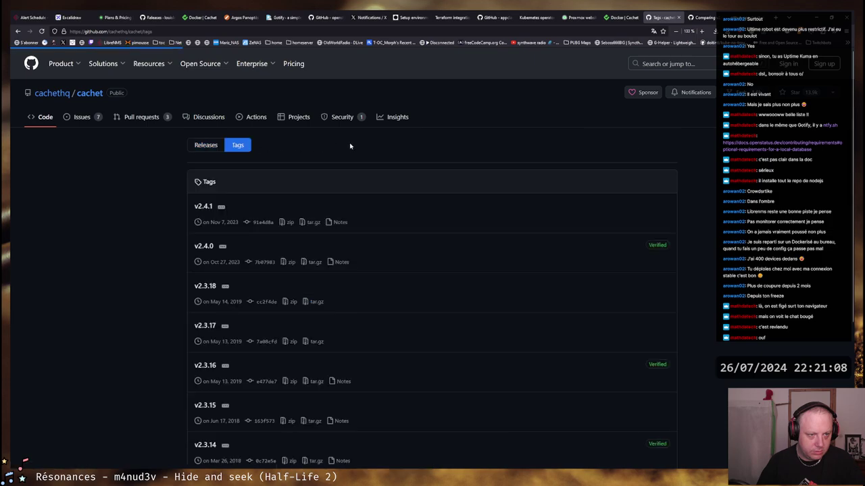
pyautogui.scroll(-3, 510, 198)
pyautogui.scroll(3, 510, 200)
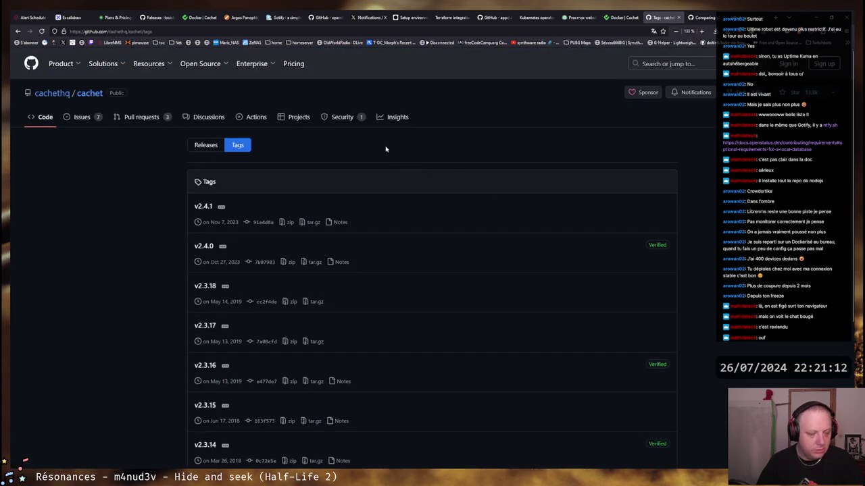
# - Reopen docker-compose.yml in vi, adjust the version value, and save with :wq
pyautogui.hotkey('alt', 'Left')
pyautogui.scroll(-1, 398, 153)
pyautogui.hotkey('alt', 'Tab')
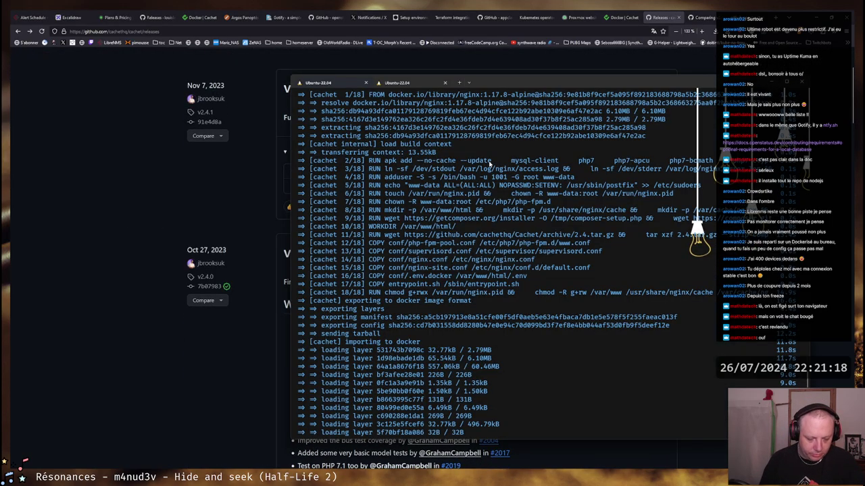
pyautogui.write('vi docker-compose.yml')
pyautogui.press('Return')
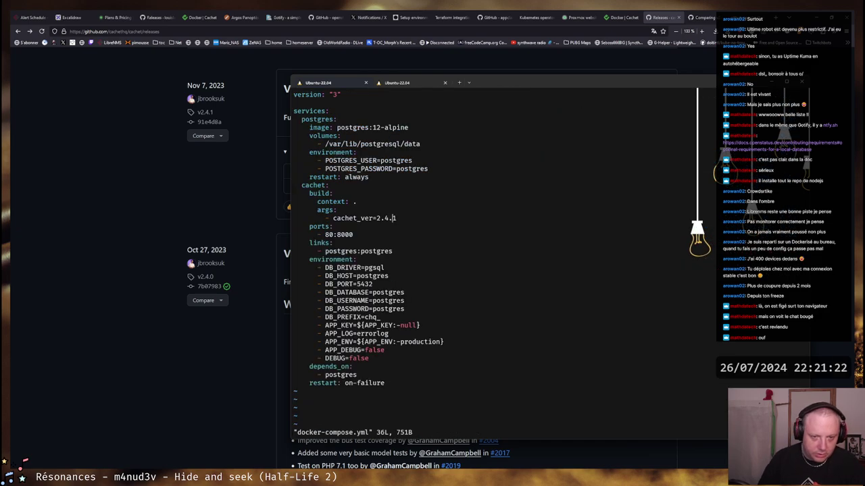
pyautogui.press('Right')
pyautogui.press('a')
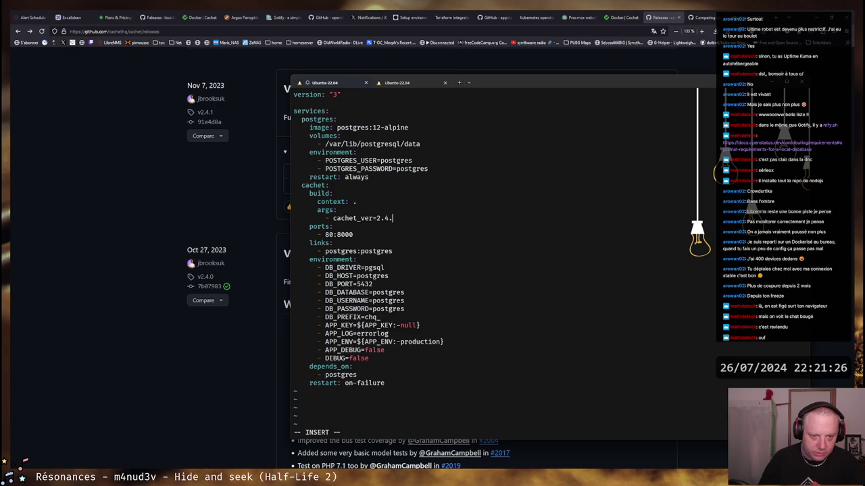
pyautogui.press('Escape')
pyautogui.write('wq')
pyautogui.press('Return')
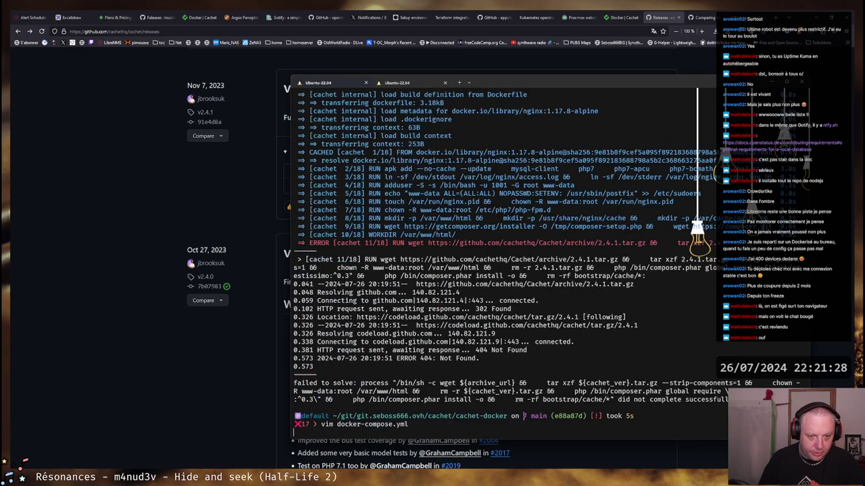
# - Recall docker compose build via history search and rebuild the Cachet image
pyautogui.hotkey('ctrl', 'r')
pyautogui.write('docker compose')
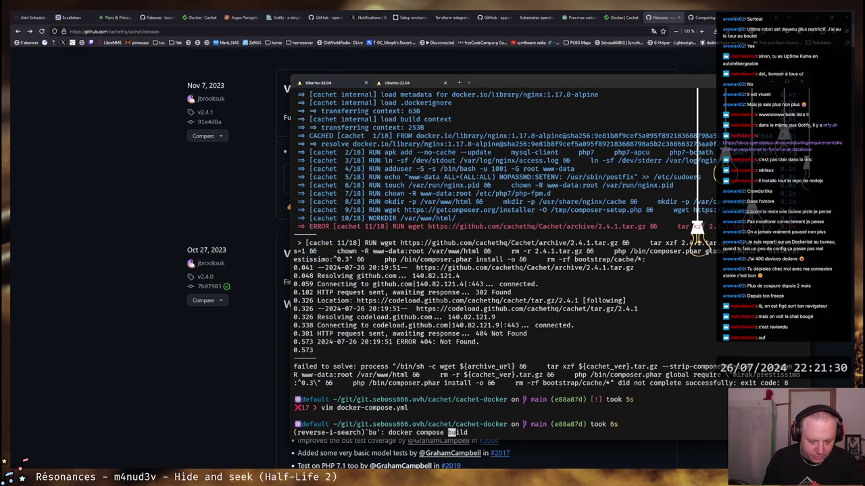
pyautogui.press('Return')
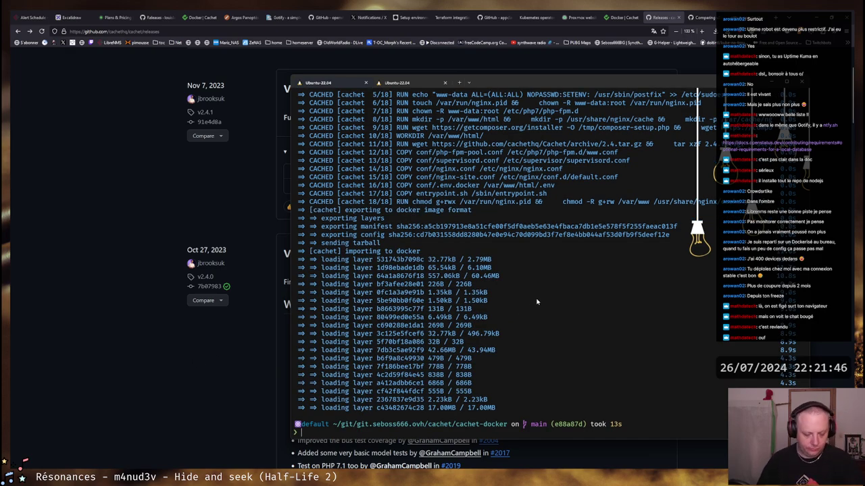
# - Run docker compose up to start the Cachet and Postgres containers
pyautogui.write('docker compose up')
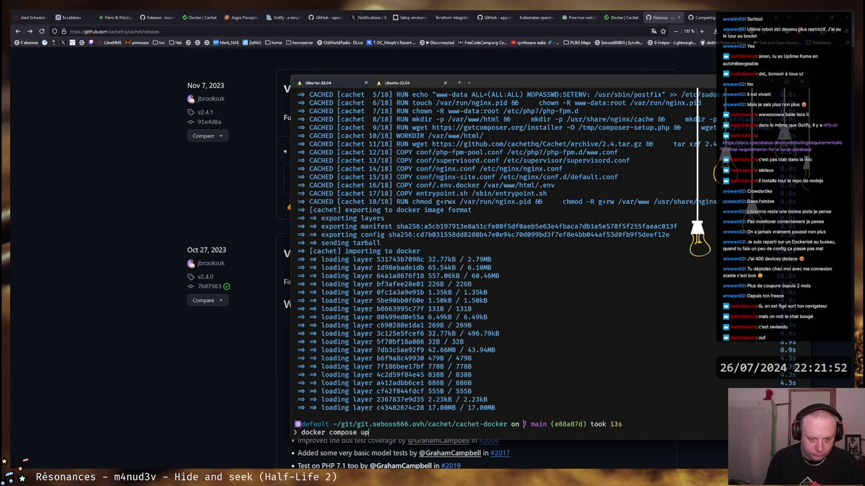
pyautogui.press('Return')
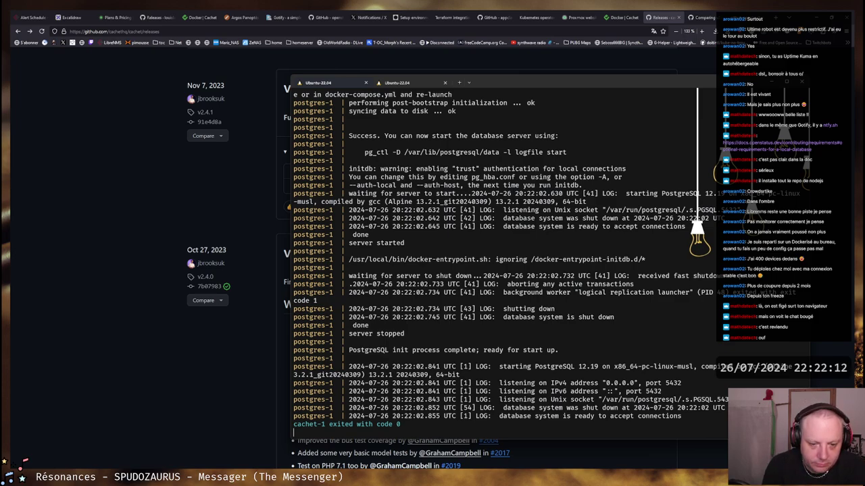
pyautogui.press('Return')
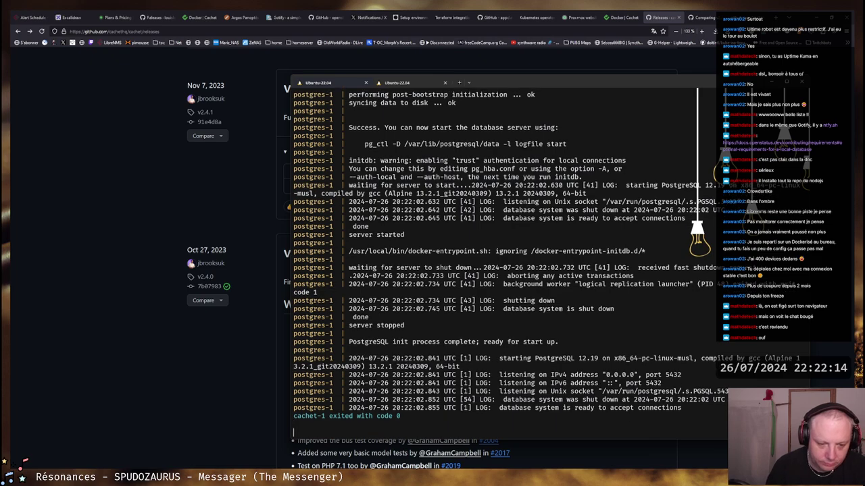
# - Copy the APP_KEY suggested in the error, stop the containers, and enter the vim command
pyautogui.scroll(8, 445, 290)
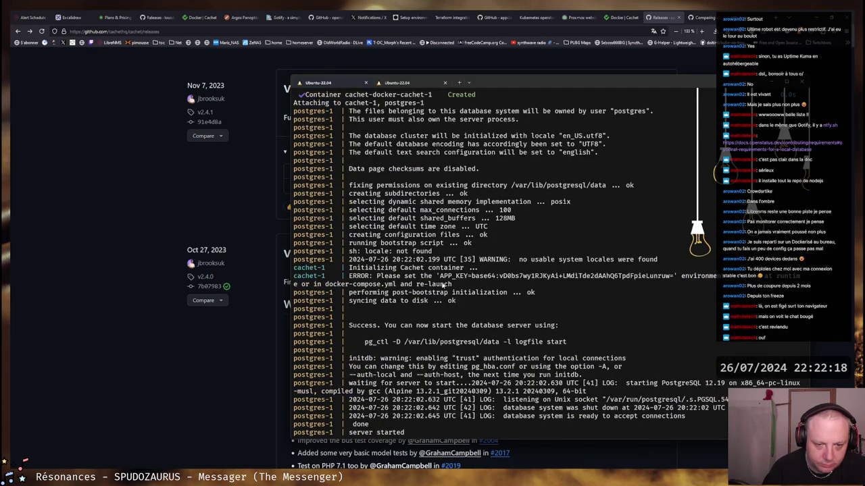
pyautogui.scroll(-6, 445, 287)
pyautogui.scroll(2, 374, 179)
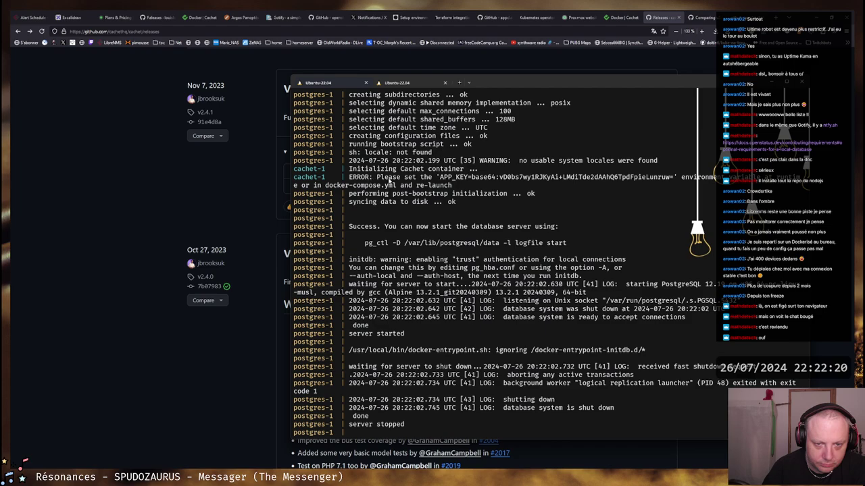
pyautogui.moveTo(440, 179); pyautogui.dragTo(672, 179)
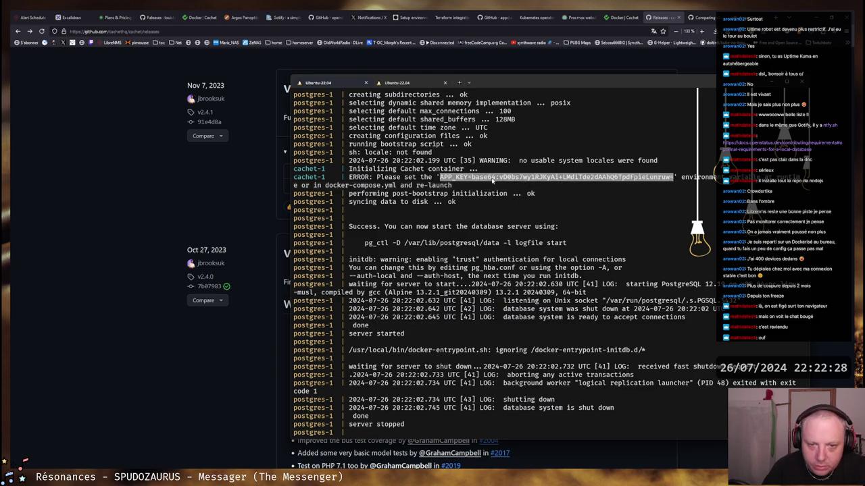
pyautogui.hotkey('ctrl', 'c')
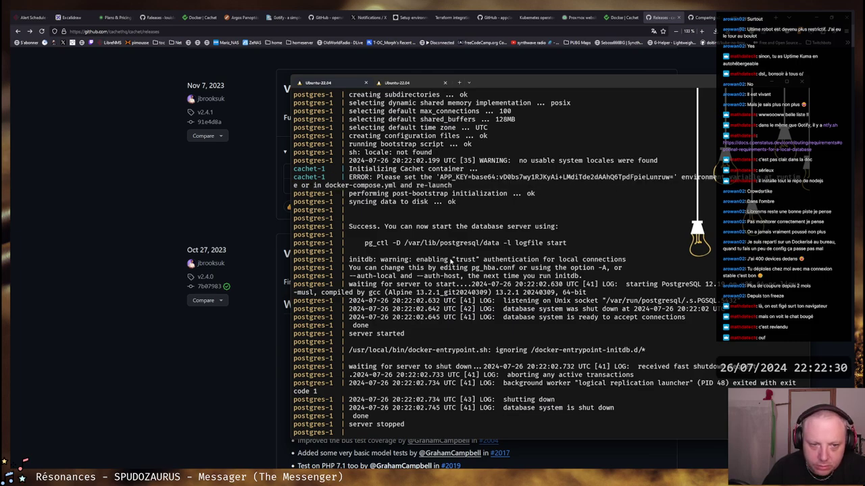
pyautogui.hotkey('ctrl', 'c')
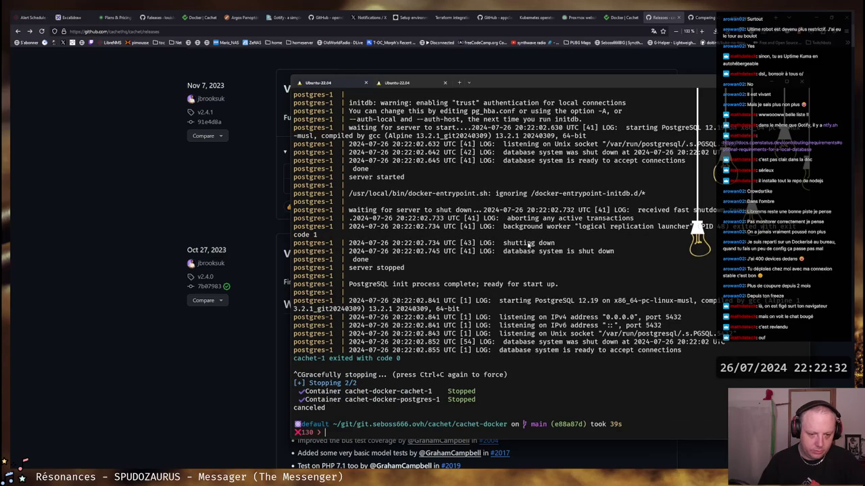
pyautogui.write('vim dock')
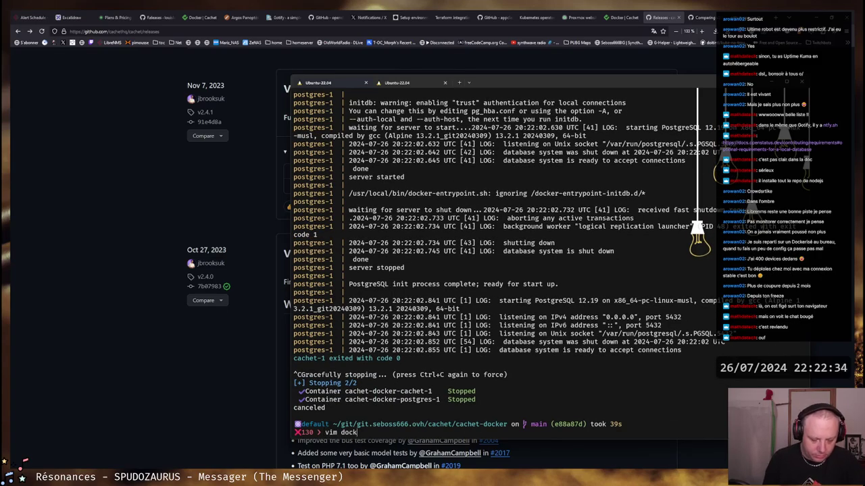
pyautogui.write('er-compose.yml')
# - Inspect the APP_KEY setting in docker-compose.yml and quit vim without changes
pyautogui.press('Return')
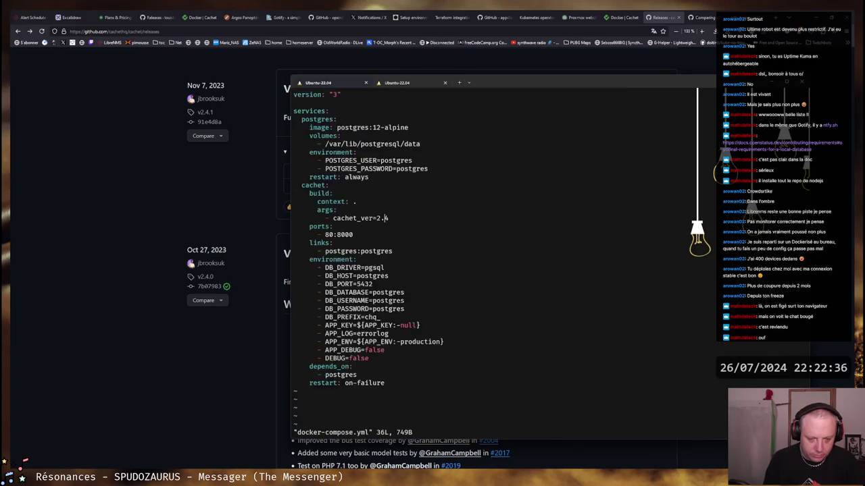
pyautogui.click(385, 325)
pyautogui.press('b')
pyautogui.press('b')
pyautogui.press('b')
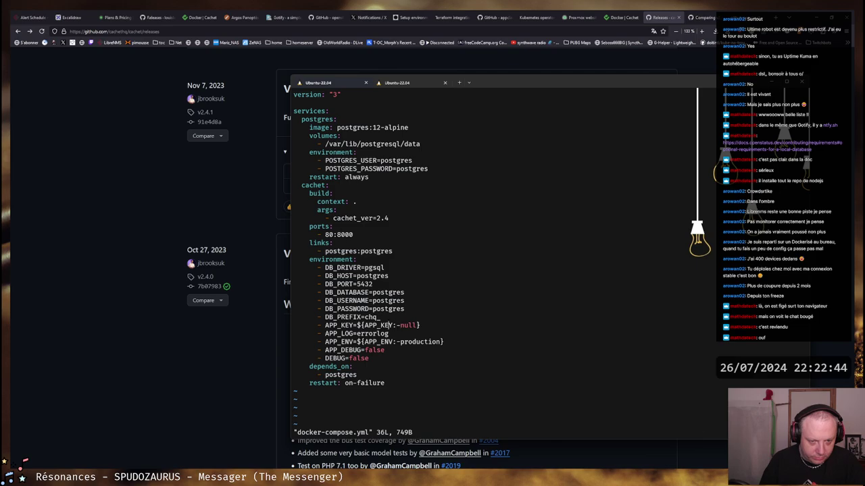
pyautogui.press('b')
pyautogui.press('b')
pyautogui.press('b')
pyautogui.press('b')
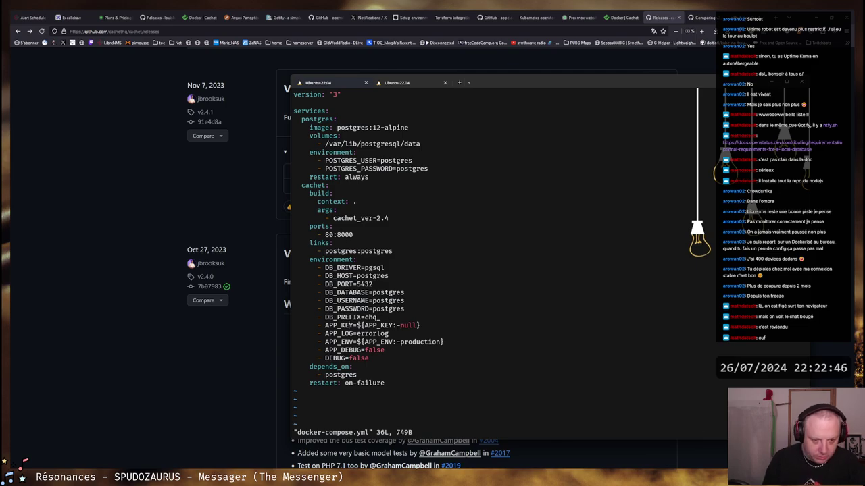
pyautogui.write(':q')
pyautogui.press('Return')
# - Export the copied APP_KEY in the shell, fixing the typo, and rerun docker compose up
pyautogui.write('exporet')
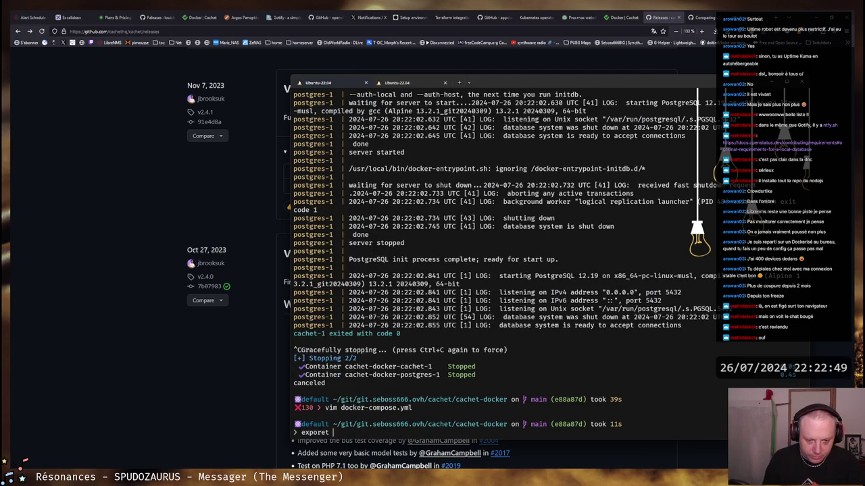
pyautogui.hotkey('ctrl', 'v')
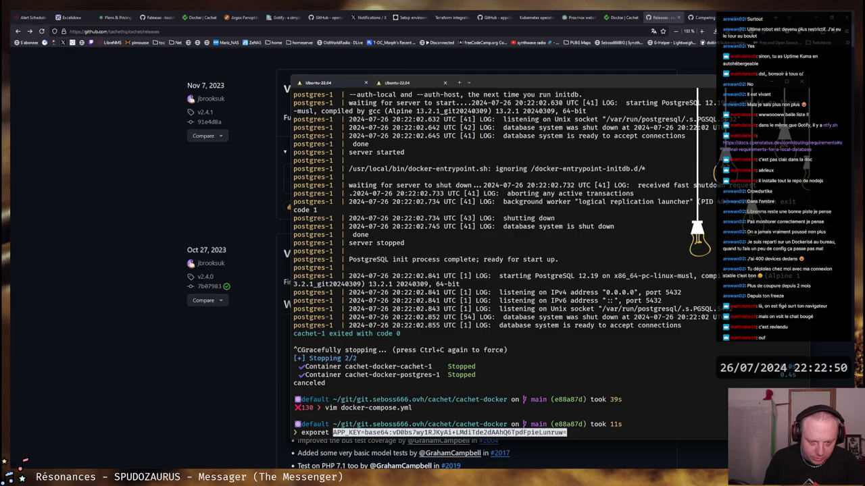
pyautogui.press('Return')
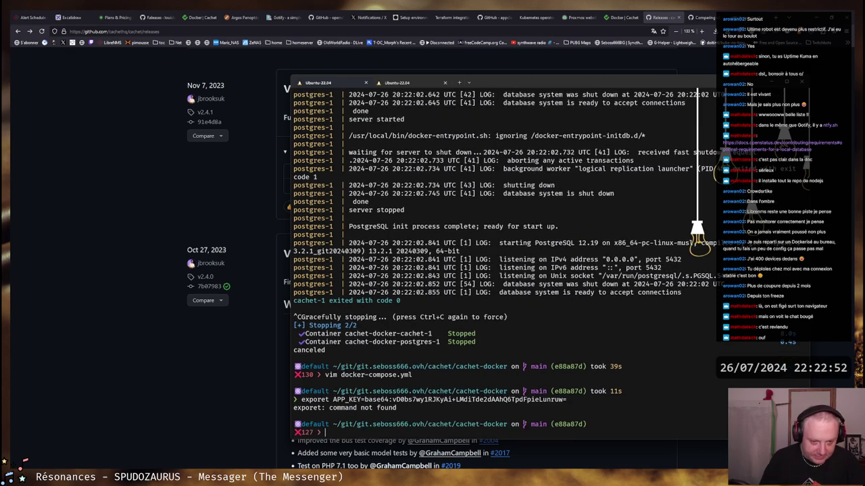
pyautogui.press('Up')
pyautogui.press('Home')
pyautogui.press('BackSpace')
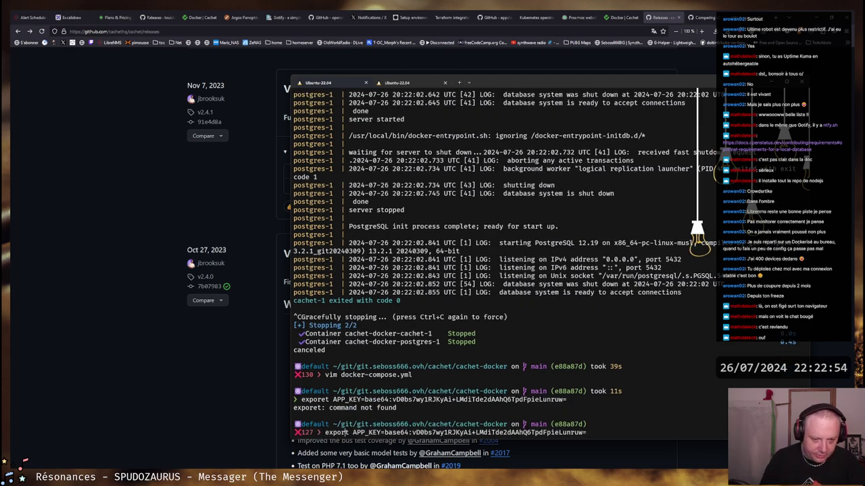
pyautogui.press('Return')
pyautogui.write('docker compose up')
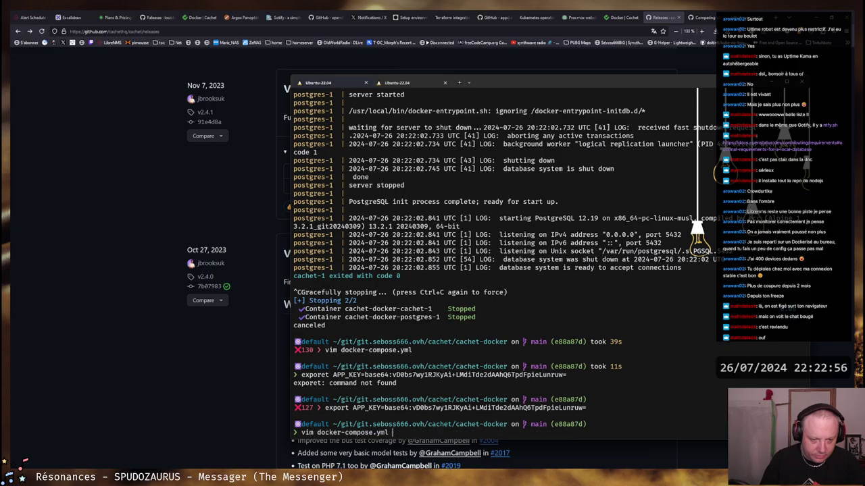
pyautogui.press('Return')
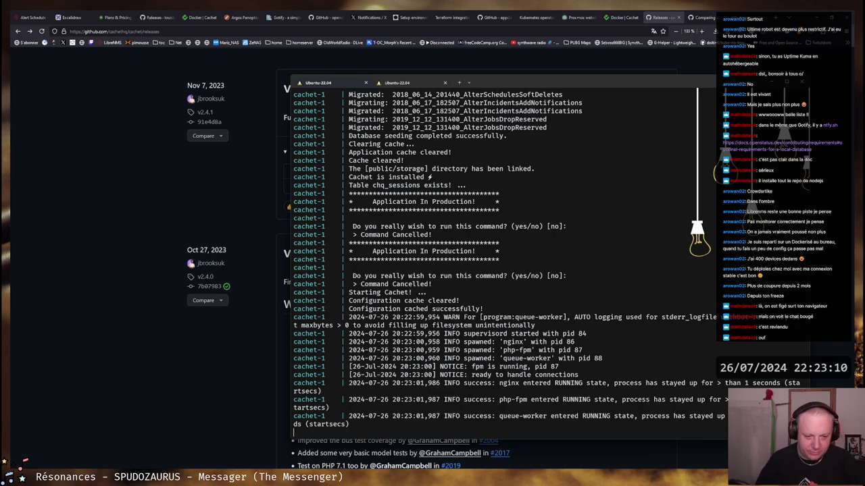
# - Stop the cachet-docker-cachet-1 and cachet-docker-postgres-1 containers with Ctrl+C
pyautogui.hotkey('ctrl', 'c')
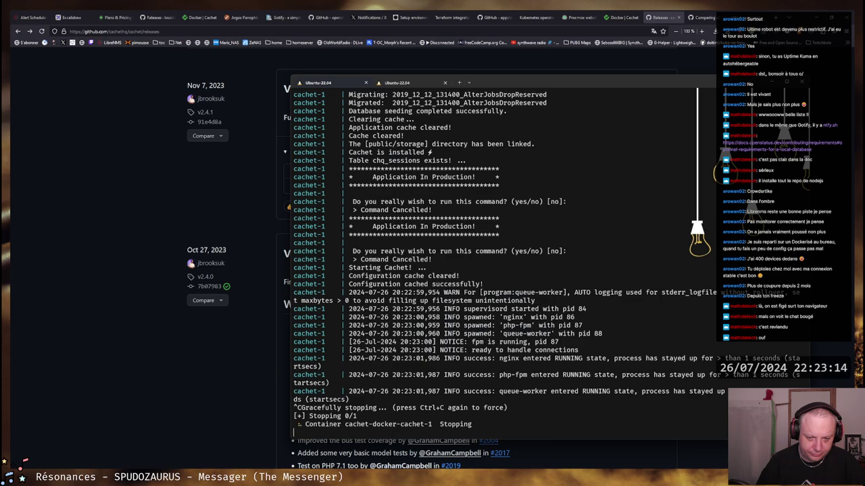
pyautogui.hotkey('alt', 'Tab')
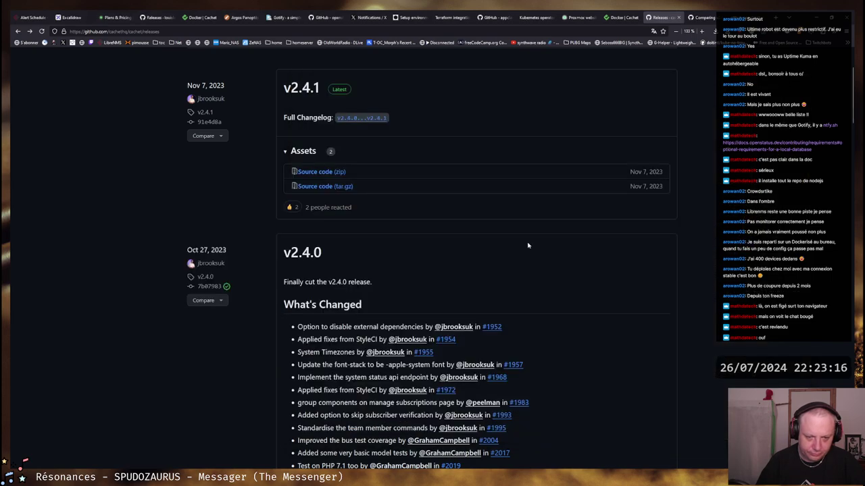
pyautogui.hotkey('alt', 'Tab')
pyautogui.scroll(5, 473, 223)
pyautogui.scroll(-5, 494, 149)
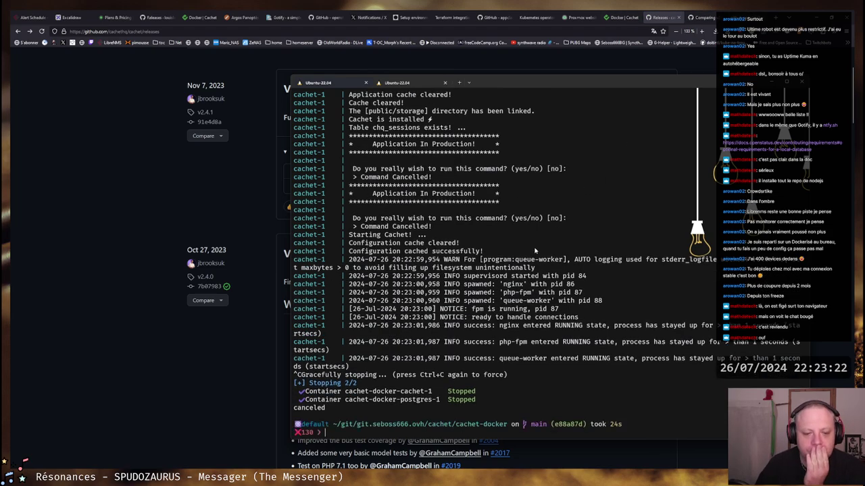
# - Start the Cachet containers detached with 'docker compose up -d' and list them with docker container ps
pyautogui.press('Up')
pyautogui.write('-d')
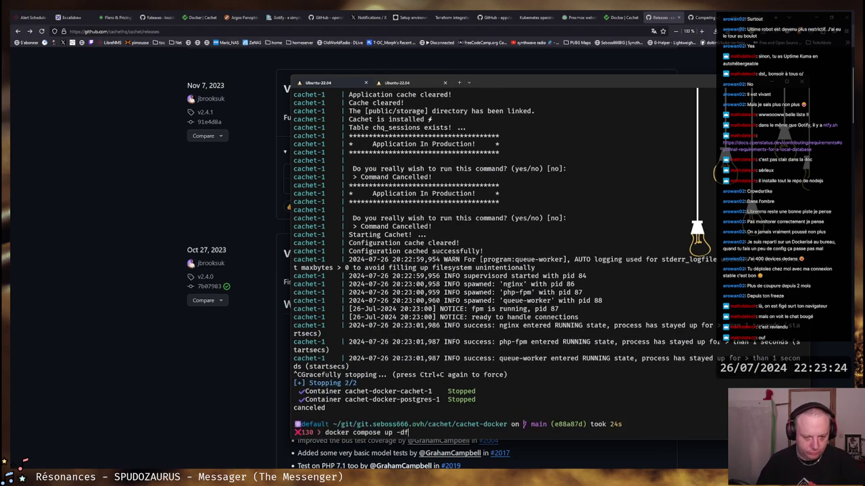
pyautogui.press('Return')
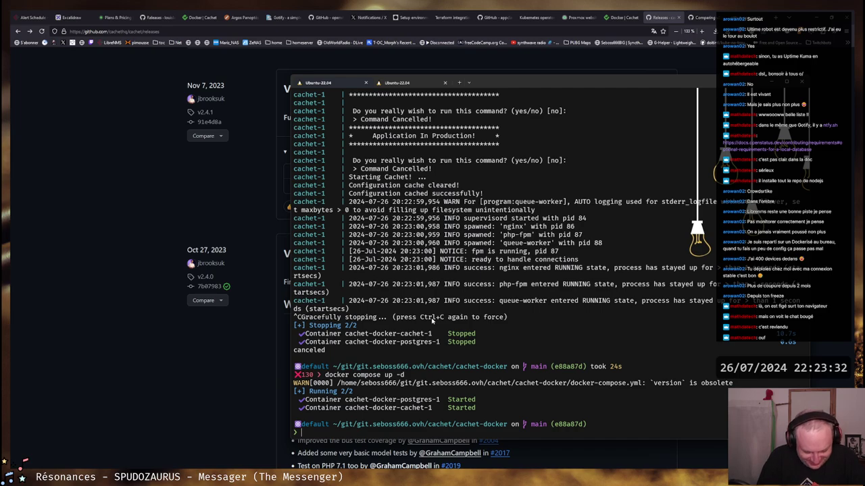
pyautogui.write('docker container ps')
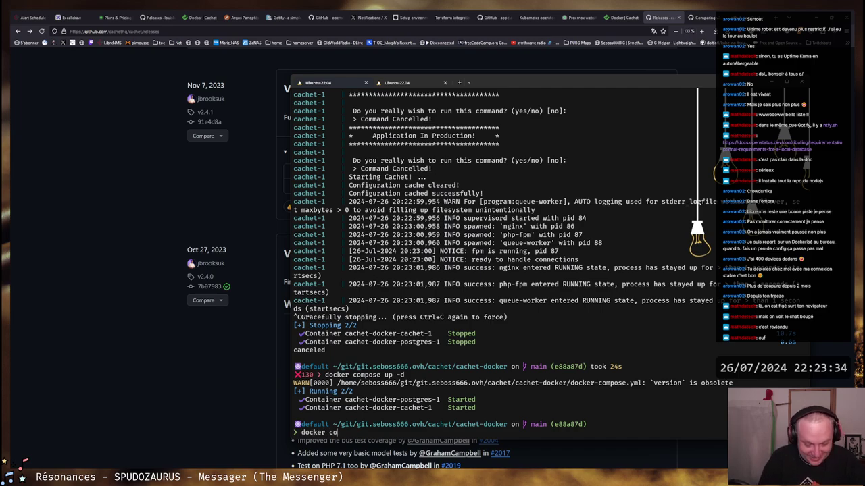
pyautogui.press('Return')
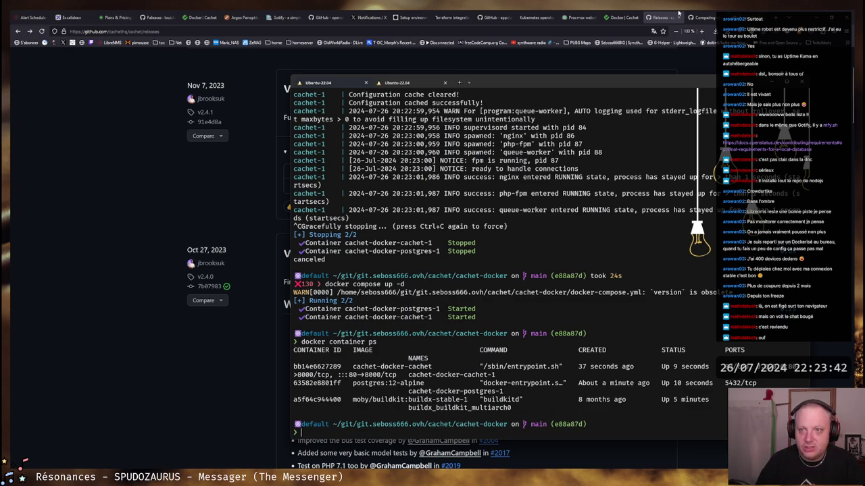
# - Load localhost:8000 in Firefox
pyautogui.click(701, 17)
pyautogui.hotkey('ctrl', 'l')
pyautogui.write('localhost:8000')
pyautogui.press('Return')
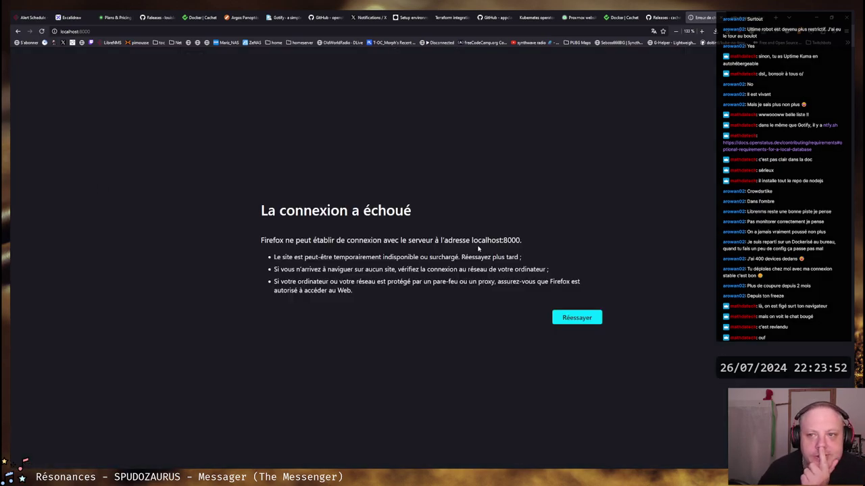
# - Inspect the cachet container's 8000/tcp port mapping in the docker ps output
pyautogui.click(104, 30)
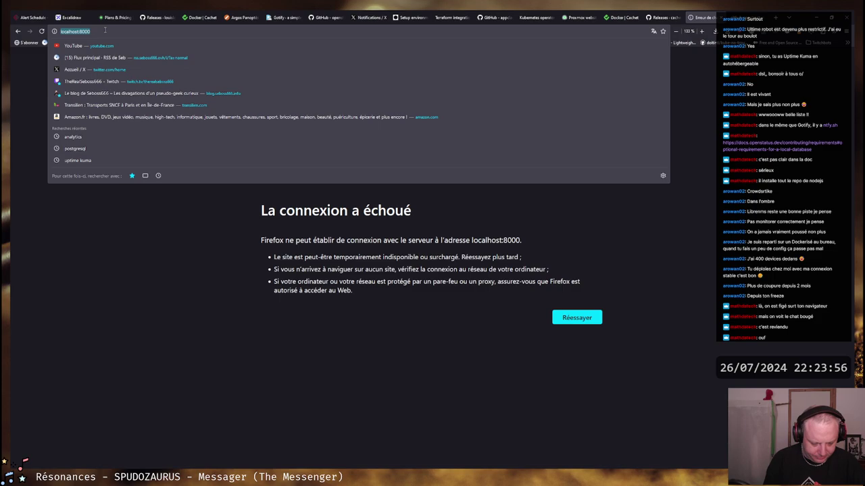
pyautogui.write('3001')
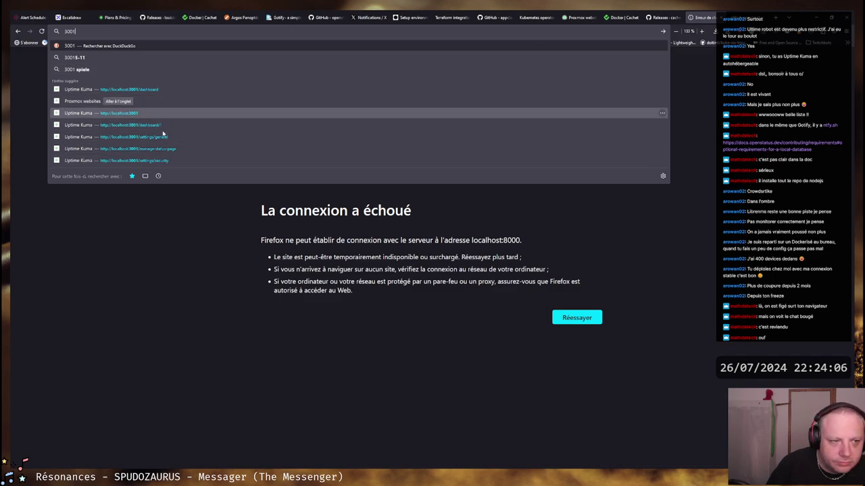
pyautogui.hotkey('alt', 'Tab')
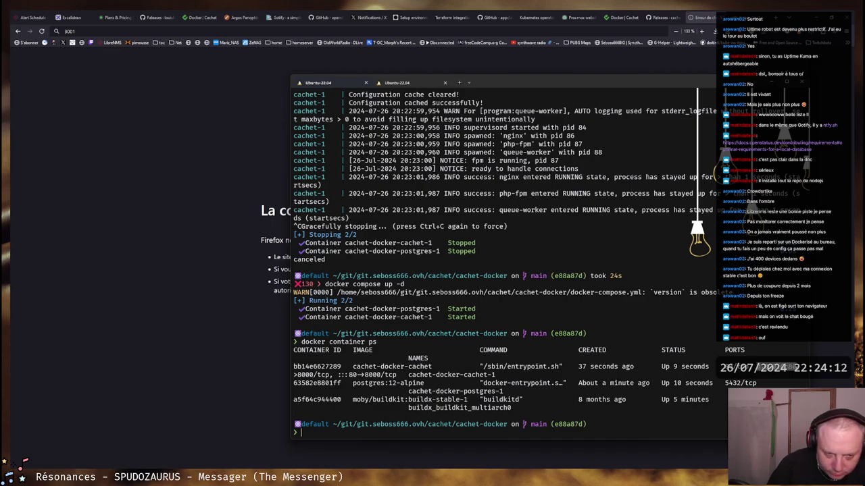
pyautogui.tripleClick(676, 374)
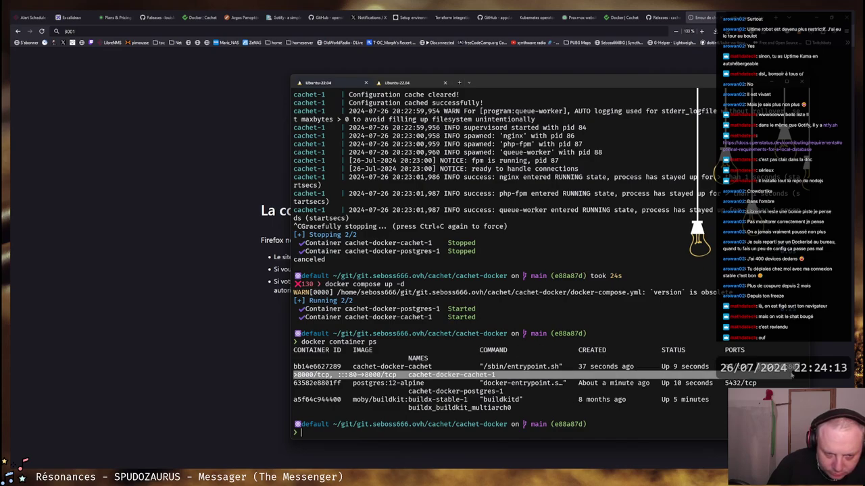
pyautogui.click(320, 374)
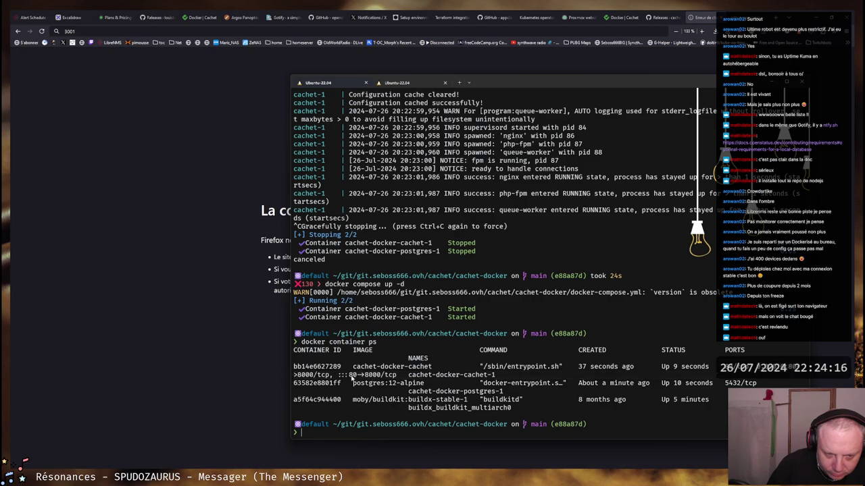
pyautogui.moveTo(297, 376); pyautogui.dragTo(387, 376)
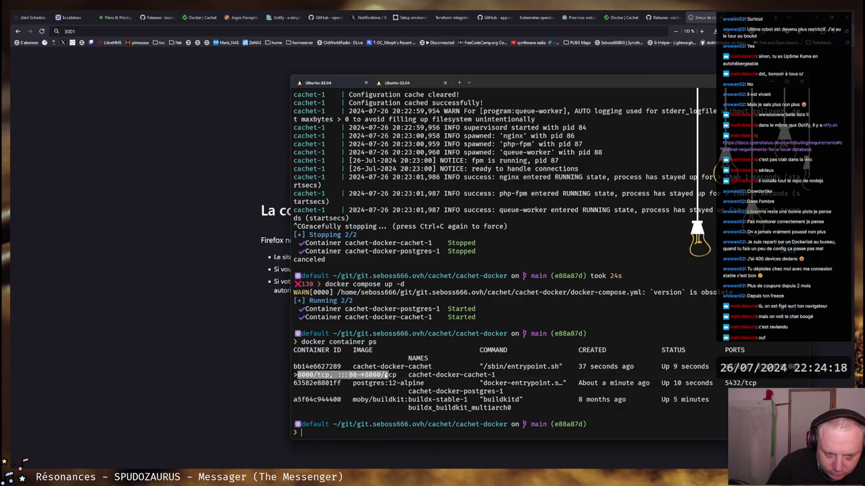
pyautogui.hotkey('ctrl', 'c')
pyautogui.hotkey('alt', 'Tab')
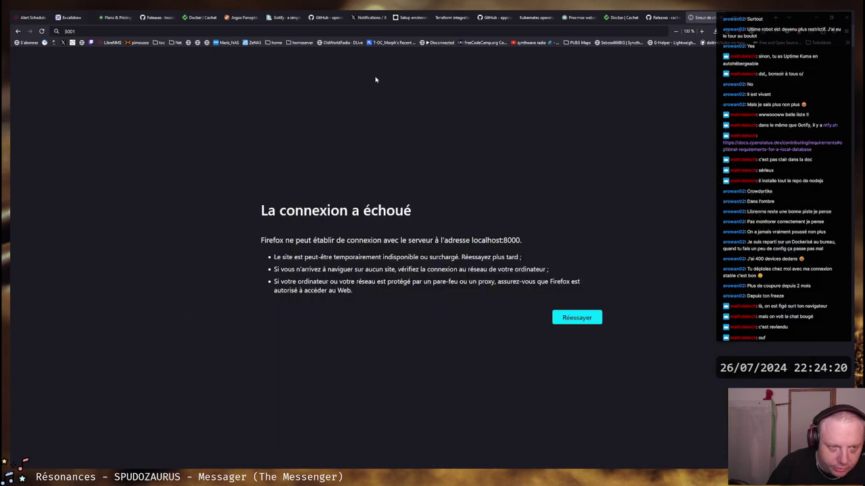
# - Load 127.0.0.1:8000 in Firefox and reload the page
pyautogui.click(73, 29)
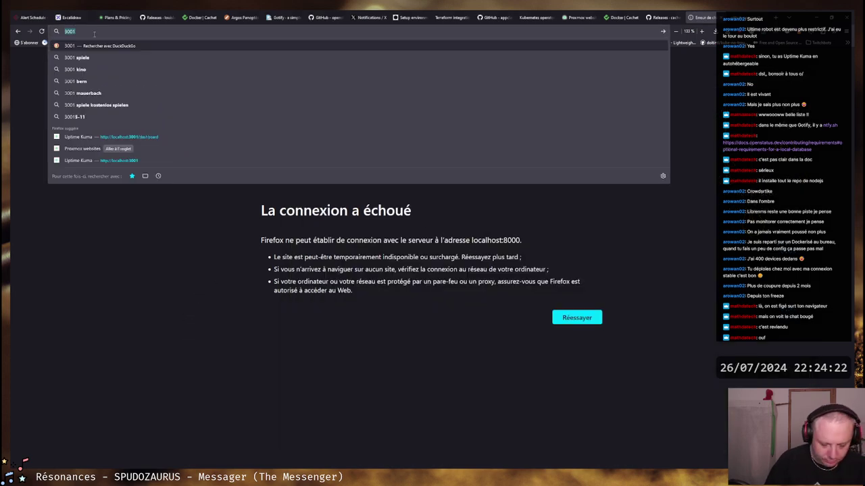
pyautogui.write('127.0.0.')
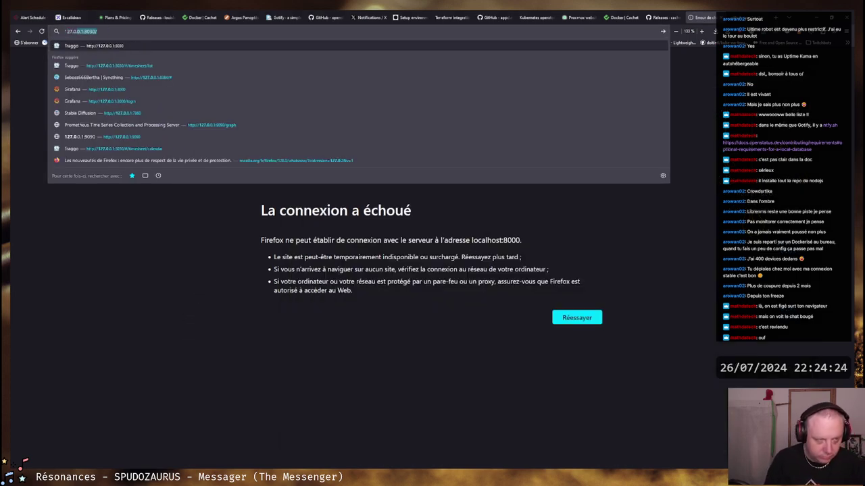
pyautogui.write('1:')
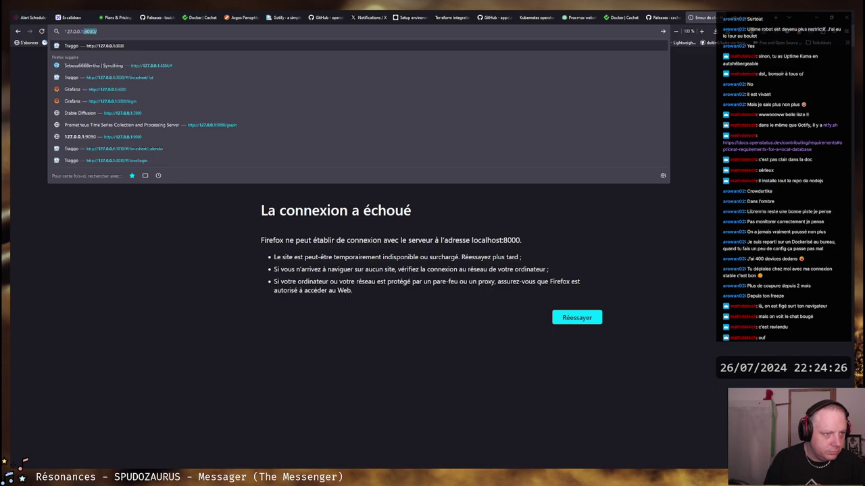
pyautogui.write('8000')
pyautogui.press('Return')
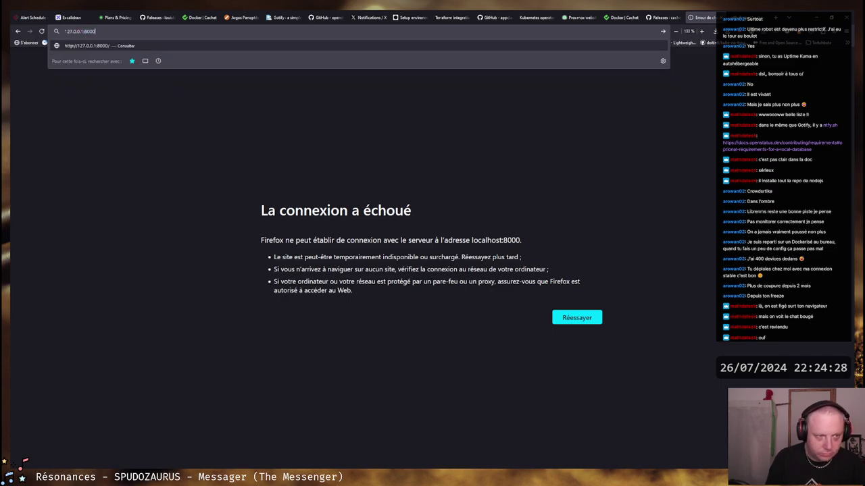
pyautogui.hotkey('alt', 'Tab')
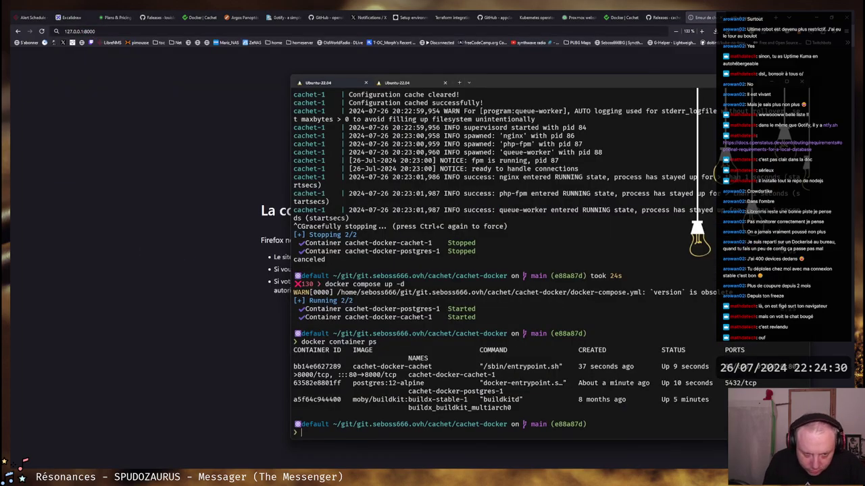
pyautogui.hotkey('alt', 'Tab')
pyautogui.press('F5')
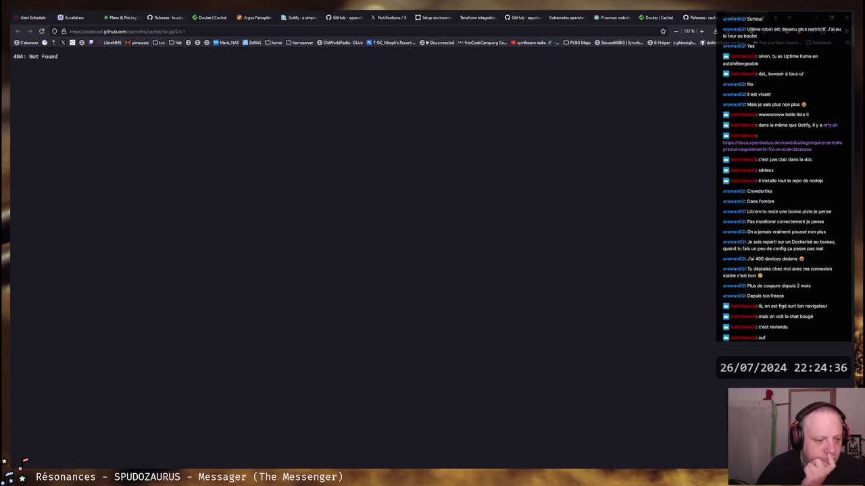
# - Test port 8000 with curl 127.0.0.1:8000 and relist the running containers
pyautogui.hotkey('alt', 'Tab')
pyautogui.write('curl 1')
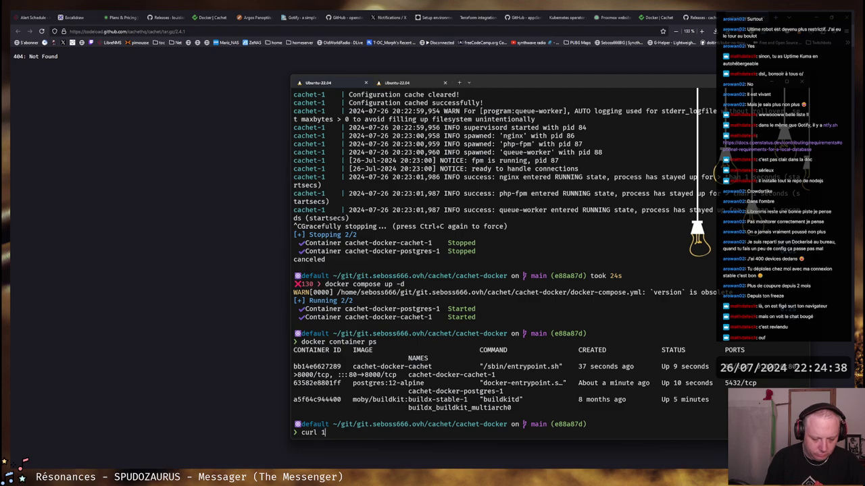
pyautogui.write('27.0.0.1:8000')
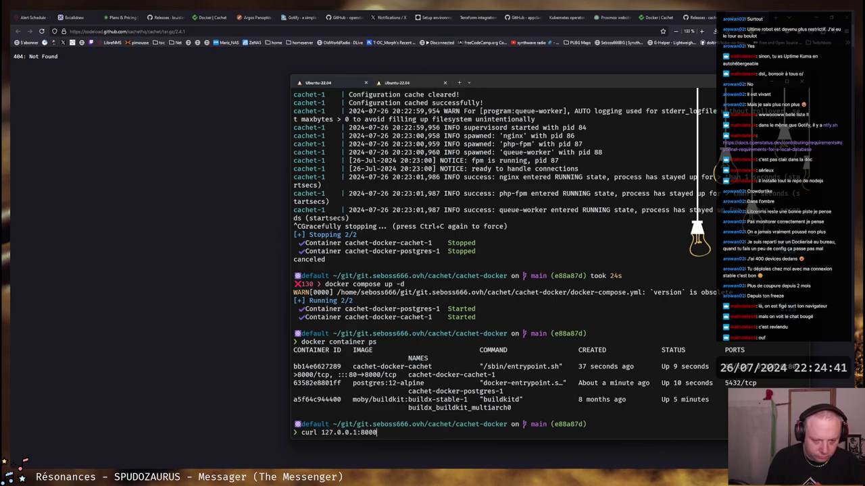
pyautogui.press('Return')
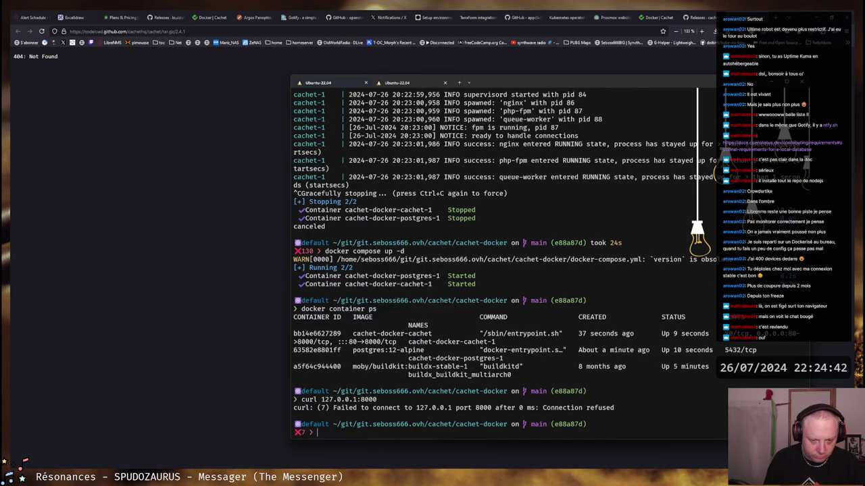
pyautogui.press('Up')
pyautogui.press('Up')
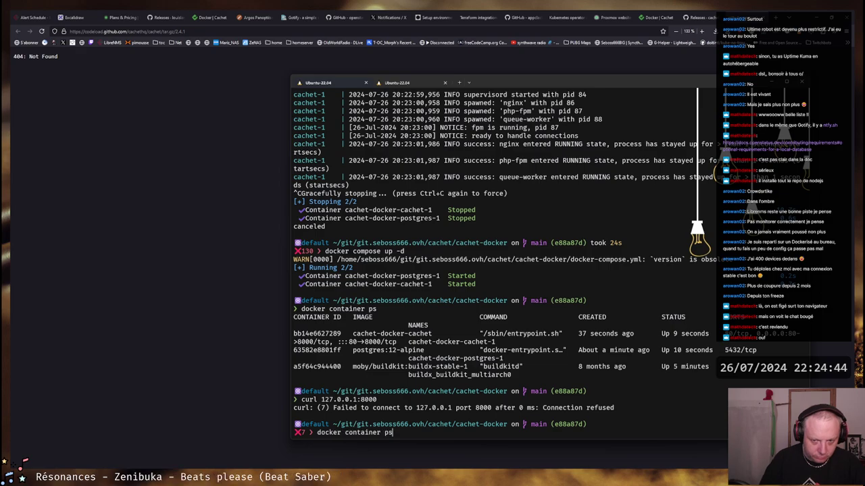
pyautogui.press('Return')
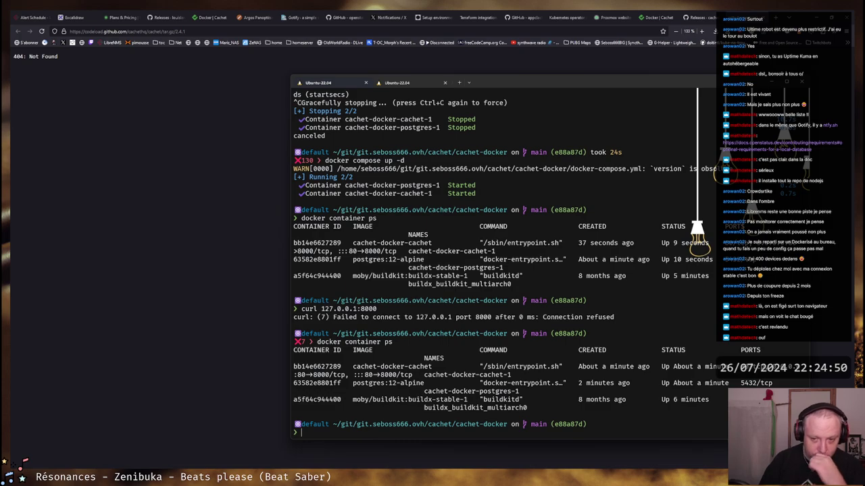
# - Build a docker container logs command with the pasted cachet-docker-cachet-1 name
pyautogui.write('docker container ps')
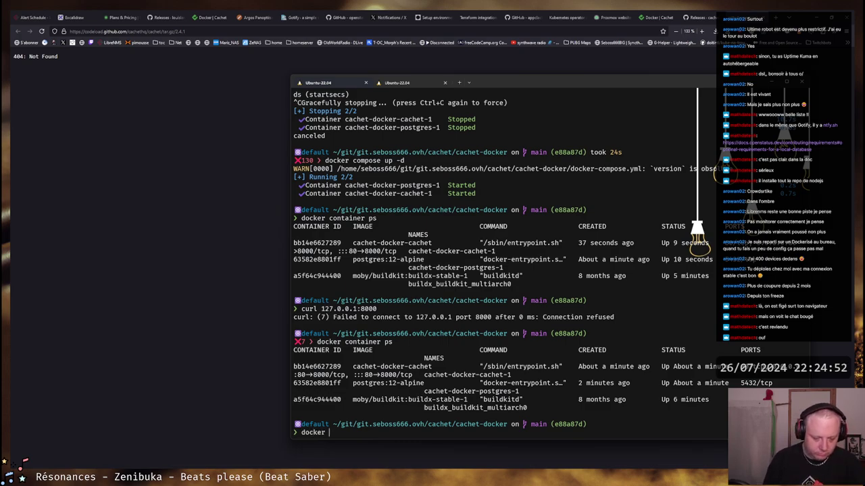
pyautogui.press('BackSpace')
pyautogui.press('BackSpace')
pyautogui.press('BackSpace')
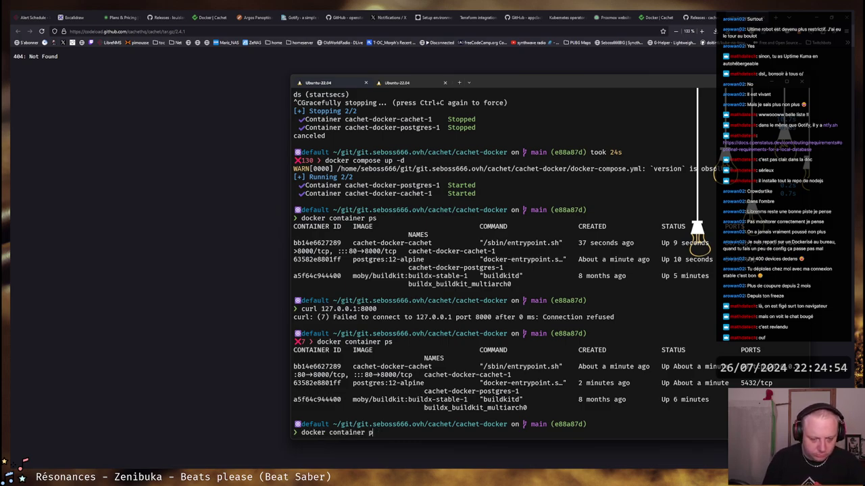
pyautogui.write('logs')
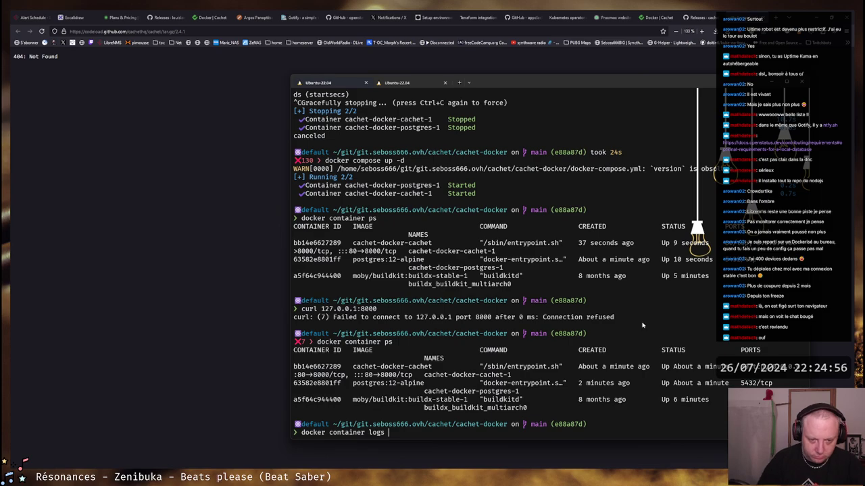
pyautogui.moveTo(425, 374); pyautogui.dragTo(513, 375)
pyautogui.rightClick(486, 415)
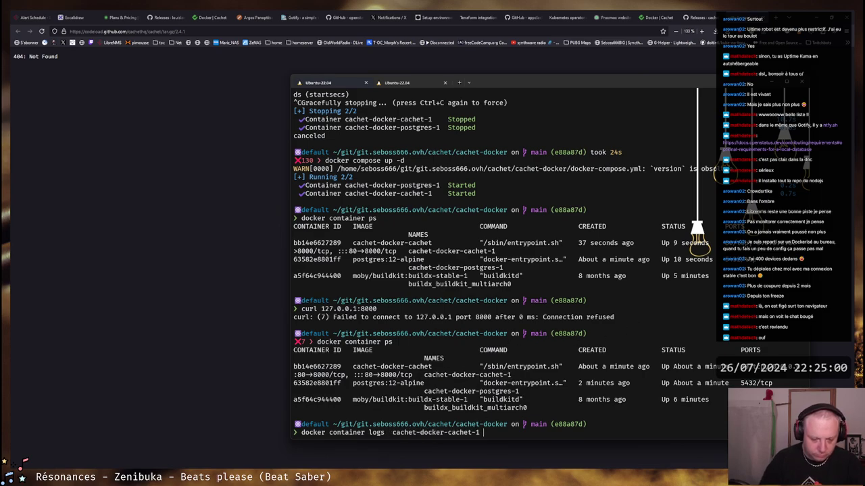
# - View the cachet-docker-cachet-1 logs, stop them, and rerun the curl test on 127.0.0.1:8000
pyautogui.press('Return')
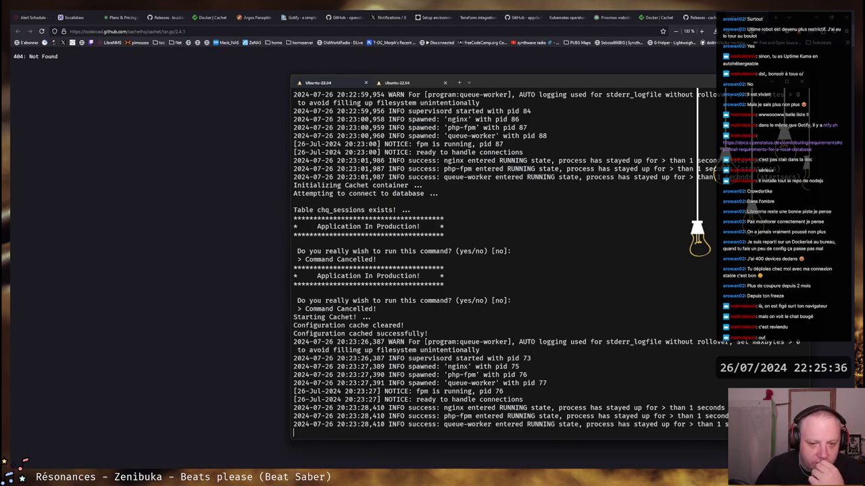
pyautogui.hotkey('ctrl', 'c')
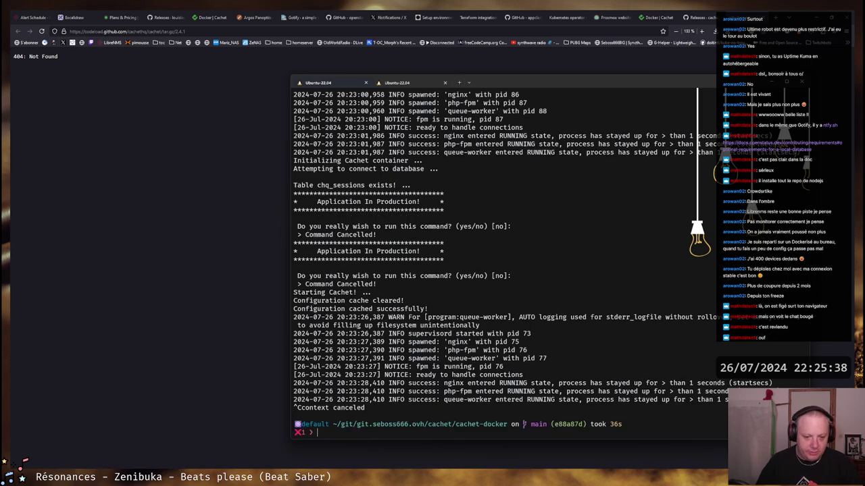
pyautogui.hotkey('ctrl', 'r')
pyautogui.write('curl')
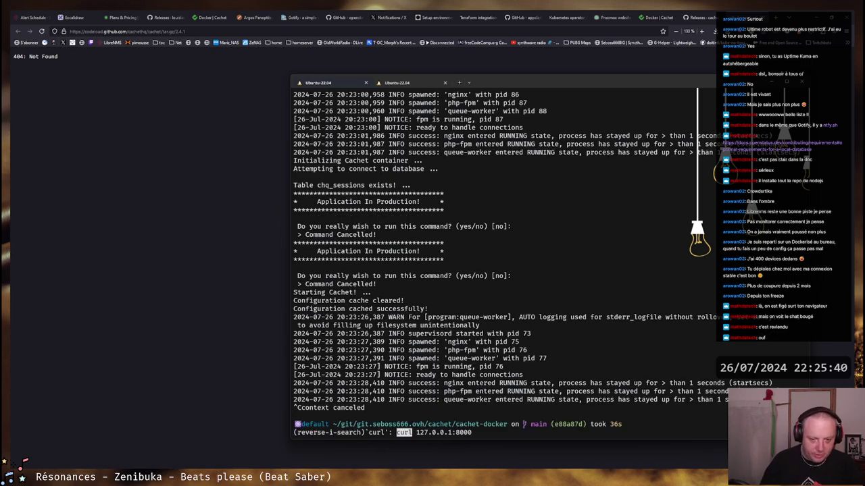
pyautogui.press('Return')
# - Try listing listening ports with netstat -ntlp, which isn't installed
pyautogui.write('netstat -ntlpu')
pyautogui.press('BackSpace')
pyautogui.press('BackSpace')
pyautogui.press('BackSpace')
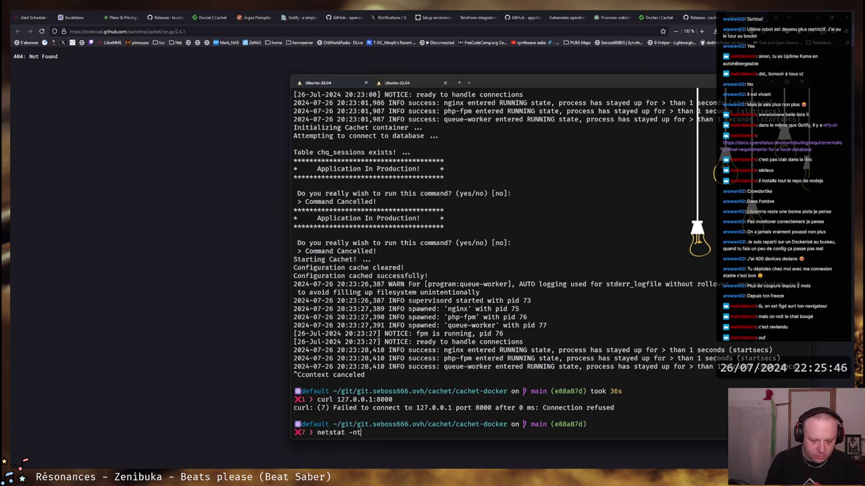
pyautogui.write('pl')
pyautogui.press('Return')
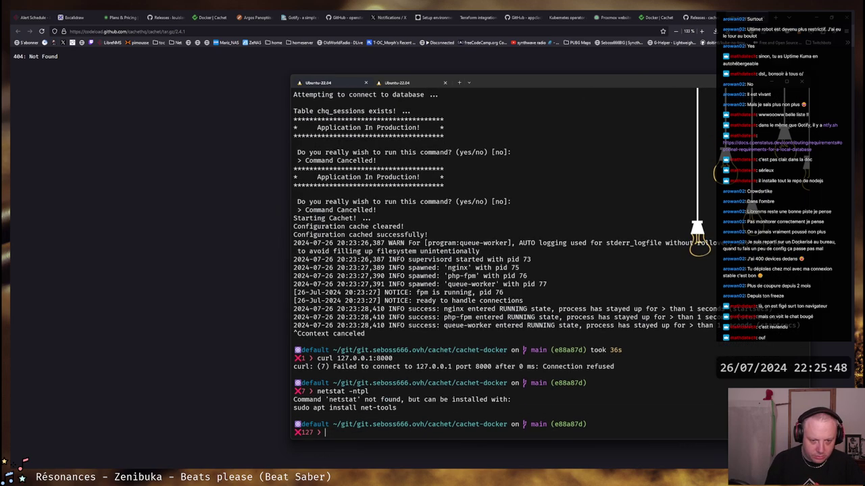
# - List listening TCP sockets with ss -ntlp, showing only ports 53 and 80
pyautogui.write('ss -ntlp')
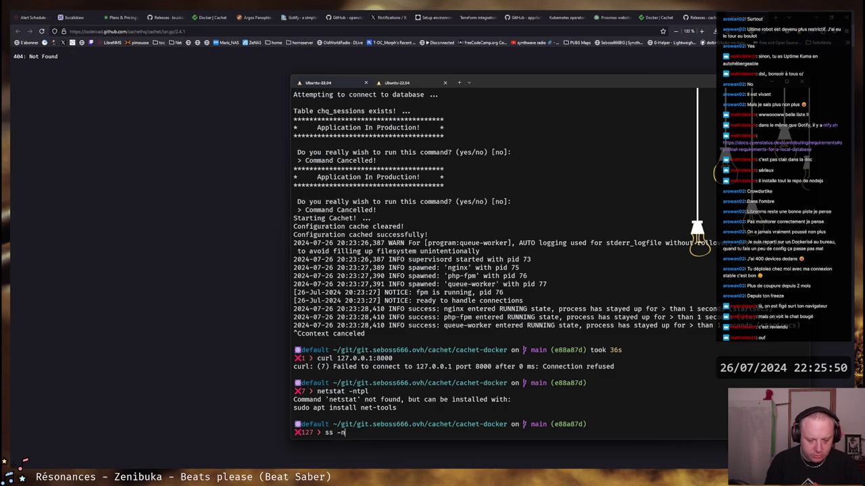
pyautogui.press('Return')
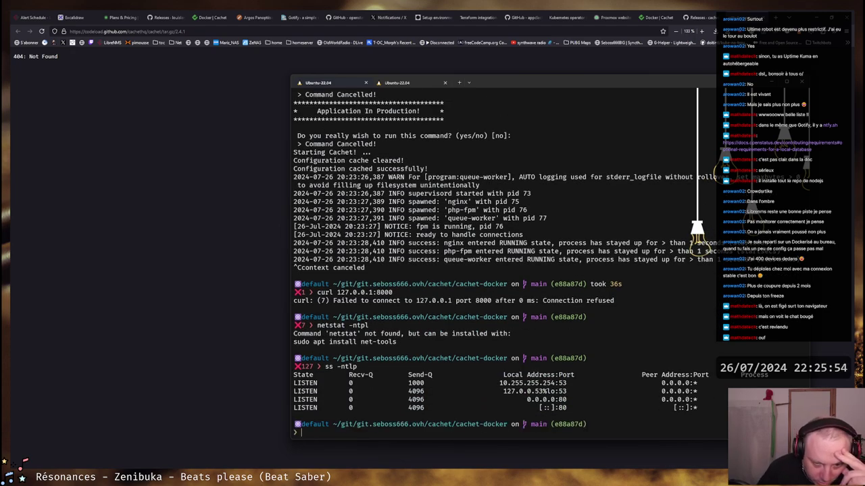
pyautogui.press('Up')
pyautogui.press('Down')
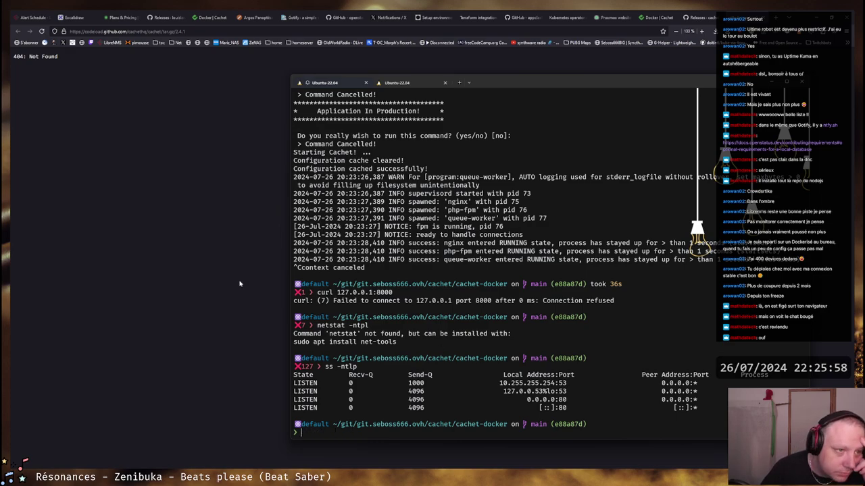
pyautogui.click(193, 31)
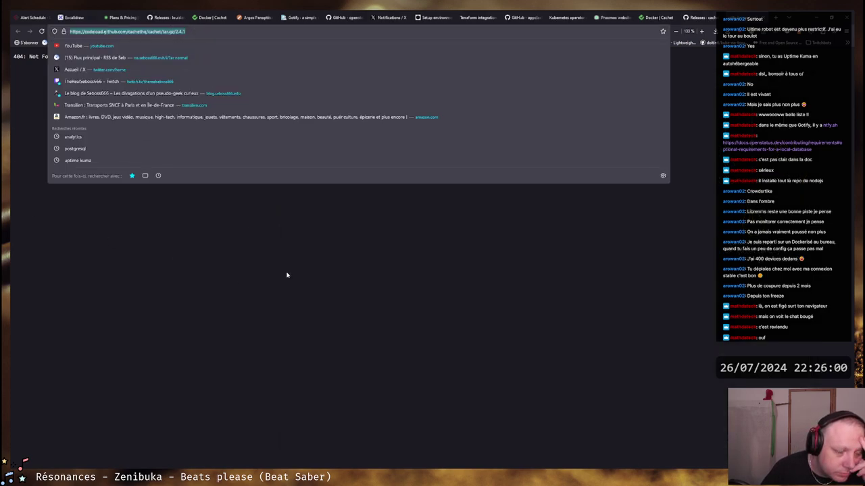
pyautogui.hotkey('alt', 'Tab')
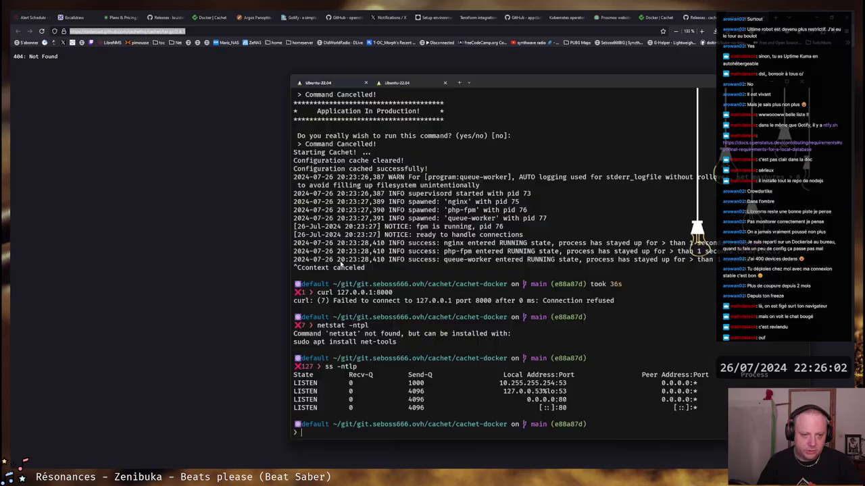
# - Bring the Cachet stack down and change the docker-compose.yml port mapping to 8000:8000
pyautogui.write('docker comp')
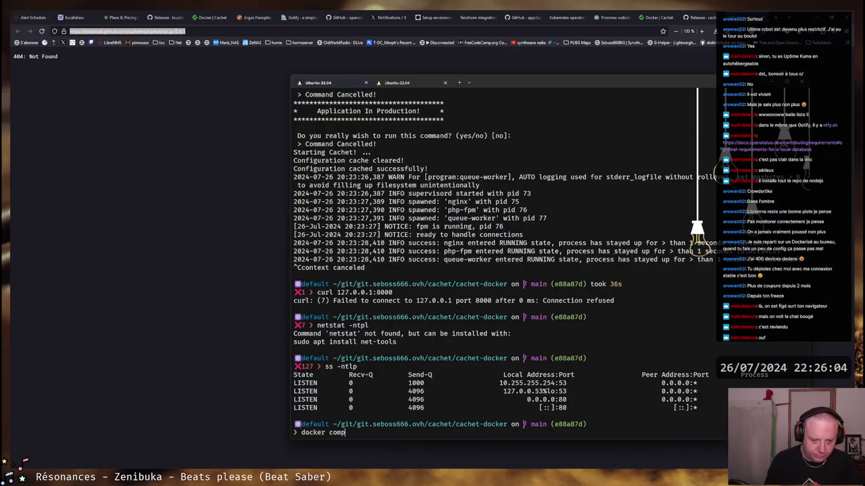
pyautogui.write('ose down')
pyautogui.press('Return')
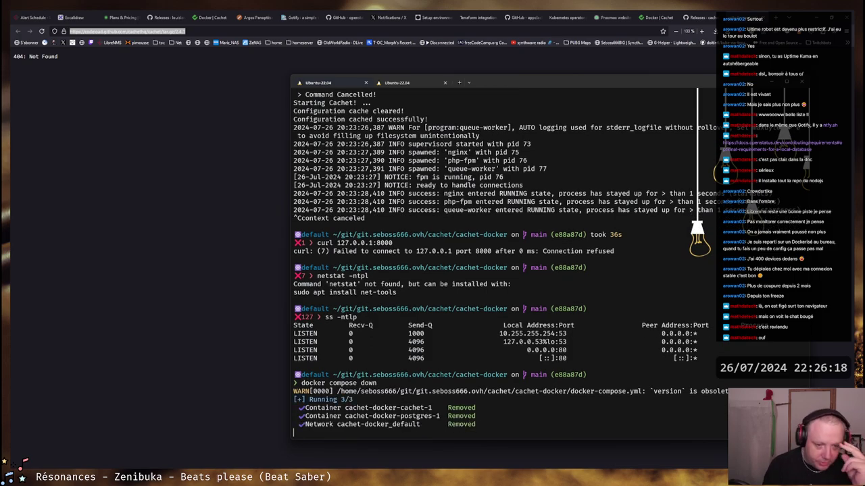
pyautogui.write('vim d')
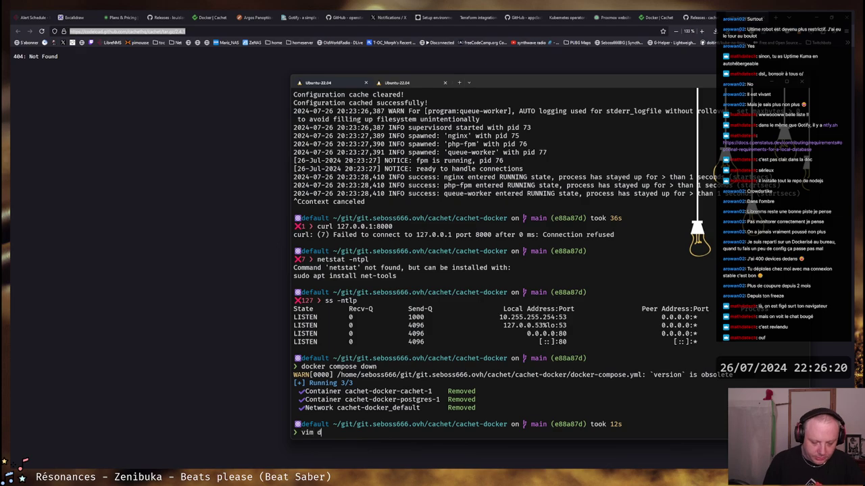
pyautogui.write('ocker-c')
pyautogui.press('Tab')
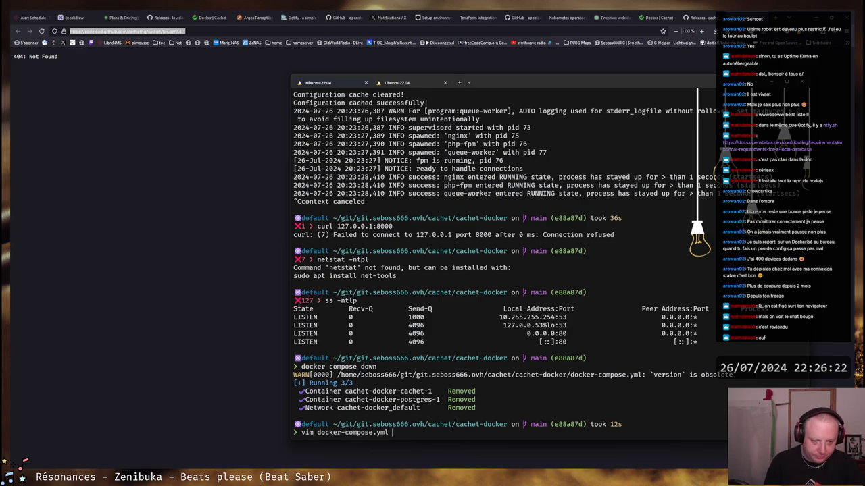
pyautogui.press('Return')
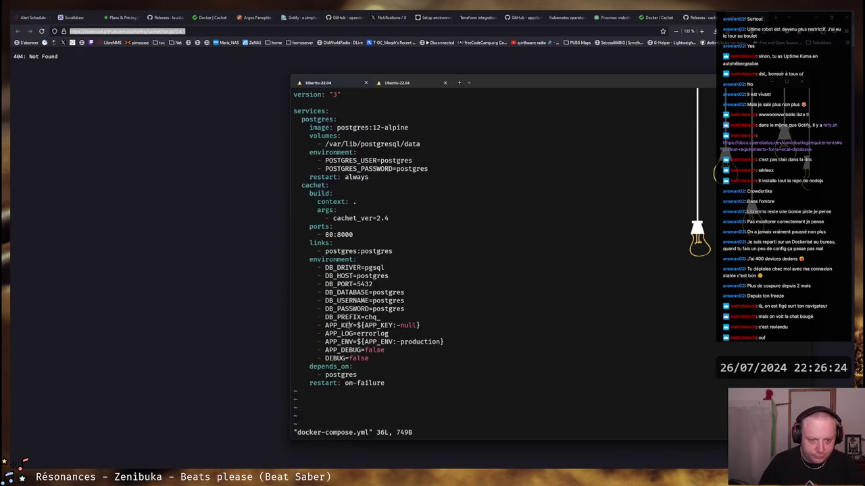
pyautogui.click(327, 234)
pyautogui.write('i 400')
pyautogui.press('Escape')
pyautogui.write(':wq')
pyautogui.press('Return')
# - Restart the Cachet containers in the background with docker compose up -d
pyautogui.press('Up')
pyautogui.press('Up')
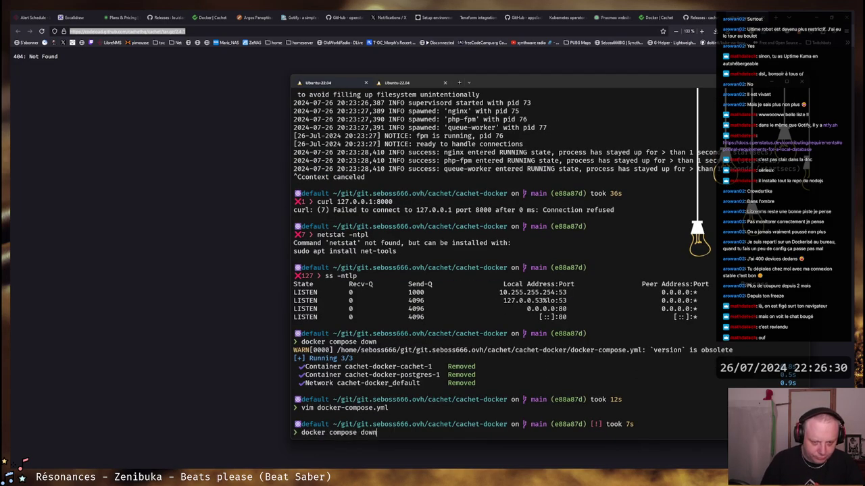
pyautogui.hotkey('ctrl', 'u')
pyautogui.write('docker container ps')
pyautogui.press('Up')
pyautogui.press('Up')
pyautogui.press('Up')
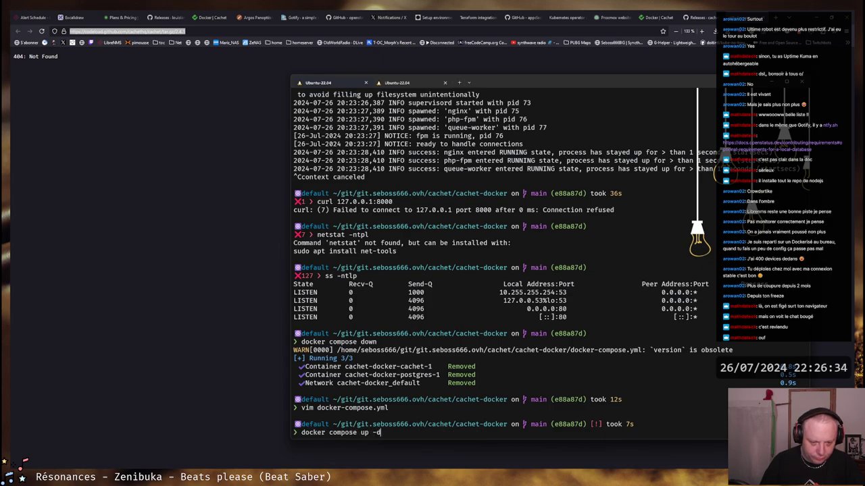
pyautogui.press('Return')
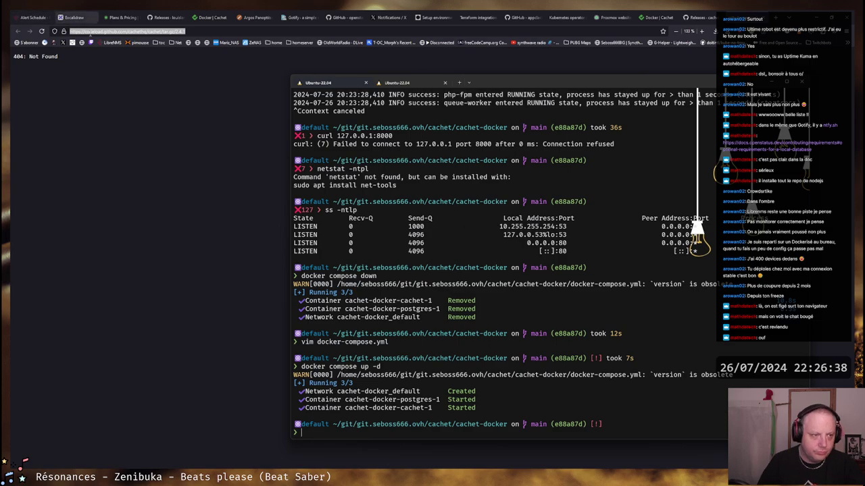
# - Follow the cachet-docker-cachet-1 startup logs recalled from history
pyautogui.click(174, 71)
pyautogui.hotkey('alt', 'Tab')
pyautogui.hotkey('ctrl', 'r')
pyautogui.write('log')
pyautogui.press('Return')
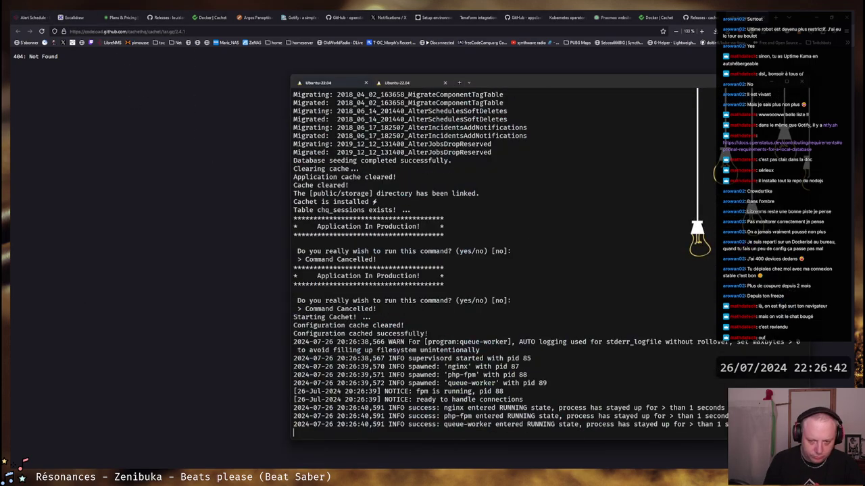
# - Load the Cachet setup wizard at 127.0.0.1:8000 in the browser
pyautogui.click(145, 139)
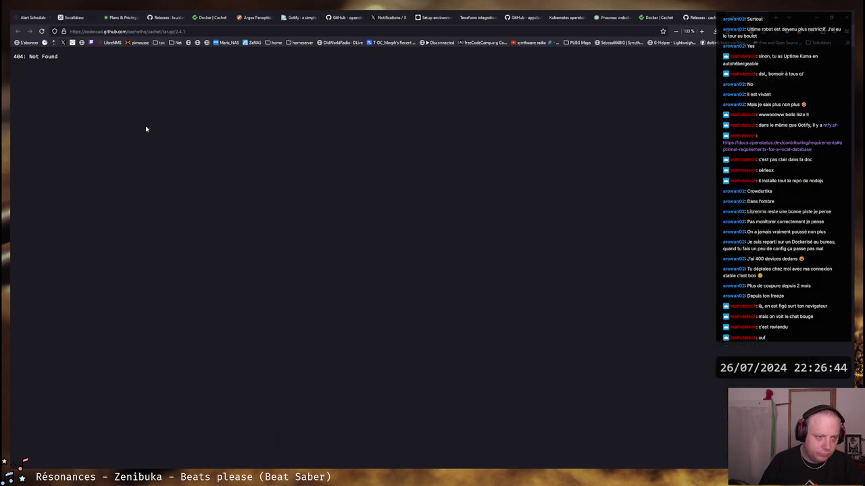
pyautogui.hotkey('ctrl', 'l')
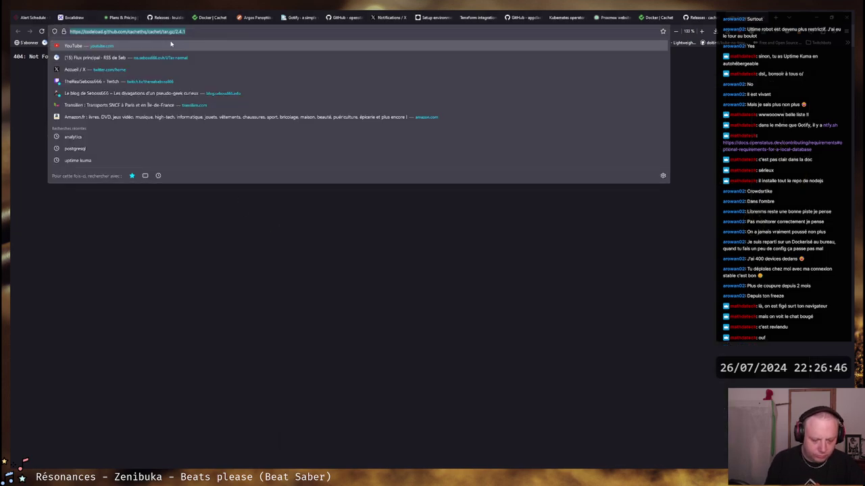
pyautogui.write('127.0.0.1:')
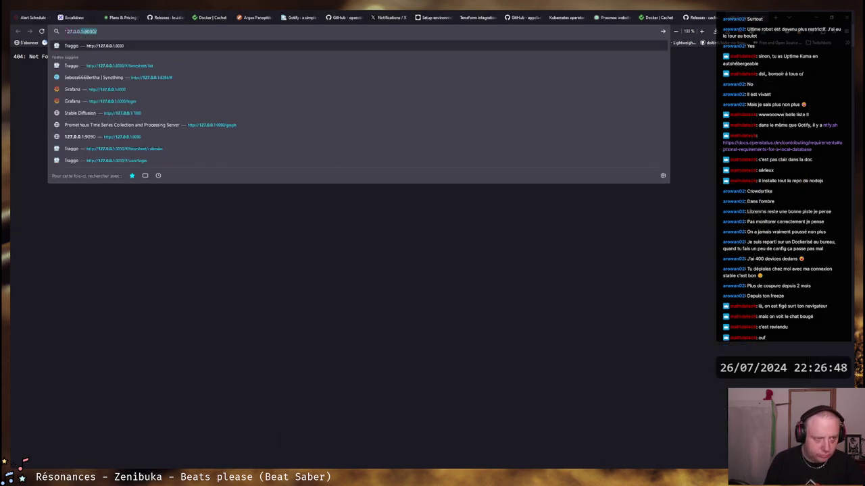
pyautogui.write('8000')
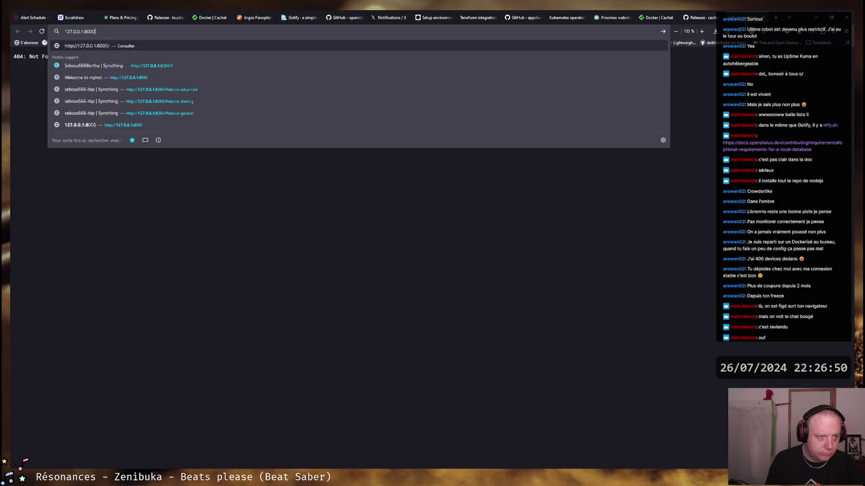
pyautogui.press('Return')
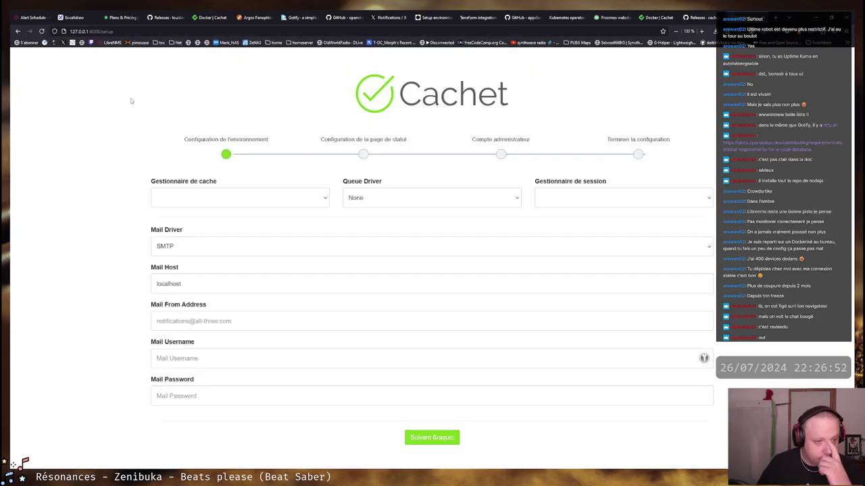
# - Set the session manager to File and submit the environment settings
pyautogui.click(322, 199)
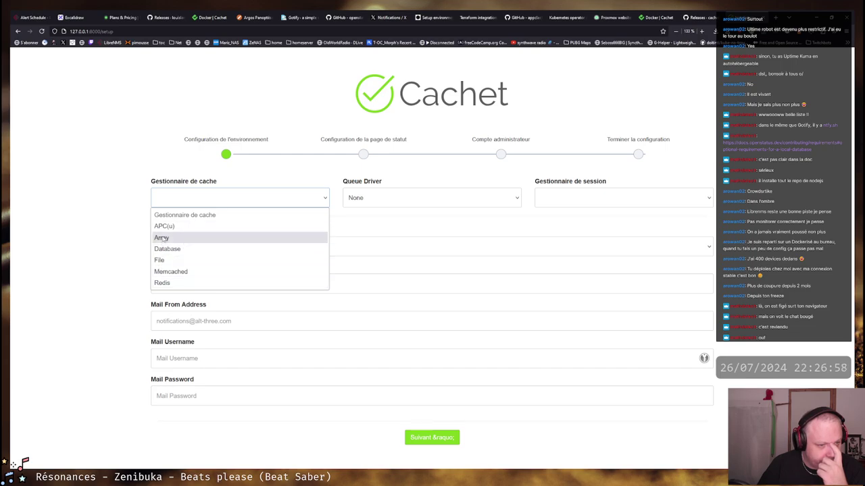
pyautogui.click(319, 200)
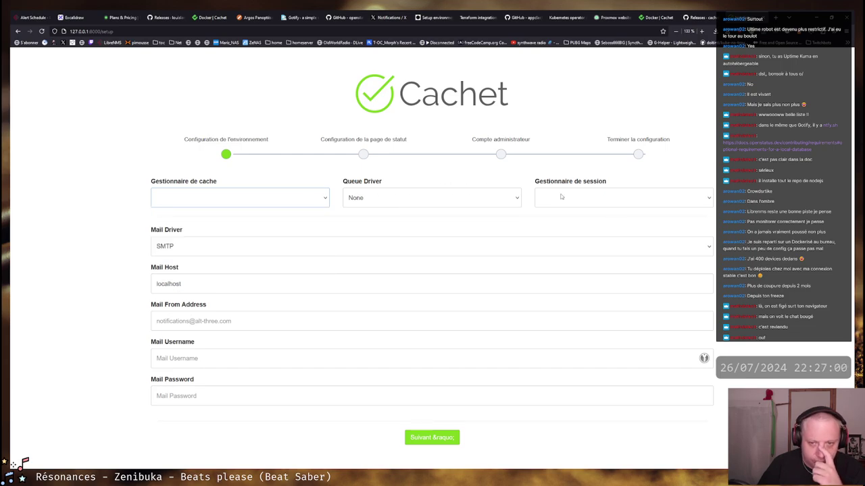
pyautogui.click(655, 199)
pyautogui.click(572, 261)
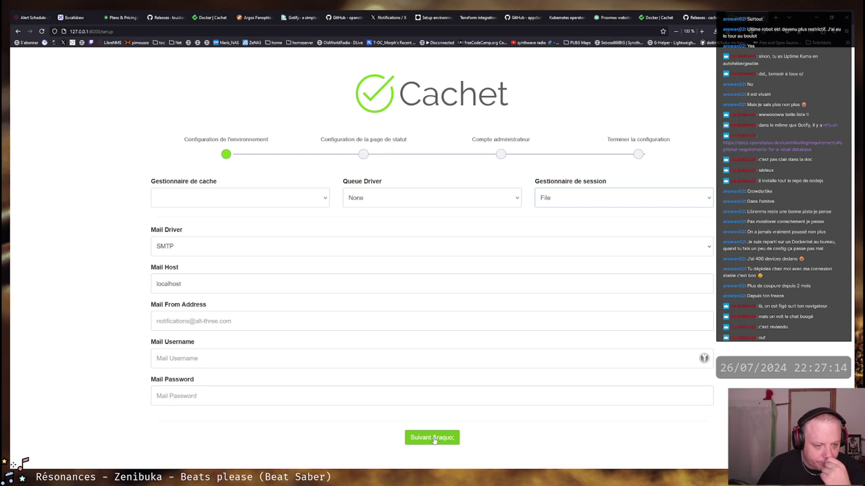
pyautogui.click(434, 440)
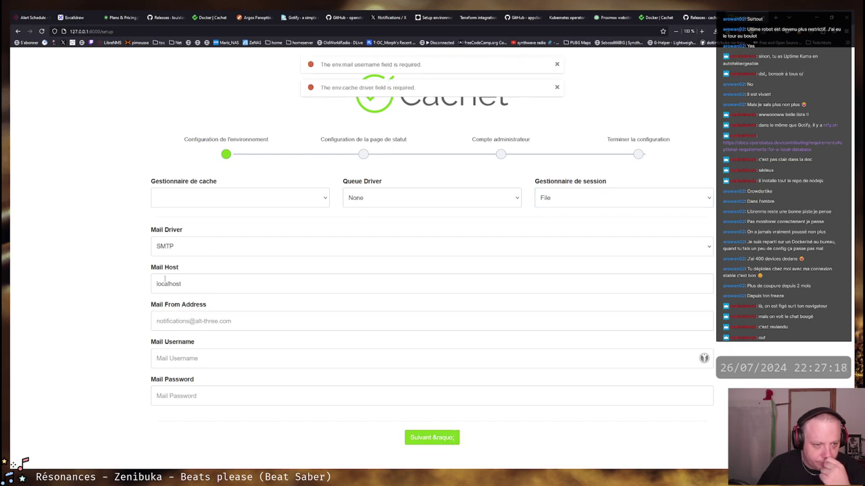
# - Fill the mail username, password and sender address with dummy values and resubmit
pyautogui.click(189, 356)
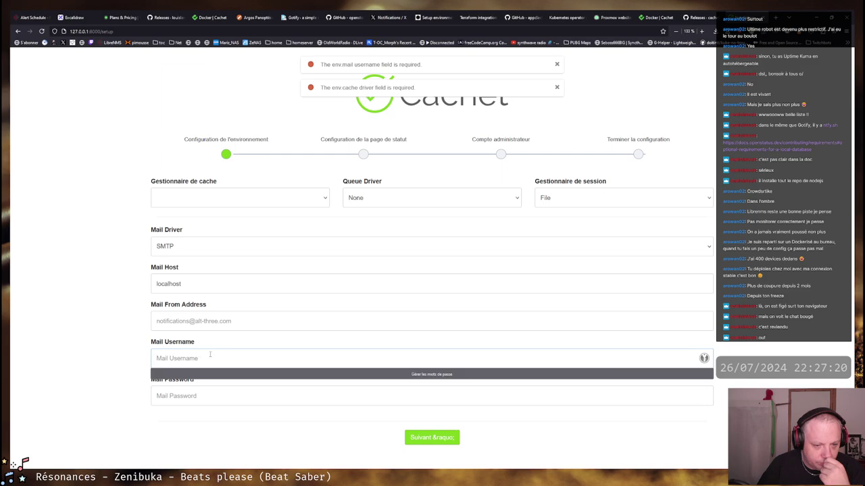
pyautogui.click(210, 354)
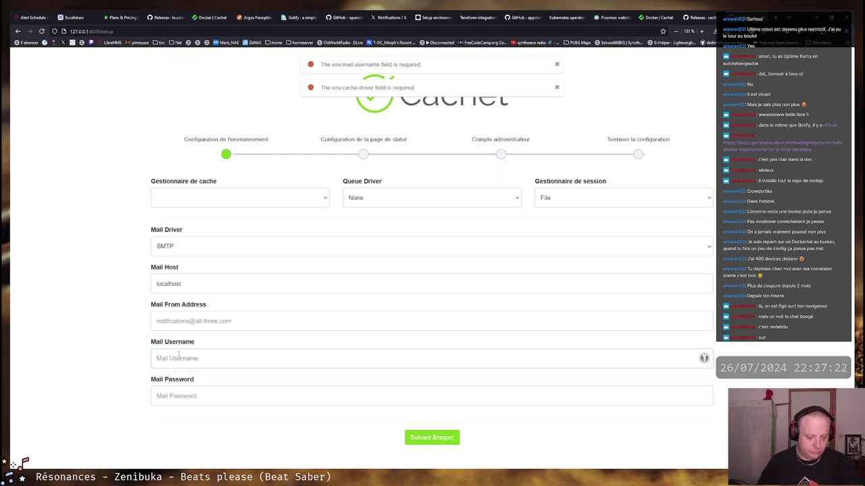
pyautogui.press('Tab')
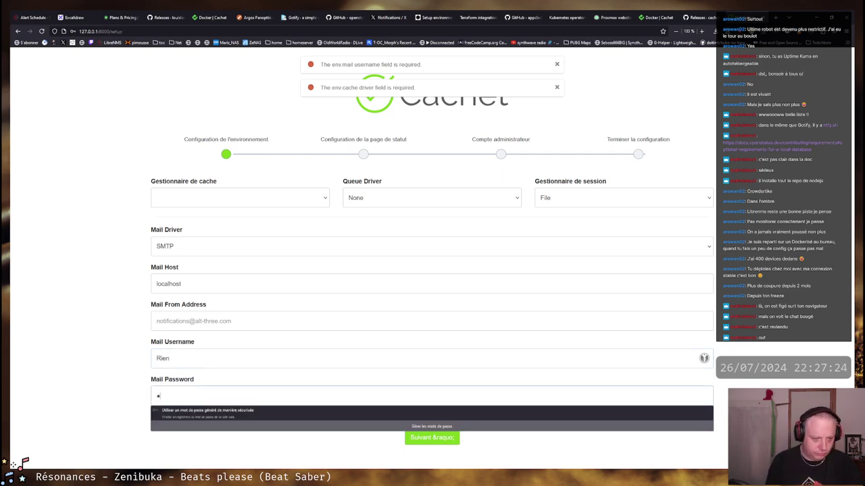
pyautogui.click(158, 321)
pyautogui.write('rien@rien.fr')
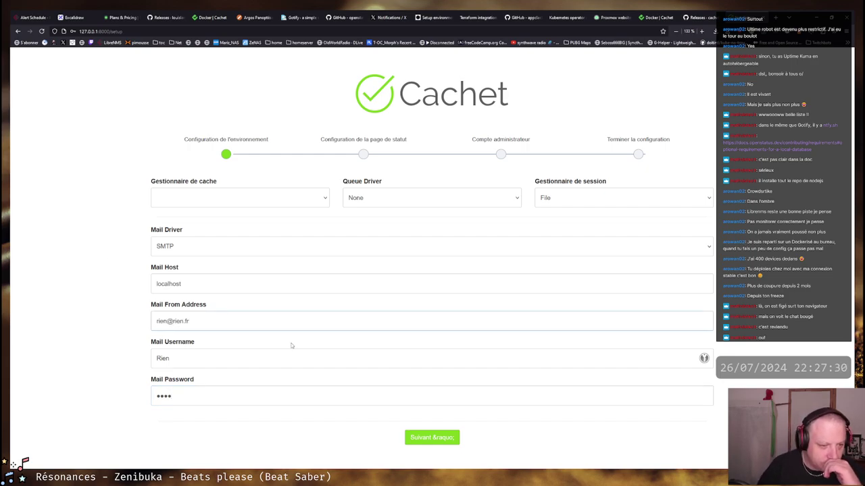
pyautogui.click(432, 438)
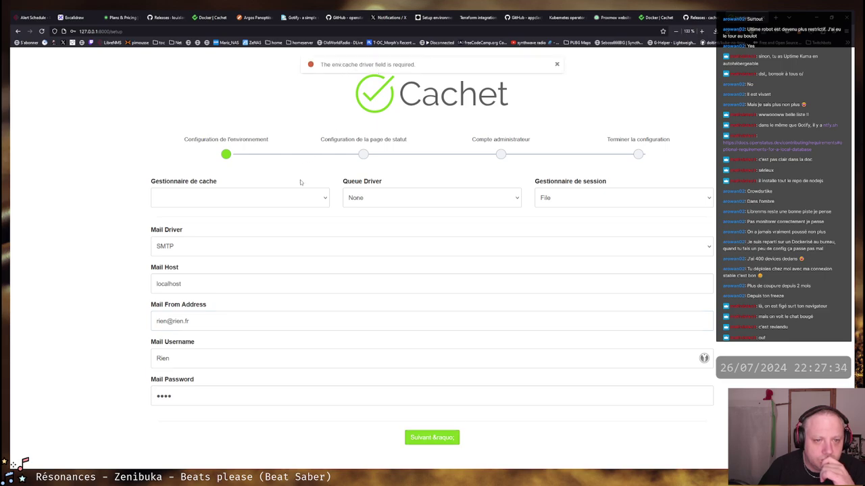
# - Set the cache manager to File and submit the environment step
pyautogui.click(319, 197)
pyautogui.click(160, 260)
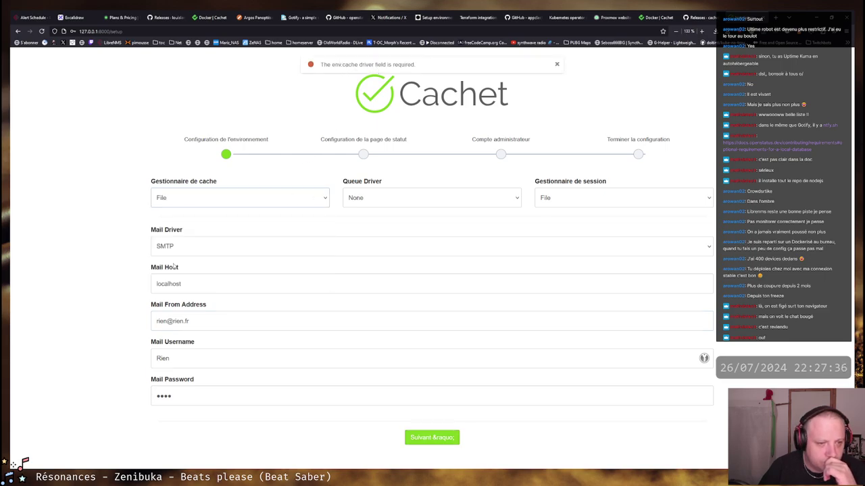
pyautogui.click(436, 437)
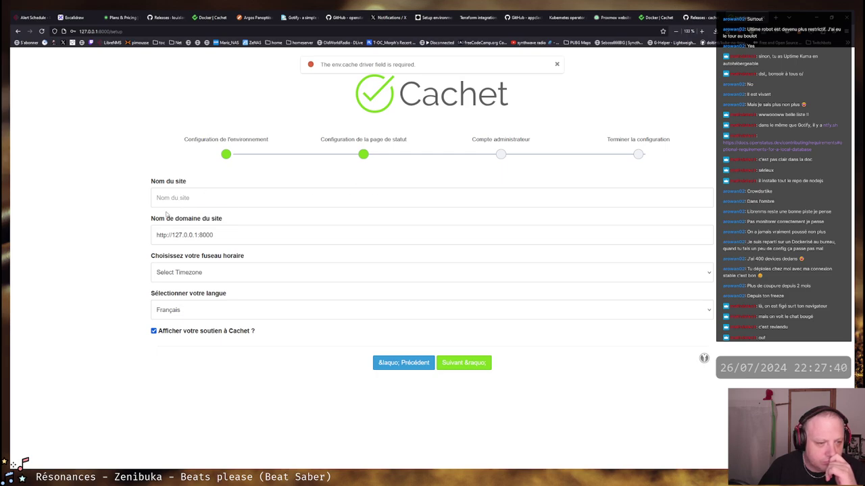
# - Set the status page timezone to Paris
pyautogui.click(196, 271)
pyautogui.scroll(-15, 189, 141)
pyautogui.scroll(8, 189, 142)
pyautogui.scroll(2, 190, 142)
pyautogui.scroll(2, 189, 142)
pyautogui.scroll(-12, 182, 152)
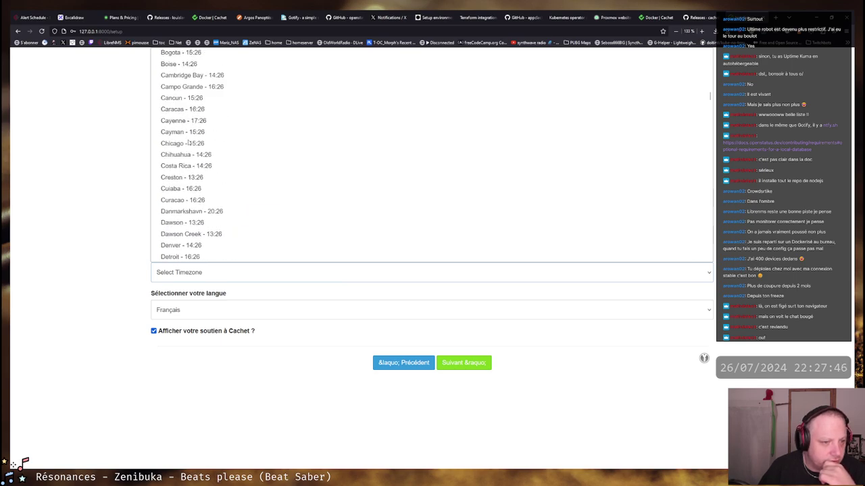
pyautogui.scroll(8, 182, 157)
pyautogui.scroll(-20, 181, 158)
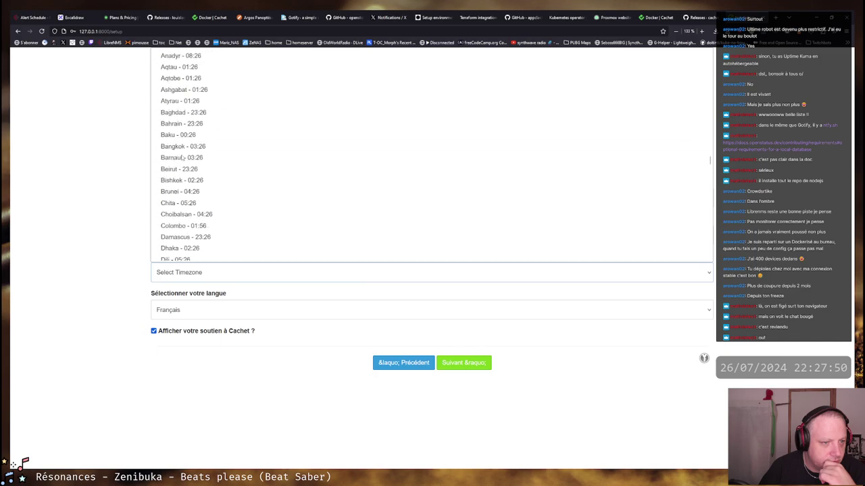
pyautogui.scroll(-20, 182, 156)
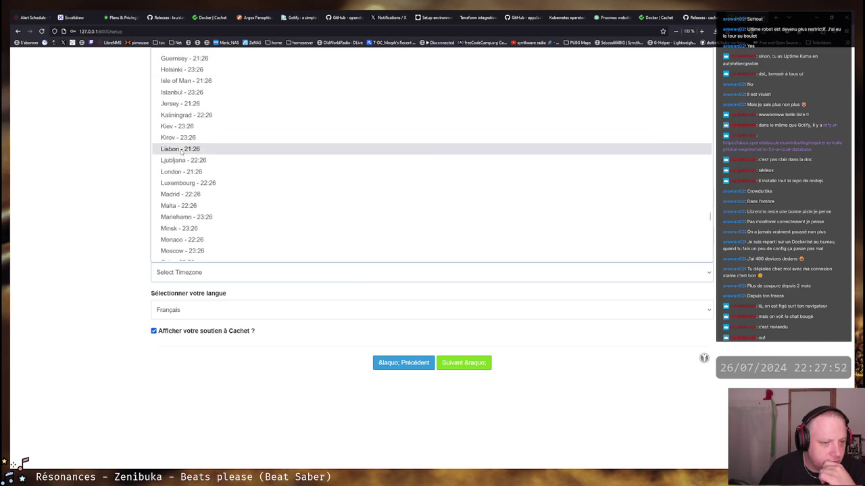
pyautogui.click(177, 206)
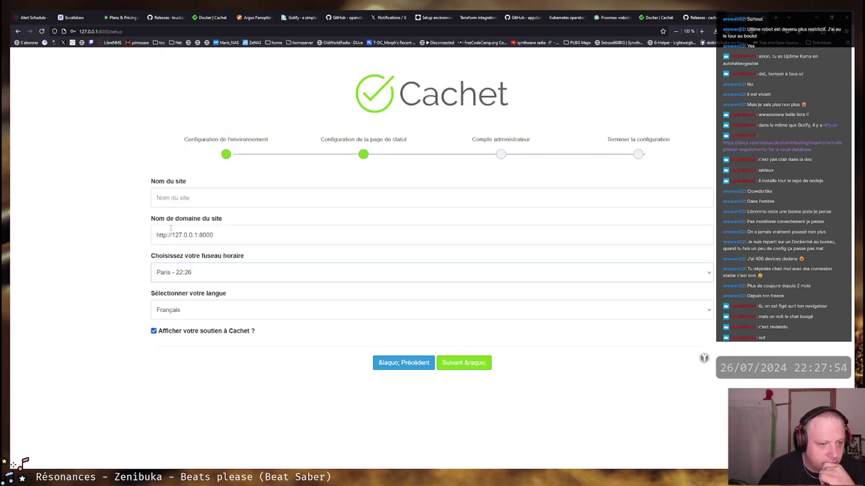
# - Turn off Cachet support display, name the site 'seb's lab', and continue
pyautogui.click(154, 331)
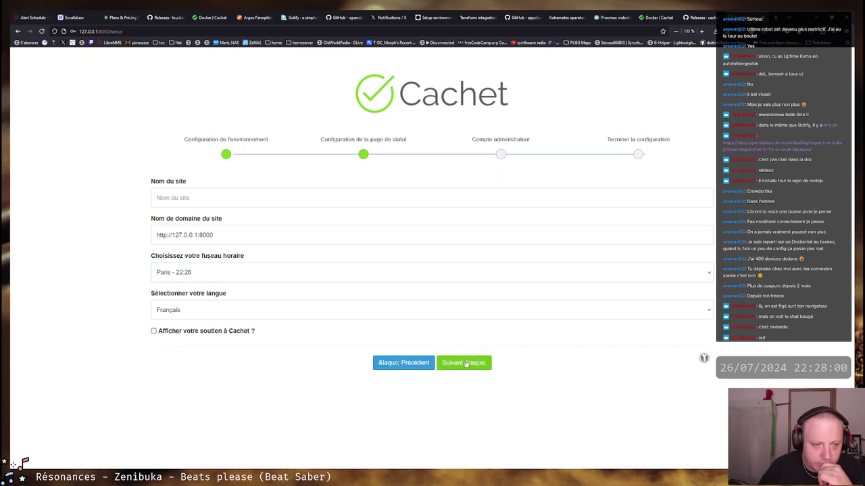
pyautogui.click(283, 197)
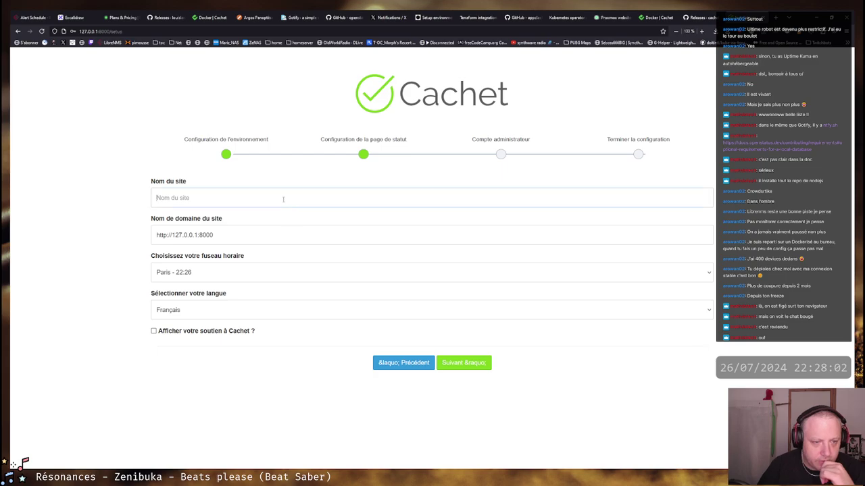
pyautogui.write('seb')
pyautogui.write("'s lab")
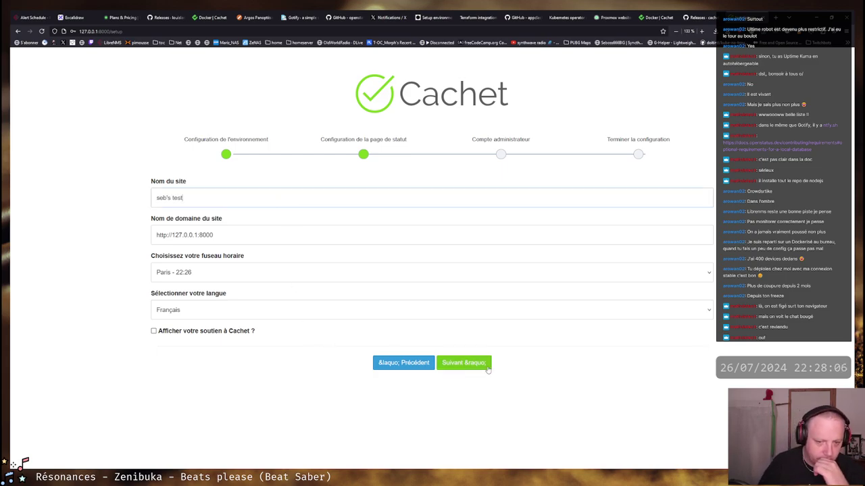
pyautogui.click(463, 363)
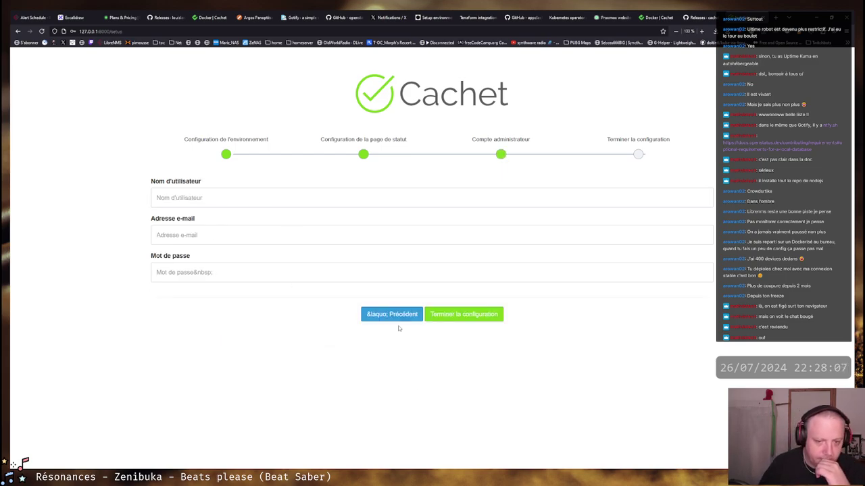
# - Enter the administrator's username and e-mail address on the Compte administrateur form
pyautogui.click(250, 197)
pyautogui.write('Sebo')
pyautogui.click(157, 235)
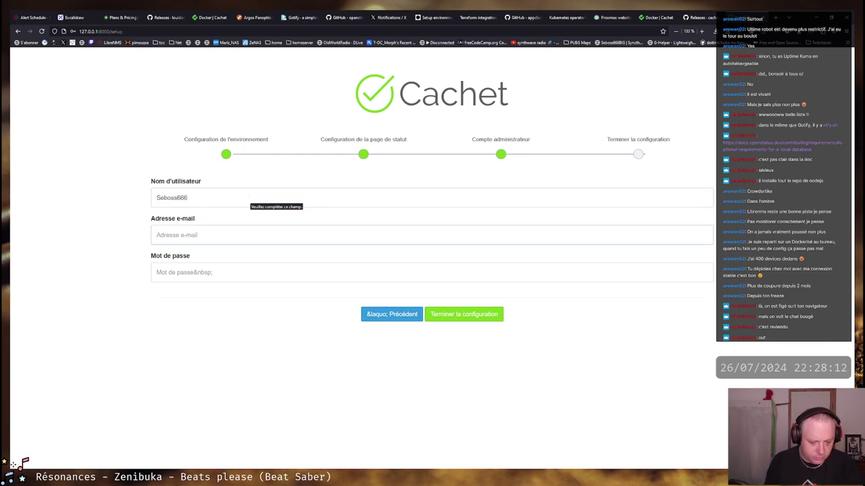
pyautogui.write('rien@rien.fr')
pyautogui.press('Tab')
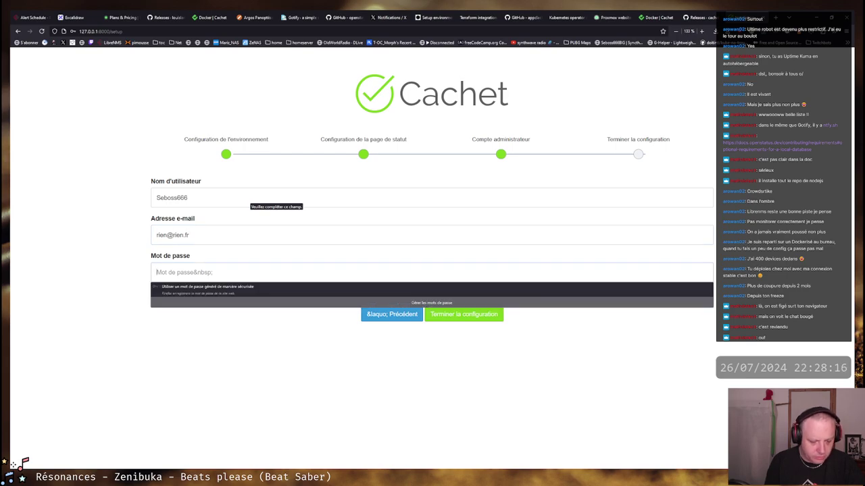
# - Enter the admin password, complete setup, and log in to the Cachet dashboard
pyautogui.write('•••••')
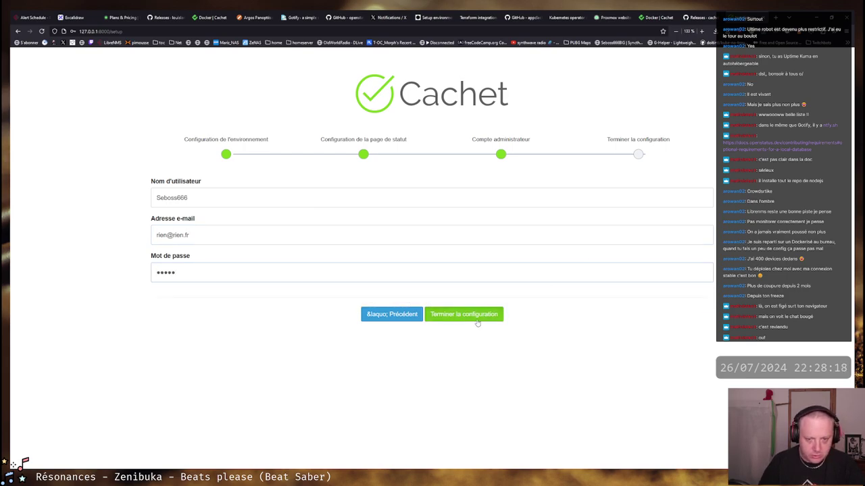
pyautogui.click(473, 315)
pyautogui.click(432, 248)
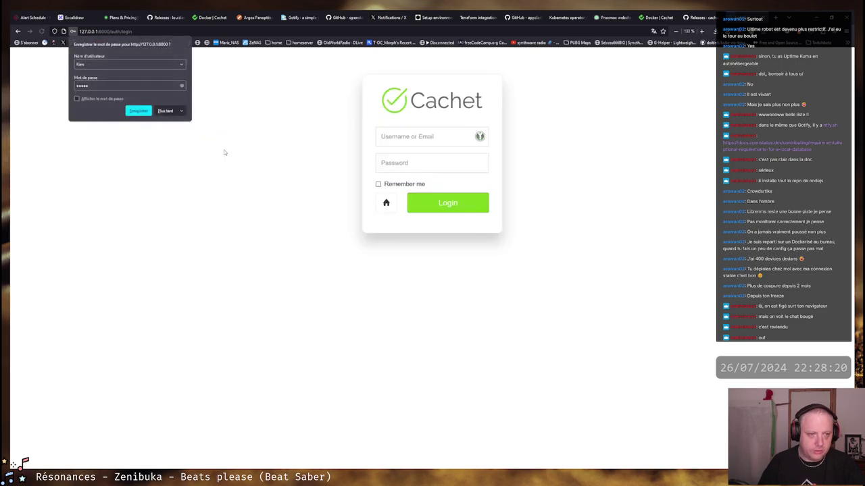
pyautogui.click(177, 123)
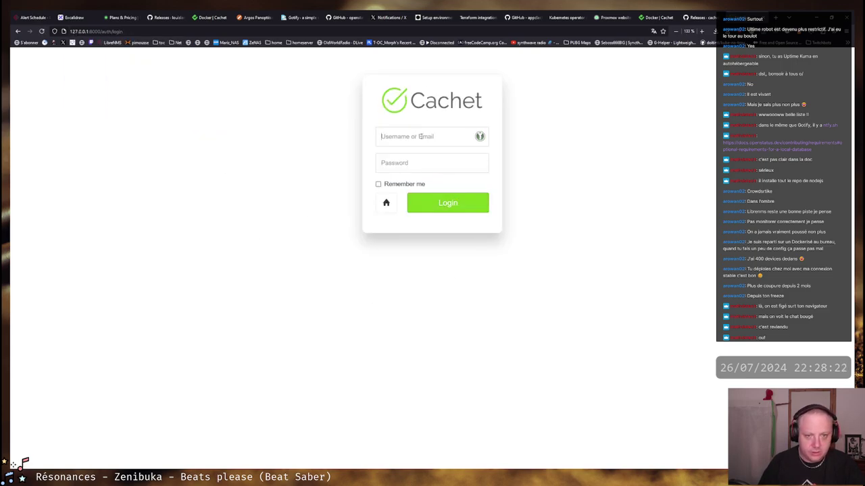
pyautogui.write('Seboss666')
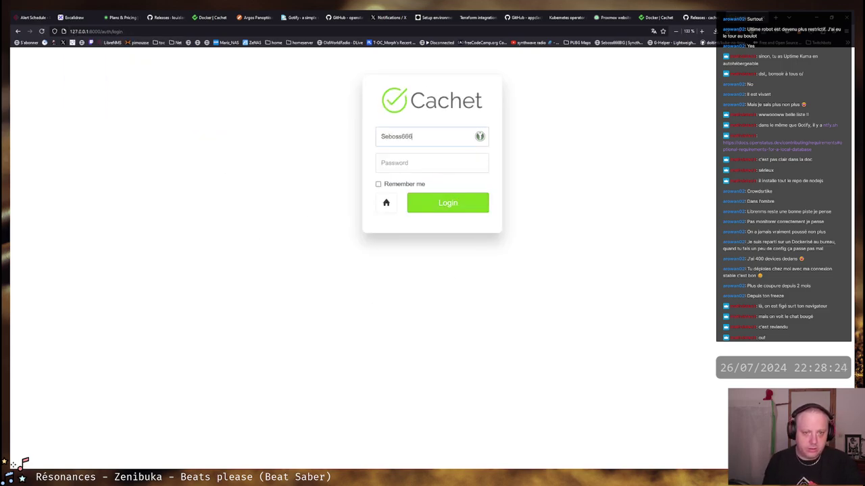
pyautogui.write('******')
pyautogui.press('Return')
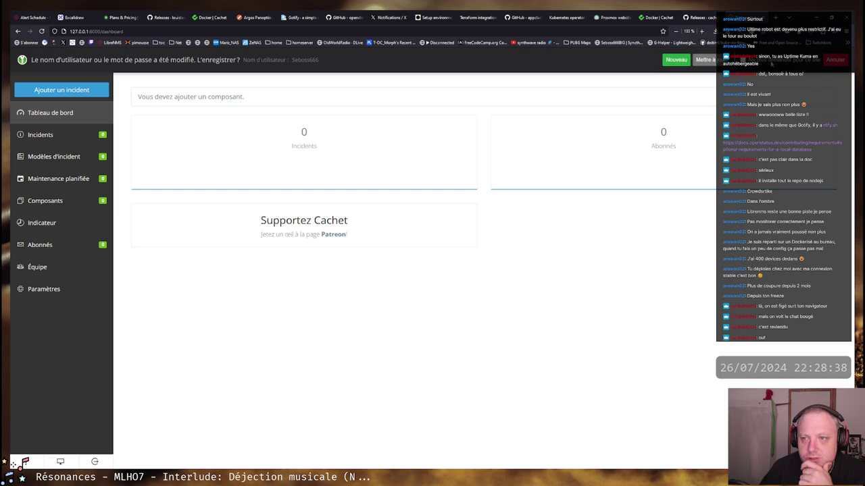
# - In Cachet's Paramètres, uncheck 'Afficher votre soutien à Cachet ?' and 'Enable Third Party Dependencies', then save
pyautogui.click(830, 64)
pyautogui.click(58, 298)
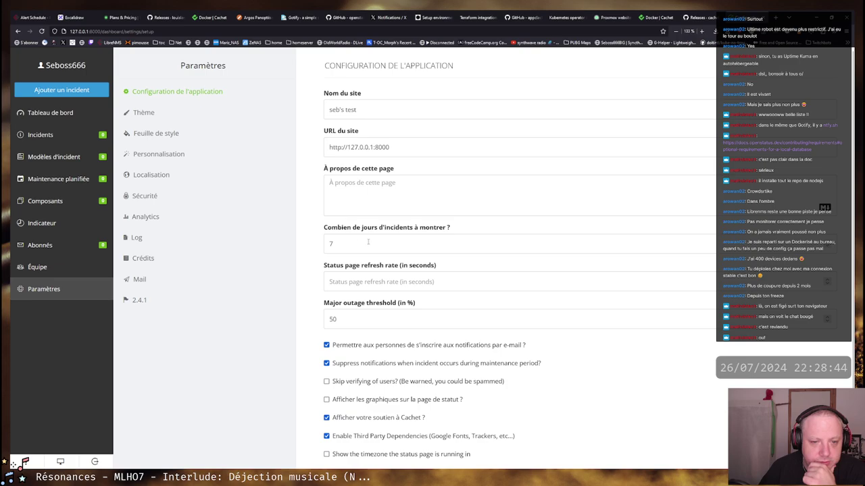
pyautogui.scroll(-3, 397, 369)
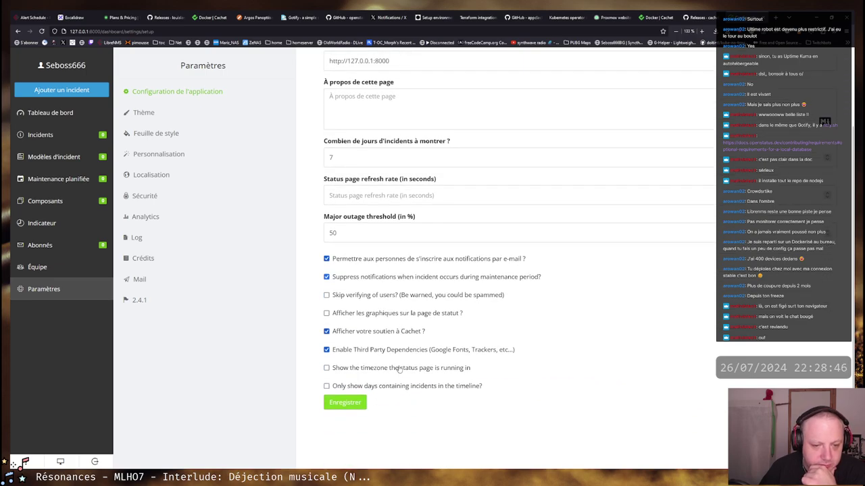
pyautogui.click(327, 331)
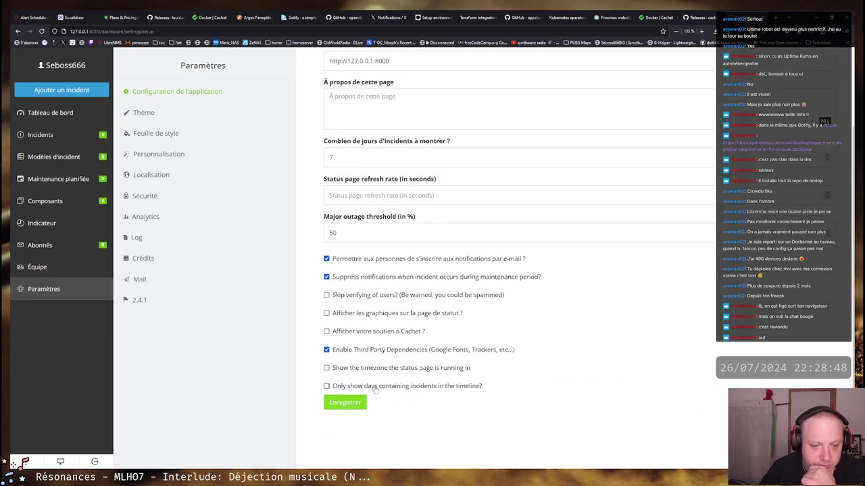
pyautogui.click(327, 350)
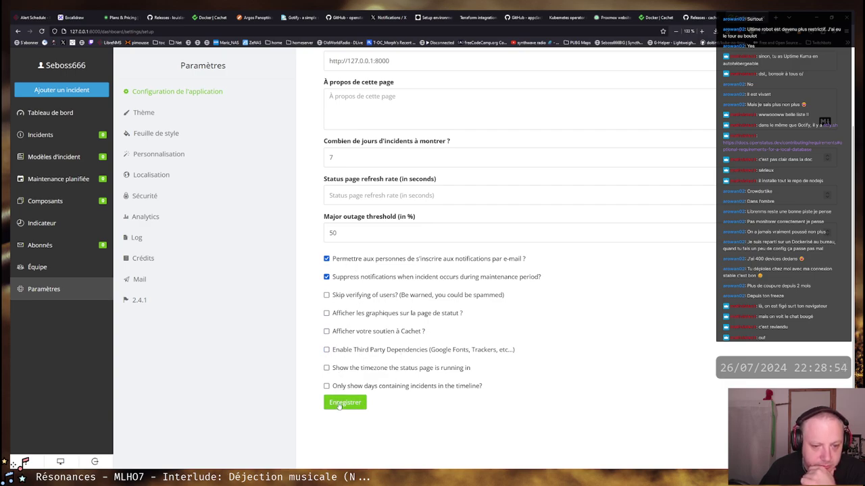
pyautogui.click(345, 403)
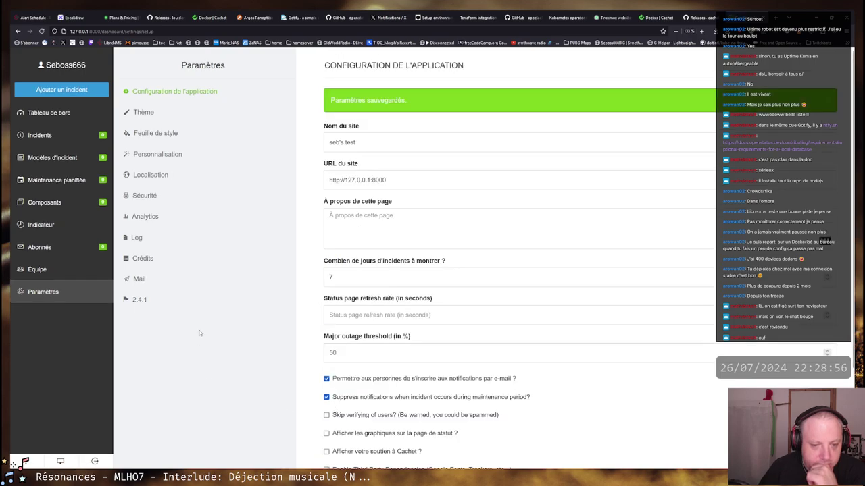
# - Open the Sécurité settings, which flag the admin account as lacking two-factor authentication
pyautogui.click(144, 195)
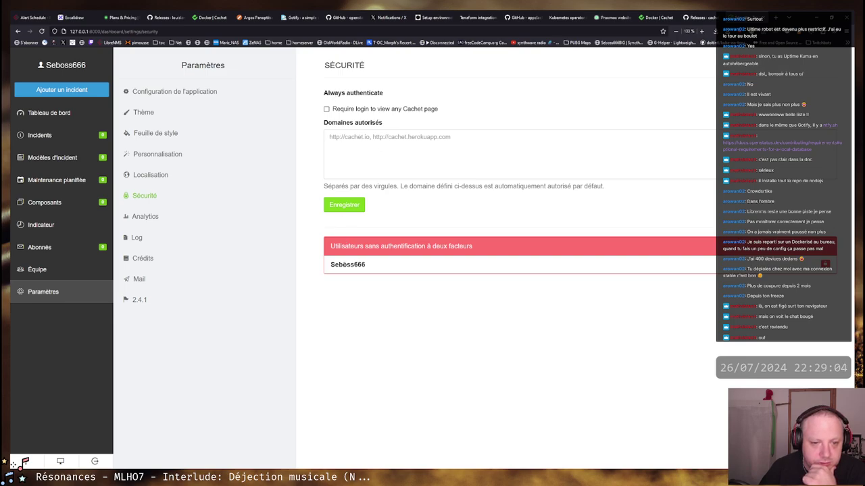
pyautogui.moveTo(331, 264); pyautogui.dragTo(367, 265)
pyautogui.click(367, 265)
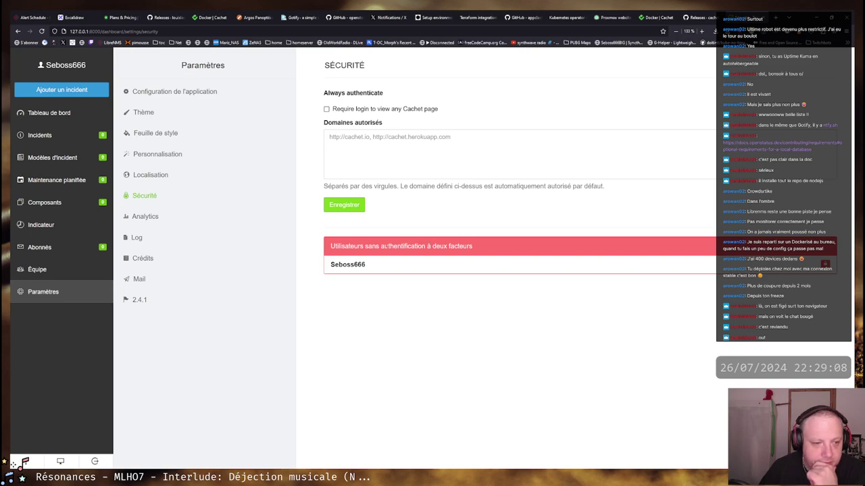
pyautogui.moveTo(347, 264)
pyautogui.mouseDown()
pyautogui.moveTo(360, 264)
pyautogui.moveTo(331, 264)
pyautogui.mouseUp()
pyautogui.click(330, 264)
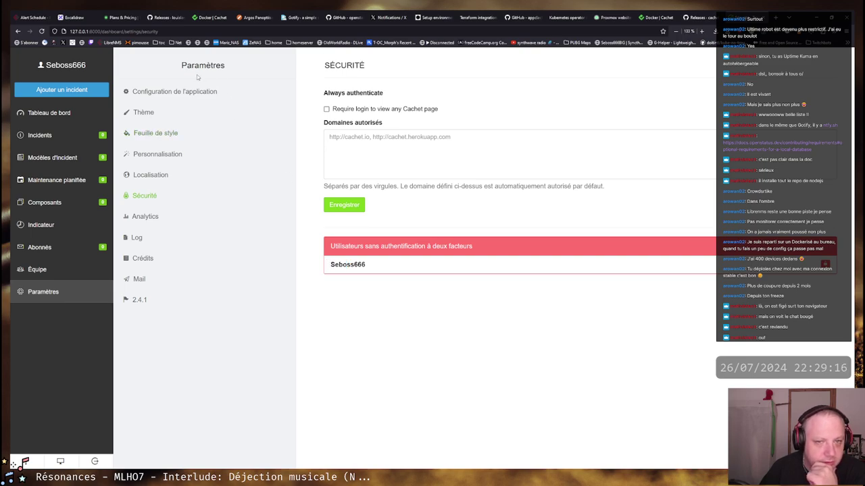
# - On the admin profile, leave Google two-factor authentication off and save with Mettre à jour
pyautogui.click(60, 65)
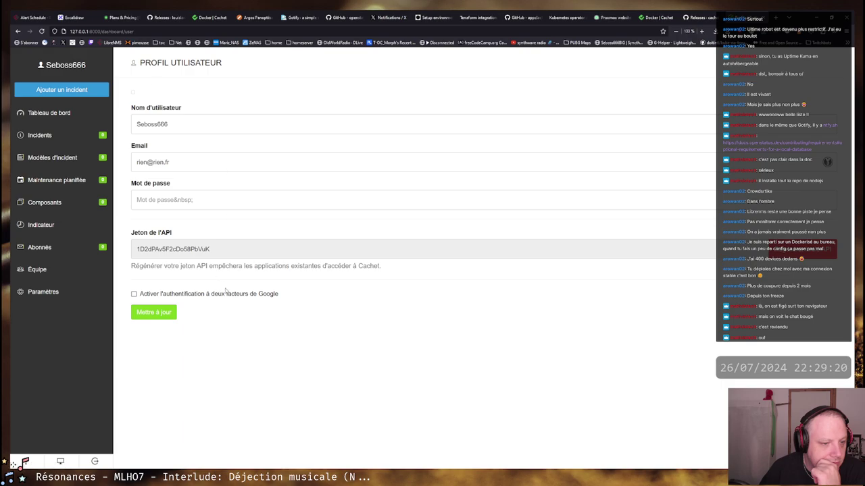
pyautogui.click(134, 294)
pyautogui.click(178, 297)
pyautogui.click(162, 313)
pyautogui.scroll(-1, 369, 375)
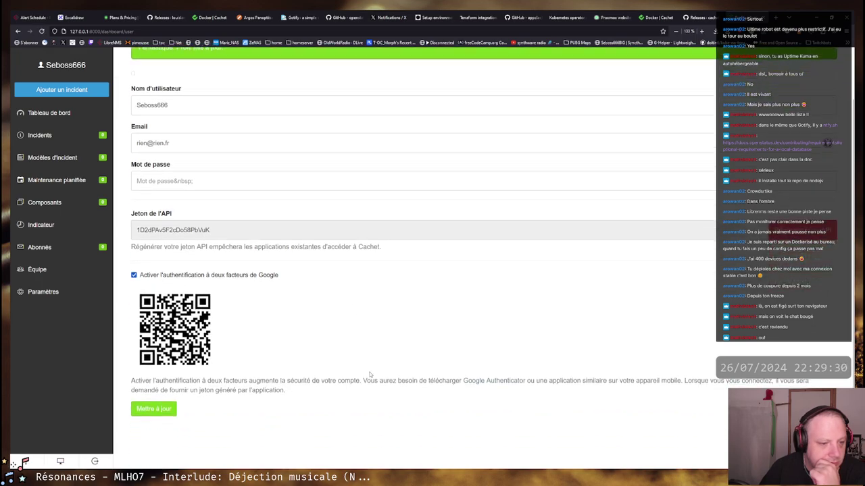
pyautogui.click(134, 276)
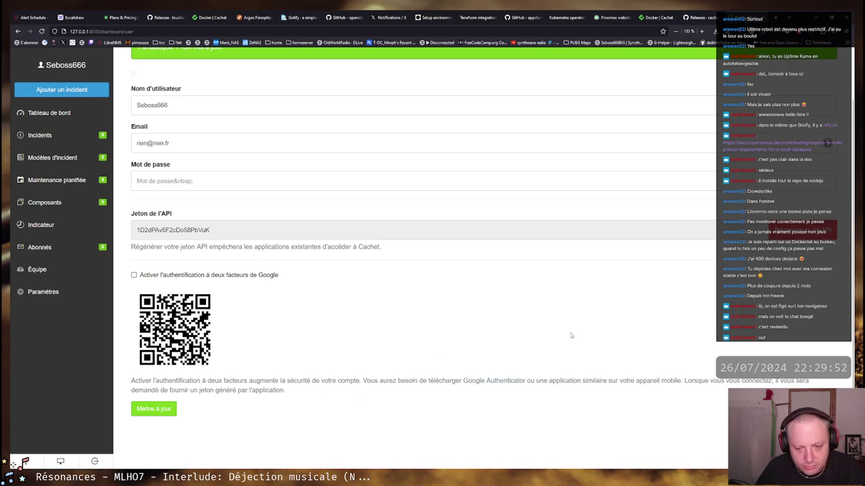
pyautogui.click(154, 409)
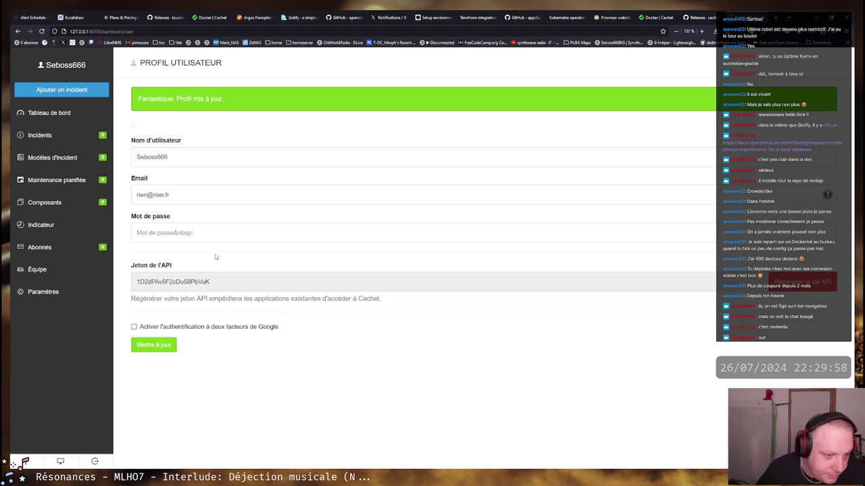
# - Create the component 'Blog Seb', state Opérationnel, with description 'Blog de seb' and the blog's link
pyautogui.click(52, 113)
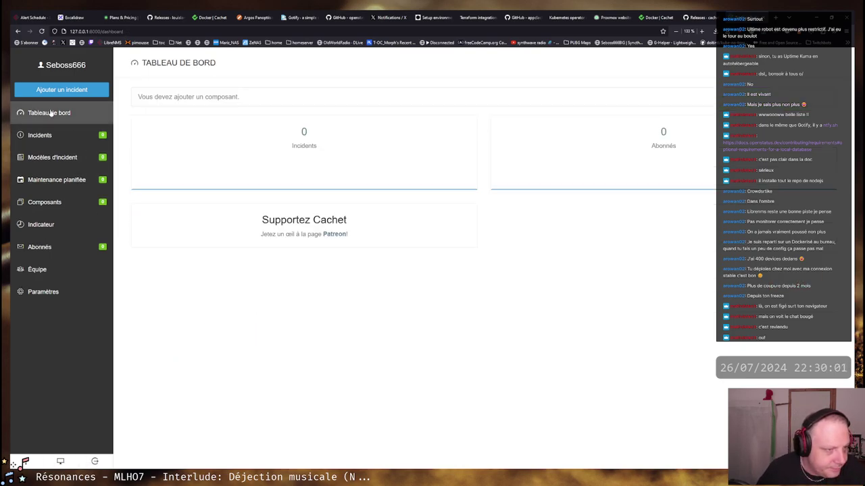
pyautogui.click(207, 97)
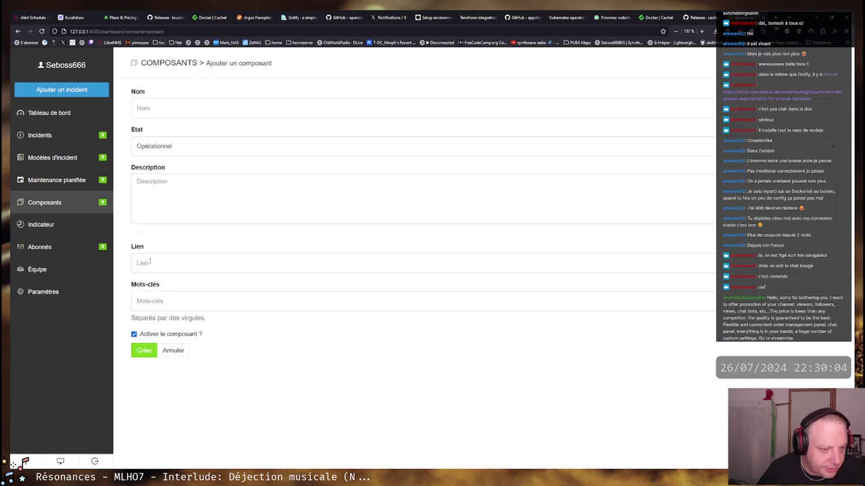
pyautogui.click(245, 111)
pyautogui.write('Blog Seb')
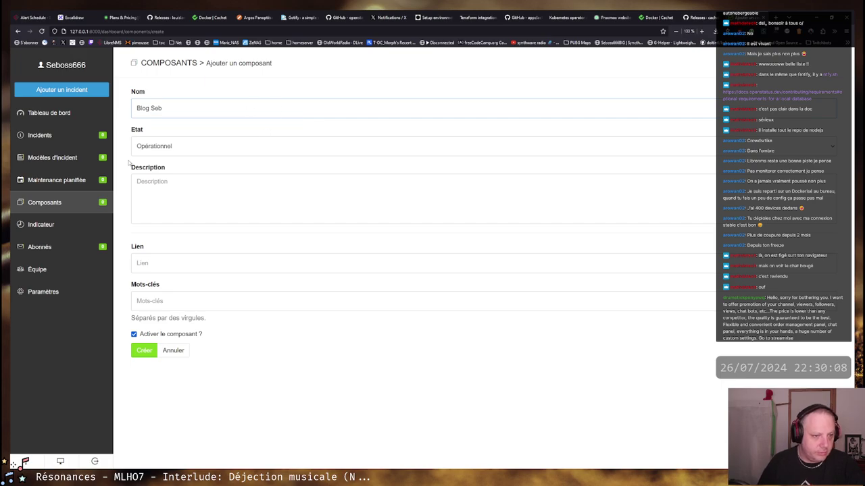
pyautogui.click(148, 152)
pyautogui.click(198, 149)
pyautogui.click(165, 196)
pyautogui.click(148, 265)
pyautogui.write('https://blog.seboss666.info')
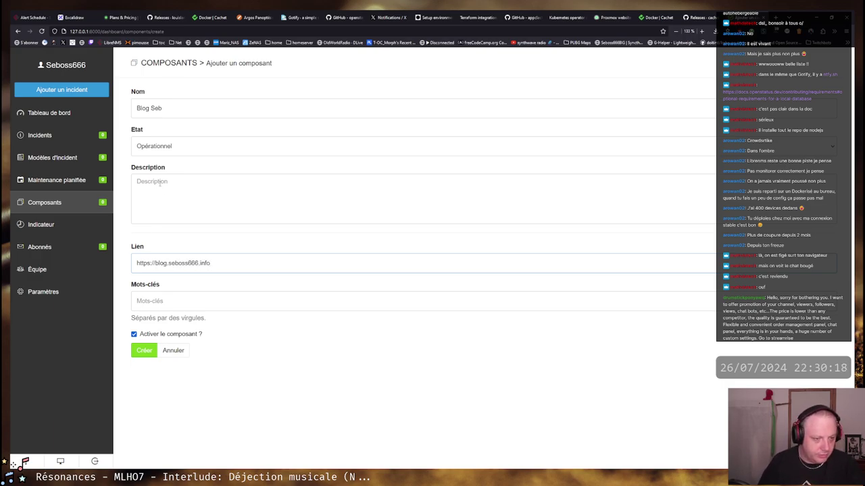
pyautogui.write('Blog de seb')
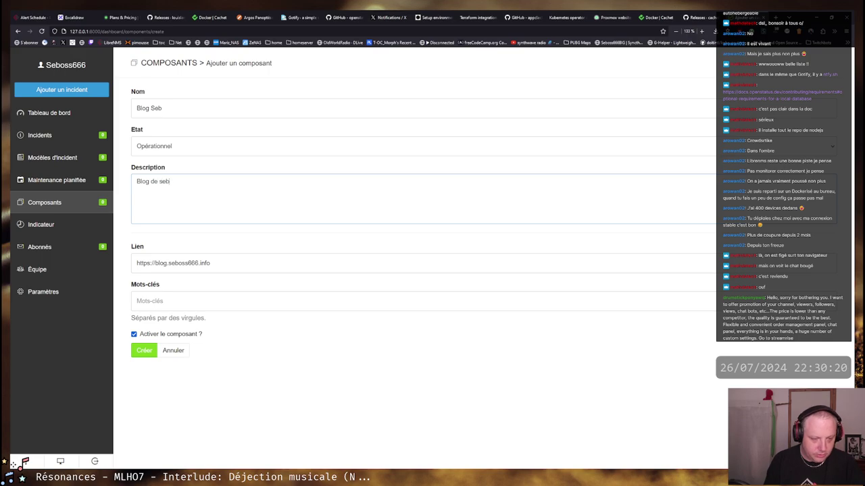
pyautogui.click(144, 350)
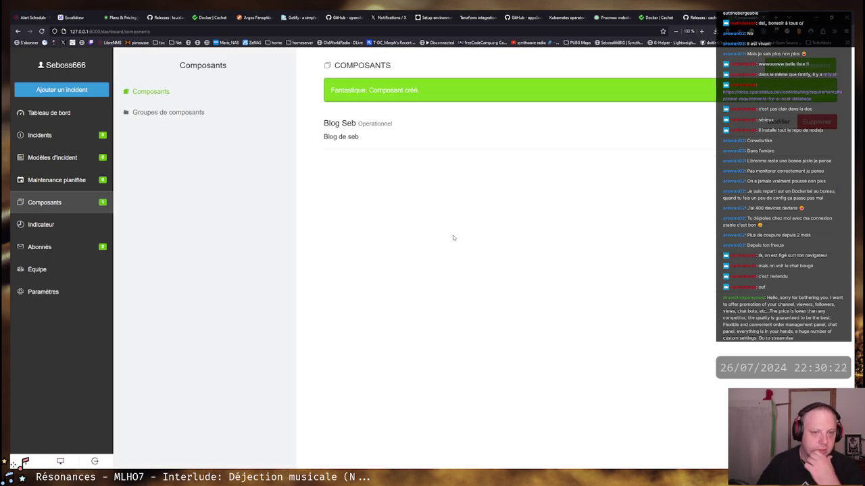
# - Go back to the Tableau de bord, where Blog Seb is listed as Opérationnel
pyautogui.moveTo(331, 90); pyautogui.dragTo(451, 94)
pyautogui.click(323, 111)
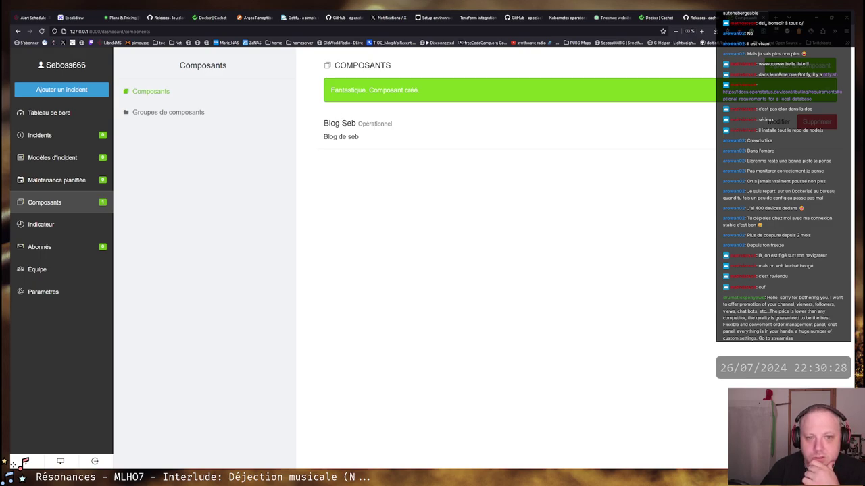
pyautogui.click(45, 119)
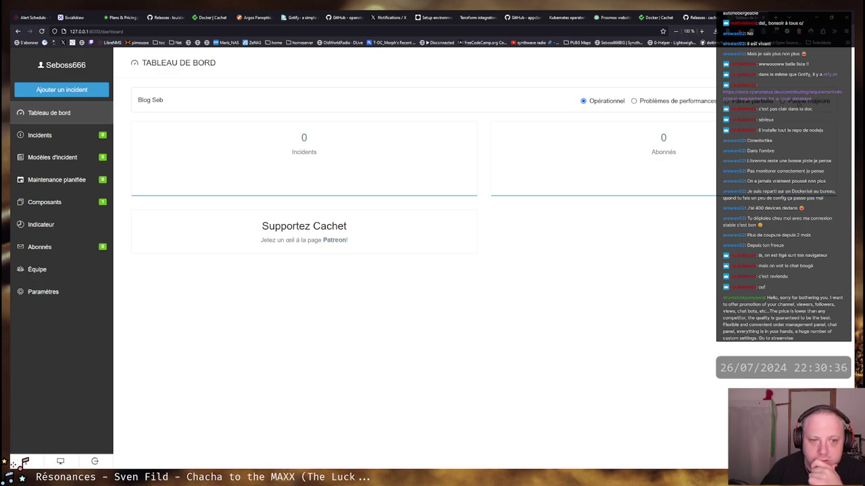
pyautogui.click(40, 157)
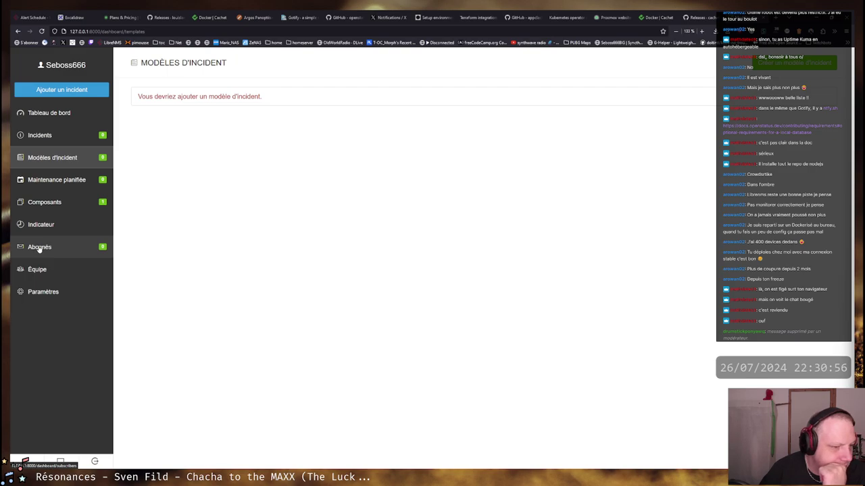
pyautogui.click(40, 225)
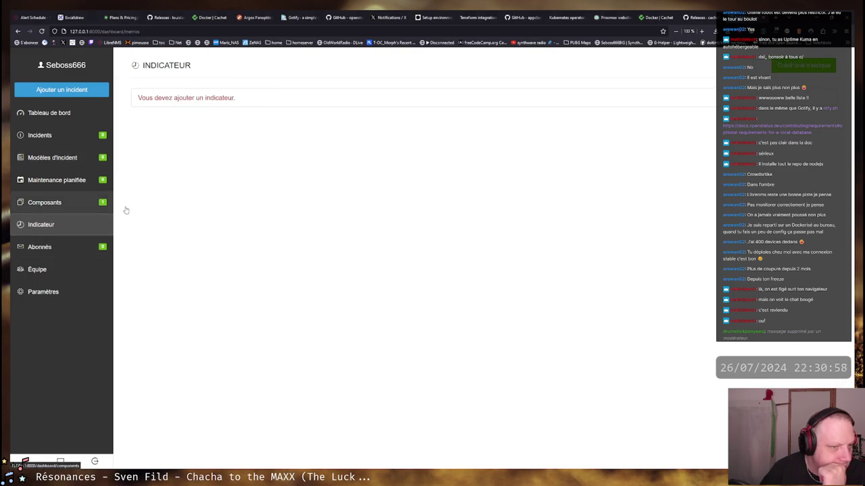
pyautogui.click(804, 66)
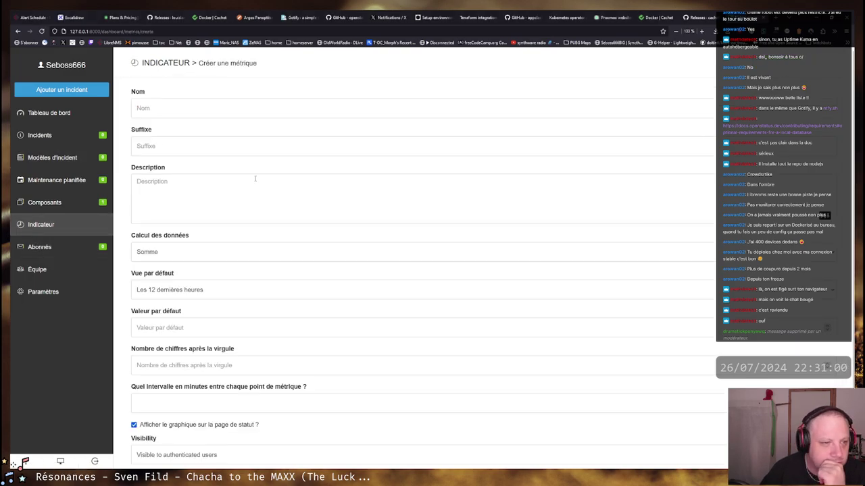
pyautogui.scroll(-1, 267, 260)
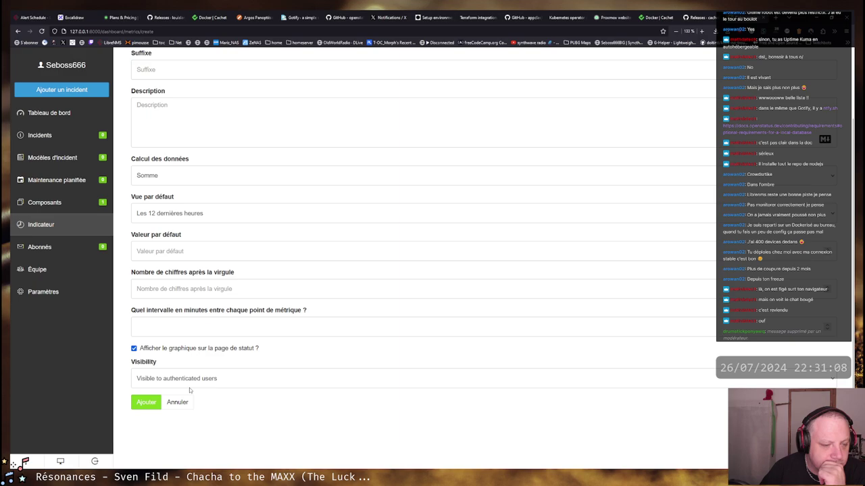
pyautogui.scroll(2, 189, 389)
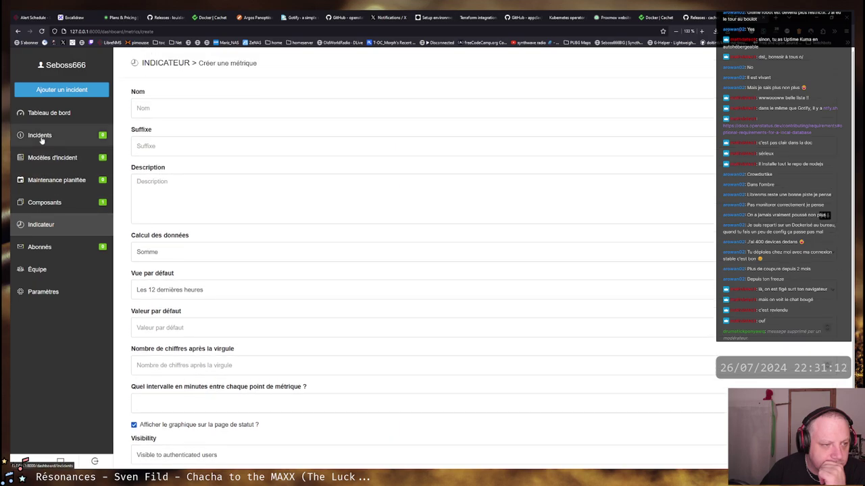
pyautogui.click(45, 116)
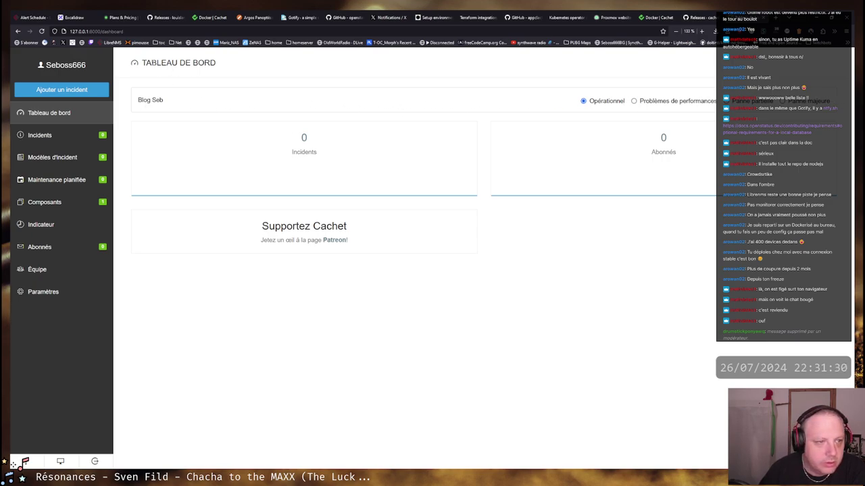
# - Copy the Cachet dashboard URL and load it in a new tab
pyautogui.click(138, 31)
pyautogui.rightClick(140, 32)
pyautogui.click(169, 72)
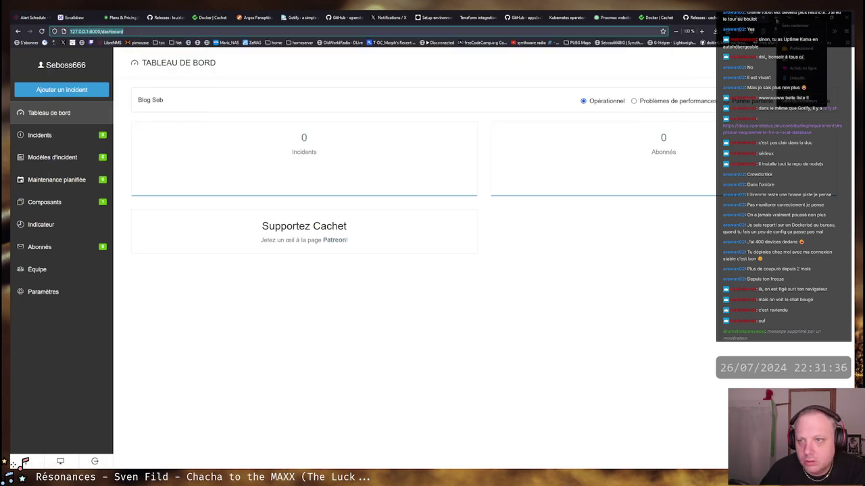
pyautogui.hotkey('ctrl', 't')
pyautogui.rightClick(251, 34)
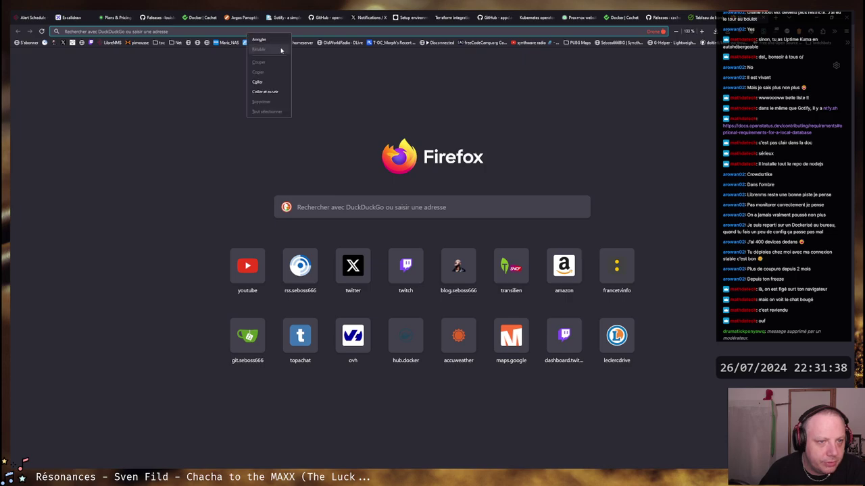
pyautogui.click(271, 92)
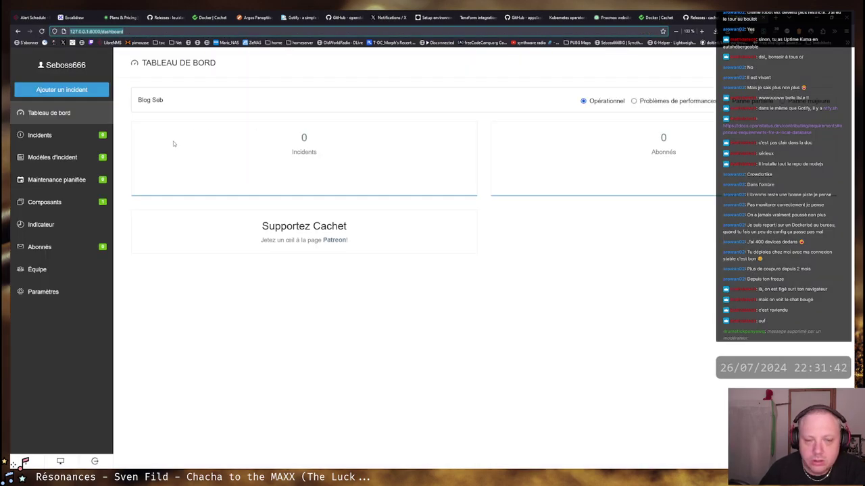
# - Open the Ajouter un incident form from Incidents and look over its fields
pyautogui.click(52, 136)
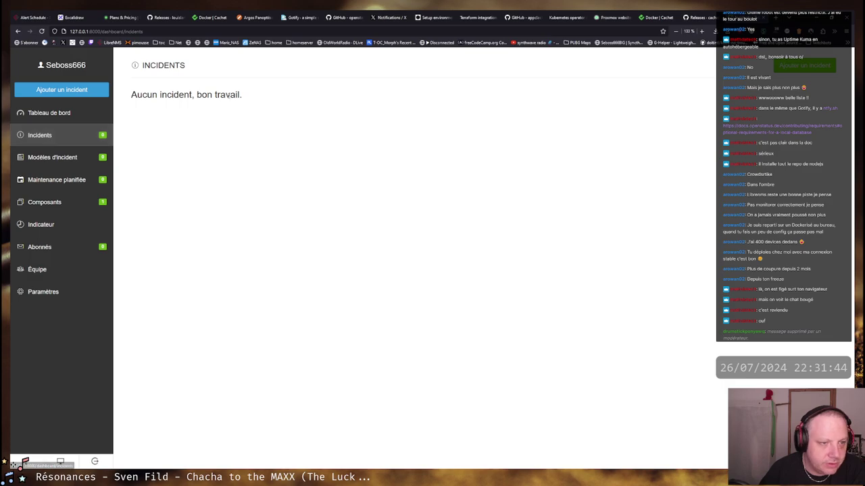
pyautogui.click(803, 66)
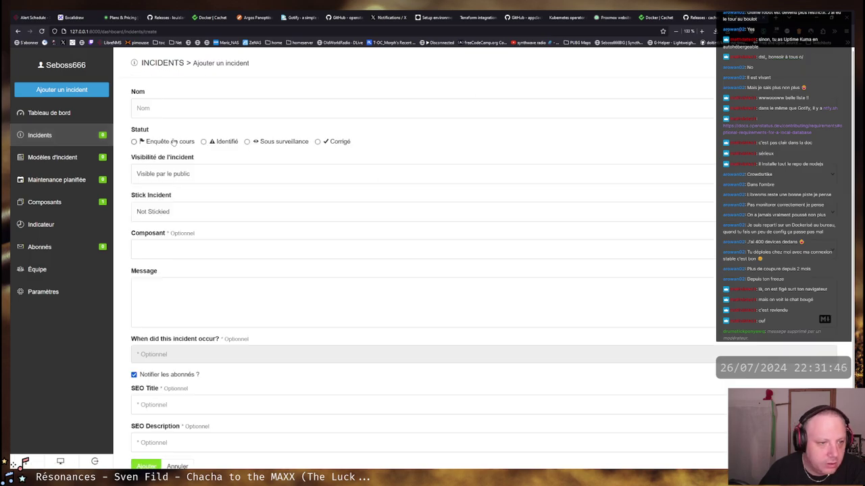
pyautogui.scroll(-1, 415, 173)
pyautogui.scroll(1, 416, 174)
pyautogui.scroll(-1, 414, 184)
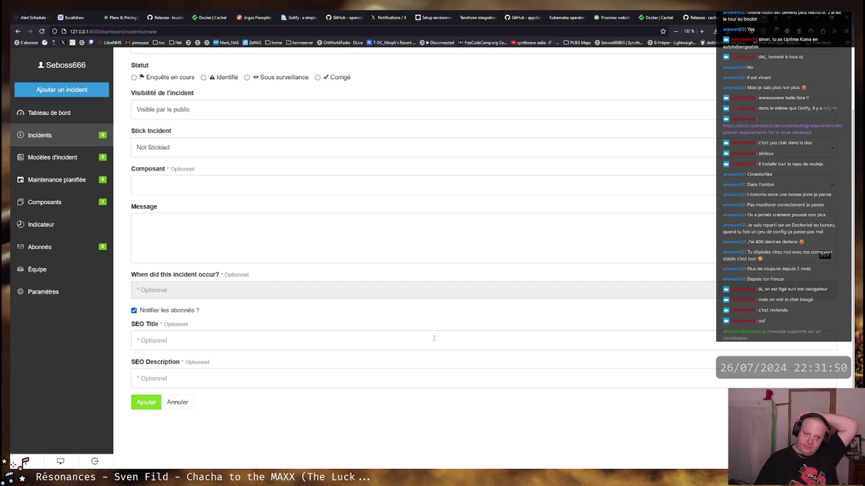
pyautogui.scroll(1, 438, 334)
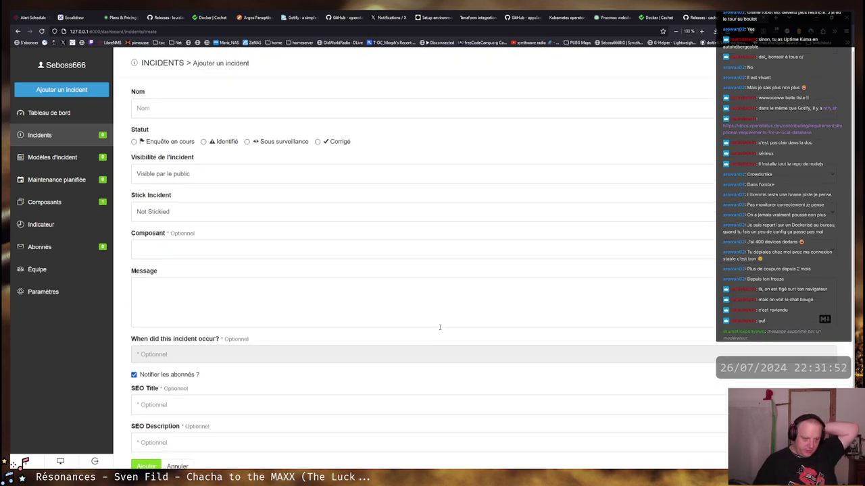
pyautogui.scroll(-1, 440, 327)
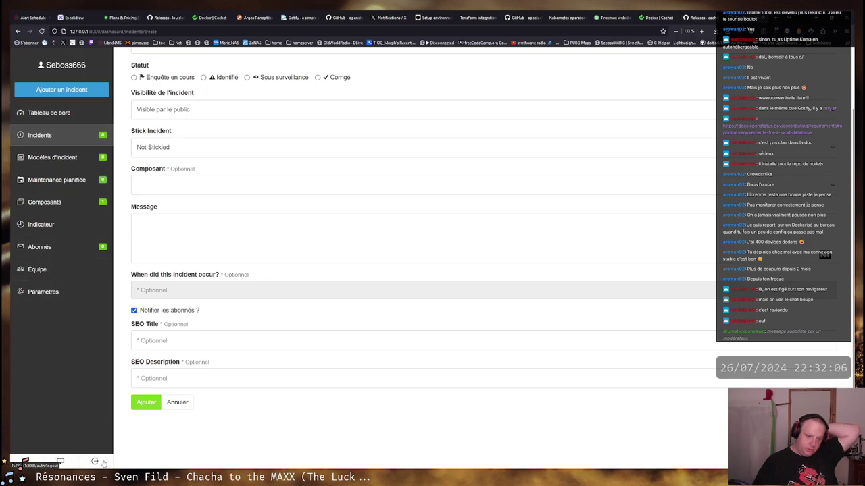
# - Load status.office.com in a new tab
pyautogui.hotkey('ctrl', 't')
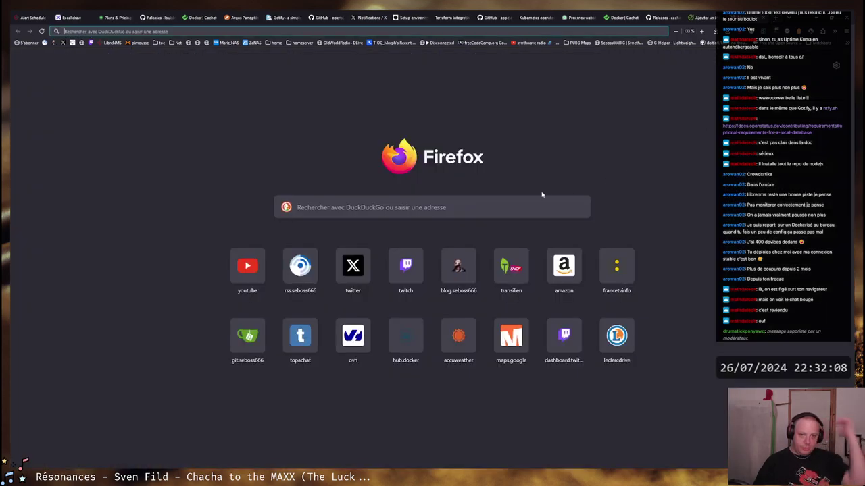
pyautogui.write('status.o')
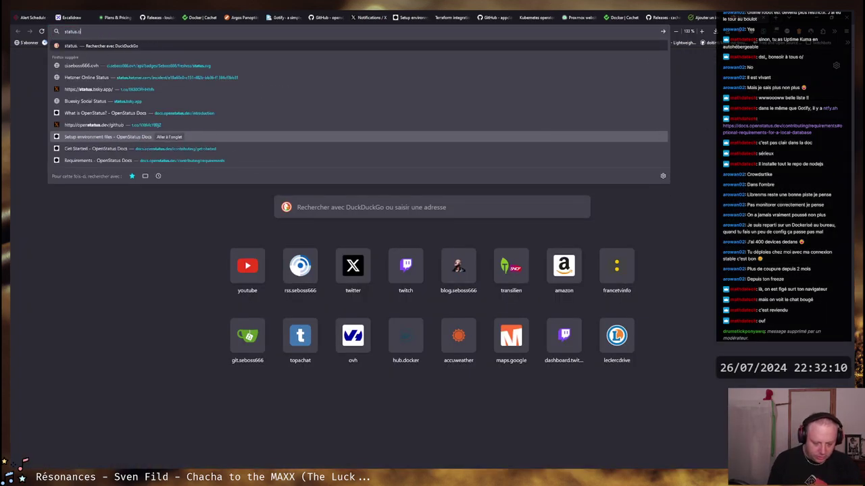
pyautogui.write('ffice.com')
pyautogui.press('Return')
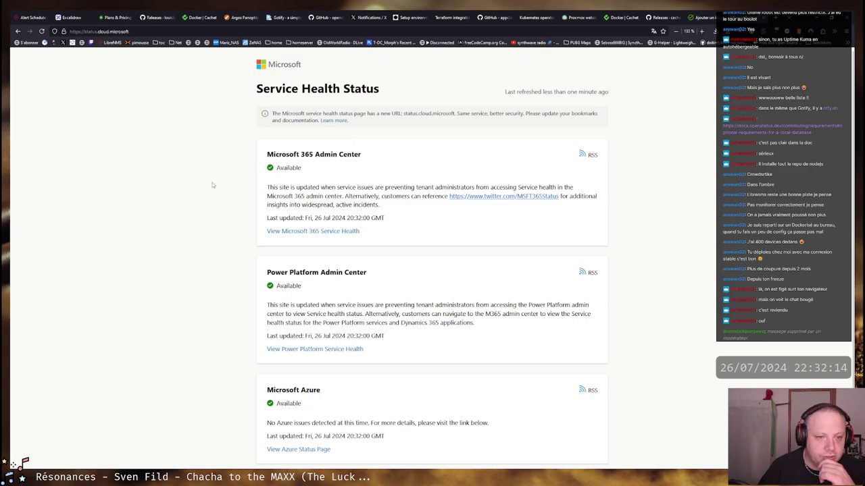
# - Look over Microsoft's service availability, then close the tab to return to the incident form
pyautogui.scroll(-1, 213, 193)
pyautogui.scroll(1, 216, 311)
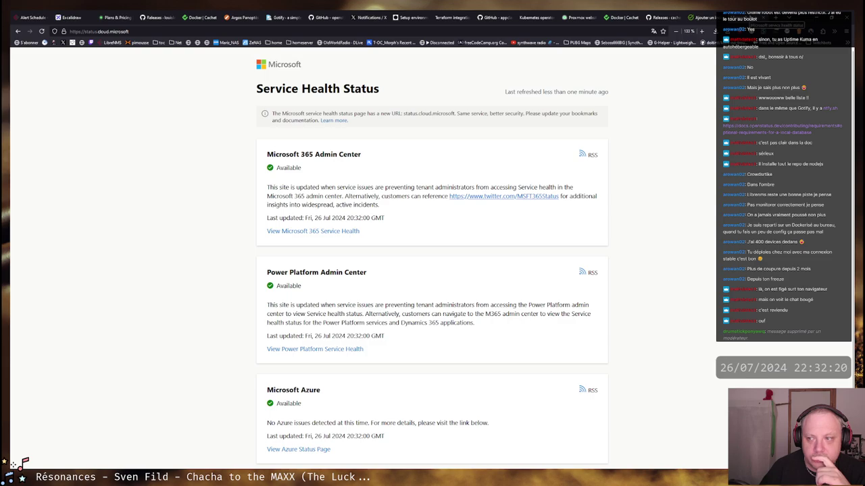
pyautogui.hotkey('ctrl', 'w')
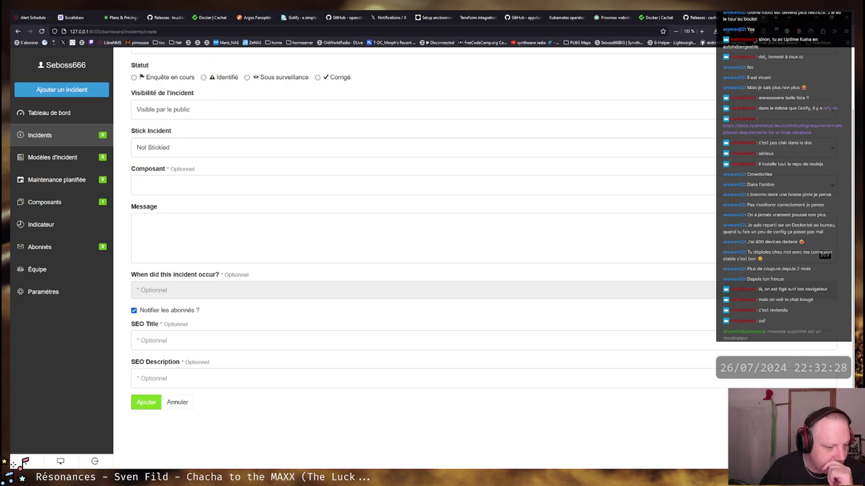
# - Stop the Cachet logs, run docker compose down, then list all containers with docker container ps -a
pyautogui.hotkey('alt', 'Tab')
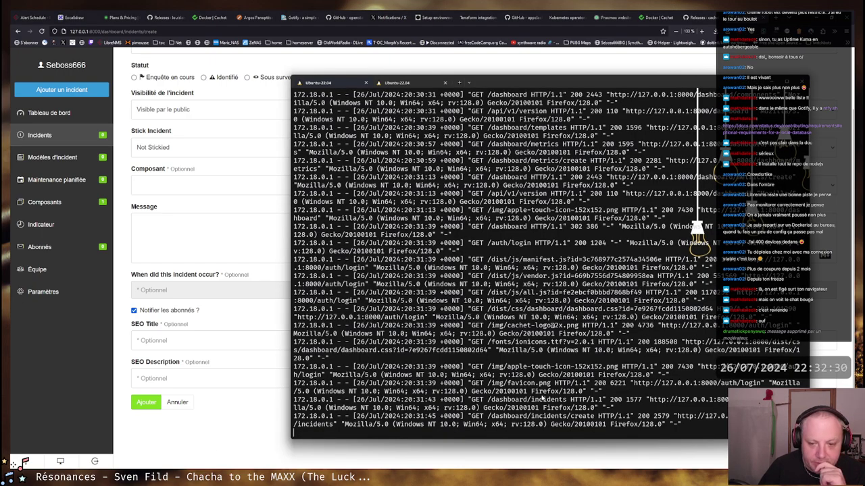
pyautogui.hotkey('ctrl', 'c')
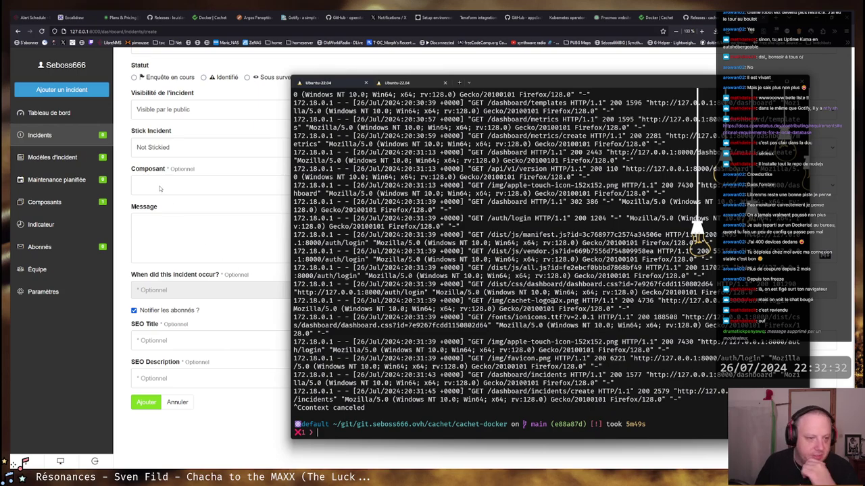
pyautogui.click(155, 206)
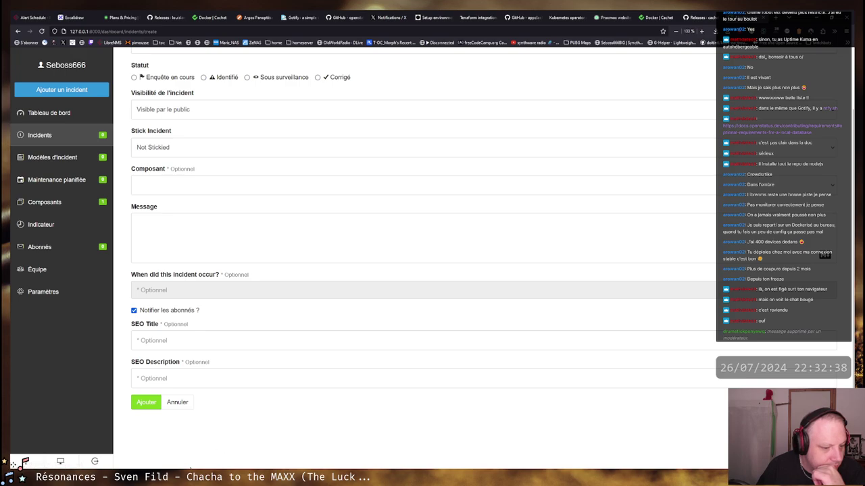
pyautogui.hotkey('alt', 'Tab')
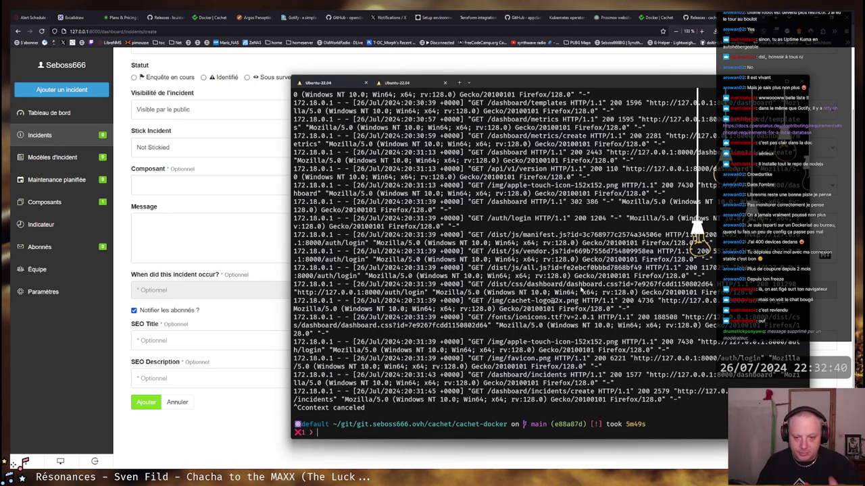
pyautogui.write('docker com')
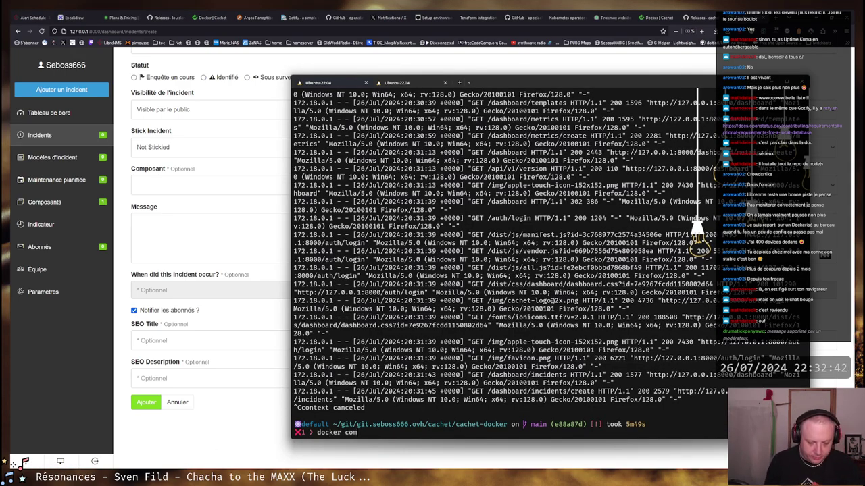
pyautogui.write('pose down')
pyautogui.press('Return')
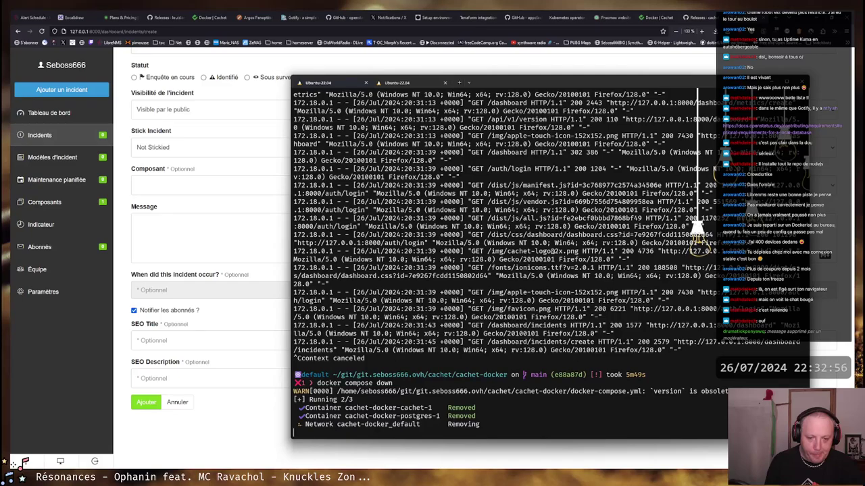
pyautogui.write('docke')
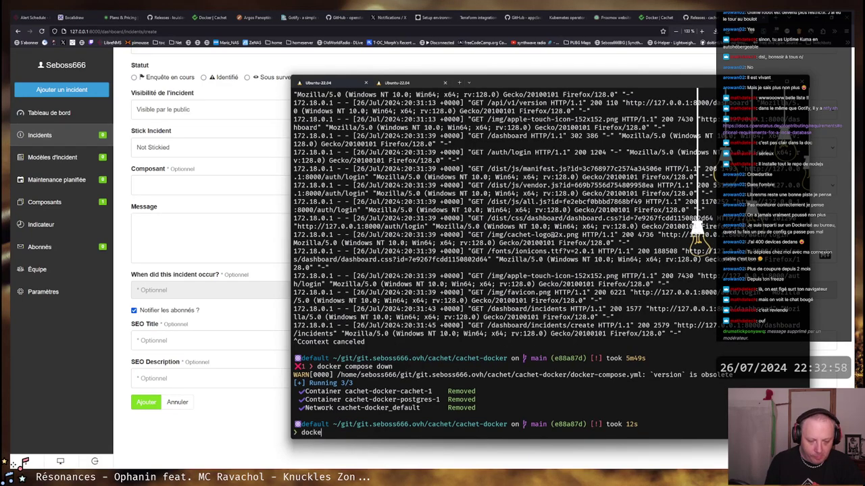
pyautogui.write('r container ps -a')
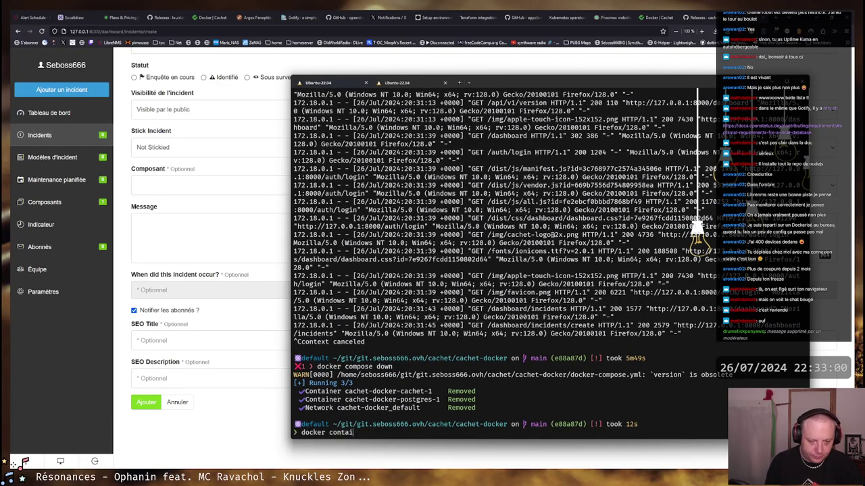
pyautogui.press('Return')
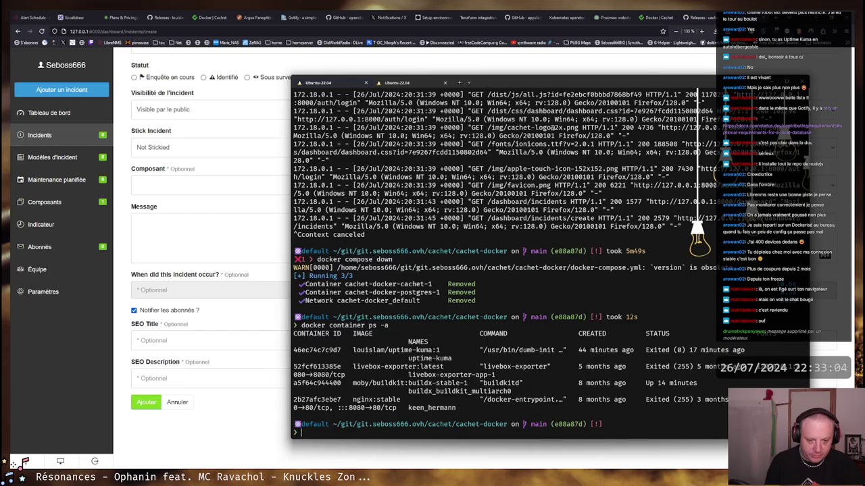
# - List the Docker volumes with docker volume ls; the -o wide variant fails
pyautogui.write('docker volumes')
pyautogui.press('Return')
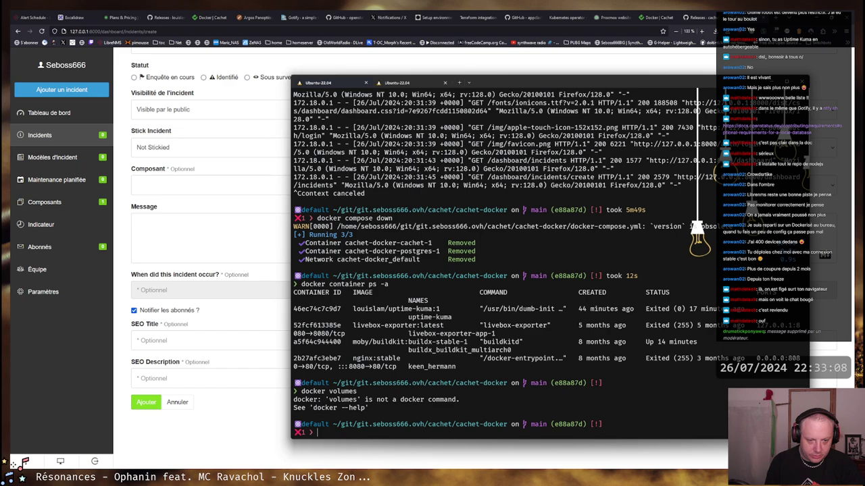
pyautogui.press('Up')
pyautogui.press('BackSpace')
pyautogui.write('ls')
pyautogui.press('Return')
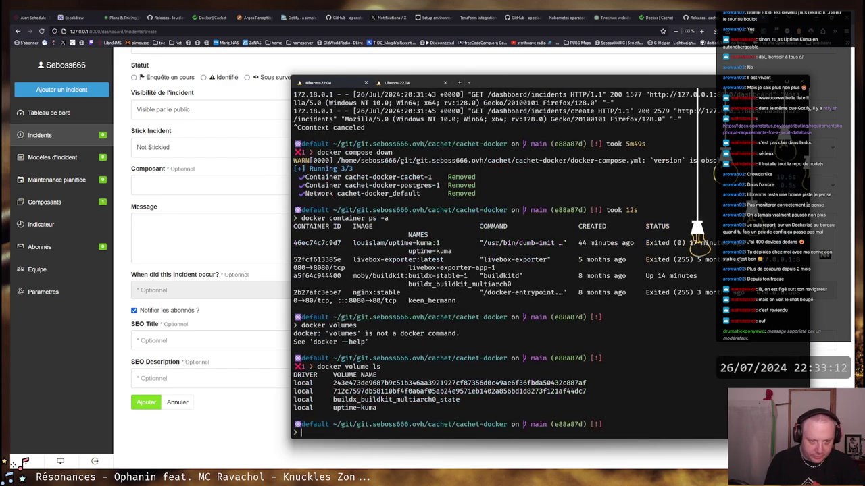
pyautogui.press('Up')
pyautogui.write('-o wid')
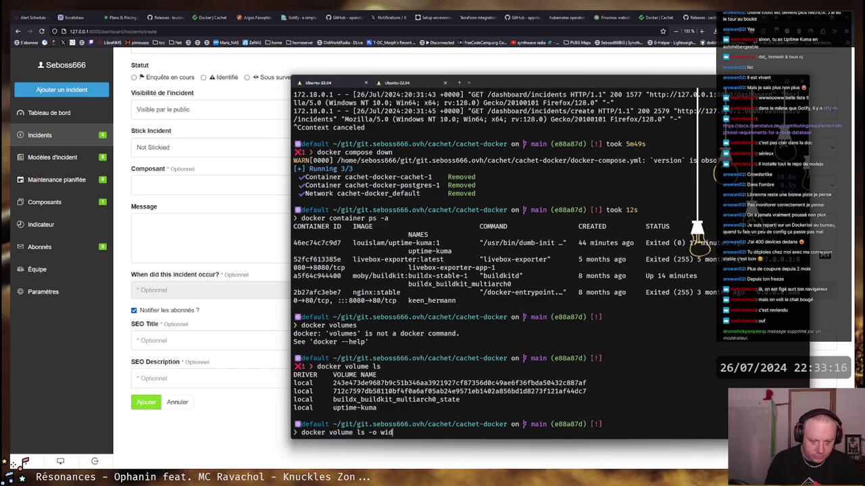
pyautogui.write('e')
pyautogui.press('Return')
# - Inspect the first hash-named volume, showing it was created 2024-07-26T22:26:35
pyautogui.press('Up')
pyautogui.press('BackSpace')
pyautogui.press('BackSpace')
pyautogui.press('BackSpace')
pyautogui.press('BackSpace')
pyautogui.press('BackSpace')
pyautogui.press('BackSpace')
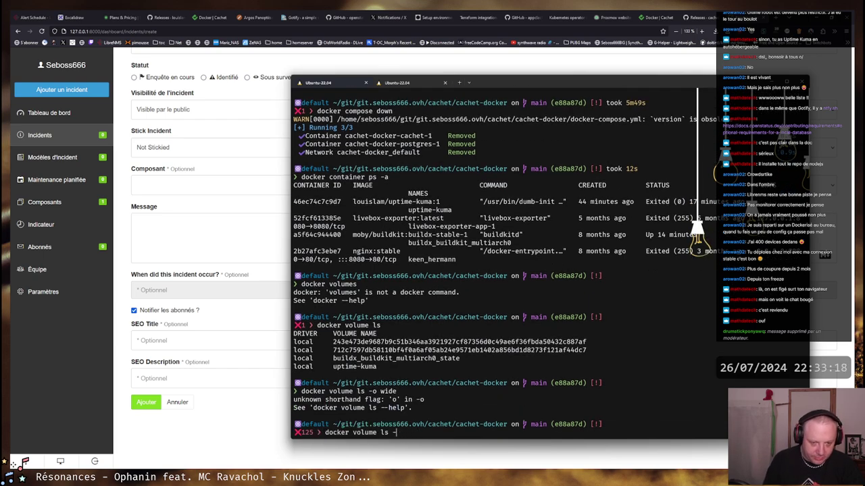
pyautogui.press('BackSpace')
pyautogui.press('BackSpace')
pyautogui.press('BackSpace')
pyautogui.press('BackSpace')
pyautogui.press('BackSpace')
pyautogui.press('BackSpace')
pyautogui.press('BackSpace')
pyautogui.press('BackSpace')
pyautogui.press('BackSpace')
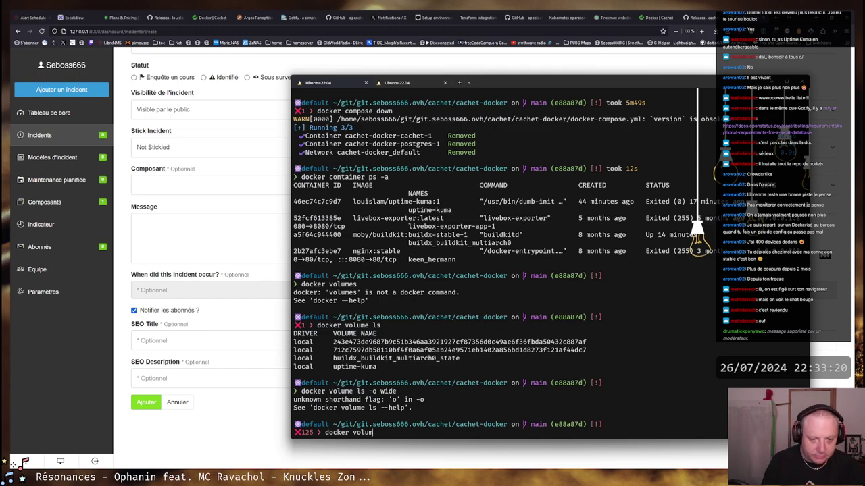
pyautogui.write('inspect')
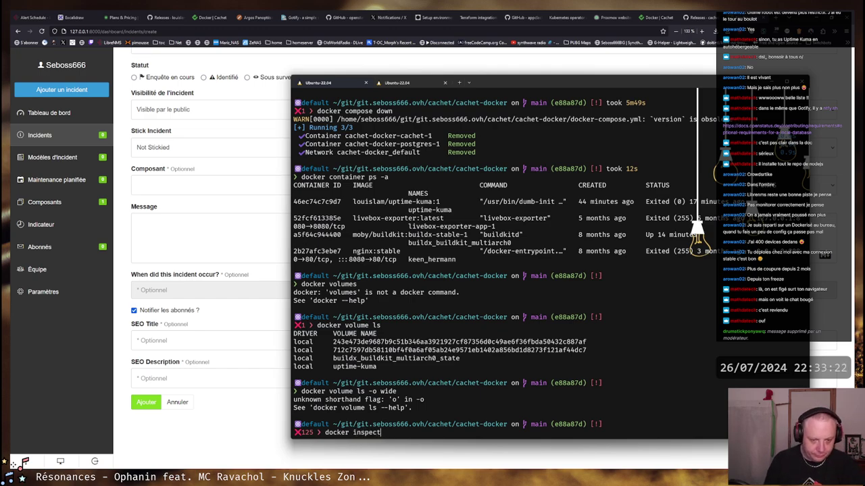
pyautogui.doubleClick(416, 342)
pyautogui.hotkey('ctrl', 'c')
pyautogui.hotkey('ctrl', 'v')
pyautogui.press('Return')
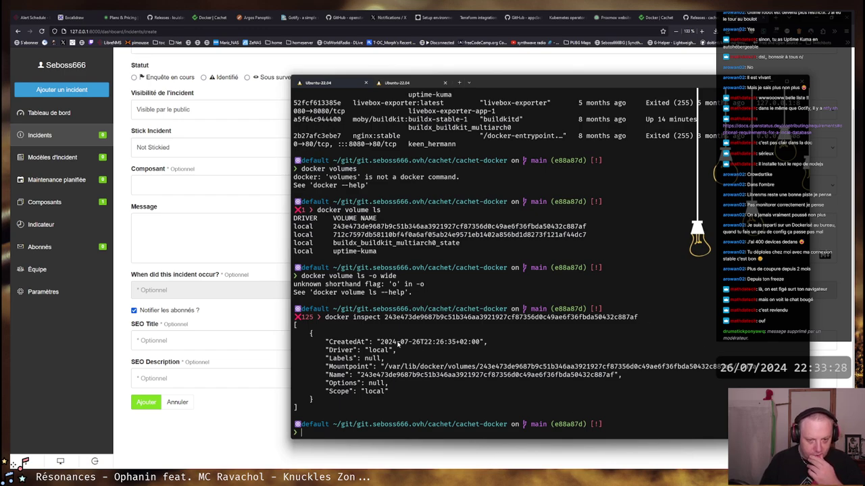
pyautogui.moveTo(477, 344); pyautogui.dragTo(358, 344)
pyautogui.hotkey('ctrl', 'c')
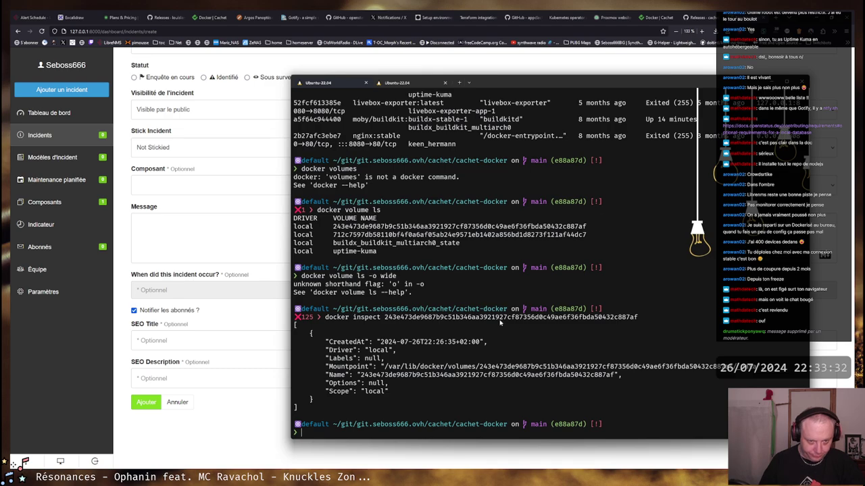
pyautogui.write('docker volume ')
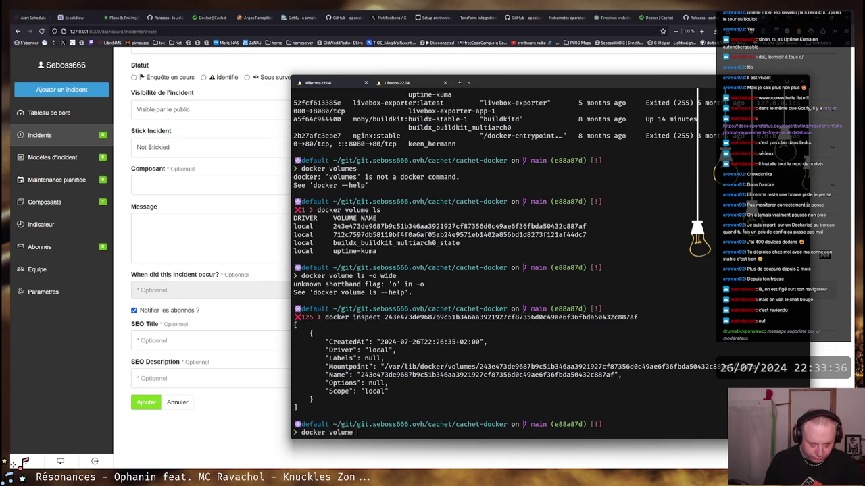
pyautogui.write('rm')
# - Remove the first anonymous volume with docker volume rm and its hash
pyautogui.doubleClick(428, 229)
pyautogui.hotkey('ctrl', 'c')
pyautogui.hotkey('ctrl', 'v')
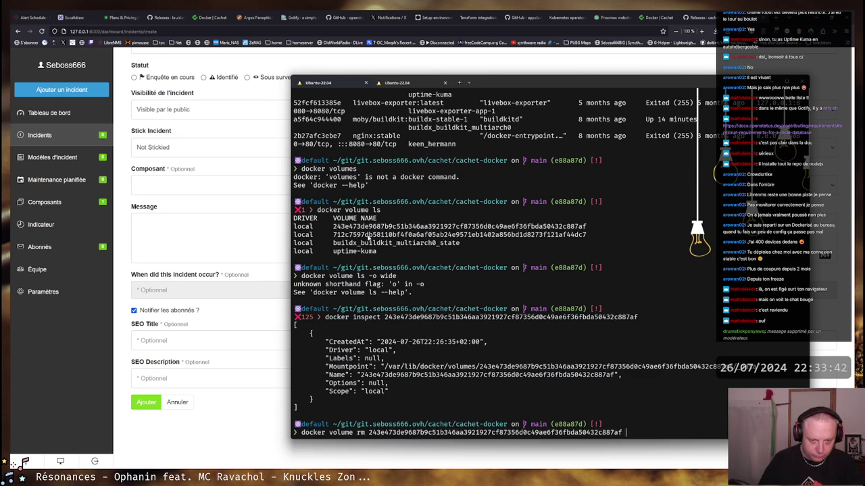
pyautogui.press('Return')
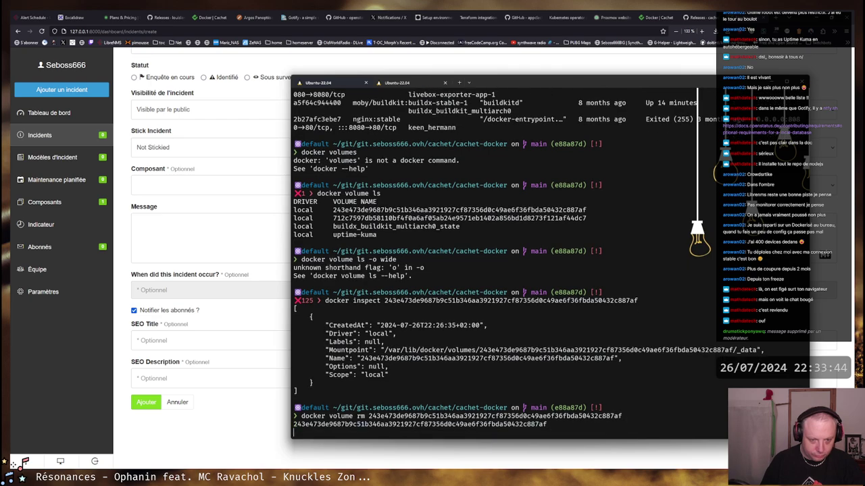
# - Inspect the second anonymous volume, created at 22:22:01, then remove it with docker volume rm
pyautogui.write('docker inspect 243e473de9687b9c51b346aa3921927cf87356d0c49ae6f36fbda50432c887af')
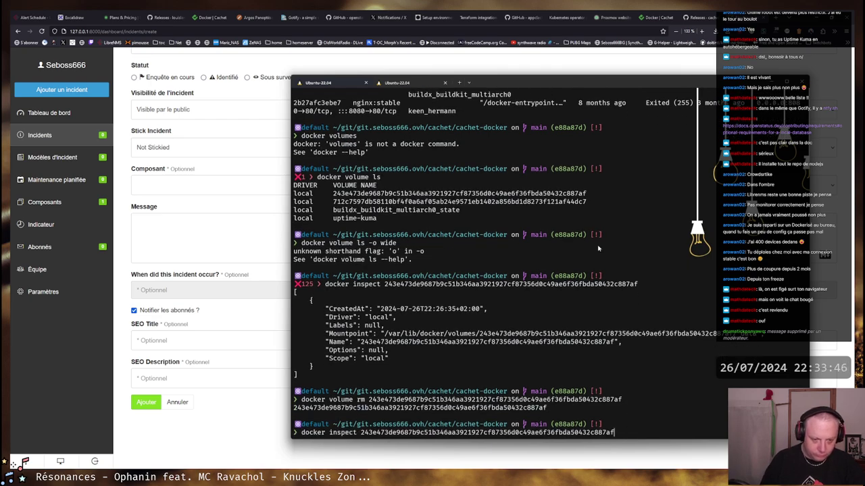
pyautogui.hotkey('ctrl', 'v')
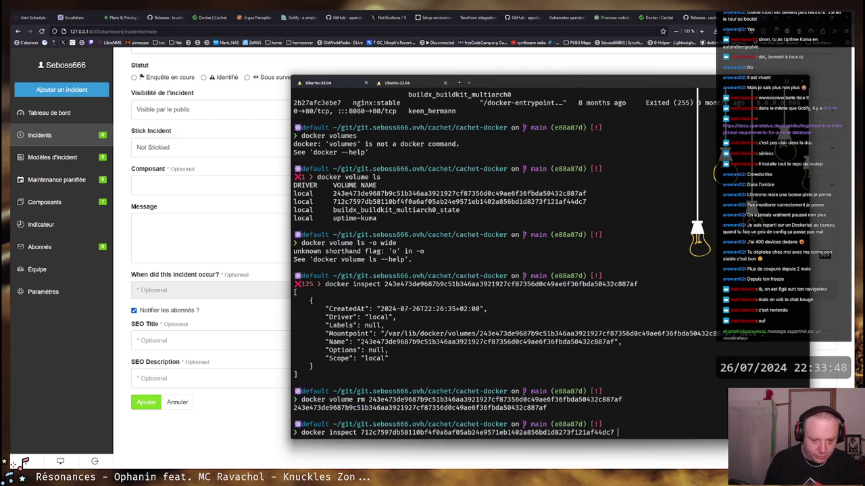
pyautogui.press('Return')
pyautogui.write('docker vo')
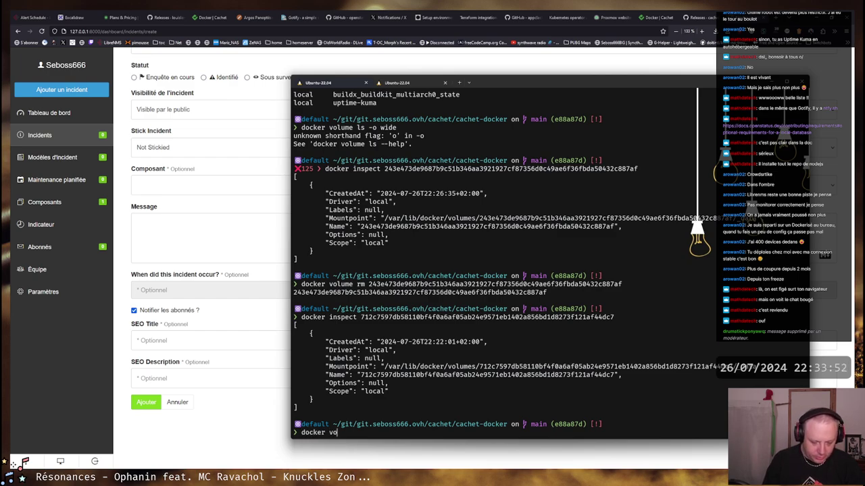
pyautogui.write('lume rm')
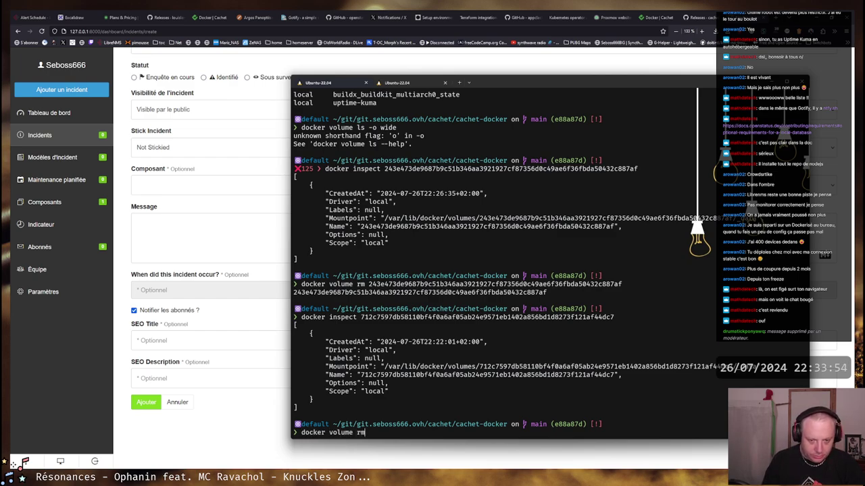
pyautogui.hotkey('ctrl', 'v')
pyautogui.press('Return')
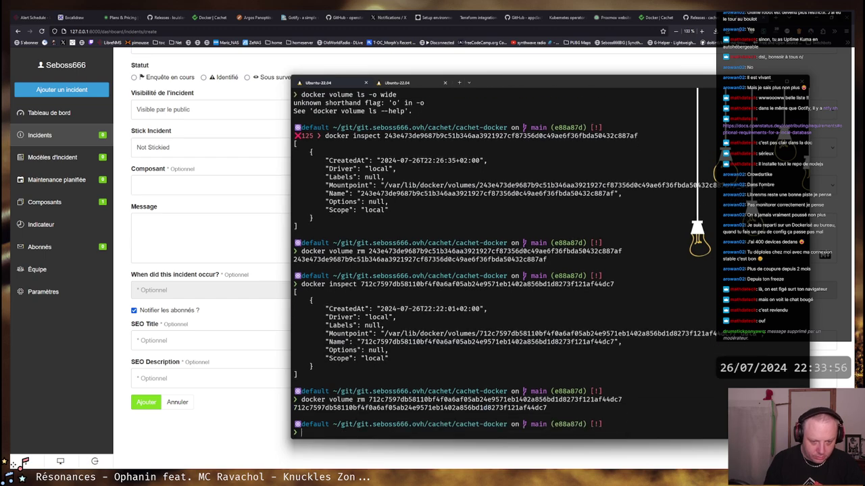
pyautogui.scroll(7, 502, 248)
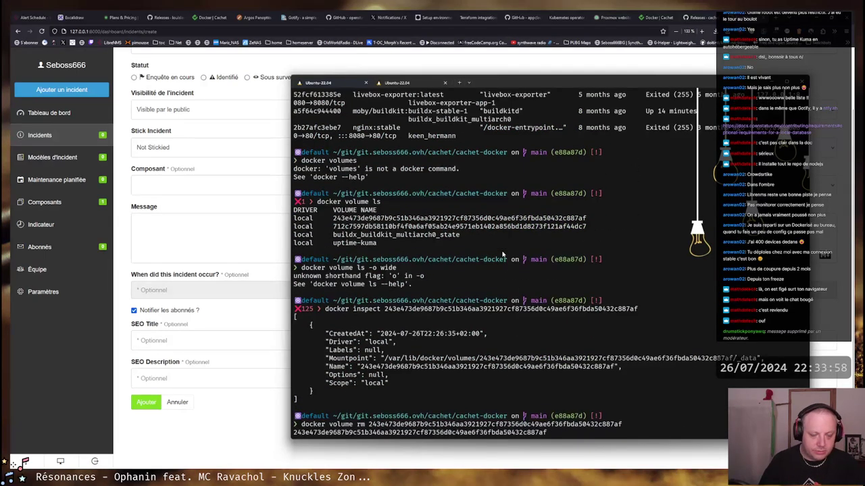
pyautogui.scroll(-7, 503, 248)
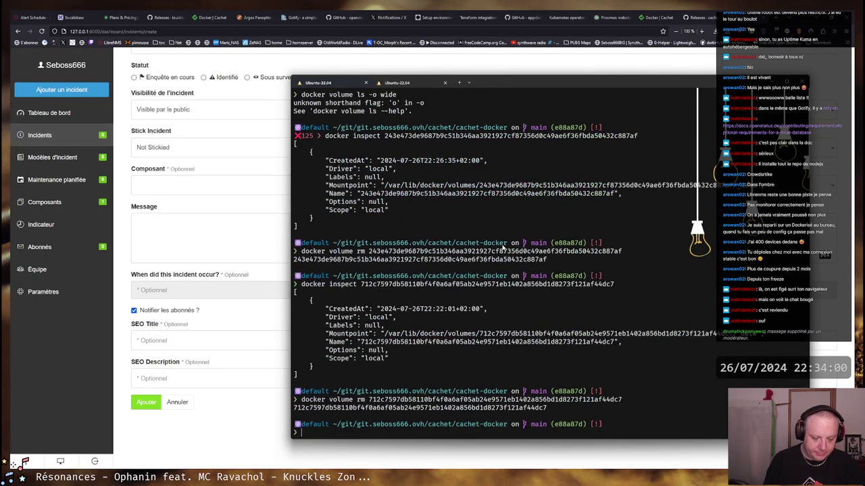
# - Remove the cachet-docker-cachet, another-secure-way, docker-script and kaniko-tools images by ID with docker image rm
pyautogui.write('docker image ls')
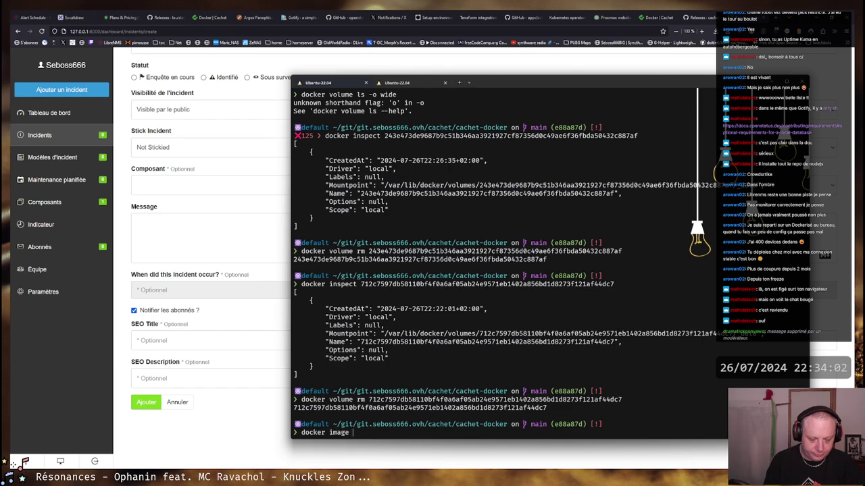
pyautogui.press('Return')
pyautogui.write('docker u')
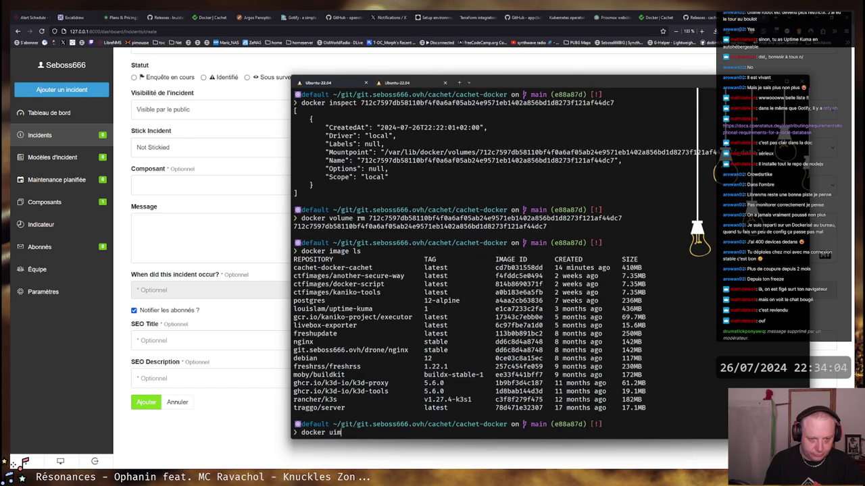
pyautogui.press('BackSpace')
pyautogui.write('image rm')
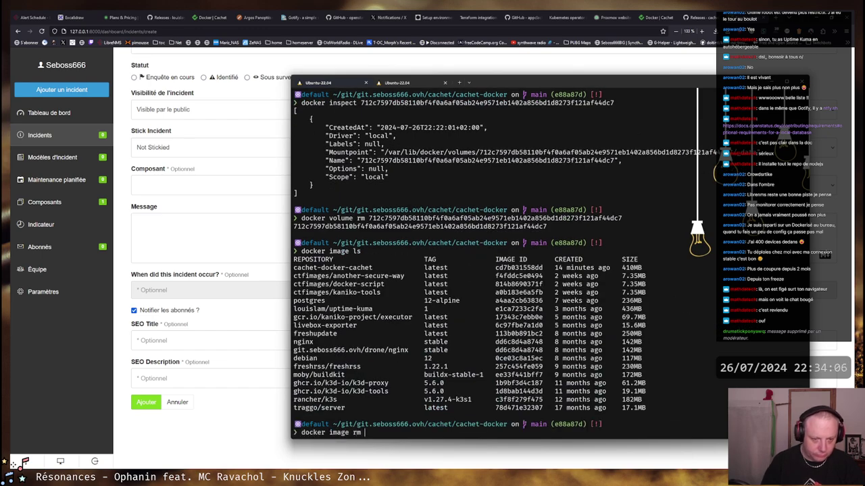
pyautogui.doubleClick(519, 268)
pyautogui.rightClick(520, 269)
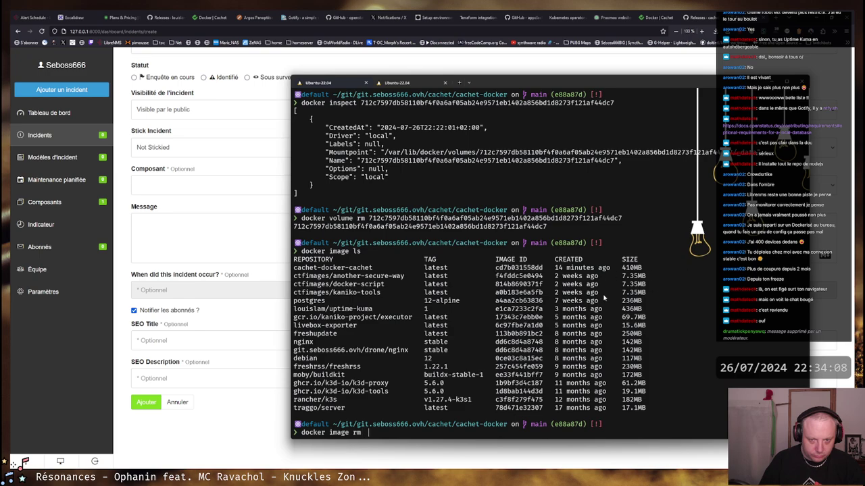
pyautogui.rightClick(525, 280)
pyautogui.doubleClick(518, 276)
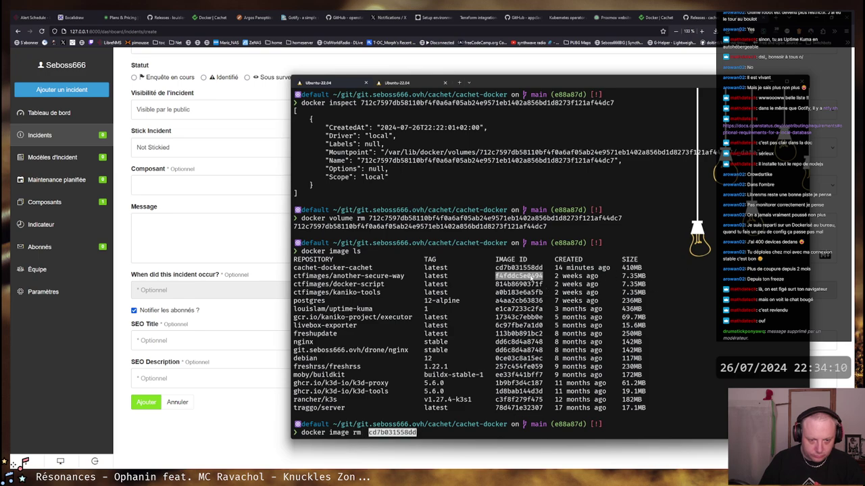
pyautogui.rightClick(641, 277)
pyautogui.rightClick(640, 296)
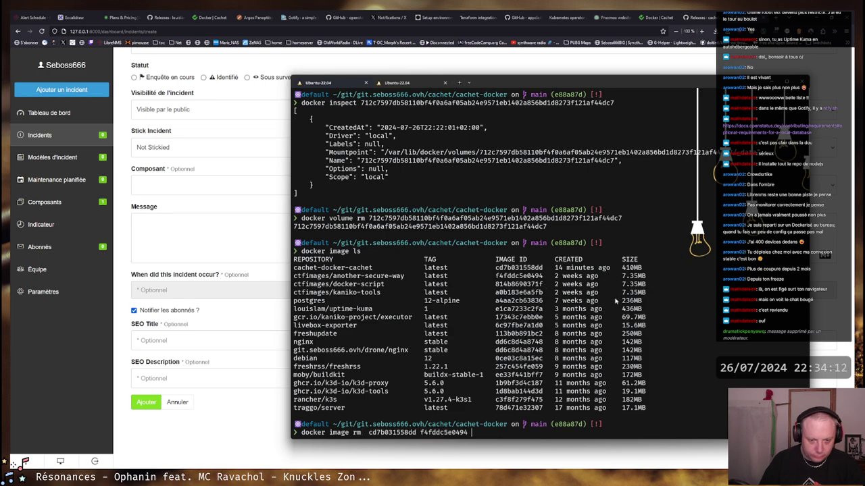
pyautogui.doubleClick(512, 284)
pyautogui.rightClick(512, 284)
pyautogui.rightClick(558, 286)
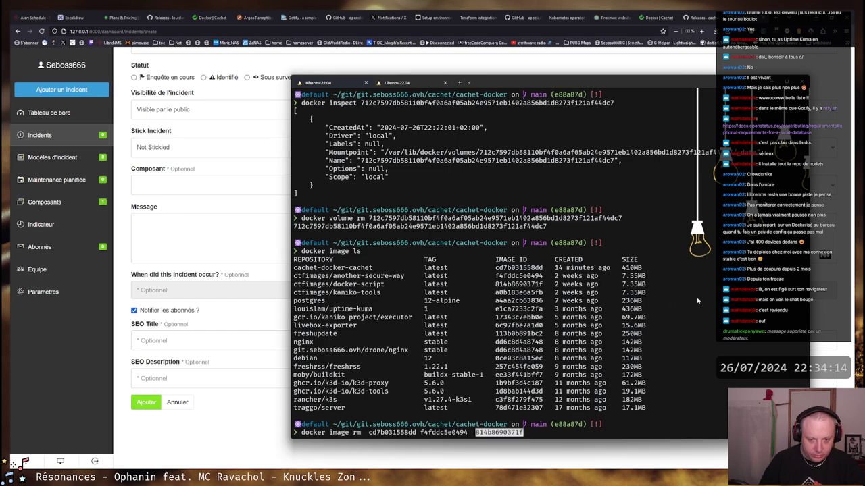
pyautogui.doubleClick(515, 292)
pyautogui.rightClick(675, 295)
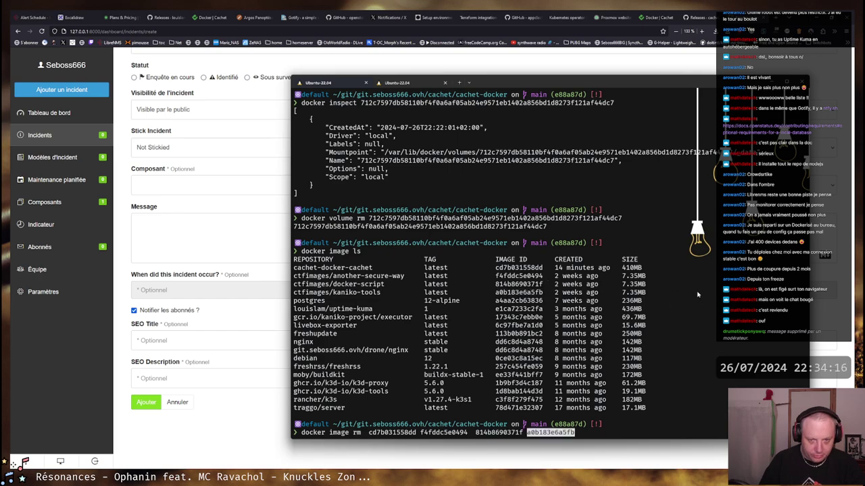
pyautogui.press('Return')
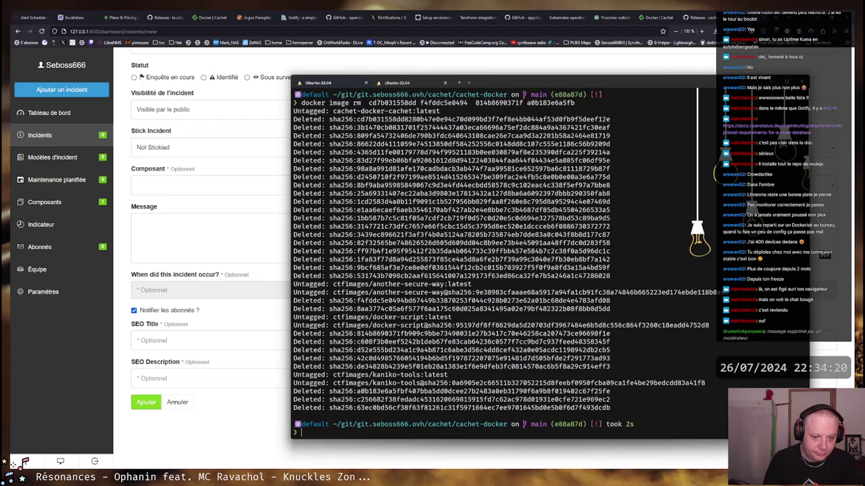
# - Remove the postgres:12-alpine image with docker image rm
pyautogui.scroll(11, 535, 262)
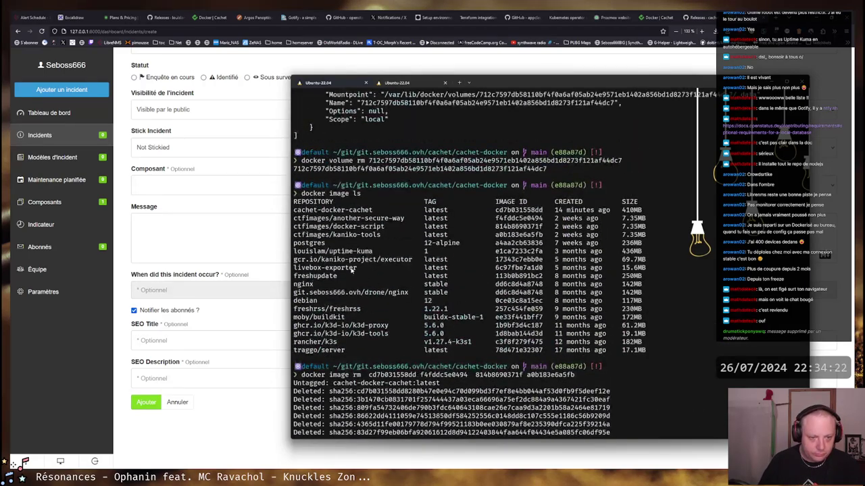
pyautogui.write('docker i')
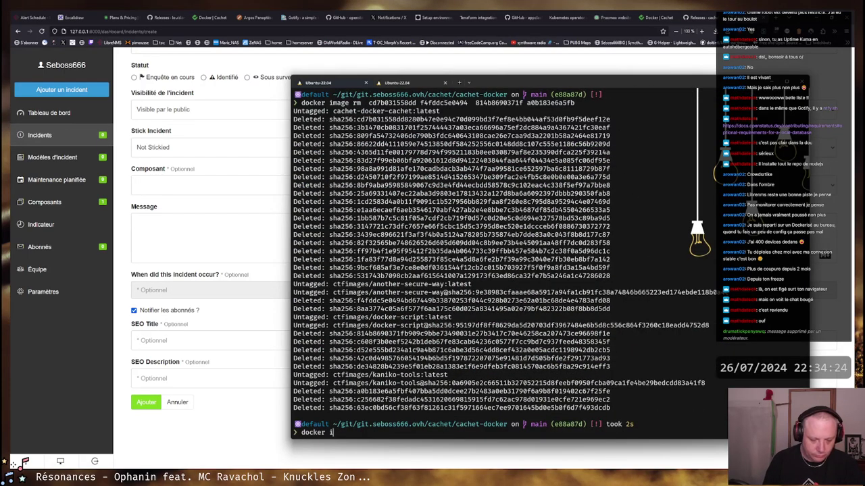
pyautogui.write('mage rm postgres:12-alpine')
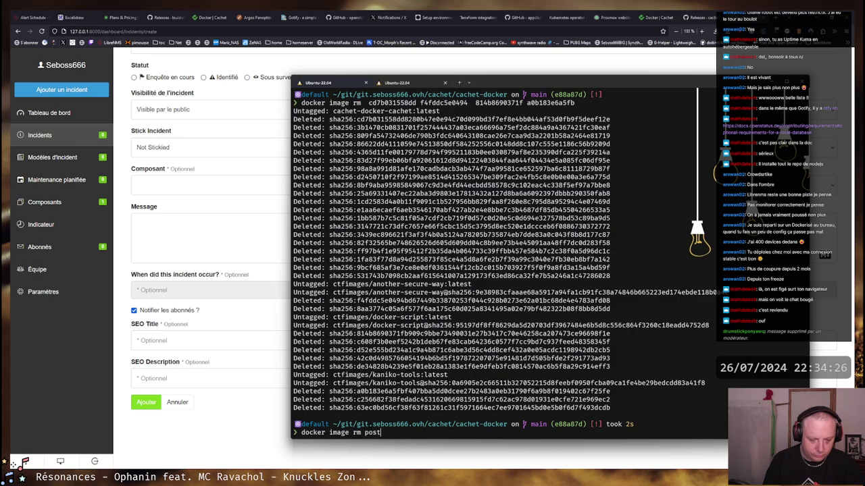
pyautogui.press('Return')
pyautogui.scroll(17, 446, 281)
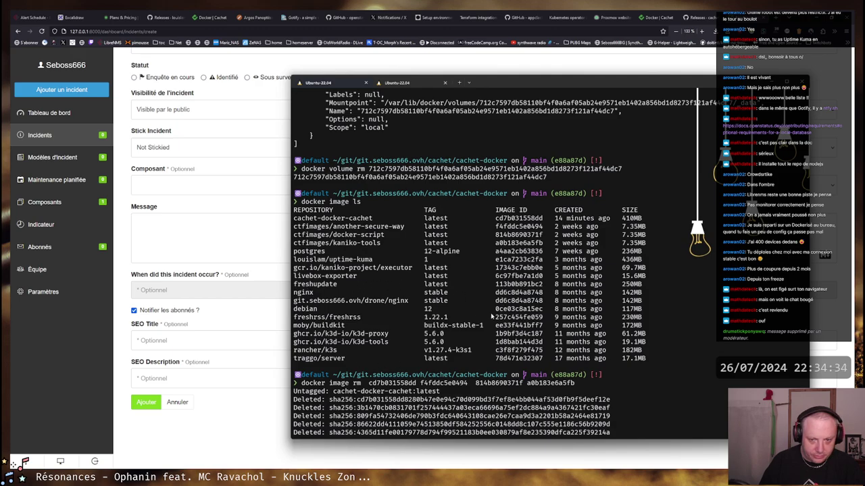
pyautogui.scroll(-17, 503, 306)
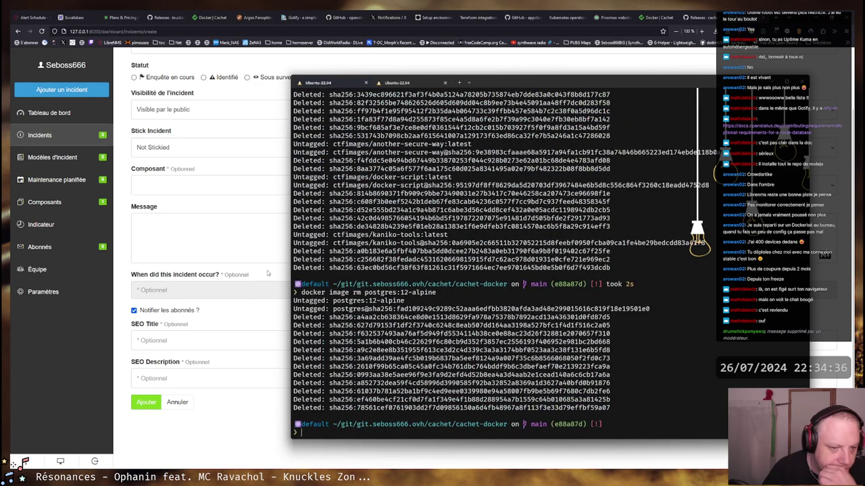
# - Return to the browser's Cachet releases page showing v2.4.1 and v2.4.0
pyautogui.click(267, 273)
pyautogui.scroll(2, 481, 199)
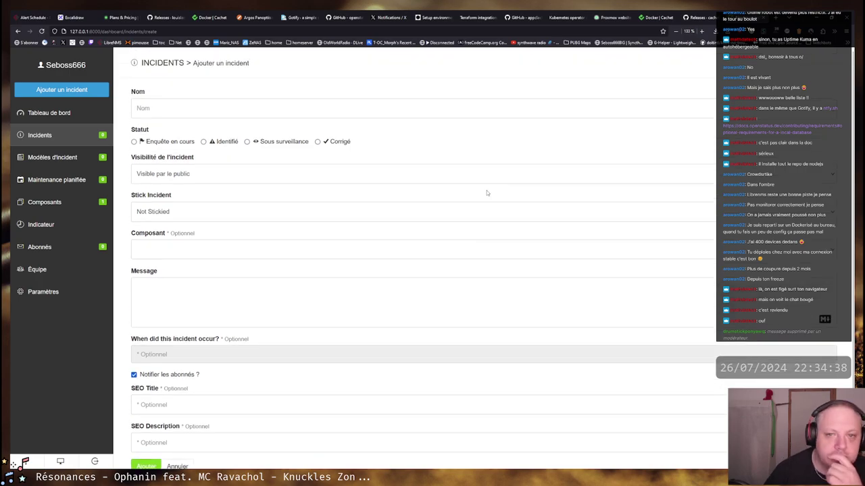
pyautogui.hotkey('ctrl', 'Tab')
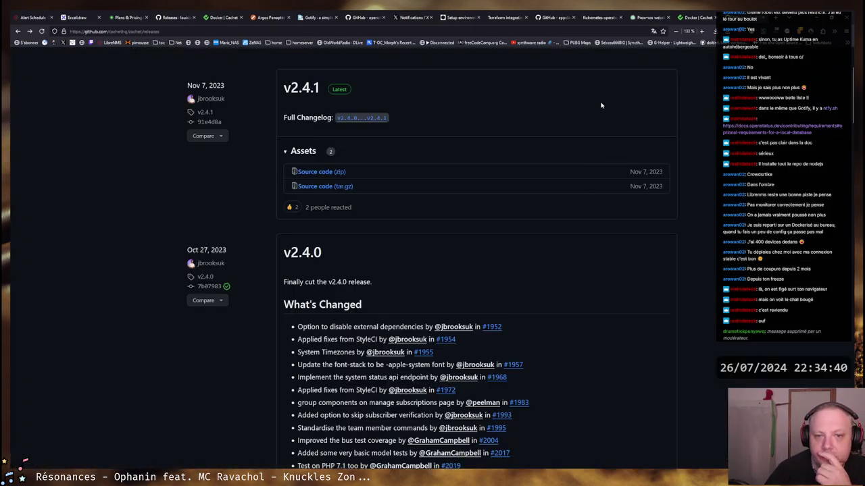
# - Wrap the Cachet line of the Monitoring sites note in ~~ markers to strike it through
pyautogui.hotkey('alt', 'Tab')
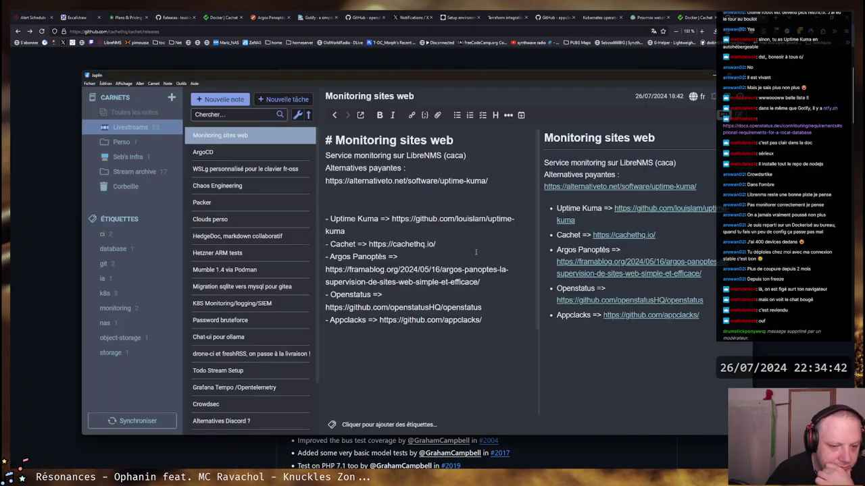
pyautogui.moveTo(439, 244); pyautogui.dragTo(321, 246)
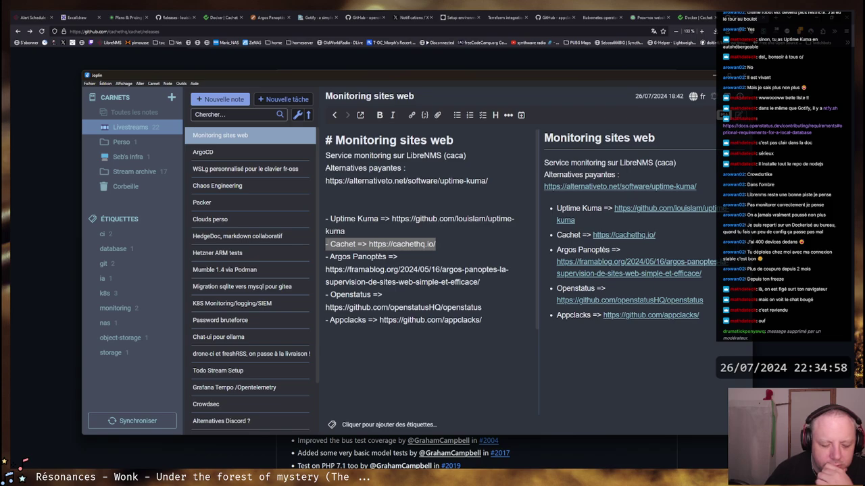
pyautogui.click(350, 244)
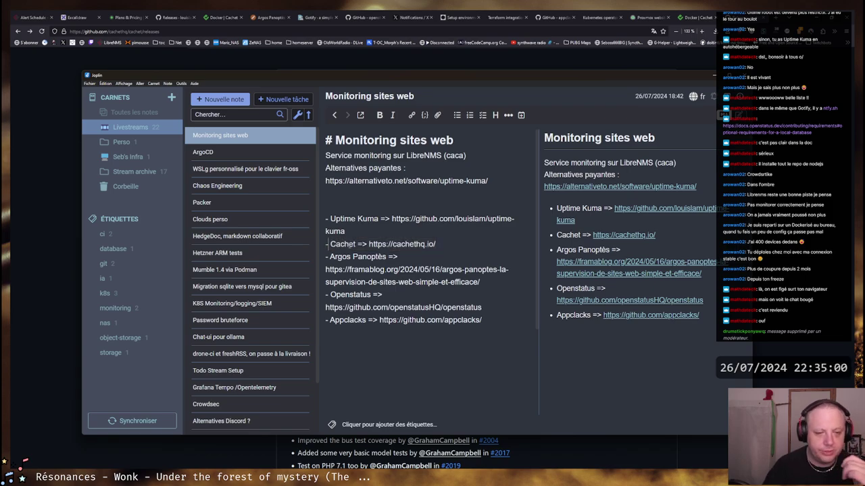
pyautogui.write('~')
pyautogui.press('End')
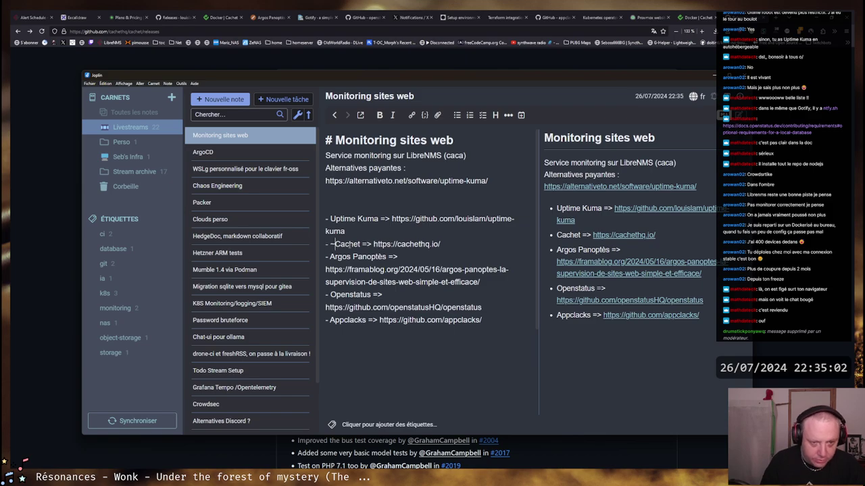
pyautogui.write('~')
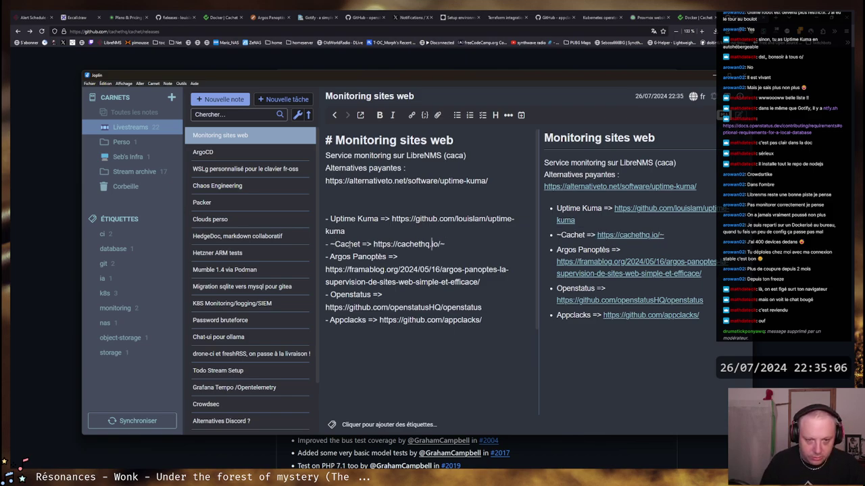
pyautogui.click(335, 244)
pyautogui.write('~')
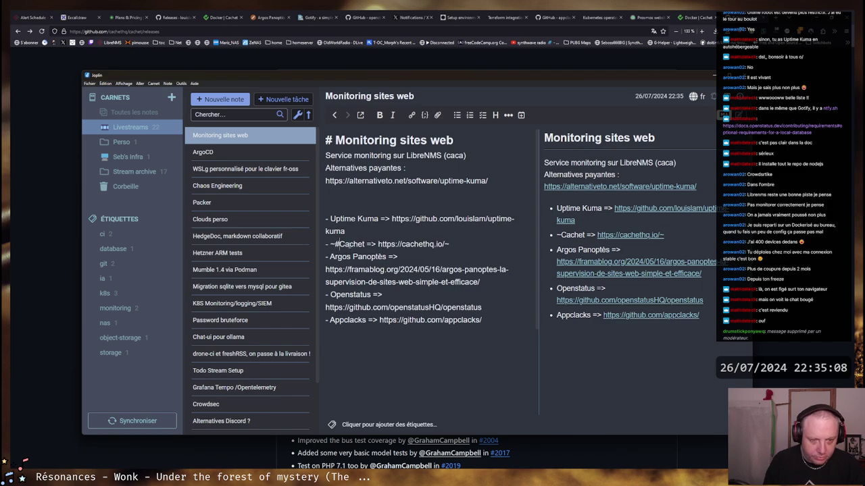
pyautogui.click(450, 244)
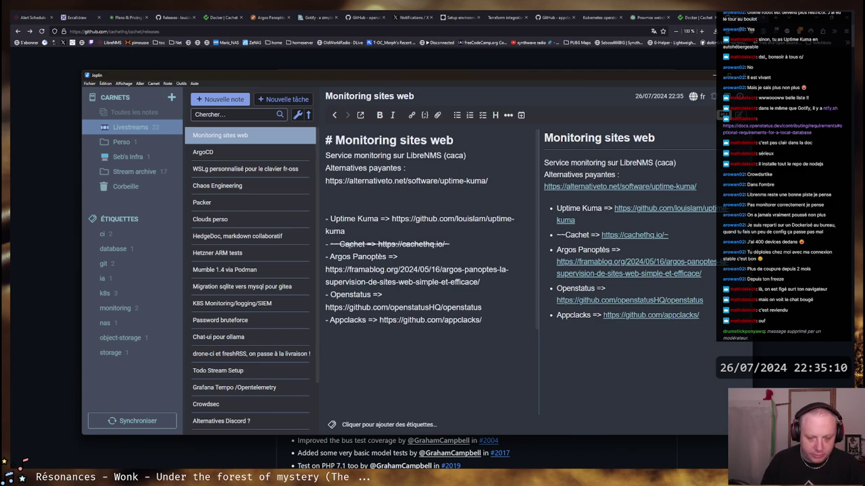
pyautogui.write('~')
pyautogui.press('Right')
pyautogui.press('Down')
pyautogui.press('Down')
pyautogui.press('Up')
pyautogui.press('Up')
pyautogui.press('Up')
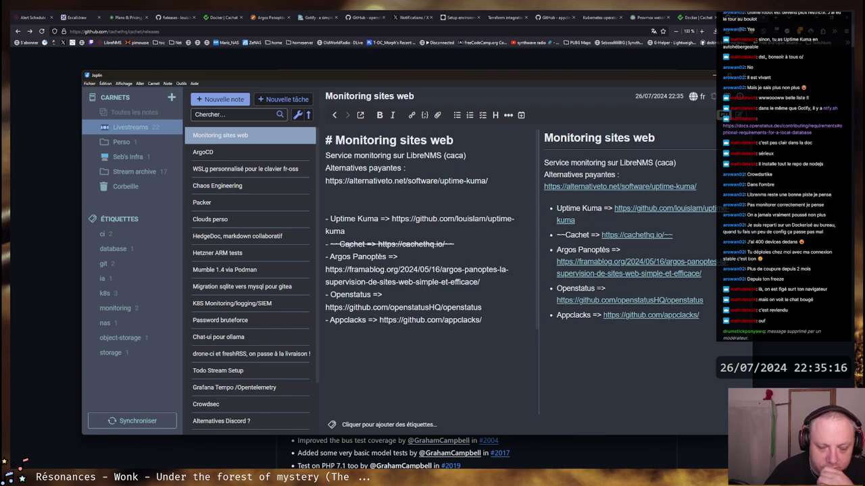
pyautogui.click(399, 257)
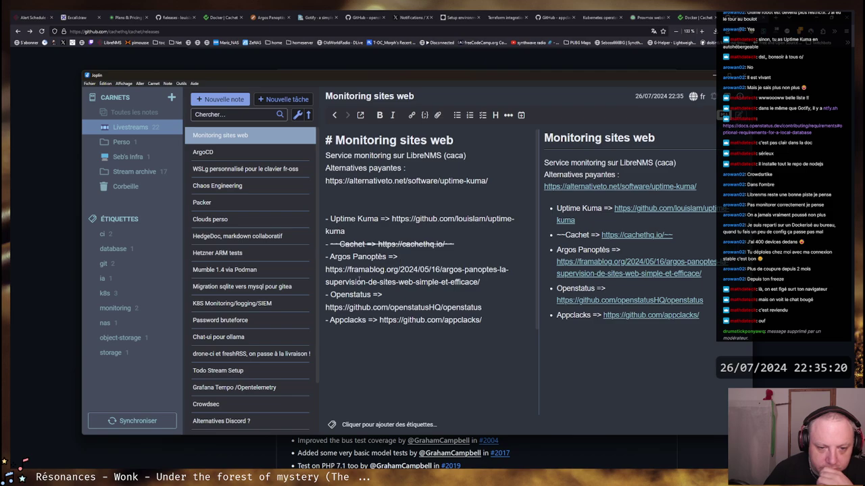
# - Open the linked Framablog article on Argos Panoptès and scroll down to its L'évolutivité section
pyautogui.click(619, 268)
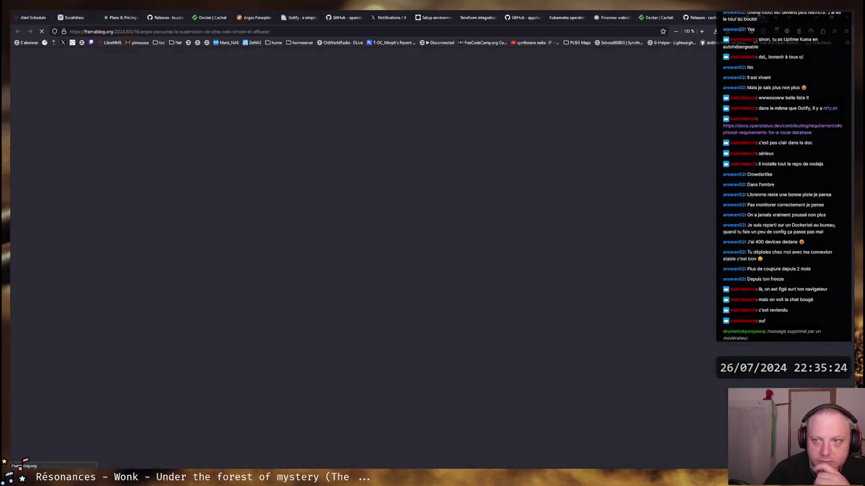
pyautogui.scroll(-10, 431, 265)
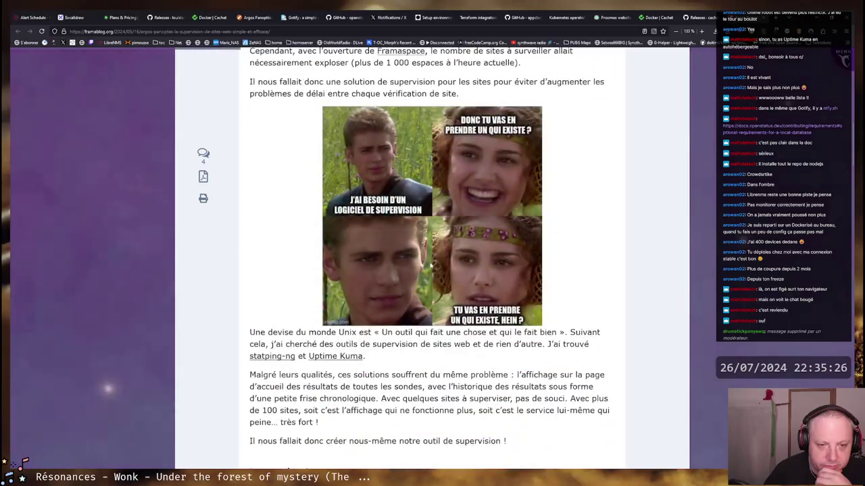
pyautogui.scroll(-6, 430, 265)
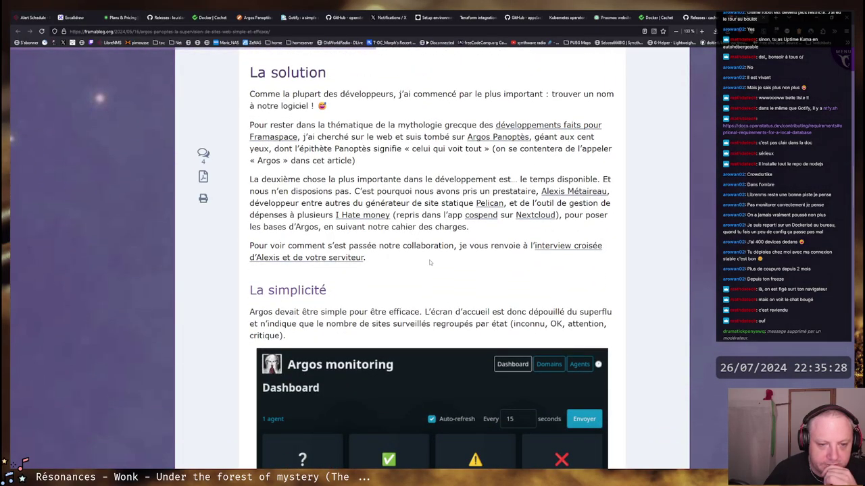
pyautogui.scroll(-12, 429, 263)
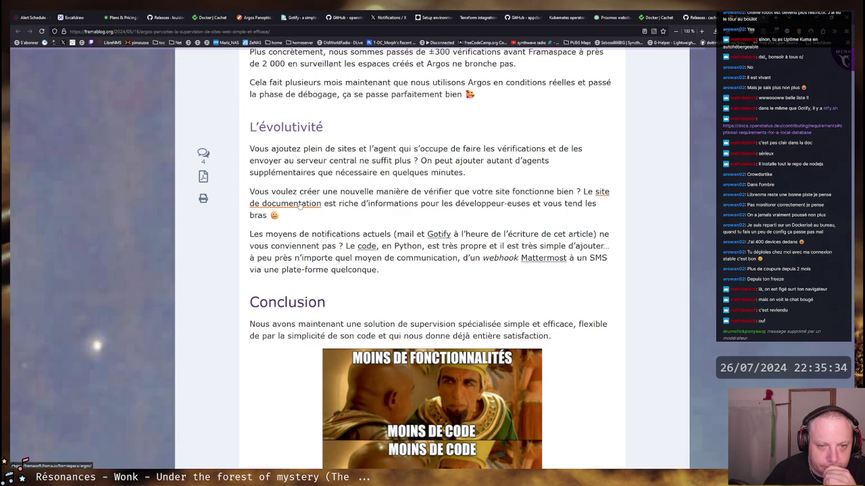
pyautogui.scroll(5, 299, 206)
pyautogui.scroll(3, 392, 362)
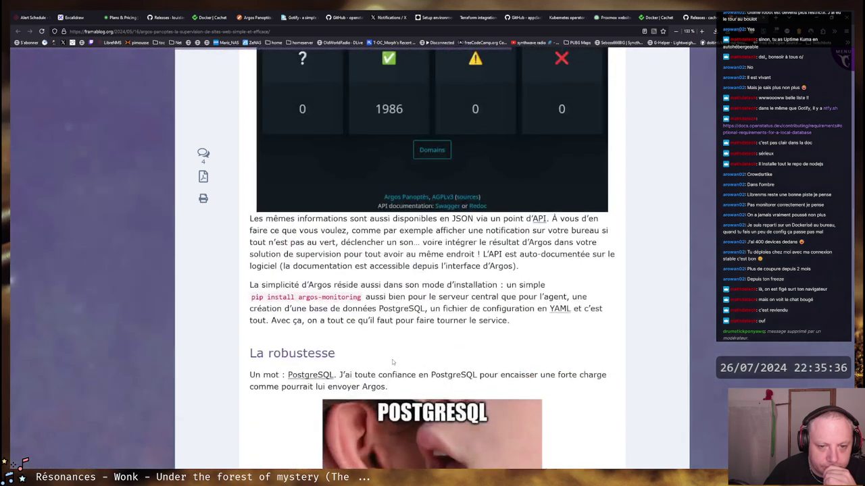
pyautogui.scroll(-8, 393, 363)
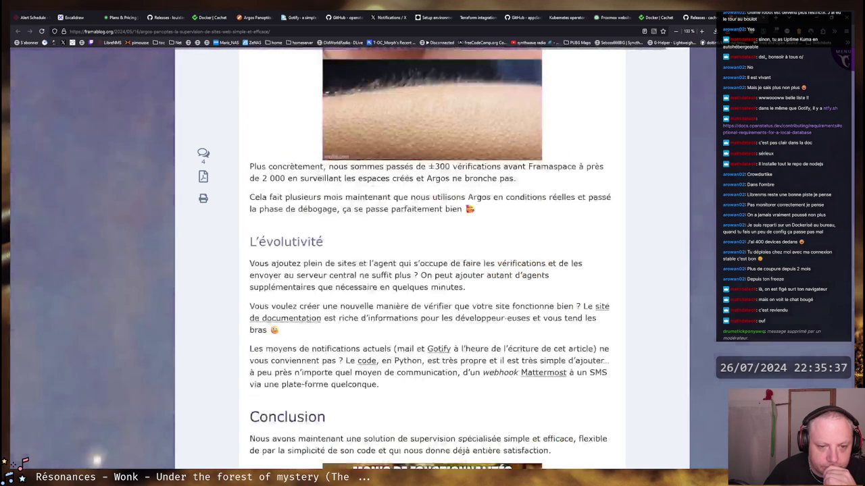
# - Open the Argos documentation site and read its introduction on what Argos monitors
pyautogui.click(292, 321)
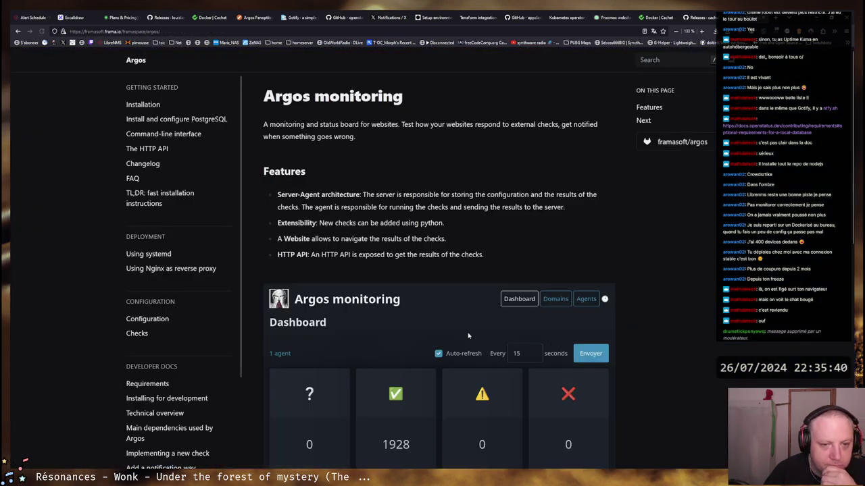
pyautogui.moveTo(280, 137); pyautogui.dragTo(500, 125)
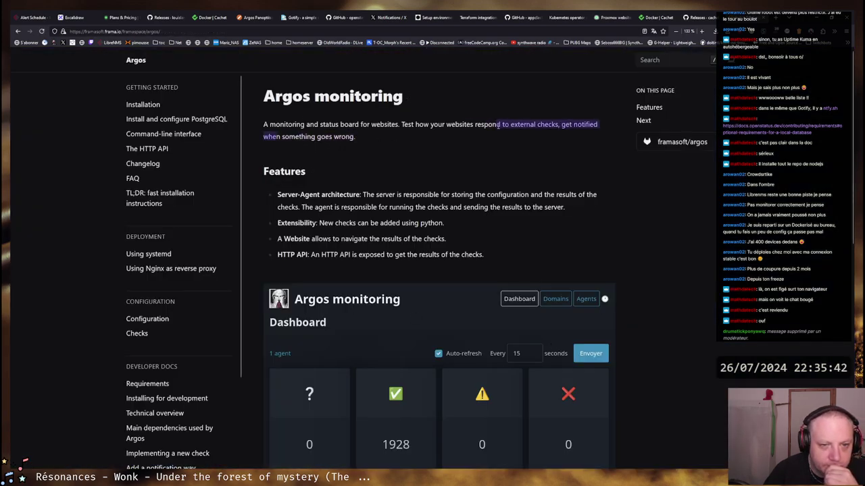
pyautogui.moveTo(270, 124); pyautogui.dragTo(586, 127)
pyautogui.click(396, 152)
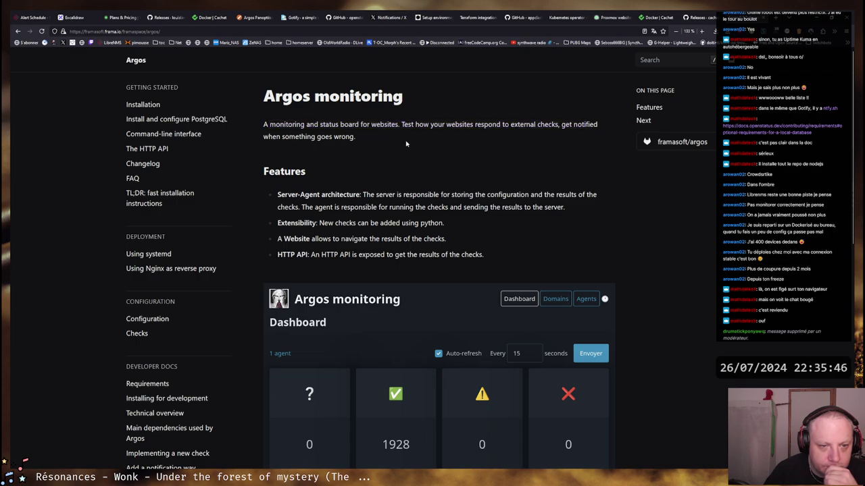
pyautogui.scroll(-1, 406, 141)
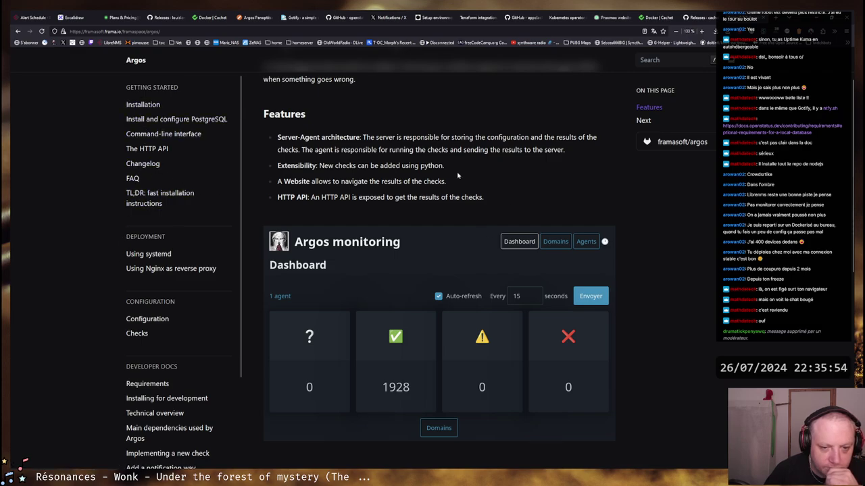
pyautogui.scroll(-5, 458, 175)
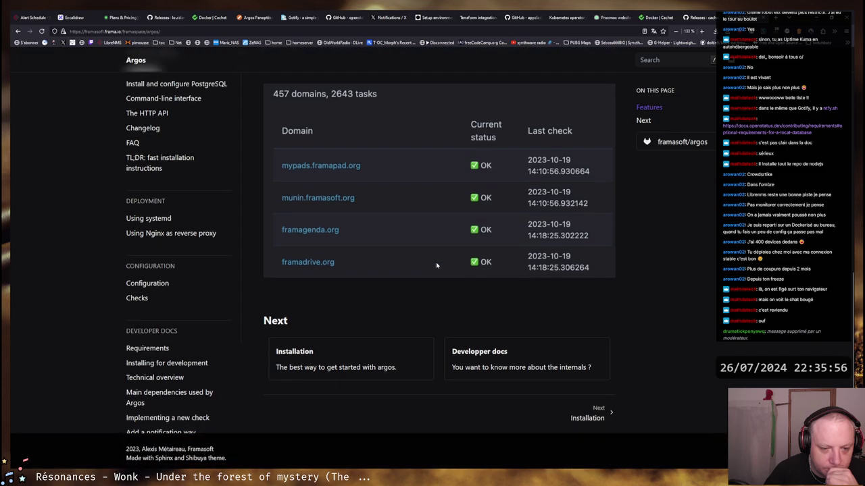
pyautogui.scroll(5, 436, 265)
pyautogui.scroll(2, 436, 266)
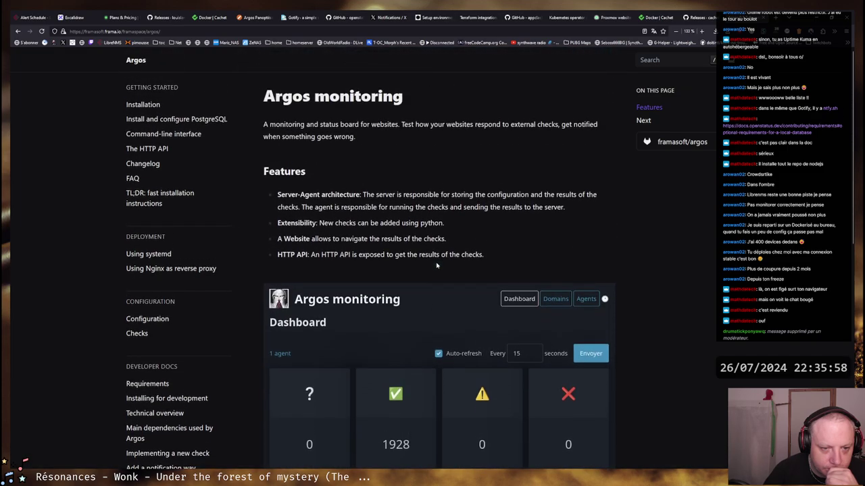
# - Study the Server-Agent architecture feature, highlighting the server's and agent's roles
pyautogui.moveTo(278, 194); pyautogui.dragTo(579, 193)
pyautogui.click(579, 193)
pyautogui.moveTo(338, 194); pyautogui.dragTo(594, 195)
pyautogui.click(595, 194)
pyautogui.moveTo(278, 208); pyautogui.dragTo(563, 207)
pyautogui.click(563, 208)
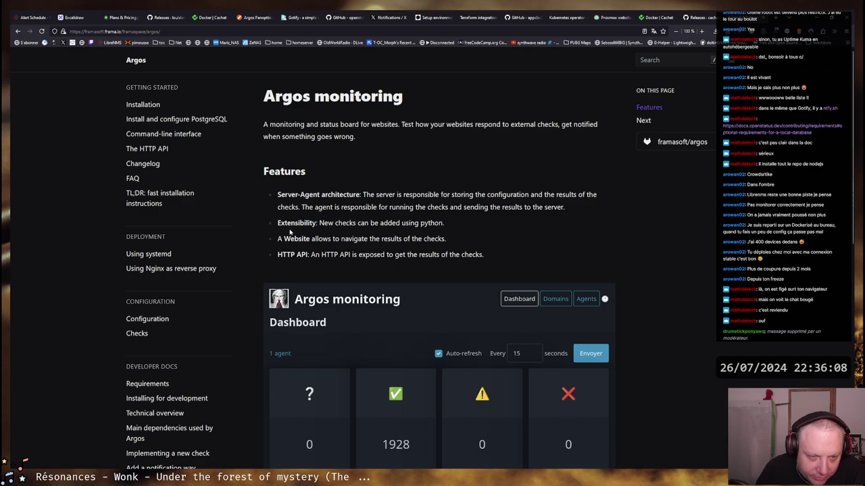
pyautogui.moveTo(277, 194); pyautogui.dragTo(586, 194)
pyautogui.moveTo(283, 239); pyautogui.dragTo(415, 240)
pyautogui.click(415, 240)
pyautogui.moveTo(278, 194); pyautogui.dragTo(597, 195)
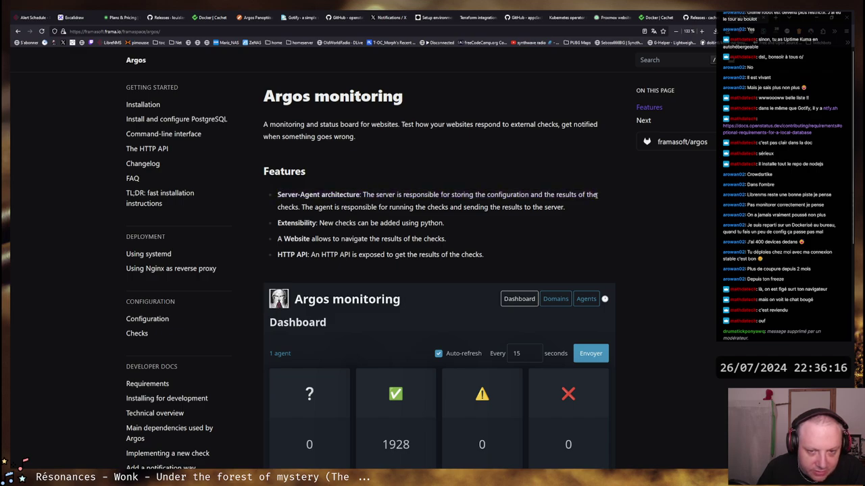
pyautogui.moveTo(285, 208); pyautogui.dragTo(565, 208)
pyautogui.click(396, 208)
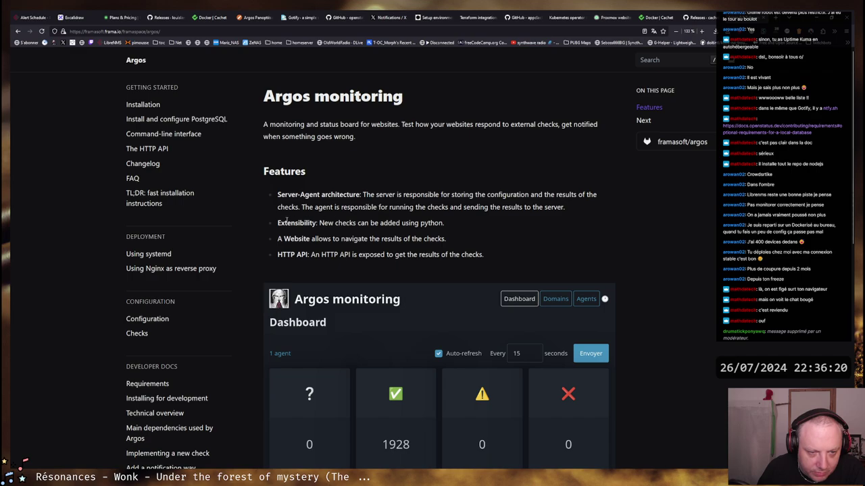
# - Go over the Extensibility, Website and HTTP API features, then scroll to the example dashboard
pyautogui.moveTo(278, 223); pyautogui.dragTo(443, 224)
pyautogui.click(351, 231)
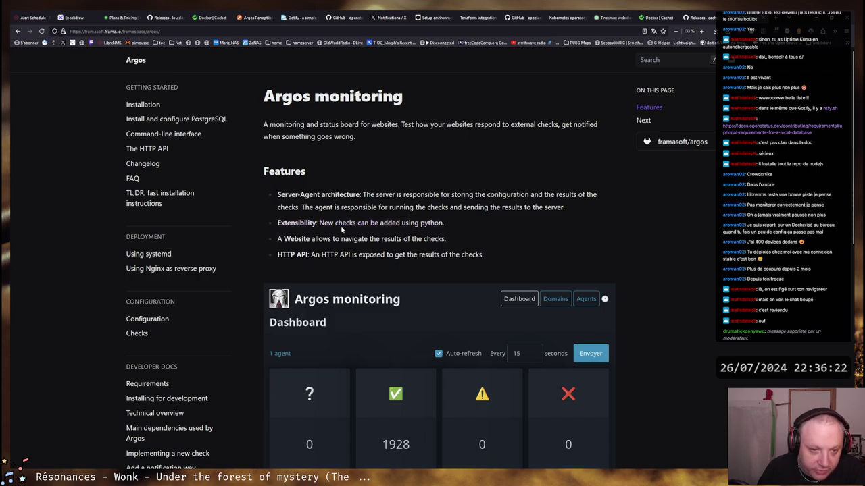
pyautogui.moveTo(279, 238); pyautogui.dragTo(443, 239)
pyautogui.click(330, 232)
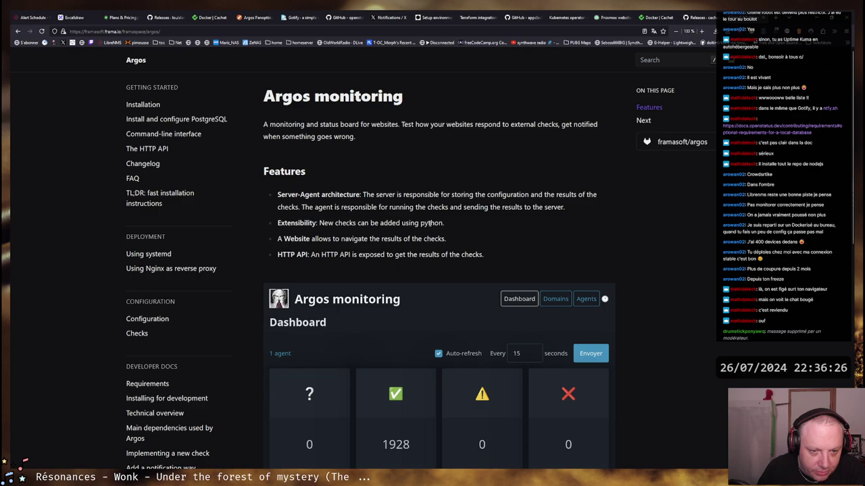
pyautogui.moveTo(287, 239); pyautogui.dragTo(436, 240)
pyautogui.click(390, 240)
pyautogui.moveTo(277, 254); pyautogui.dragTo(482, 255)
pyautogui.click(393, 254)
pyautogui.scroll(-1, 368, 208)
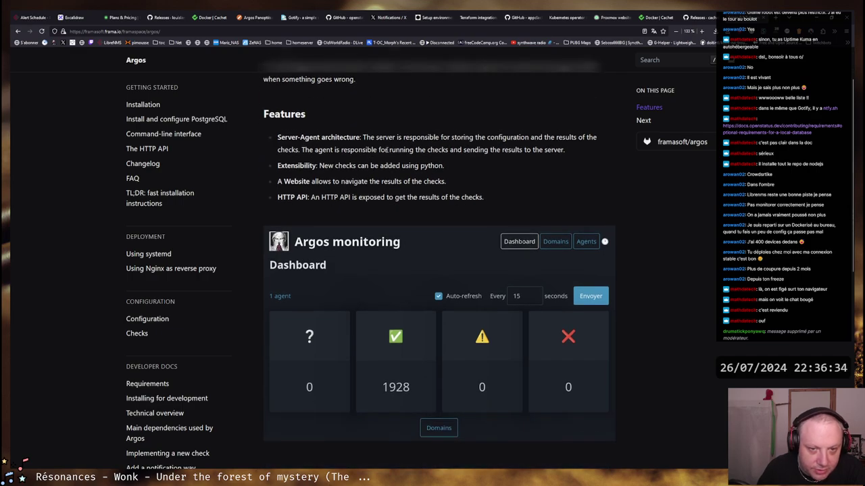
pyautogui.moveTo(315, 150); pyautogui.dragTo(556, 150)
pyautogui.click(393, 173)
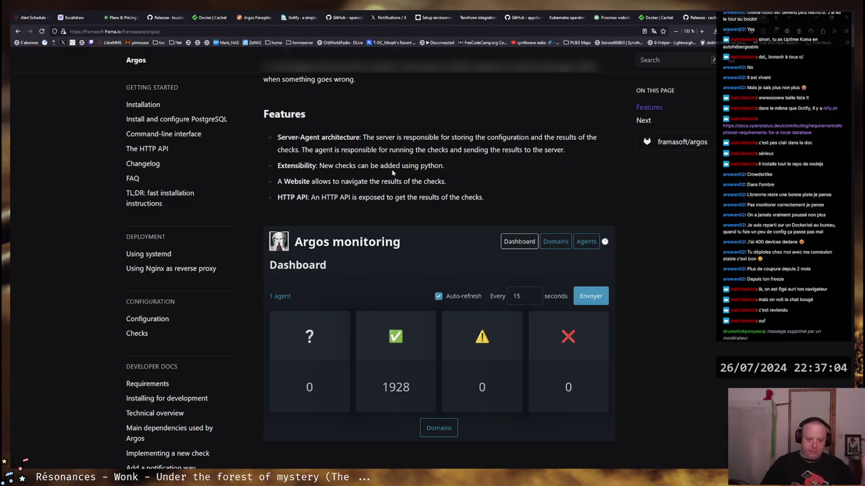
# - Load site24x7.com in a new browser tab, correcting a typo in the address
pyautogui.hotkey('ctrl', 't')
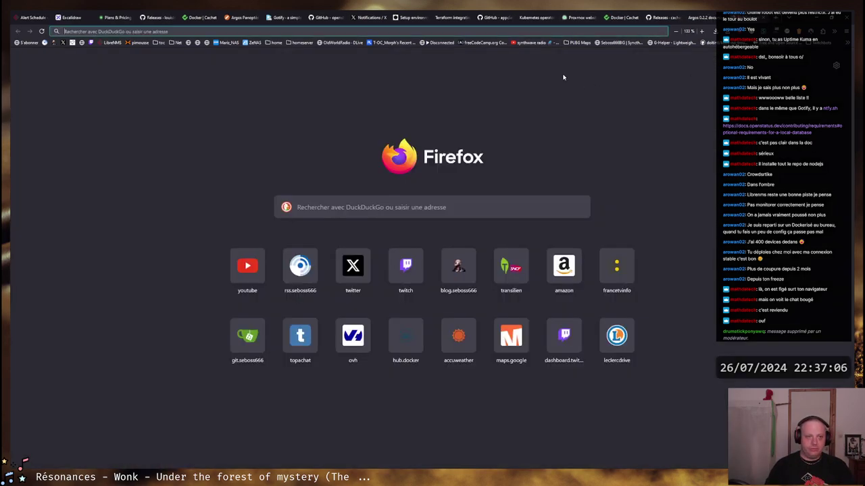
pyautogui.write('sitec')
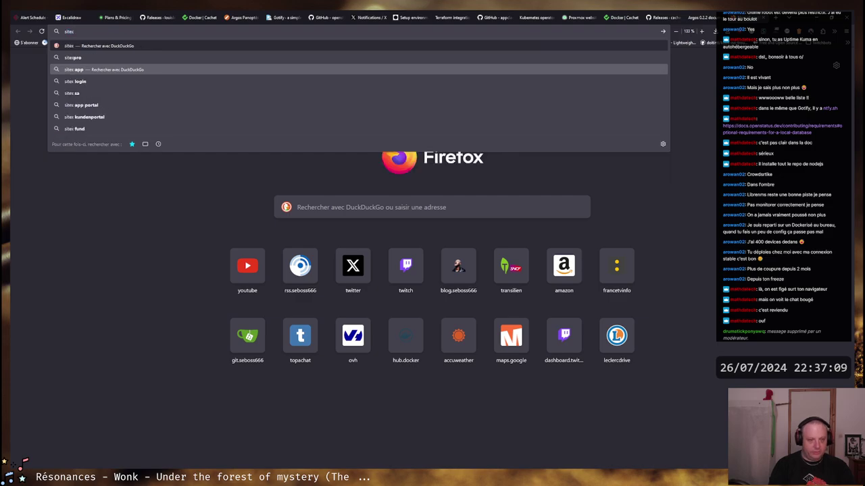
pyautogui.press('BackSpace')
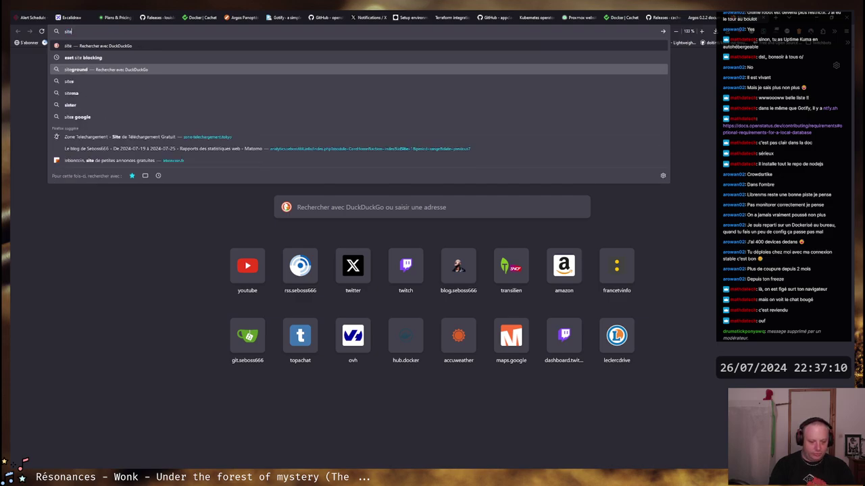
pyautogui.write('24x7.com')
pyautogui.press('Return')
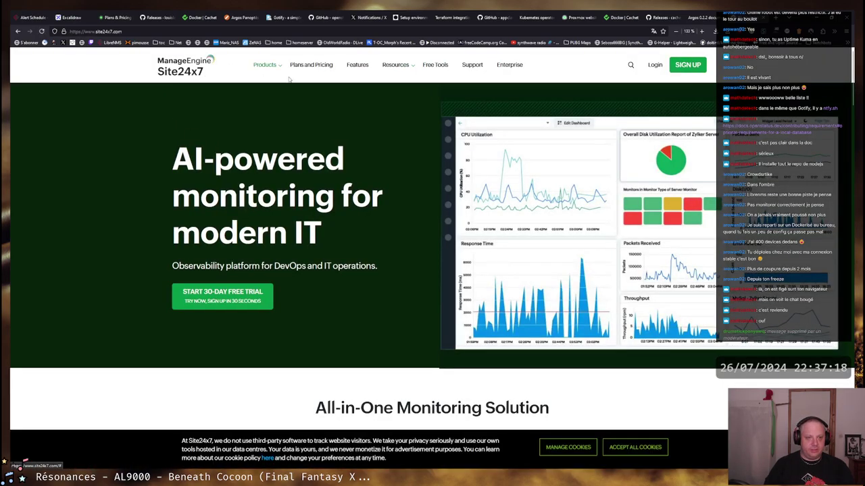
# - Browse the Site24x7 homepage and its AI-powered monitoring heading
pyautogui.scroll(-2, 627, 246)
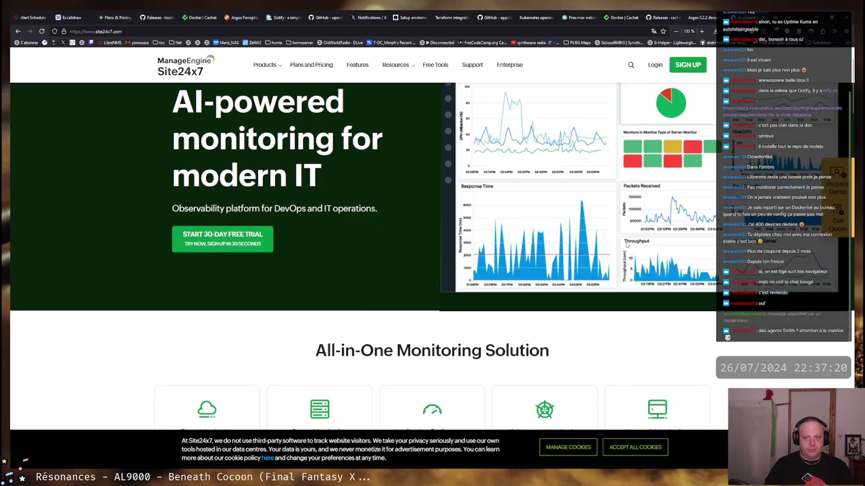
pyautogui.scroll(2, 627, 246)
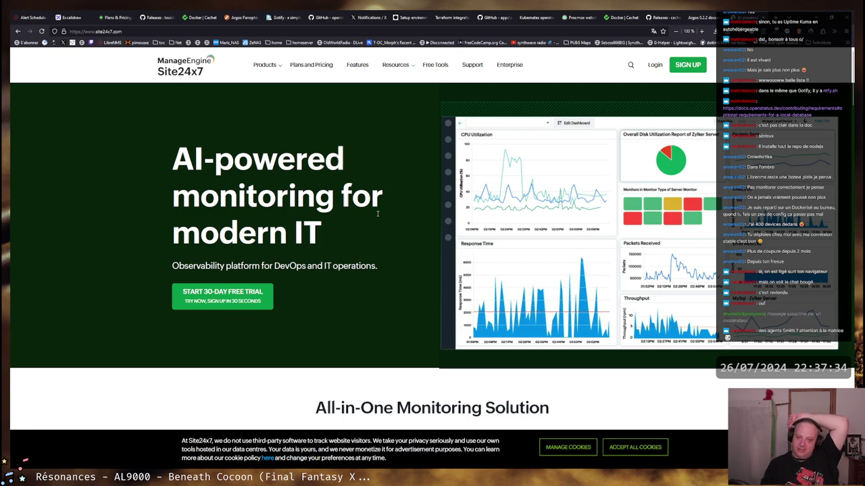
pyautogui.tripleClick(255, 171)
pyautogui.click(342, 245)
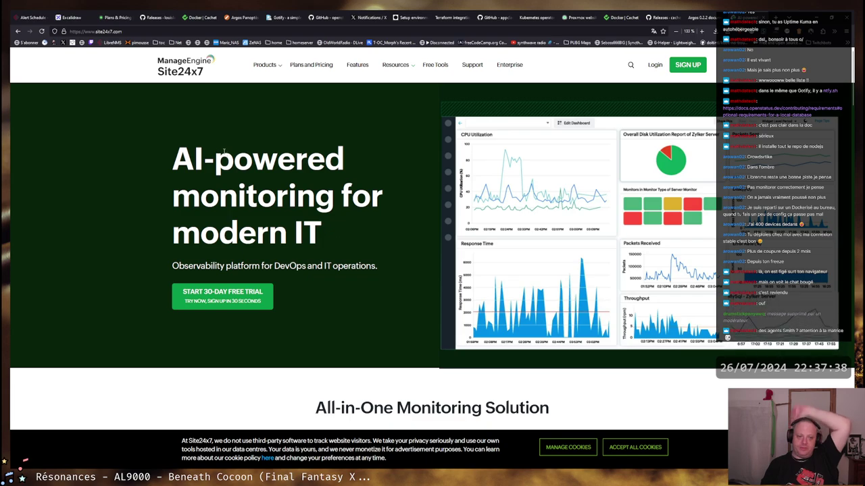
pyautogui.moveTo(273, 70)
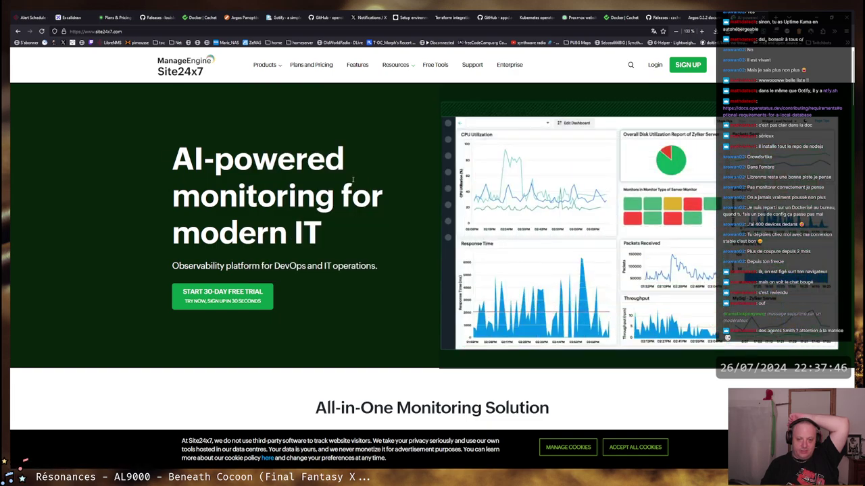
pyautogui.scroll(-4, 353, 179)
pyautogui.scroll(2, 263, 228)
pyautogui.scroll(-12, 263, 227)
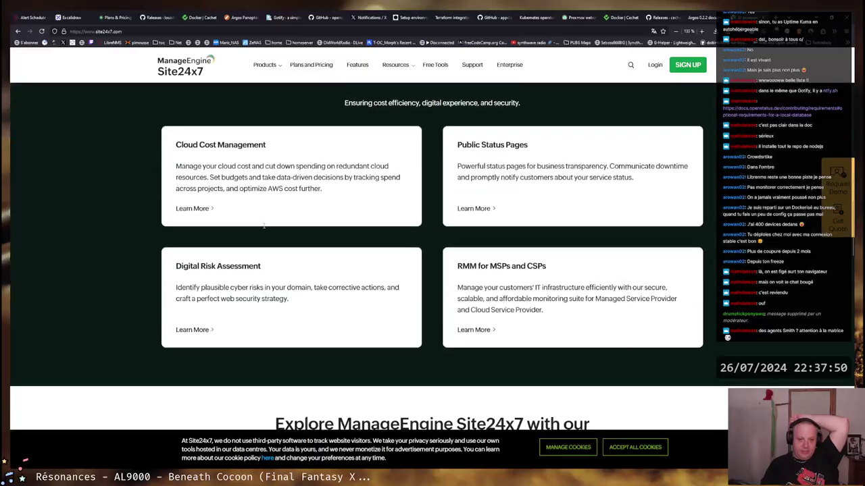
pyautogui.scroll(-15, 263, 226)
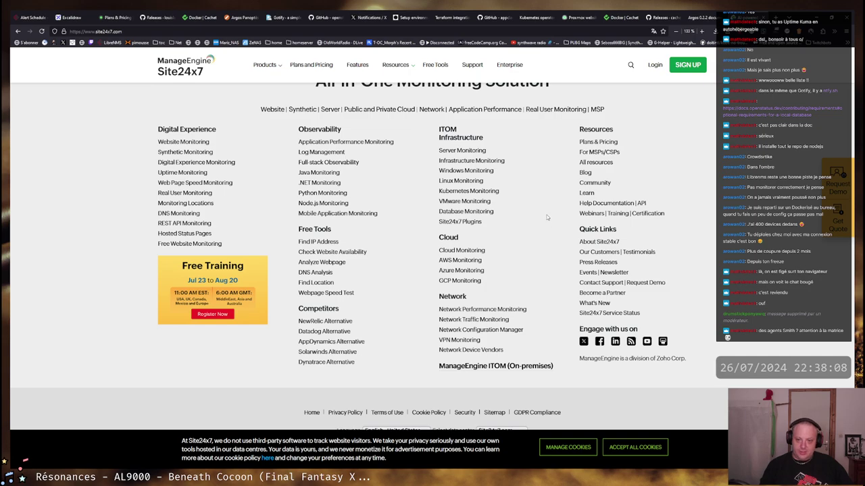
pyautogui.scroll(20, 548, 214)
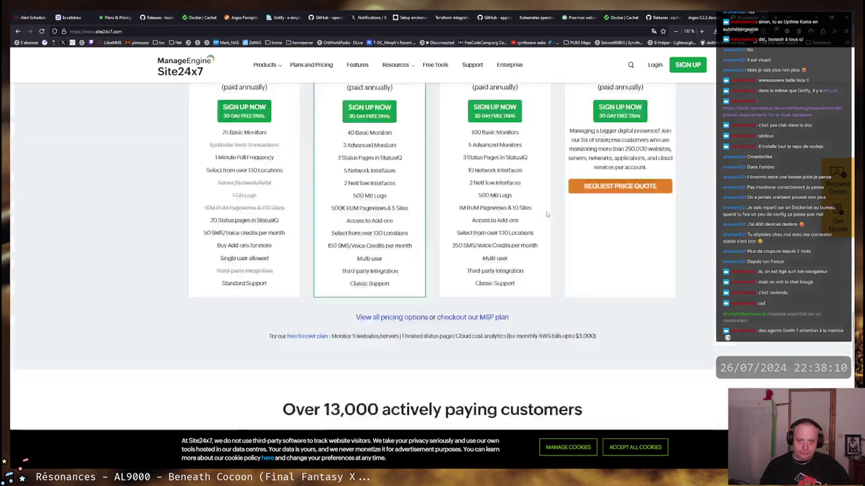
pyautogui.scroll(1, 546, 211)
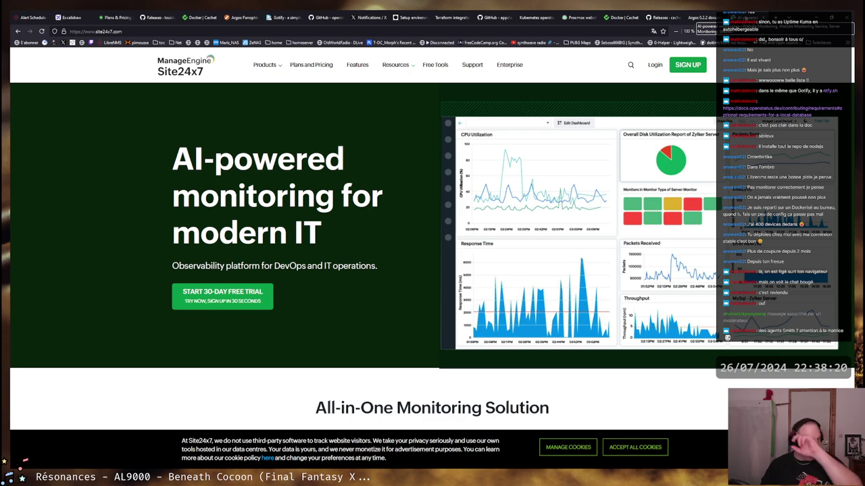
# - Open Plans and Pricing and compare Pro €35, Classic €89 and Enterprise €225 plans plus add-ons
pyautogui.click(311, 64)
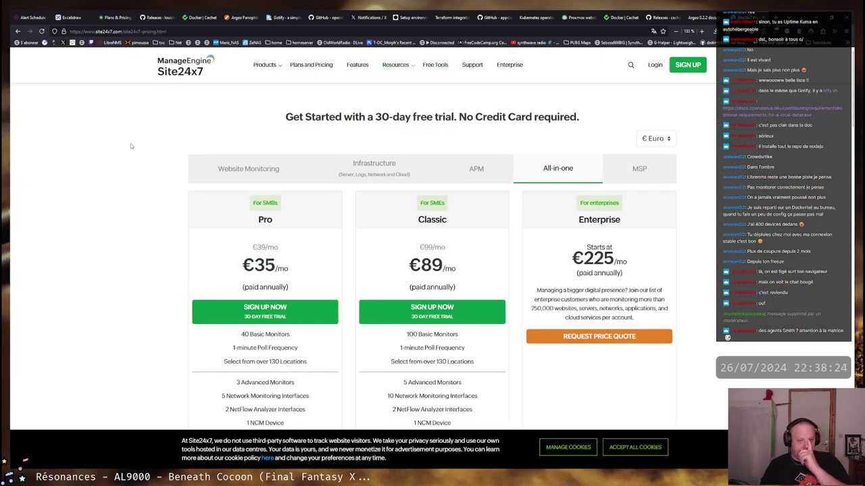
pyautogui.scroll(-1, 131, 144)
pyautogui.doubleClick(265, 209)
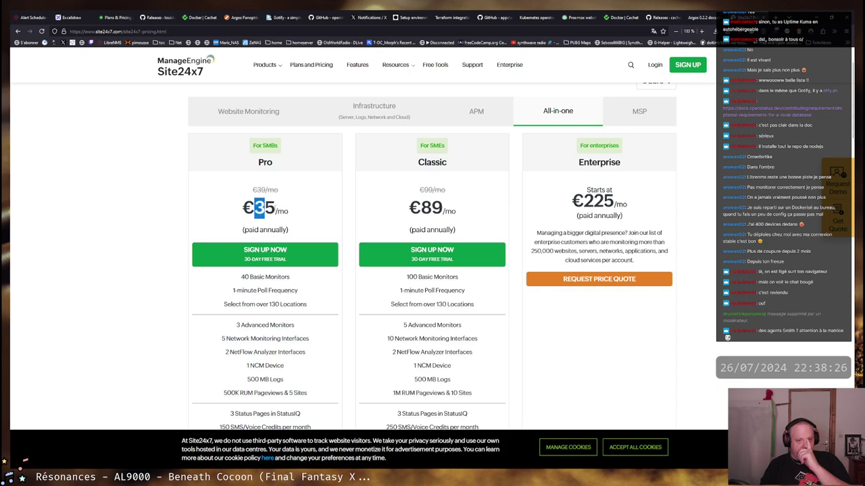
pyautogui.doubleClick(432, 208)
pyautogui.doubleClick(580, 199)
pyautogui.click(578, 202)
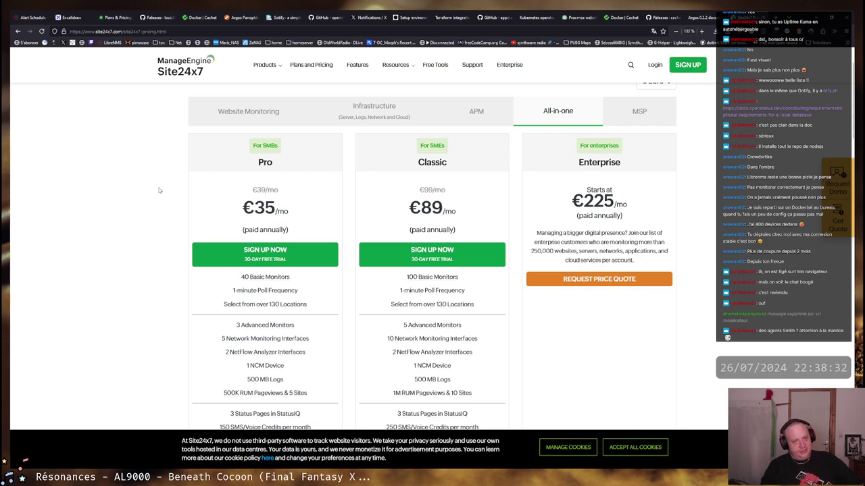
pyautogui.scroll(-3, 160, 190)
pyautogui.scroll(-5, 159, 191)
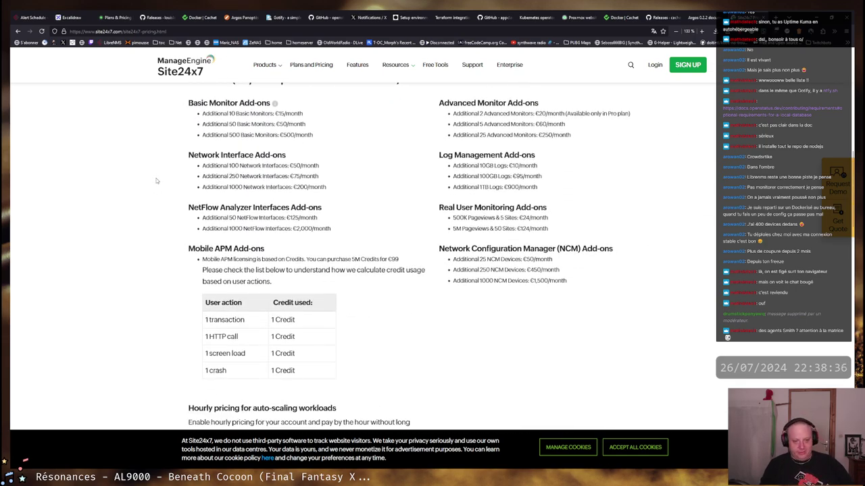
pyautogui.scroll(1, 153, 183)
pyautogui.scroll(10, 153, 183)
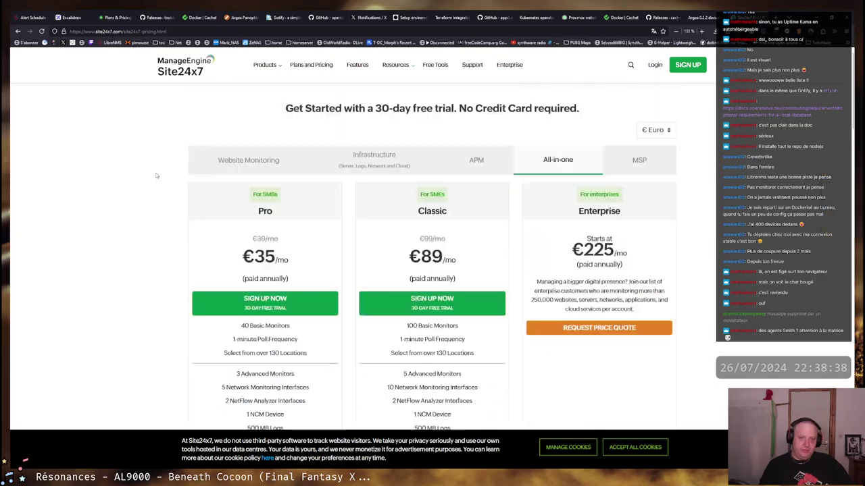
# - Return to the Argos documentation tab and scroll through the overview and its sidebar
pyautogui.click(243, 17)
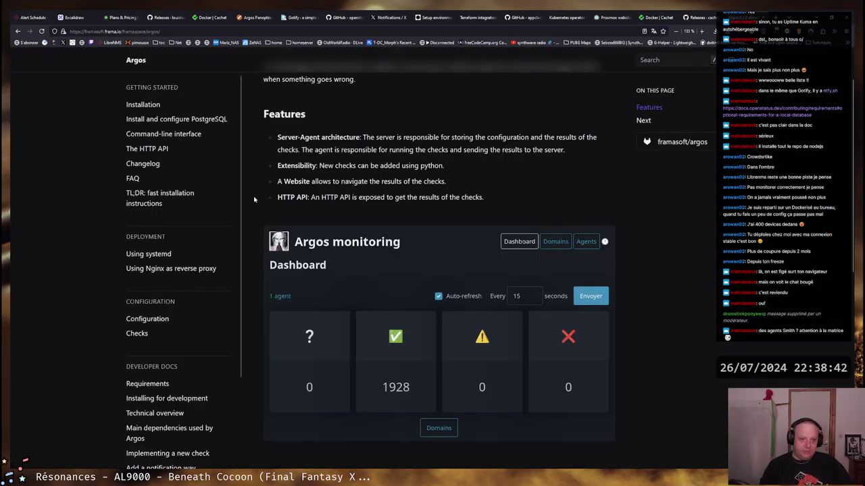
pyautogui.scroll(-3, 221, 178)
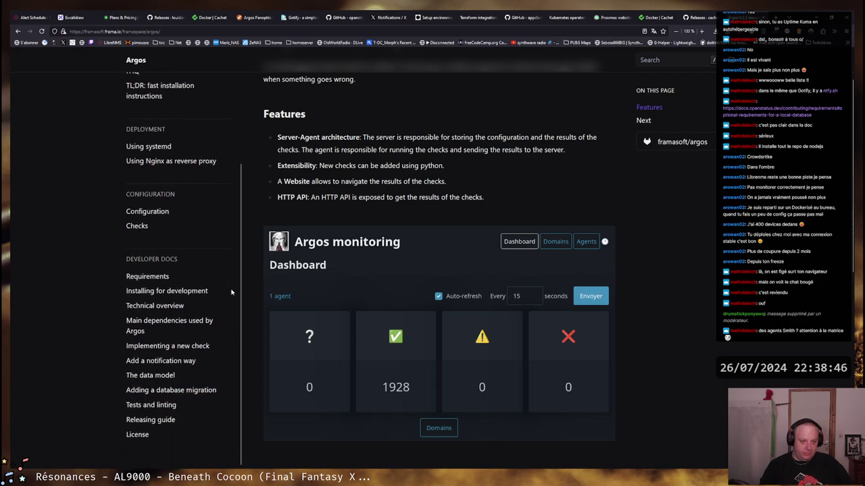
pyautogui.scroll(2, 231, 291)
pyautogui.scroll(-2, 231, 292)
pyautogui.scroll(2, 230, 290)
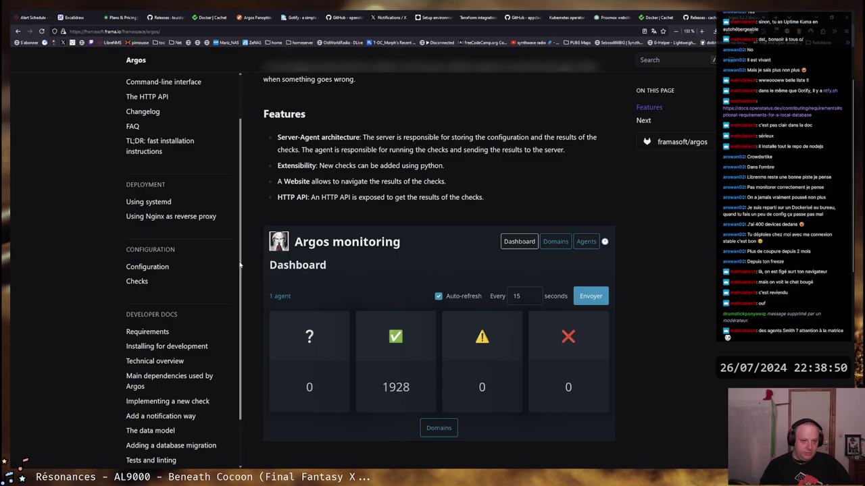
pyautogui.moveTo(240, 264); pyautogui.dragTo(238, 261)
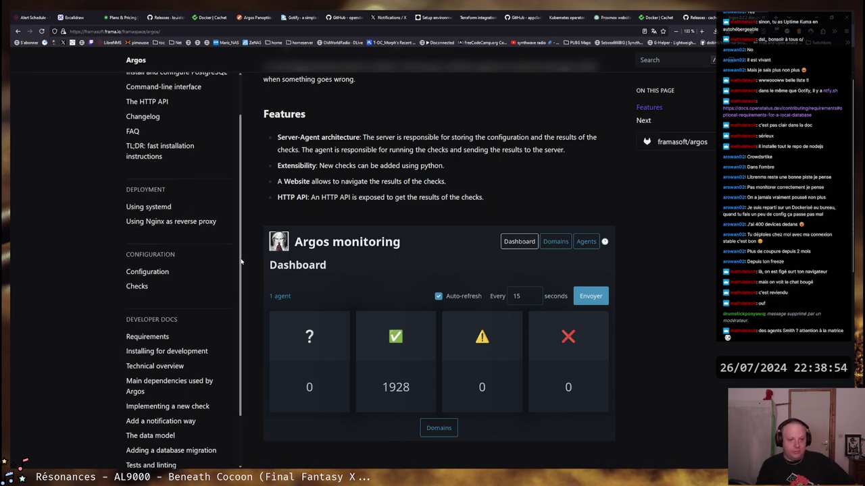
pyautogui.moveTo(241, 264); pyautogui.dragTo(240, 260)
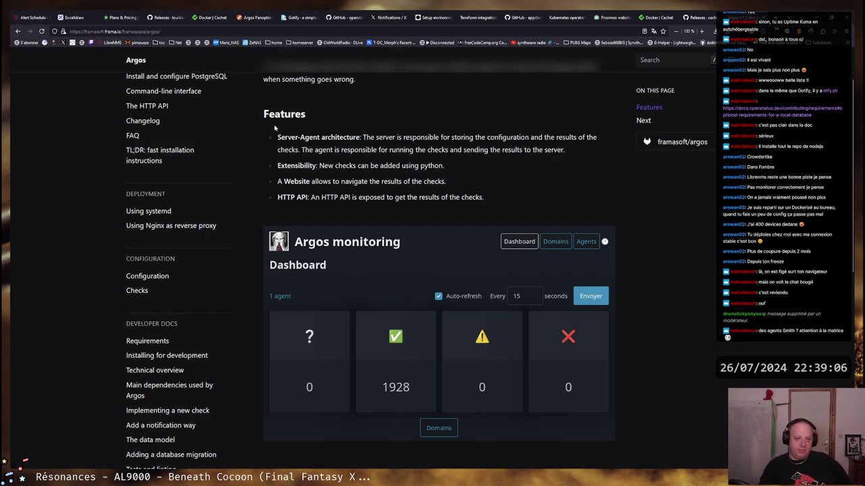
# - Review the Features list and the sample dashboard showing 457 domains and 2643 tasks
pyautogui.moveTo(263, 110); pyautogui.dragTo(479, 195)
pyautogui.click(404, 193)
pyautogui.scroll(2, 404, 193)
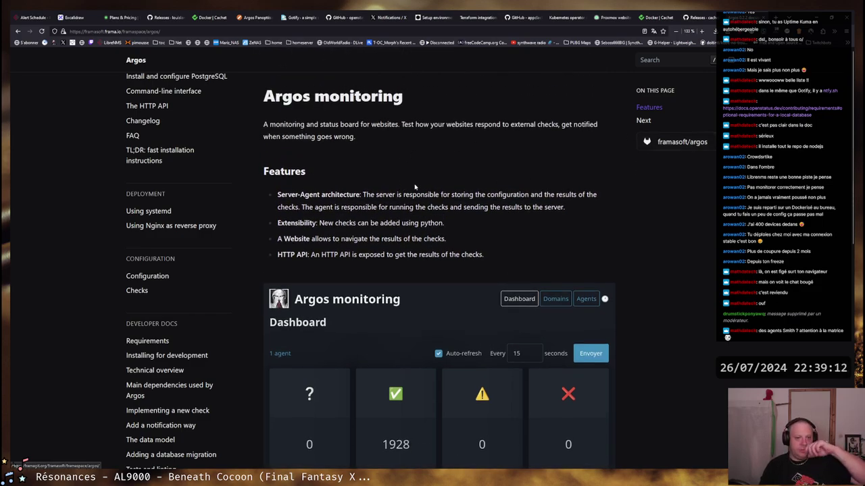
pyautogui.scroll(-10, 413, 188)
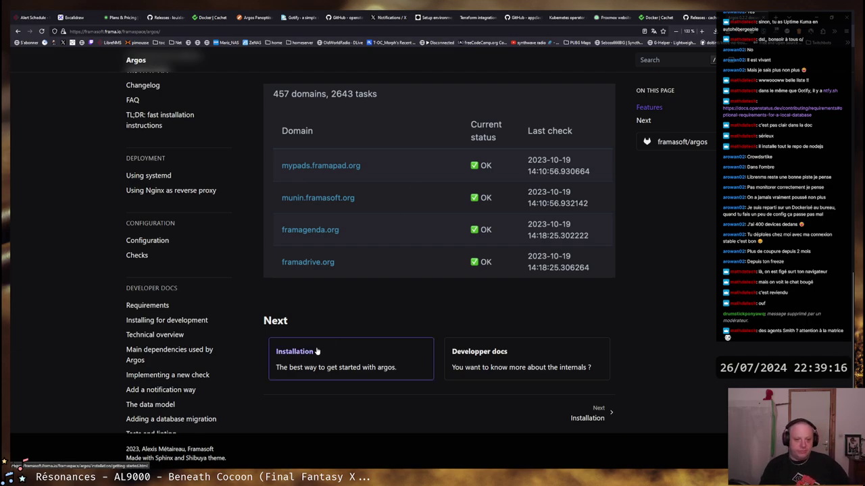
pyautogui.scroll(5, 363, 289)
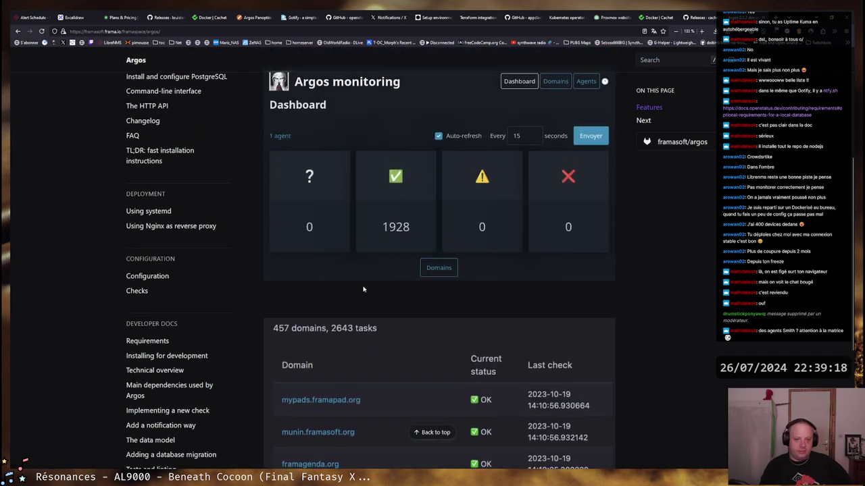
pyautogui.scroll(1, 363, 289)
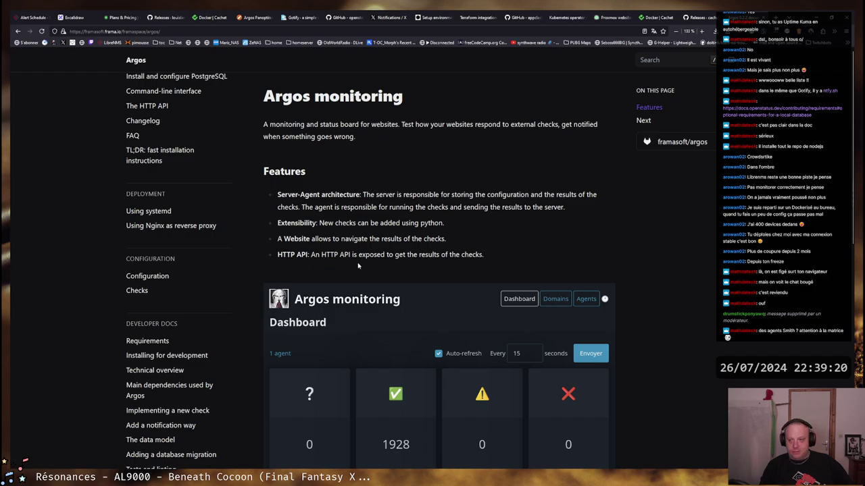
pyautogui.scroll(-6, 358, 266)
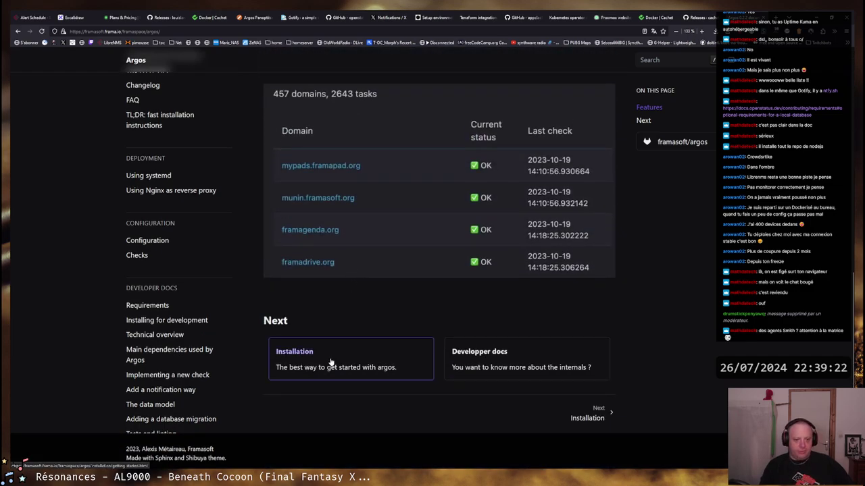
# - Open the Argos Installation page and read the pip install argos-monitoring step
pyautogui.click(332, 363)
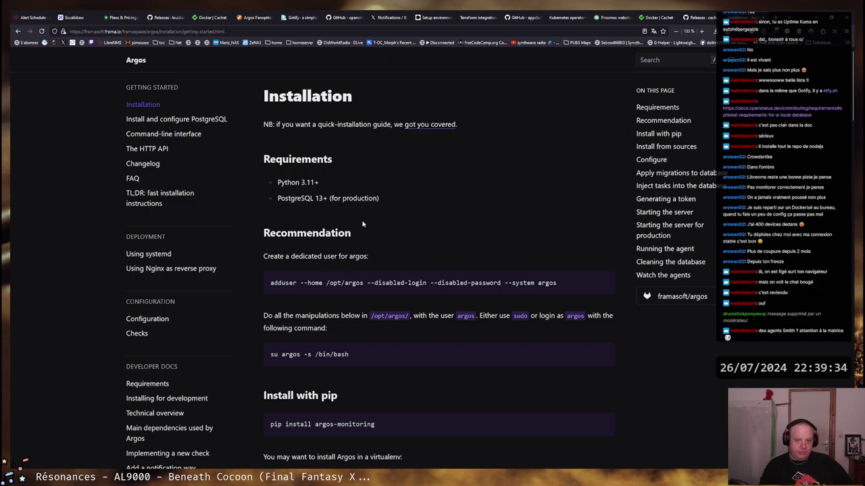
pyautogui.scroll(-3, 362, 223)
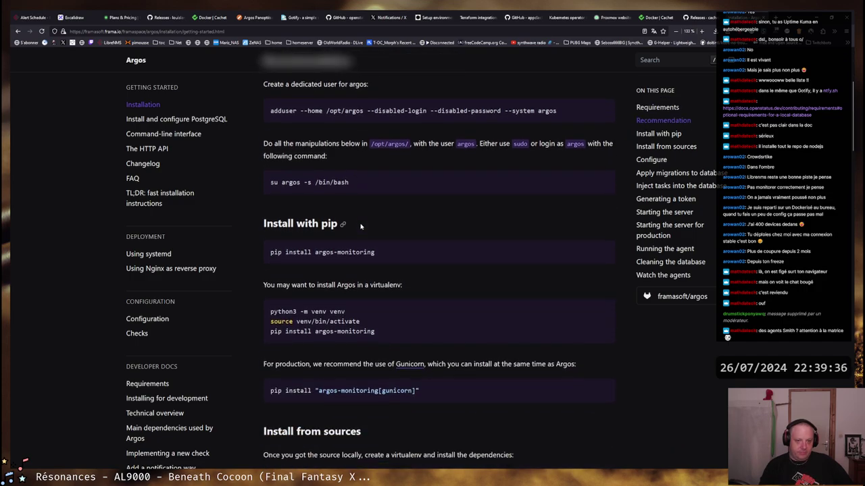
pyautogui.moveTo(272, 251); pyautogui.dragTo(375, 252)
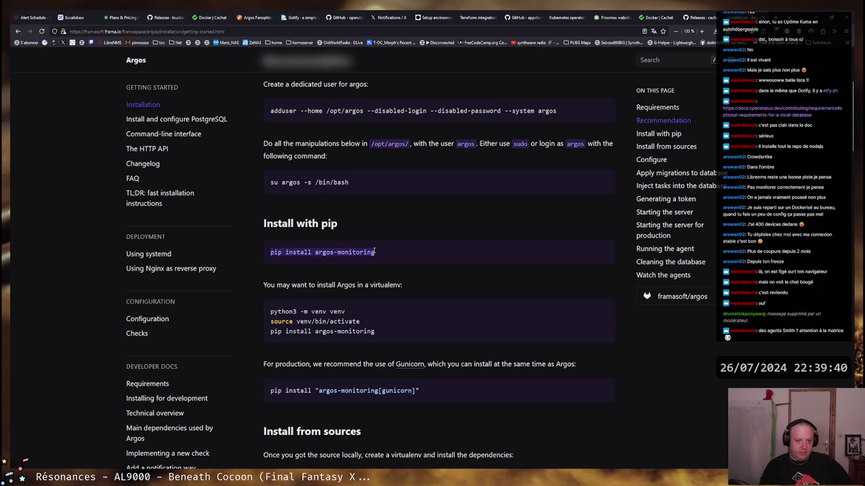
pyautogui.scroll(-3, 423, 247)
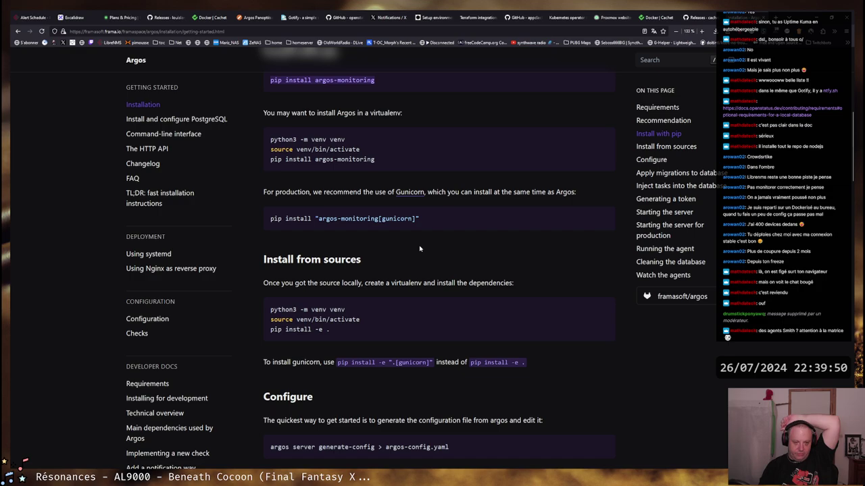
pyautogui.scroll(-2, 419, 249)
pyautogui.scroll(-4, 419, 249)
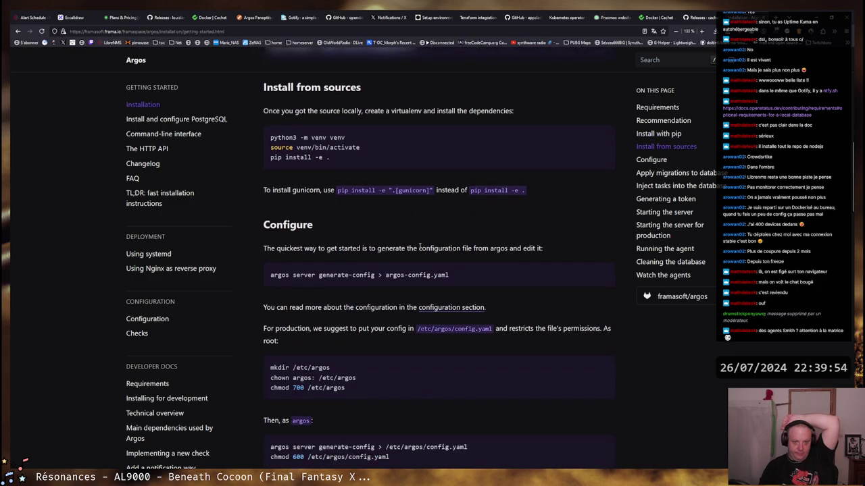
pyautogui.scroll(-4, 420, 247)
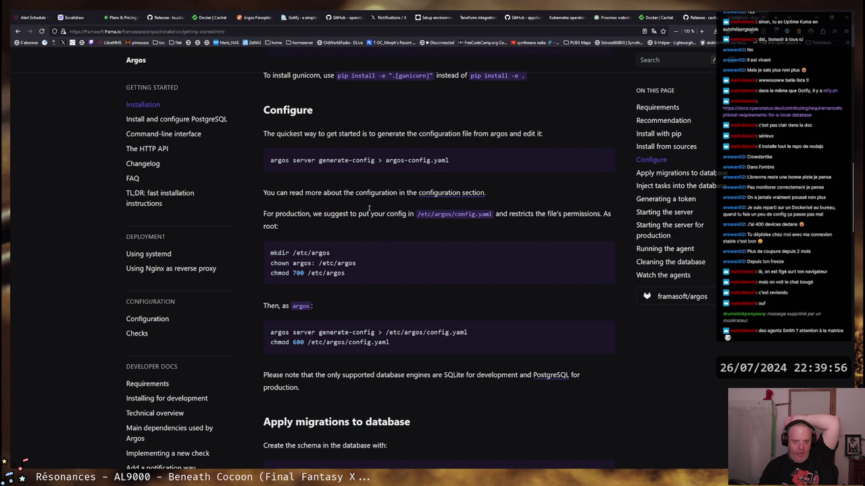
# - Read the Configure section, including the generate-config command and the production paragraph
pyautogui.moveTo(269, 160); pyautogui.dragTo(454, 168)
pyautogui.click(454, 168)
pyautogui.moveTo(269, 160); pyautogui.dragTo(398, 193)
pyautogui.click(267, 170)
pyautogui.click(399, 193)
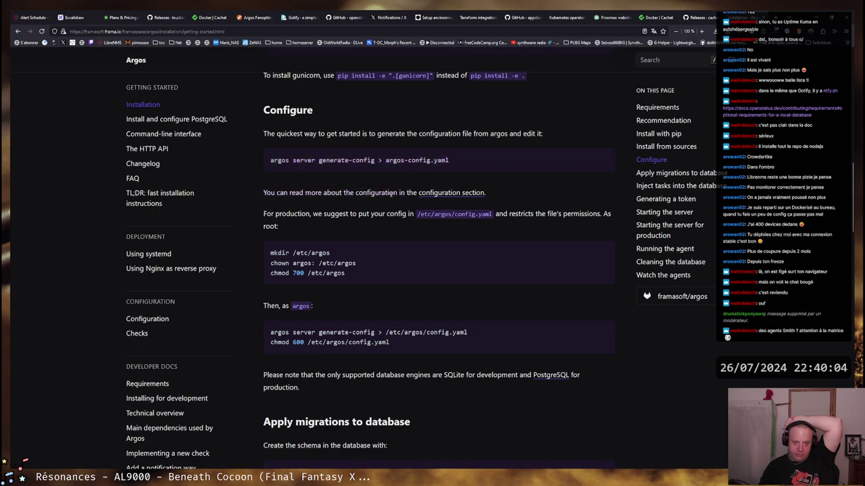
pyautogui.moveTo(263, 215); pyautogui.dragTo(376, 250)
pyautogui.click(376, 237)
# - Go through the mkdir, chown and chmod setup commands and the reload-config task injection step
pyautogui.scroll(-1, 376, 238)
pyautogui.scroll(-1, 351, 223)
pyautogui.moveTo(273, 196); pyautogui.dragTo(401, 221)
pyautogui.click(401, 221)
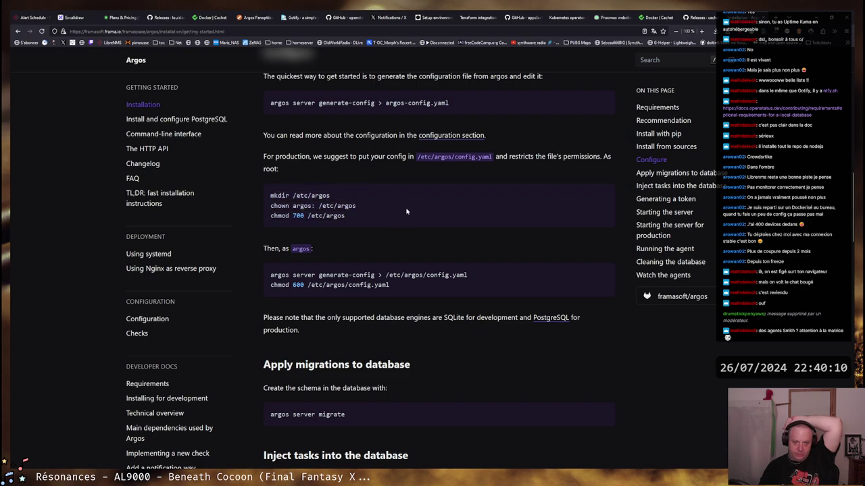
pyautogui.scroll(-3, 406, 211)
pyautogui.scroll(-1, 408, 207)
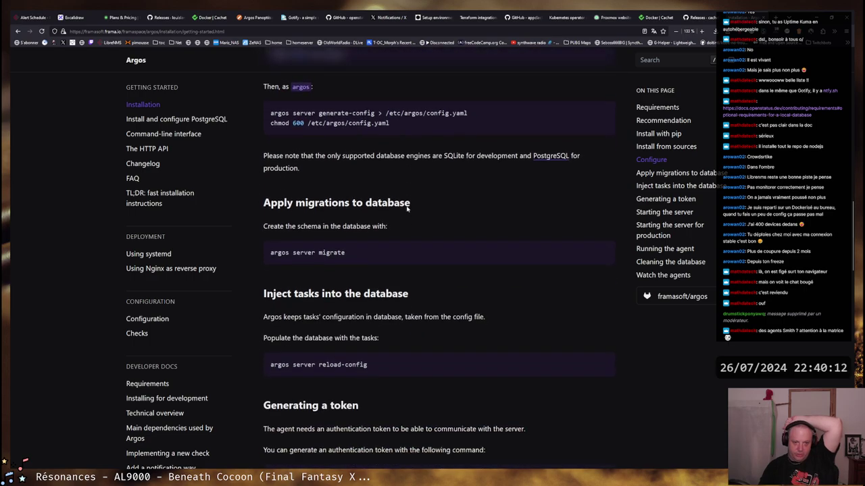
pyautogui.scroll(-2, 407, 208)
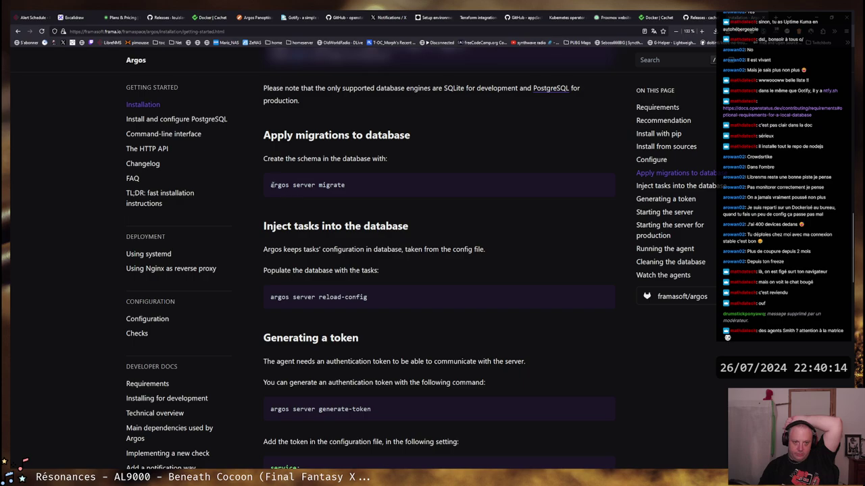
pyautogui.scroll(-2, 449, 183)
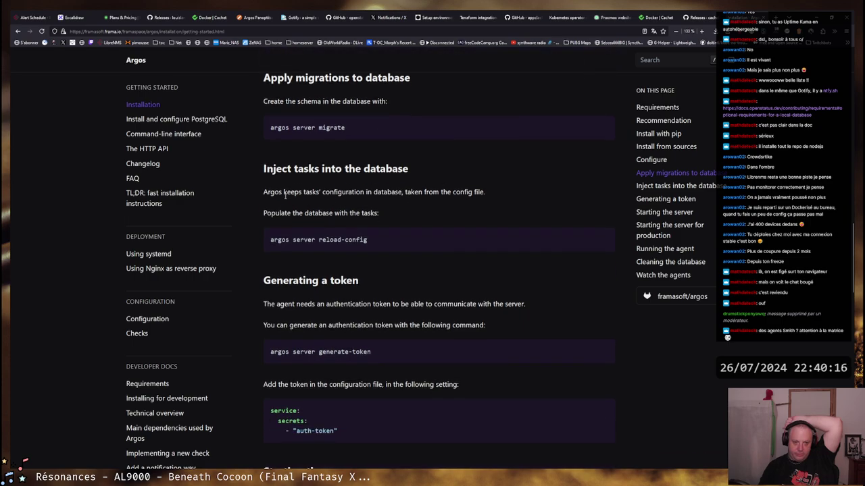
pyautogui.moveTo(263, 192); pyautogui.dragTo(486, 192)
pyautogui.click(486, 193)
pyautogui.moveTo(264, 239); pyautogui.dragTo(388, 240)
pyautogui.click(388, 241)
pyautogui.scroll(-2, 429, 226)
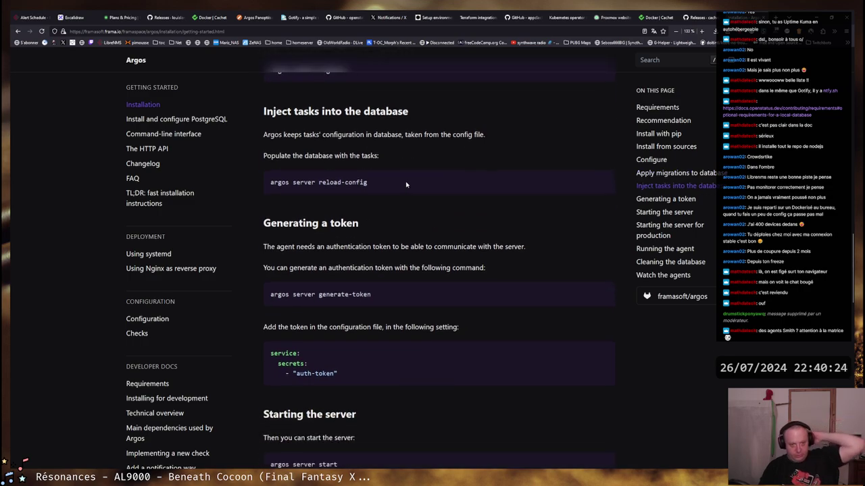
# - Scroll through the token, server start and agent sections, highlighting the argos agent command
pyautogui.scroll(-1, 391, 202)
pyautogui.scroll(-1, 387, 209)
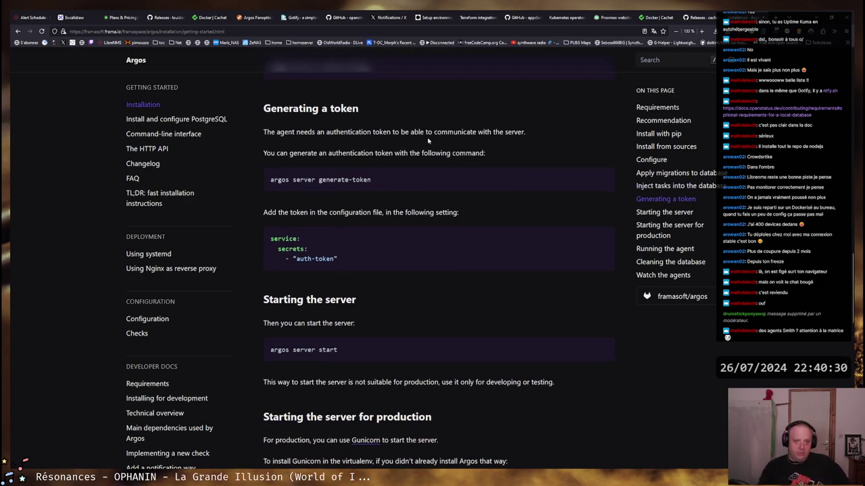
pyautogui.scroll(-3, 391, 182)
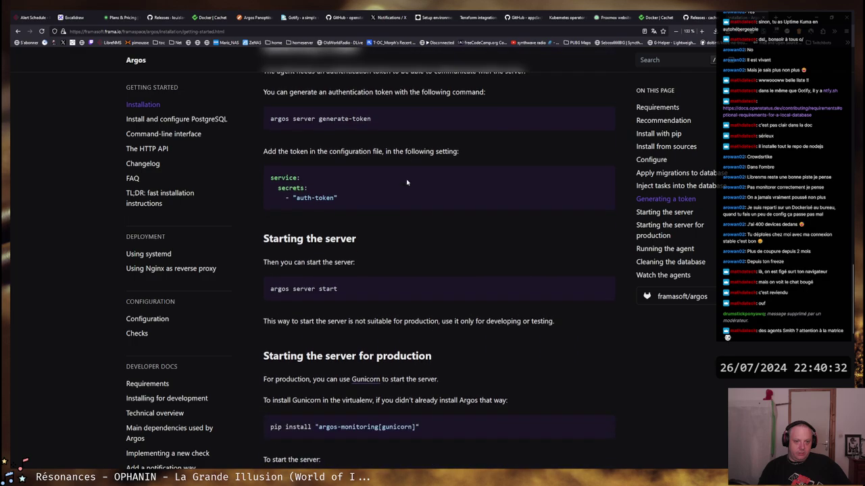
pyautogui.scroll(1, 392, 175)
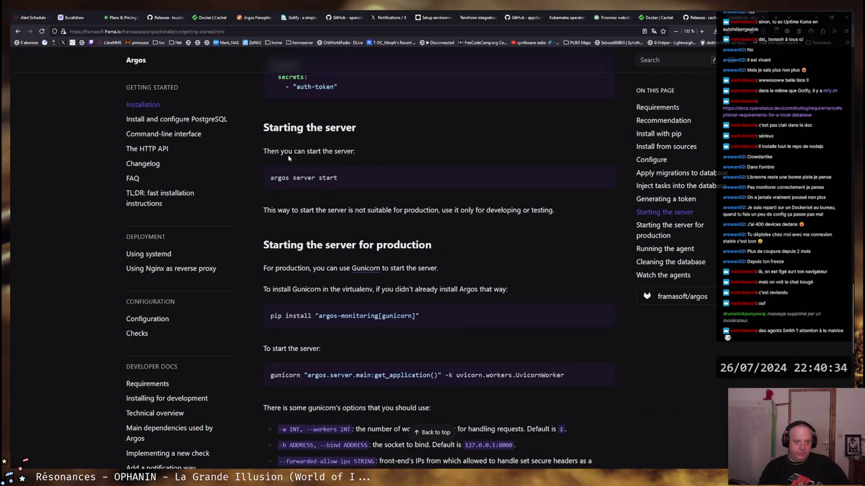
pyautogui.scroll(-1, 414, 182)
pyautogui.scroll(-1, 461, 178)
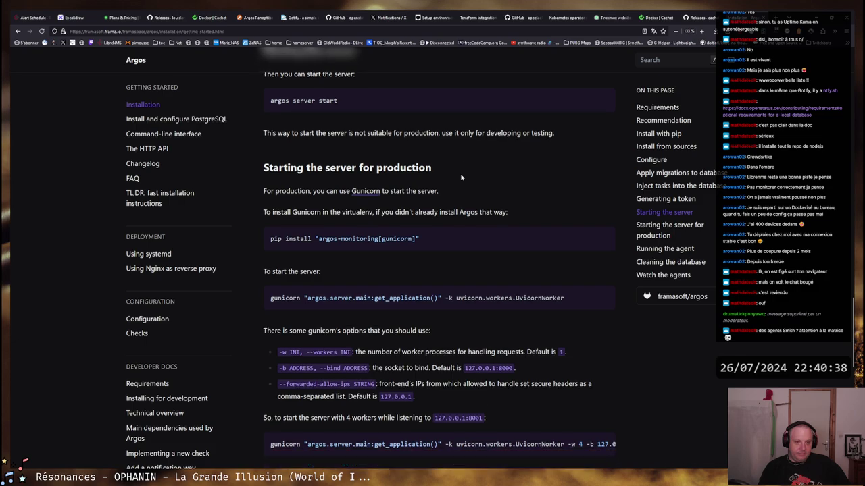
pyautogui.scroll(-1, 378, 220)
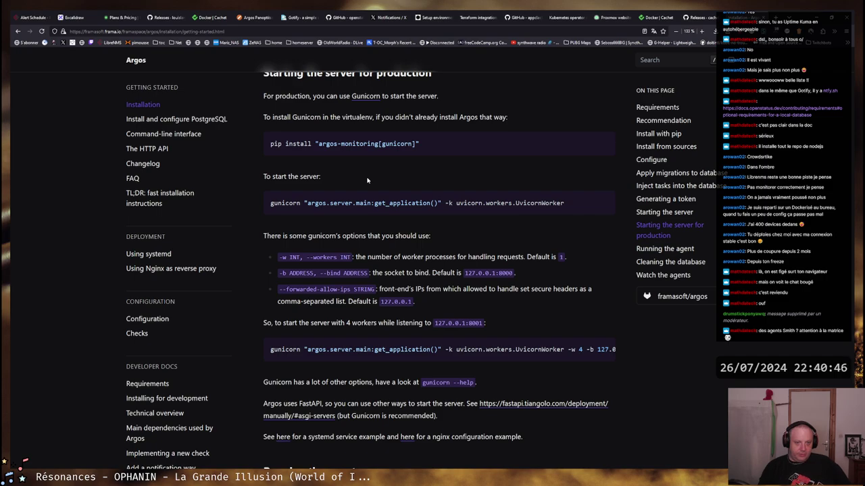
pyautogui.scroll(-1, 367, 180)
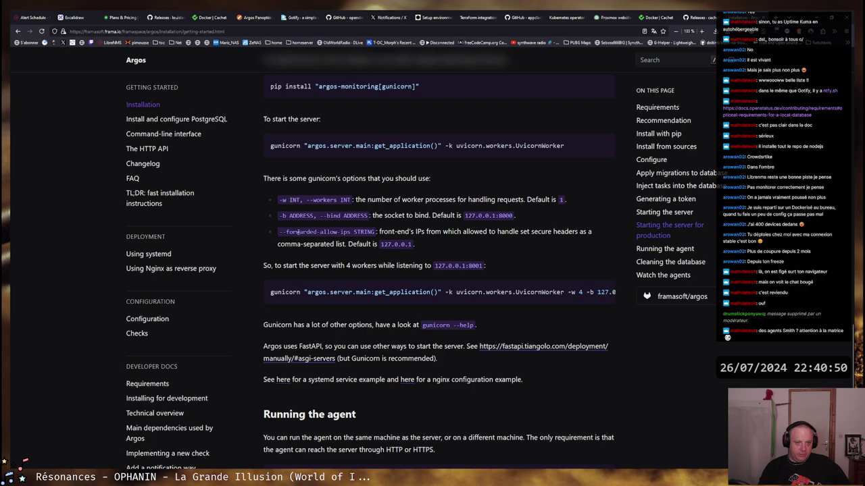
pyautogui.scroll(-4, 409, 247)
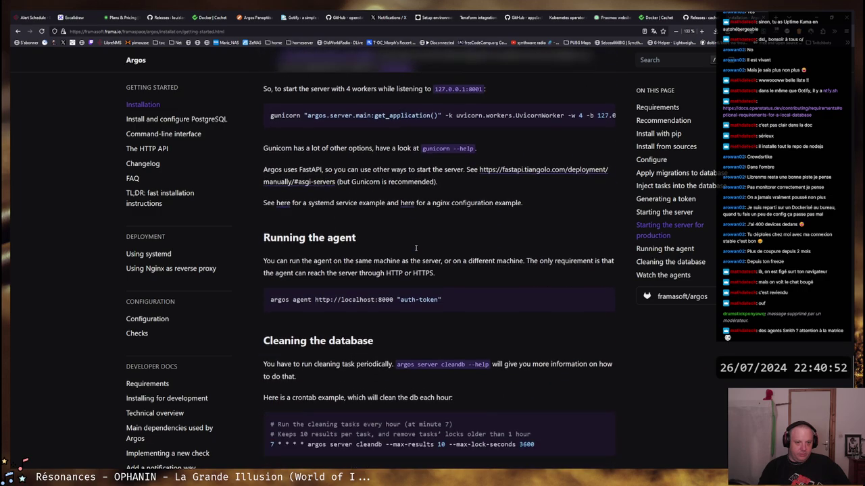
pyautogui.moveTo(272, 248); pyautogui.dragTo(493, 245)
pyautogui.click(411, 245)
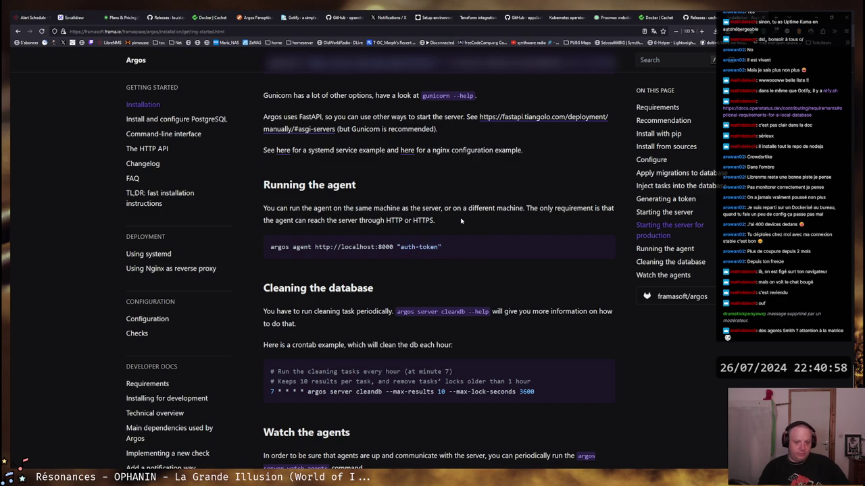
# - Read the hourly cleandb crontab example and the note on checking that agents are up
pyautogui.scroll(-1, 456, 211)
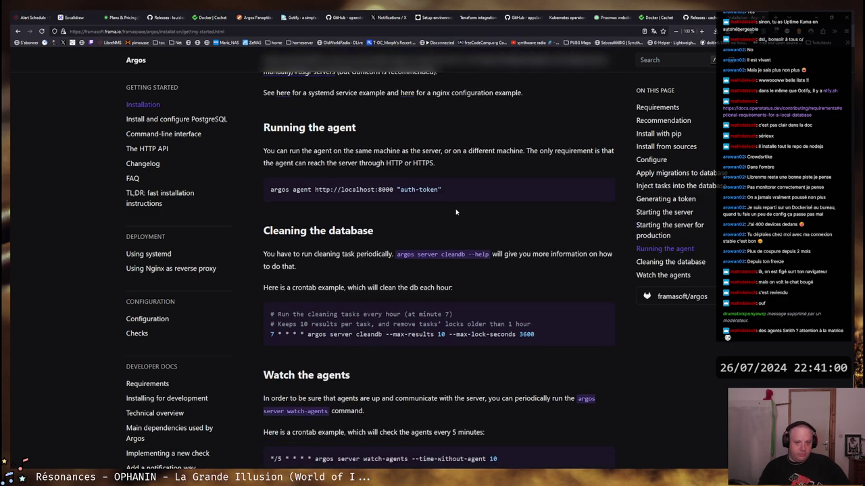
pyautogui.scroll(-1, 456, 212)
pyautogui.moveTo(263, 197); pyautogui.dragTo(598, 196)
pyautogui.click(598, 196)
pyautogui.moveTo(270, 281); pyautogui.dragTo(487, 267)
pyautogui.click(542, 279)
pyautogui.click(487, 267)
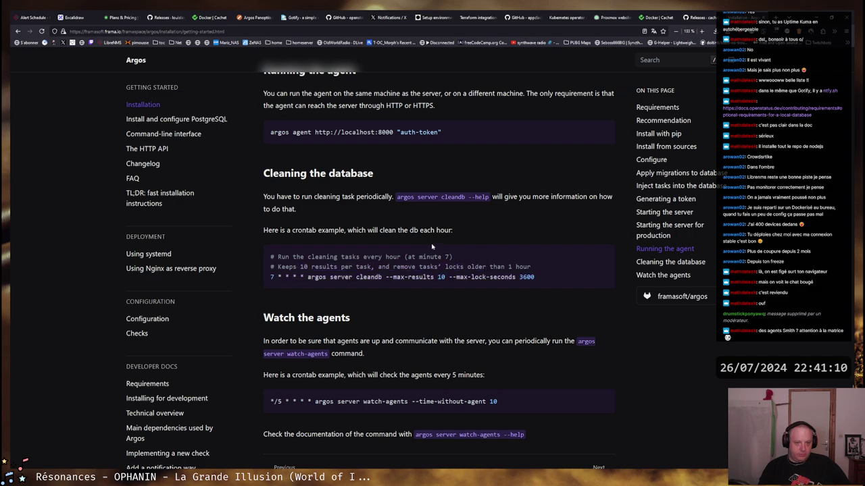
pyautogui.scroll(-2, 427, 246)
pyautogui.moveTo(269, 281); pyautogui.dragTo(487, 281)
pyautogui.click(487, 281)
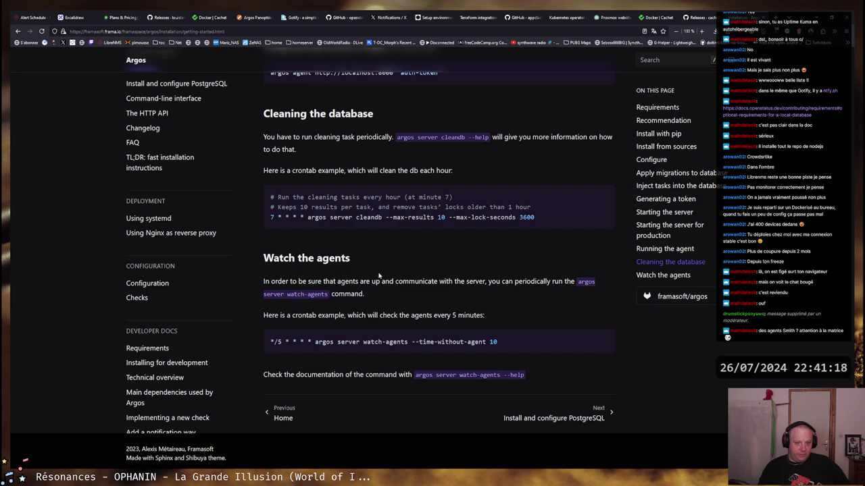
# - Page through the Argos docs from Install and configure PostgreSQL to the Command-line interface page
pyautogui.click(546, 417)
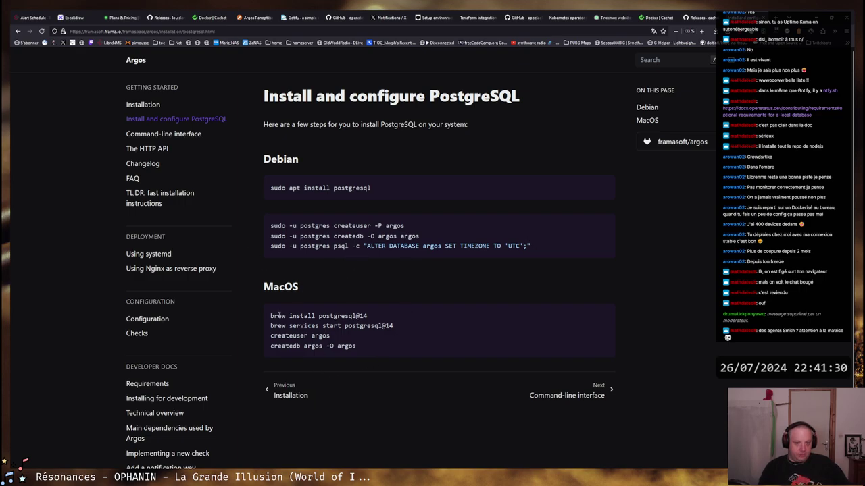
pyautogui.click(565, 395)
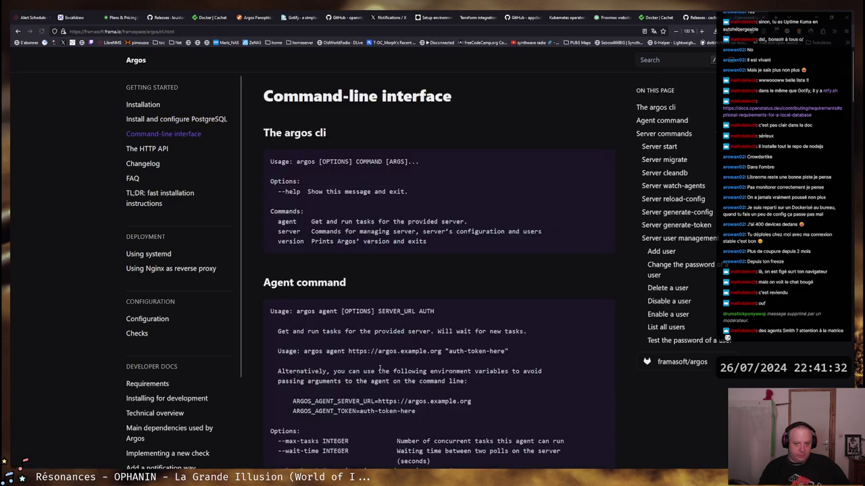
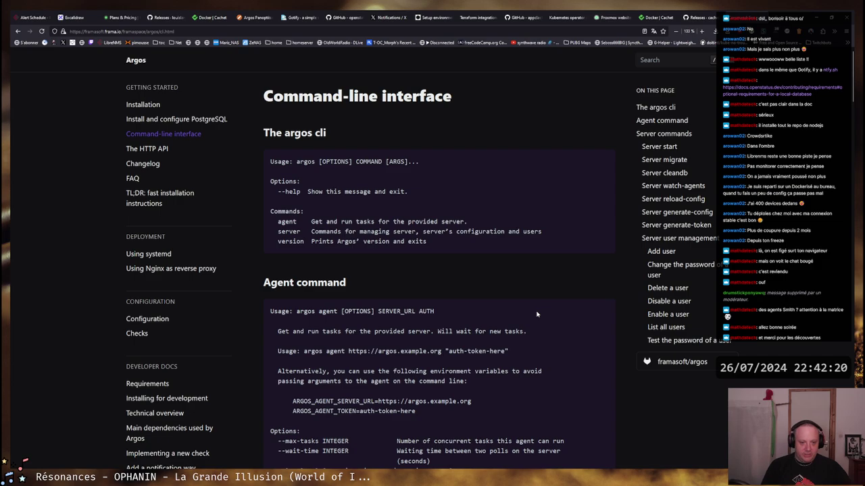
# - Read down the Argos CLI reference and back up, then switch to the Joplin 'Monitoring sites web' note
pyautogui.scroll(-3, 537, 314)
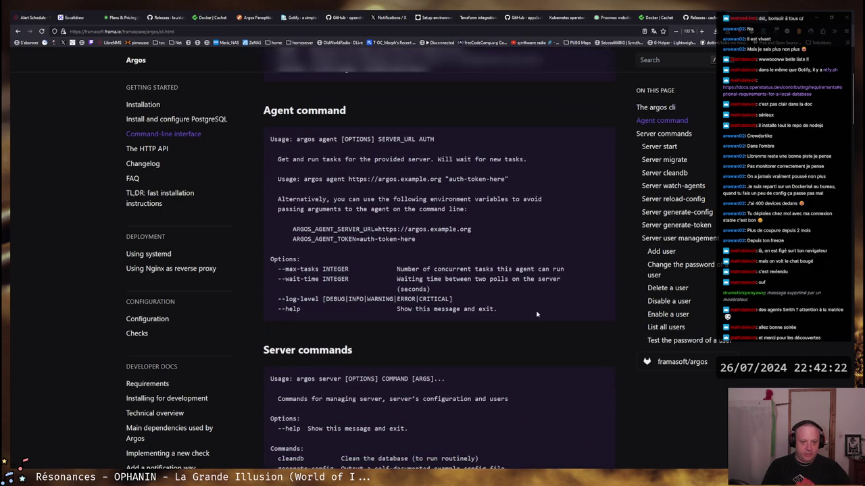
pyautogui.scroll(-10, 482, 196)
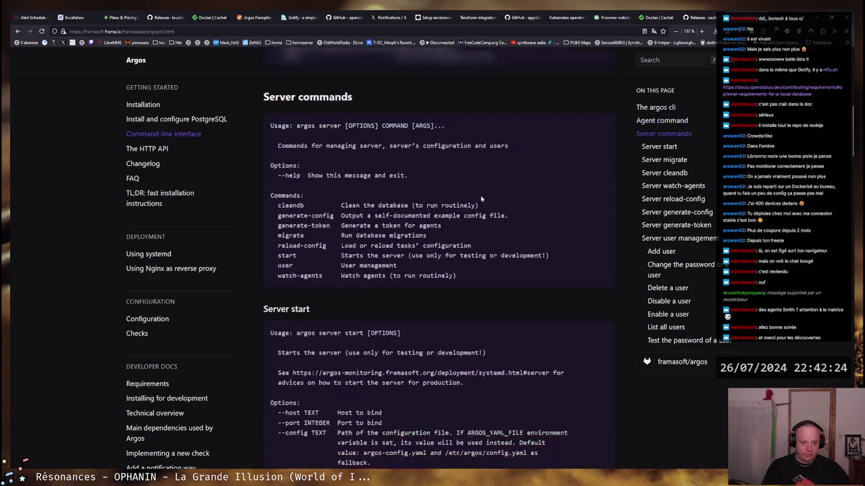
pyautogui.scroll(-11, 483, 196)
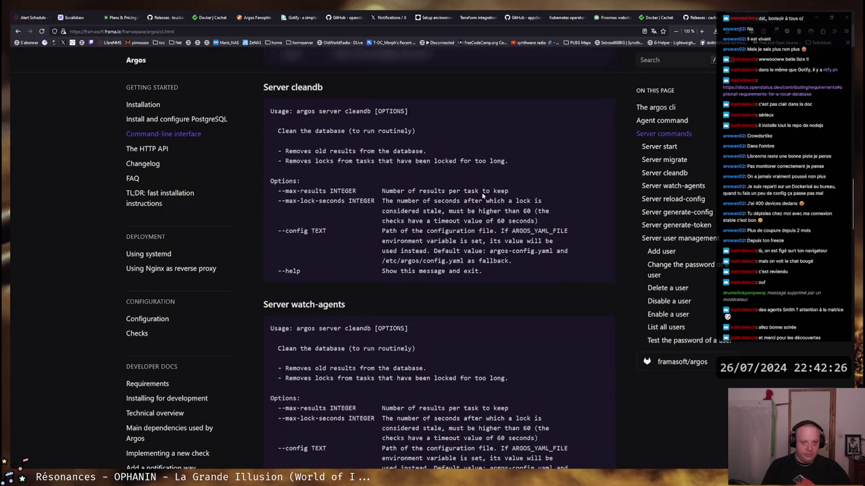
pyautogui.scroll(-9, 482, 196)
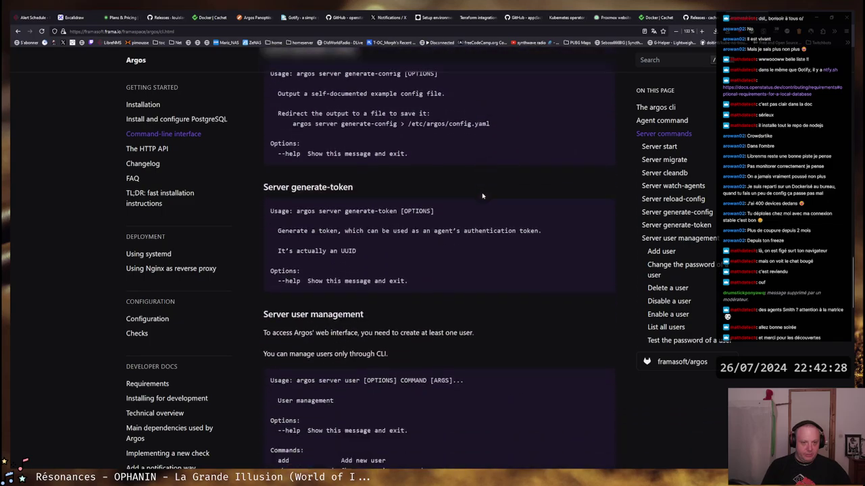
pyautogui.scroll(-10, 482, 196)
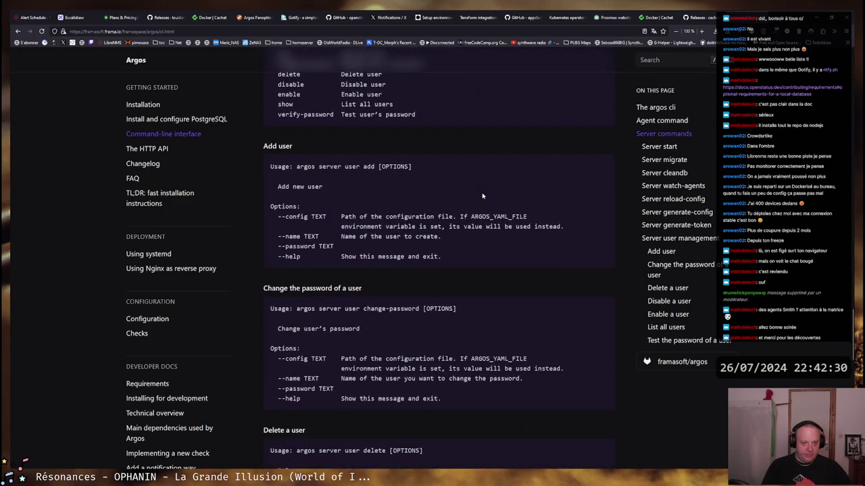
pyautogui.scroll(-8, 482, 196)
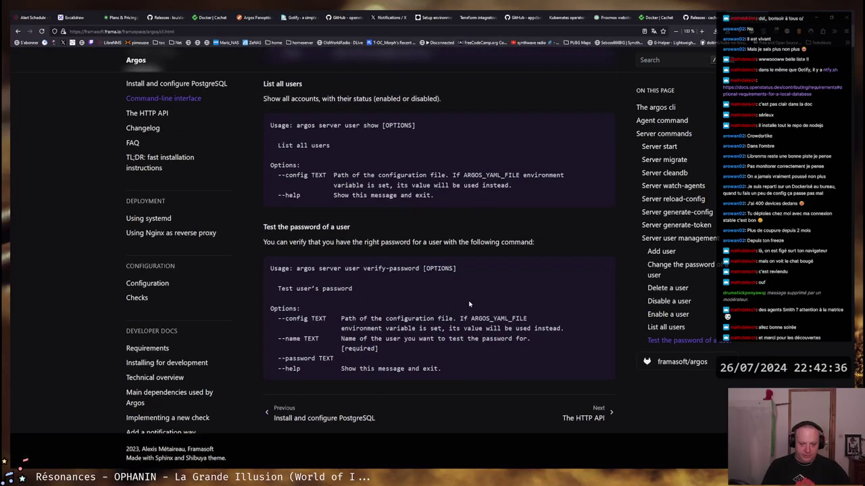
pyautogui.scroll(15, 420, 281)
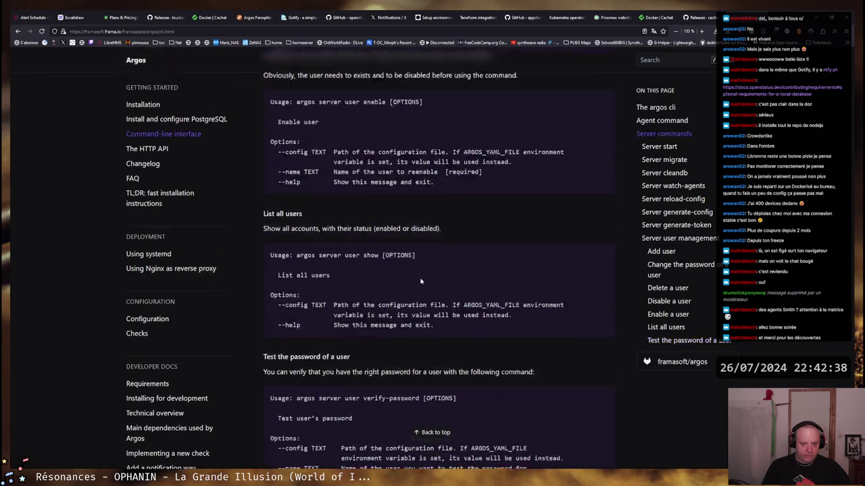
pyautogui.scroll(10, 421, 270)
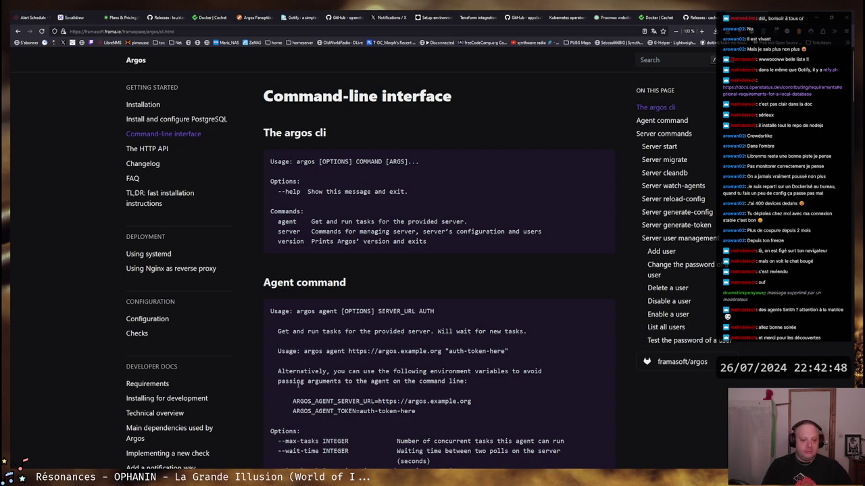
pyautogui.hotkey('alt', 'Tab')
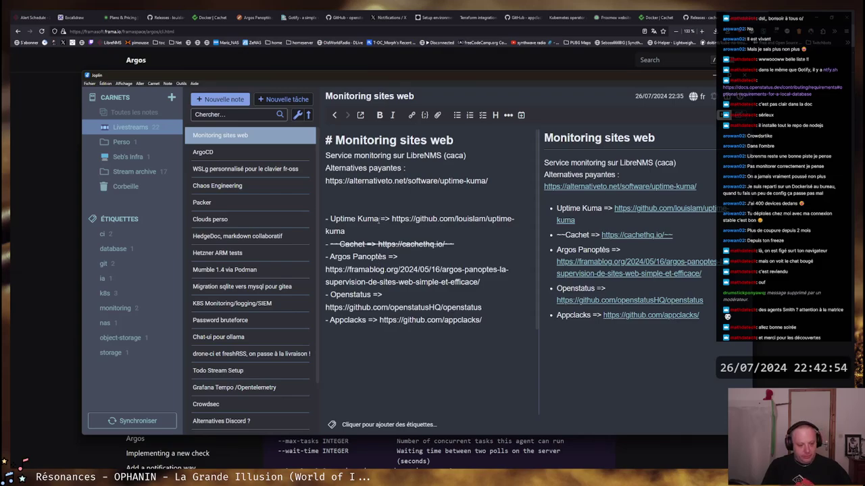
# - Append '=> OK' to the Uptime Kuma line in the note
pyautogui.click(379, 230)
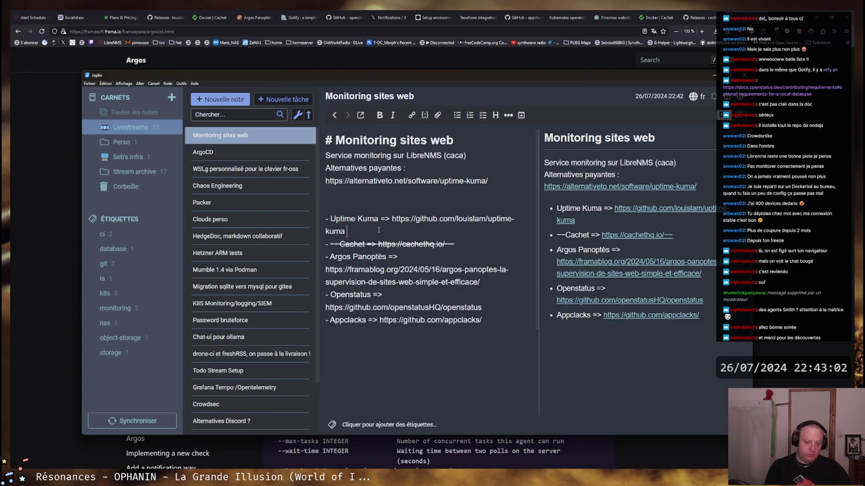
pyautogui.write('OK')
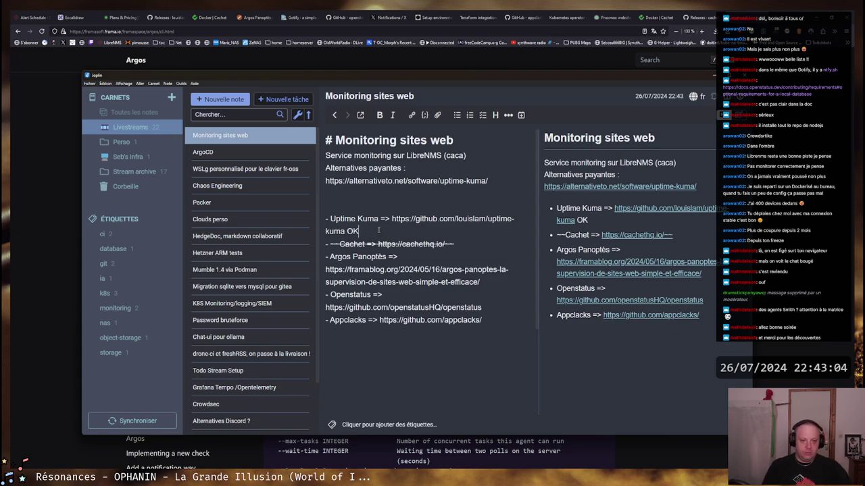
pyautogui.press('Left')
pyautogui.press('Left')
pyautogui.write('=>')
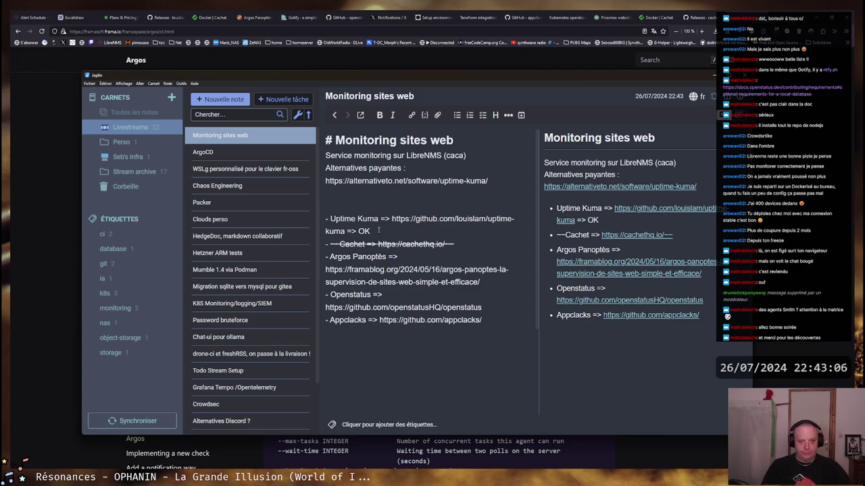
# - Select the Openstatus and Appclacks entries further down the note
pyautogui.scroll(-1, 384, 249)
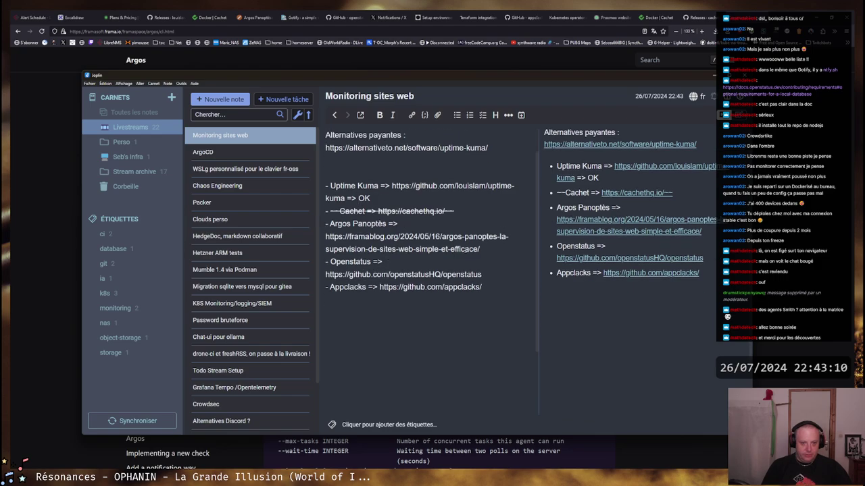
pyautogui.click(330, 262)
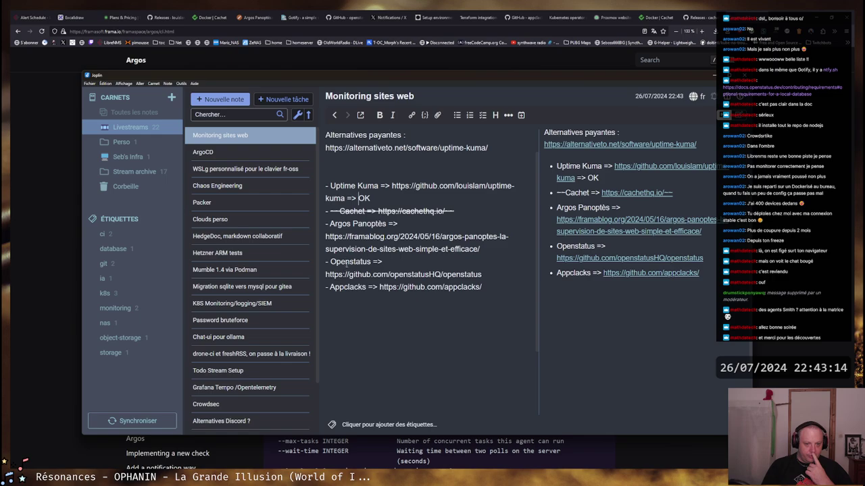
pyautogui.doubleClick(344, 287)
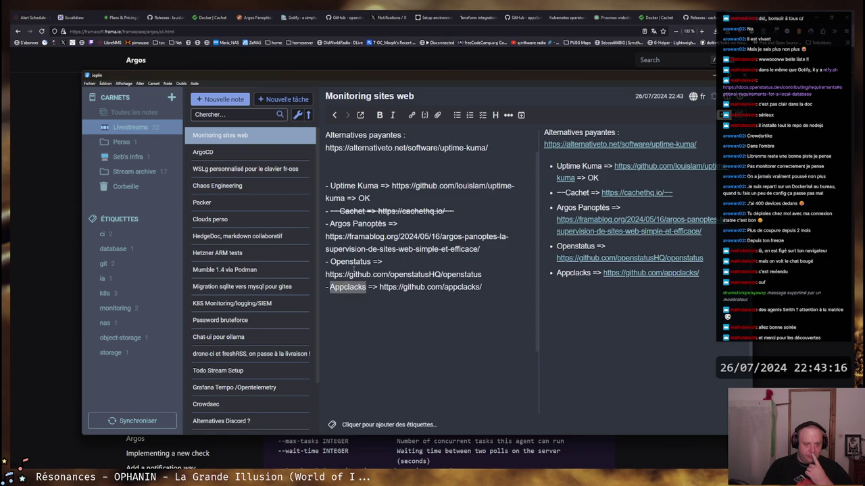
pyautogui.doubleClick(354, 262)
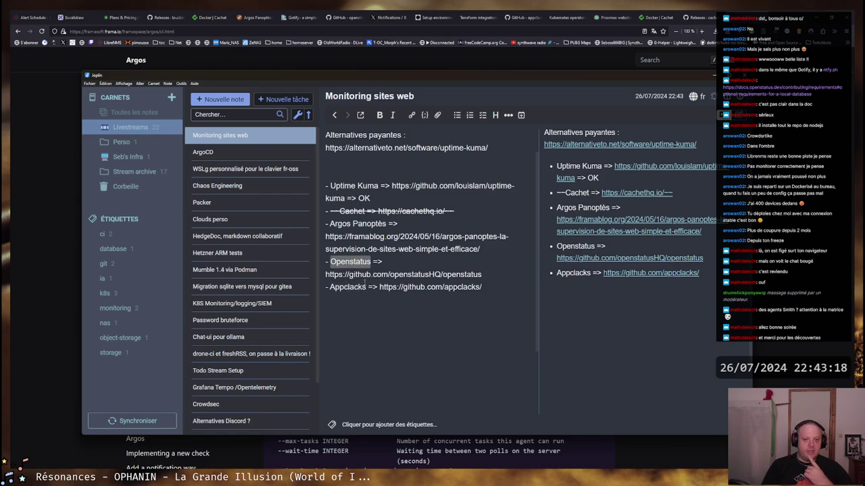
pyautogui.doubleClick(347, 286)
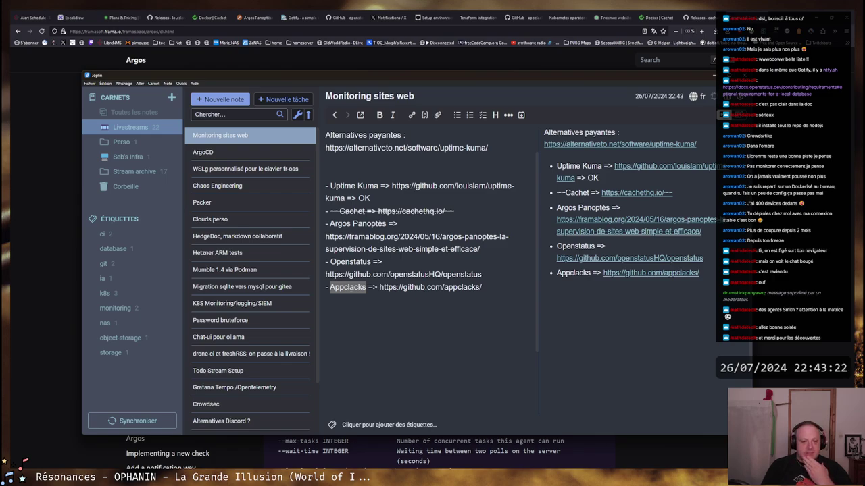
# - Close the Cachet releases, Docker Cachet and Proxmox websites tabs in the browser
pyautogui.click(700, 17)
pyautogui.scroll(-15, 401, 273)
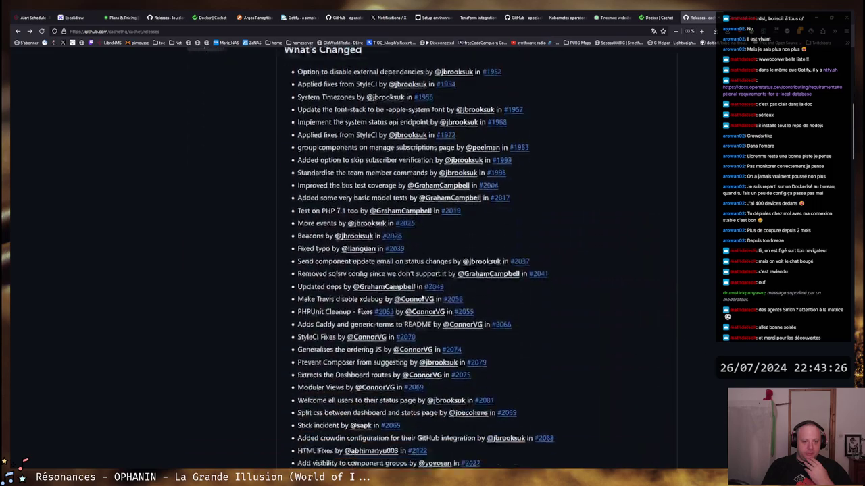
pyautogui.scroll(15, 401, 274)
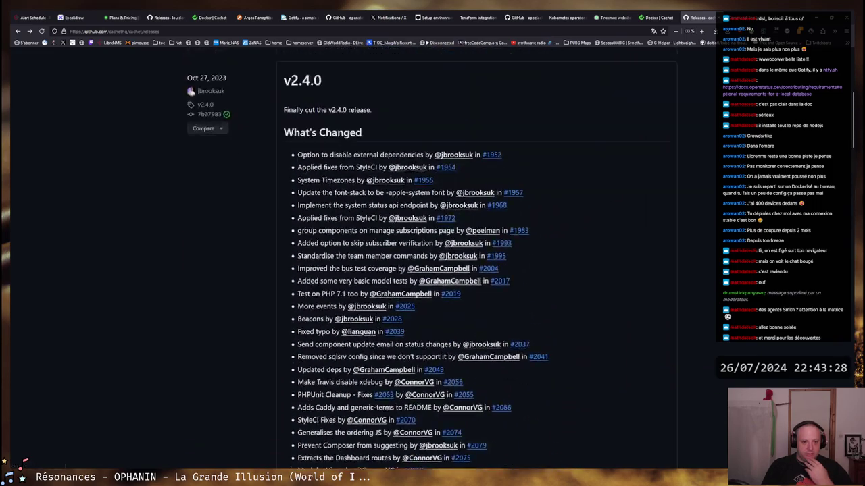
pyautogui.middleClick(696, 23)
pyautogui.middleClick(697, 18)
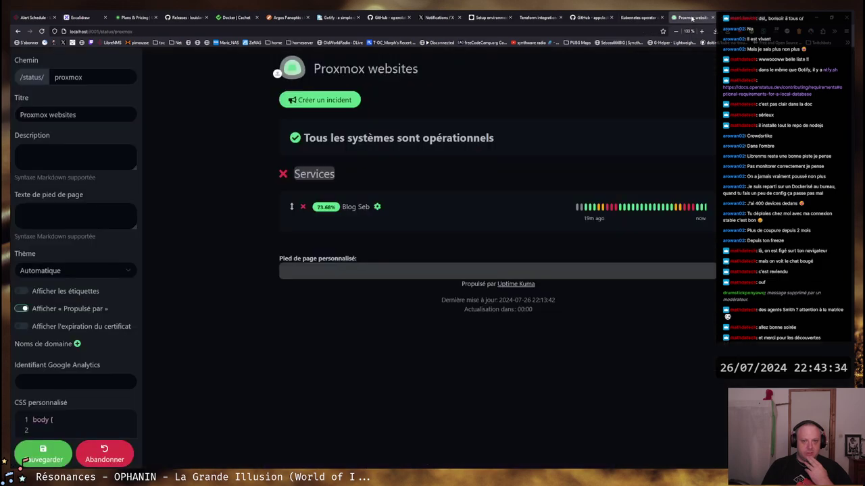
pyautogui.middleClick(691, 18)
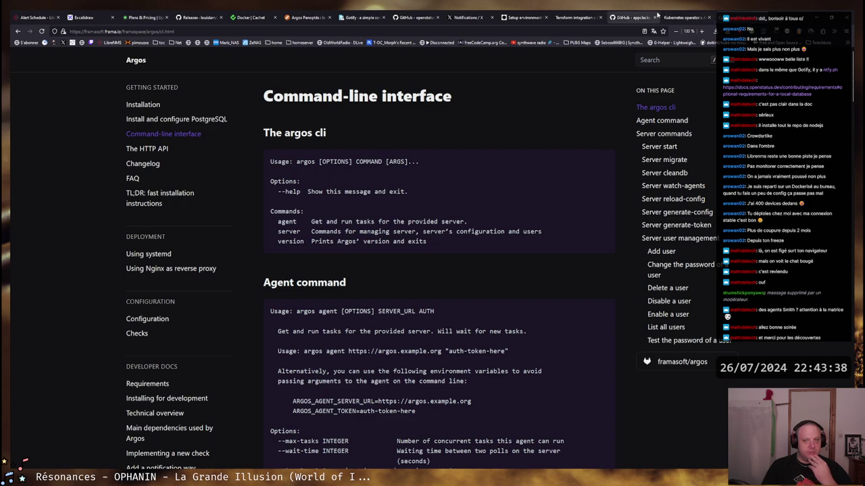
# - From appclacks/operator, browse the Appclacks organisation's list of 13 repositories
pyautogui.click(626, 17)
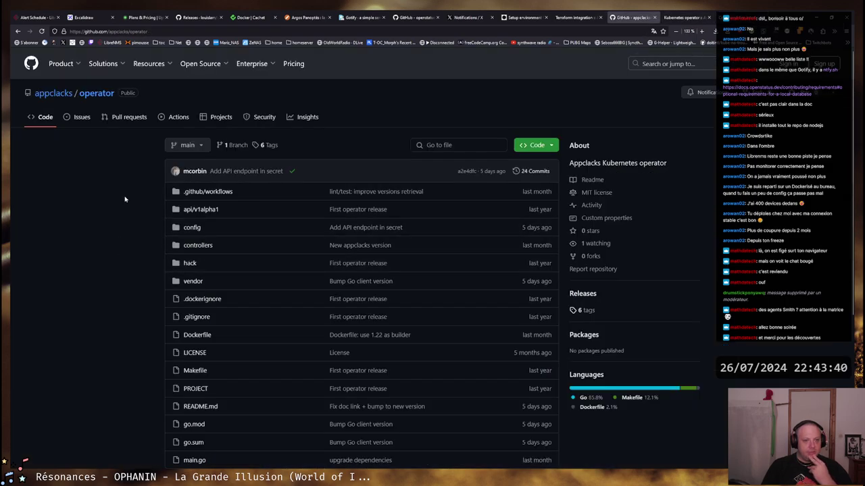
pyautogui.click(41, 95)
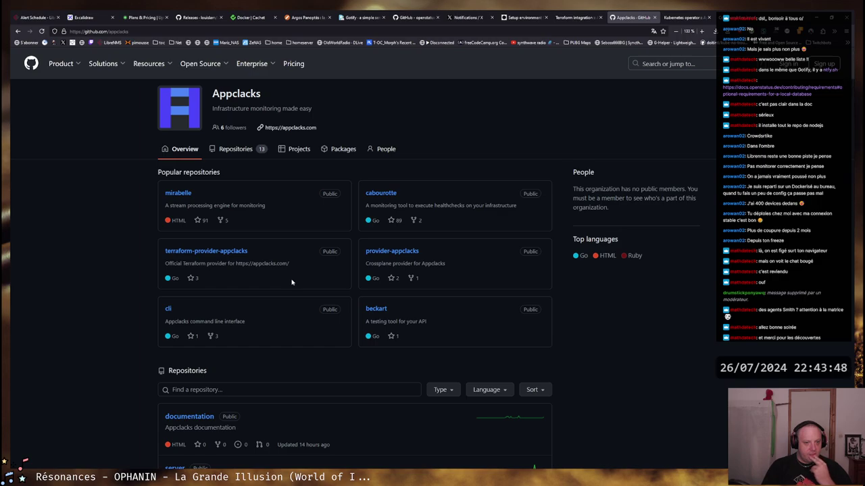
pyautogui.click(240, 149)
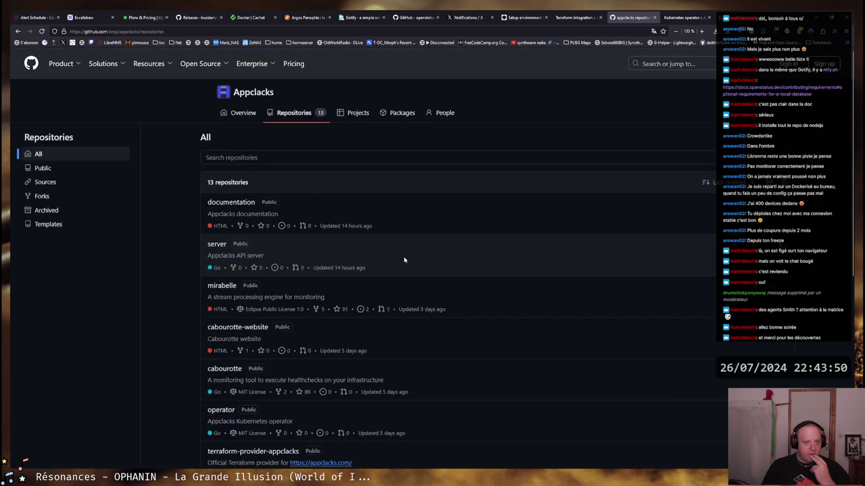
pyautogui.scroll(-1, 163, 205)
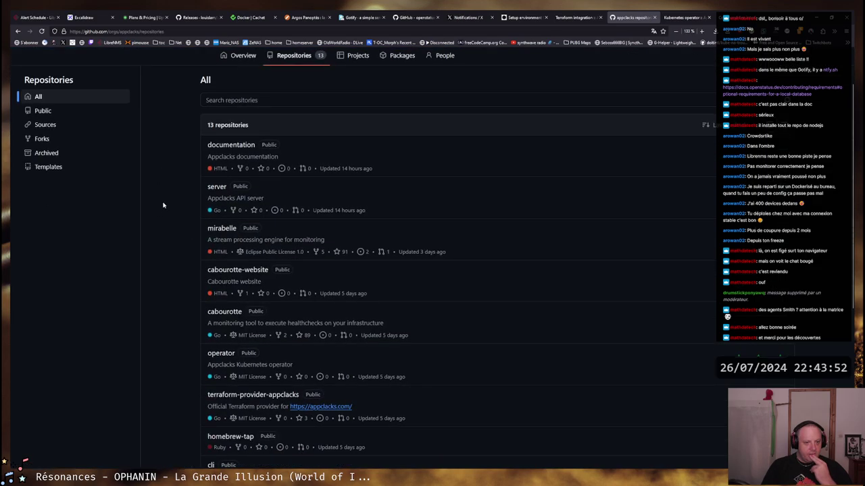
pyautogui.scroll(-4, 162, 205)
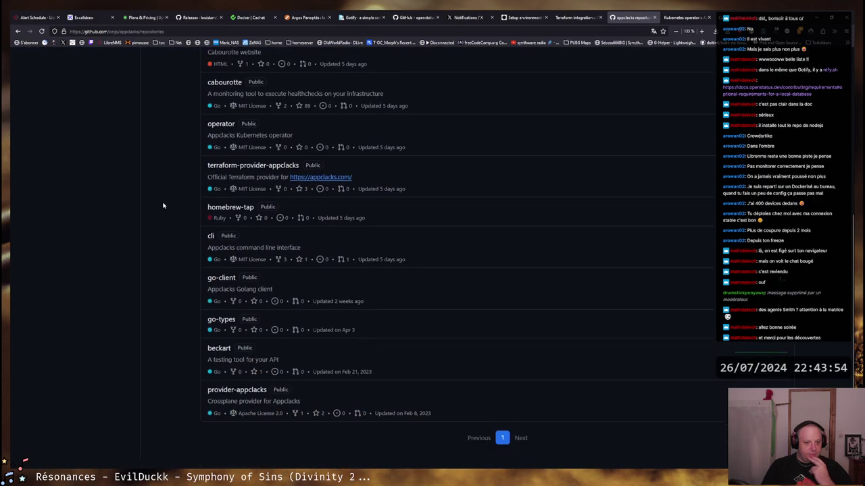
pyautogui.scroll(3, 163, 205)
pyautogui.scroll(-3, 163, 204)
pyautogui.scroll(4, 213, 277)
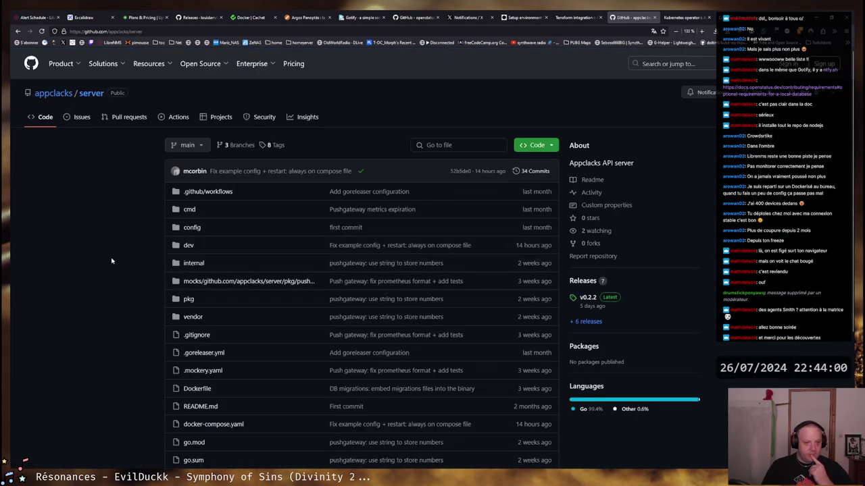
# - Review the Dockerfile's go build, alpine stage, COPY and --config lines, reloading the garbled view
pyautogui.scroll(-2, 166, 261)
pyautogui.scroll(1, 156, 256)
pyautogui.scroll(-1, 156, 256)
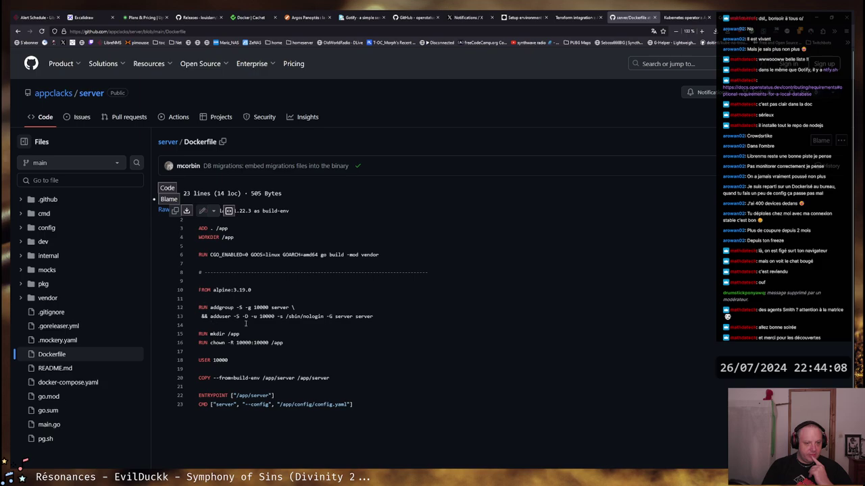
pyautogui.moveTo(214, 378); pyautogui.dragTo(331, 378)
pyautogui.click(331, 378)
pyautogui.moveTo(208, 255); pyautogui.dragTo(388, 255)
pyautogui.click(295, 254)
pyautogui.moveTo(213, 291); pyautogui.dragTo(342, 362)
pyautogui.click(341, 366)
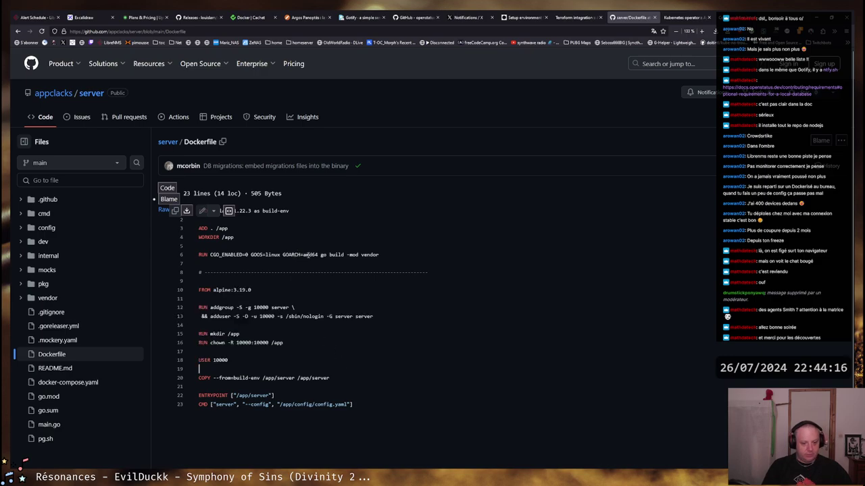
pyautogui.press('F5')
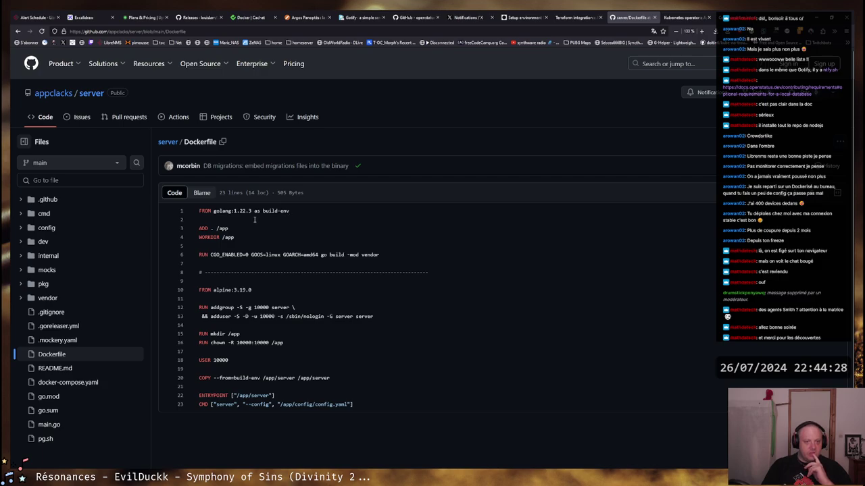
pyautogui.moveTo(242, 404); pyautogui.dragTo(348, 404)
pyautogui.click(344, 405)
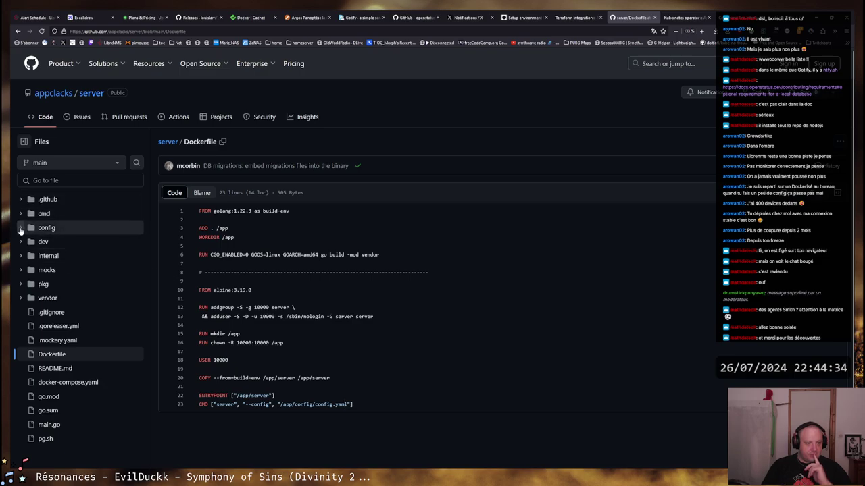
# - Open pg.sh and examine its docker run command
pyautogui.click(20, 229)
pyautogui.click(20, 228)
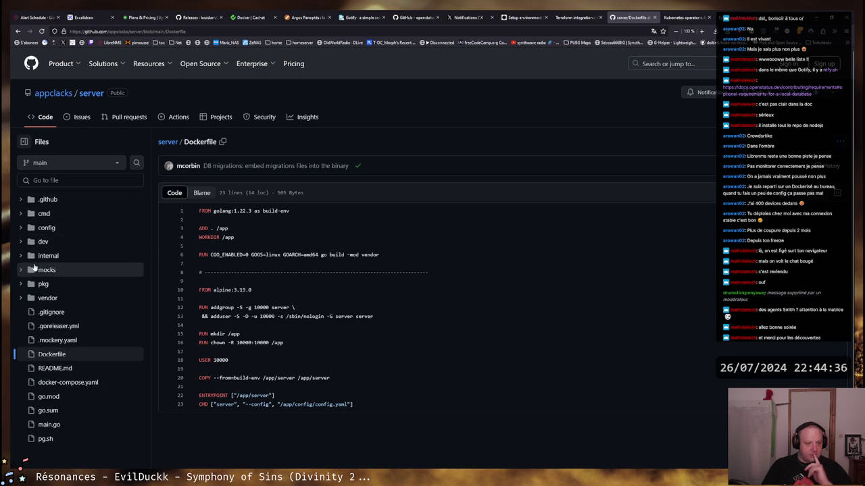
pyautogui.click(47, 440)
pyautogui.moveTo(198, 229); pyautogui.dragTo(469, 234)
pyautogui.click(257, 266)
pyautogui.moveTo(268, 246); pyautogui.dragTo(198, 228)
pyautogui.click(199, 228)
pyautogui.moveTo(259, 246); pyautogui.dragTo(199, 231)
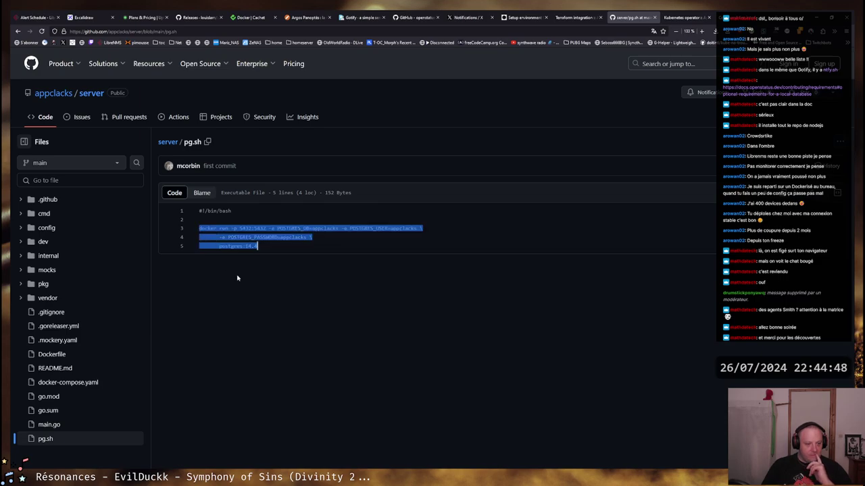
# - Examine docker-compose.yaml's server and cabourotte service blocks
pyautogui.click(82, 383)
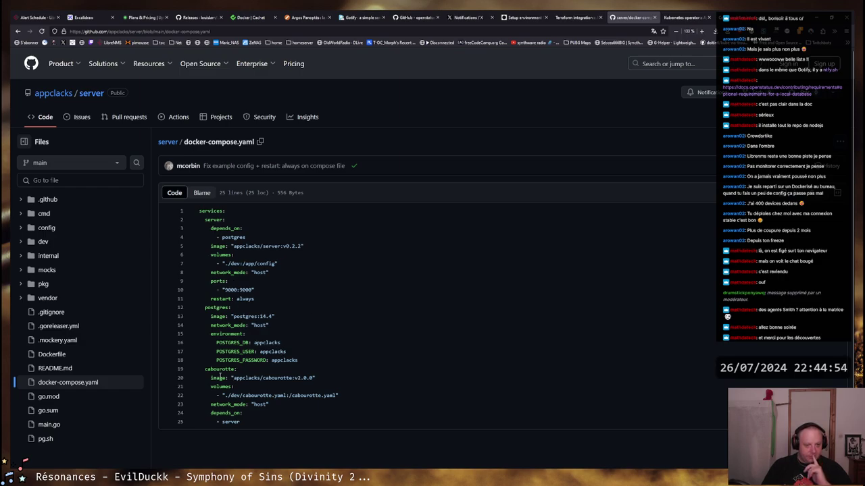
pyautogui.moveTo(198, 210); pyautogui.dragTo(376, 401)
pyautogui.click(375, 401)
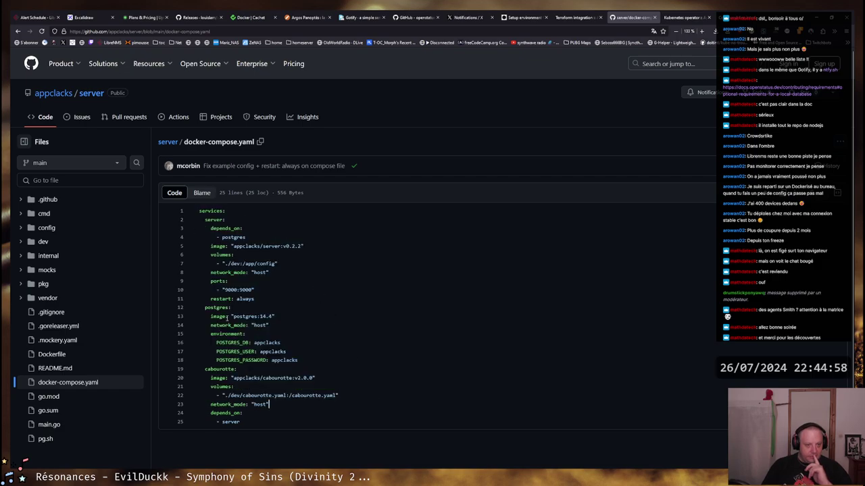
pyautogui.moveTo(203, 369); pyautogui.dragTo(381, 411)
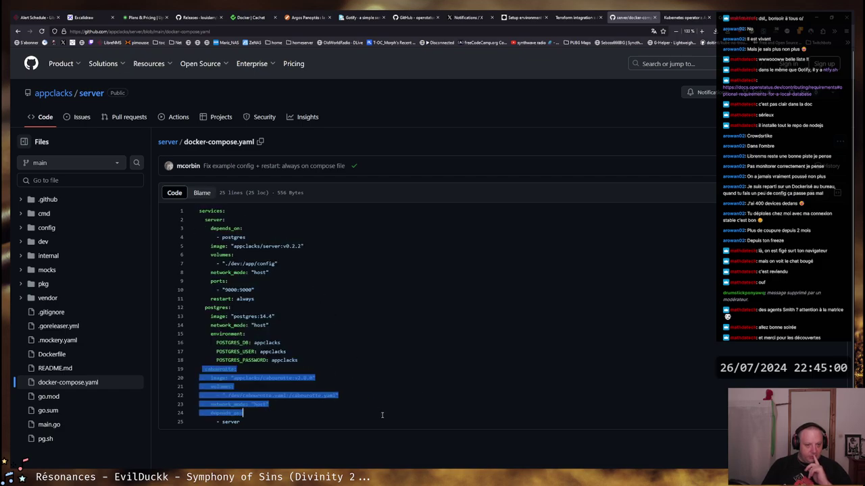
pyautogui.click(378, 415)
pyautogui.moveTo(293, 425); pyautogui.dragTo(280, 278)
pyautogui.click(279, 278)
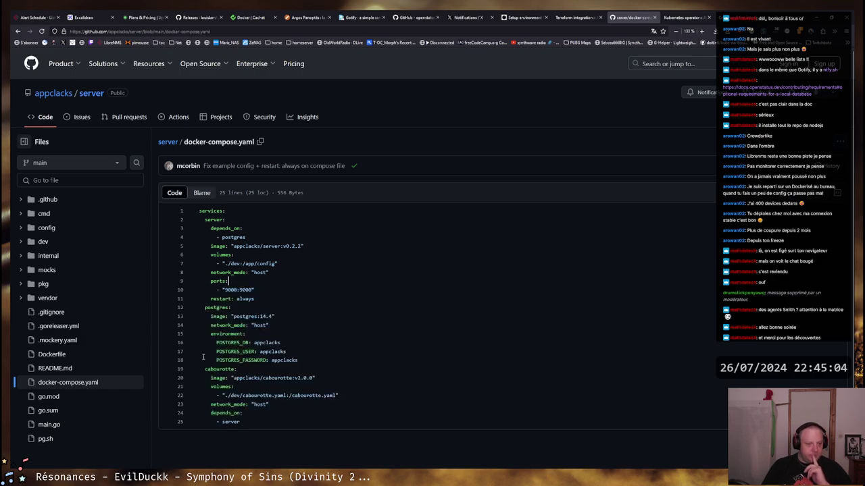
# - Browse dev/config.yaml and dev/cabourotte.yaml, copy the cabourotte.yaml address, and reopen docker-compose.yaml
pyautogui.click(21, 242)
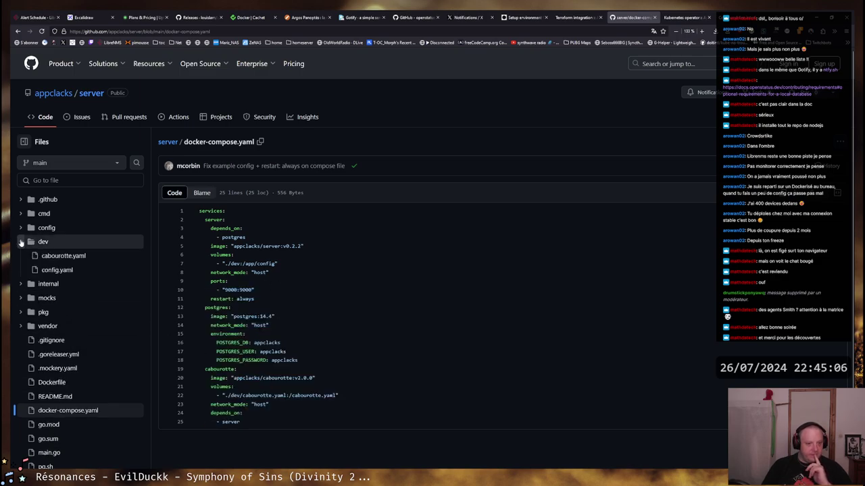
pyautogui.click(60, 270)
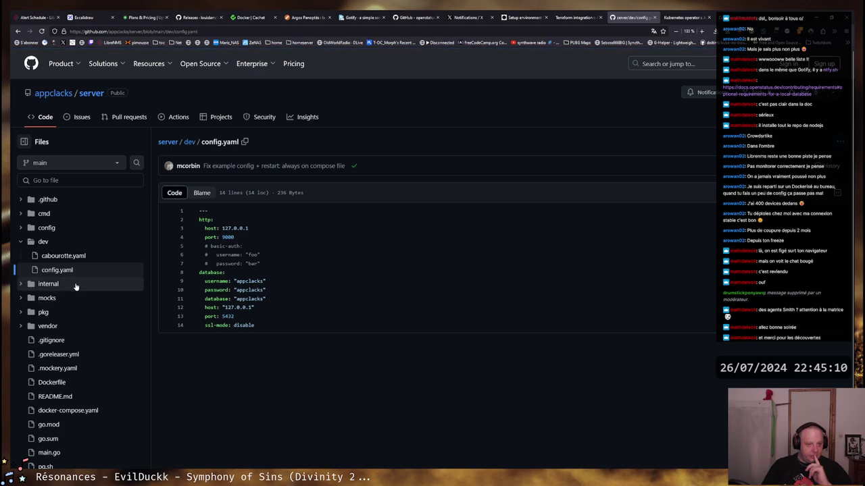
pyautogui.click(71, 256)
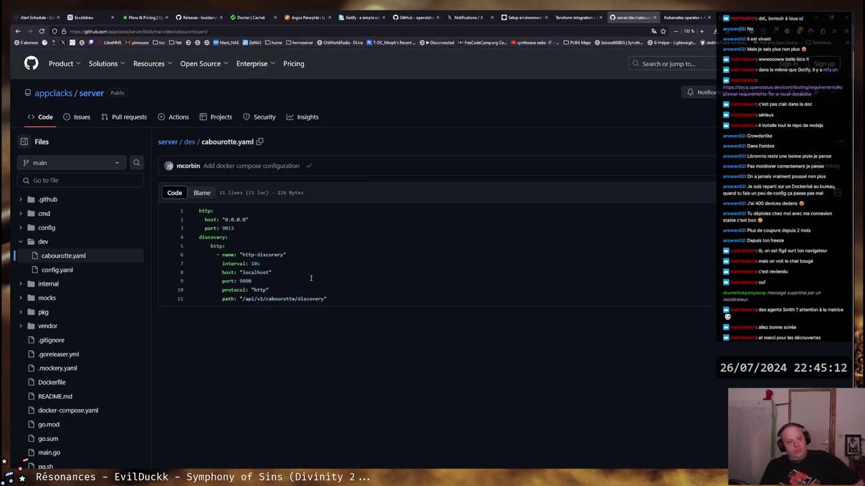
pyautogui.moveTo(245, 71)
pyautogui.click(223, 31)
pyautogui.rightClick(226, 32)
pyautogui.click(249, 73)
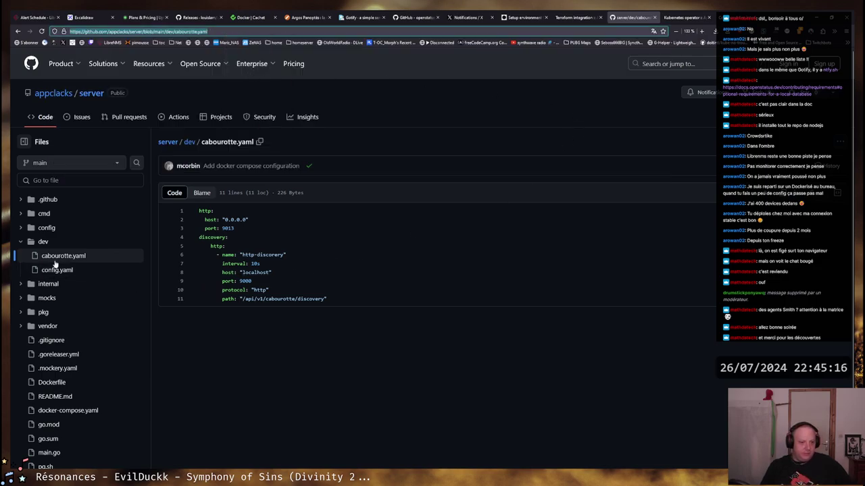
pyautogui.click(71, 410)
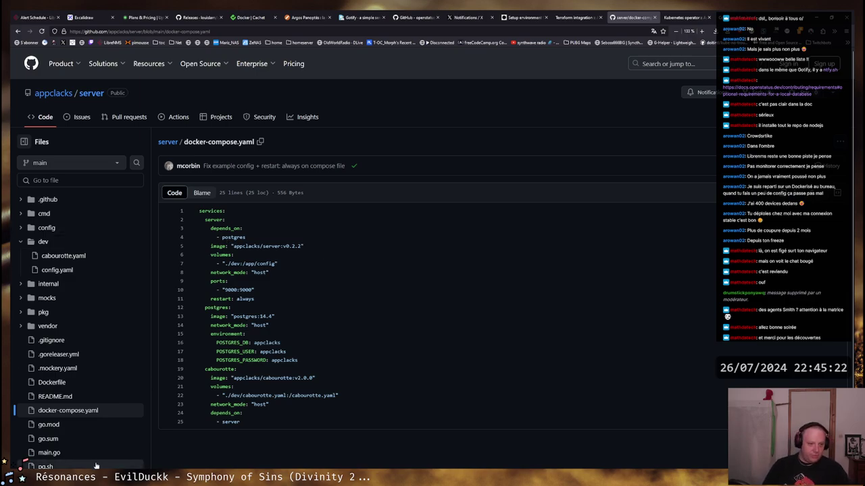
# - In the terminal, delete the cachet folder, then create and enter a new 'applcacks' folder
pyautogui.hotkey('alt', 'Tab')
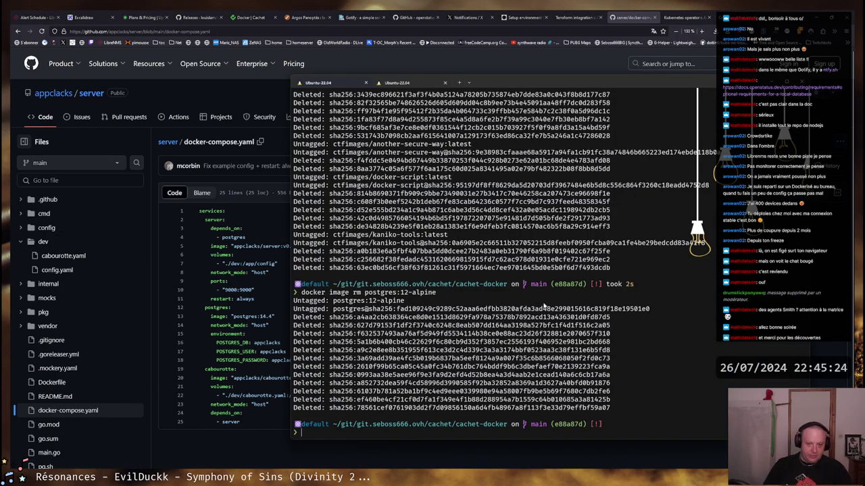
pyautogui.write('cd ../../')
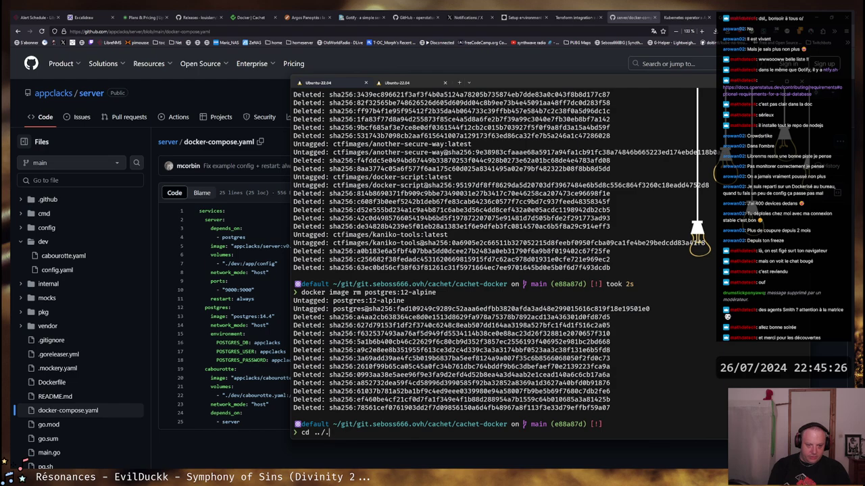
pyautogui.press('Return')
pyautogui.write('rm -rf ')
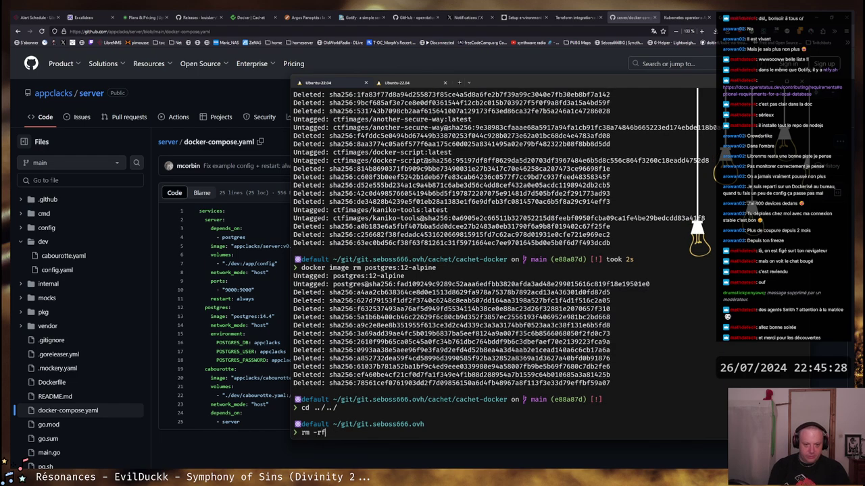
pyautogui.write('cachet/')
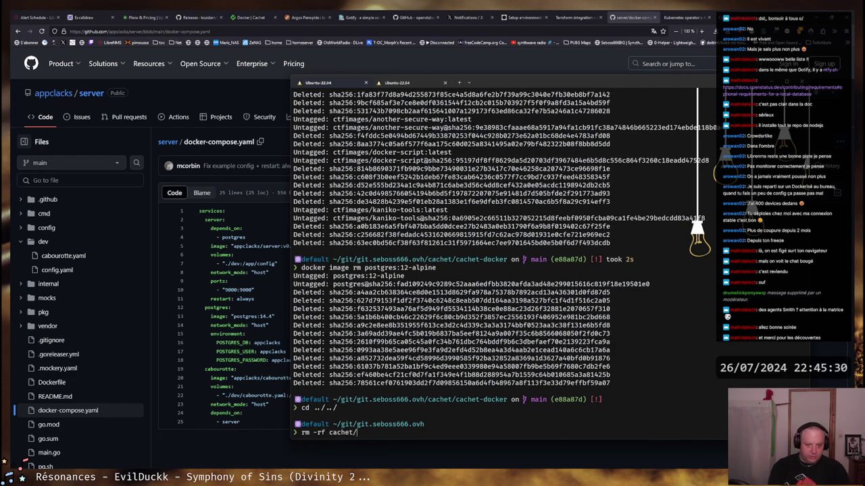
pyautogui.press('Return')
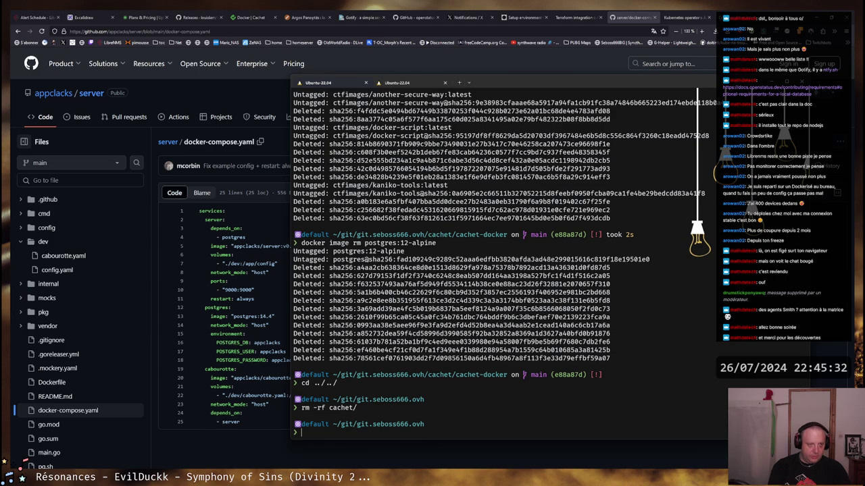
pyautogui.write('mkdir applc')
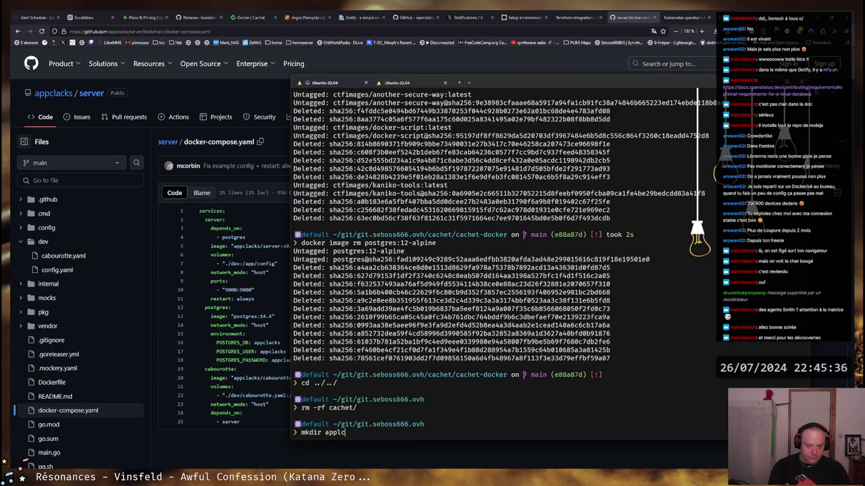
pyautogui.press('BackSpace')
pyautogui.press('BackSpace')
pyautogui.write('clacks')
pyautogui.press('Return')
pyautogui.write('cd ap')
pyautogui.press('Tab')
pyautogui.press('Return')
# - Git clone the appclacks server repository from the pasted GitHub address
pyautogui.write('git clone')
pyautogui.hotkey('ctrl', 'shift', 'v')
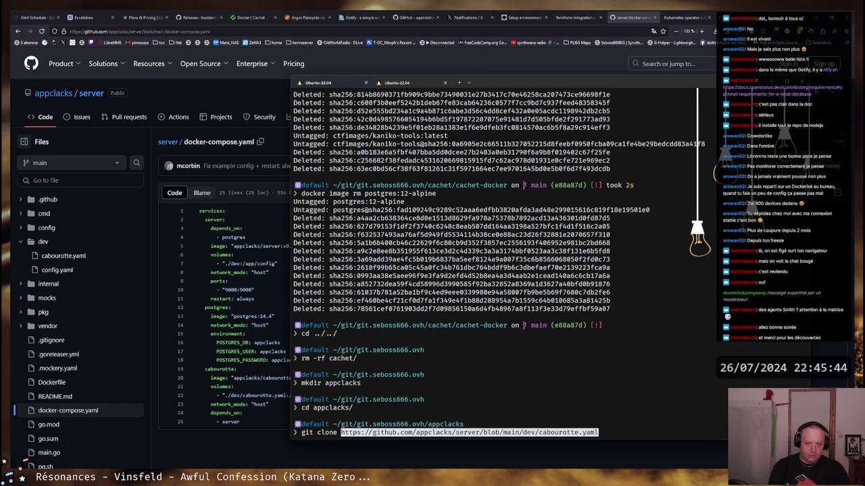
pyautogui.press('BackSpace')
pyautogui.press('BackSpace')
pyautogui.press('BackSpace')
pyautogui.press('BackSpace')
pyautogui.press('BackSpace')
pyautogui.press('BackSpace')
pyautogui.press('BackSpace')
pyautogui.press('BackSpace')
pyautogui.press('BackSpace')
pyautogui.press('BackSpace')
pyautogui.press('BackSpace')
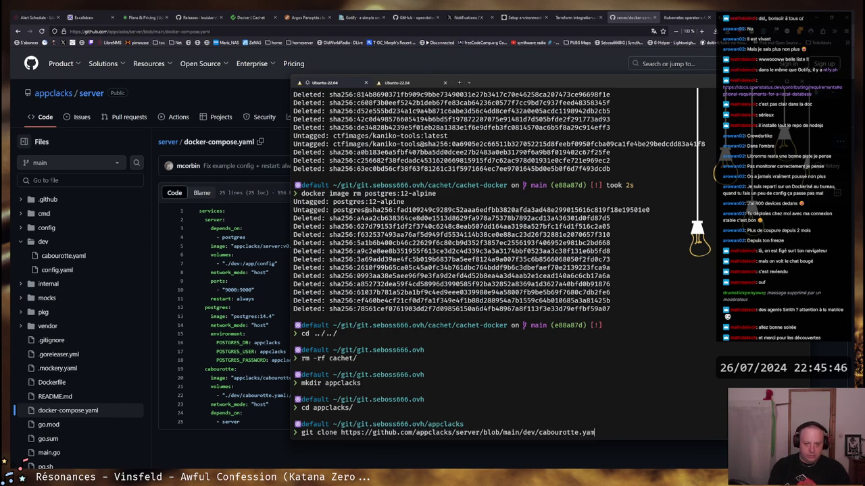
pyautogui.press('BackSpace')
pyautogui.press('BackSpace')
pyautogui.press('BackSpace')
pyautogui.press('BackSpace')
pyautogui.press('BackSpace')
pyautogui.press('BackSpace')
pyautogui.press('BackSpace')
pyautogui.press('BackSpace')
pyautogui.press('BackSpace')
pyautogui.press('BackSpace')
pyautogui.press('BackSpace')
pyautogui.press('BackSpace')
pyautogui.press('BackSpace')
pyautogui.press('BackSpace')
pyautogui.press('BackSpace')
pyautogui.press('BackSpace')
pyautogui.press('BackSpace')
pyautogui.press('BackSpace')
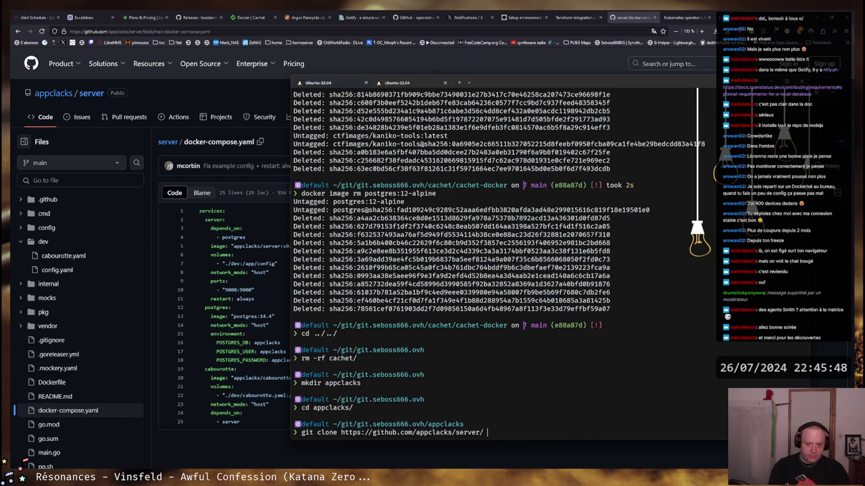
pyautogui.write('appclacks-server')
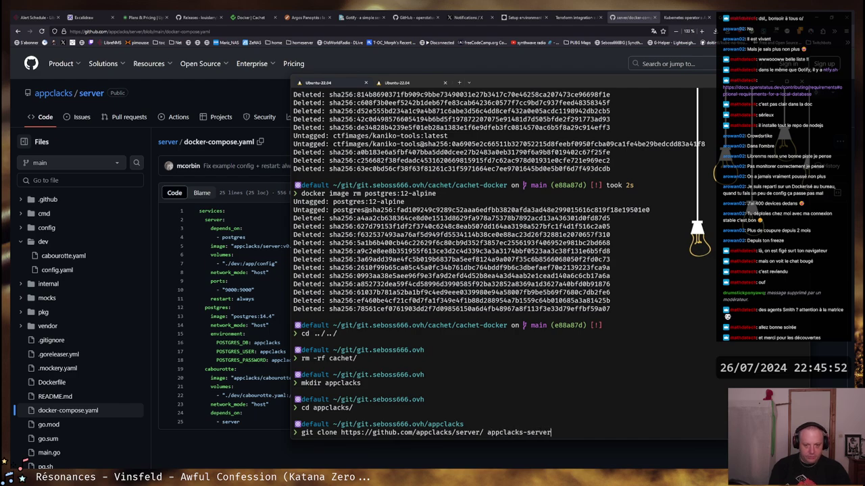
pyautogui.press('BackSpace')
pyautogui.press('BackSpace')
pyautogui.press('BackSpace')
pyautogui.press('BackSpace')
pyautogui.press('BackSpace')
pyautogui.press('BackSpace')
pyautogui.press('BackSpace')
pyautogui.press('BackSpace')
pyautogui.press('BackSpace')
pyautogui.press('BackSpace')
pyautogui.press('BackSpace')
pyautogui.press('BackSpace')
pyautogui.press('BackSpace')
pyautogui.press('BackSpace')
pyautogui.press('BackSpace')
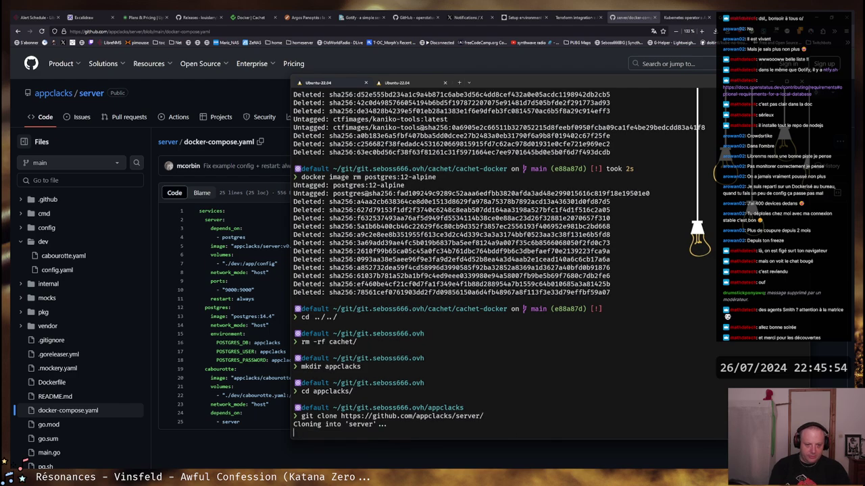
pyautogui.press('Return')
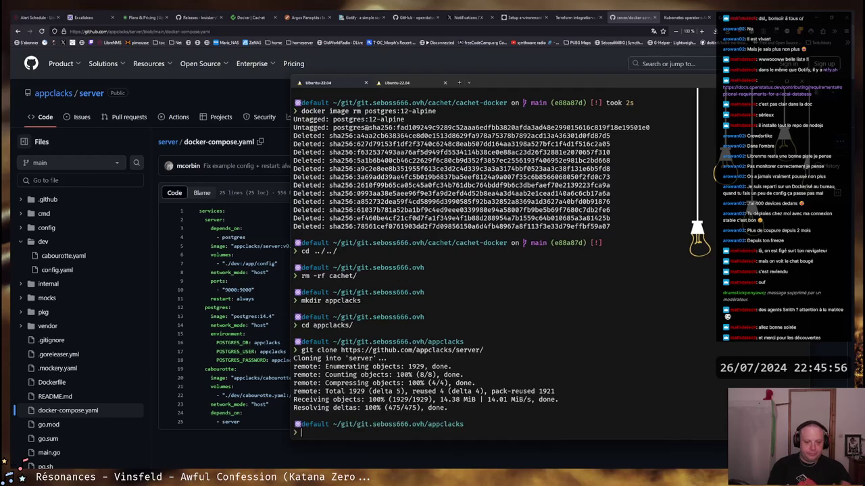
# - Run 'docker compose up -d' inside the cloned server folder
pyautogui.write('cd server/')
pyautogui.press('Return')
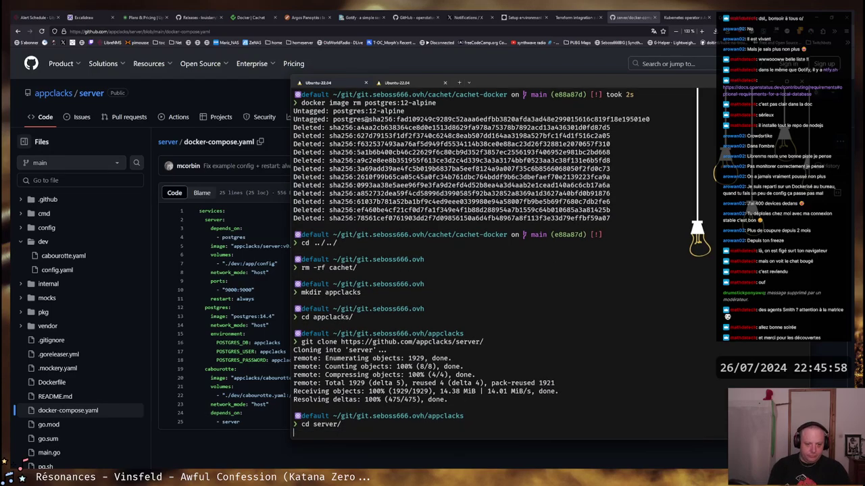
pyautogui.write('docker compose up -d')
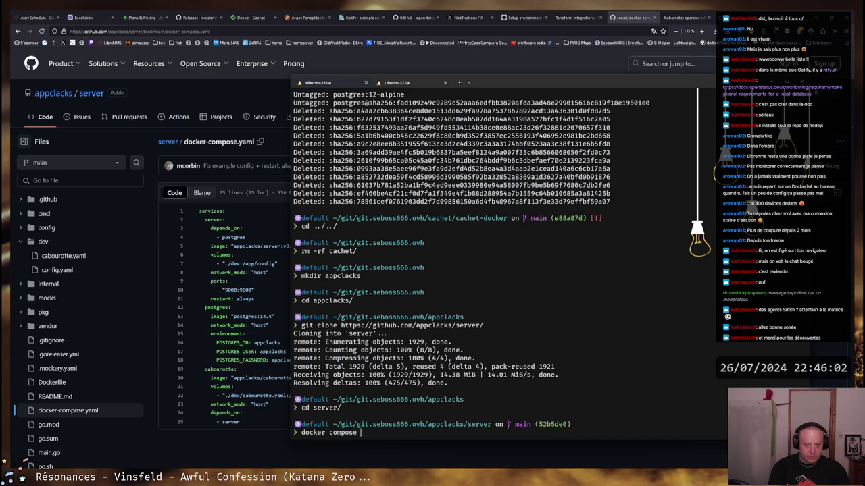
pyautogui.press('Return')
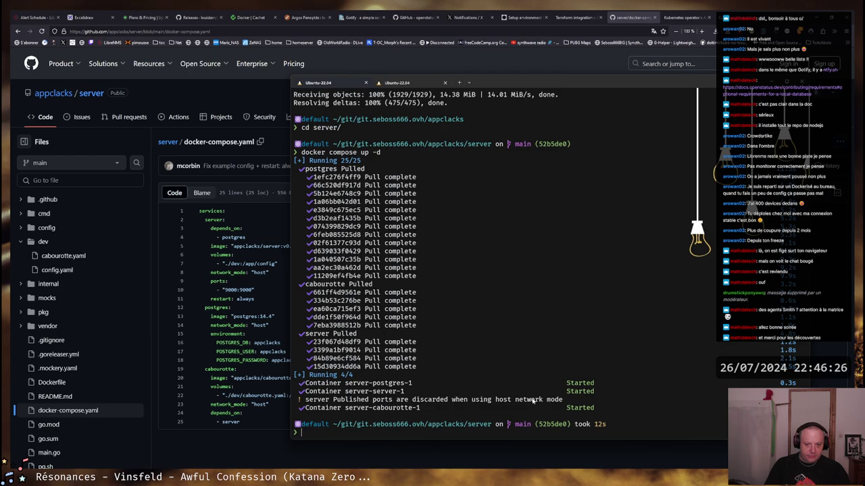
# - Note the 9000 port in the compose file and load 127.0.0.1:9000 in the browser
pyautogui.doubleClick(230, 290)
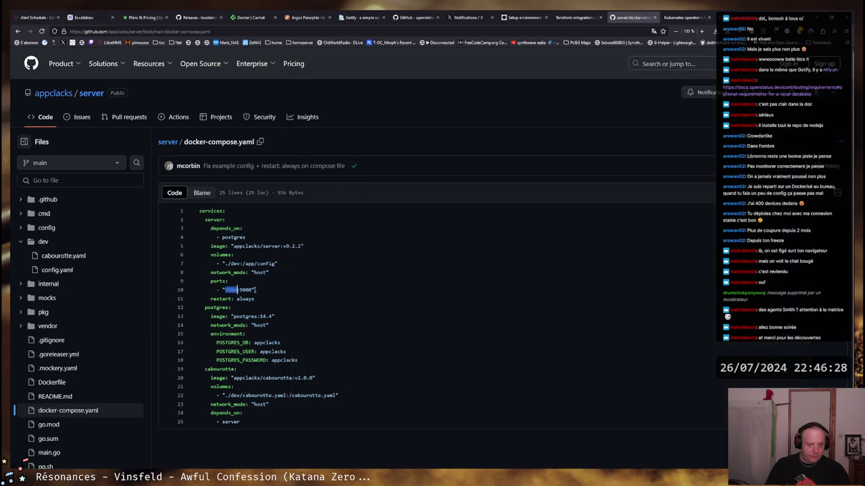
pyautogui.click(260, 295)
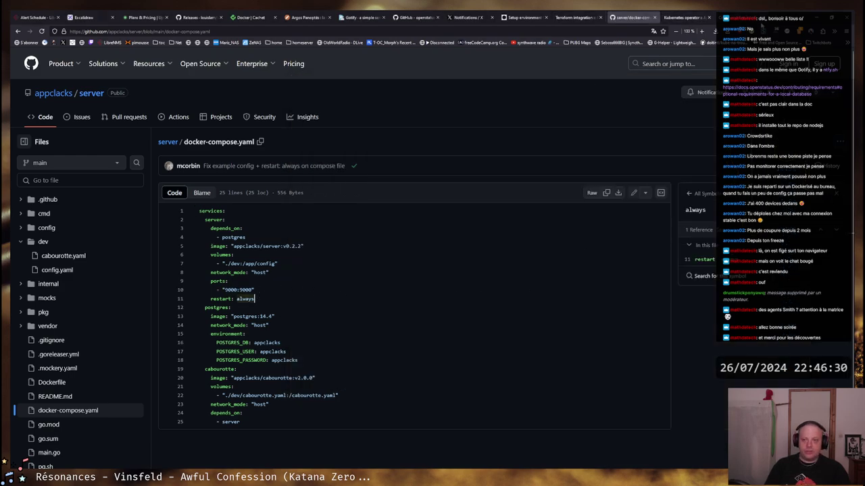
pyautogui.hotkey('ctrl', 'Tab')
pyautogui.hotkey('ctrl', 'l')
pyautogui.write('127.0.0.1:9000')
pyautogui.press('Return')
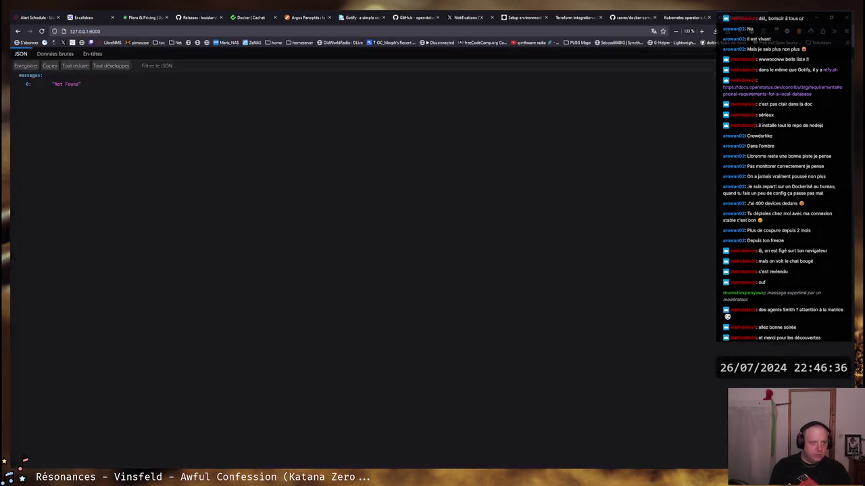
# - Check the compose output in the terminal, then return to the browser's JSON page
pyautogui.hotkey('alt', 'Tab')
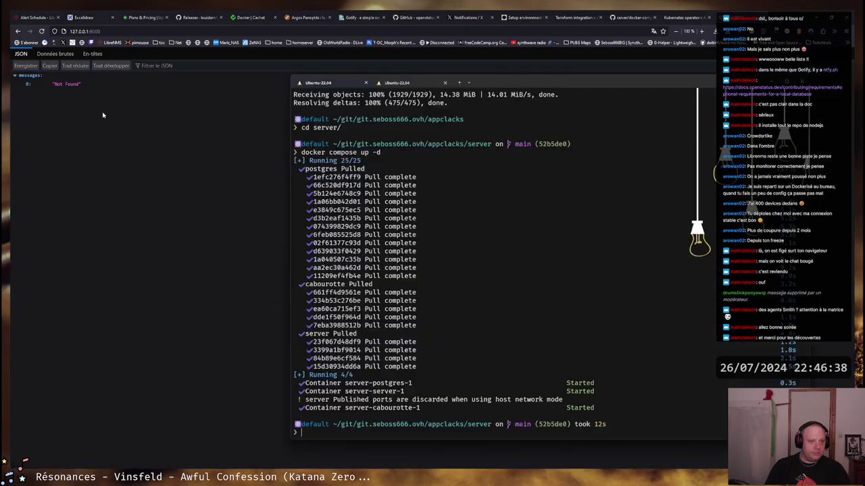
pyautogui.hotkey('alt', 'Tab')
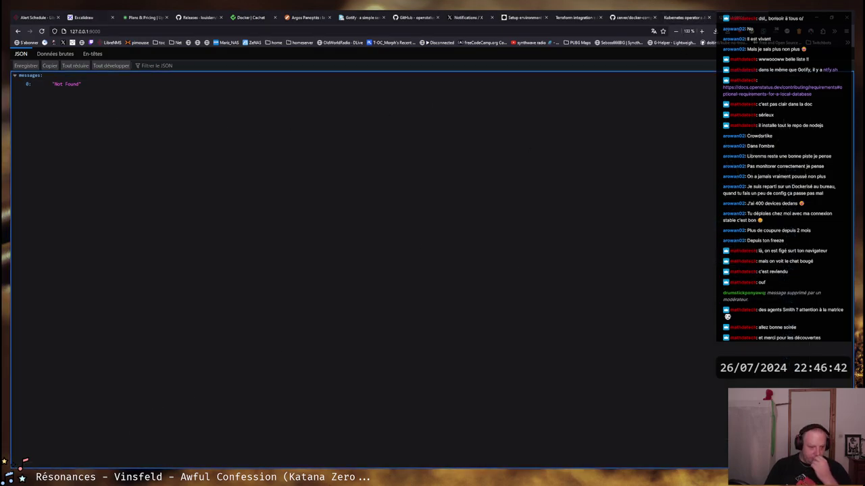
pyautogui.hotkey('alt', 'Tab')
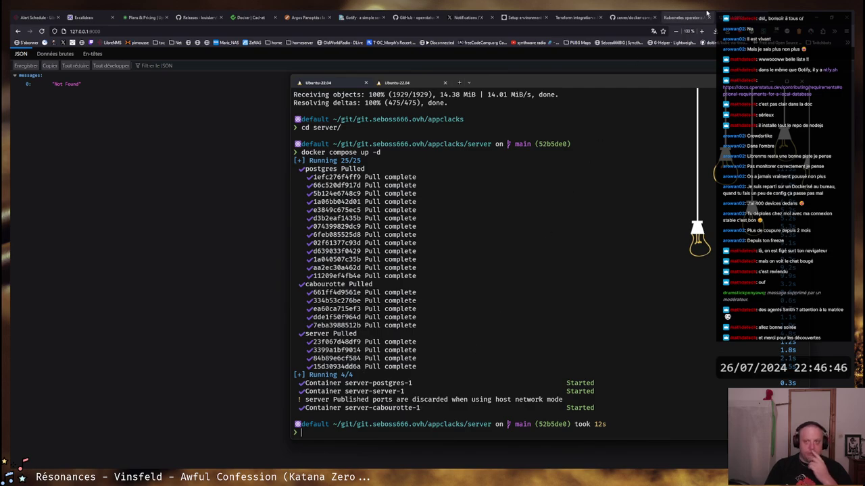
pyautogui.hotkey('alt', 'Tab')
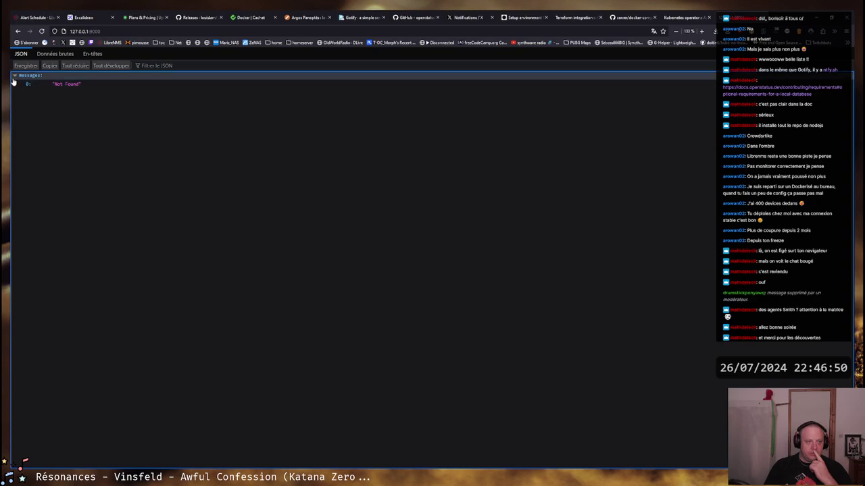
# - View the raw 'Not Found' response, then open dev/cabourotte.yaml in the appclacks server repo
pyautogui.click(55, 53)
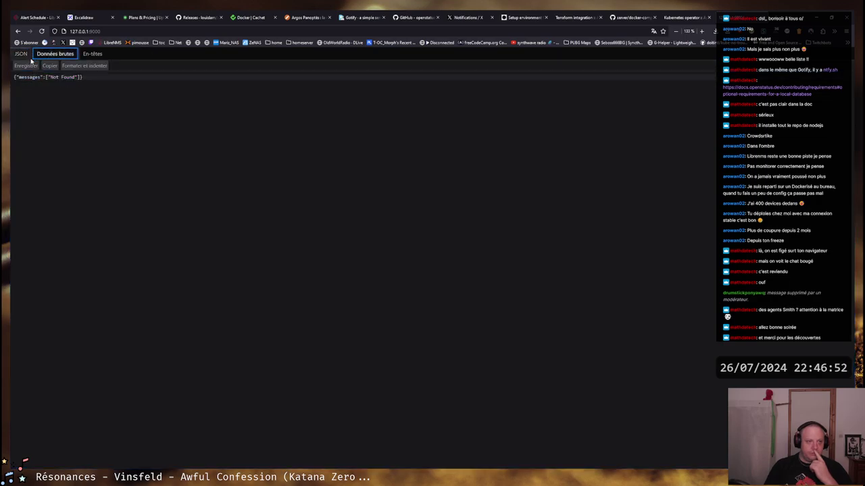
pyautogui.moveTo(85, 78); pyautogui.dragTo(11, 76)
pyautogui.click(21, 53)
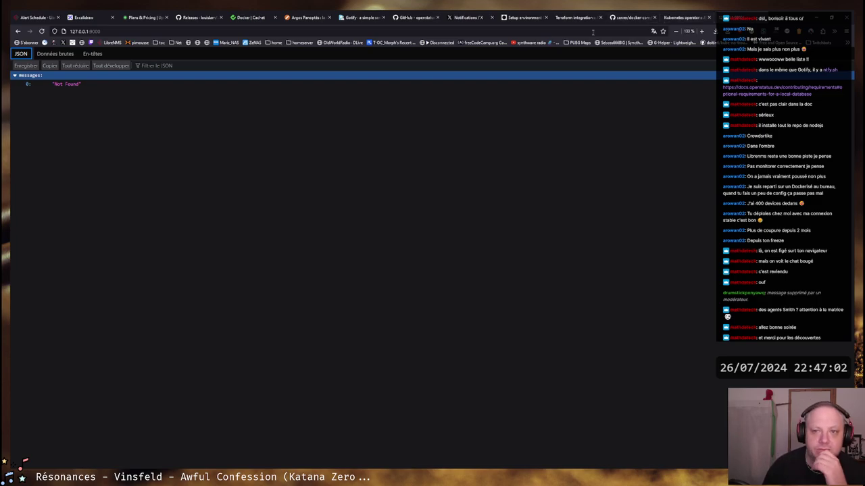
pyautogui.click(632, 17)
pyautogui.click(63, 256)
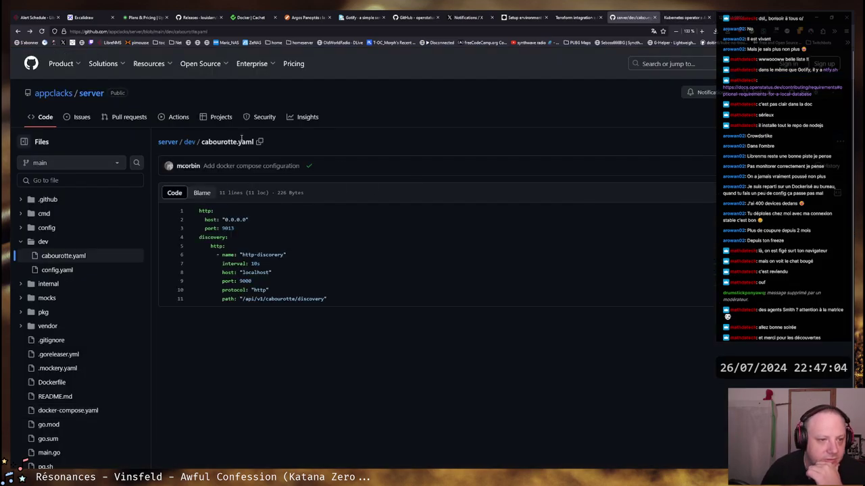
# - Open the cabourotte-website repository in a new tab from the Appclacks repository list
pyautogui.click(61, 93)
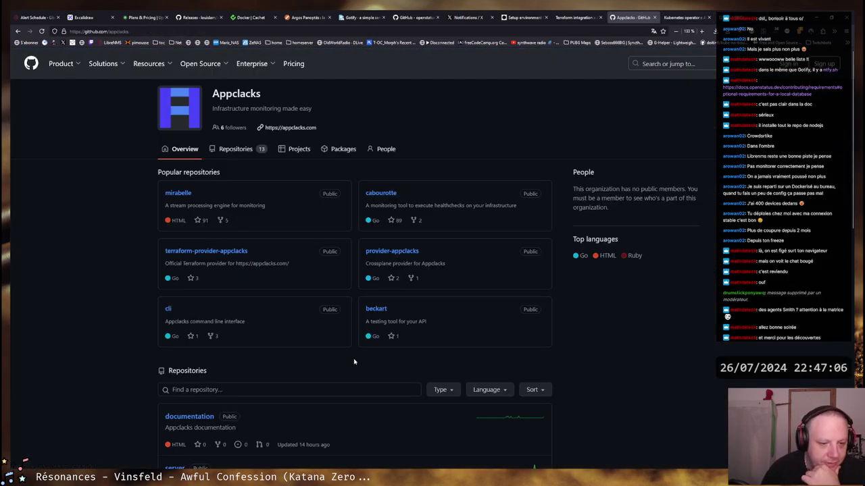
pyautogui.scroll(-4, 355, 361)
pyautogui.scroll(4, 366, 290)
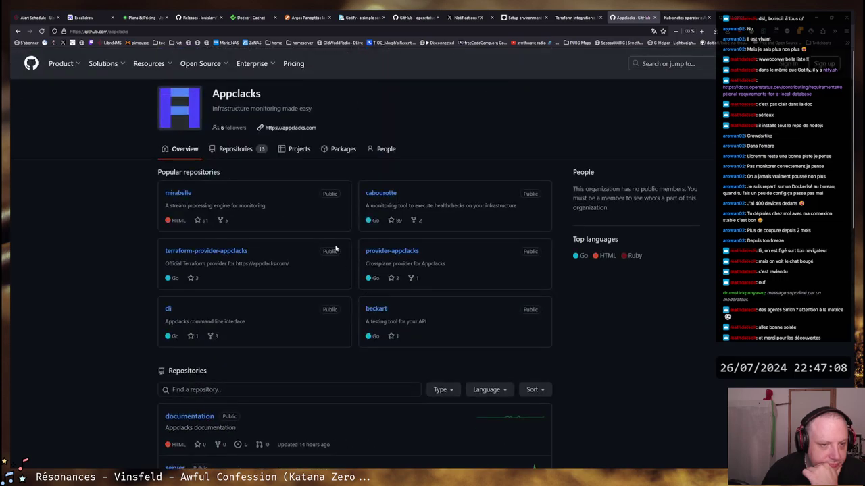
pyautogui.click(232, 147)
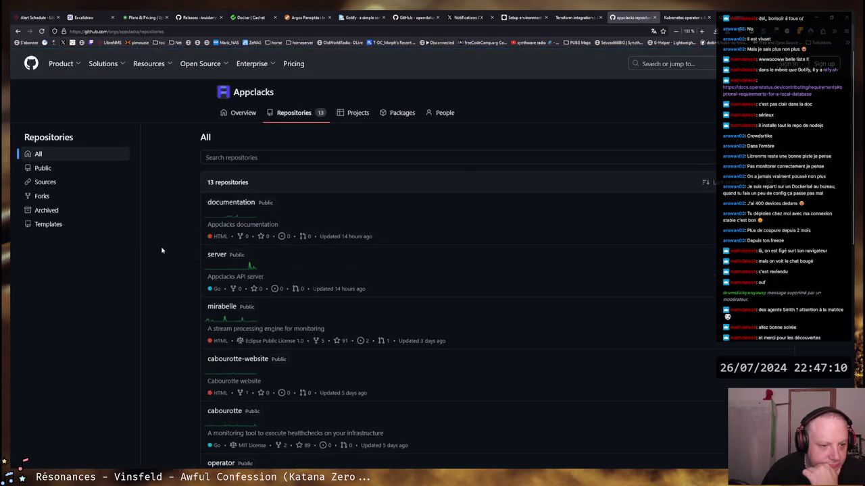
pyautogui.scroll(-4, 164, 207)
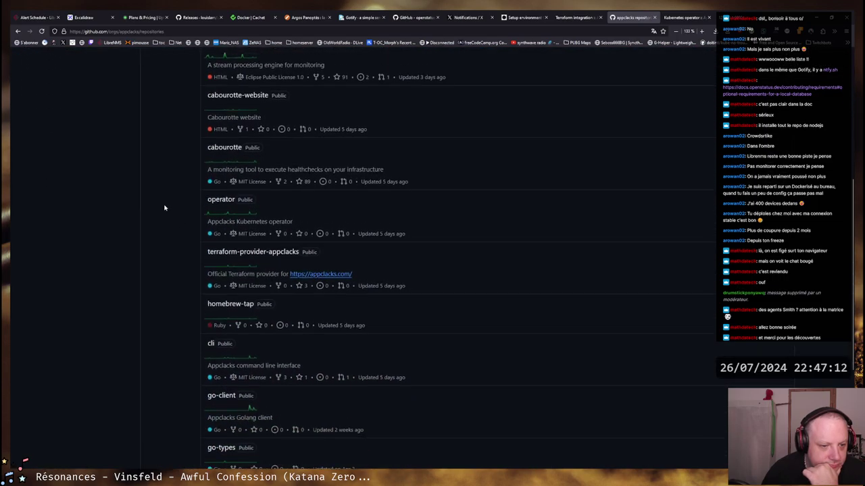
pyautogui.scroll(-3, 173, 196)
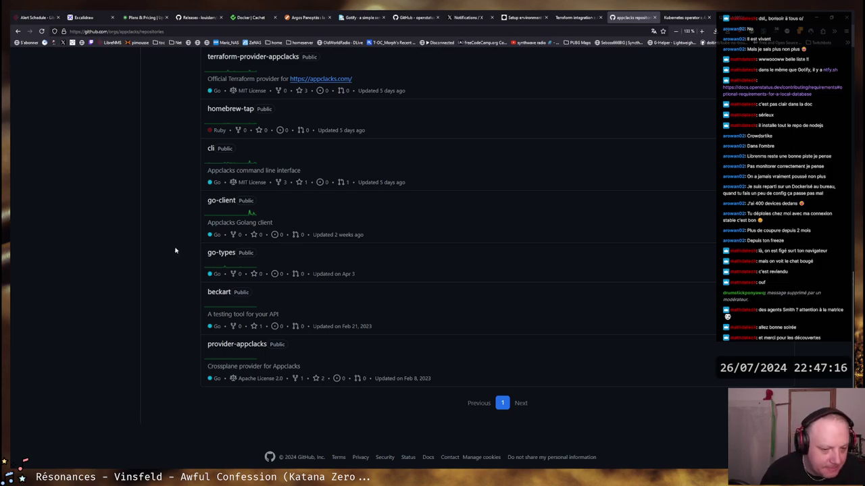
pyautogui.scroll(3, 185, 364)
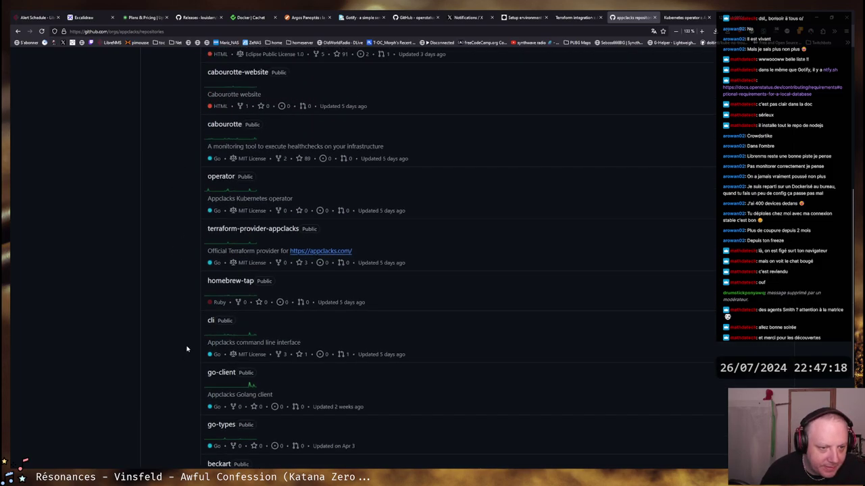
pyautogui.scroll(2, 195, 314)
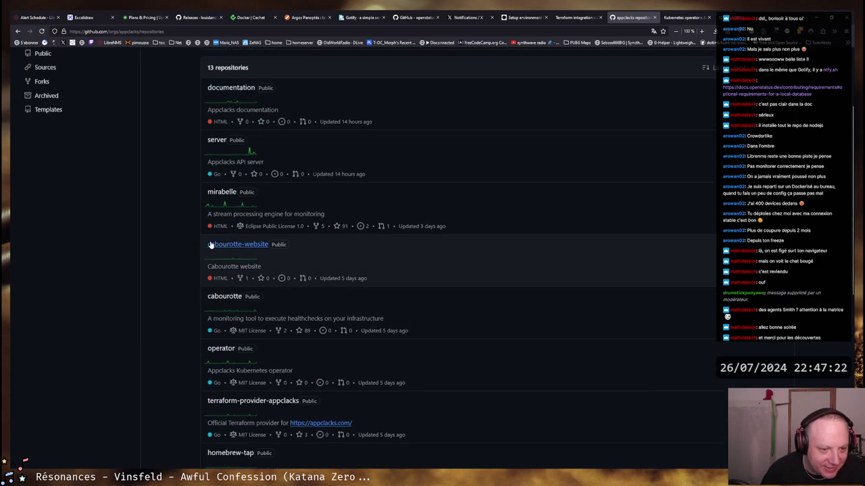
pyautogui.middleClick(226, 248)
pyautogui.hotkey('ctrl', 'Tab')
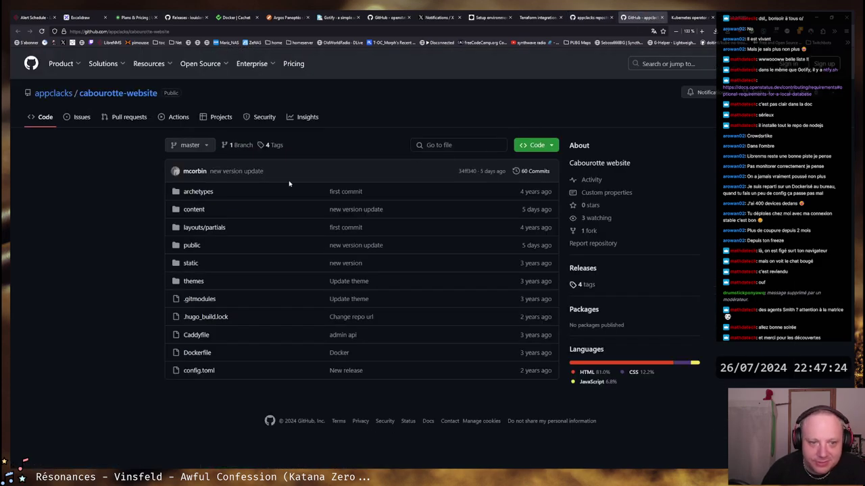
# - Glance at the Dockerfile and themes folder, then open config.toml
pyautogui.click(198, 353)
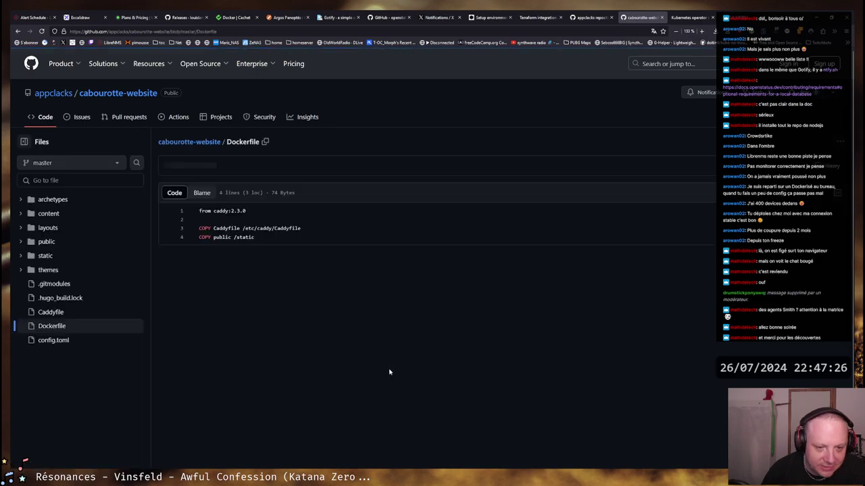
pyautogui.hotkey('alt', 'Left')
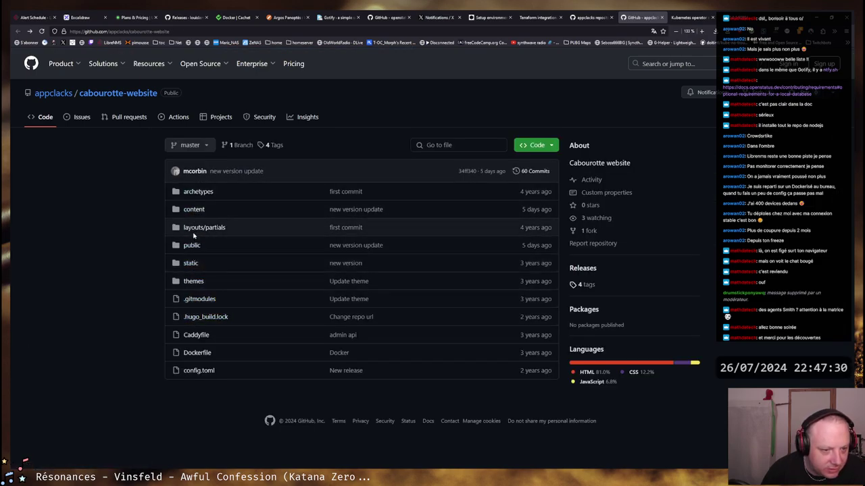
pyautogui.click(194, 282)
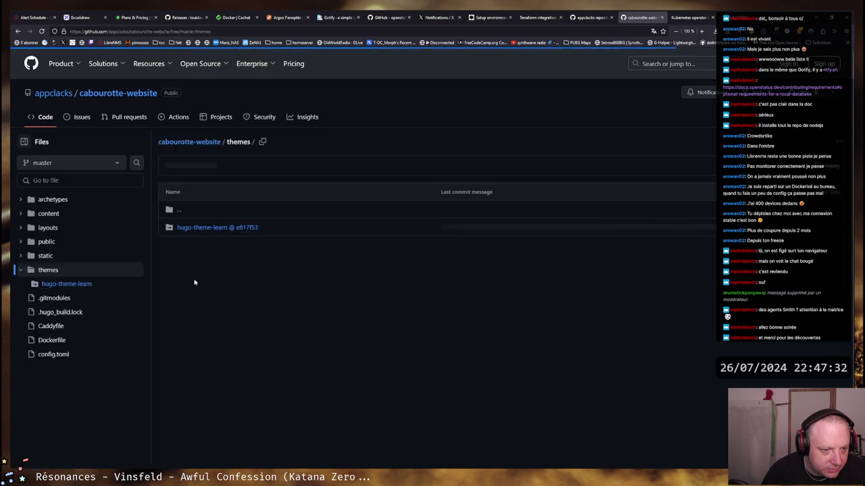
pyautogui.hotkey('alt', 'Left')
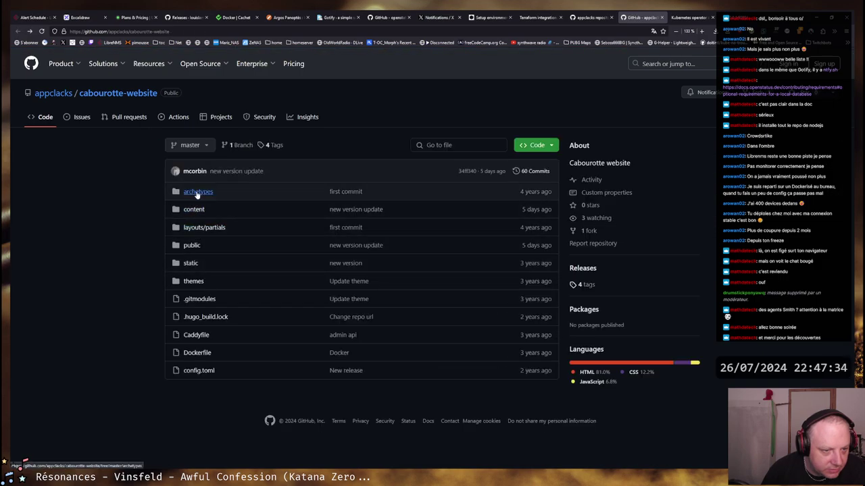
pyautogui.click(194, 372)
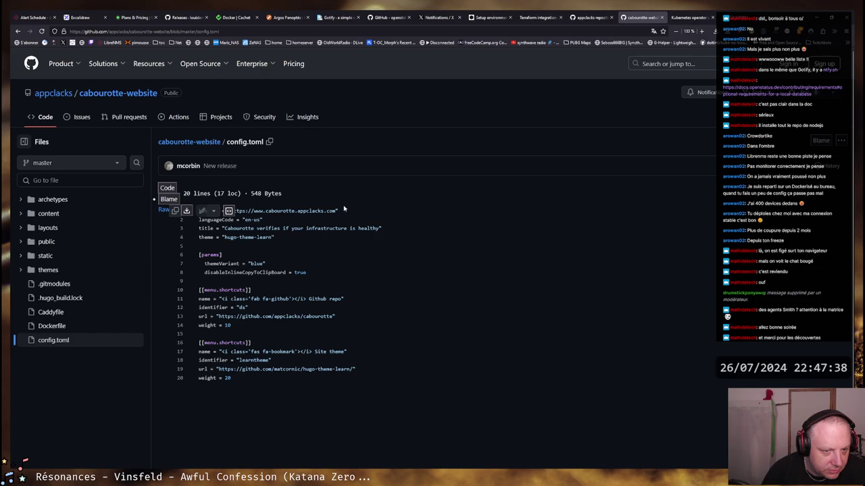
pyautogui.press('F5')
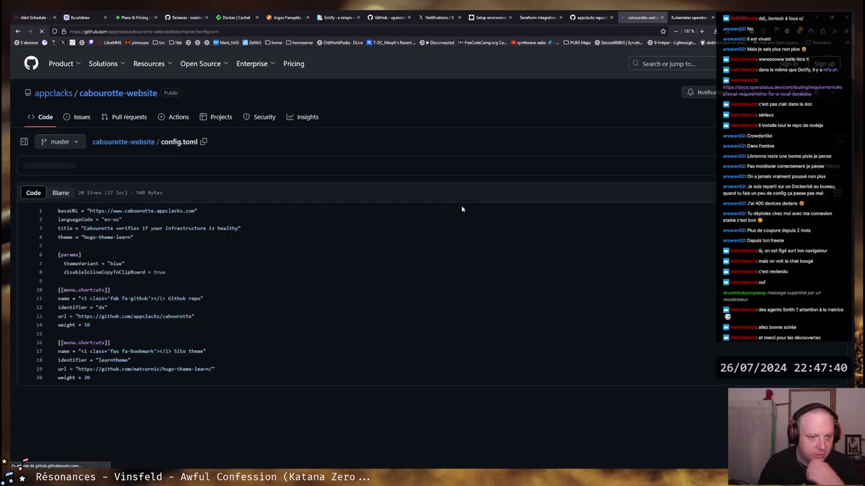
# - Inspect config.toml's site title, GitHub repo URL and theme URL, then view the Dockerfile
pyautogui.moveTo(227, 228); pyautogui.dragTo(381, 228)
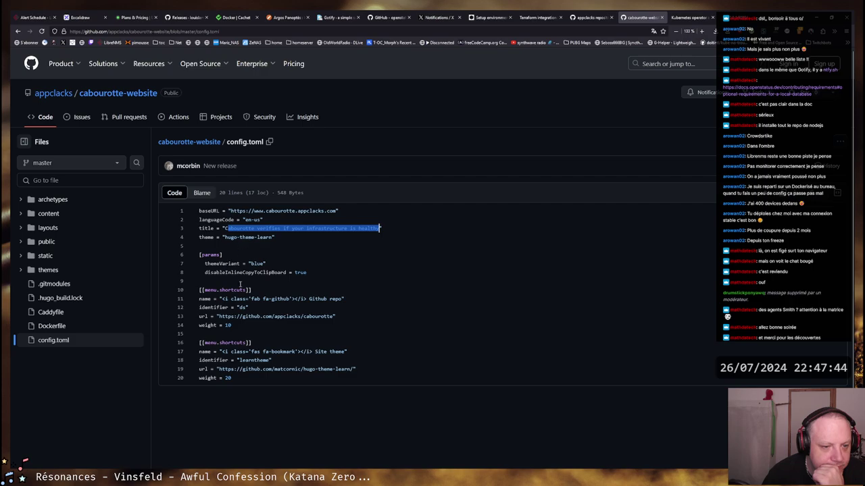
pyautogui.moveTo(233, 319); pyautogui.dragTo(322, 316)
pyautogui.click(322, 316)
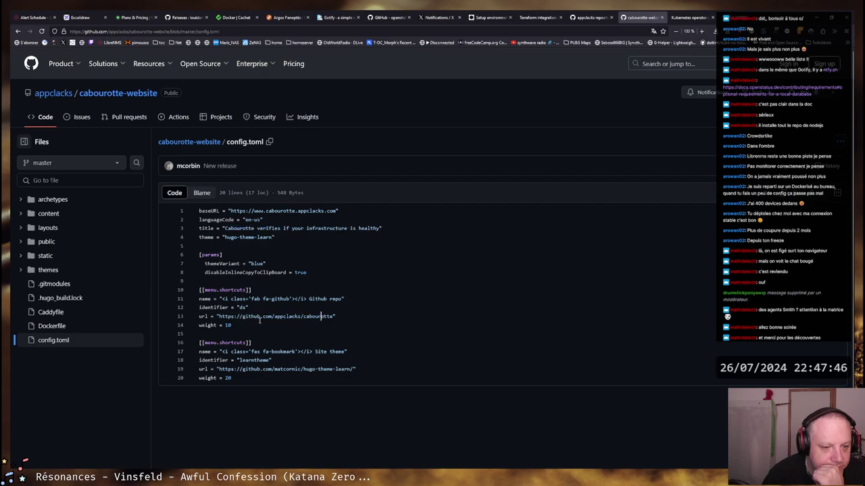
pyautogui.moveTo(224, 369); pyautogui.dragTo(352, 369)
pyautogui.click(347, 369)
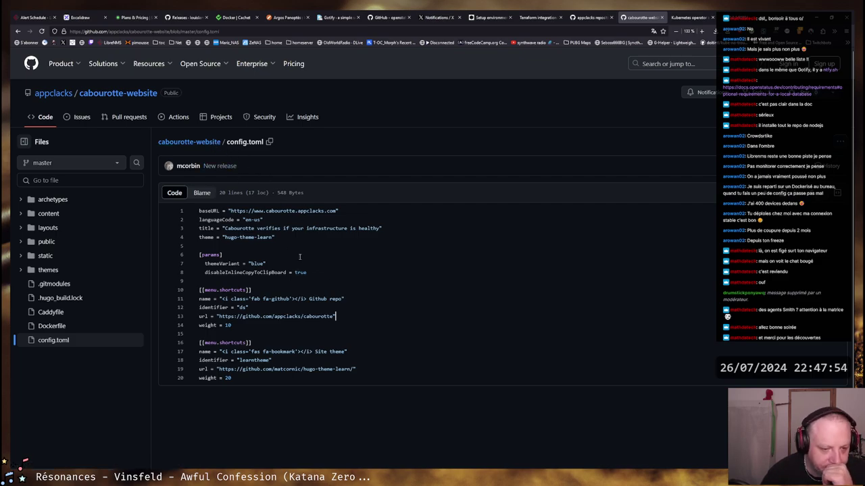
pyautogui.click(63, 327)
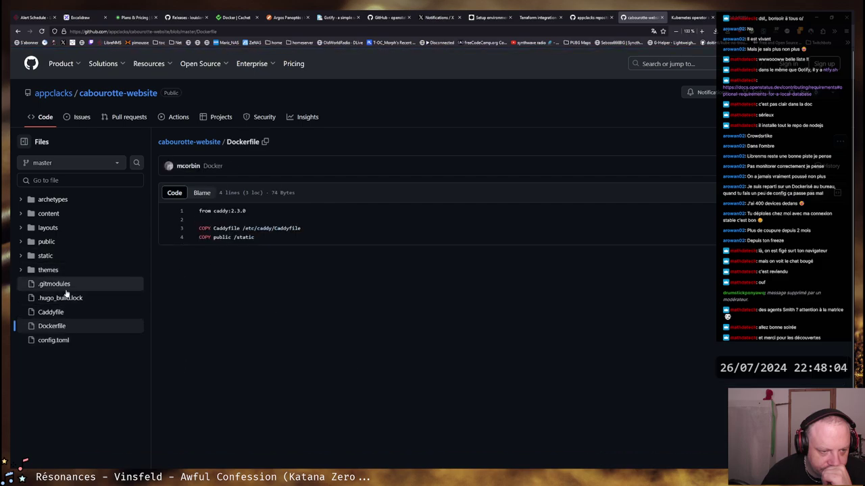
# - View the Caddyfile, then the Dockerfile, marking its caddy:2.3.0 base image
pyautogui.click(57, 312)
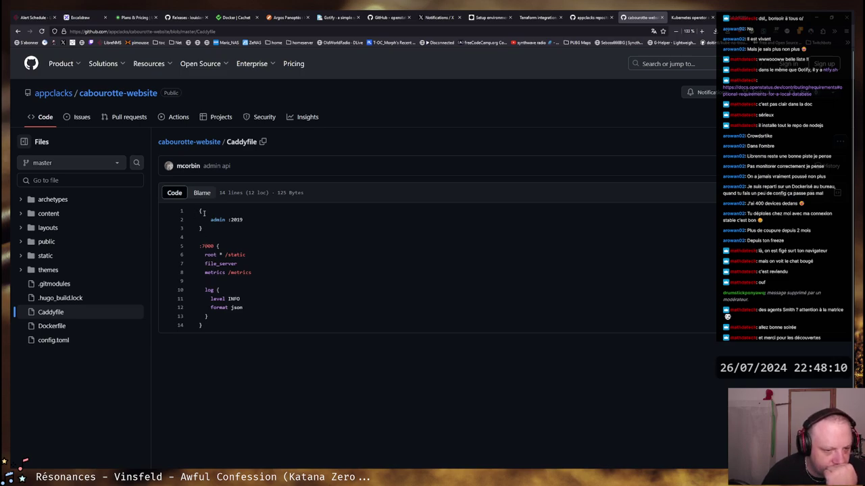
pyautogui.click(44, 326)
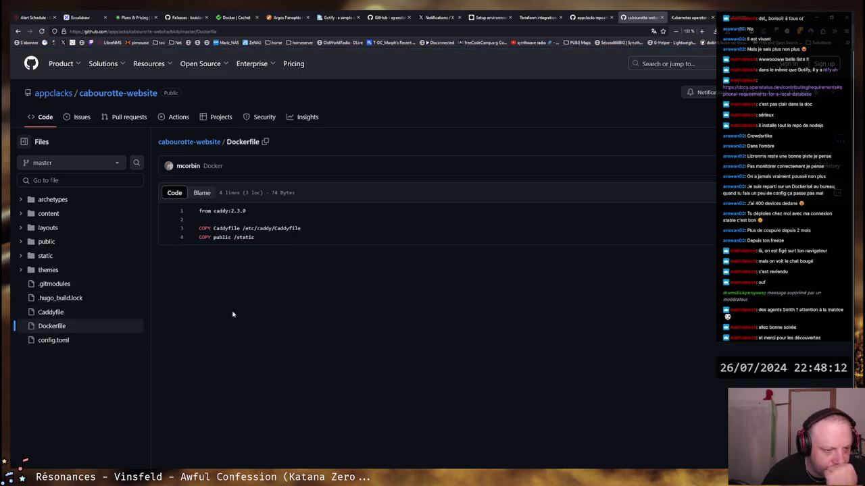
pyautogui.moveTo(213, 211); pyautogui.dragTo(263, 215)
pyautogui.press('Right')
# - Open static/health.html, select its 'It works!' line, collapse the folders and return to the Caddyfile
pyautogui.click(45, 256)
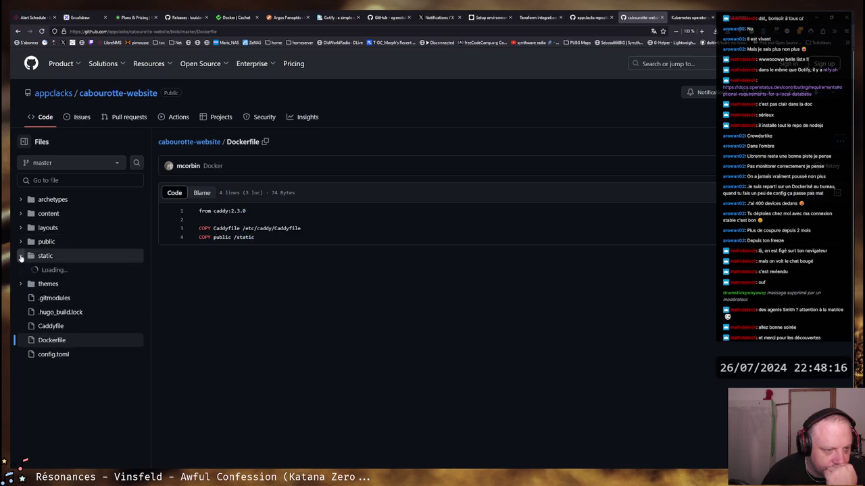
pyautogui.click(57, 283)
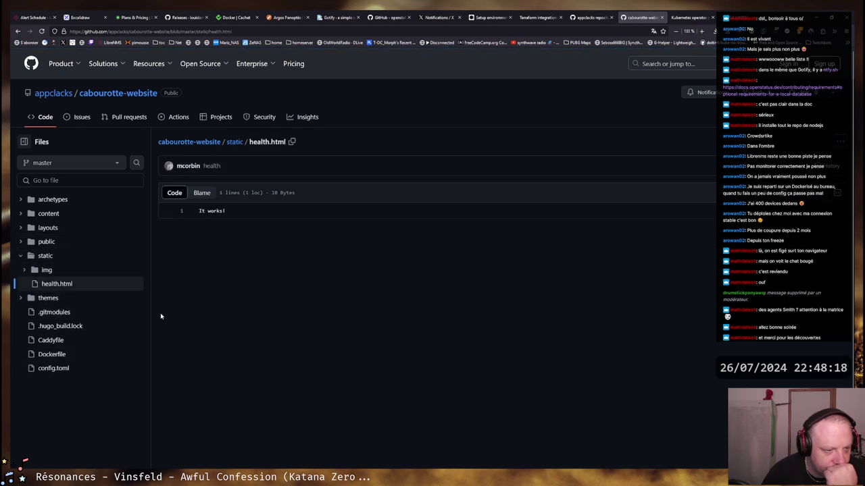
pyautogui.tripleClick(208, 214)
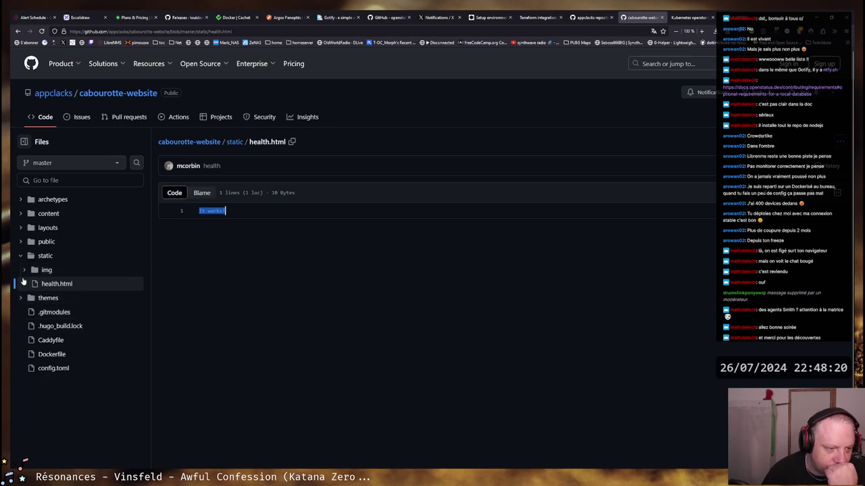
pyautogui.click(25, 271)
pyautogui.click(24, 270)
pyautogui.click(32, 257)
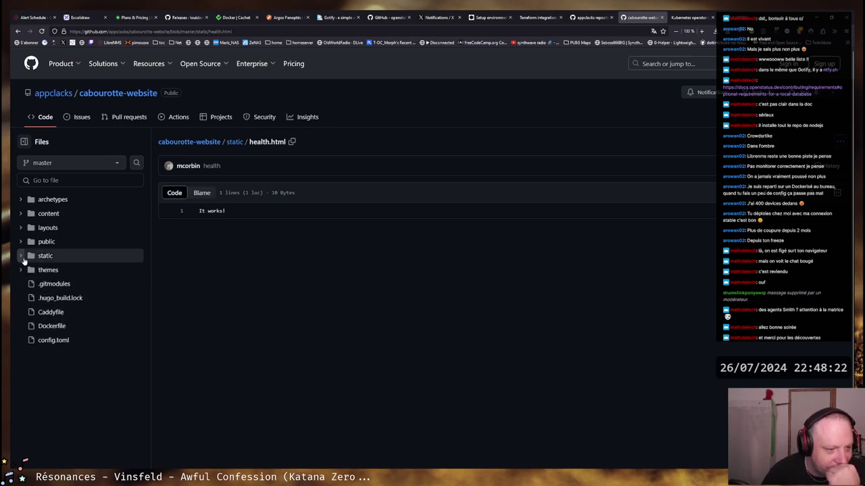
pyautogui.click(50, 312)
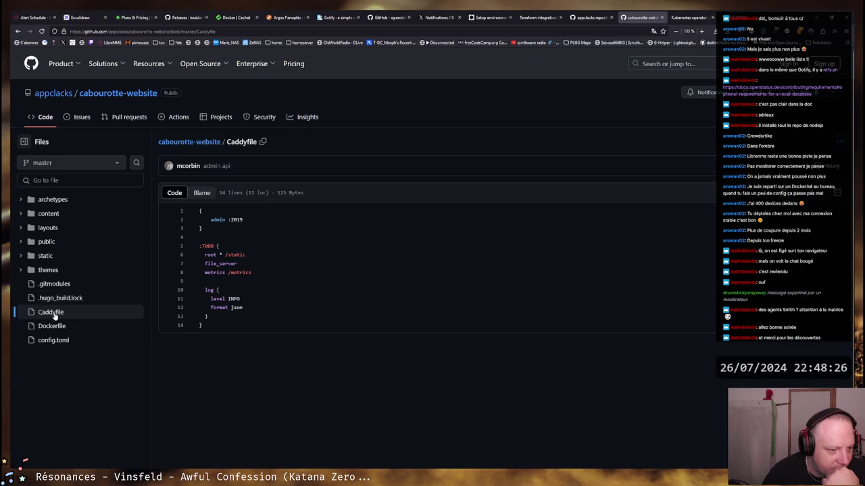
# - Read config.toml, peek into the themes, public, layouts and content folders, then reopen the Caddyfile
pyautogui.click(59, 341)
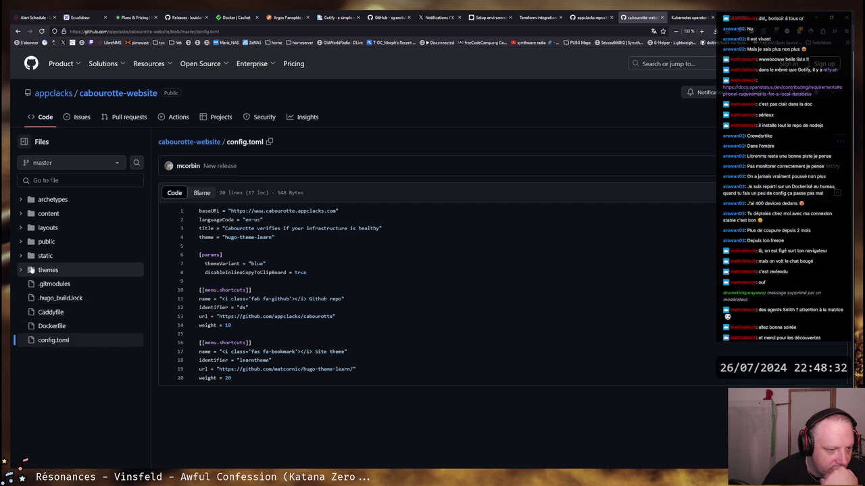
pyautogui.click(24, 270)
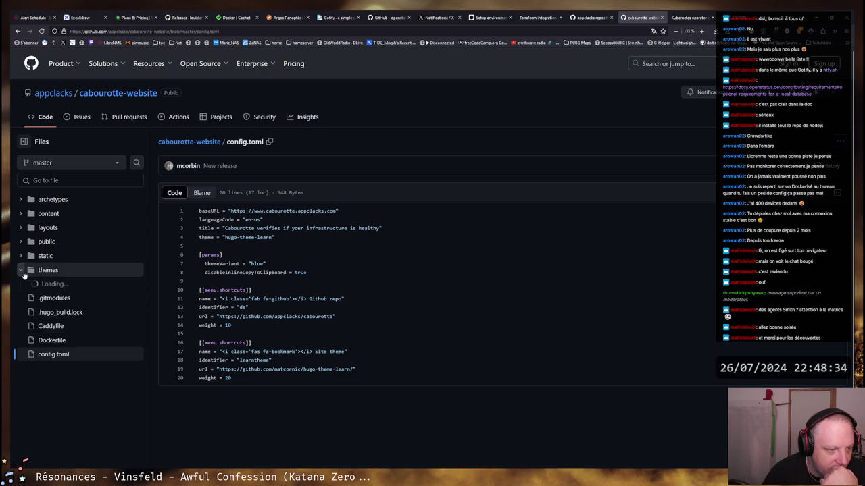
pyautogui.click(23, 270)
pyautogui.click(23, 241)
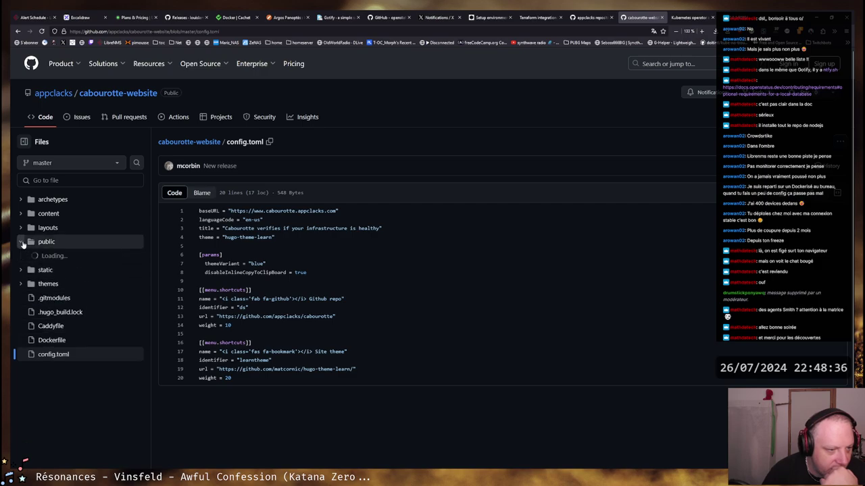
pyautogui.click(22, 242)
pyautogui.click(22, 228)
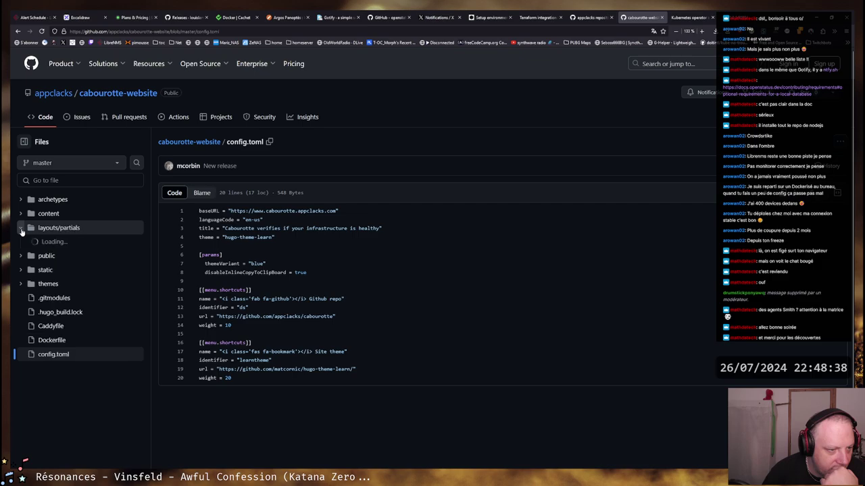
pyautogui.click(22, 228)
pyautogui.click(21, 214)
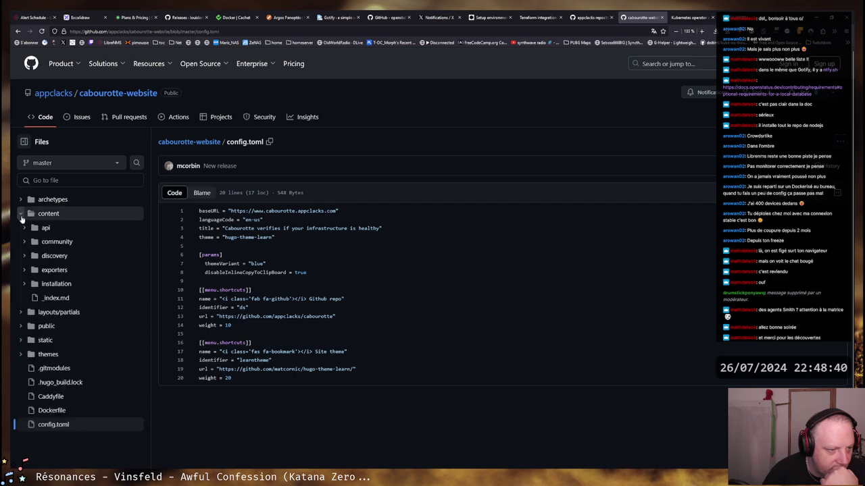
pyautogui.click(21, 214)
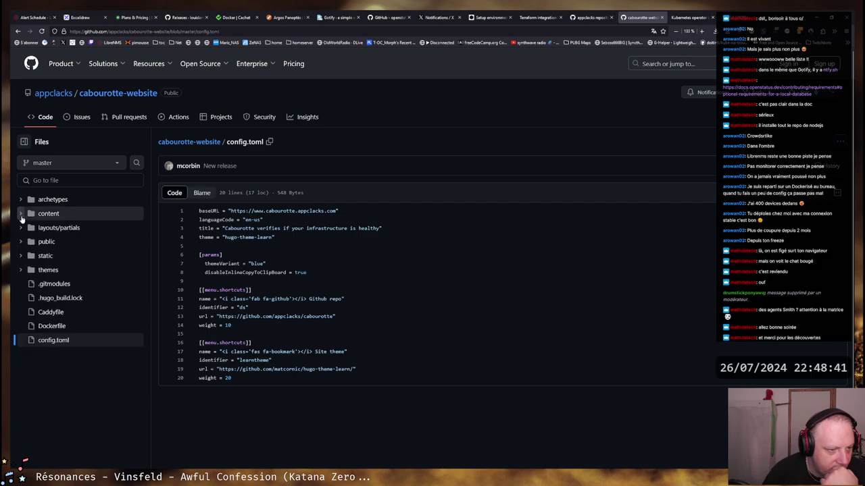
pyautogui.click(54, 313)
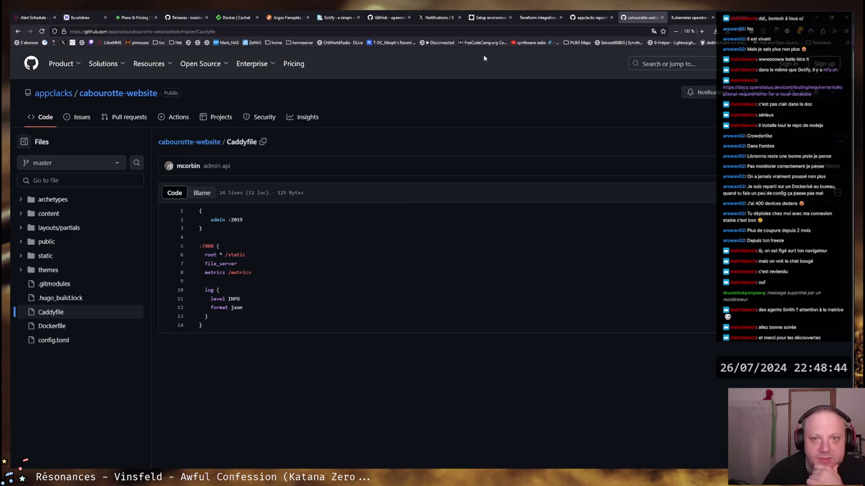
# - Close the Gotify, Argos Panoptes, Docker Cachet and GitHub tabs, ending on the Terraform integration docs
pyautogui.click(486, 17)
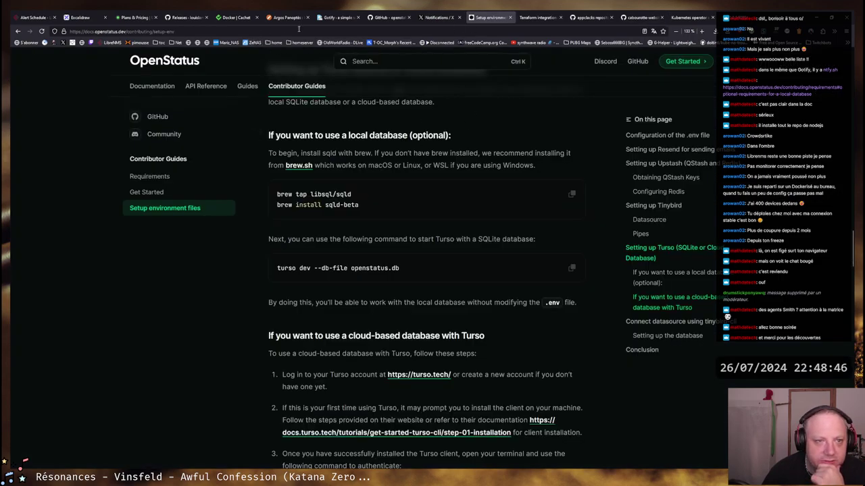
pyautogui.middleClick(335, 18)
pyautogui.middleClick(287, 17)
pyautogui.middleClick(236, 18)
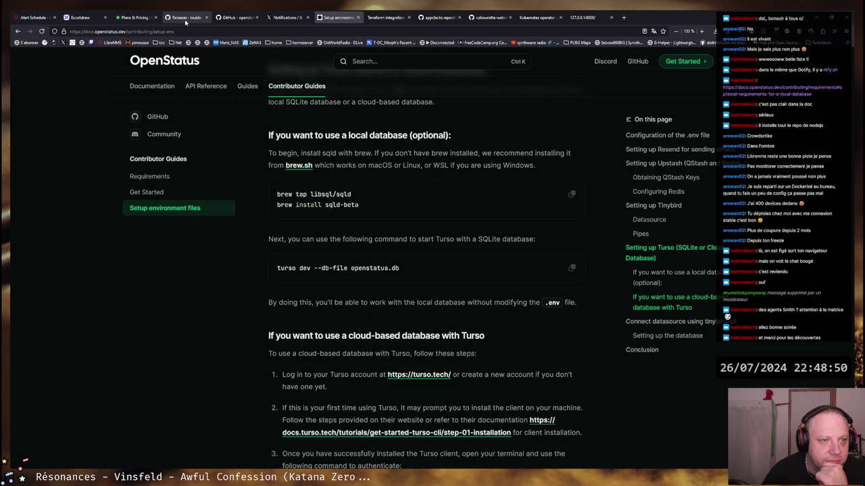
pyautogui.middleClick(238, 18)
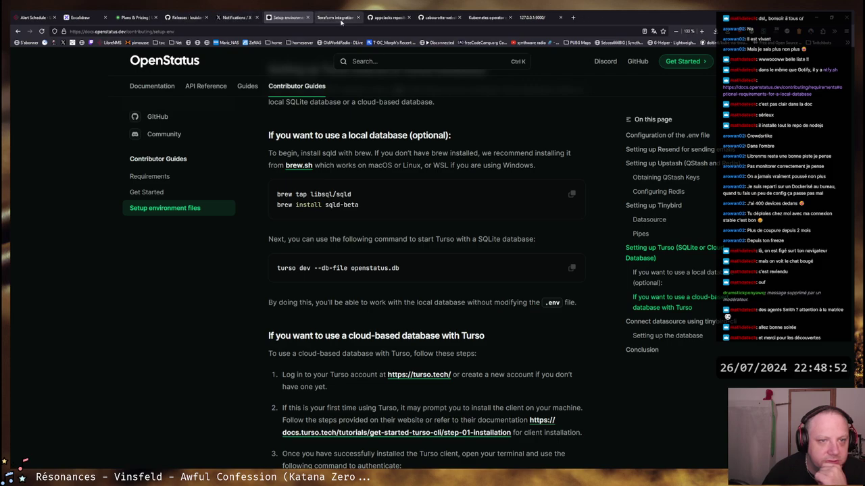
pyautogui.click(338, 18)
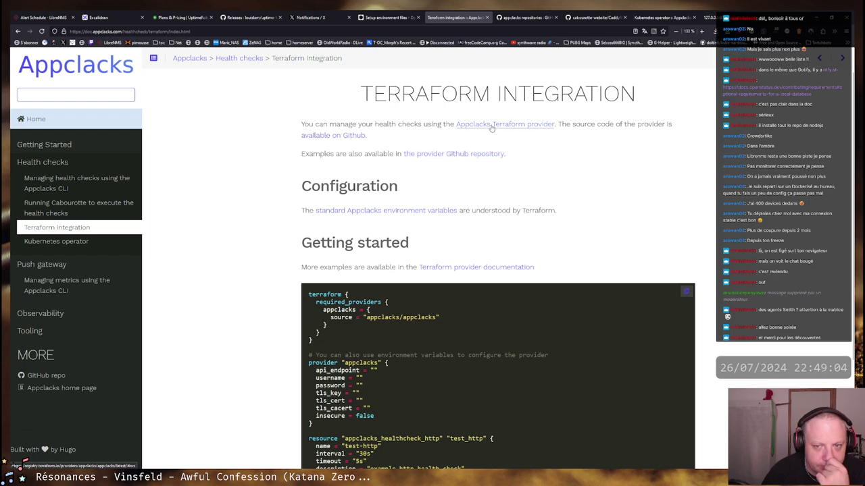
# - Open the appclacks documentation repo's getting-started _index.md and scroll through it
pyautogui.click(527, 17)
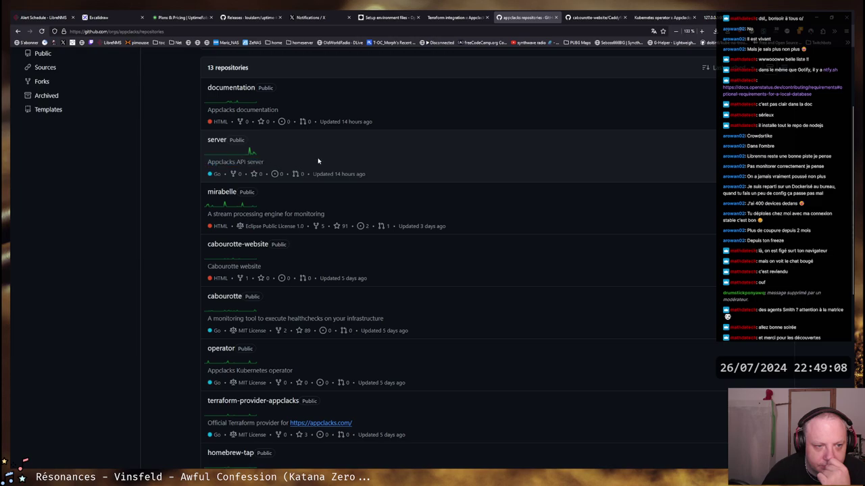
pyautogui.scroll(2, 308, 167)
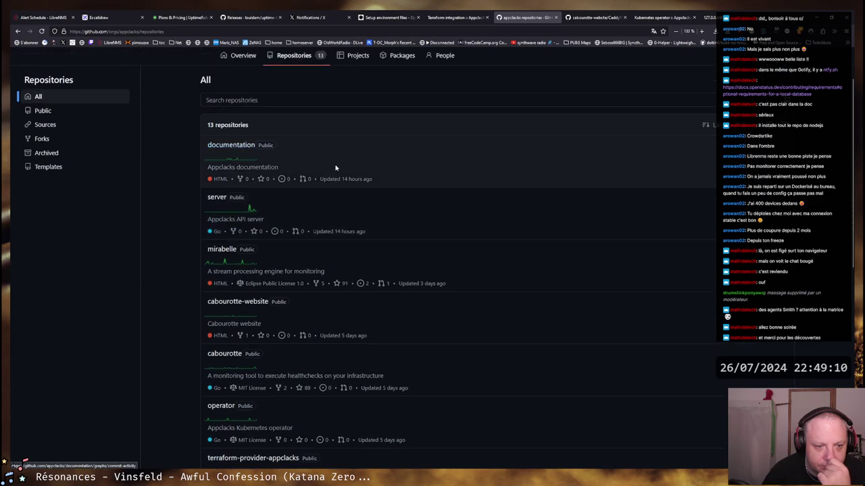
pyautogui.click(230, 145)
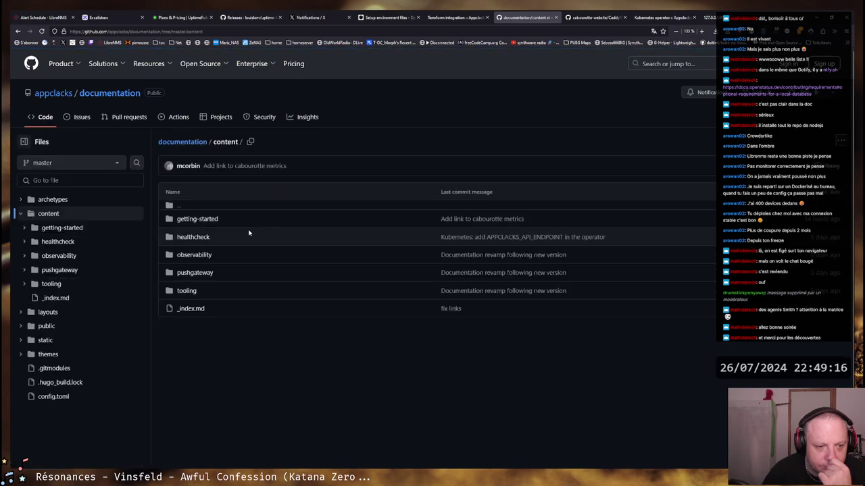
pyautogui.click(209, 221)
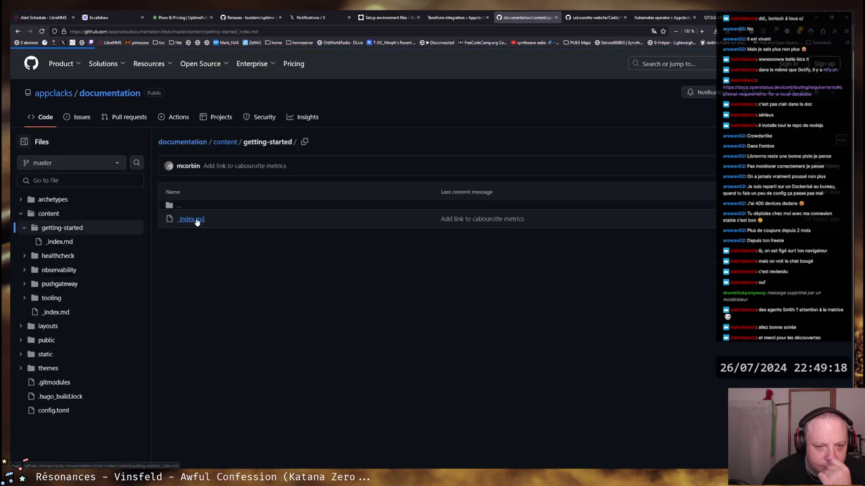
pyautogui.click(194, 222)
pyautogui.scroll(-10, 551, 263)
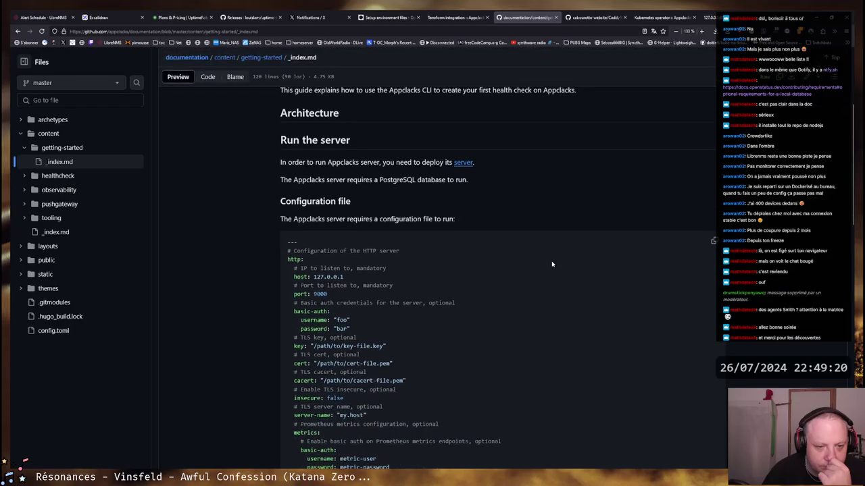
pyautogui.scroll(-1, 551, 263)
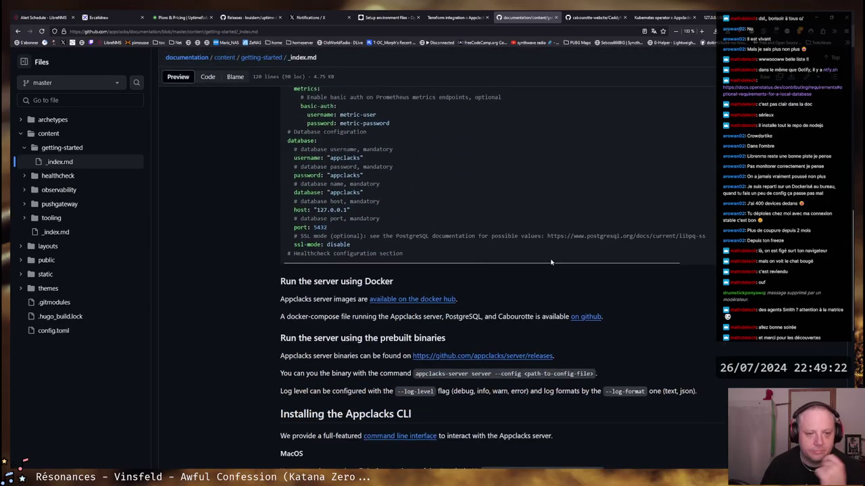
pyautogui.scroll(-3, 551, 264)
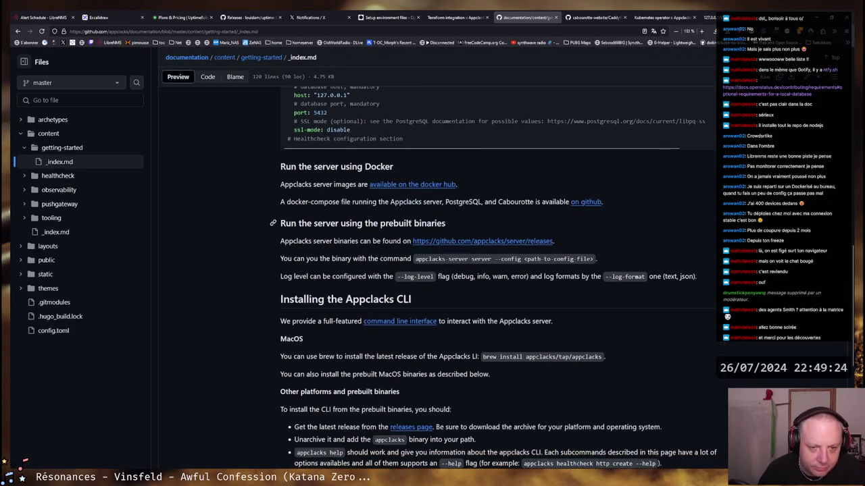
pyautogui.scroll(-3, 296, 294)
# - Highlight the Appclacks environment variables list and the CLI configuration sentence
pyautogui.moveTo(291, 206); pyautogui.dragTo(527, 213)
pyautogui.click(538, 215)
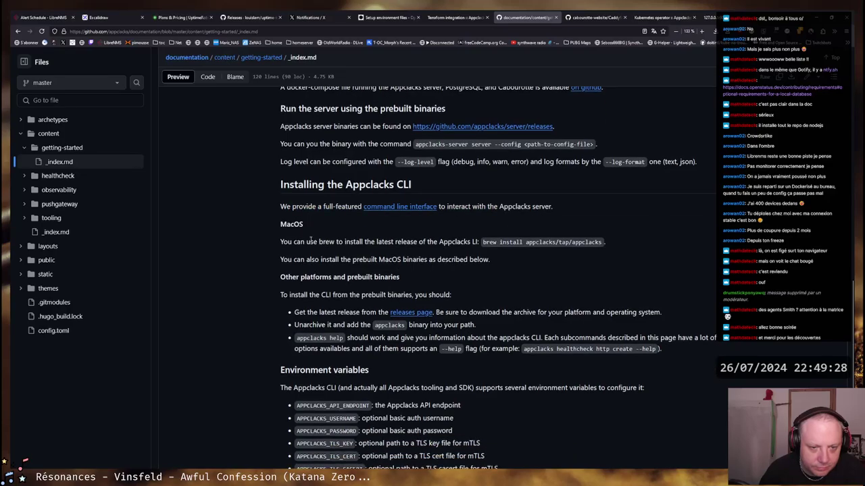
pyautogui.scroll(-4, 341, 255)
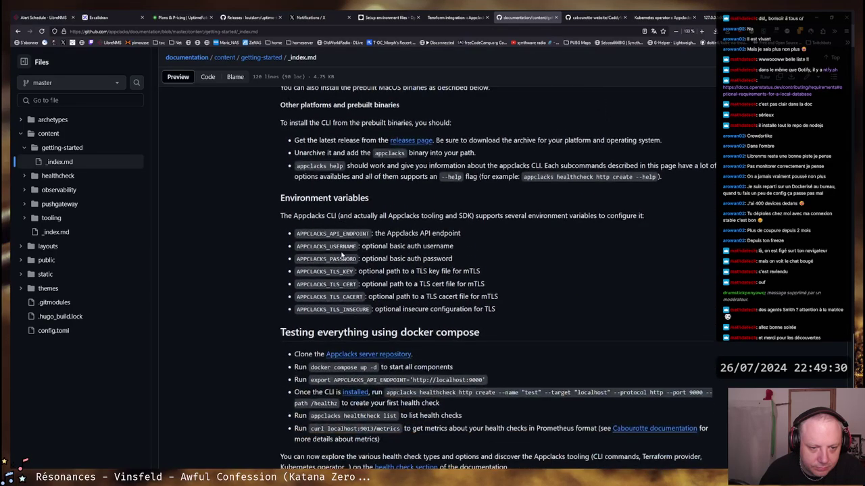
pyautogui.moveTo(298, 233); pyautogui.dragTo(521, 317)
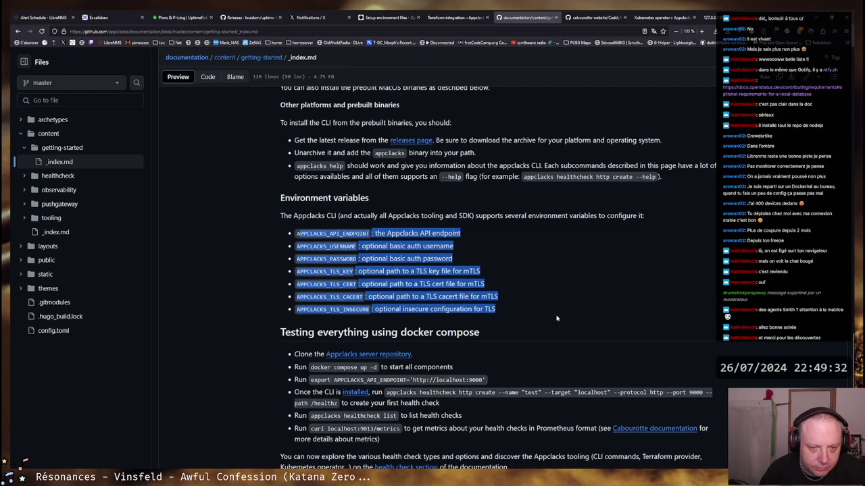
pyautogui.moveTo(289, 214); pyautogui.dragTo(631, 216)
pyautogui.moveTo(362, 216); pyautogui.dragTo(644, 216)
pyautogui.moveTo(444, 215); pyautogui.dragTo(639, 215)
pyautogui.click(307, 291)
# - Highlight the docker compose testing heading, the export APPCLACKS_API_ENDPOINT command and the closing paragraph
pyautogui.scroll(-1, 307, 291)
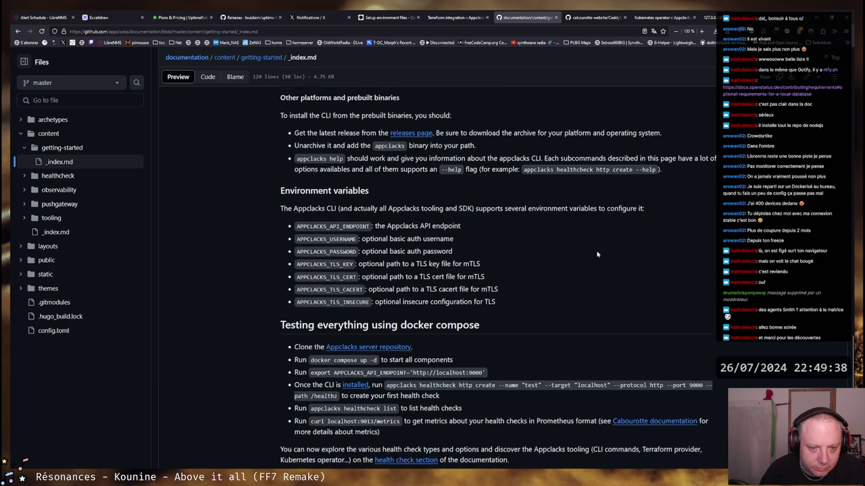
pyautogui.moveTo(281, 298); pyautogui.dragTo(498, 300)
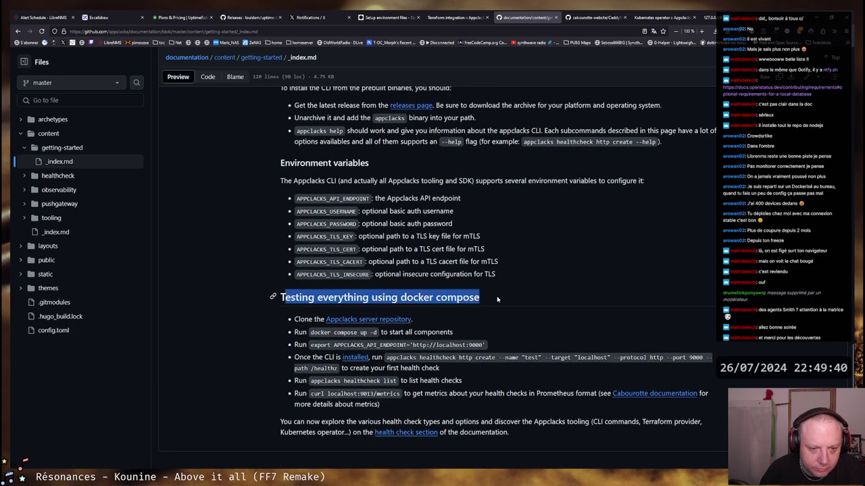
pyautogui.click(498, 300)
pyautogui.moveTo(311, 345); pyautogui.dragTo(490, 350)
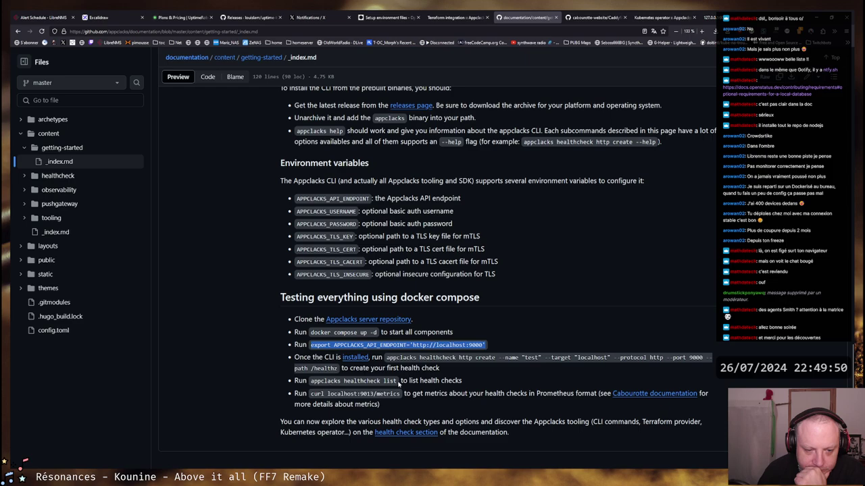
pyautogui.moveTo(287, 423)
pyautogui.mouseDown()
pyautogui.moveTo(698, 422)
pyautogui.moveTo(281, 423)
pyautogui.moveTo(304, 404)
pyautogui.moveTo(292, 420)
pyautogui.mouseUp()
pyautogui.click(694, 422)
pyautogui.click(292, 420)
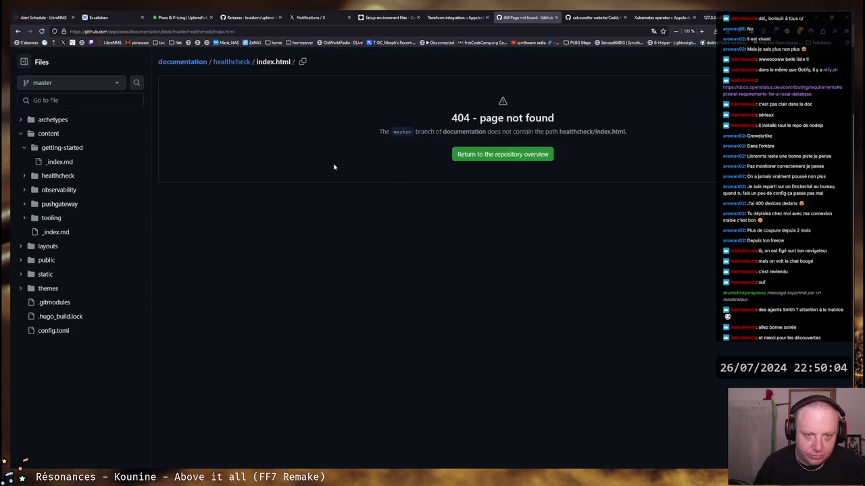
# - Open the healthcheck folder's _index.md and highlight its introduction
pyautogui.click(59, 162)
pyautogui.scroll(-20, 385, 422)
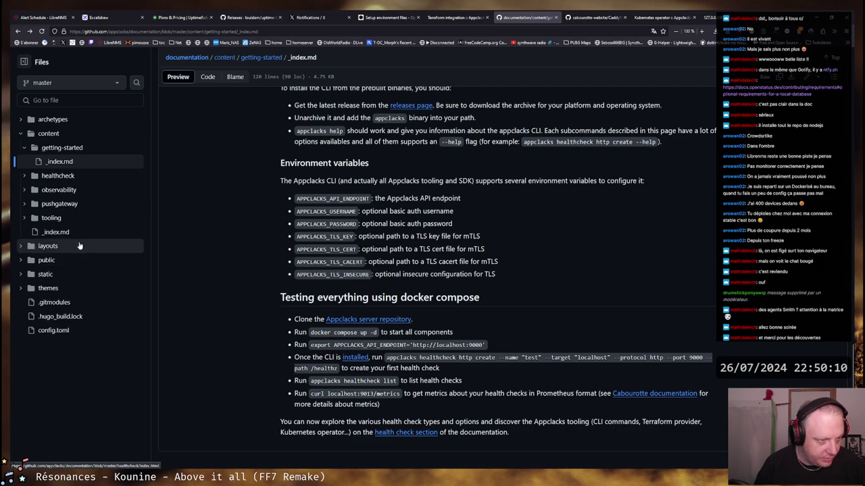
pyautogui.click(24, 175)
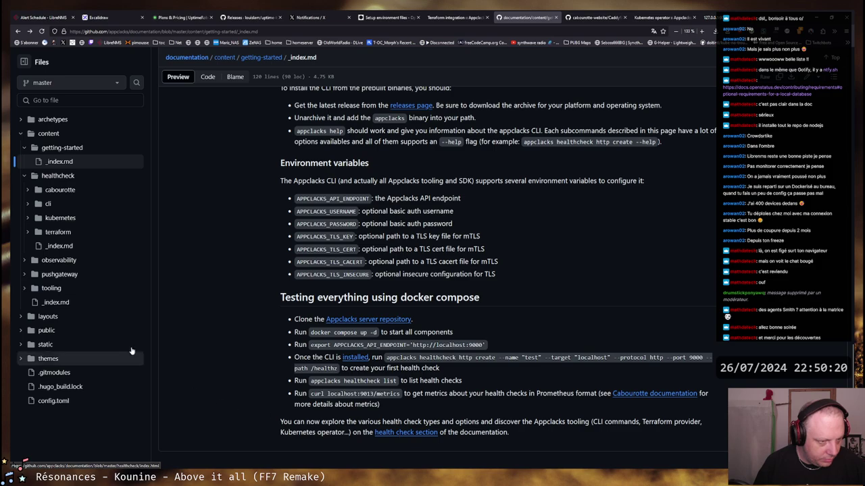
pyautogui.click(59, 247)
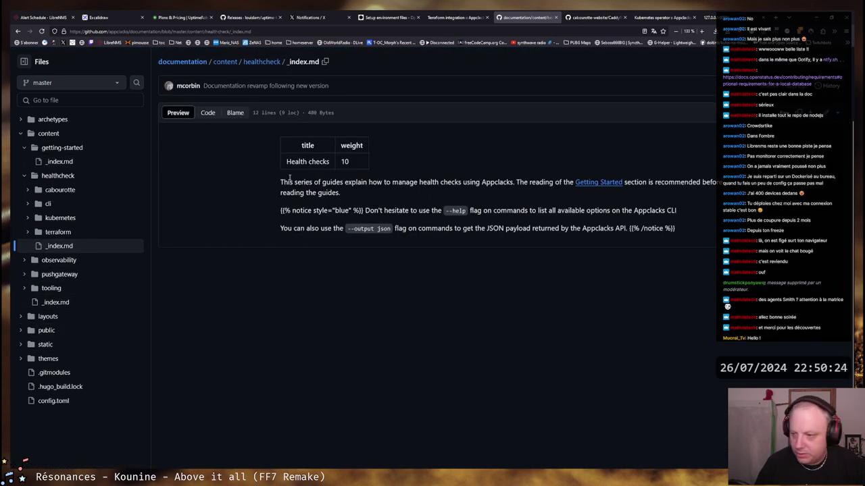
pyautogui.moveTo(286, 178); pyautogui.dragTo(589, 227)
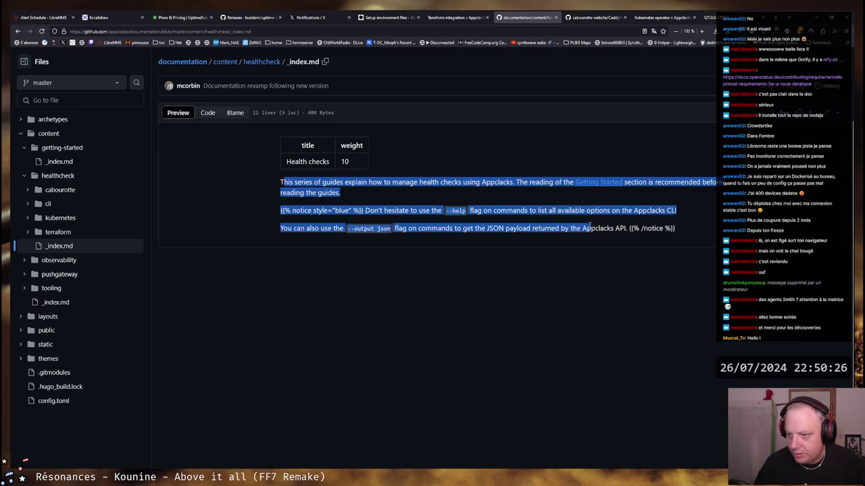
pyautogui.moveTo(672, 228); pyautogui.dragTo(282, 183)
pyautogui.click(288, 183)
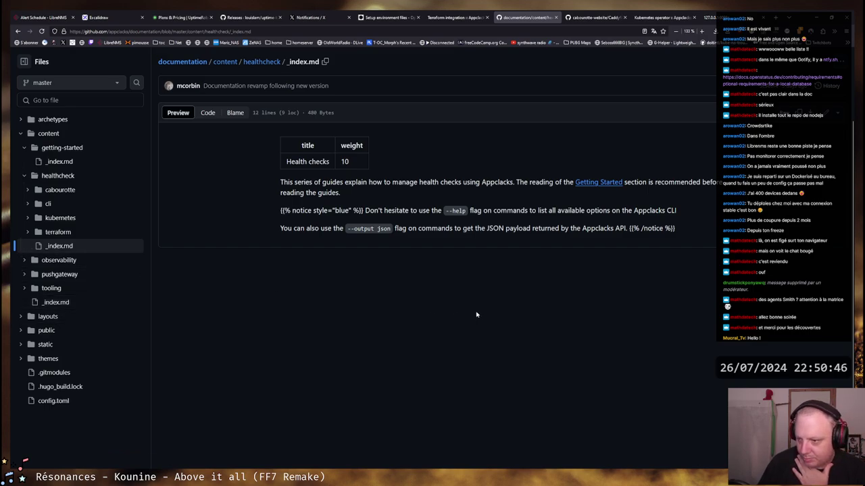
# - Peek into the terraform folder and close the Plans & Pricing tab
pyautogui.click(28, 232)
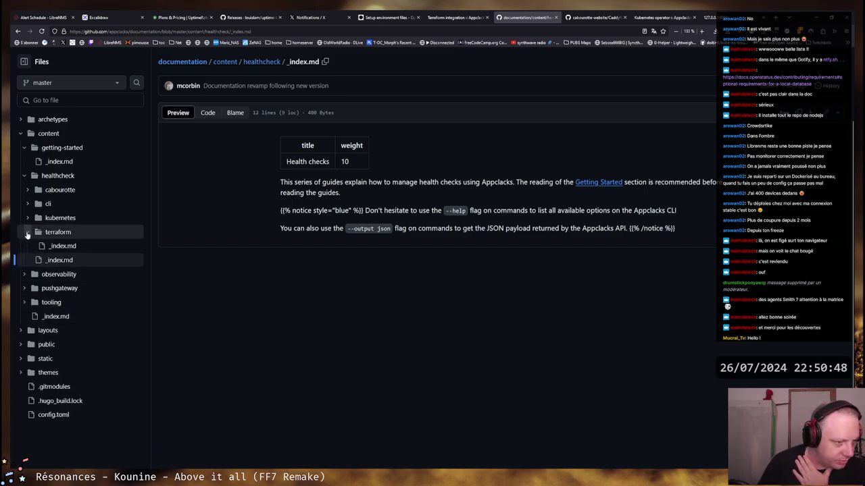
pyautogui.click(27, 232)
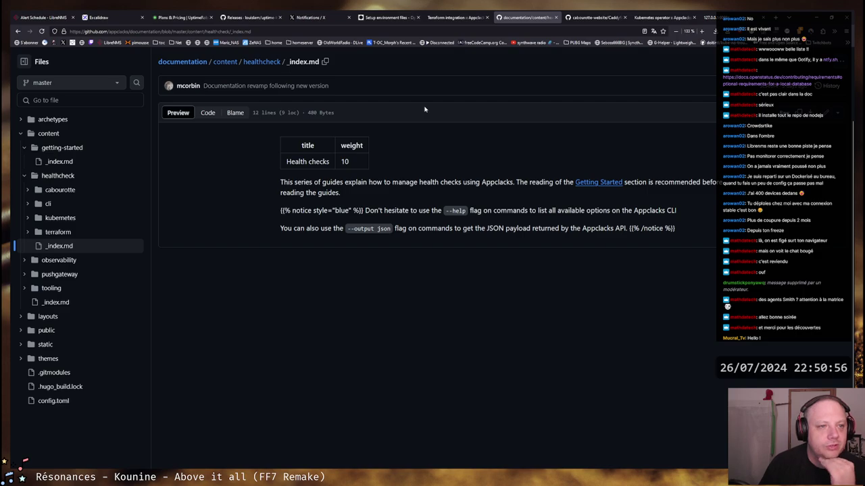
pyautogui.middleClick(176, 18)
# - Go to the uptime-kuma repository page, then open All Services in LibreNMS
pyautogui.click(175, 19)
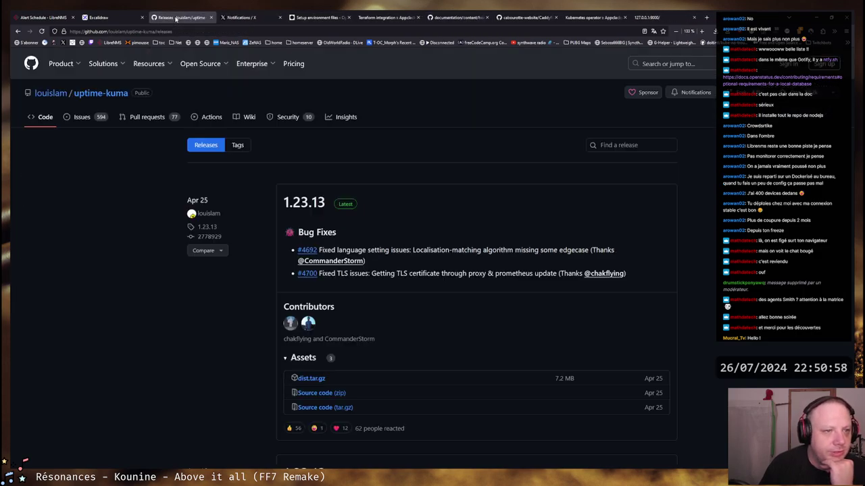
pyautogui.click(102, 93)
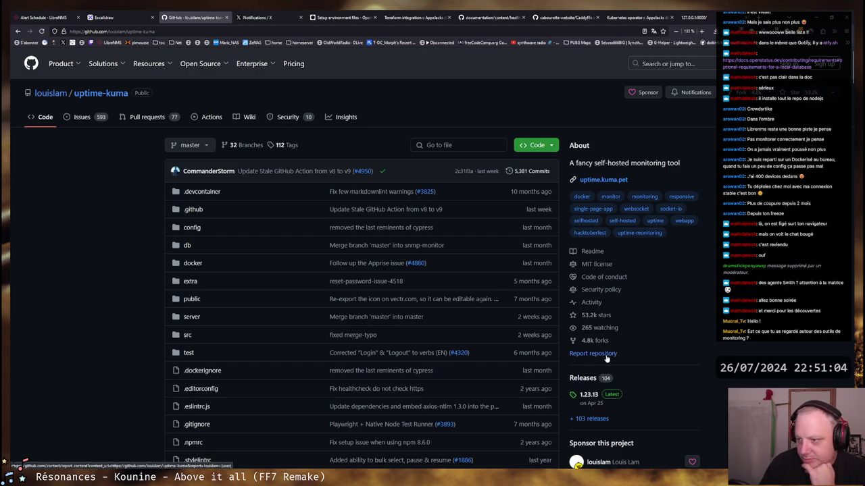
pyautogui.click(42, 17)
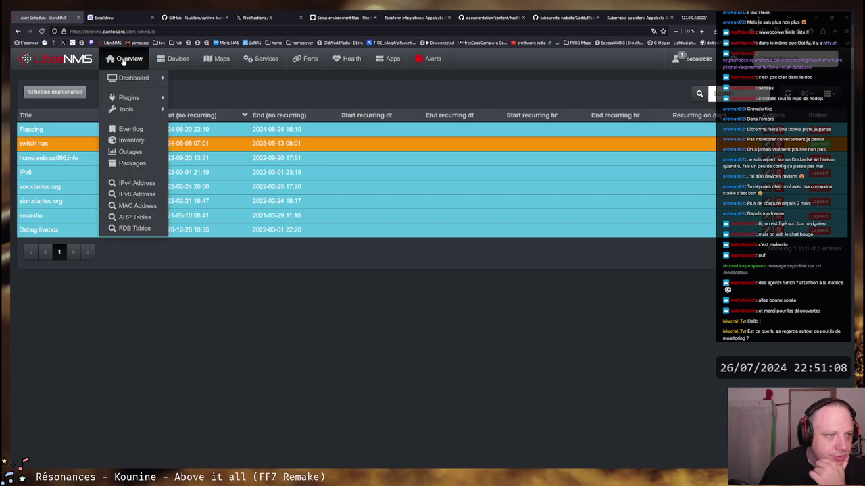
pyautogui.moveTo(262, 61)
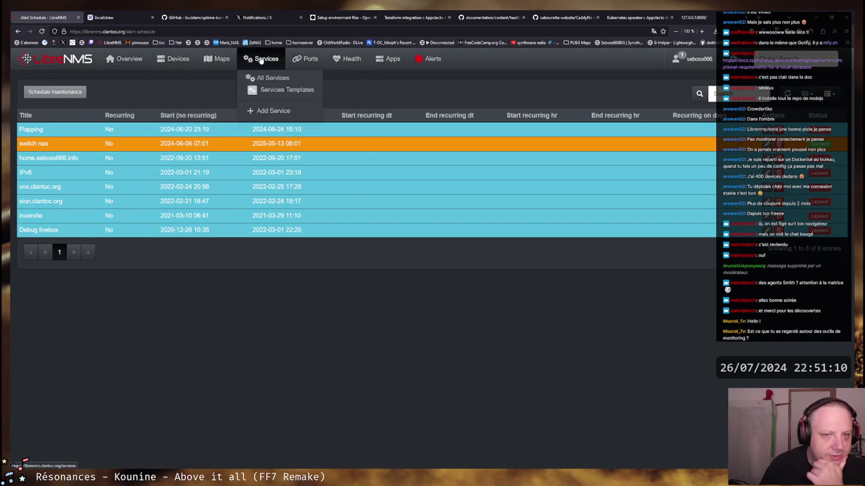
pyautogui.click(260, 78)
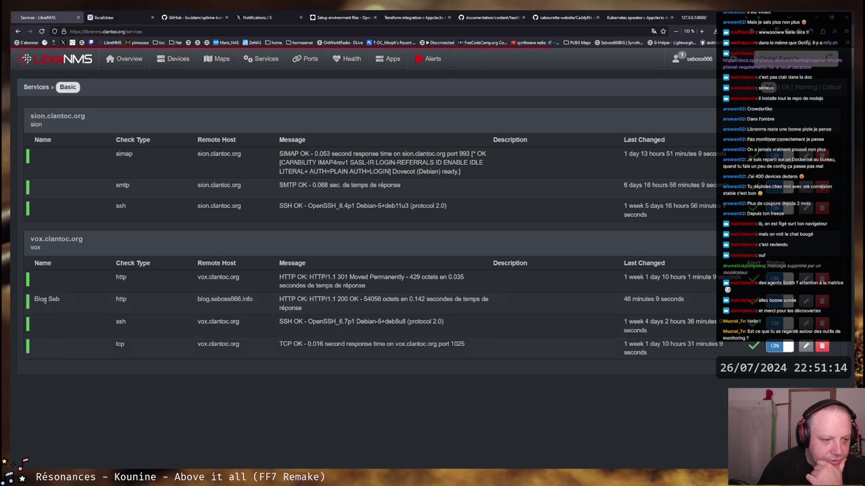
# - Inspect the service tables, highlighting the Blog Seb check row and the sion.clantoc.org host
pyautogui.moveTo(60, 301); pyautogui.dragTo(506, 303)
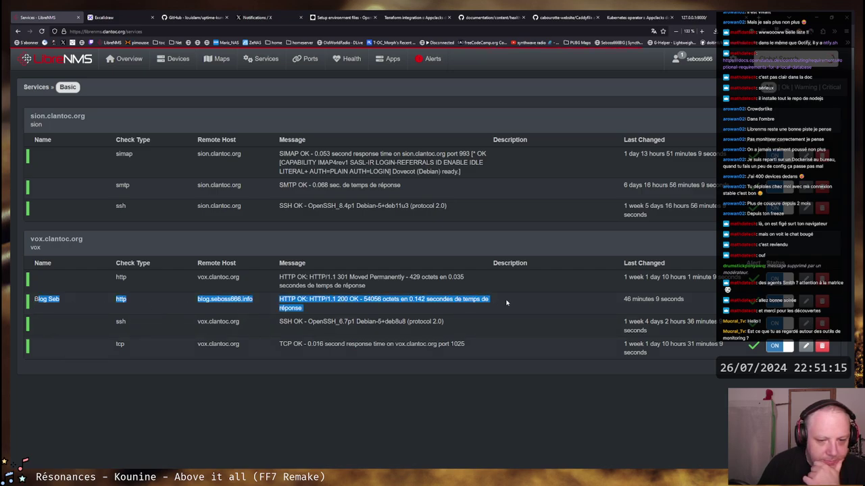
pyautogui.click(577, 312)
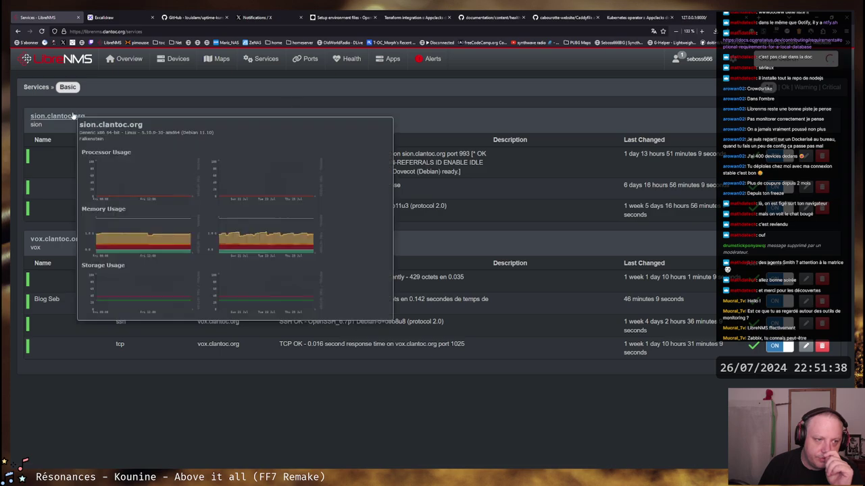
pyautogui.moveTo(85, 116); pyautogui.dragTo(46, 116)
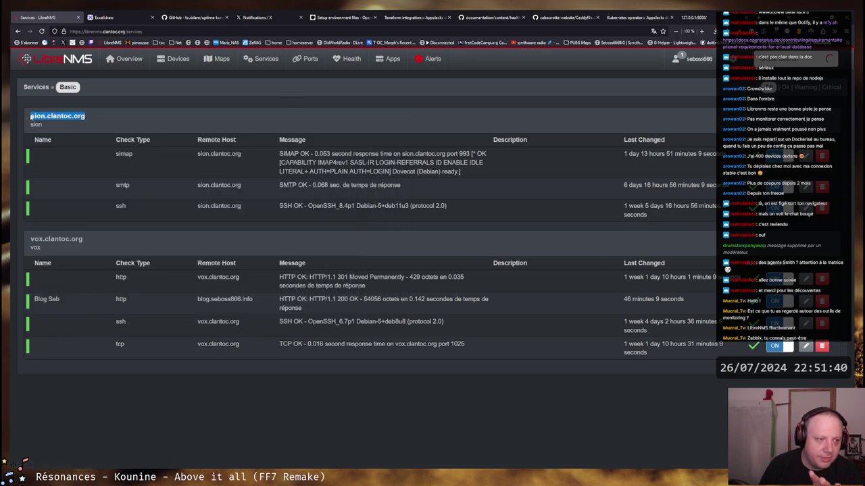
pyautogui.click(169, 119)
# - Scroll the uptime-kuma README to Live Demo and Features, then switch to the Joplin note
pyautogui.click(192, 16)
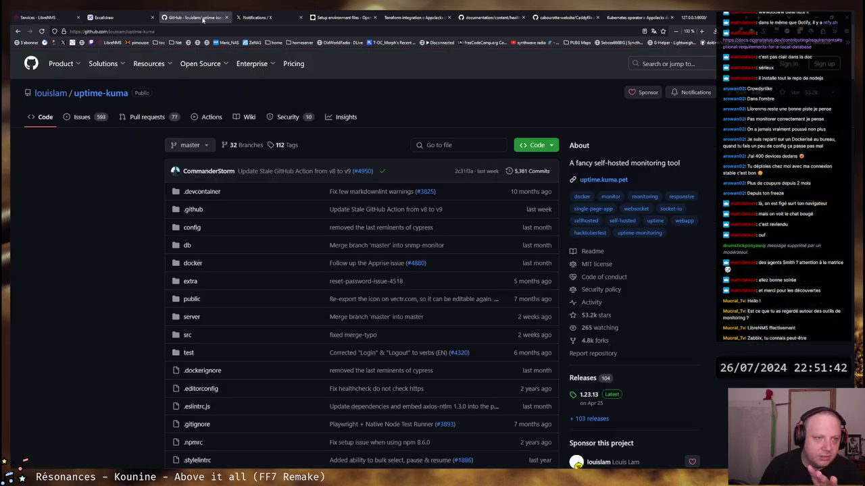
pyautogui.scroll(-5, 114, 302)
pyautogui.scroll(-4, 114, 302)
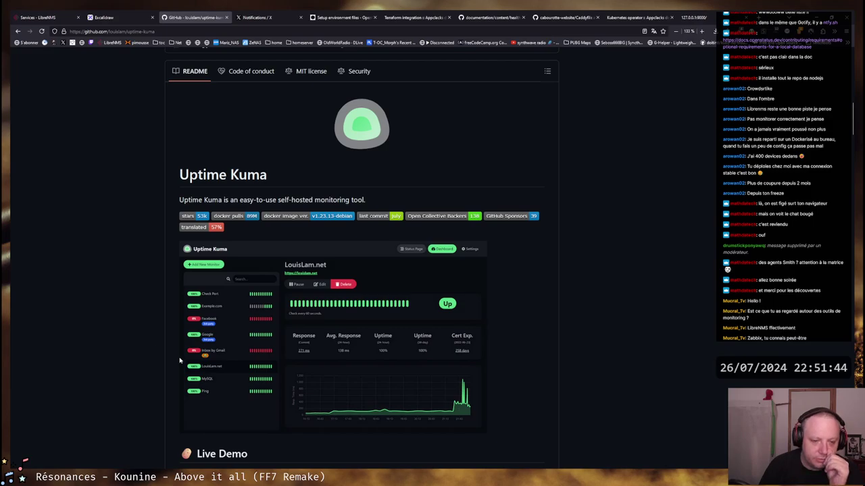
pyautogui.scroll(-2, 184, 324)
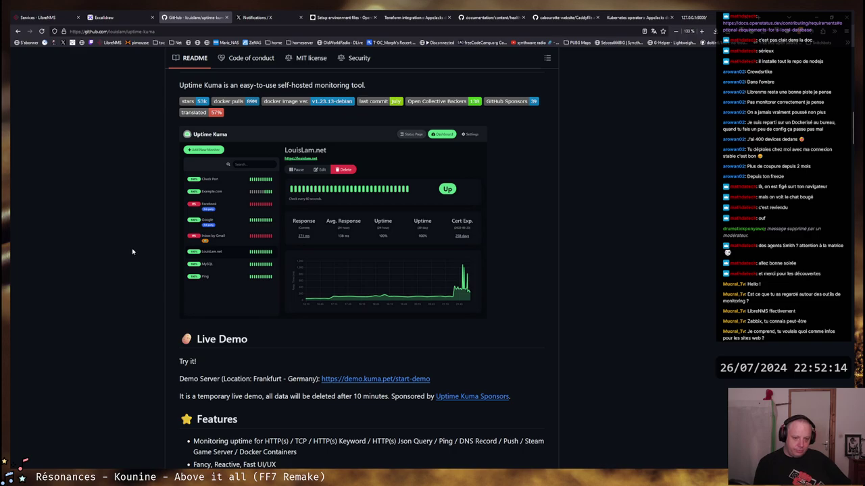
pyautogui.hotkey('alt', 'Tab')
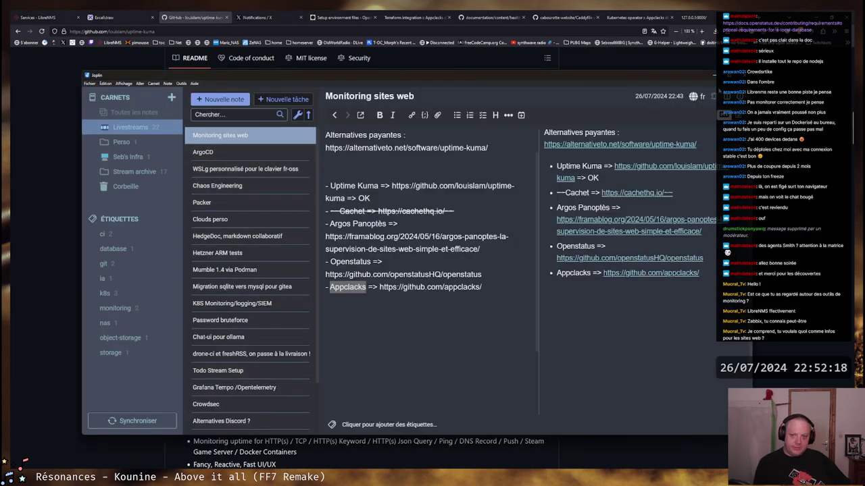
# - Minimize the Joplin window to return to the browser
pyautogui.click(714, 76)
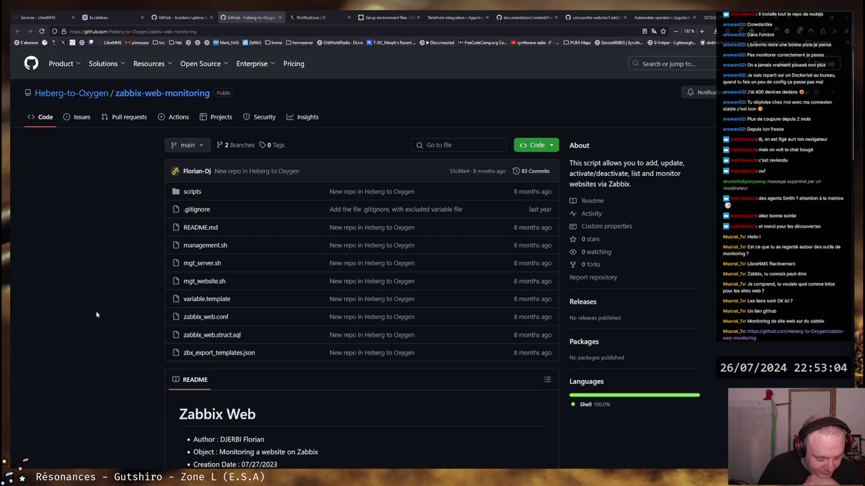
# - Scroll the README, highlighting the zabbix agent install commands
pyautogui.scroll(-3, 97, 314)
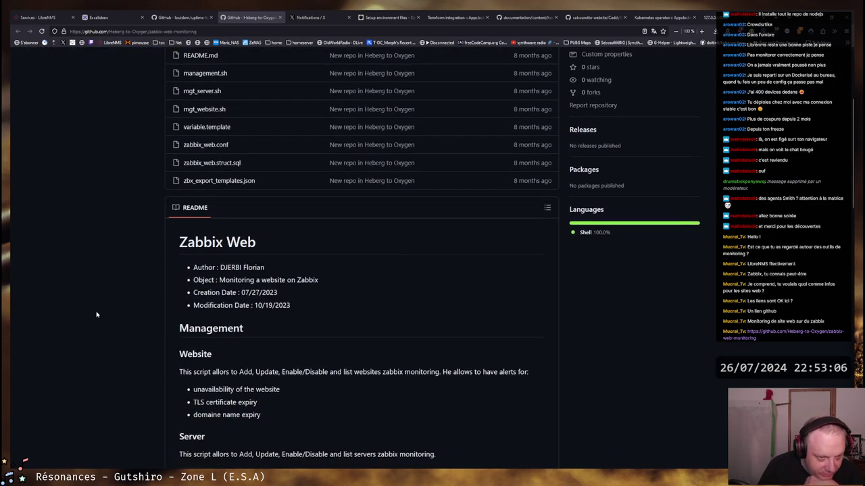
pyautogui.scroll(-6, 96, 315)
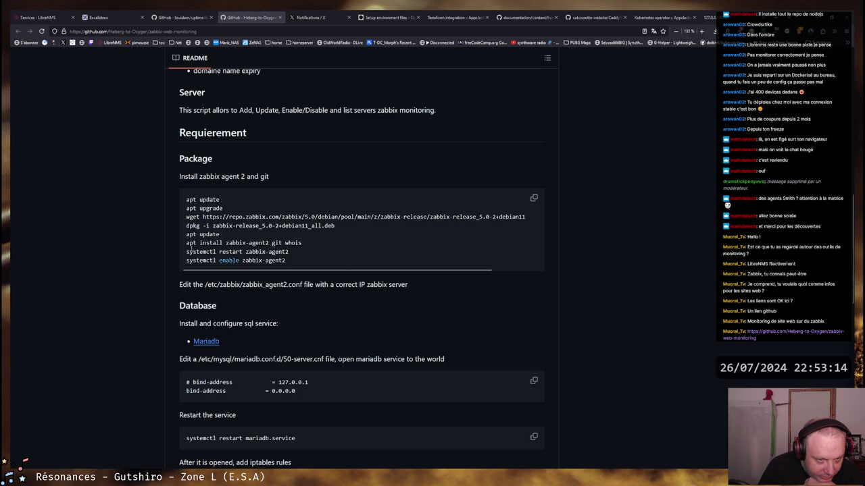
pyautogui.moveTo(200, 243); pyautogui.dragTo(300, 262)
pyautogui.click(301, 262)
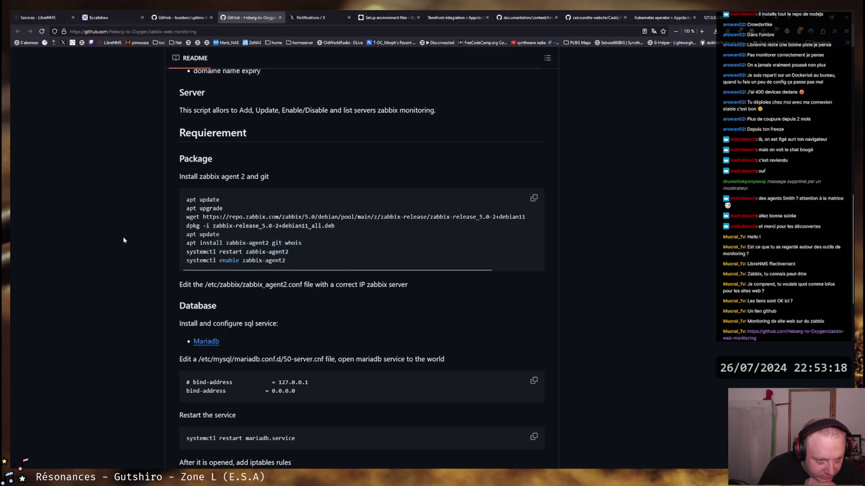
pyautogui.scroll(-4, 124, 240)
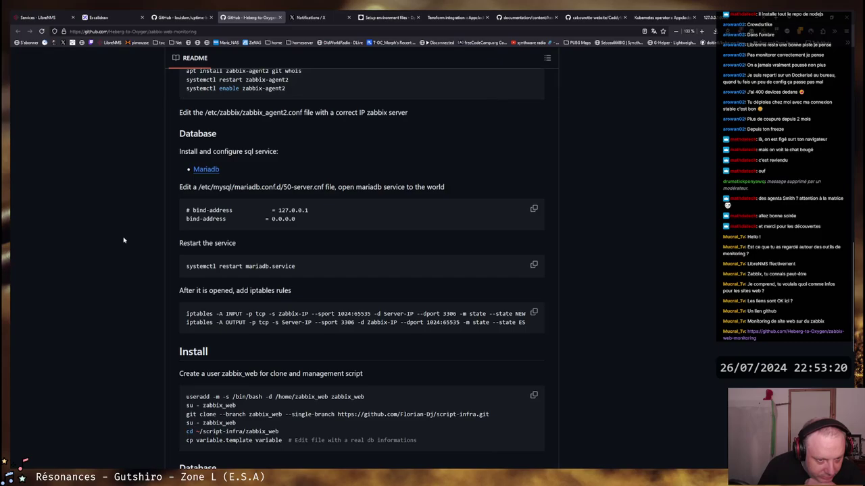
pyautogui.scroll(-2, 123, 240)
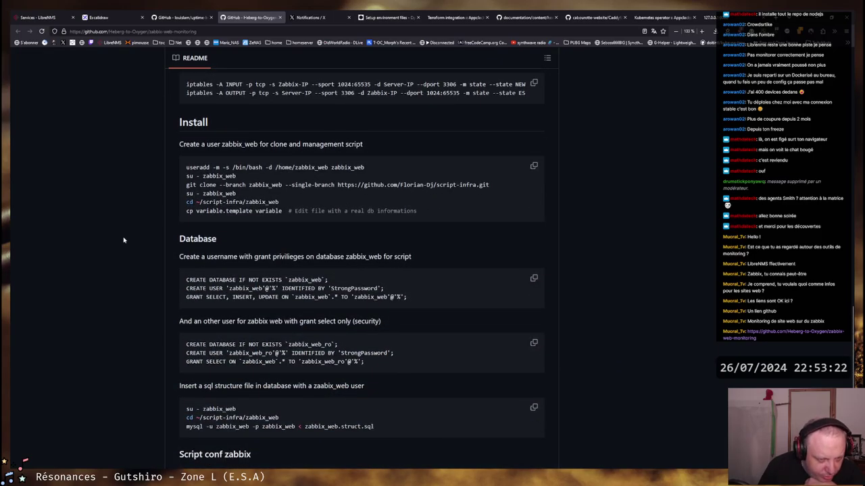
pyautogui.scroll(-1, 124, 240)
pyautogui.scroll(-1, 124, 240)
pyautogui.scroll(-1, 124, 239)
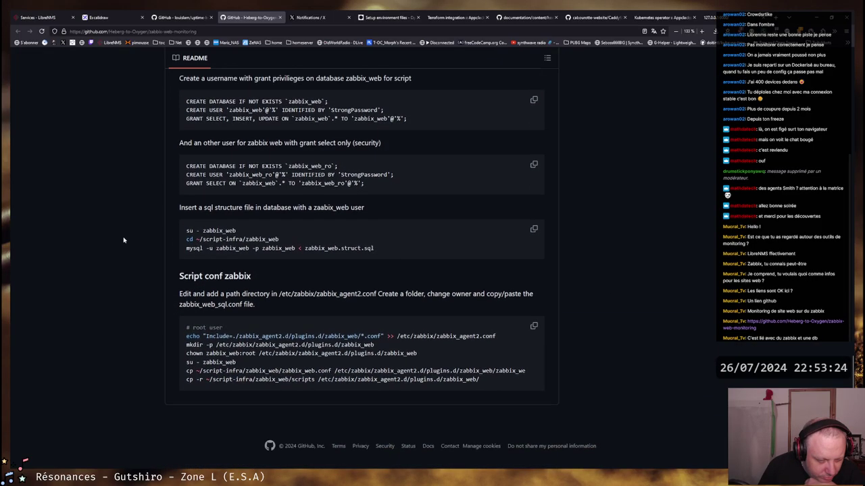
pyautogui.scroll(15, 124, 240)
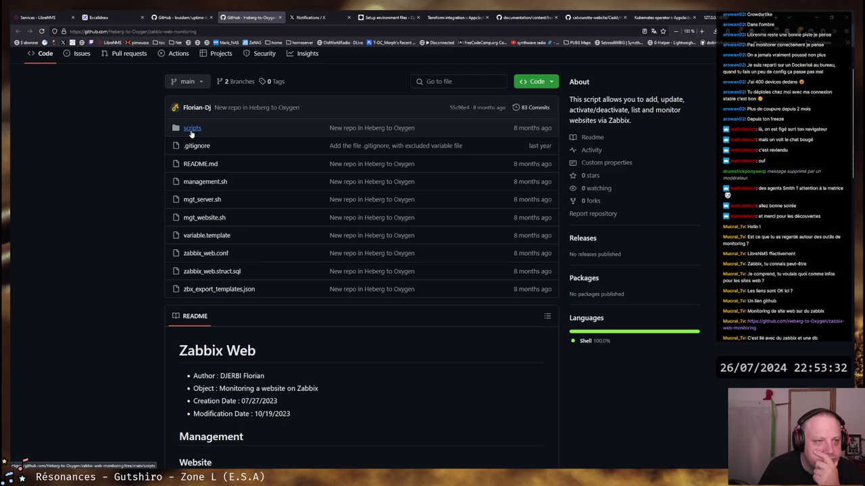
pyautogui.scroll(1, 114, 184)
pyautogui.scroll(1, 114, 183)
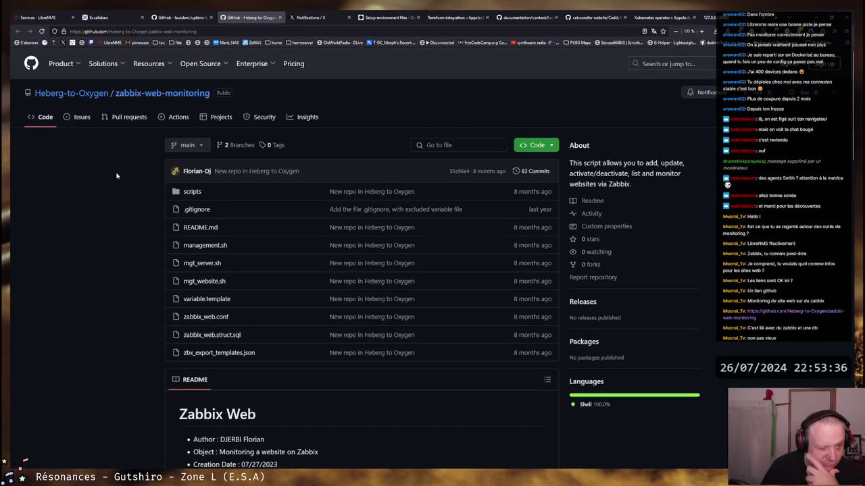
# - Peek into the scripts folder, go back, and highlight the zabbix-agent2 package name
pyautogui.click(191, 193)
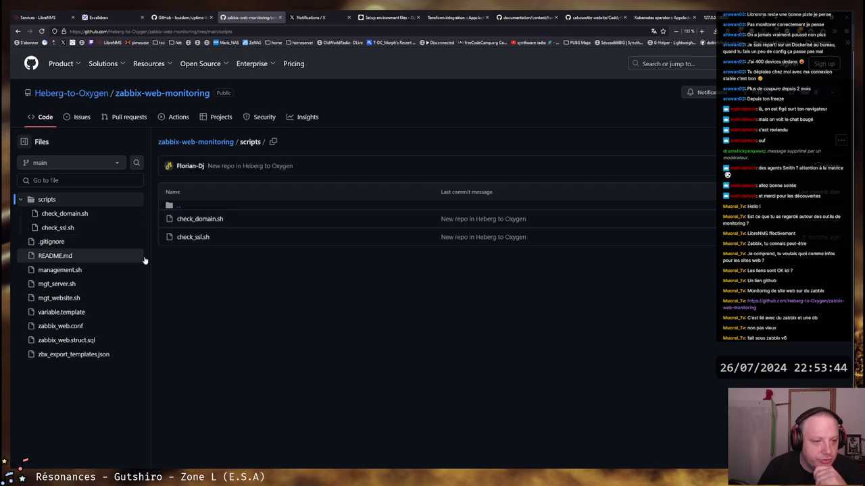
pyautogui.hotkey('alt', 'Left')
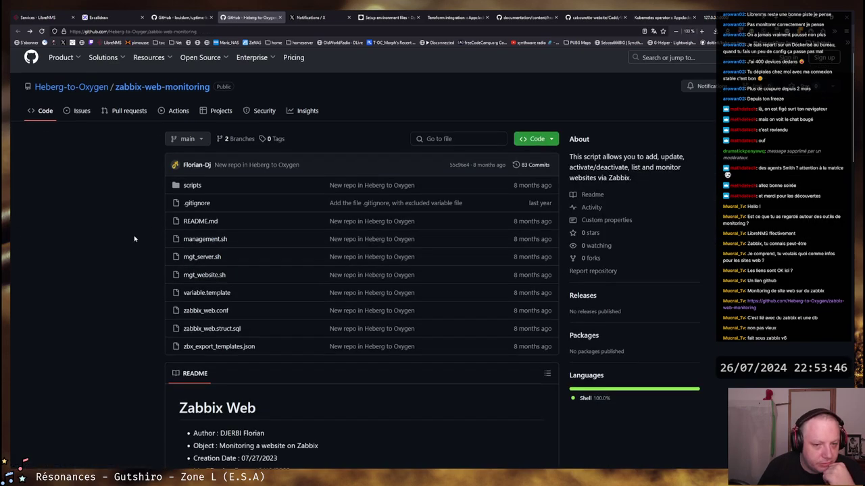
pyautogui.scroll(-5, 135, 238)
pyautogui.scroll(1, 134, 239)
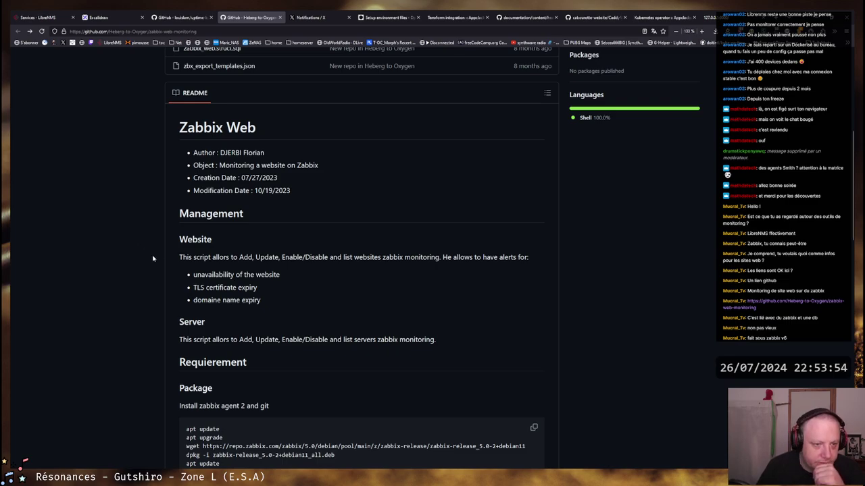
pyautogui.scroll(-3, 153, 258)
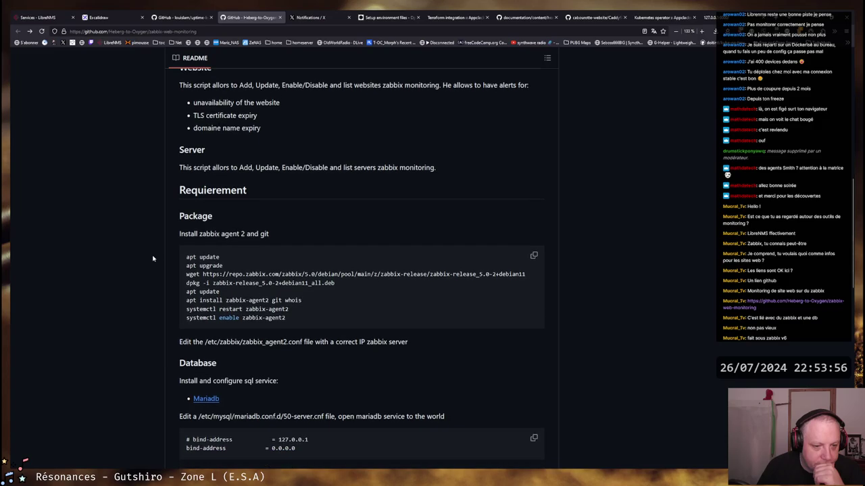
pyautogui.moveTo(269, 359); pyautogui.dragTo(227, 358)
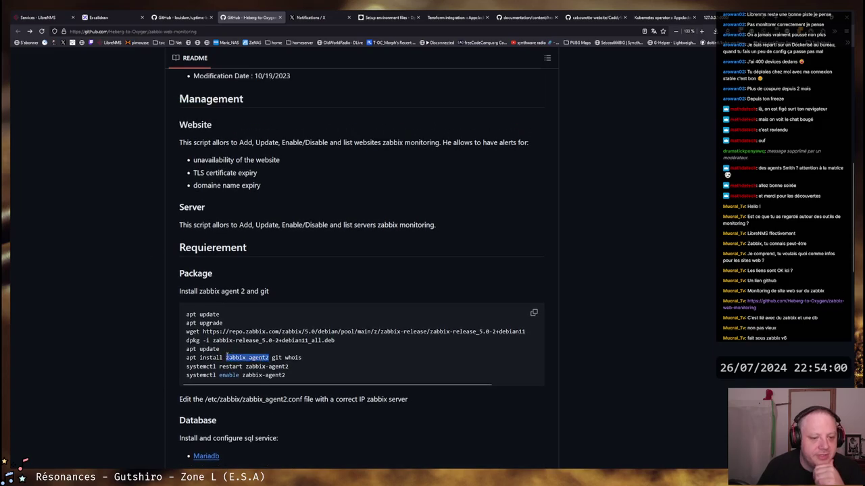
pyautogui.click(258, 358)
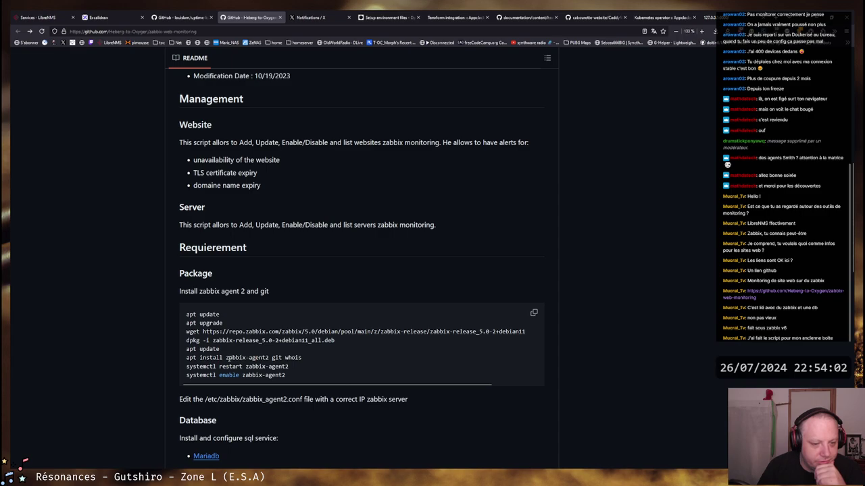
pyautogui.moveTo(226, 358); pyautogui.dragTo(269, 358)
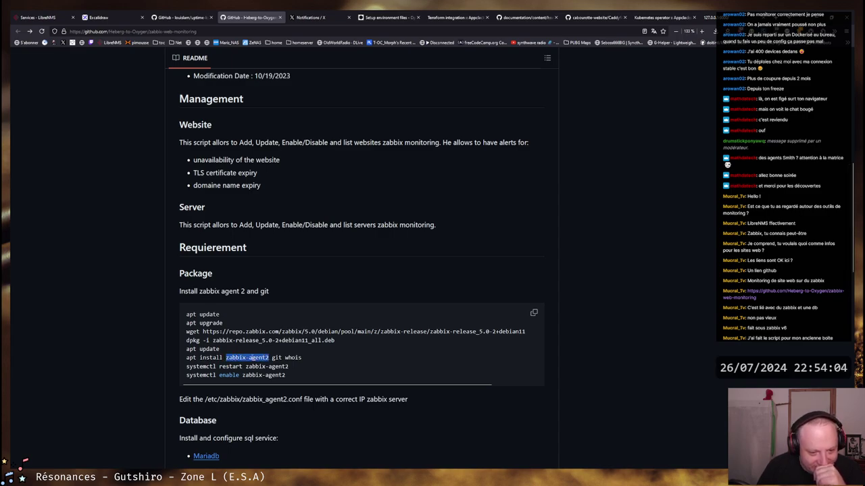
pyautogui.click(249, 359)
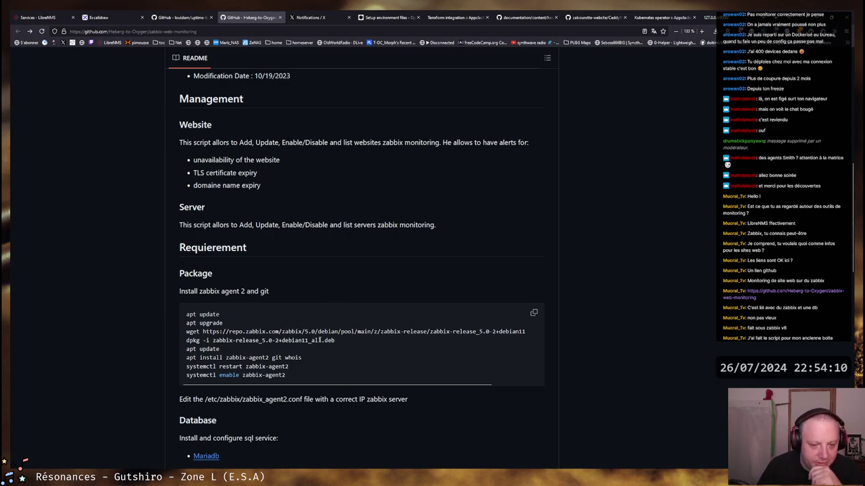
# - Read the Website description and its alert bullets for unavailability and domain name expiry
pyautogui.scroll(-3, 320, 341)
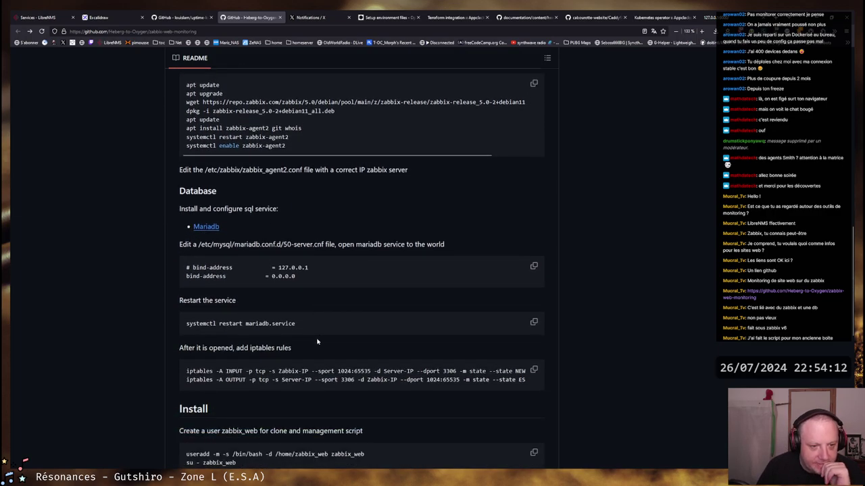
pyautogui.scroll(6, 317, 342)
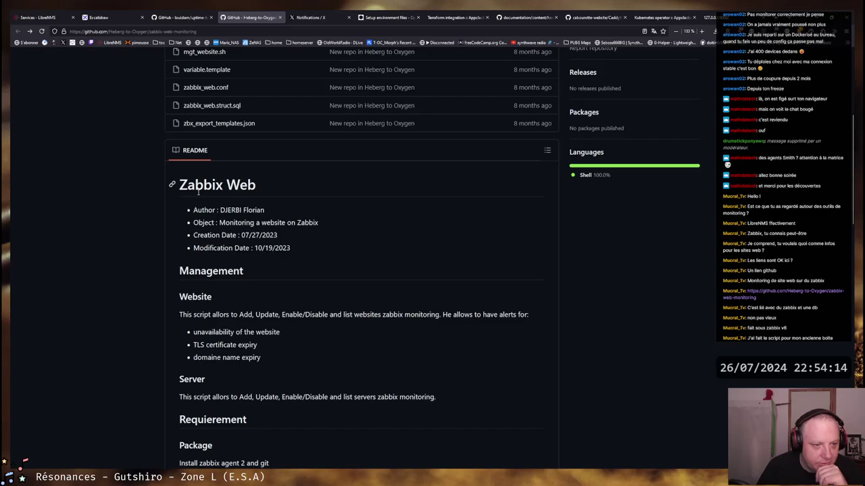
pyautogui.scroll(-2, 199, 196)
pyautogui.moveTo(178, 200); pyautogui.dragTo(508, 199)
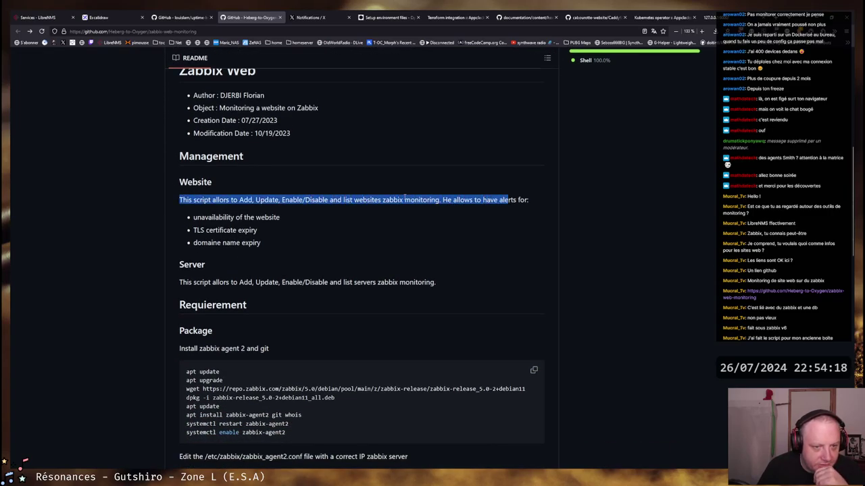
pyautogui.click(230, 200)
pyautogui.moveTo(279, 200); pyautogui.dragTo(456, 200)
pyautogui.click(476, 200)
pyautogui.moveTo(300, 200); pyautogui.dragTo(266, 198)
pyautogui.click(517, 200)
pyautogui.click(266, 197)
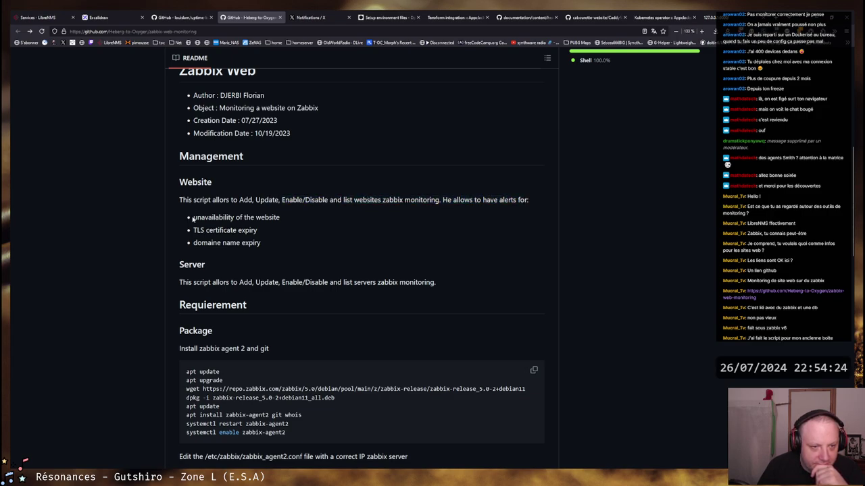
pyautogui.moveTo(191, 218); pyautogui.dragTo(284, 219)
pyautogui.click(221, 227)
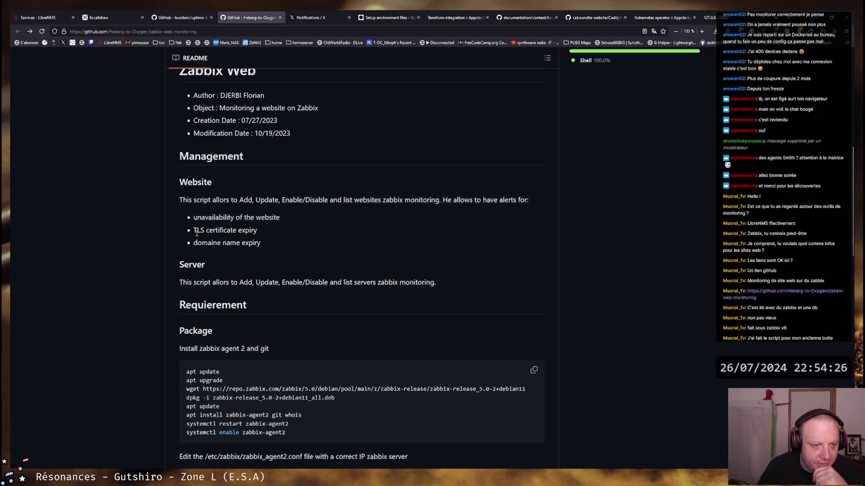
pyautogui.moveTo(192, 242); pyautogui.dragTo(268, 248)
pyautogui.click(266, 246)
# - Read the install steps: agent 2 and git, agent config edit, MariaDB bind-address 0.0.0.0
pyautogui.scroll(-2, 346, 222)
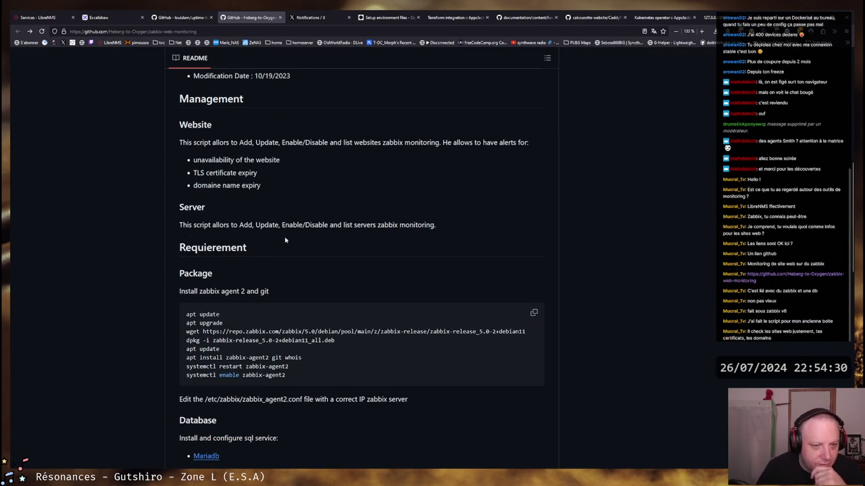
pyautogui.scroll(-2, 397, 219)
pyautogui.moveTo(177, 177); pyautogui.dragTo(278, 180)
pyautogui.moveTo(177, 285); pyautogui.dragTo(405, 285)
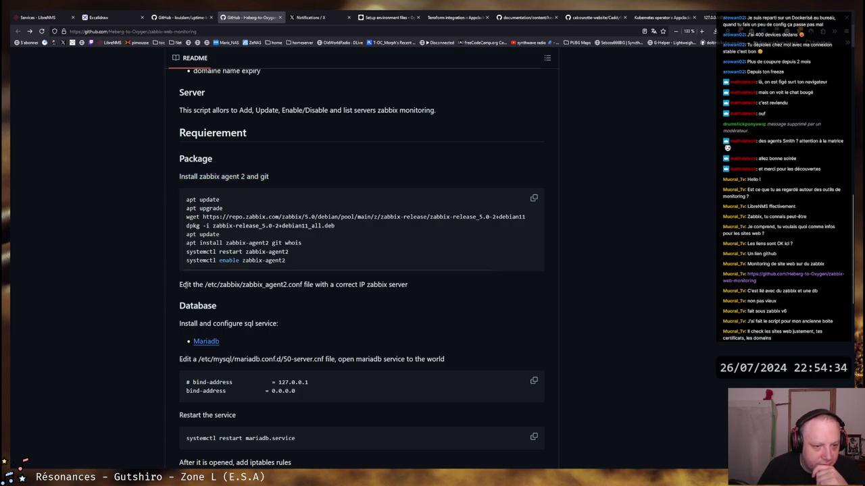
pyautogui.click(440, 278)
pyautogui.scroll(-3, 440, 278)
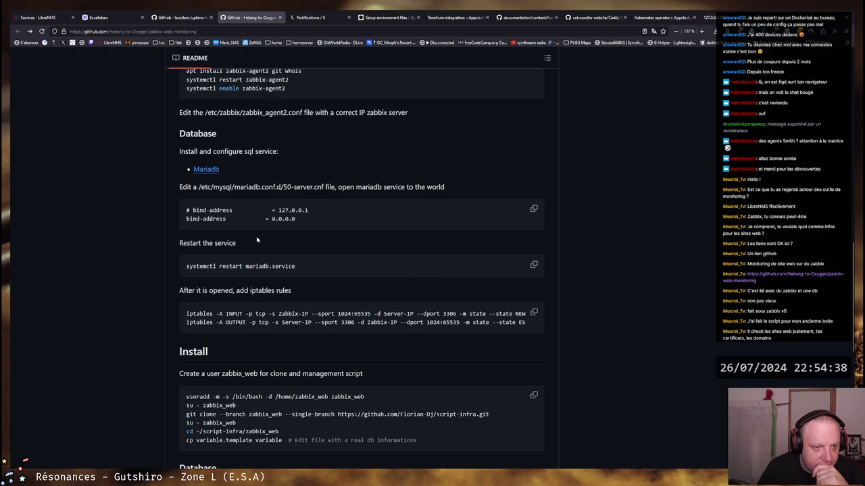
pyautogui.moveTo(193, 187); pyautogui.dragTo(446, 189)
pyautogui.click(444, 187)
pyautogui.click(183, 190)
pyautogui.click(449, 192)
pyautogui.moveTo(295, 219); pyautogui.dragTo(196, 219)
pyautogui.click(197, 220)
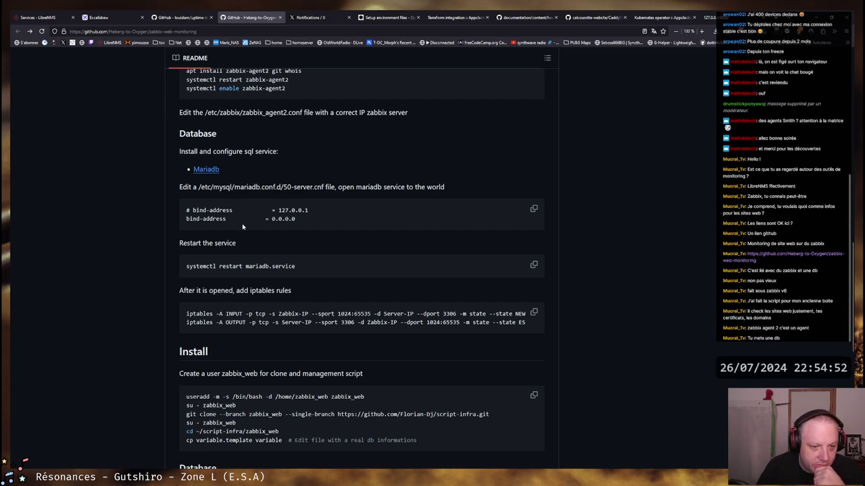
pyautogui.scroll(-3, 243, 227)
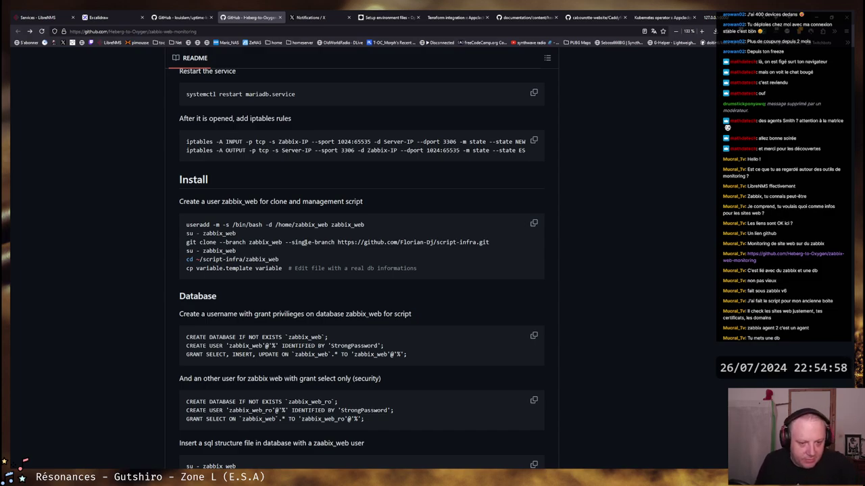
pyautogui.scroll(-3, 329, 266)
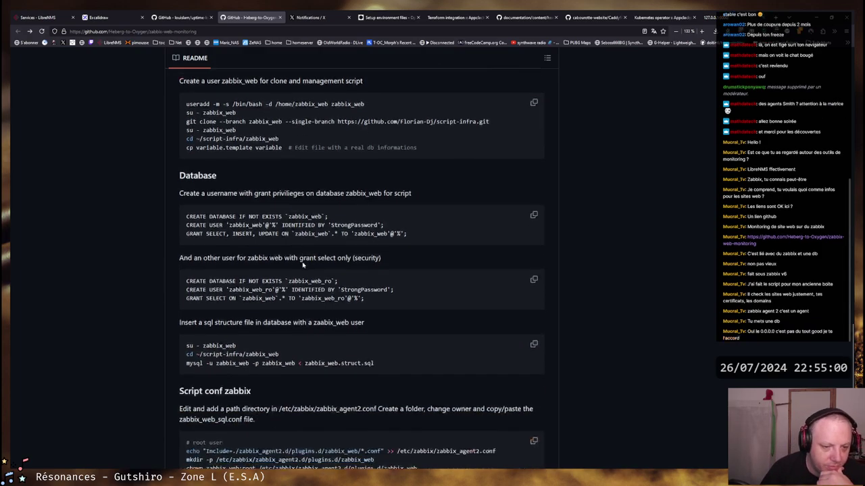
pyautogui.scroll(-1, 303, 265)
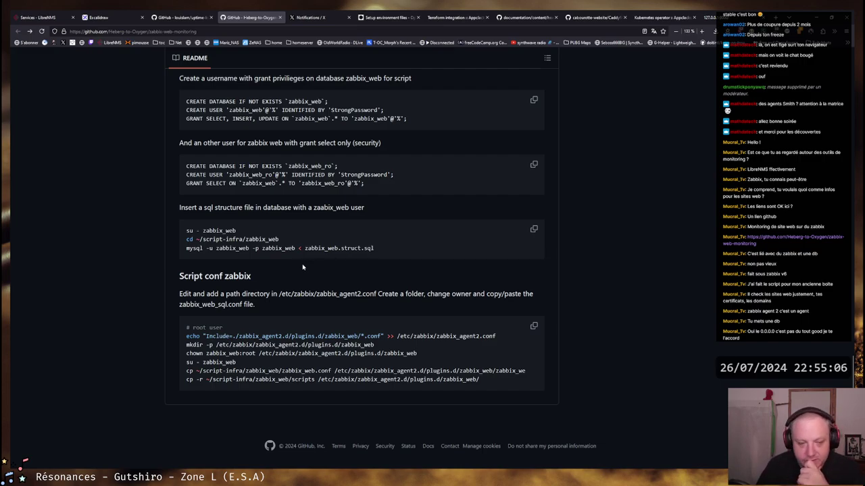
pyautogui.scroll(1, 304, 292)
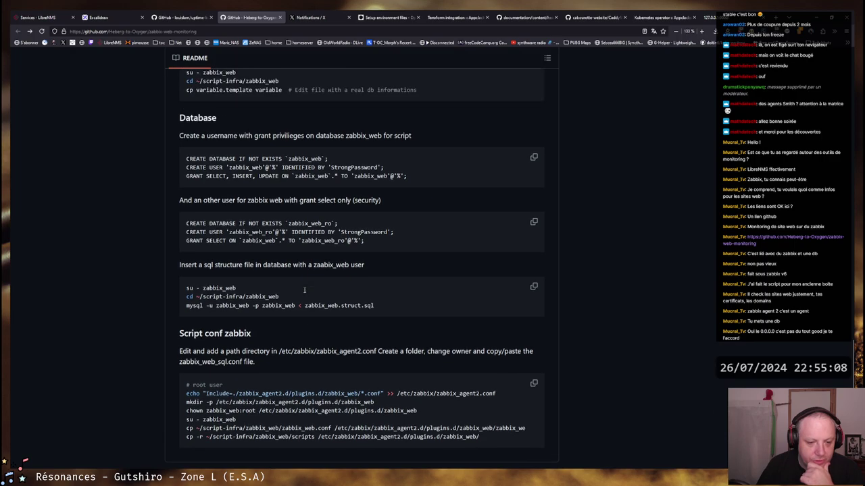
pyautogui.scroll(2, 298, 293)
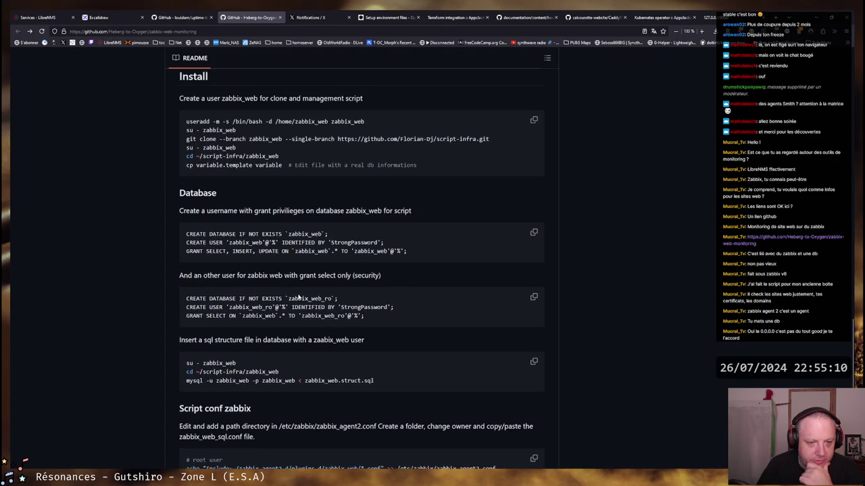
pyautogui.scroll(2, 257, 298)
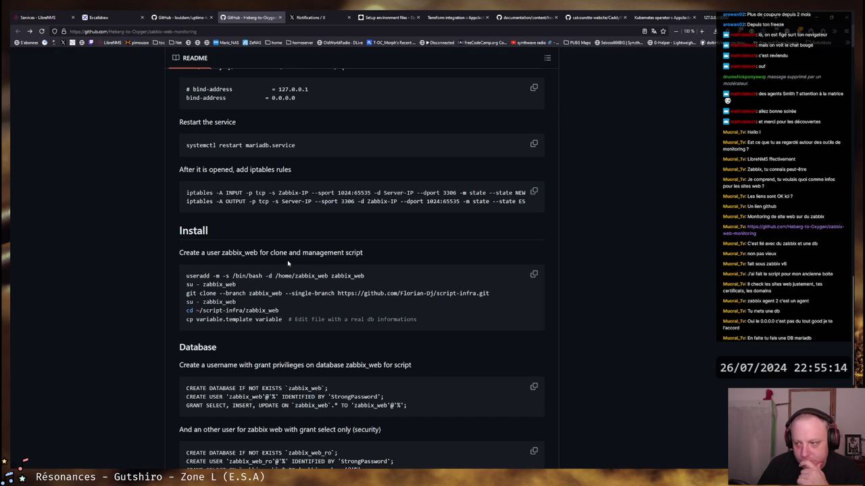
pyautogui.scroll(-3, 287, 262)
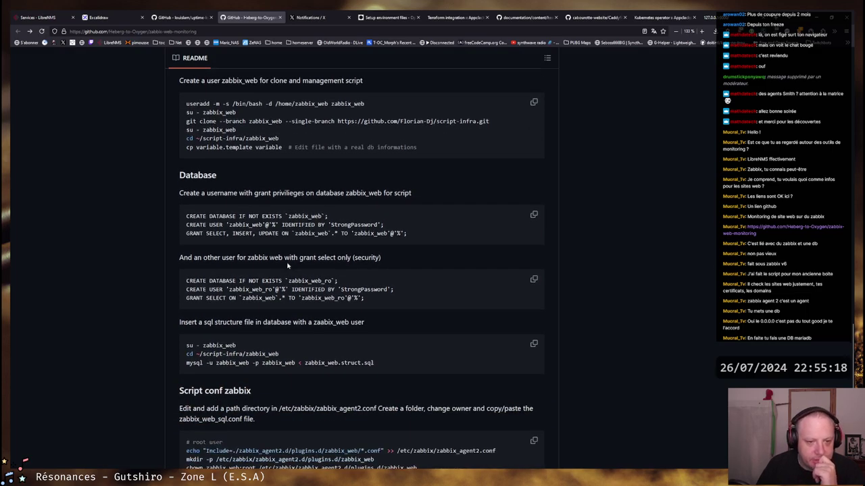
pyautogui.scroll(-2, 287, 265)
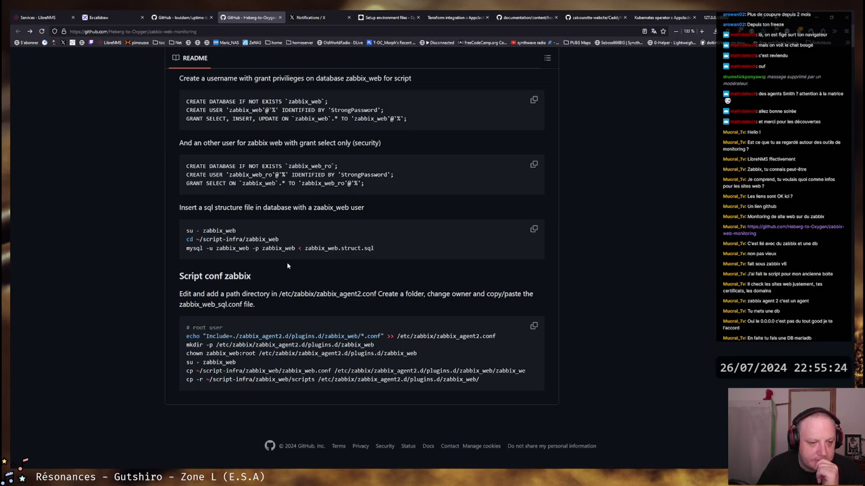
pyautogui.scroll(1, 287, 266)
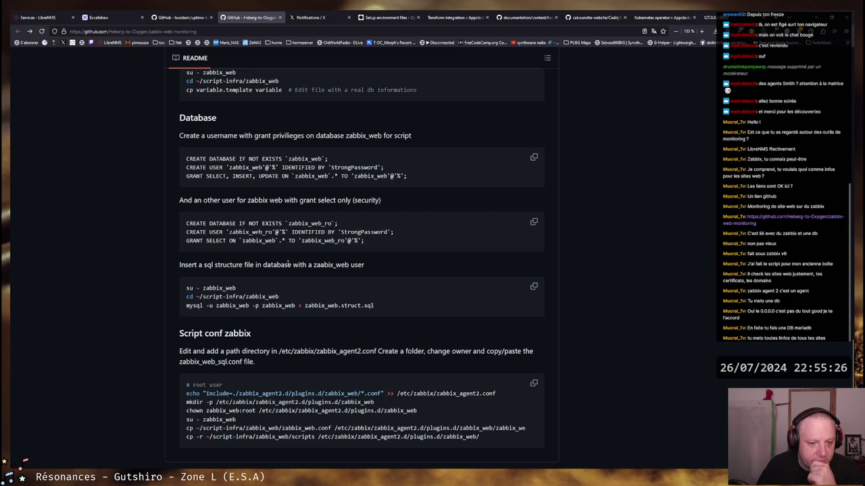
pyautogui.scroll(4, 289, 265)
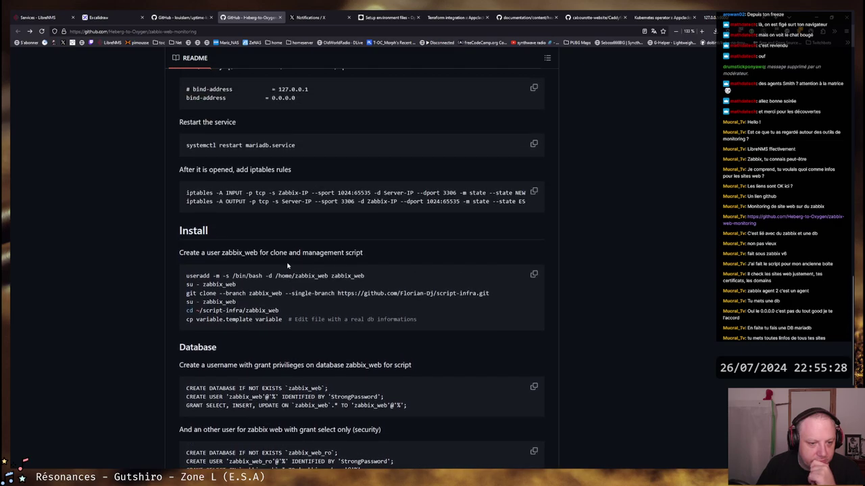
pyautogui.scroll(1, 288, 265)
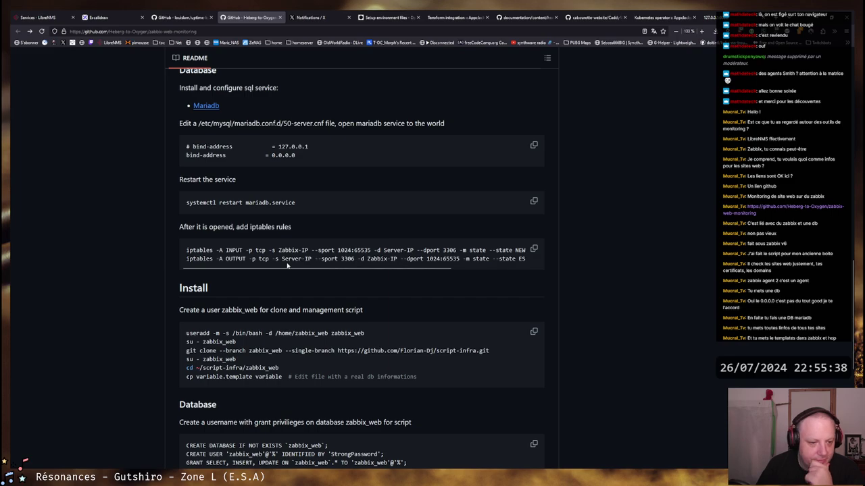
pyautogui.scroll(-3, 286, 265)
pyautogui.scroll(-2, 287, 265)
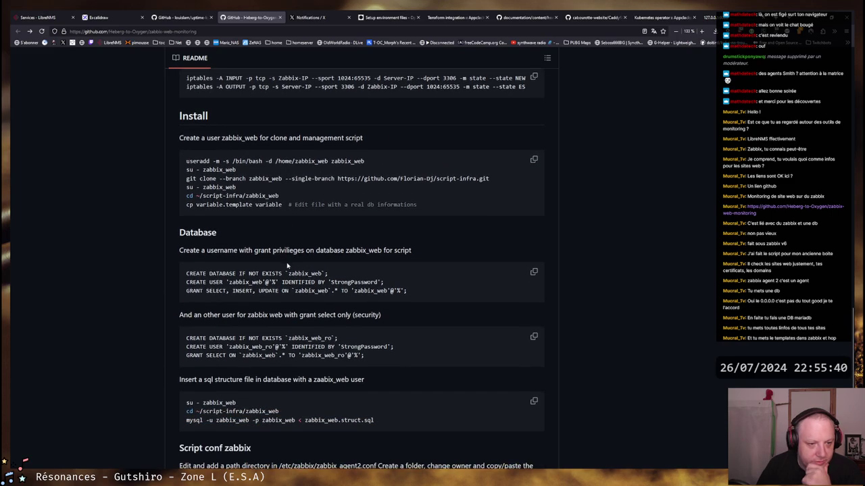
pyautogui.scroll(-2, 286, 265)
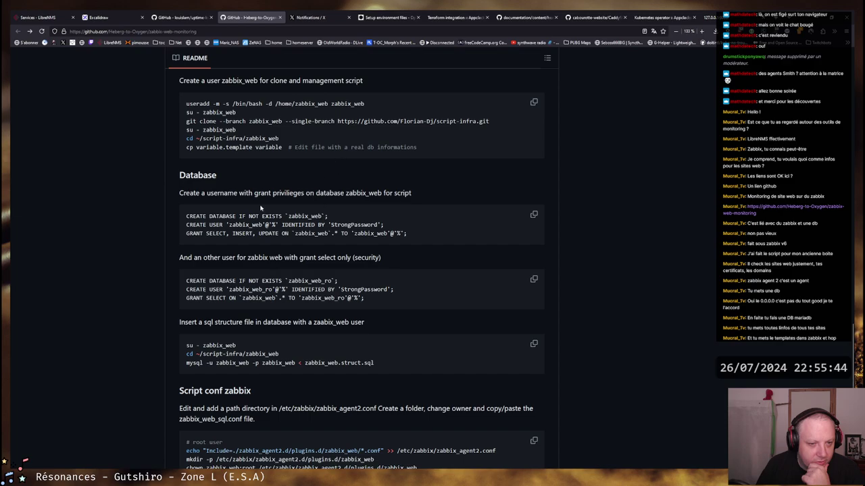
pyautogui.moveTo(185, 217); pyautogui.dragTo(444, 238)
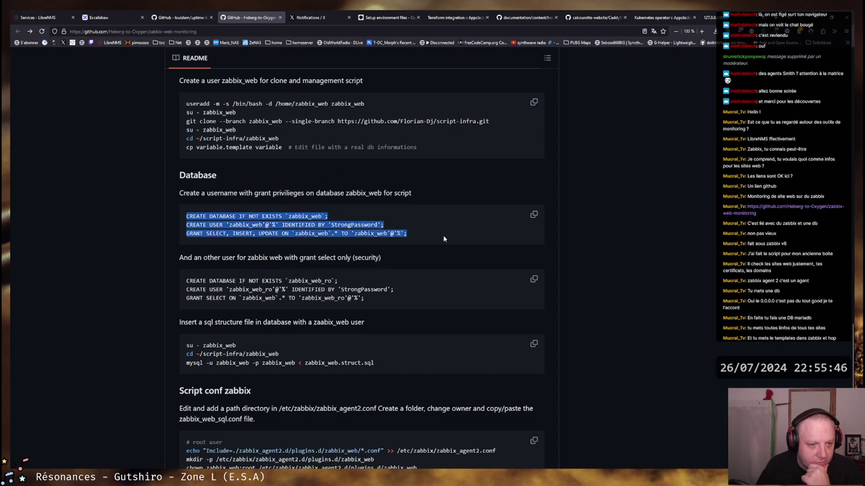
pyautogui.click(444, 237)
pyautogui.scroll(5, 325, 236)
pyautogui.scroll(10, 325, 236)
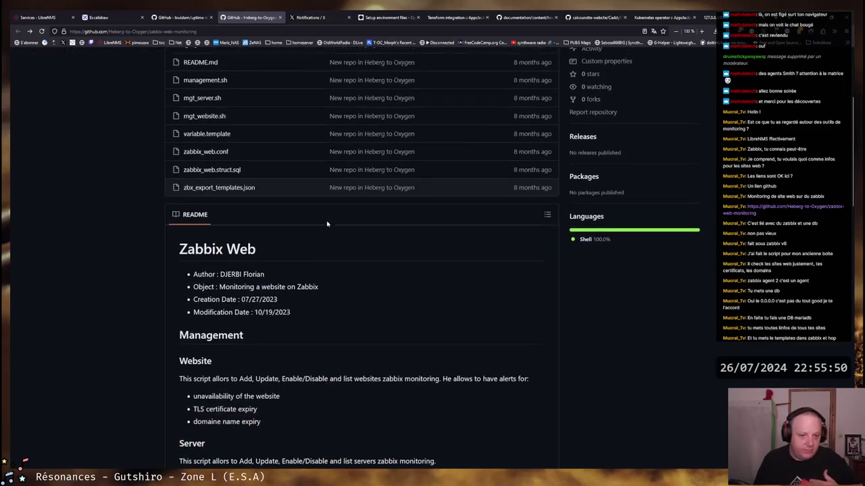
pyautogui.scroll(-1, 327, 224)
pyautogui.scroll(1, 329, 234)
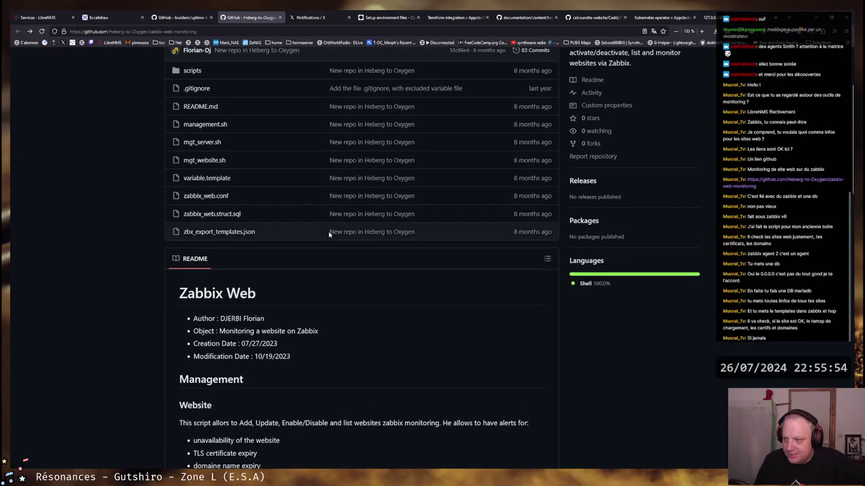
pyautogui.scroll(2, 329, 234)
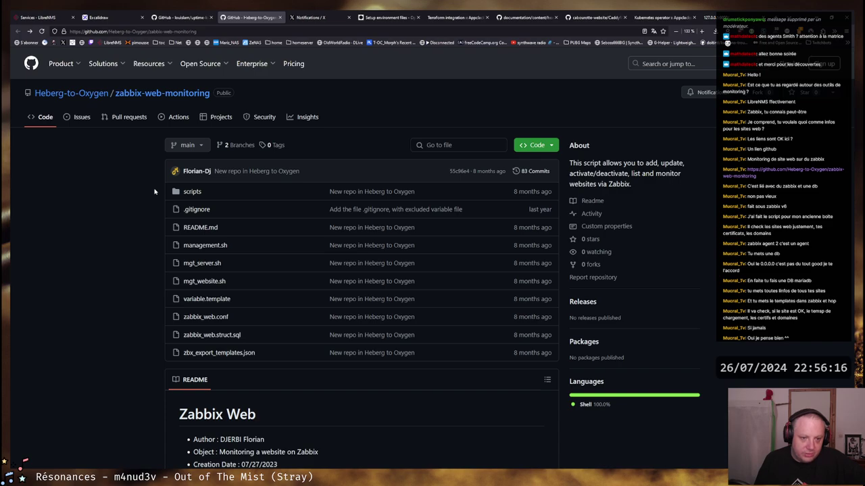
pyautogui.scroll(-4, 154, 192)
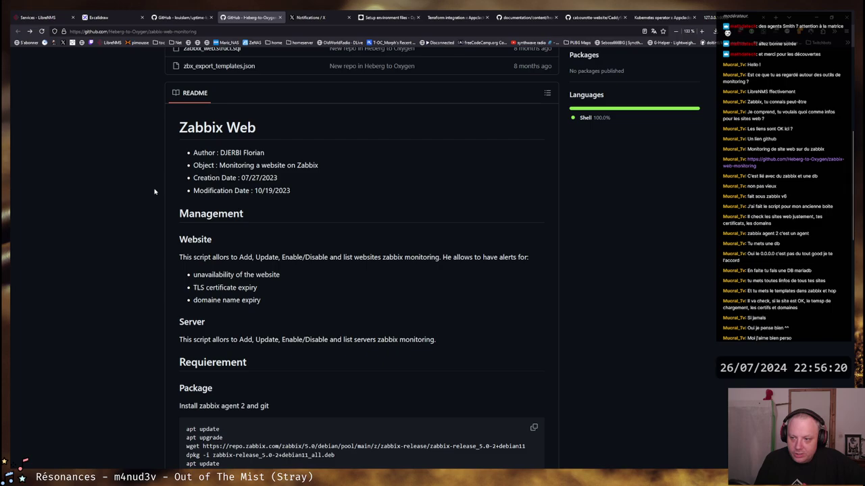
pyautogui.scroll(4, 154, 192)
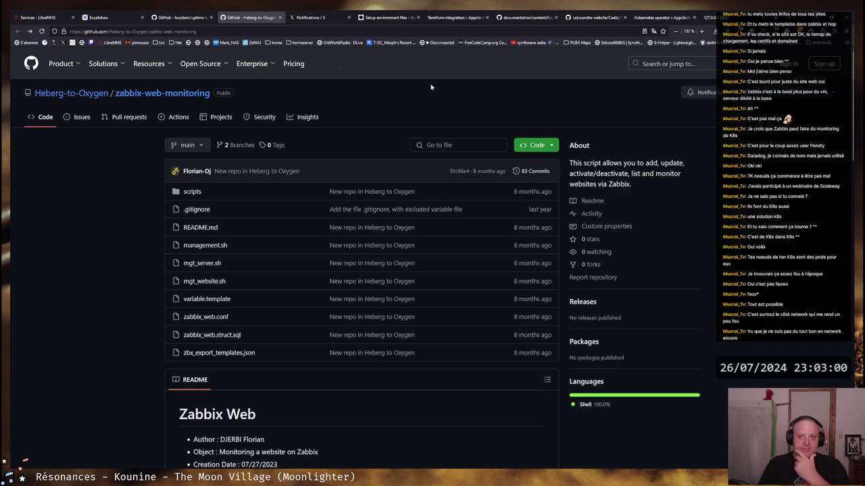
# - Glance at the local 127.0.0.1:9000 page, then move to the Appclacks Kubernetes operator docs
pyautogui.click(709, 17)
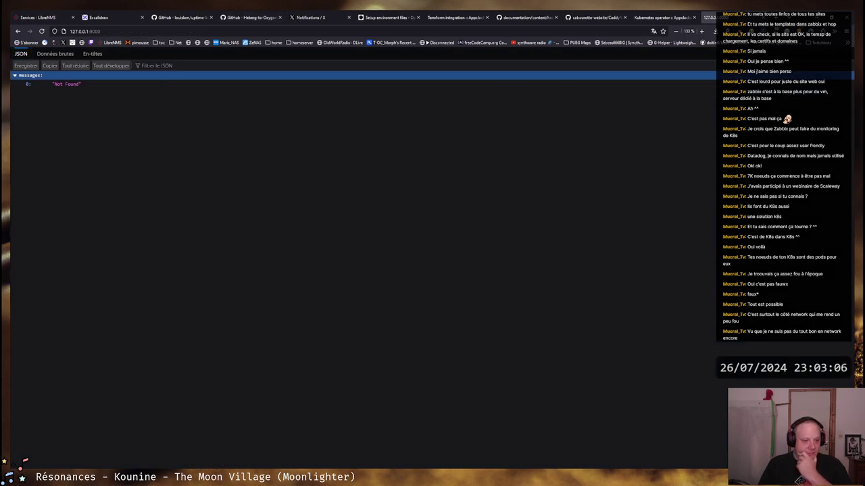
pyautogui.hotkey('alt', 'Tab')
pyautogui.hotkey('alt', 'Tab')
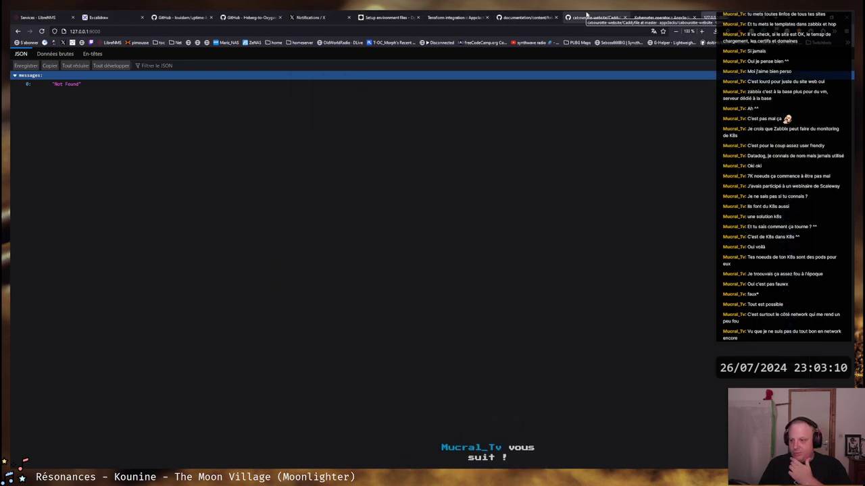
pyautogui.hotkey('ctrl', 'shift', 'Tab')
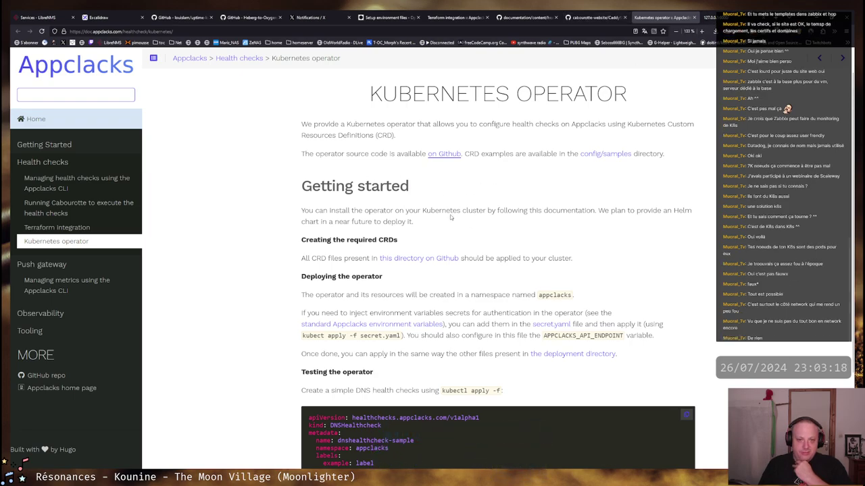
# - Glance at the Getting started text and documentation repo, then close the OpenStatus environment-setup tab
pyautogui.moveTo(312, 210); pyautogui.dragTo(684, 211)
pyautogui.click(512, 153)
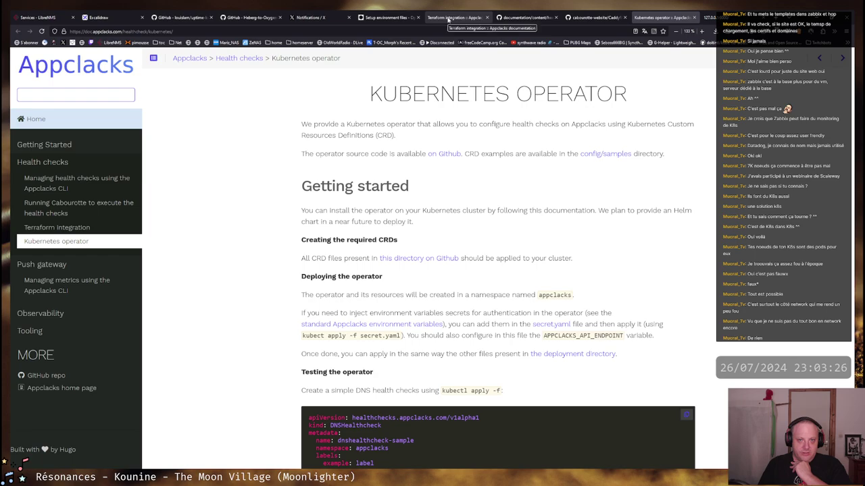
pyautogui.click(523, 18)
pyautogui.scroll(2, 233, 277)
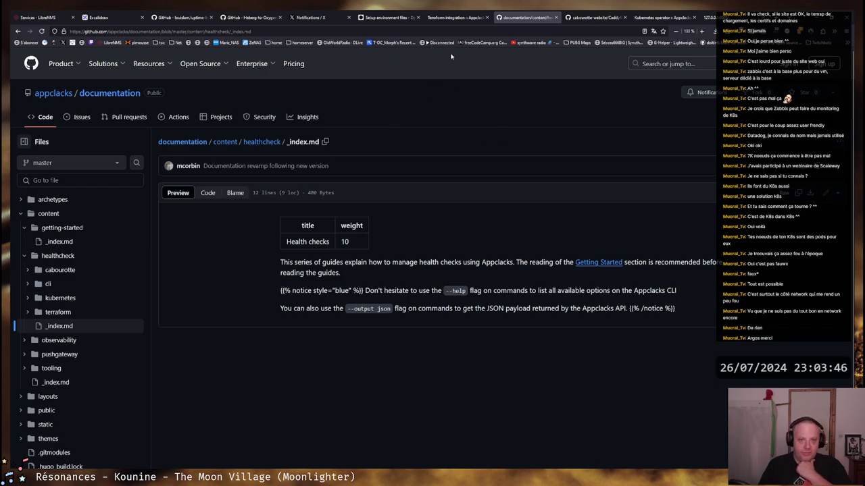
pyautogui.click(382, 18)
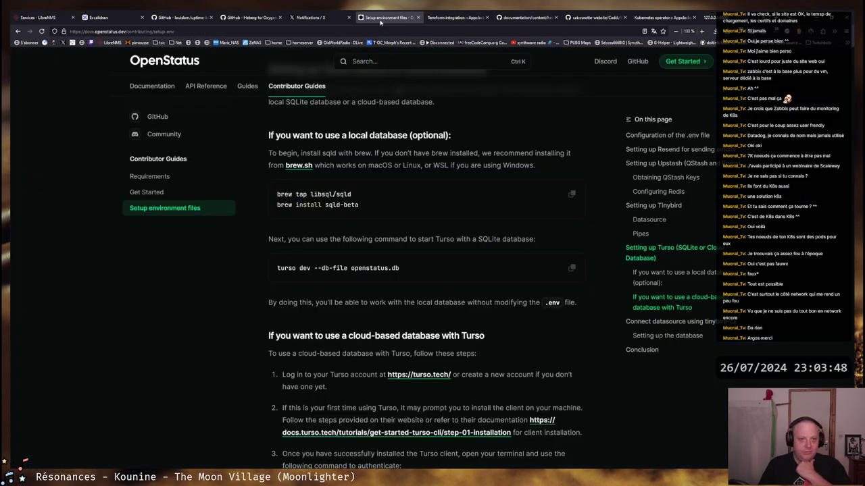
pyautogui.middleClick(380, 20)
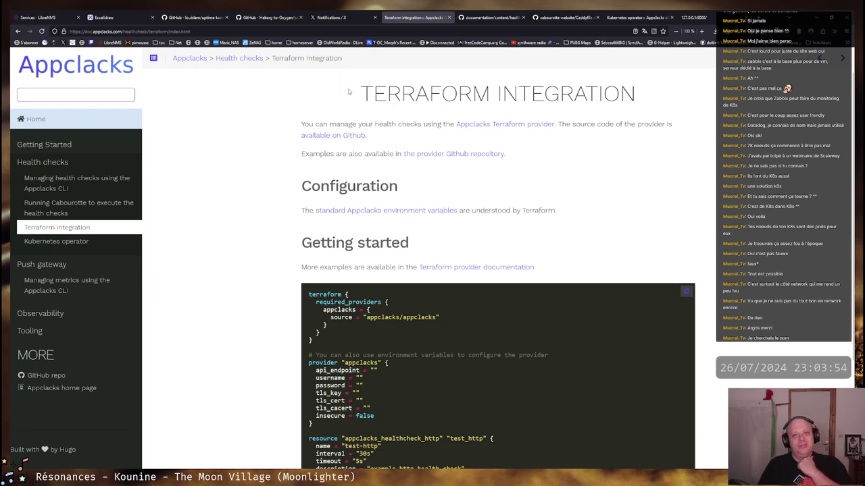
# - Search 'argos' from the 127.0.0.1:9000 tab and open 'Command-line interface – Argos'
pyautogui.click(696, 17)
pyautogui.click(227, 29)
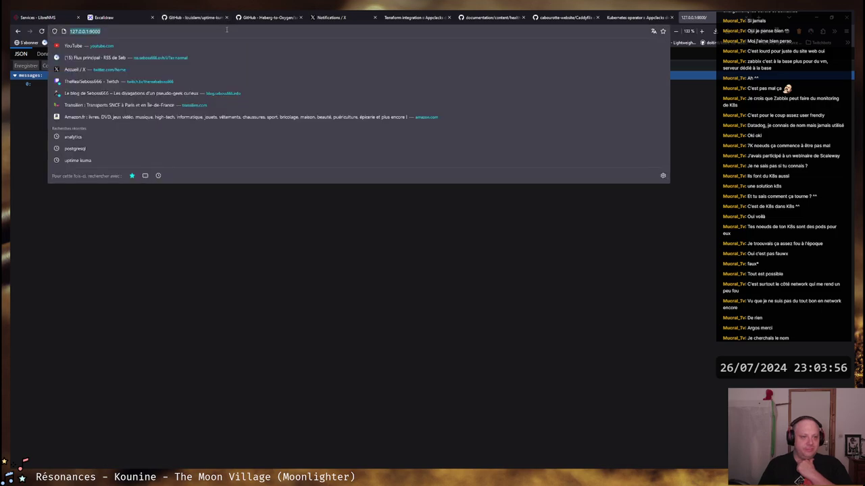
pyautogui.write('argos')
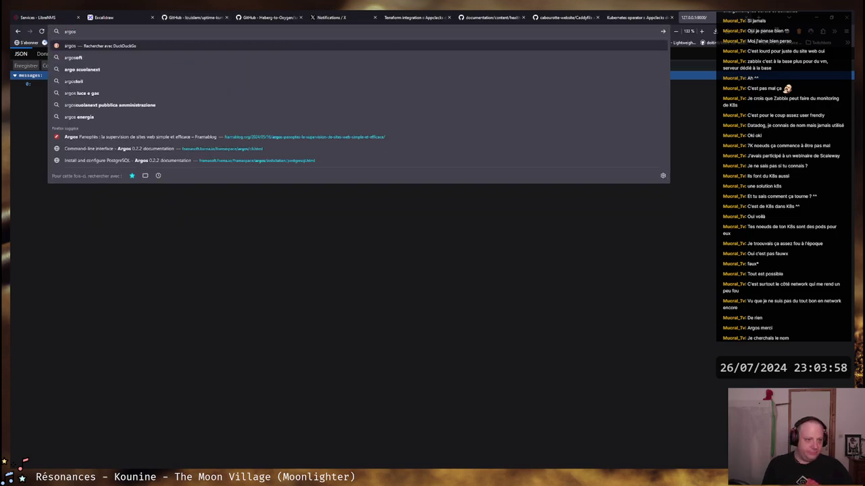
pyautogui.click(129, 149)
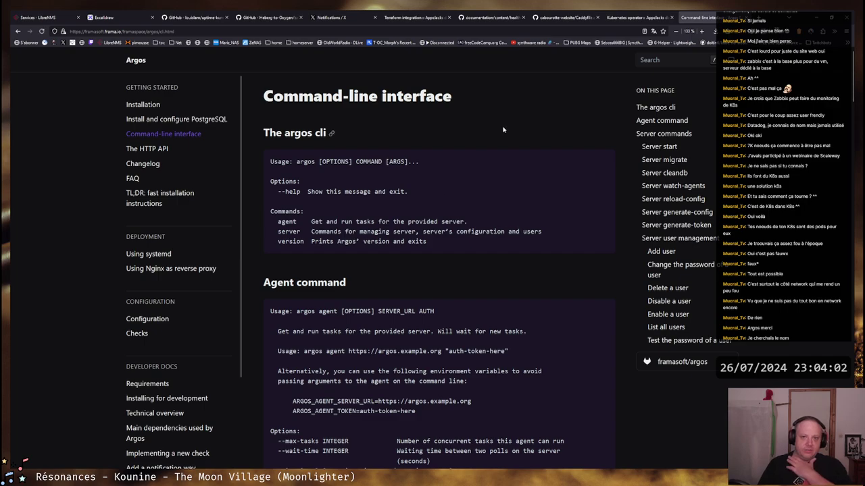